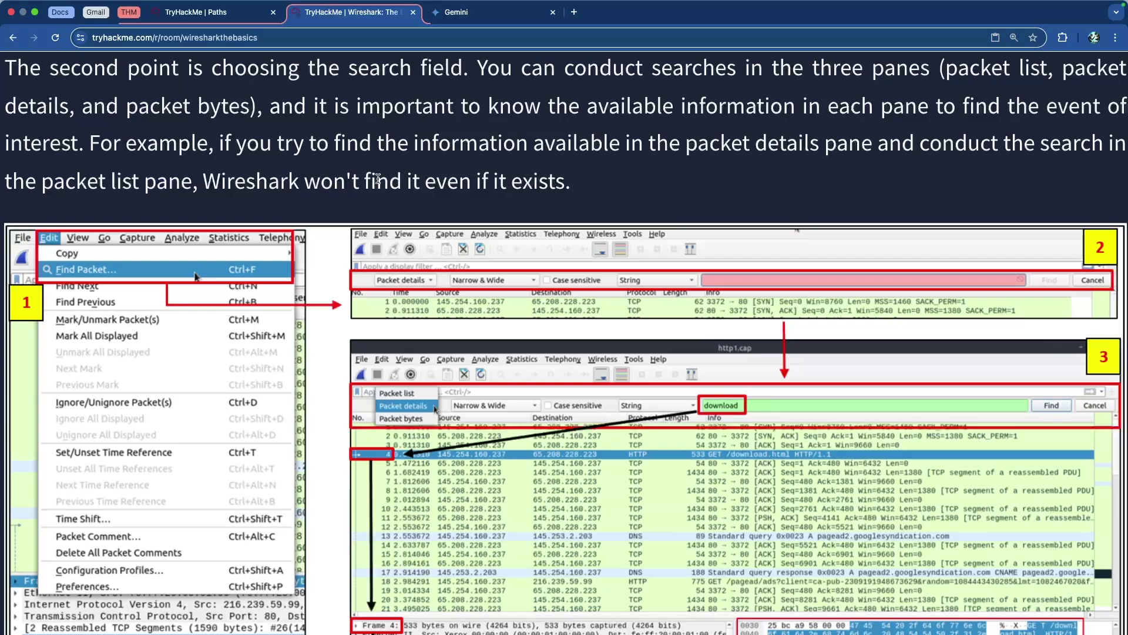
Examine the Find Packet illustrations, including the packet details search for "download" and the matching HTTP request.
scroll(520, 177, down, 3)
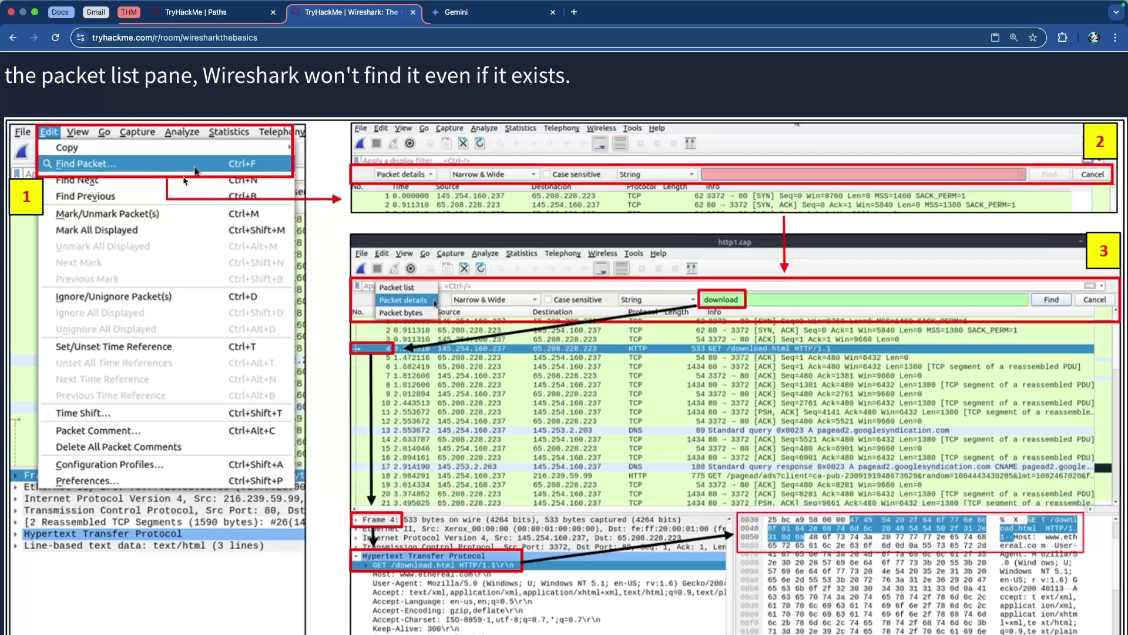
scroll(182, 181, down, 1)
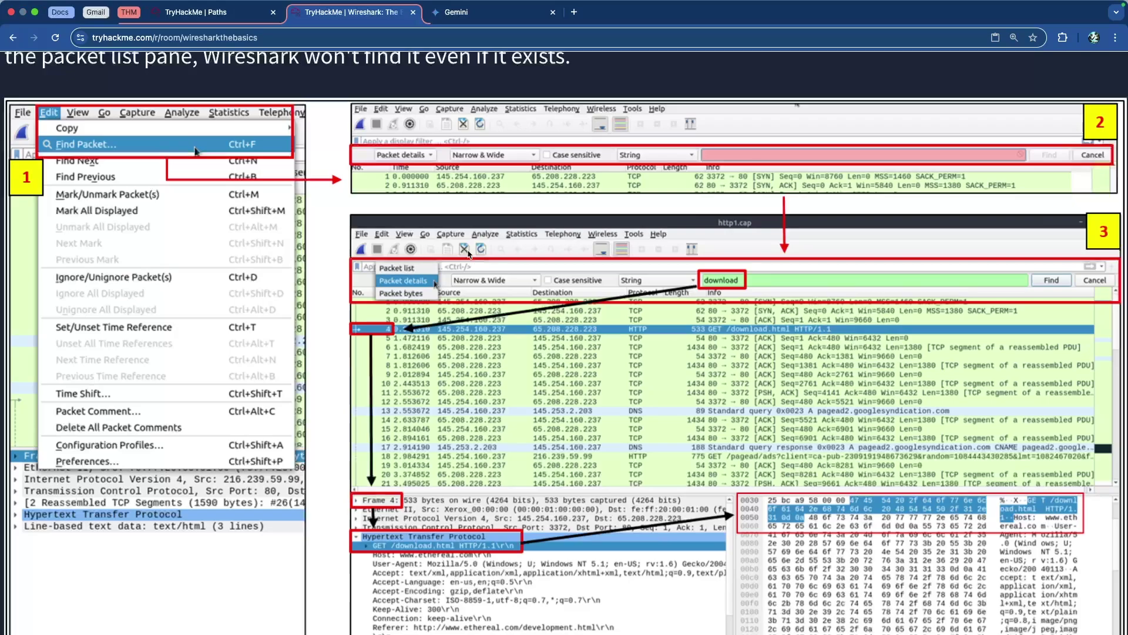
scroll(409, 239, up, 1)
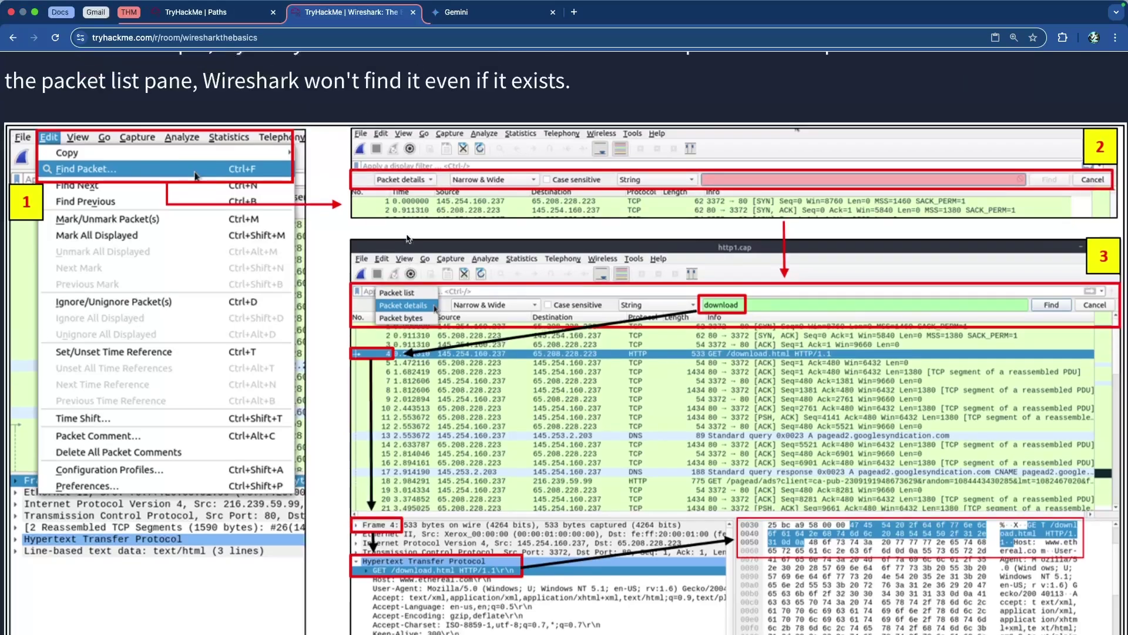
scroll(409, 239, up, 2)
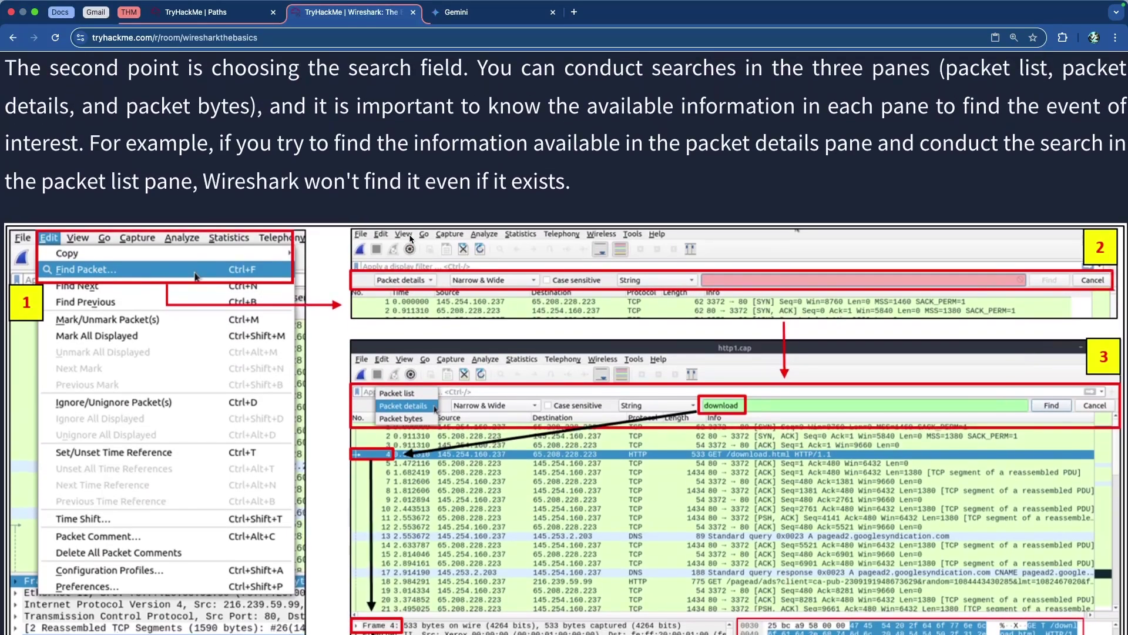
scroll(409, 234, down, 5)
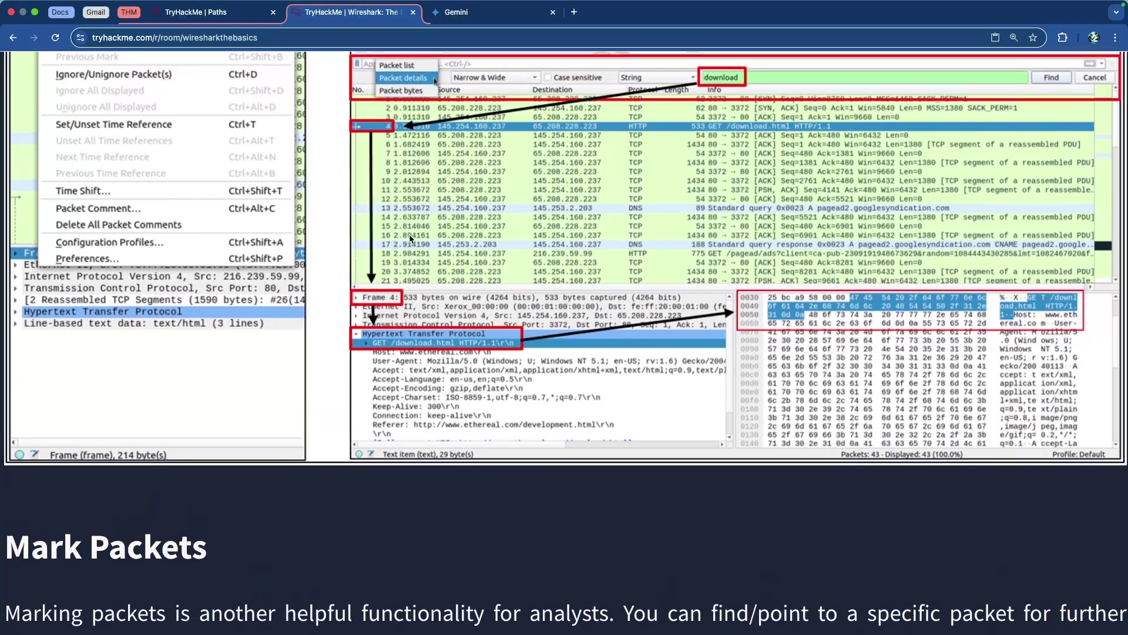
scroll(411, 238, up, 1)
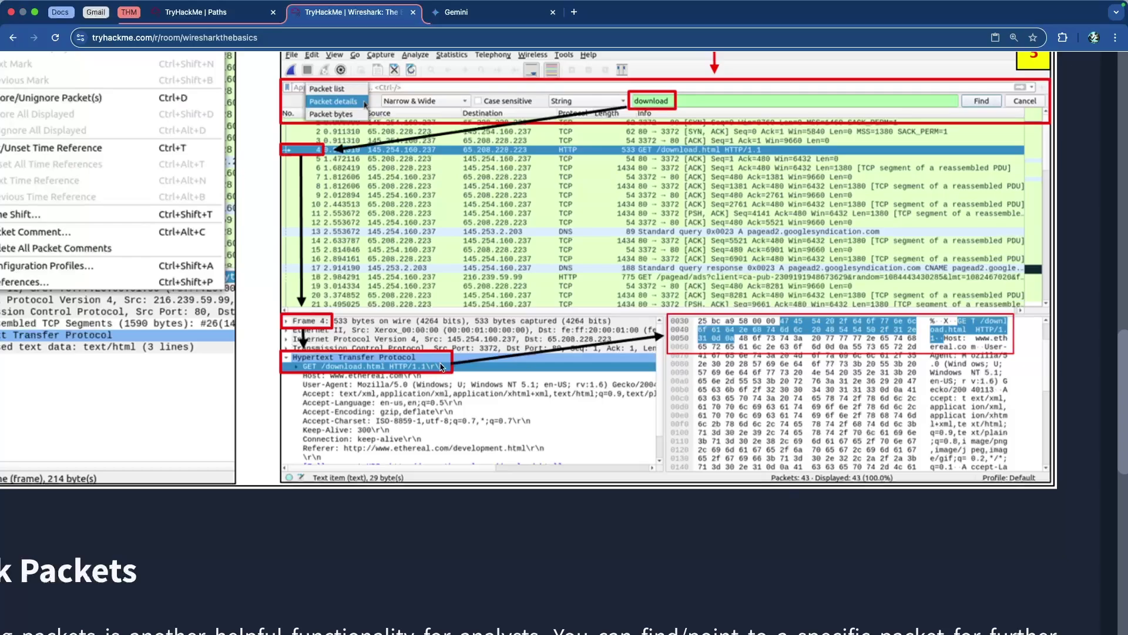
scroll(865, 392, up, 7)
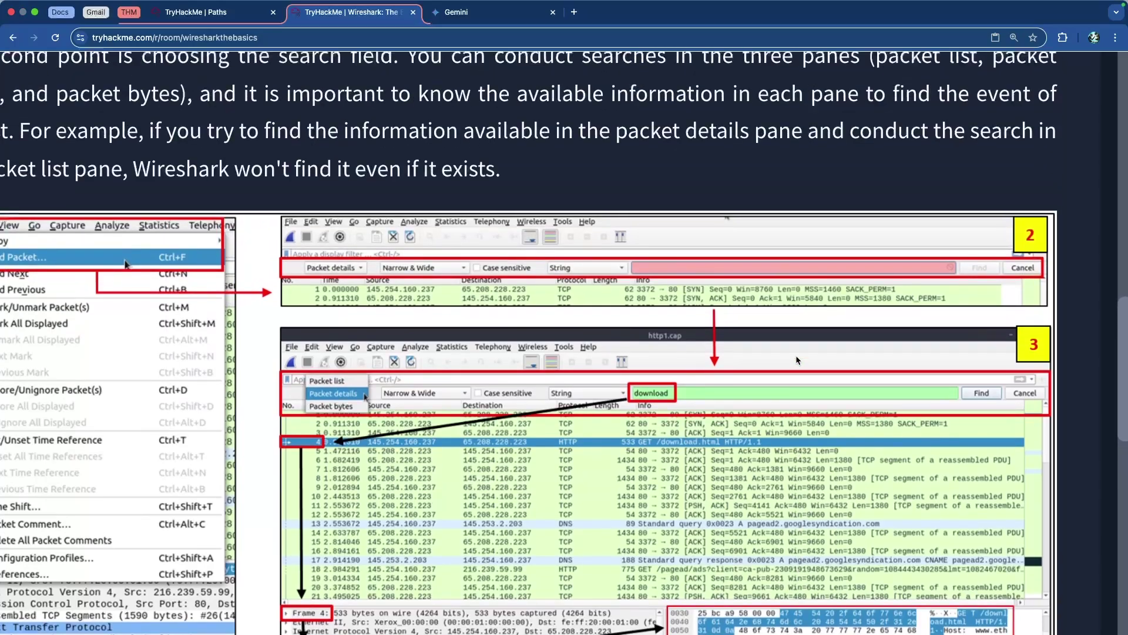
Read the explanation of choosing packet list, packet details or packet bytes as the search field.
scroll(940, 197, left, 2)
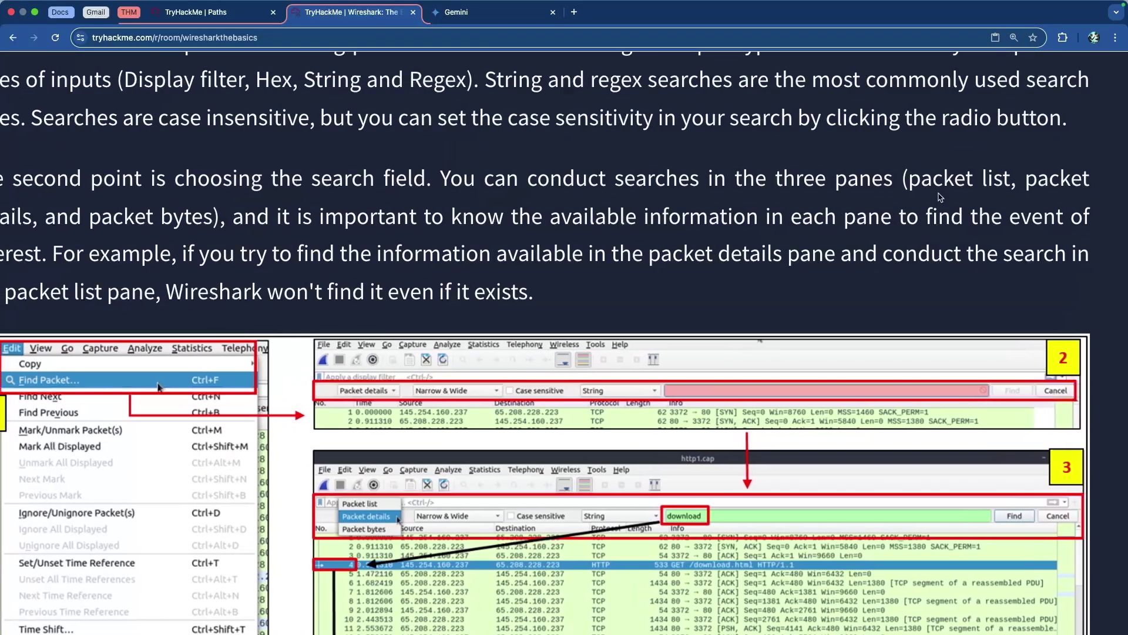
scroll(762, 191, left, 2)
drag(62, 217, 236, 217)
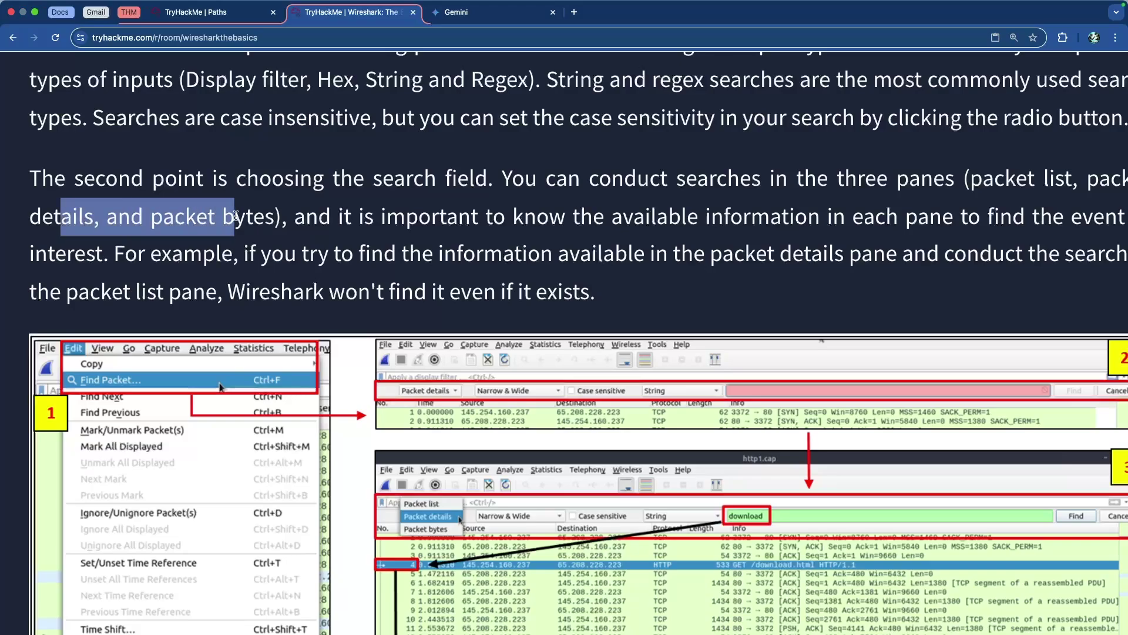
click(241, 218)
scroll(253, 224, down, 2)
scroll(252, 223, down, 2)
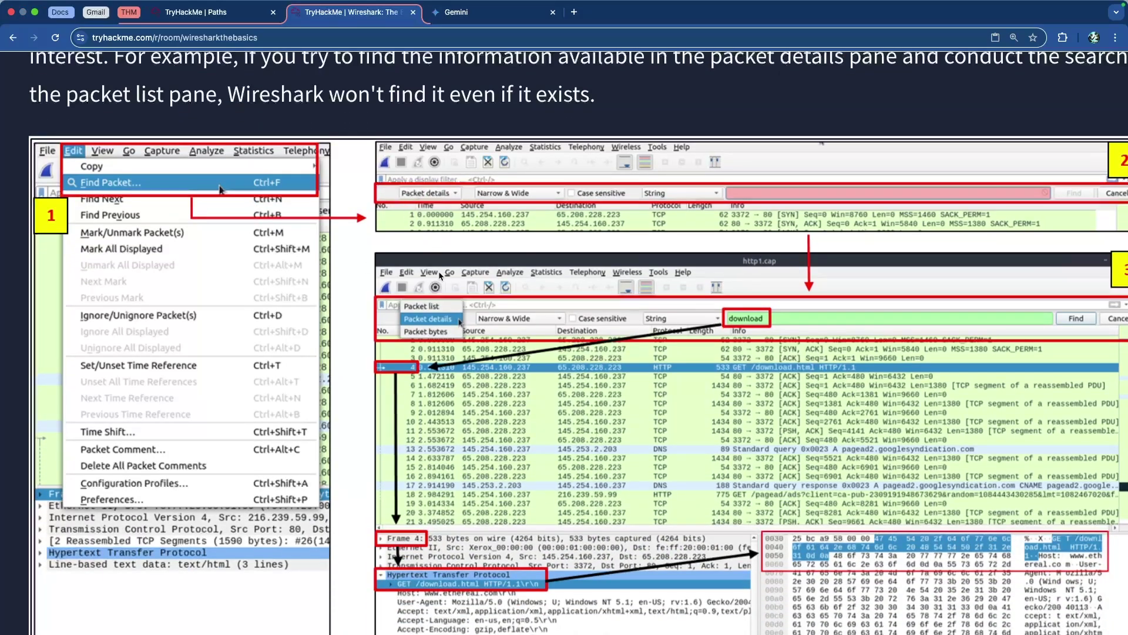
scroll(486, 409, down, 4)
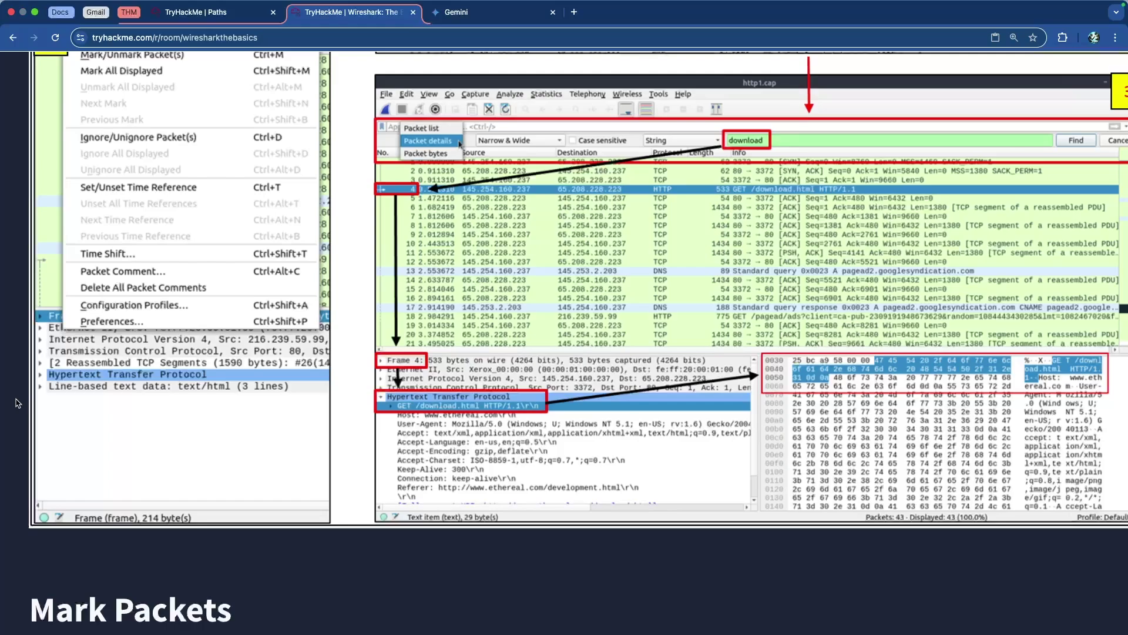
scroll(18, 403, up, 4)
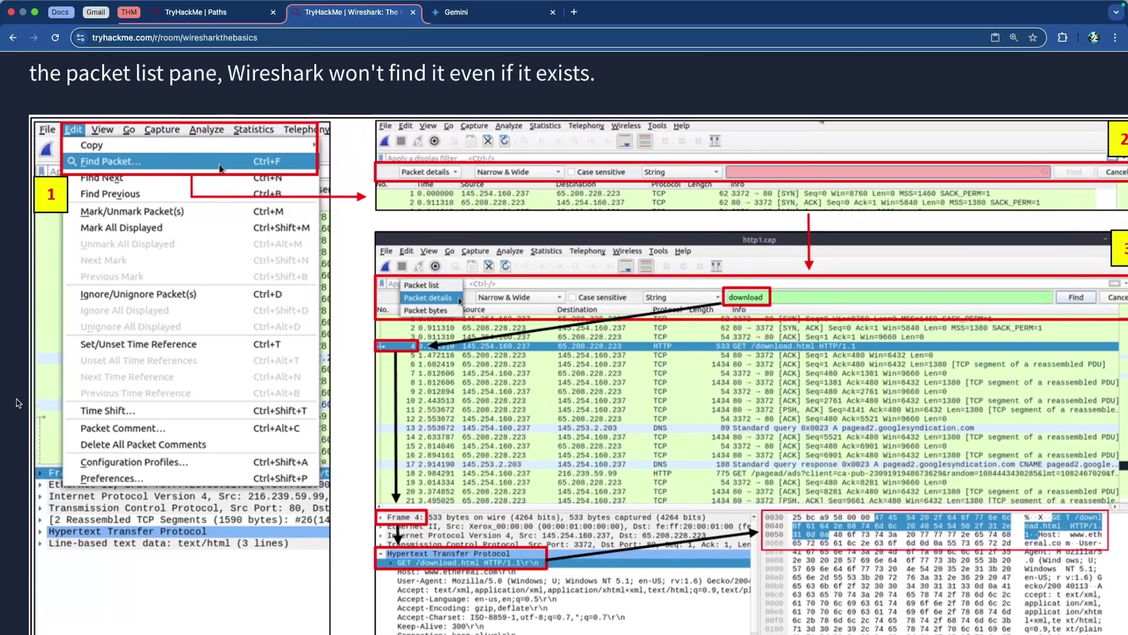
scroll(18, 403, down, 3)
scroll(17, 403, down, 6)
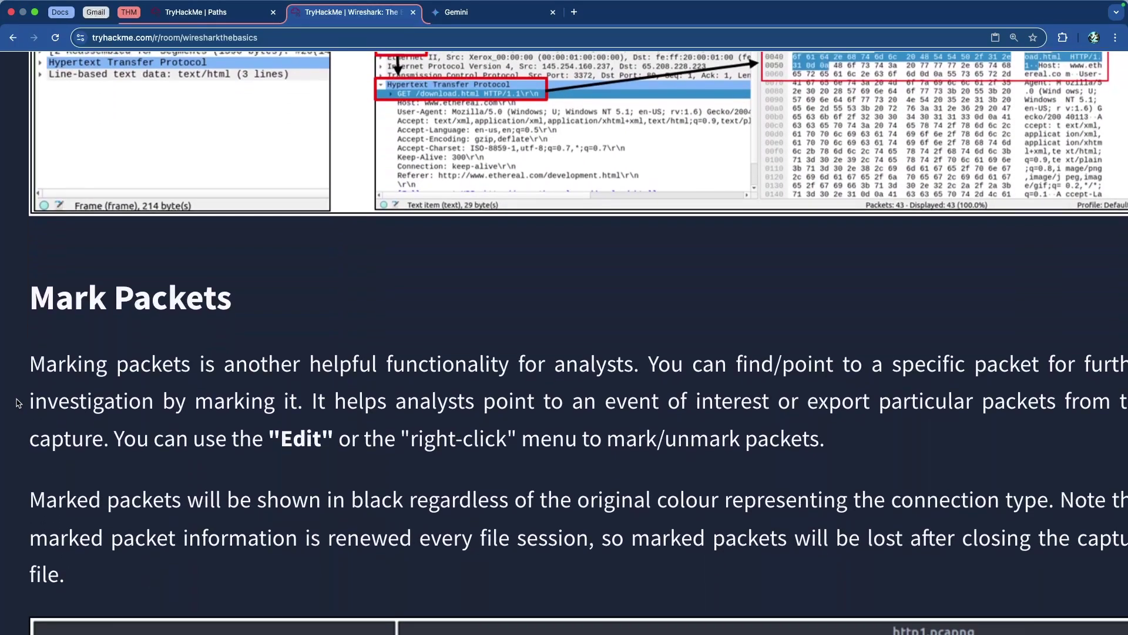
scroll(18, 403, up, 1)
scroll(18, 403, up, 1)
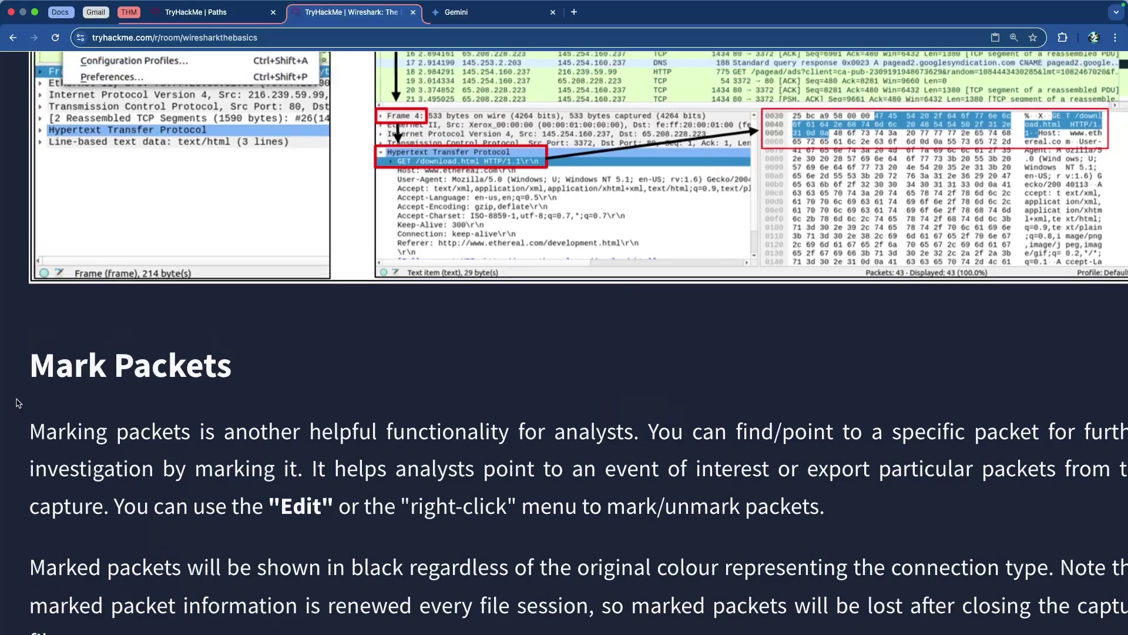
scroll(17, 403, down, 2)
scroll(17, 403, up, 12)
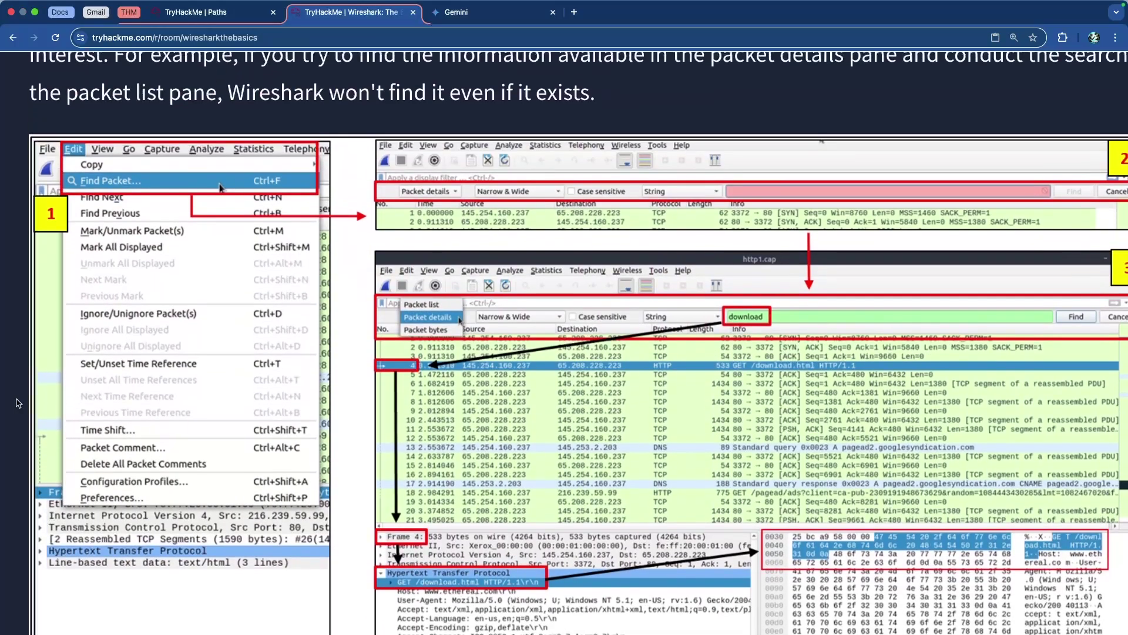
scroll(17, 403, up, 3)
Read the Mark Packets introduction on why packets are marked and which menus mark or unmark them.
scroll(17, 403, down, 15)
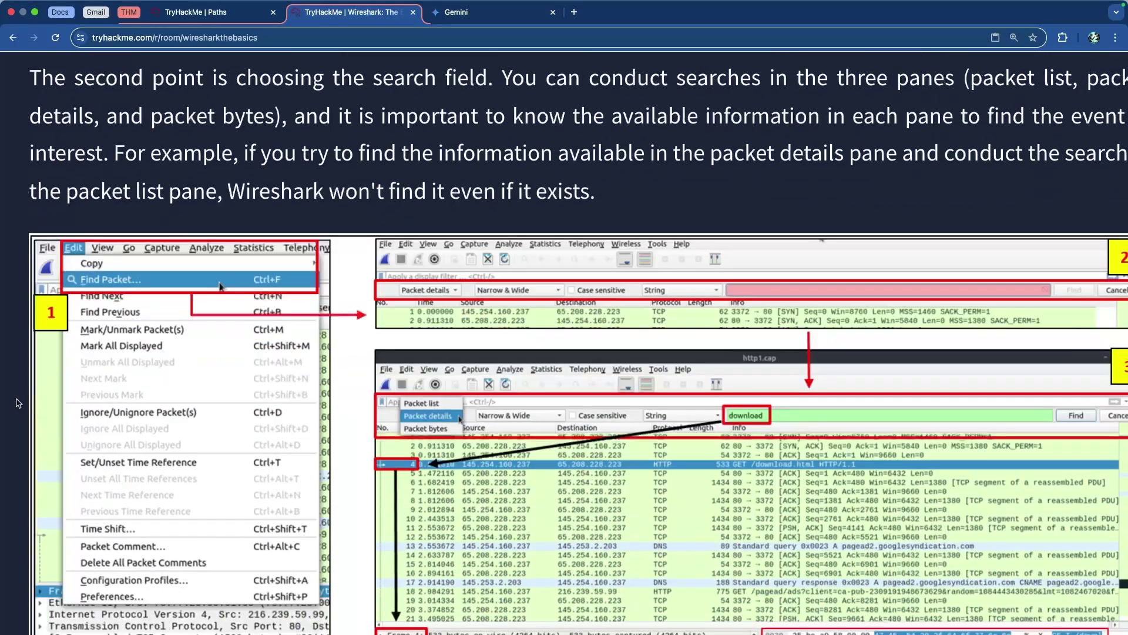
scroll(18, 403, down, 2)
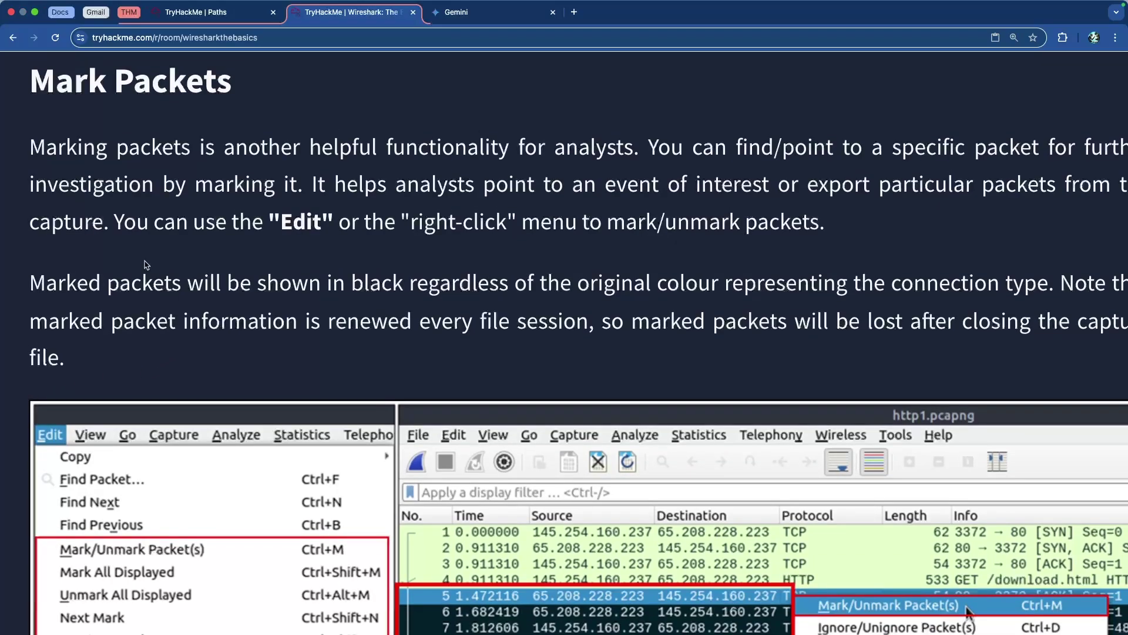
drag(225, 148, 525, 149)
click(525, 149)
scroll(560, 149, right, 1)
drag(650, 148, 995, 158)
click(993, 158)
scroll(977, 156, left, 2)
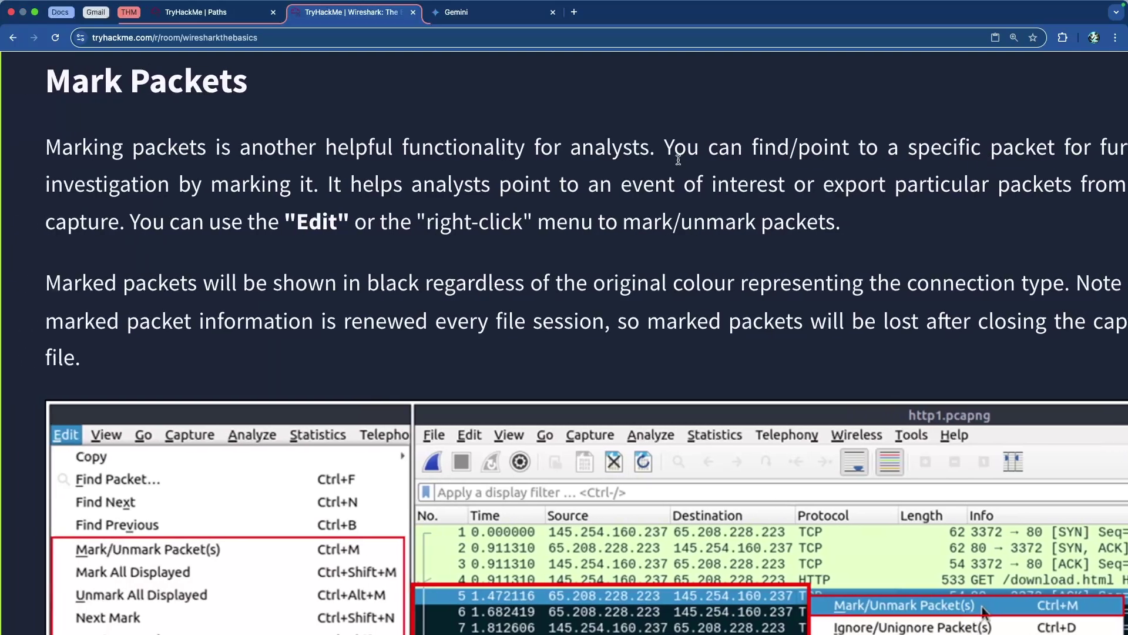
scroll(96, 189, right, 2)
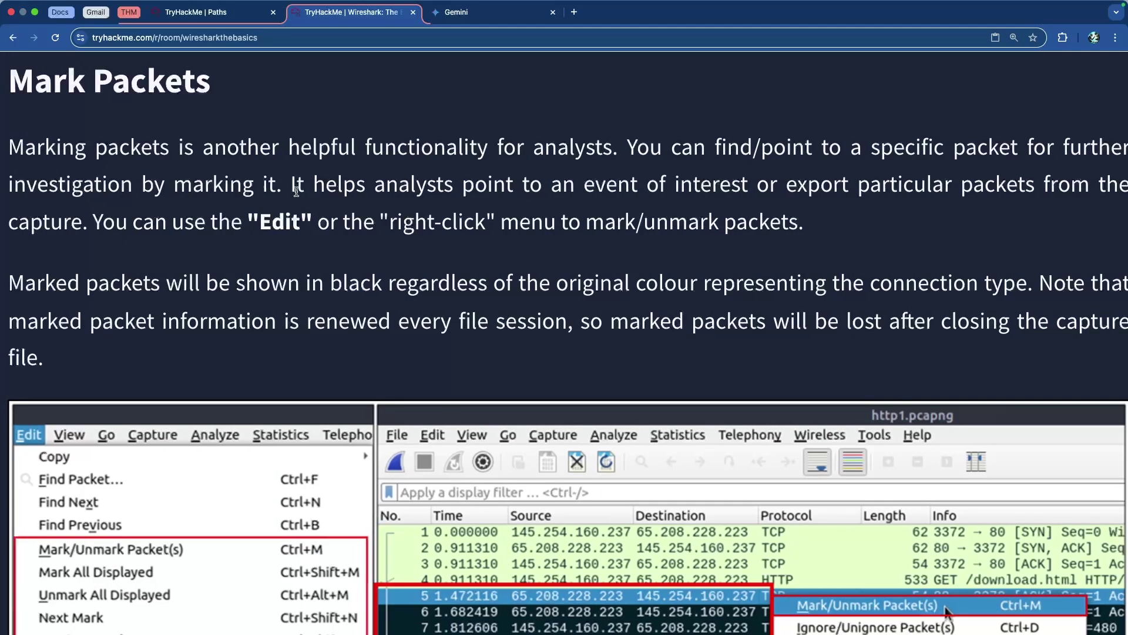
drag(302, 189, 1109, 196)
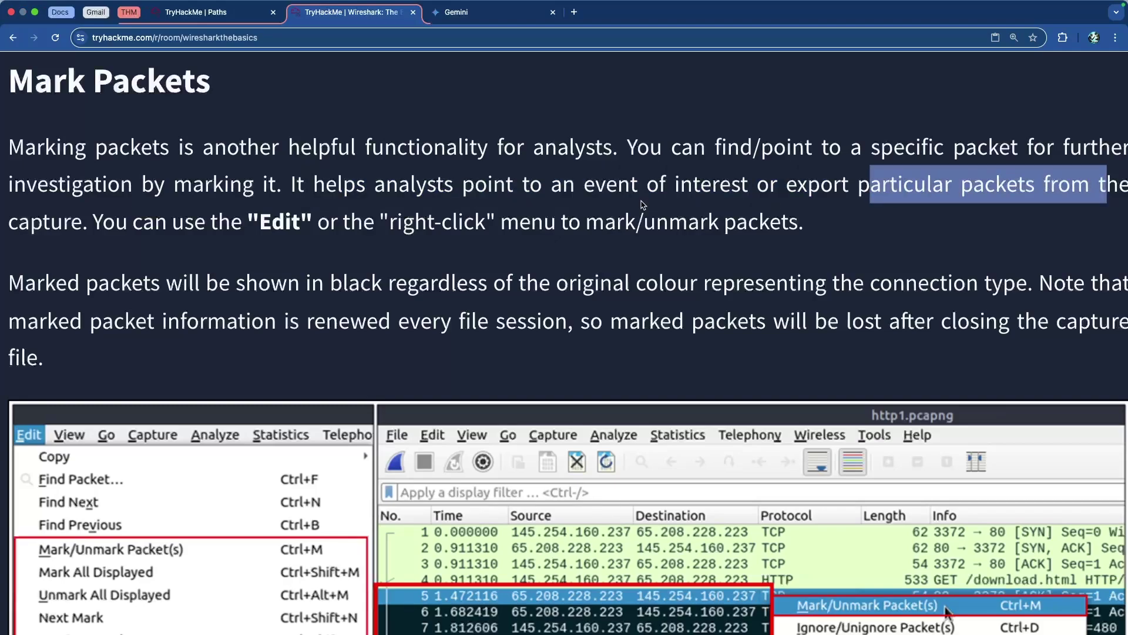
click(67, 224)
drag(132, 225, 470, 225)
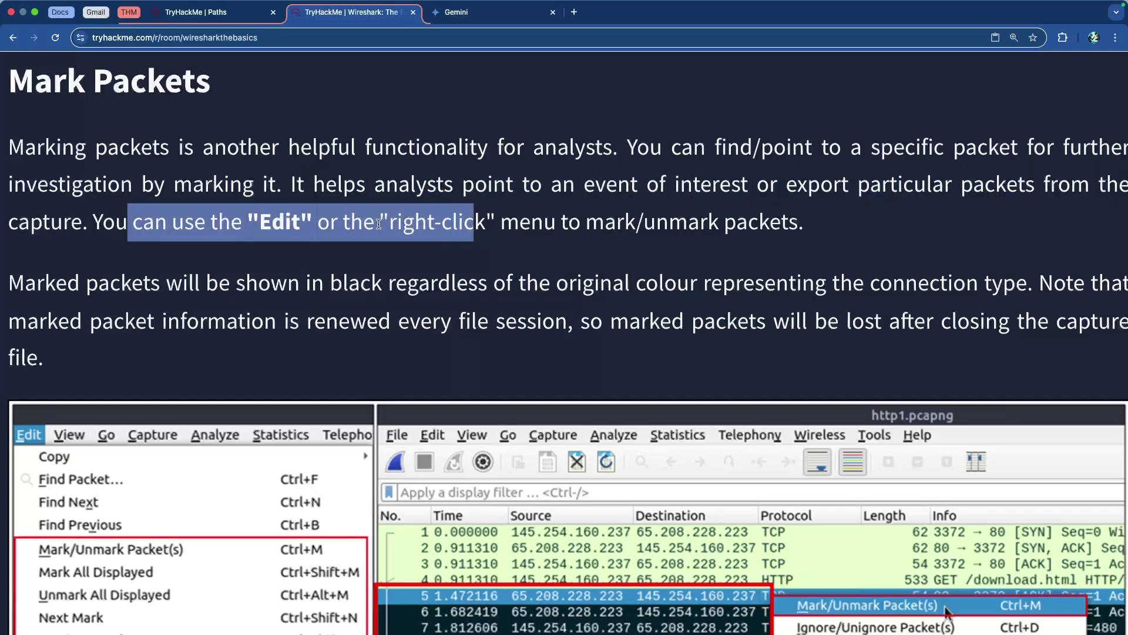
drag(379, 224, 748, 223)
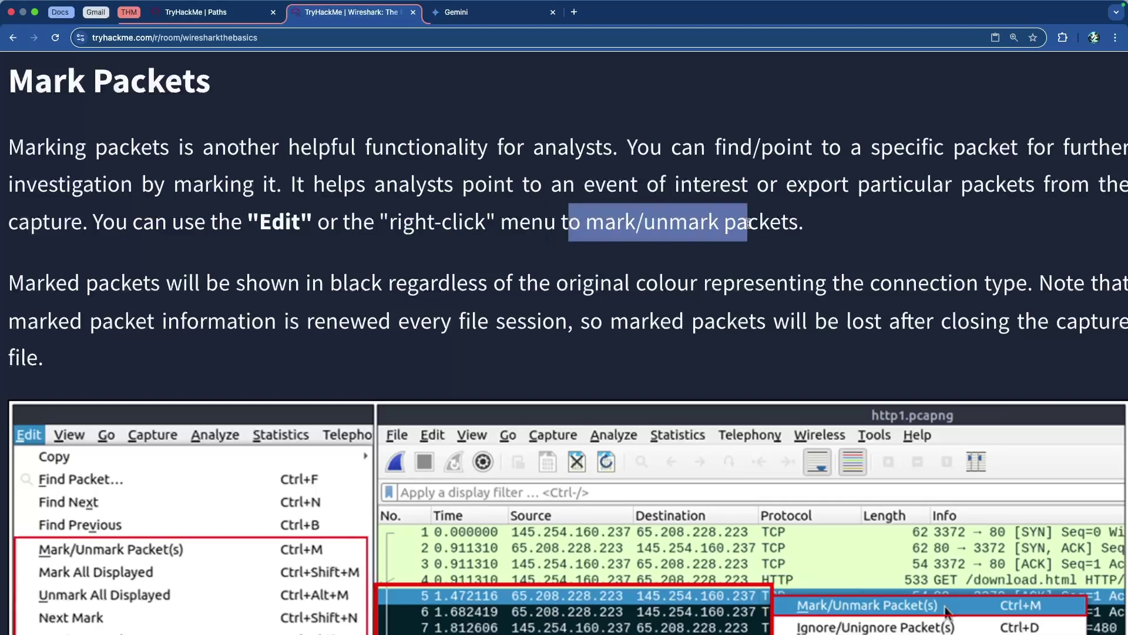
click(748, 223)
Read about the colour and session lifetime of marked packets, and examine the marking illustration down to Packet Comments.
scroll(205, 167, down, 3)
drag(121, 120, 518, 126)
click(517, 127)
scroll(518, 130, right, 1)
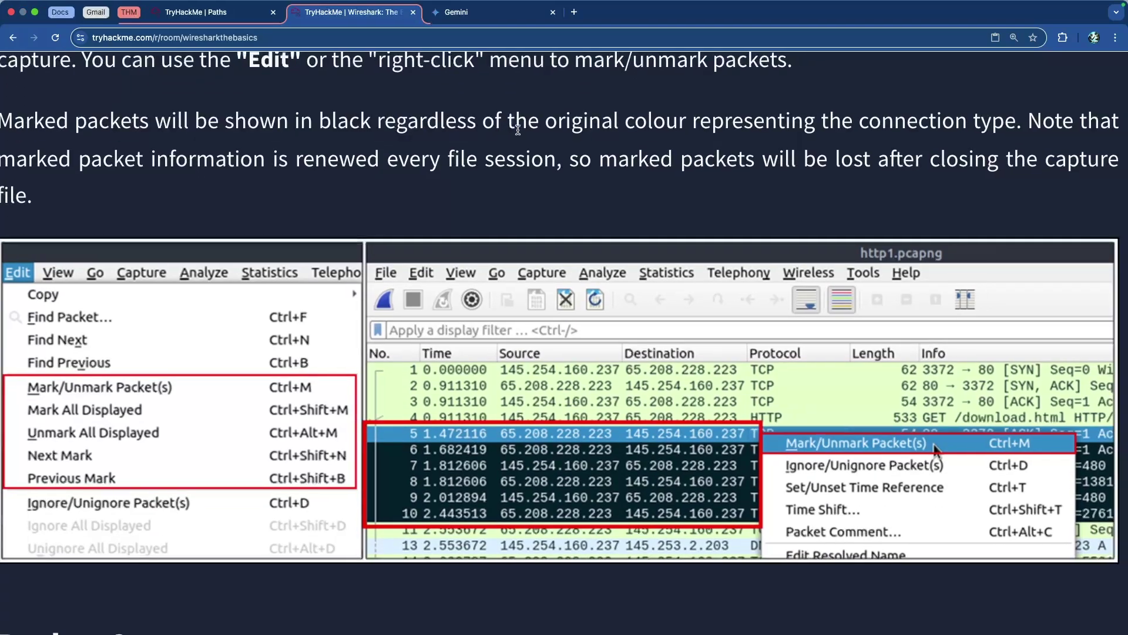
scroll(518, 130, right, 1)
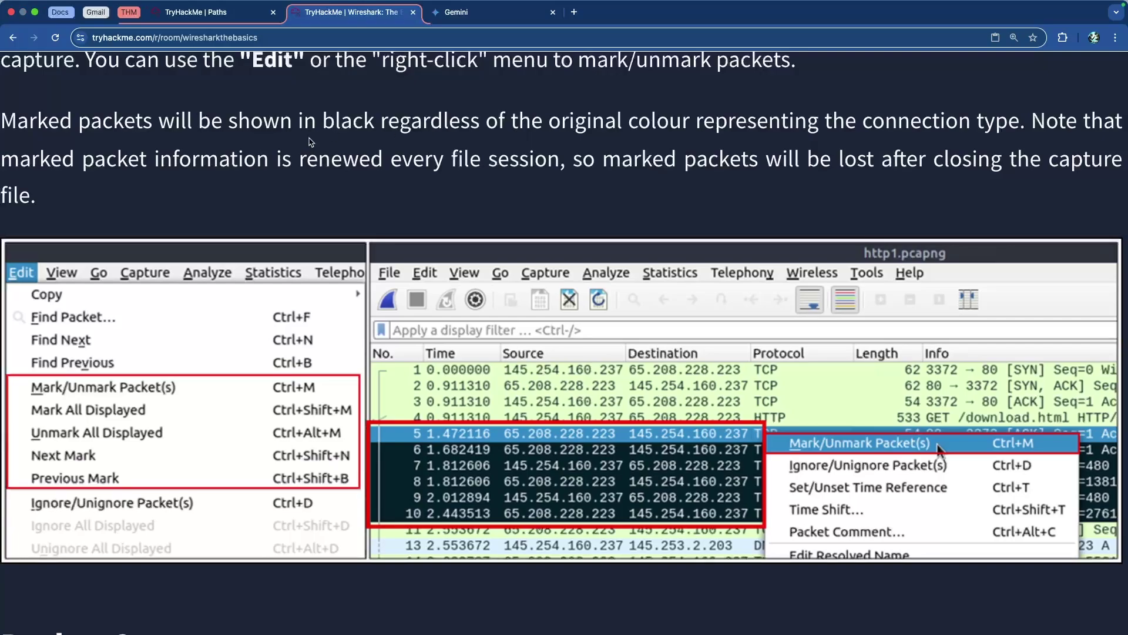
drag(83, 163, 703, 182)
click(483, 163)
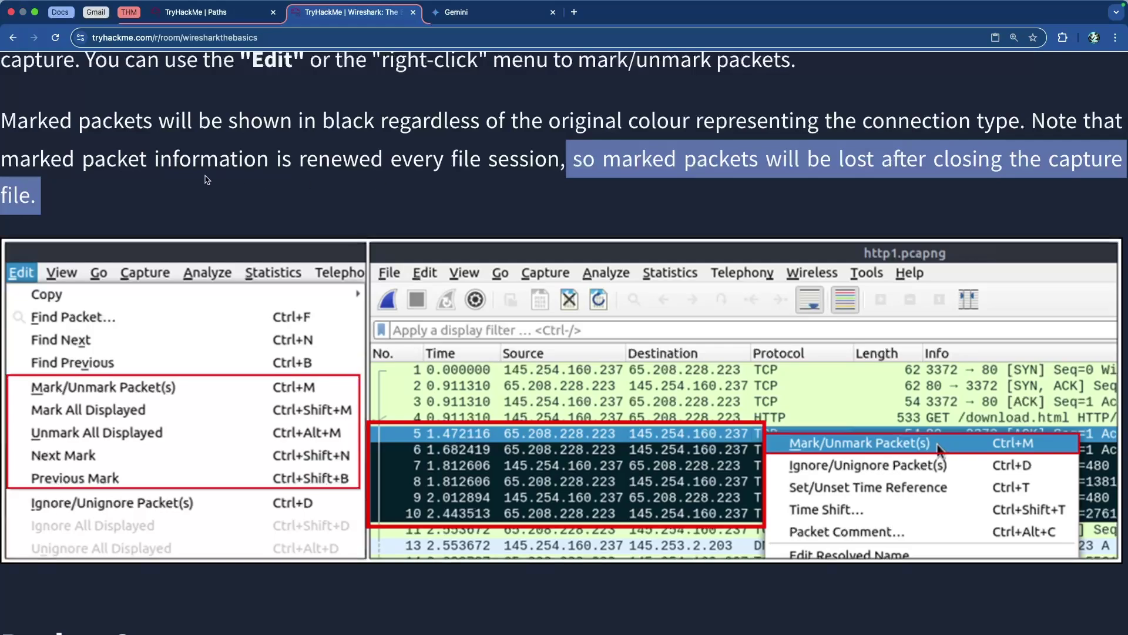
scroll(207, 179, down, 3)
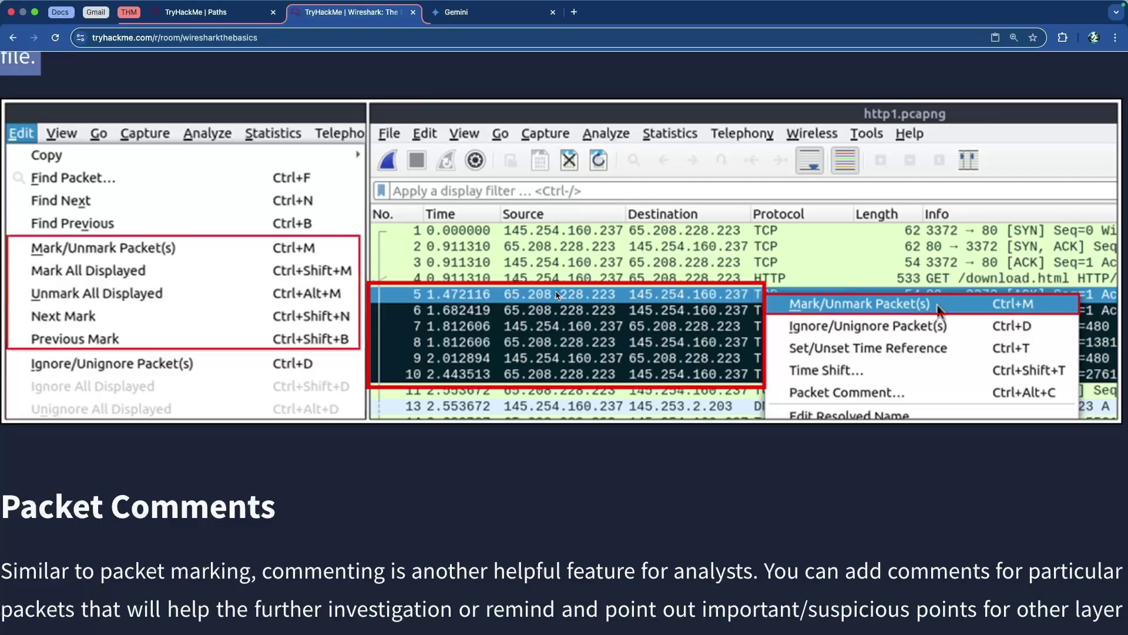
scroll(557, 295, down, 5)
click(706, 235)
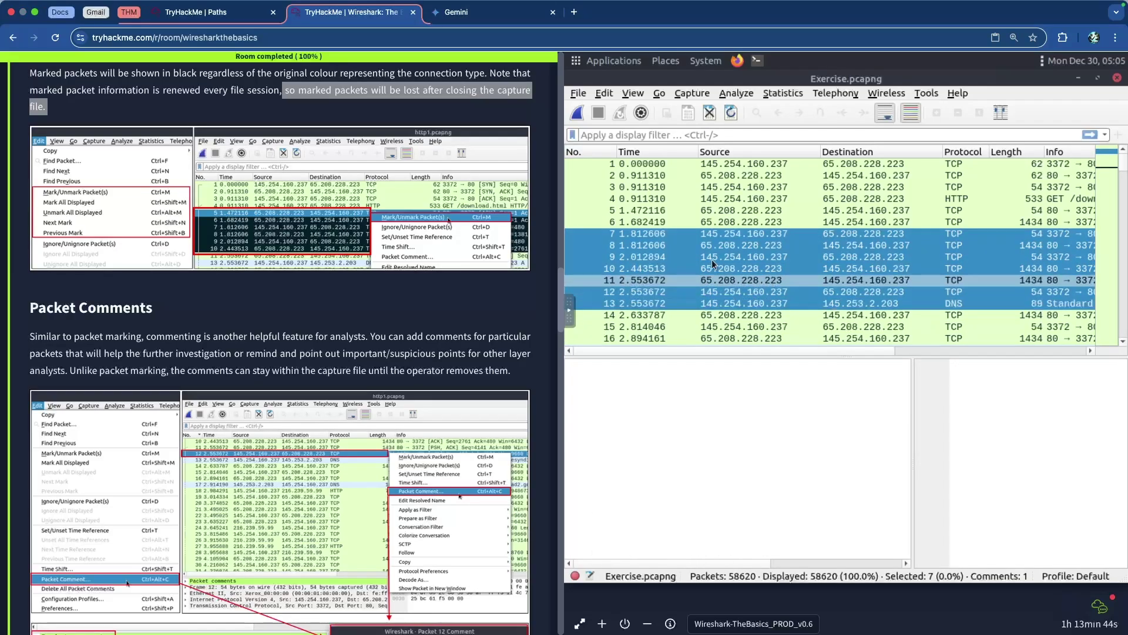
click(658, 175)
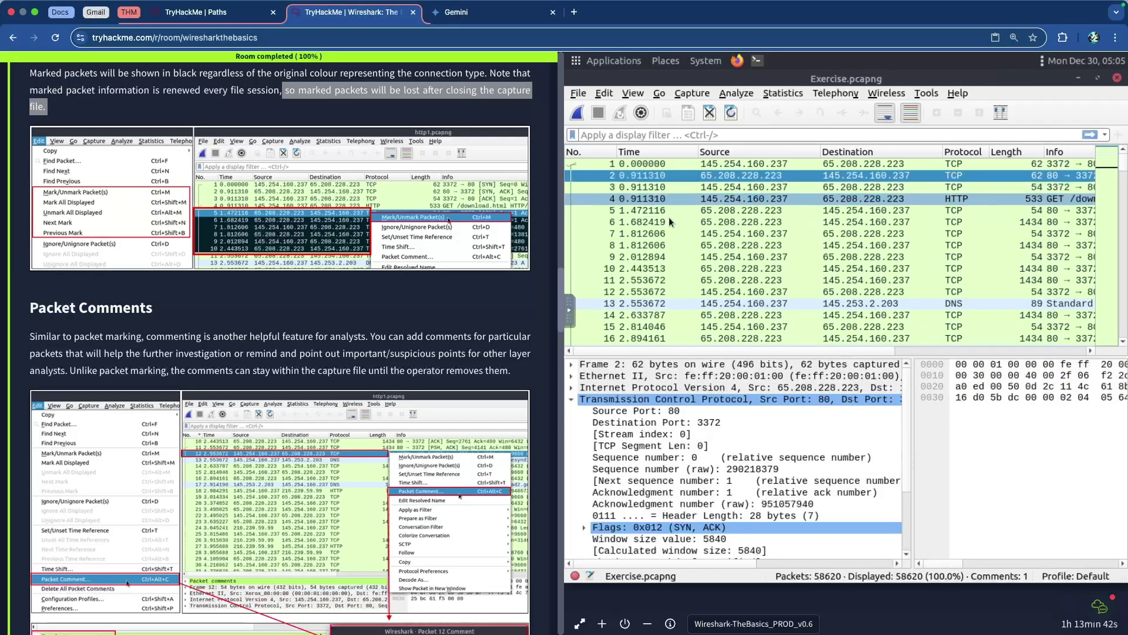
shift+click(697, 310)
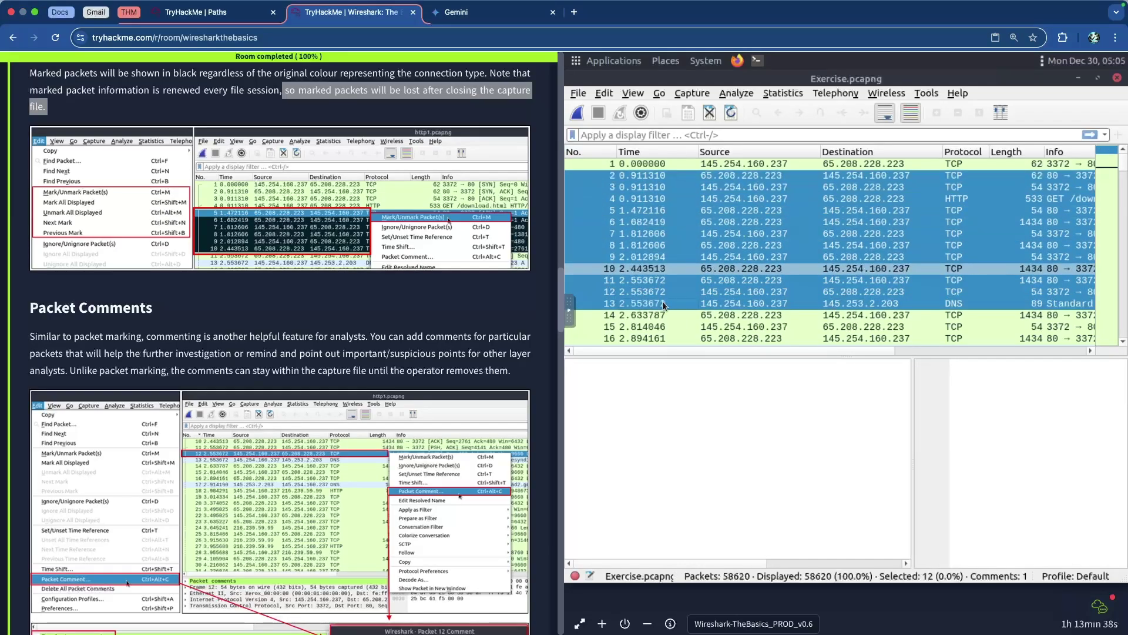
right_click(668, 228)
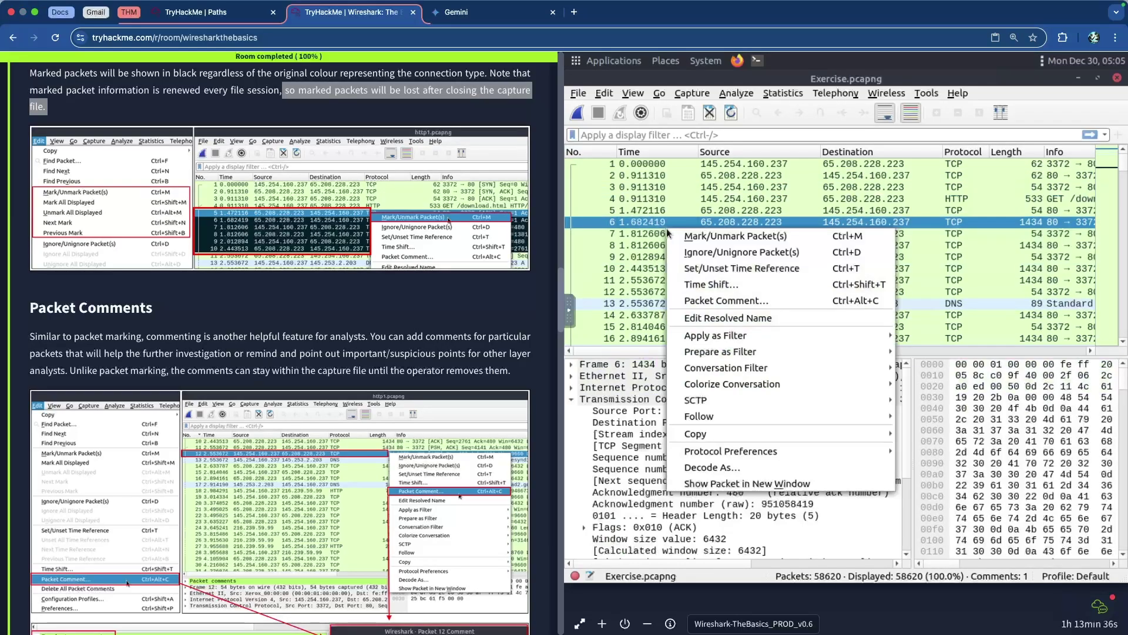
click(646, 191)
click(645, 191)
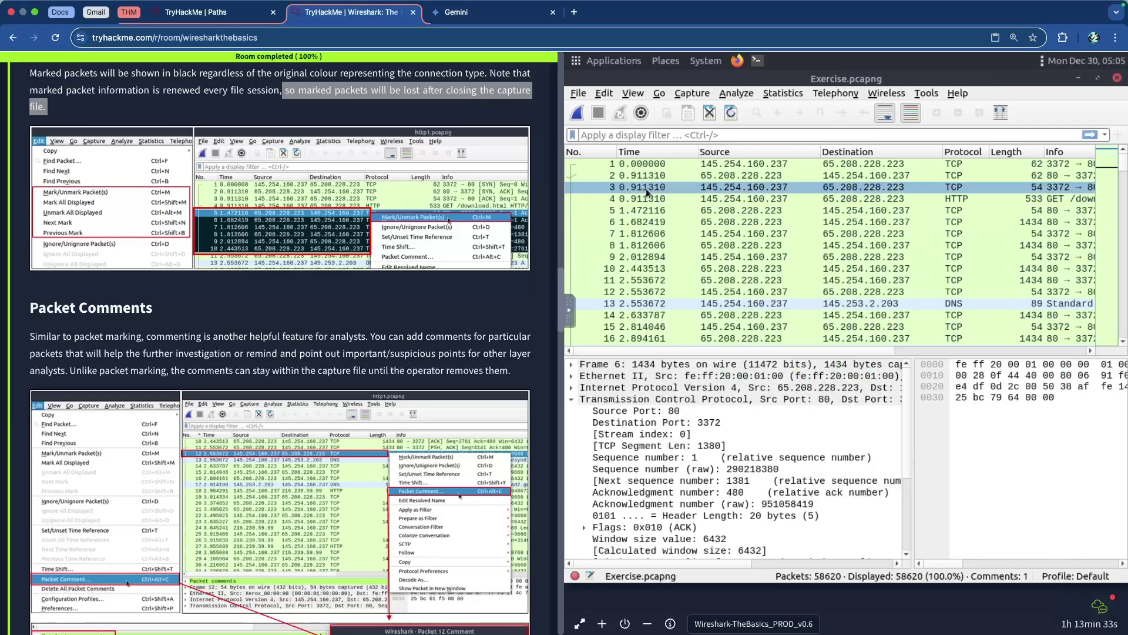
shift+click(663, 310)
right_click(652, 238)
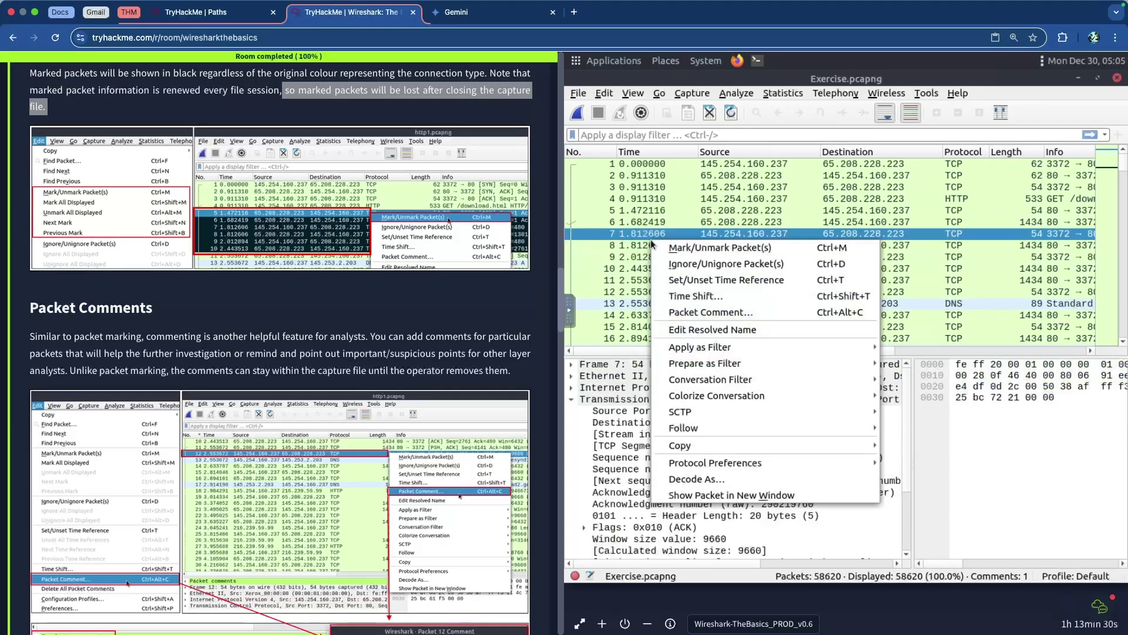
click(651, 239)
click(652, 199)
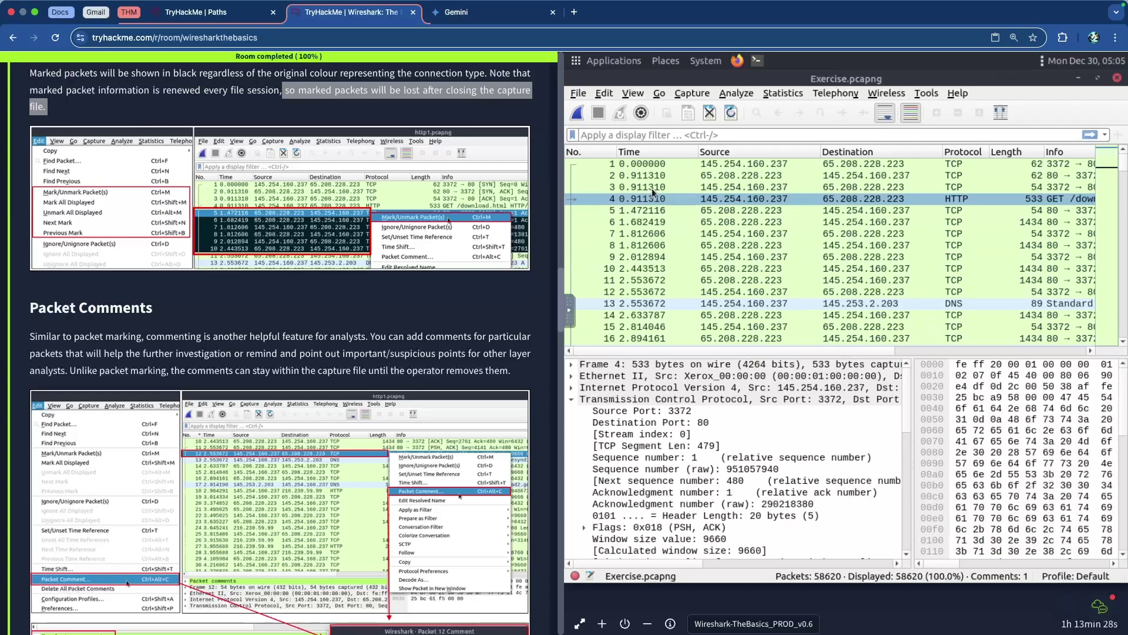
Mark packets 3 through 13 in Exercise.pcapng.
click(652, 190)
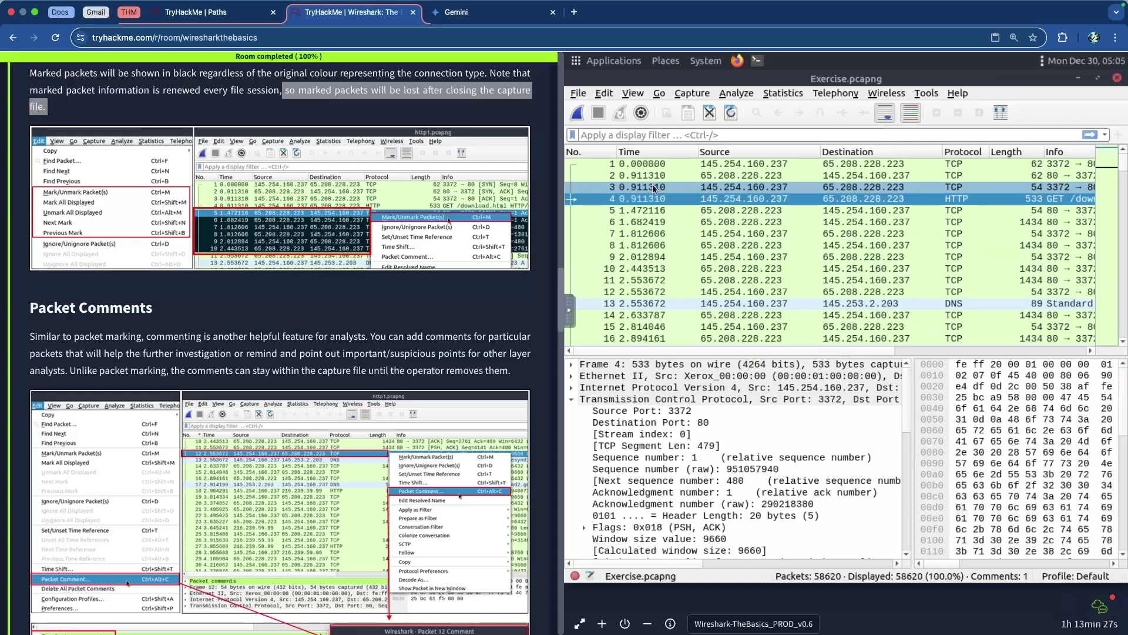
shift+click(667, 304)
click(604, 94)
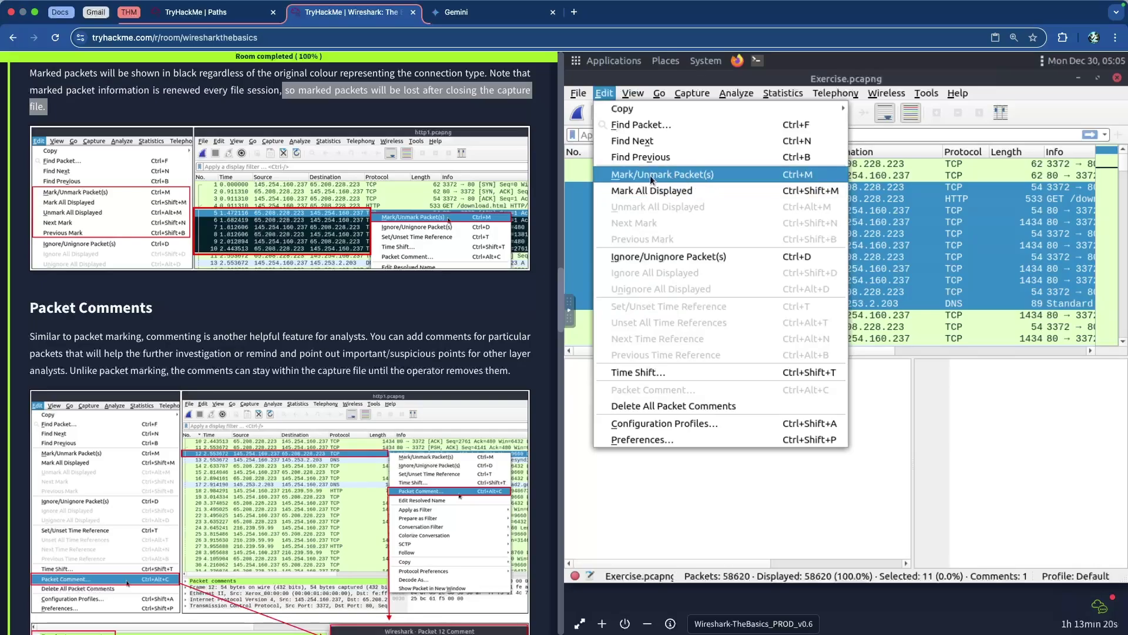
click(704, 172)
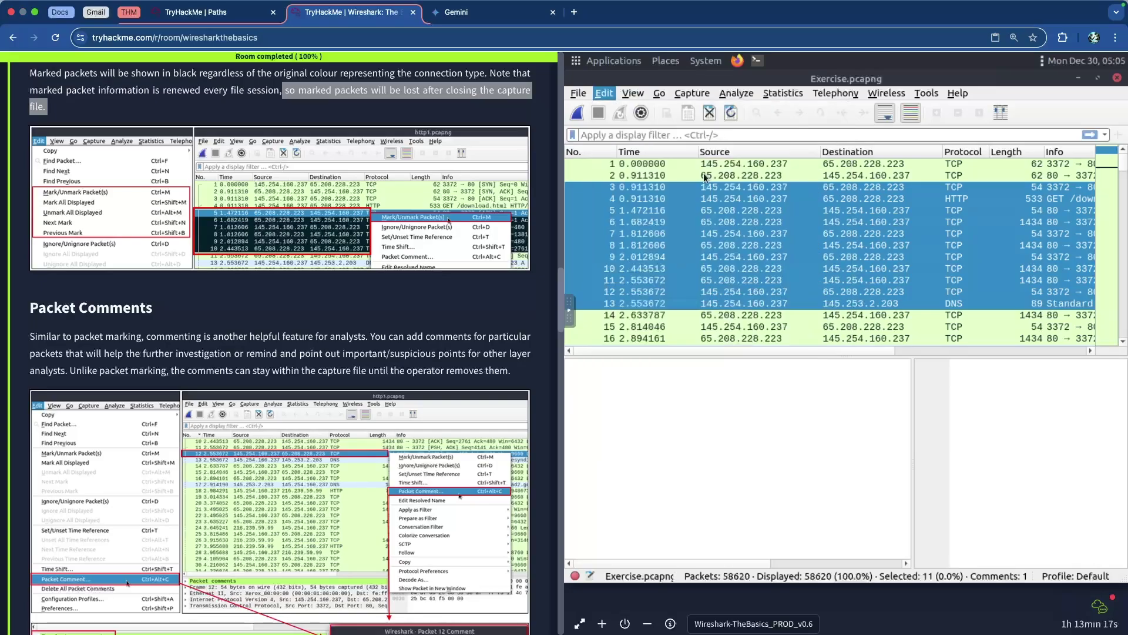
click(714, 327)
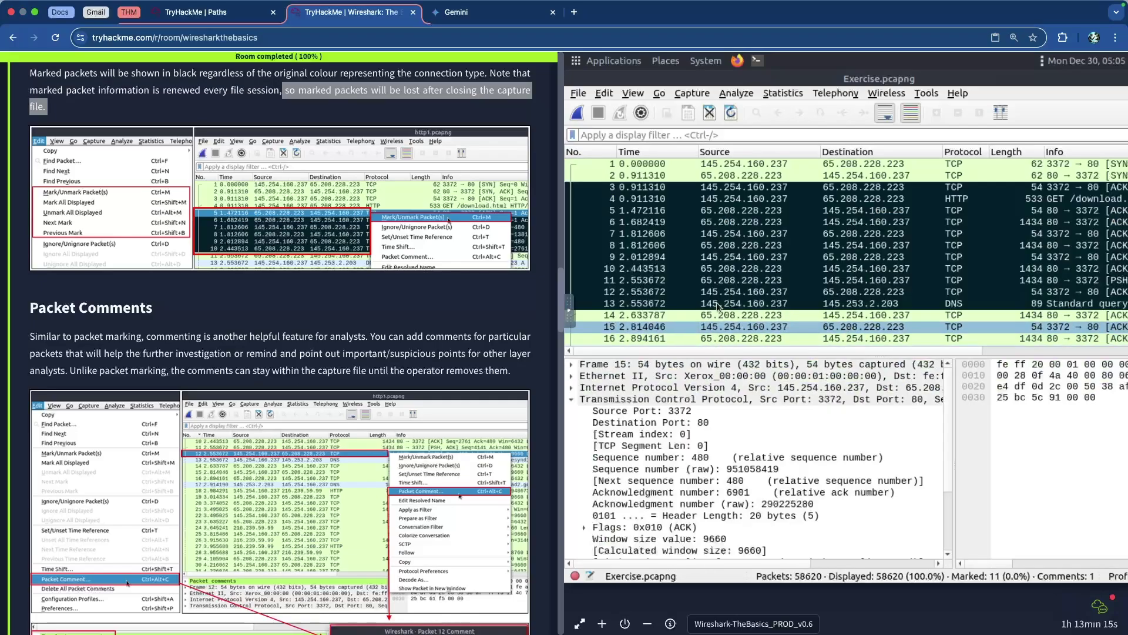
Unmark packets 3 through 13 in the packet list.
click(678, 186)
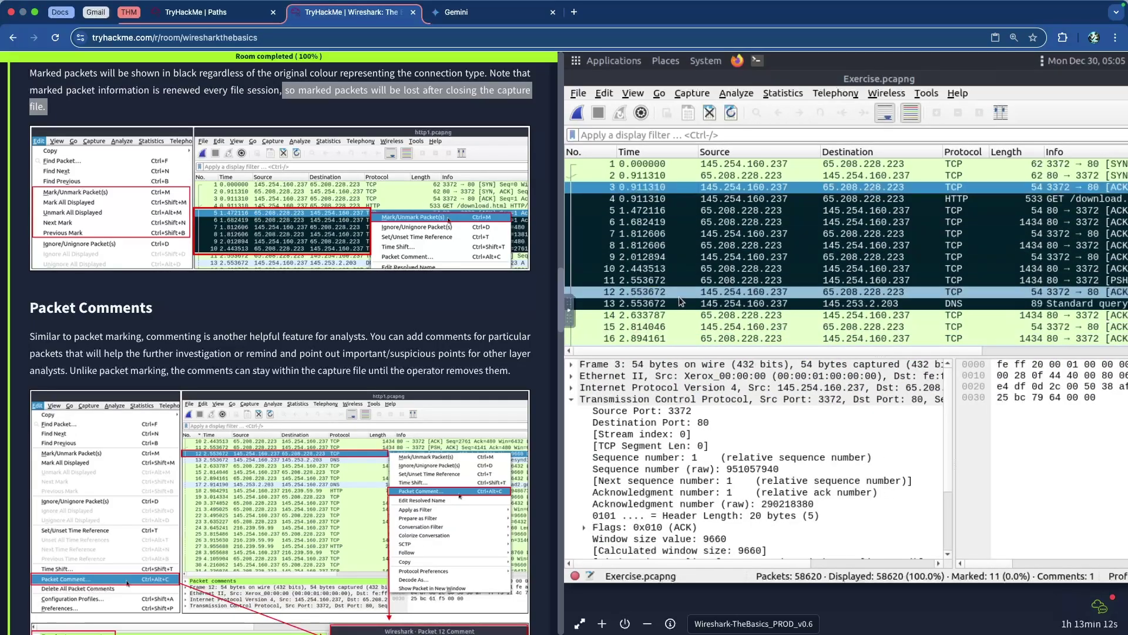
shift+click(693, 301)
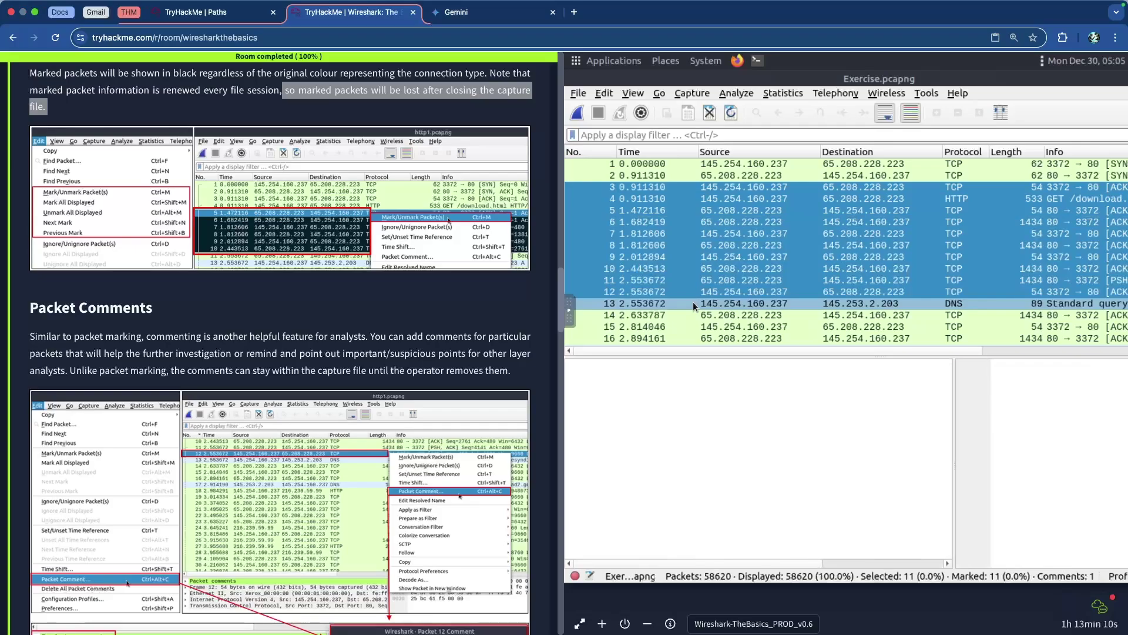
key(ctrl+m)
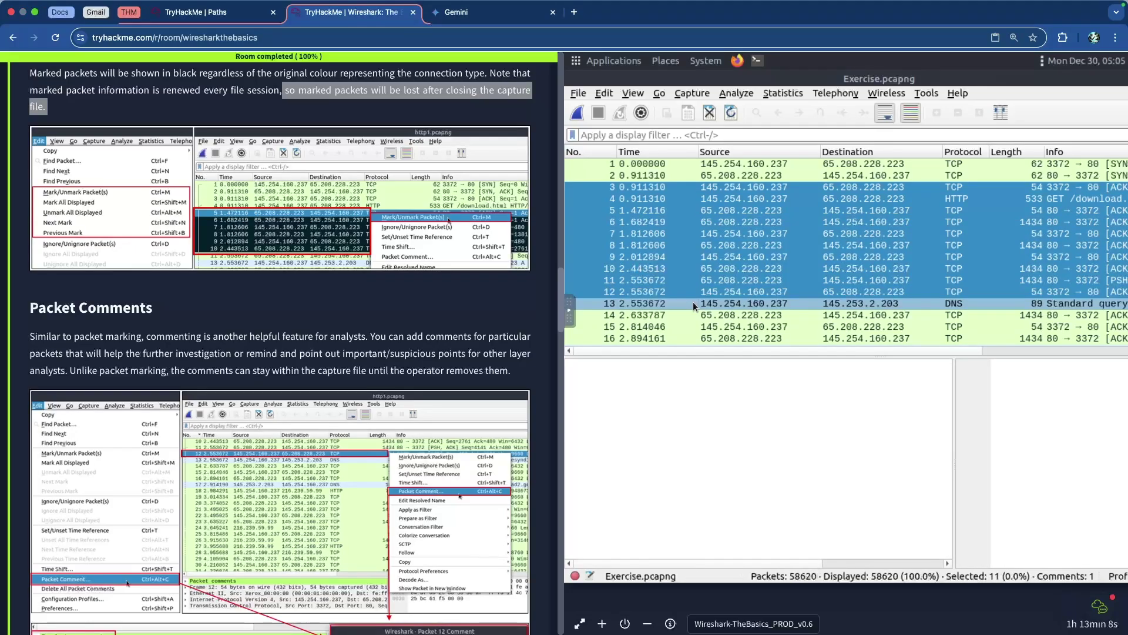
click(694, 314)
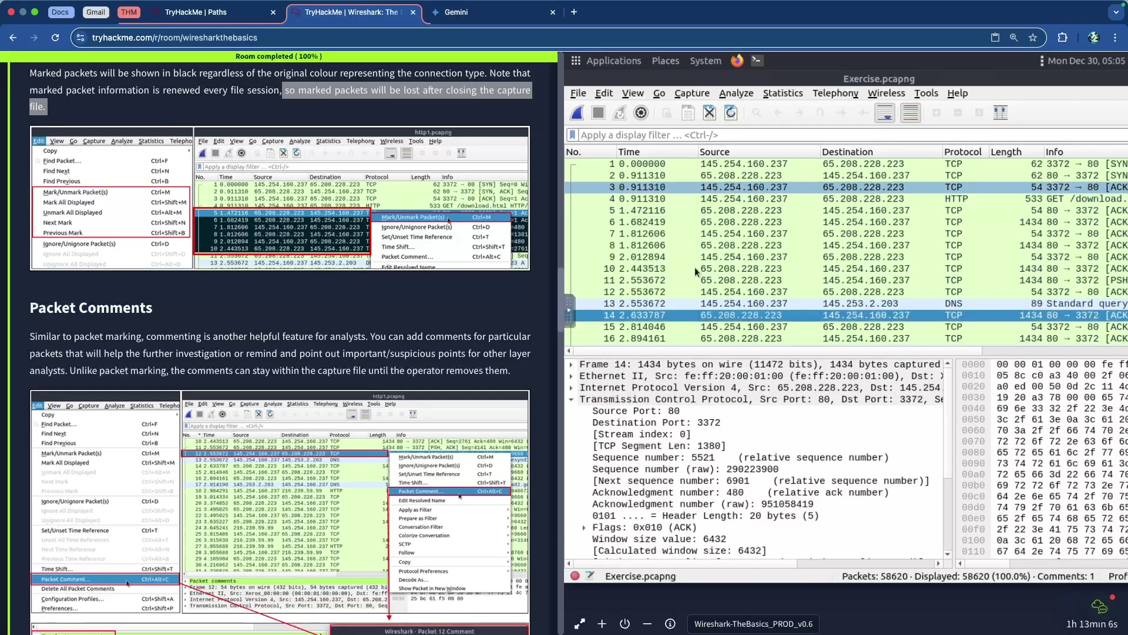
Read the Packet Comments introduction on adding comments to packets to aid investigation and point out important or suspicious points.
scroll(193, 225, up, 3)
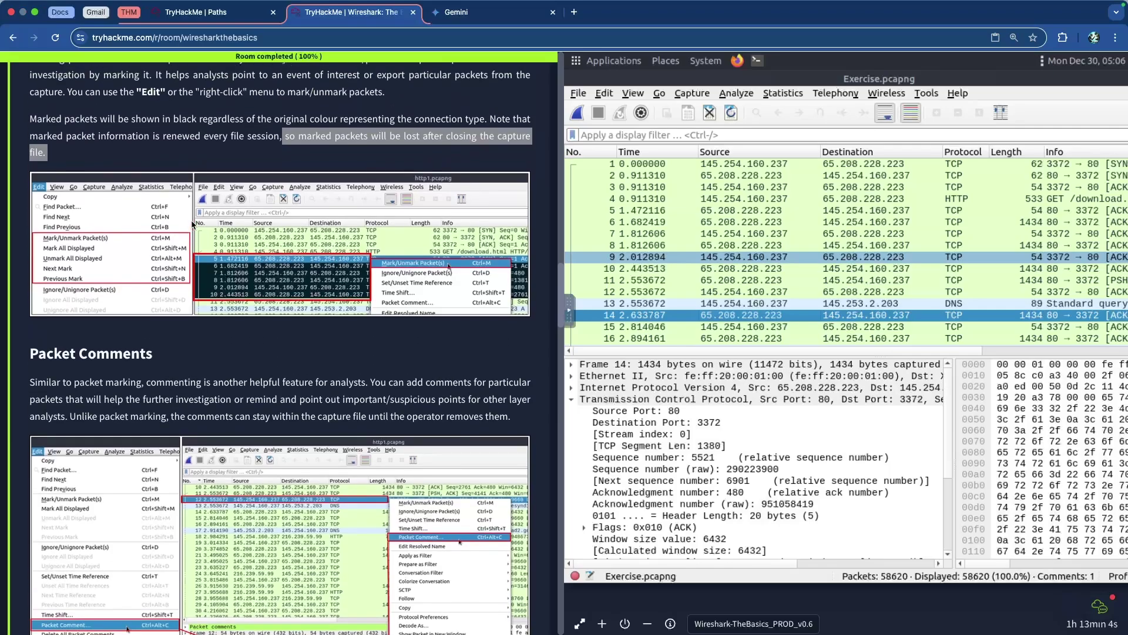
scroll(191, 221, down, 5)
scroll(192, 221, down, 3)
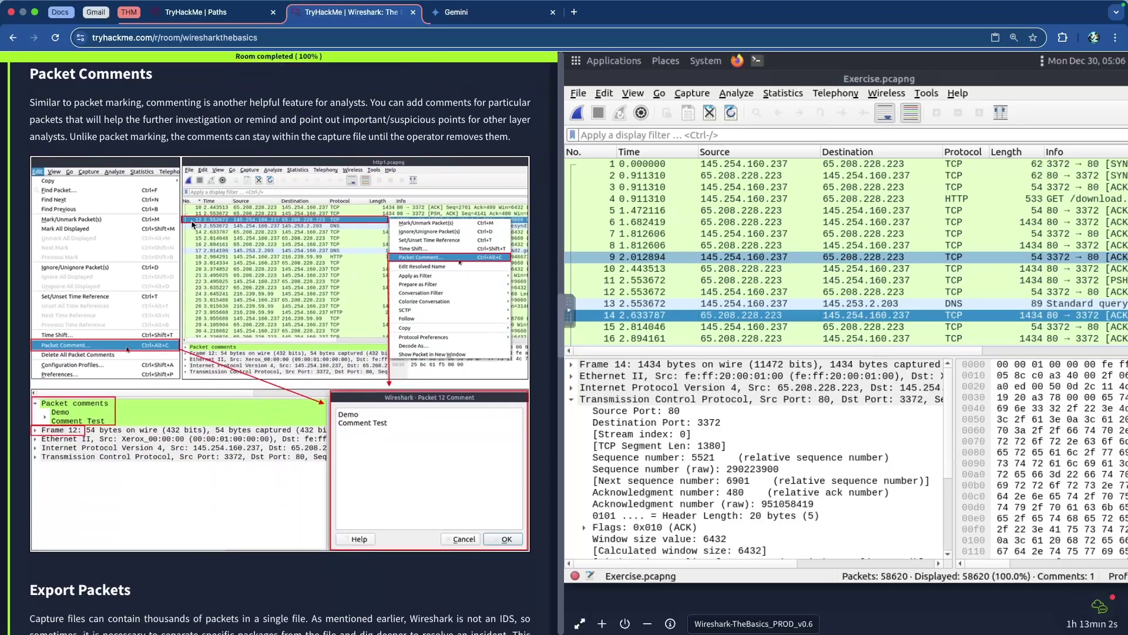
scroll(193, 224, up, 1)
scroll(166, 170, up, 5)
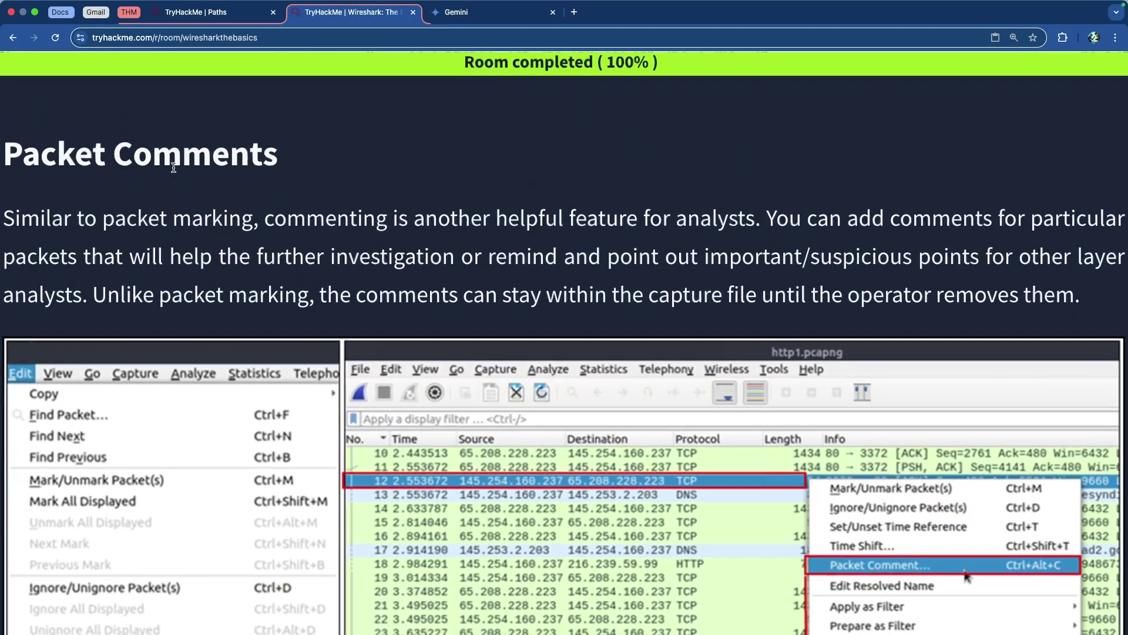
scroll(176, 167, down, 2)
scroll(176, 167, up, 1)
scroll(175, 168, down, 1)
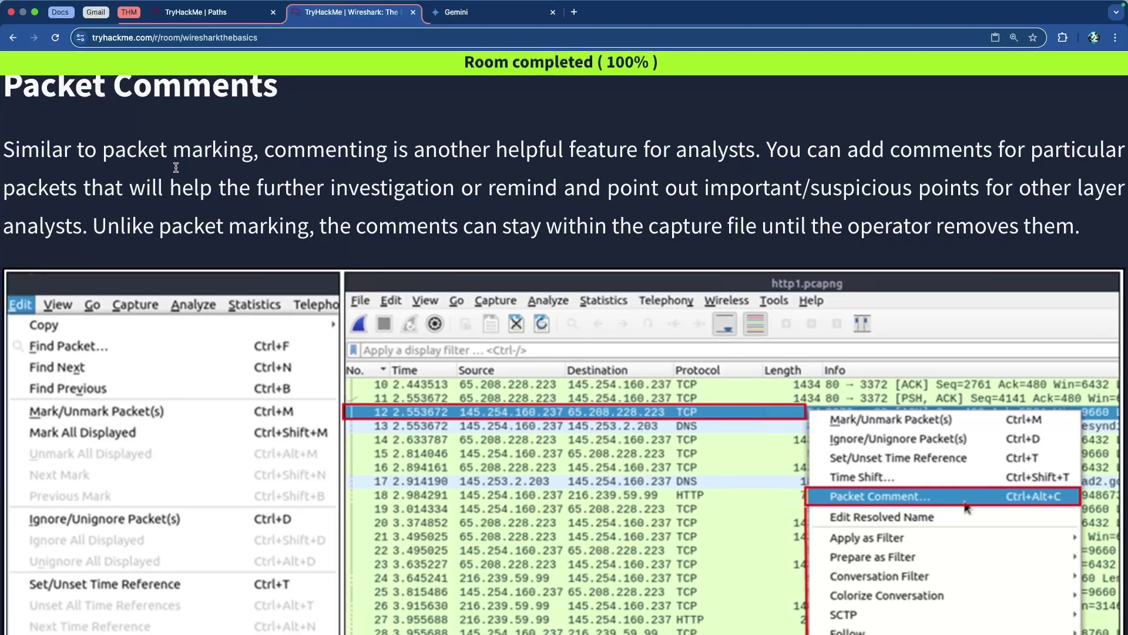
drag(306, 154, 1080, 156)
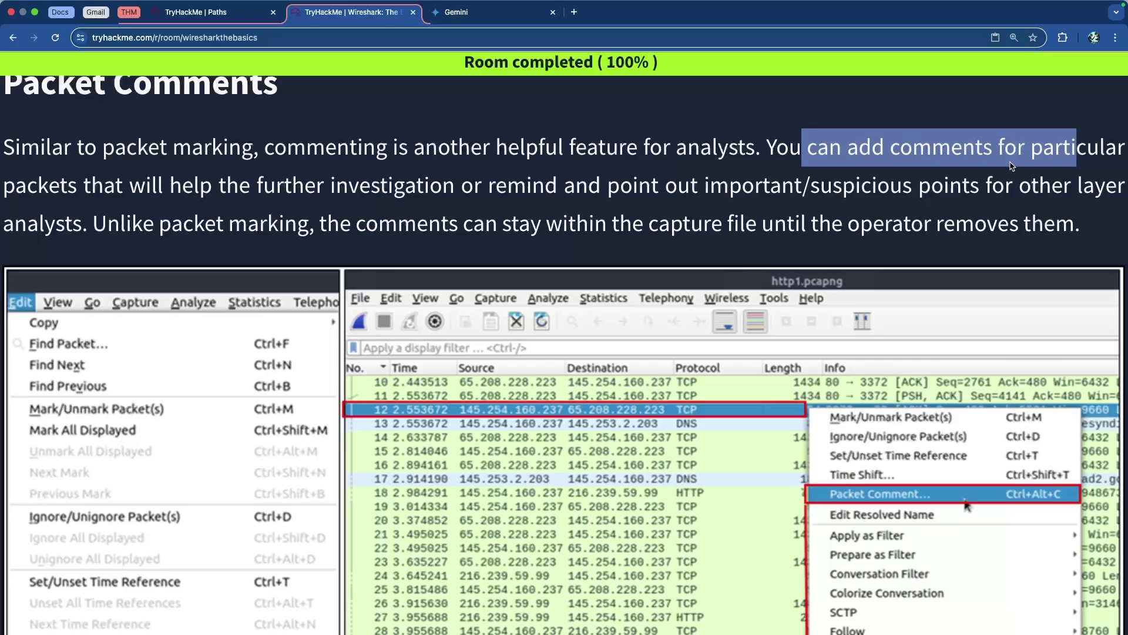
scroll(1012, 166, down, 1)
click(226, 182)
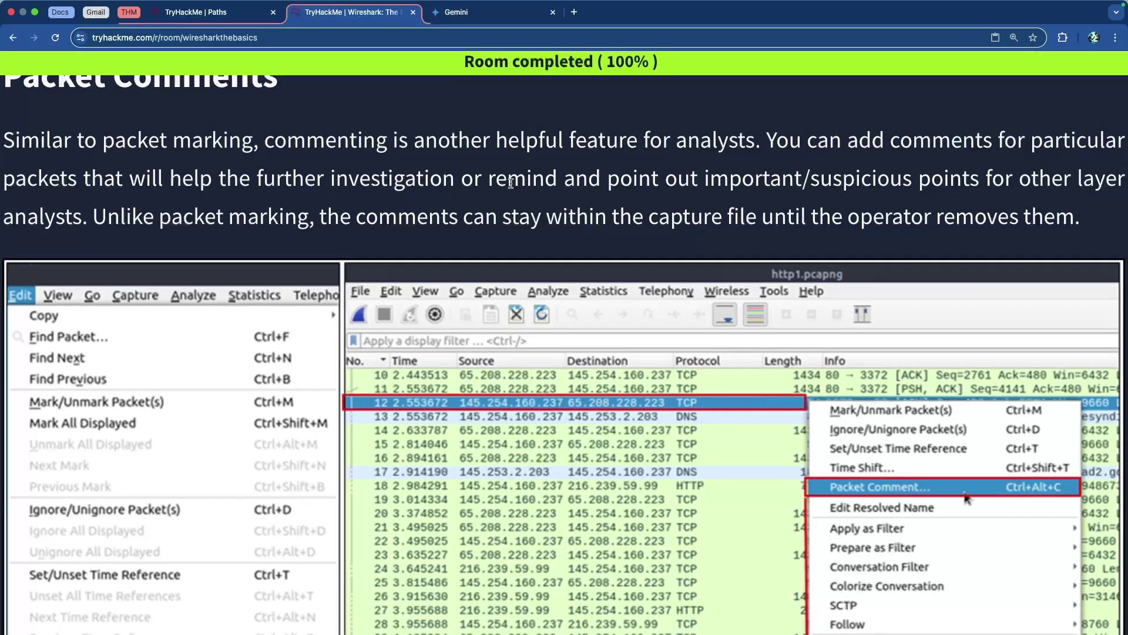
drag(459, 180, 779, 181)
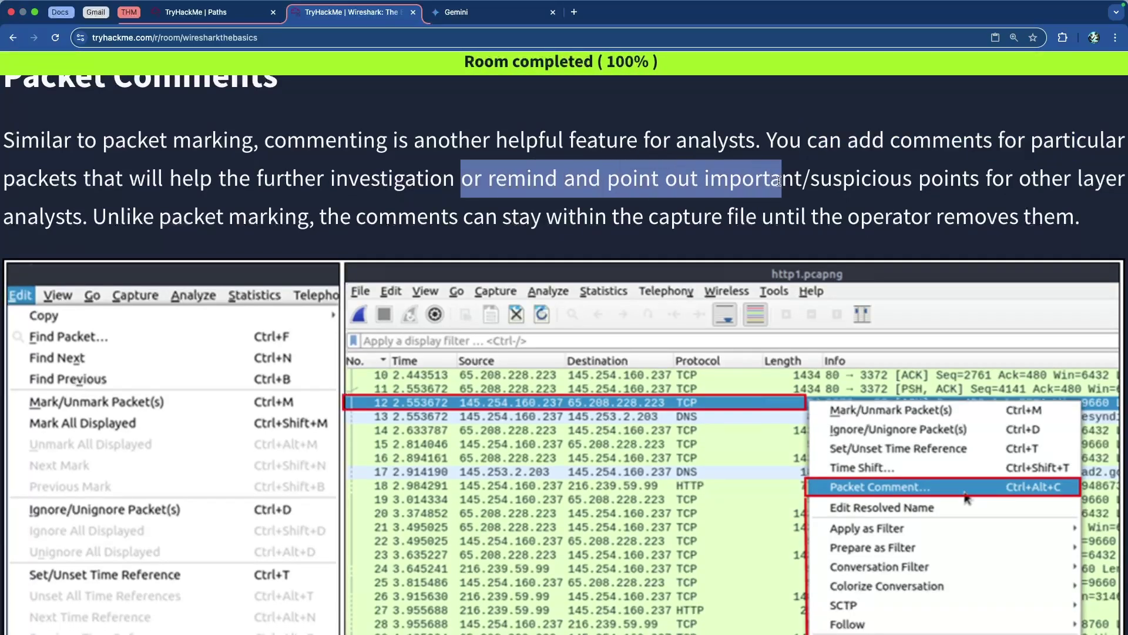
drag(690, 181, 939, 179)
click(975, 178)
scroll(113, 206, down, 1)
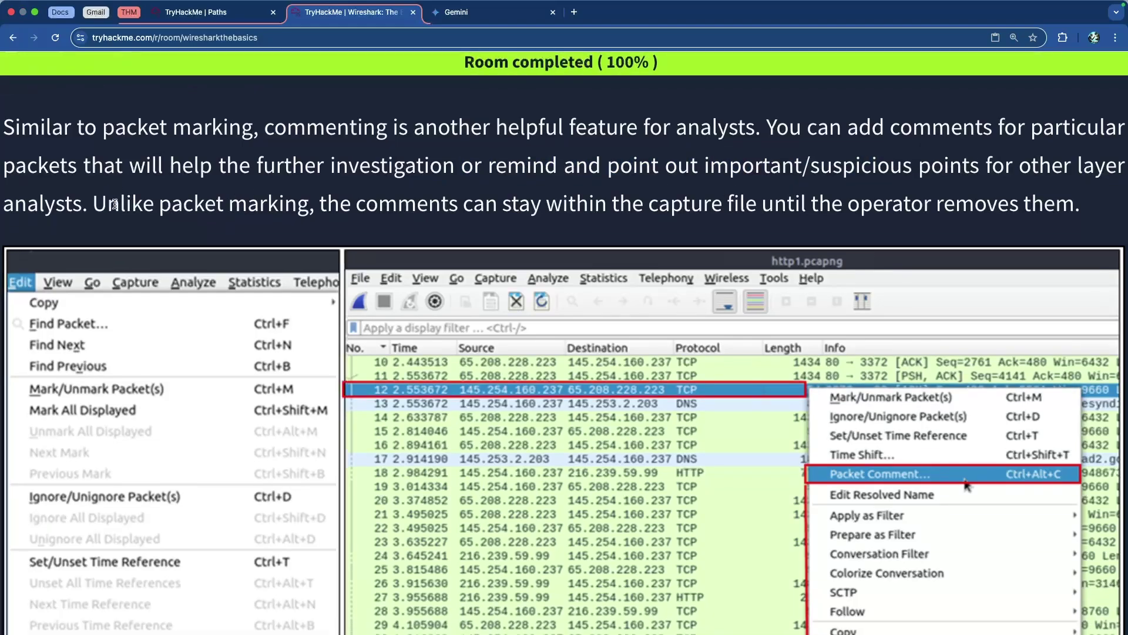
Read how long packet comments stay in the capture file, and examine the illustration of commenting packet 12 down to Export Packets.
drag(124, 203, 950, 207)
click(910, 206)
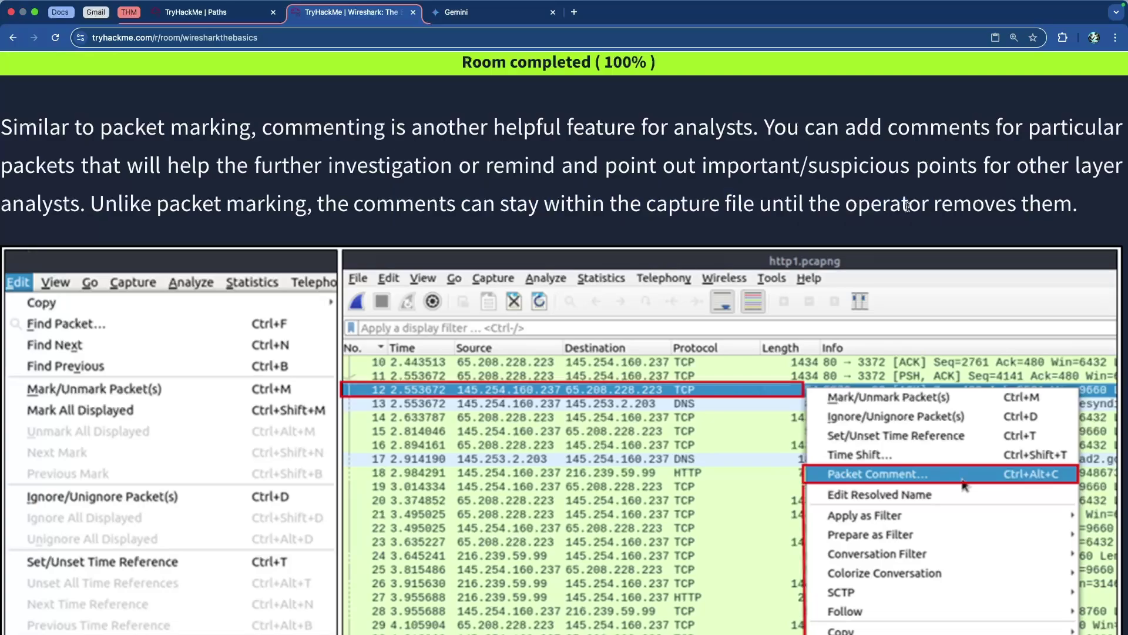
scroll(914, 209, down, 1)
scroll(923, 205, up, 1)
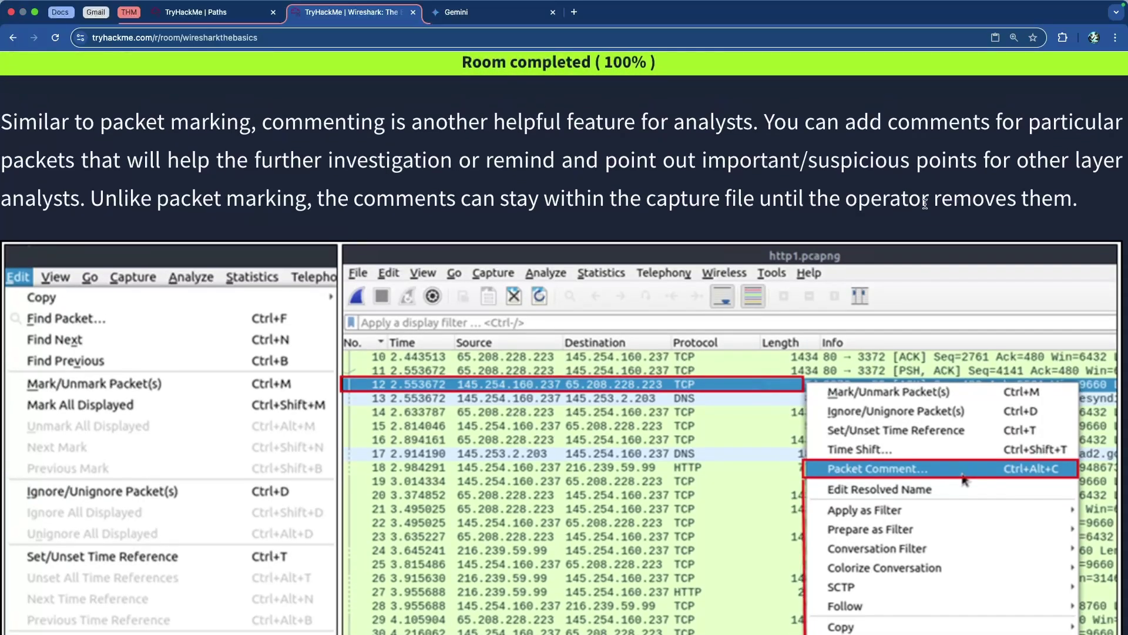
drag(1115, 204, 50, 106)
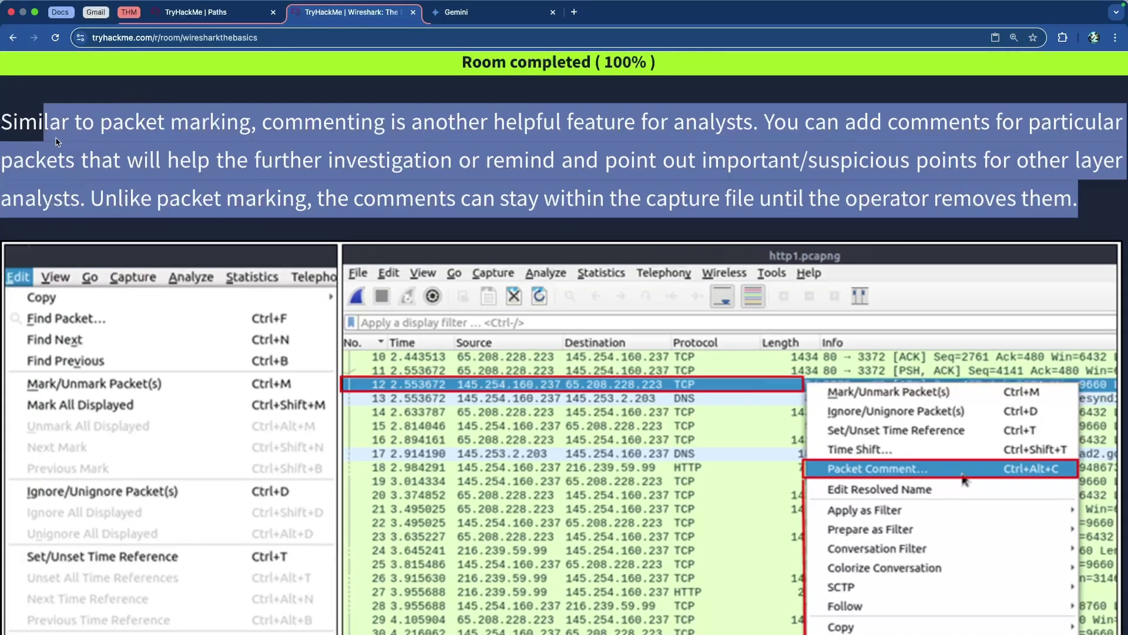
scroll(61, 141, down, 4)
scroll(61, 141, down, 4)
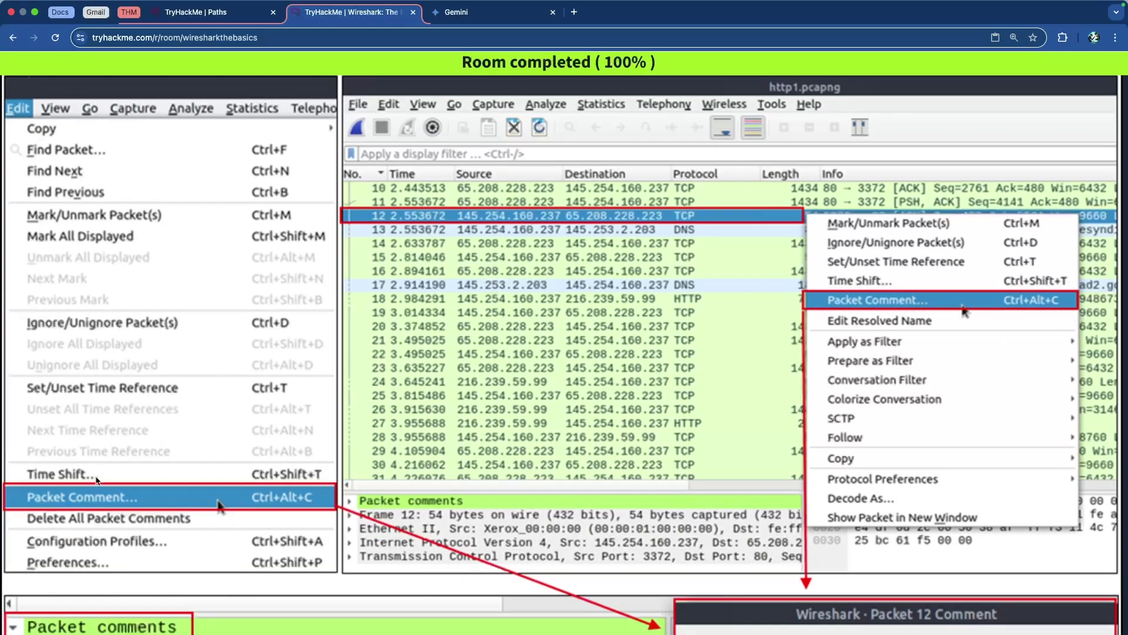
scroll(175, 489, down, 15)
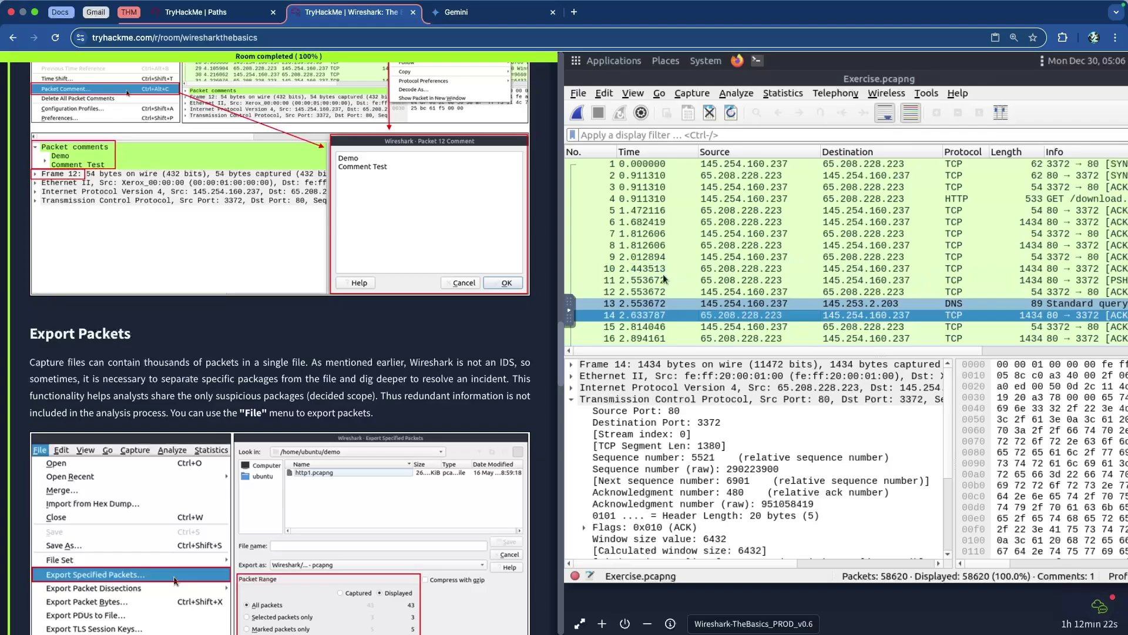
Examine the TCP and Hypertext Transfer Protocol details of packet 38, including its response headers and request URI.
scroll(665, 278, down, 3)
scroll(665, 279, down, 8)
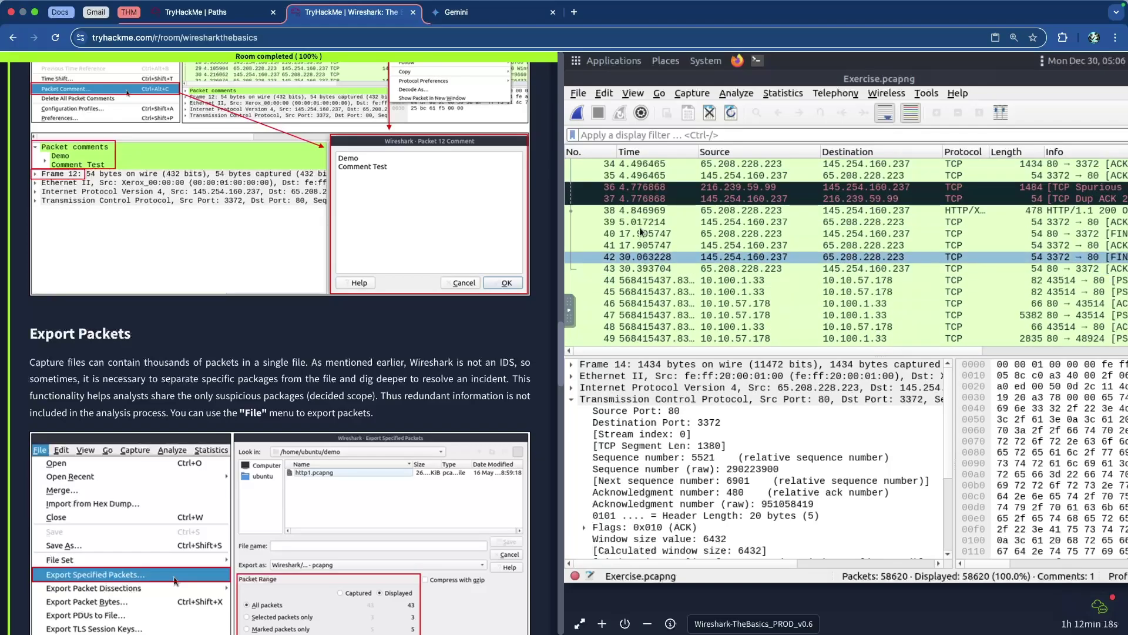
click(658, 211)
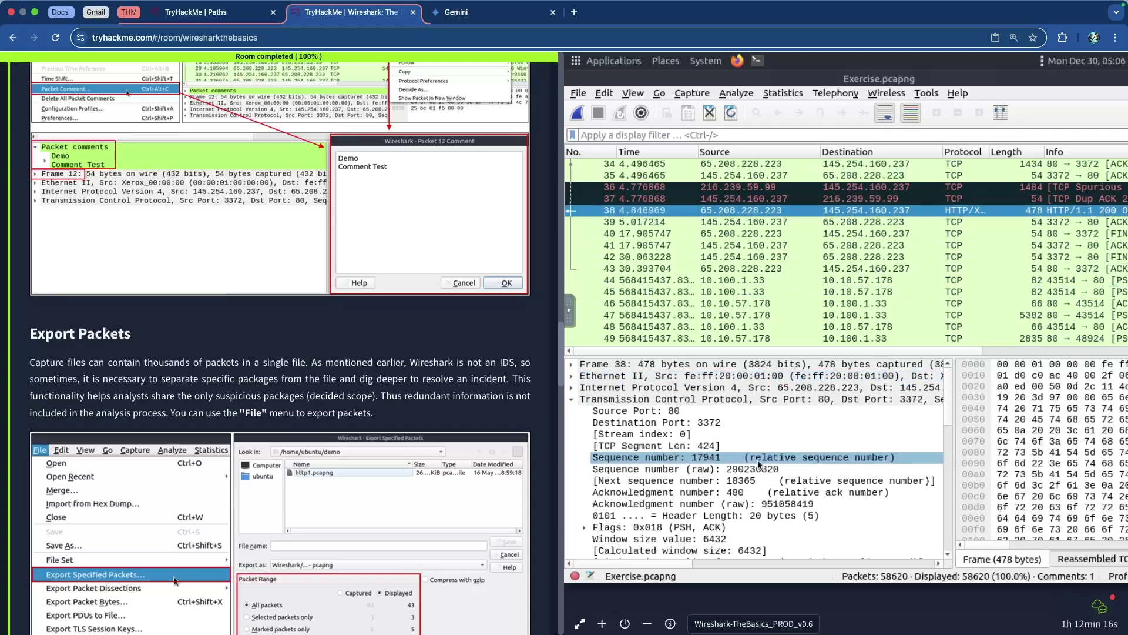
scroll(742, 464, down, 5)
scroll(760, 464, down, 4)
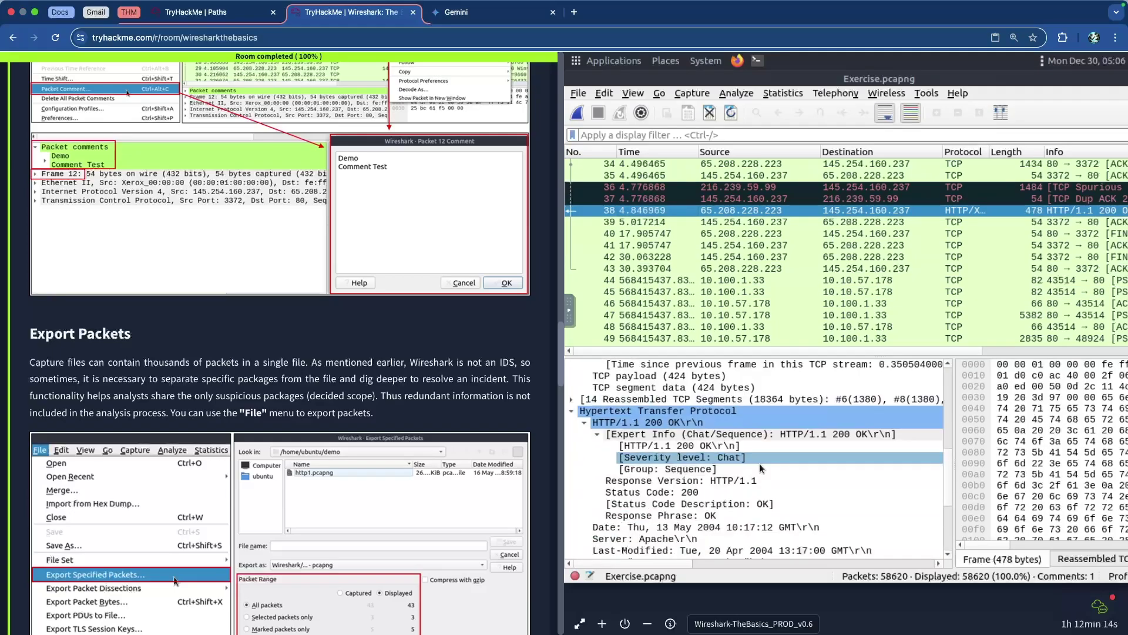
scroll(776, 458, down, 2)
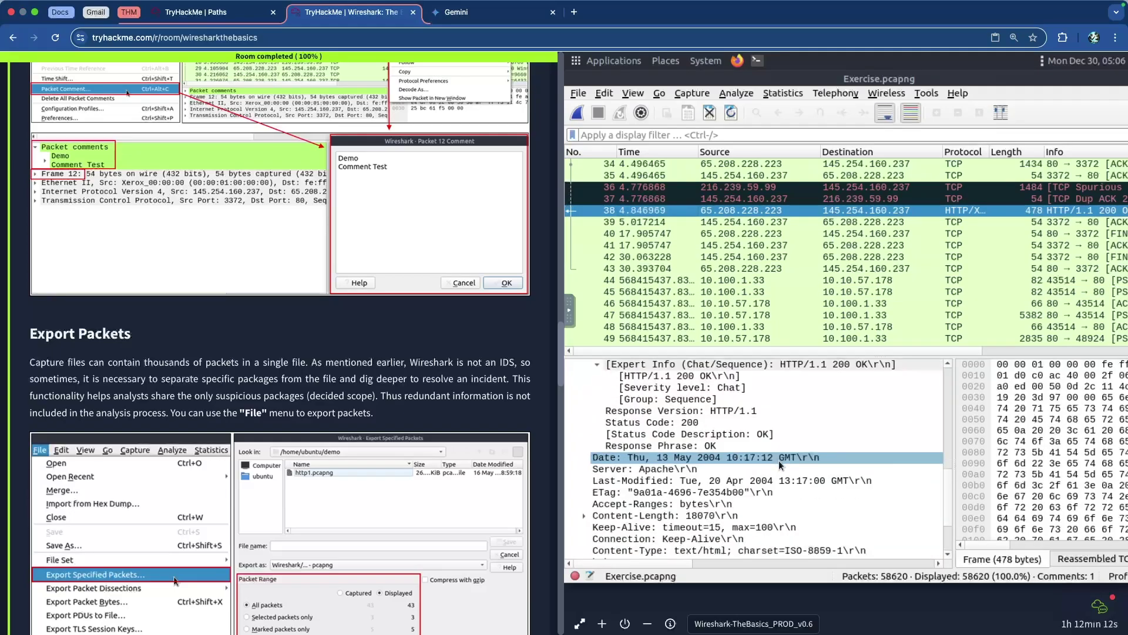
scroll(774, 460, up, 3)
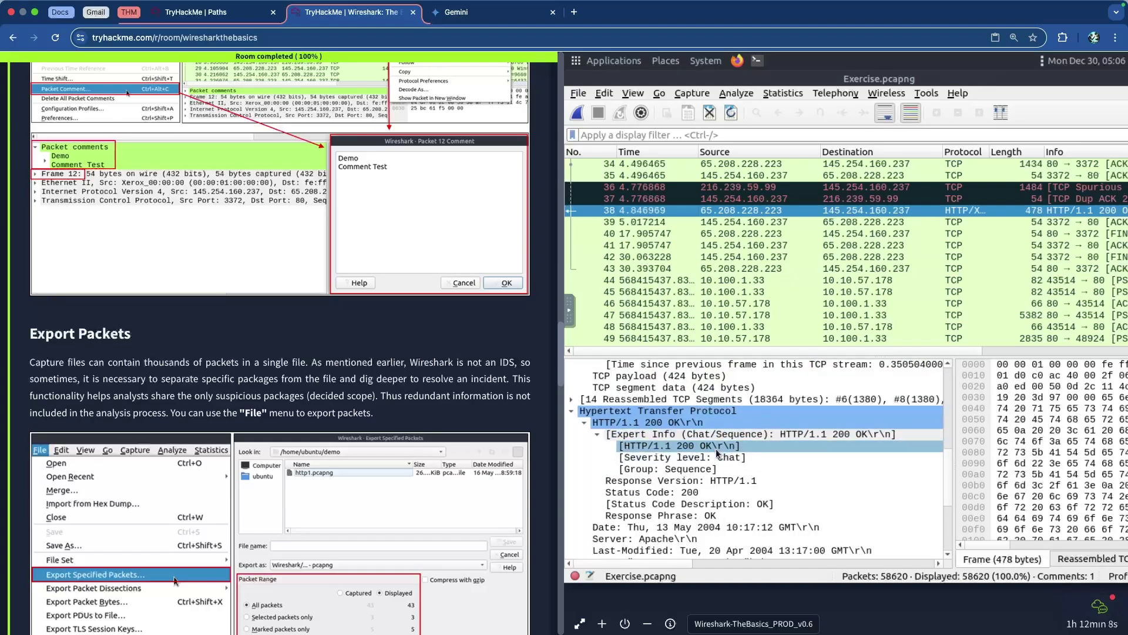
scroll(721, 450, down, 4)
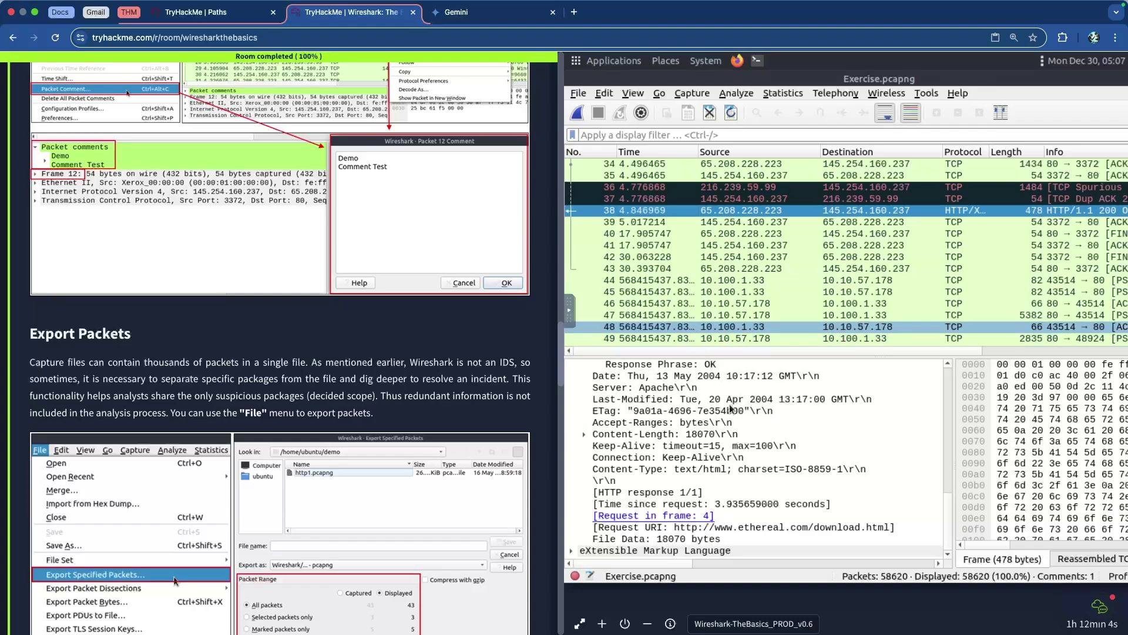
Add the comment "This was for the exercise" to packet 38.
right_click(642, 210)
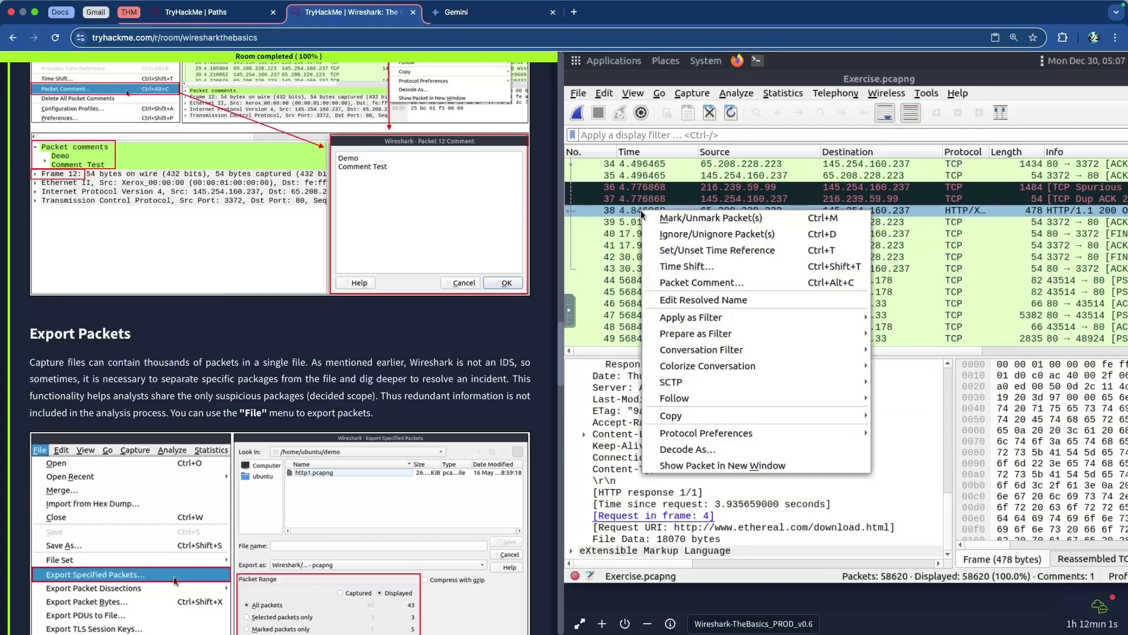
click(719, 284)
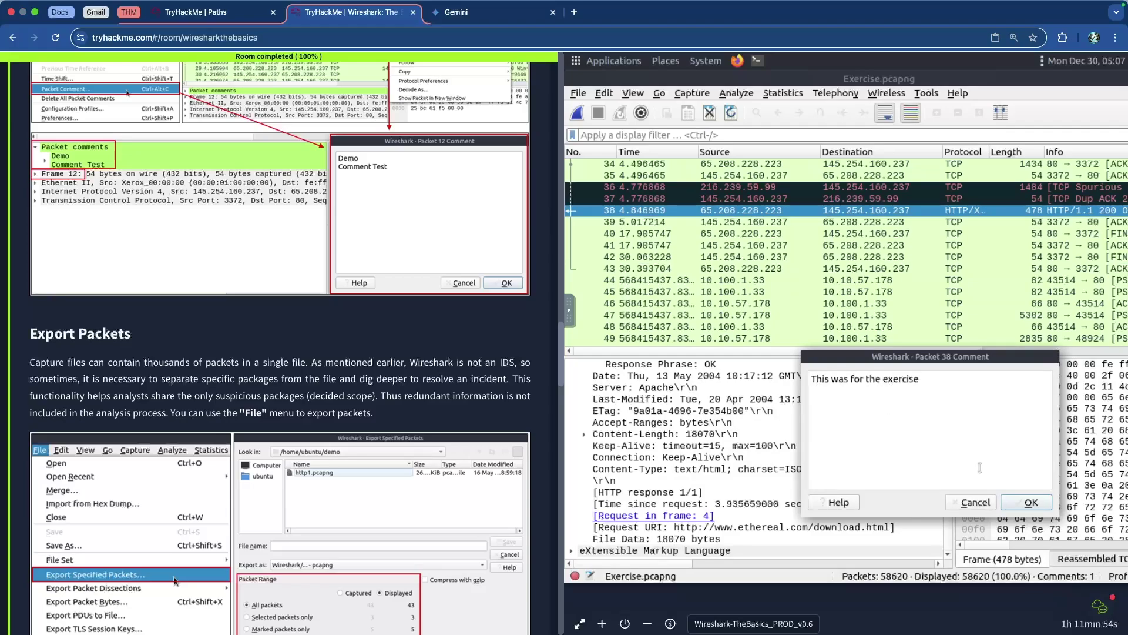
click(1032, 501)
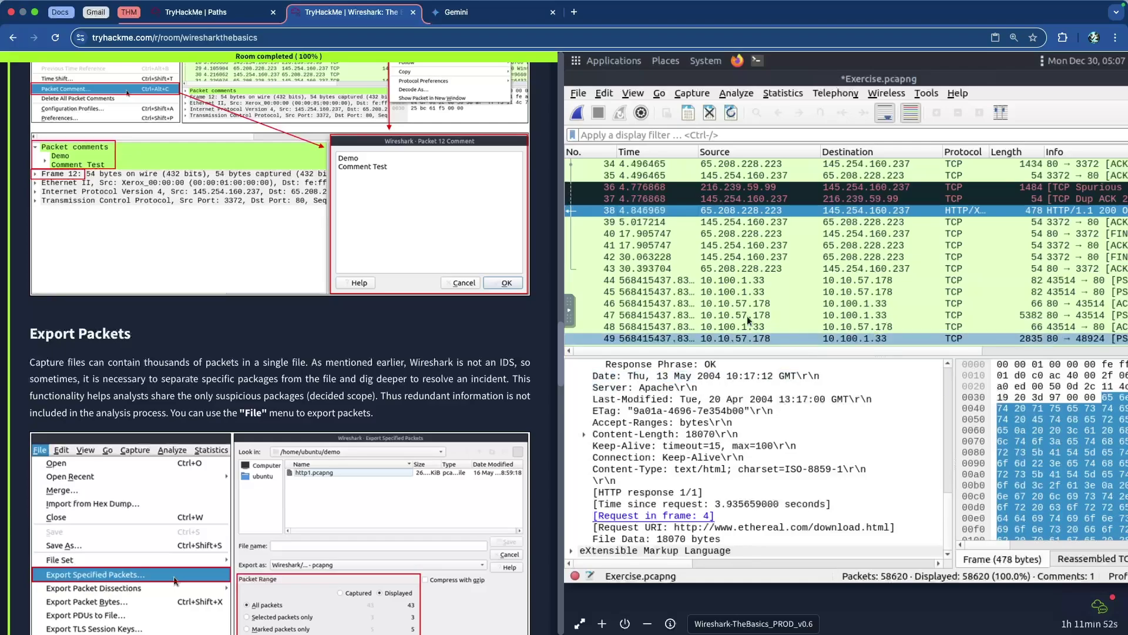
View packet 38 in its own window, expand its packet comments to check the text, and close the window.
double_click(657, 210)
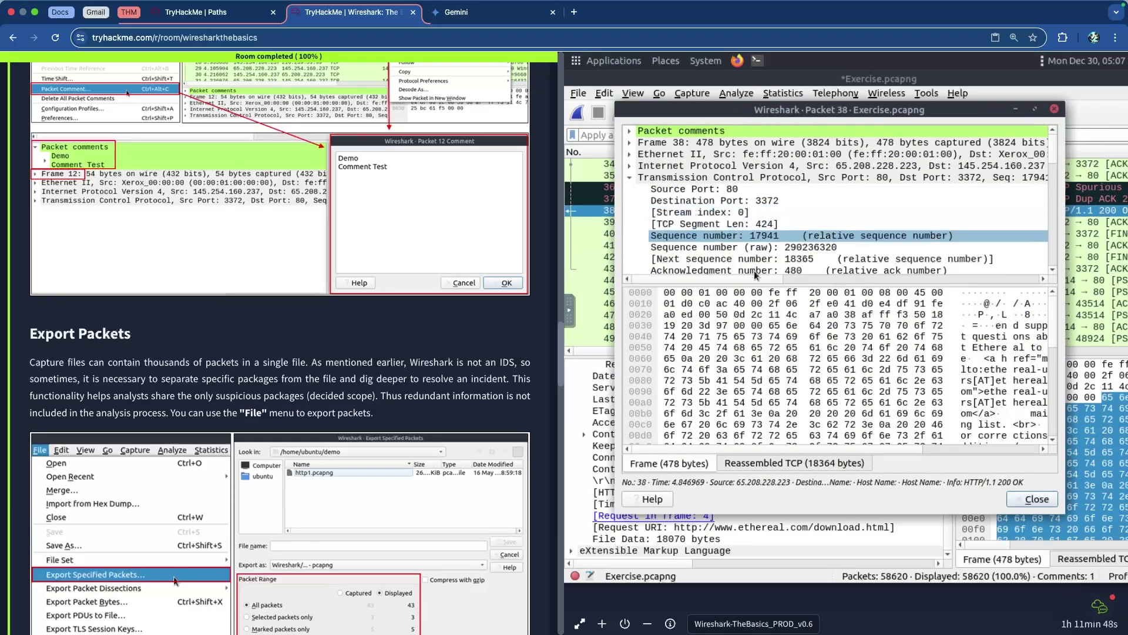
scroll(731, 199, down, 6)
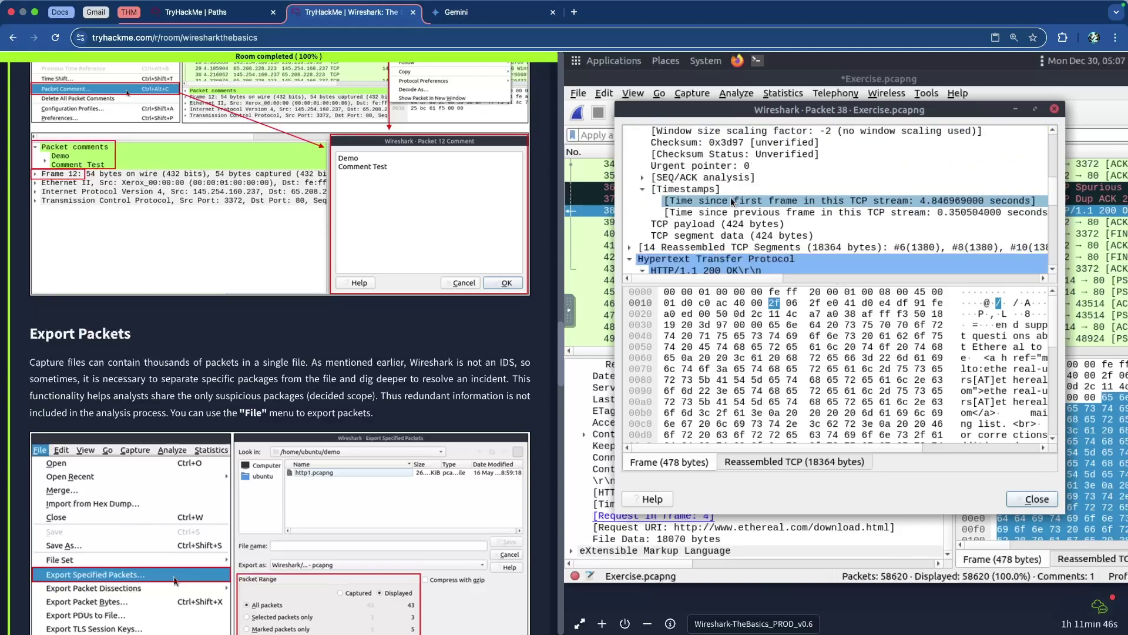
scroll(732, 202, up, 6)
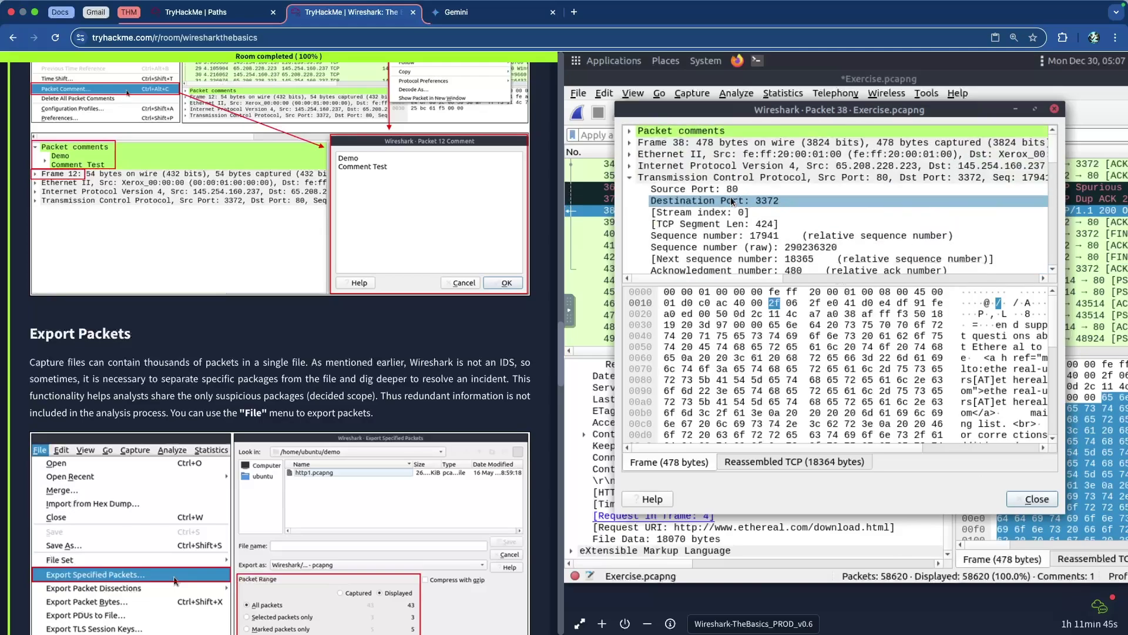
click(630, 130)
click(682, 142)
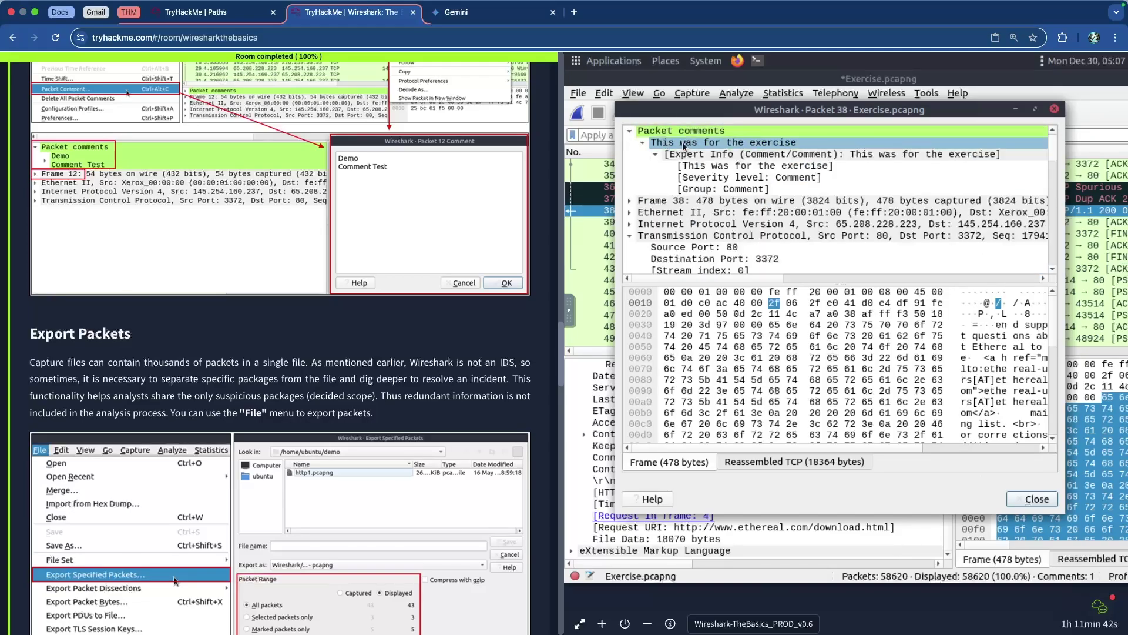
click(1036, 500)
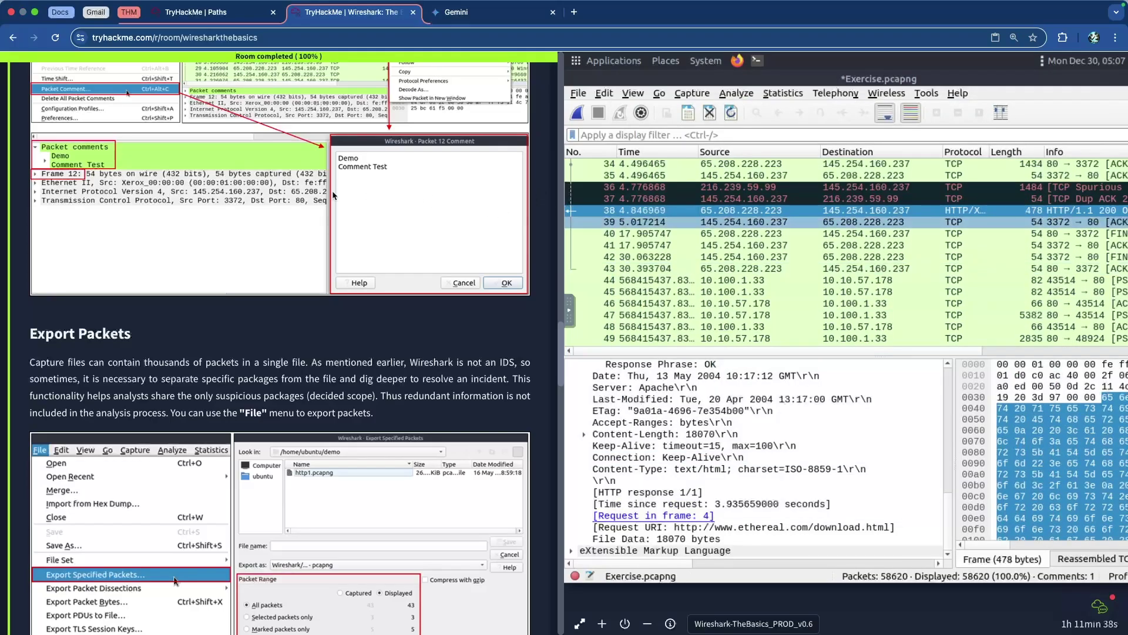
Read in the Export Packets section why specific packets are separated from a capture file to resolve an incident.
scroll(332, 195, up, 5)
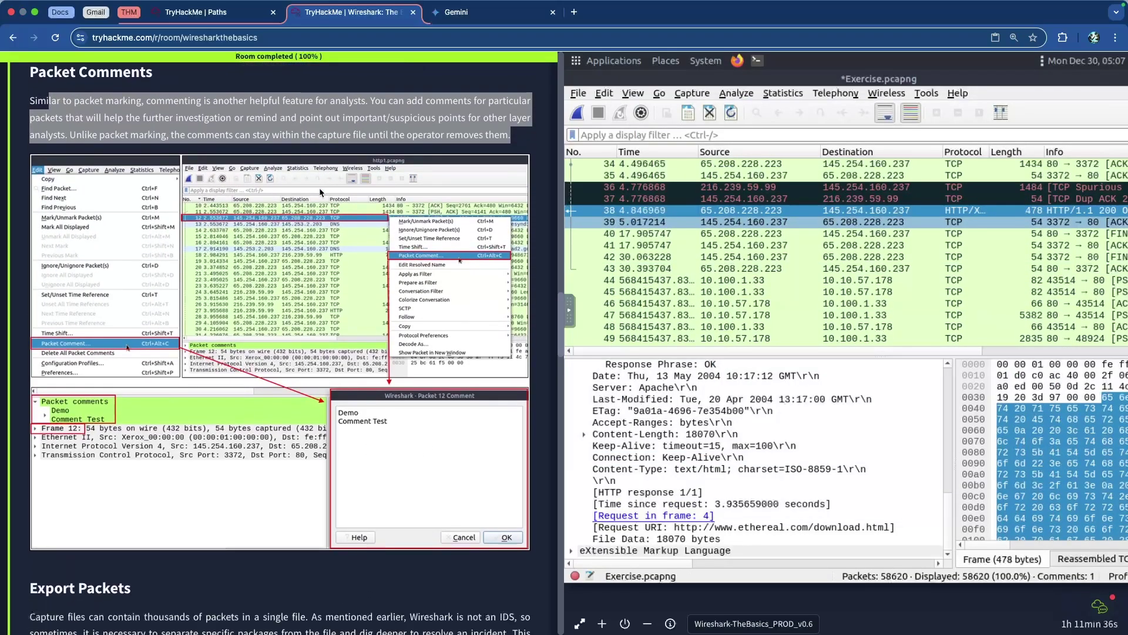
scroll(319, 188, down, 9)
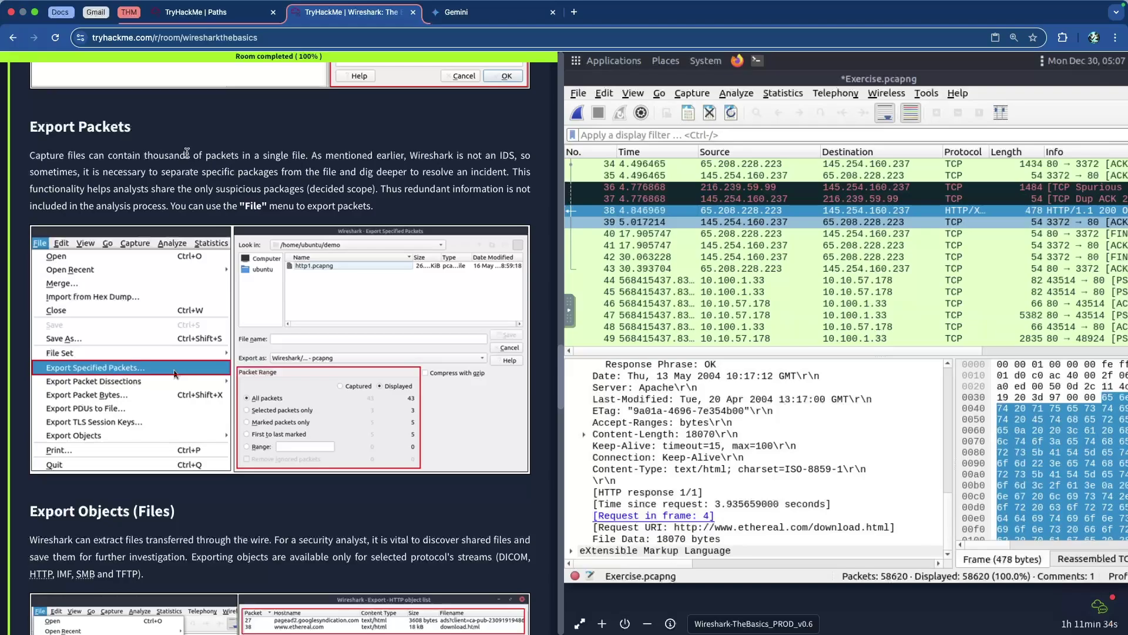
scroll(187, 153, up, 5)
scroll(176, 153, down, 3)
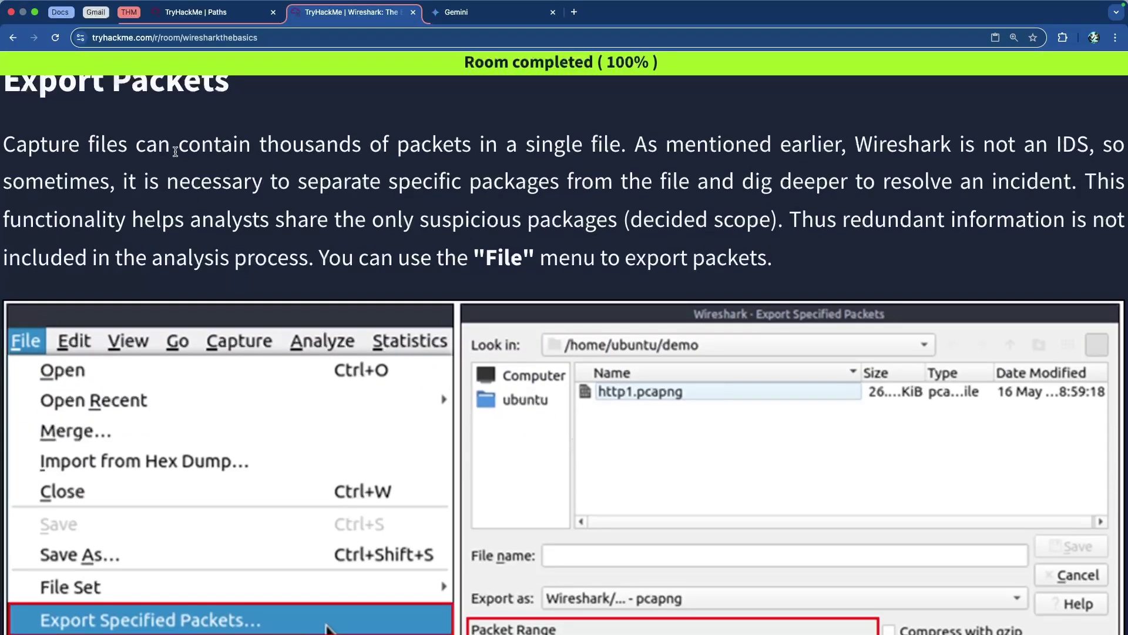
drag(137, 151, 1022, 168)
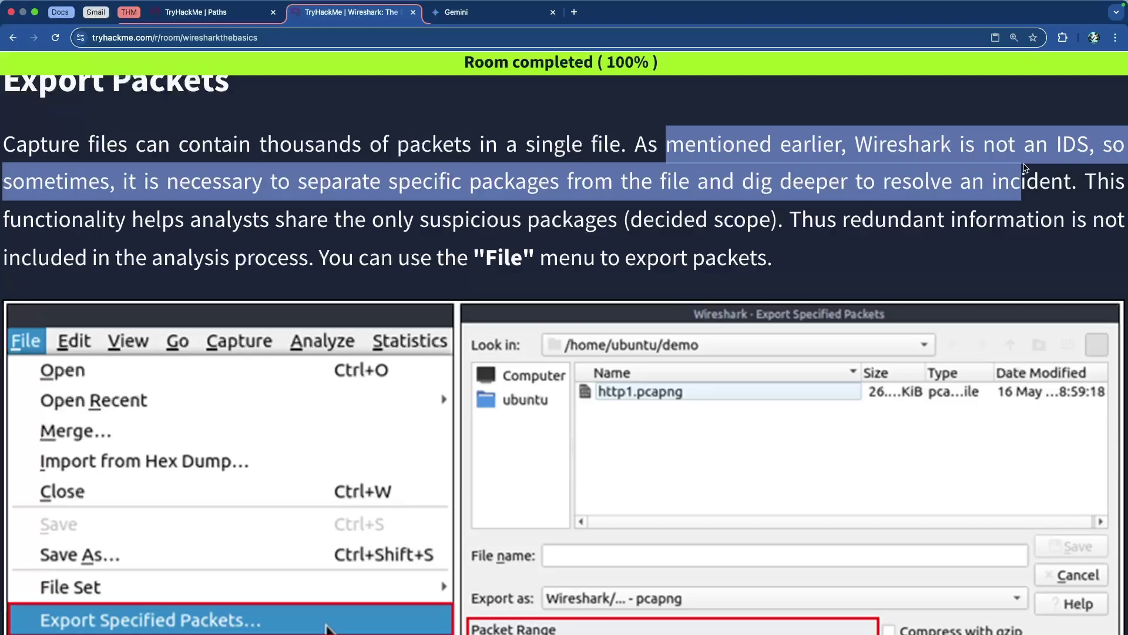
scroll(282, 168, down, 1)
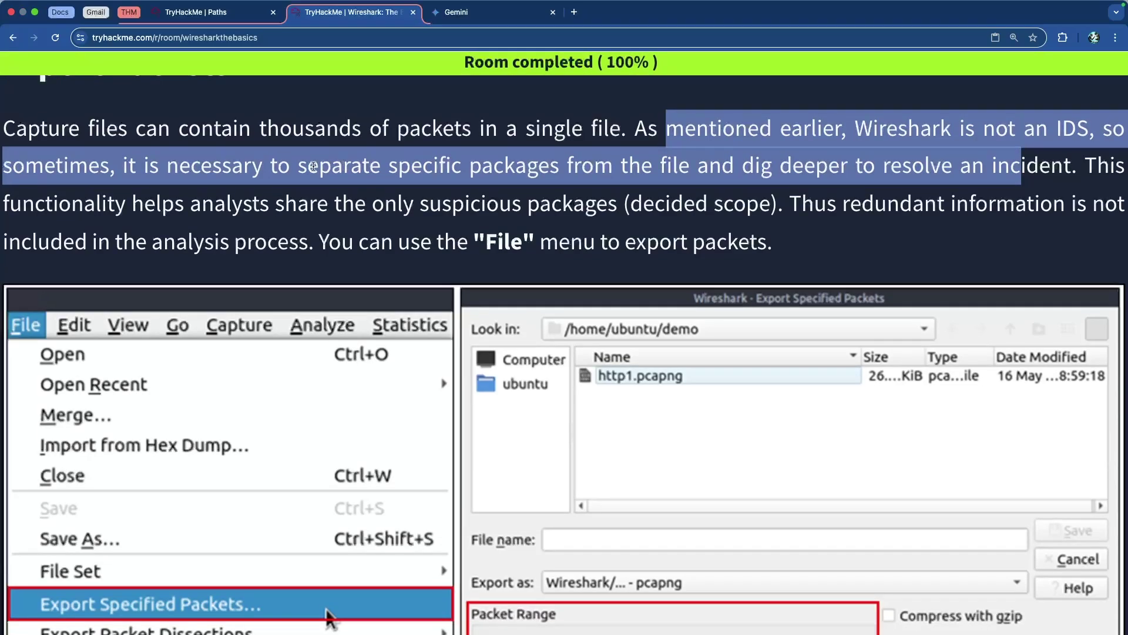
click(314, 166)
drag(344, 166, 1055, 170)
click(768, 175)
click(1053, 171)
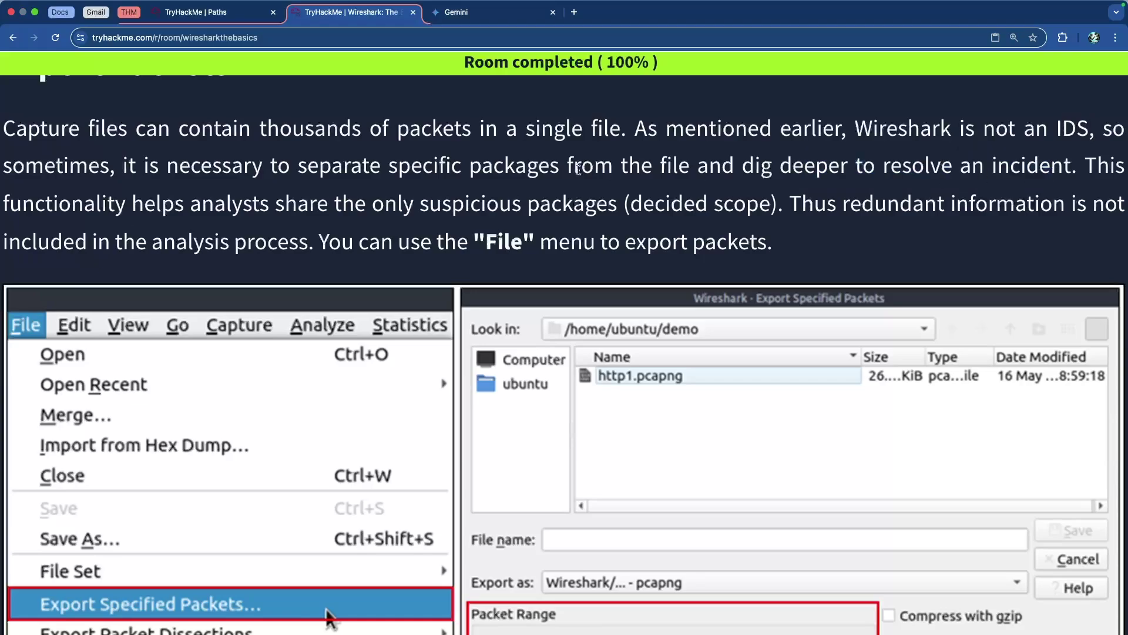
Read the rest of the Export Packets paragraph on sharing only suspicious packets, leaving out redundant information, and how to export.
scroll(381, 165, down, 2)
drag(78, 192, 478, 218)
click(458, 189)
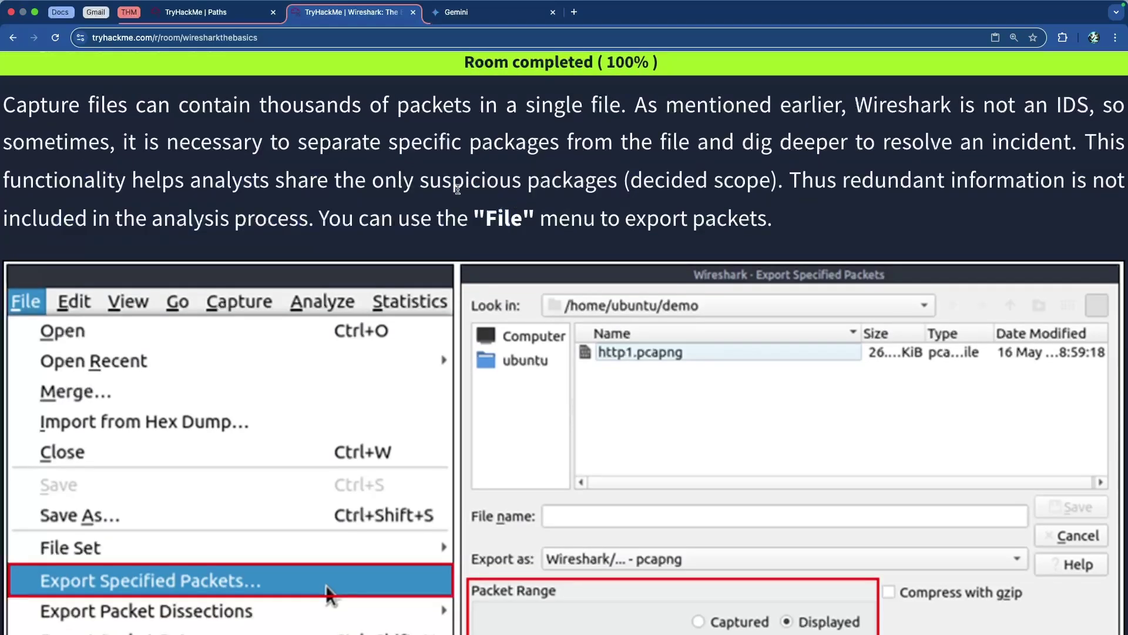
drag(405, 184, 591, 184)
click(619, 185)
drag(754, 184, 619, 184)
click(685, 184)
drag(773, 180, 334, 182)
click(334, 182)
drag(805, 184, 913, 182)
click(947, 181)
scroll(538, 203, down, 1)
scroll(391, 181, down, 1)
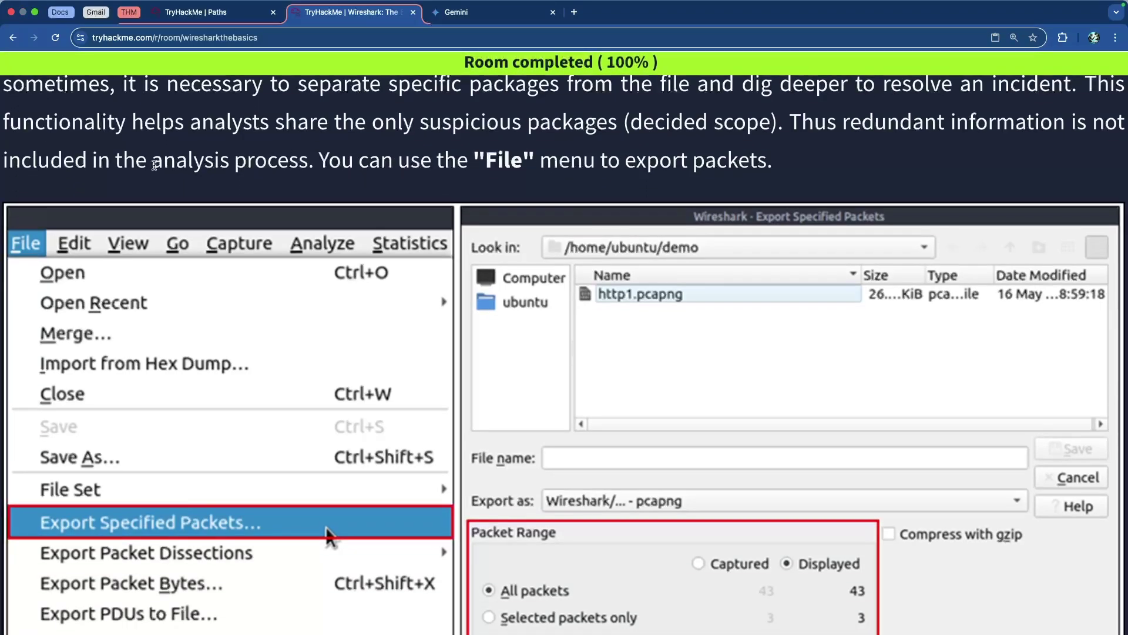
drag(392, 162, 732, 162)
click(511, 160)
Examine the Export Specified Packets illustration, including its file name, format and Packet Range options.
scroll(512, 160, down, 5)
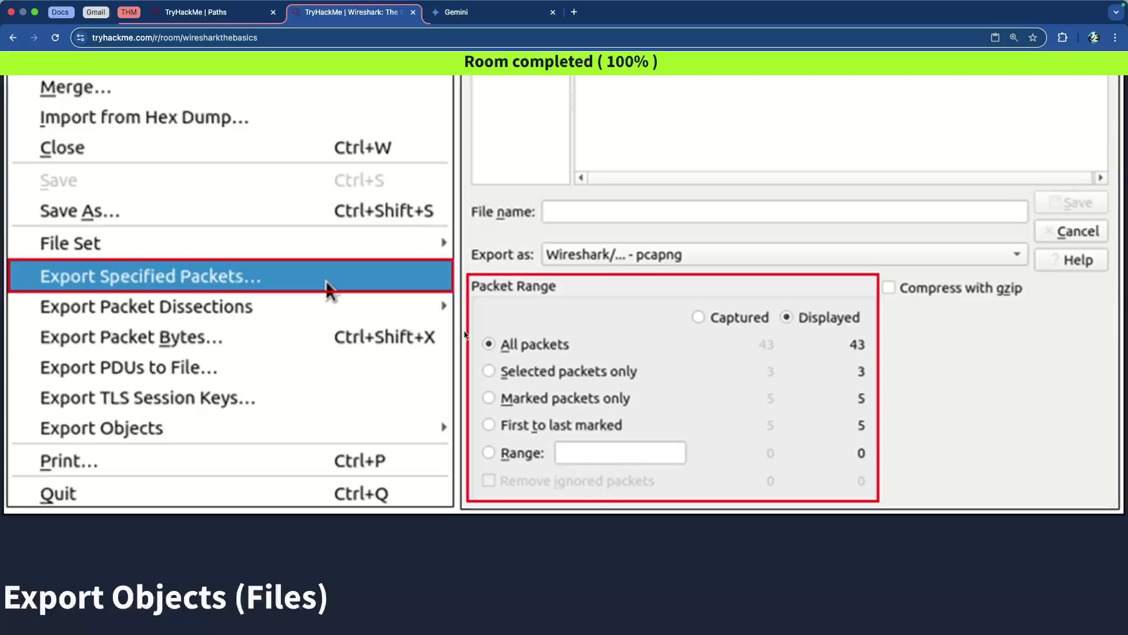
scroll(291, 293, down, 3)
scroll(499, 285, up, 3)
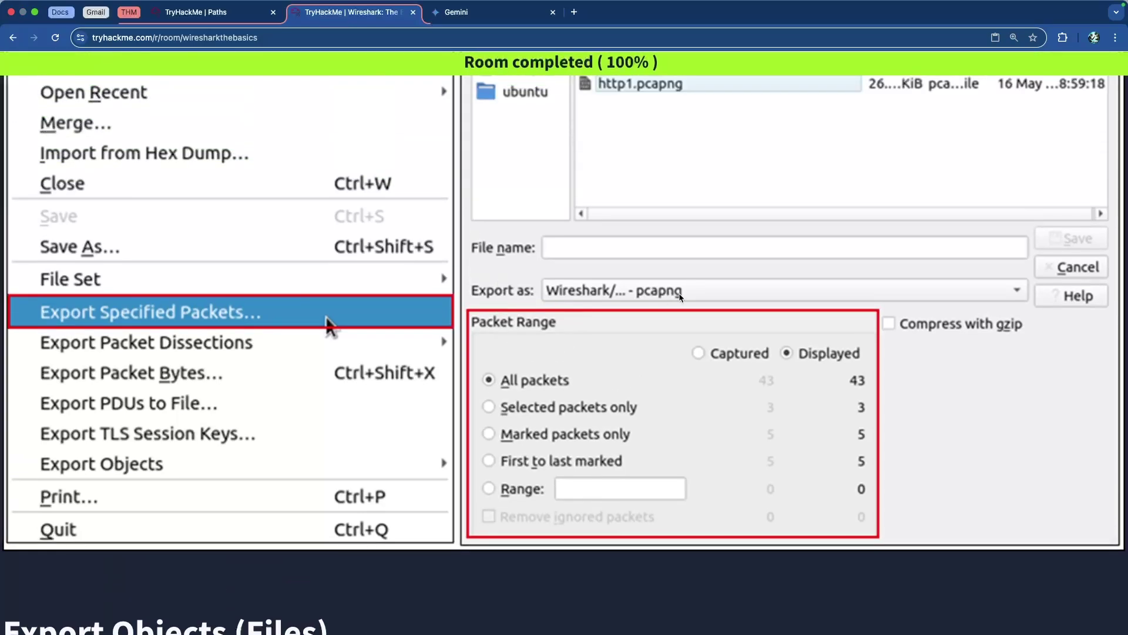
scroll(556, 286, up, 2)
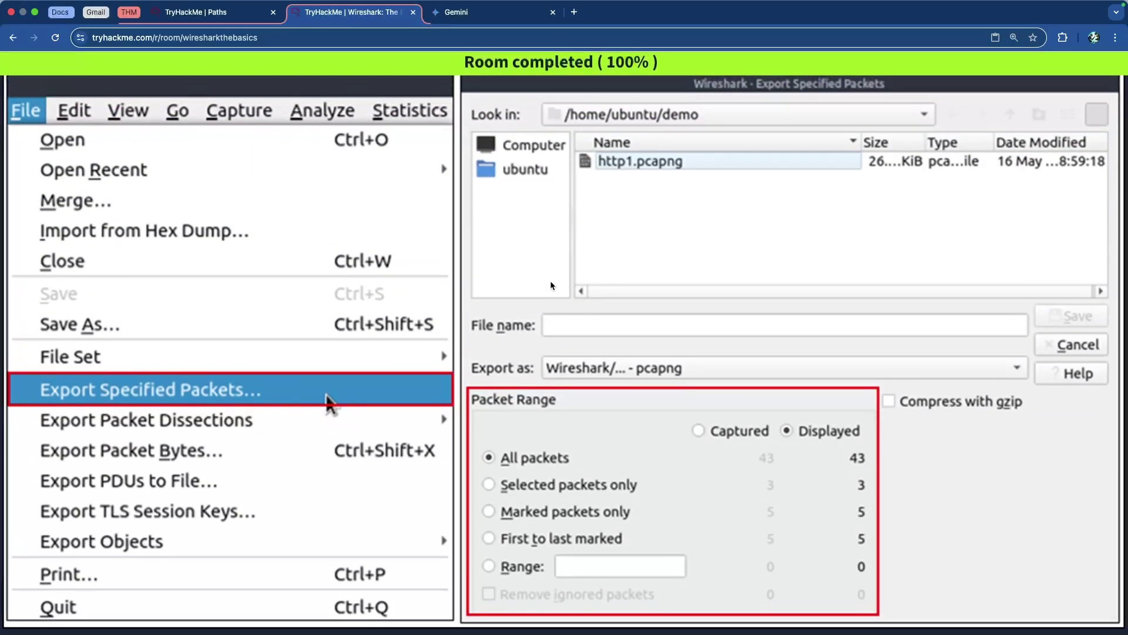
scroll(551, 286, down, 2)
Read in the Export Objects (Files) section how transferred files are extracted and which protocols' streams support it.
scroll(552, 285, down, 8)
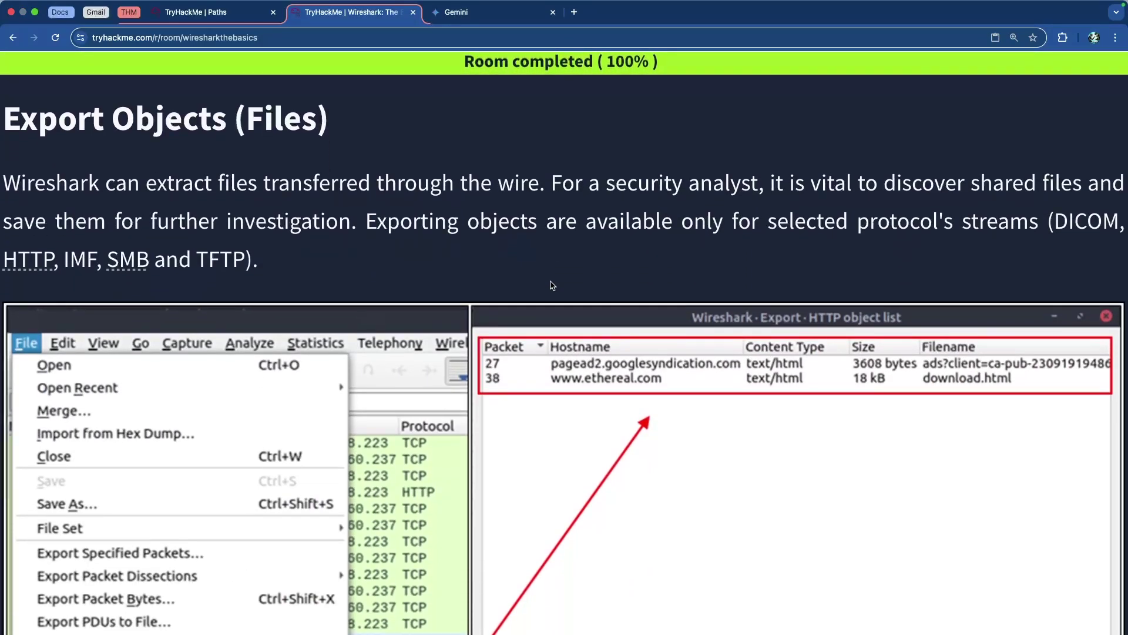
drag(57, 106, 228, 107)
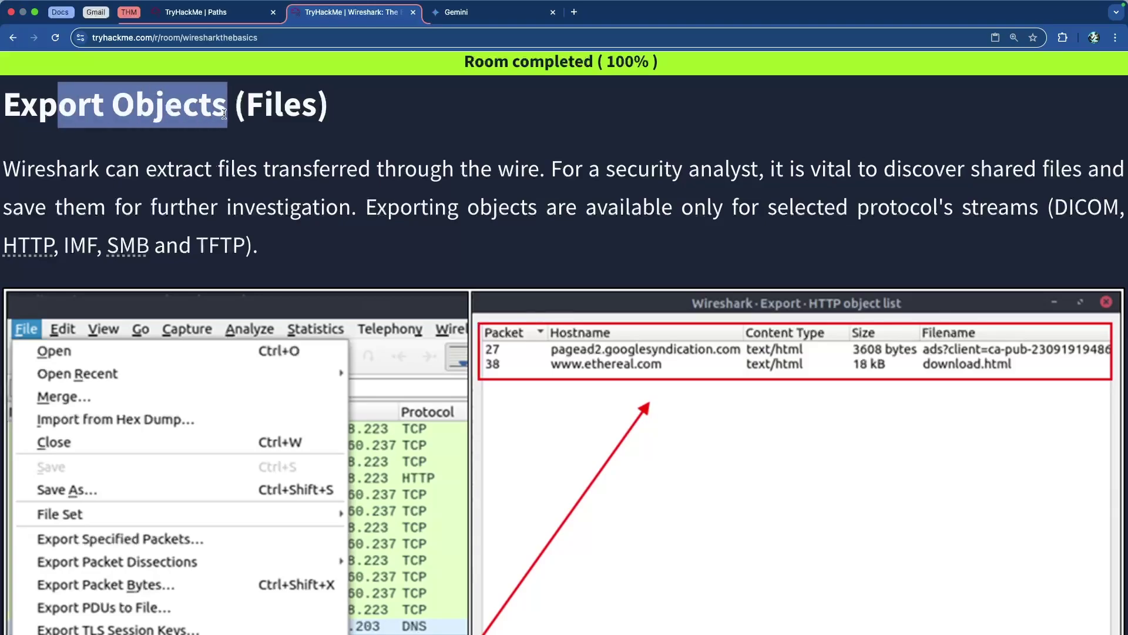
click(221, 115)
drag(86, 171, 546, 177)
click(546, 177)
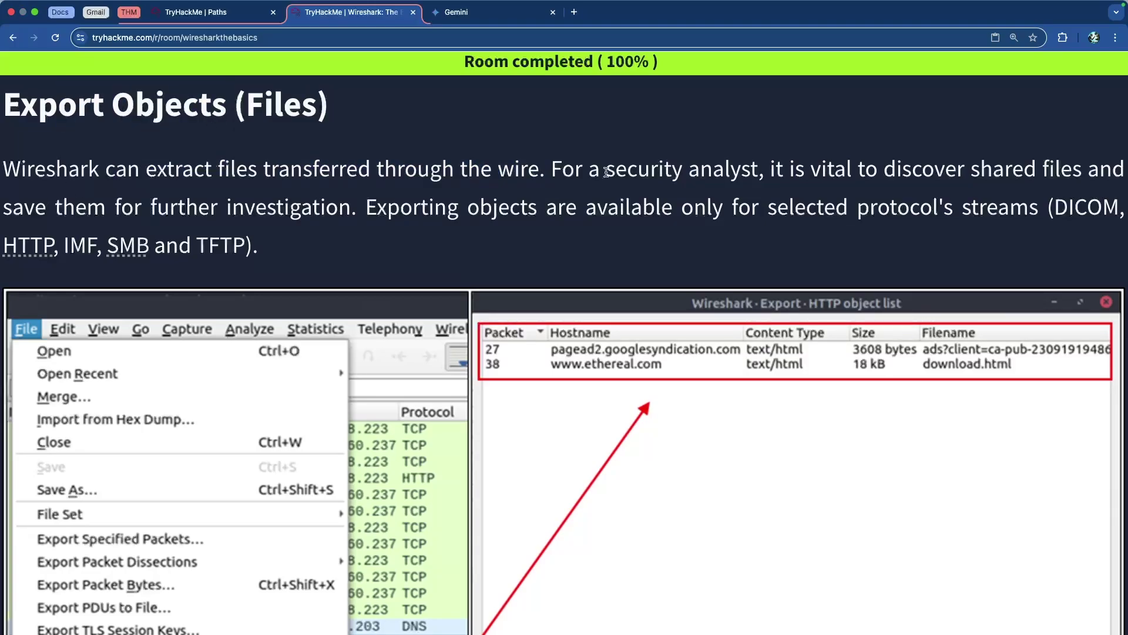
drag(827, 170, 464, 231)
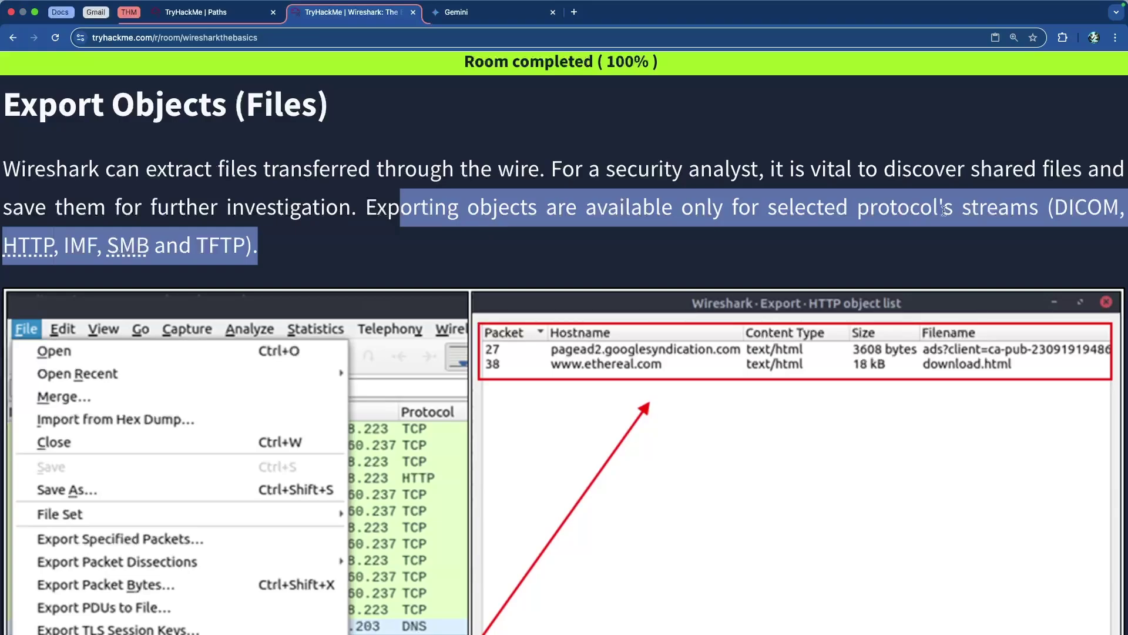
click(1058, 207)
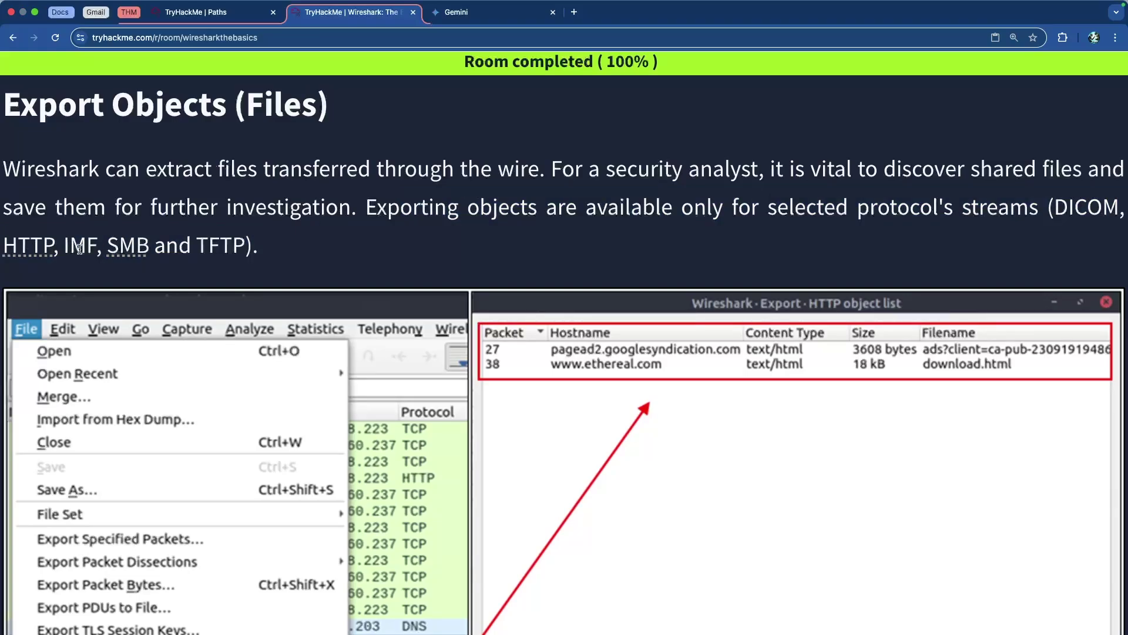
drag(243, 245, 1052, 219)
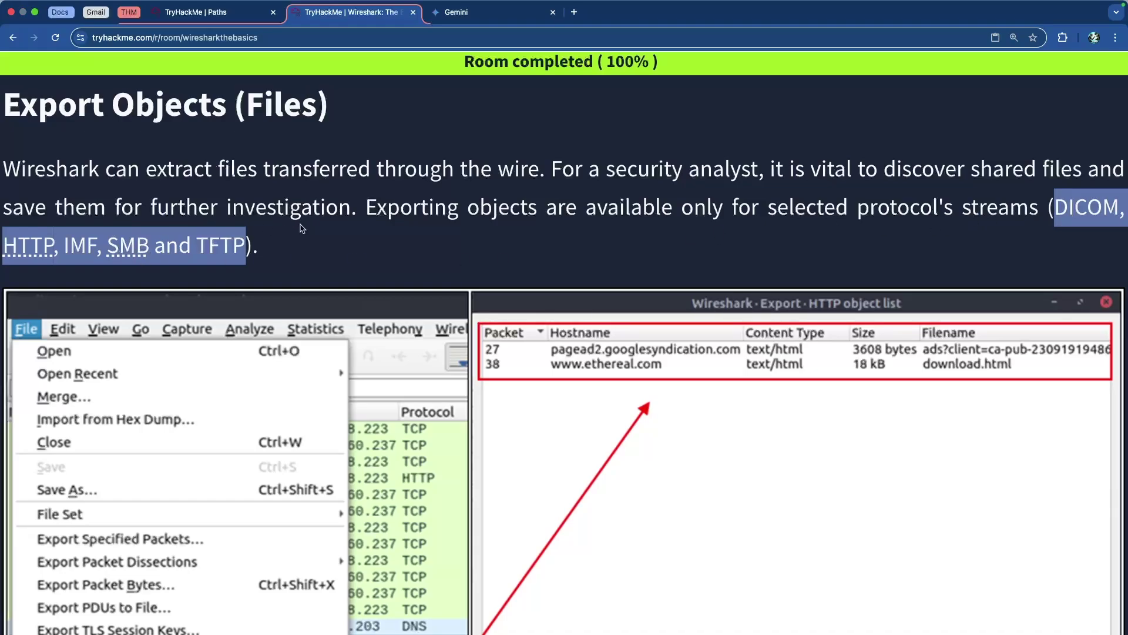
click(240, 247)
drag(242, 247, 215, 247)
click(212, 247)
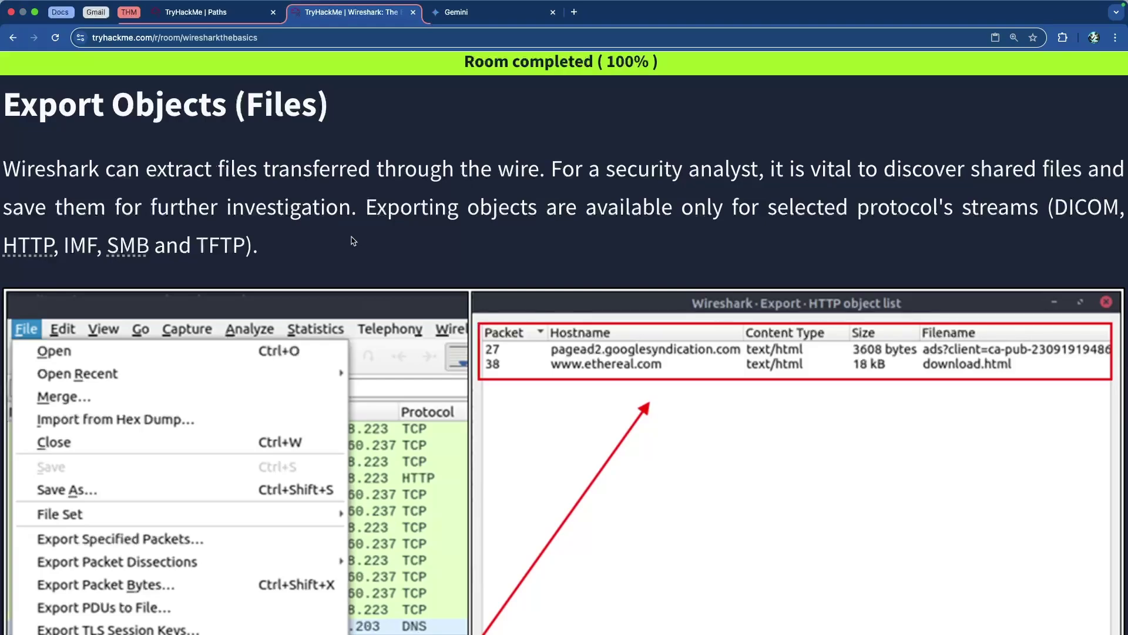
Examine the Export Objects illustration up close, from the protocol choices to the HTTP object list.
scroll(320, 228, down, 3)
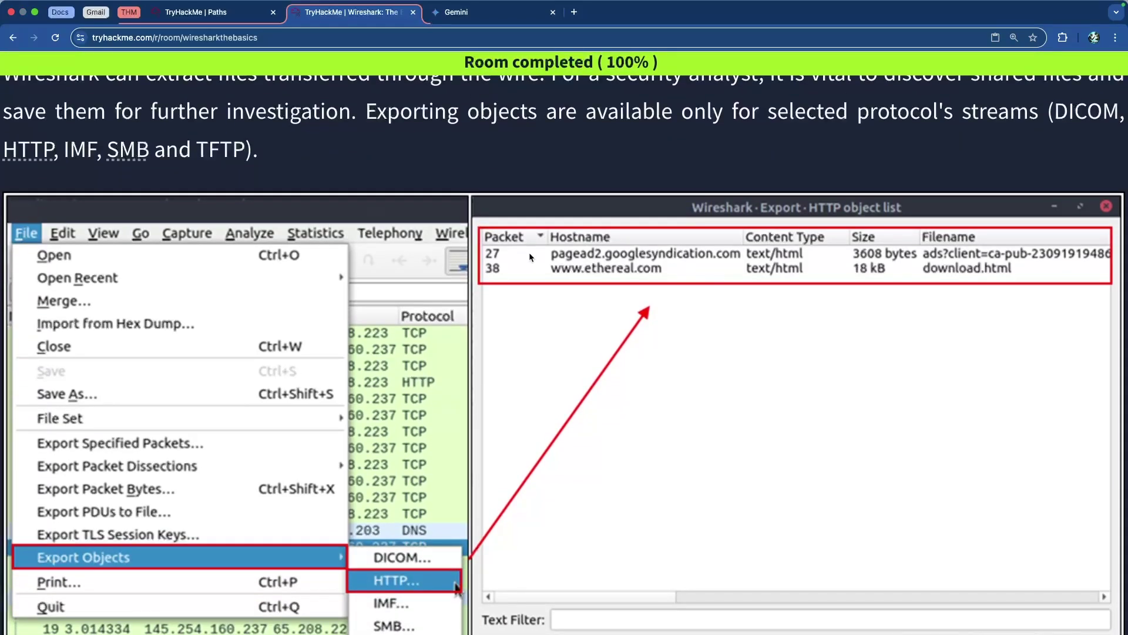
scroll(513, 252, down, 2)
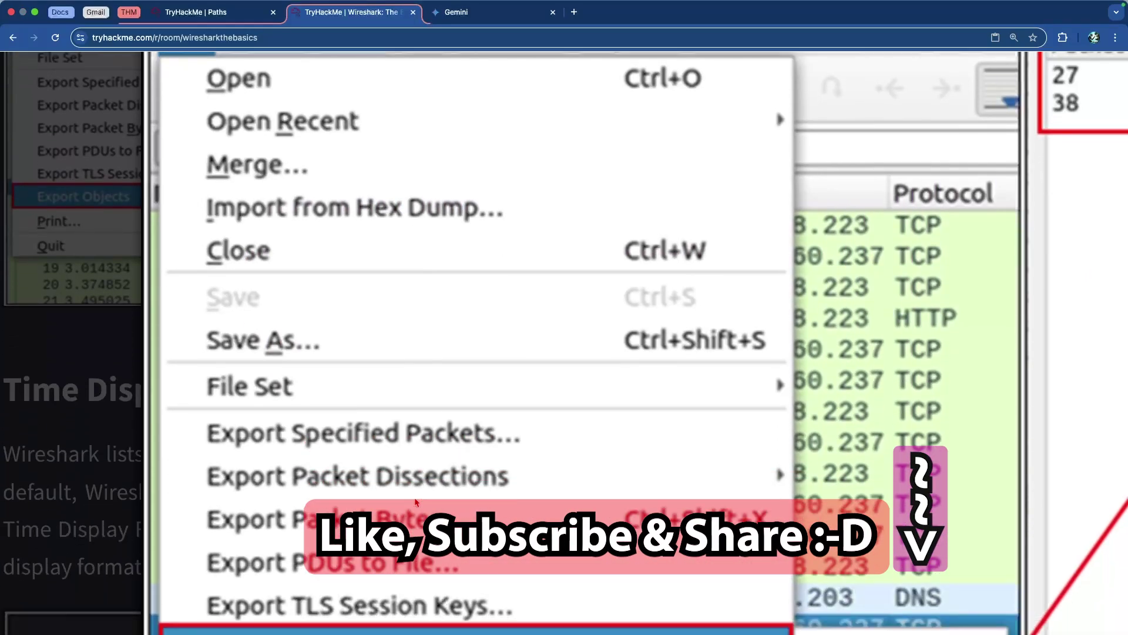
scroll(416, 501, down, 1)
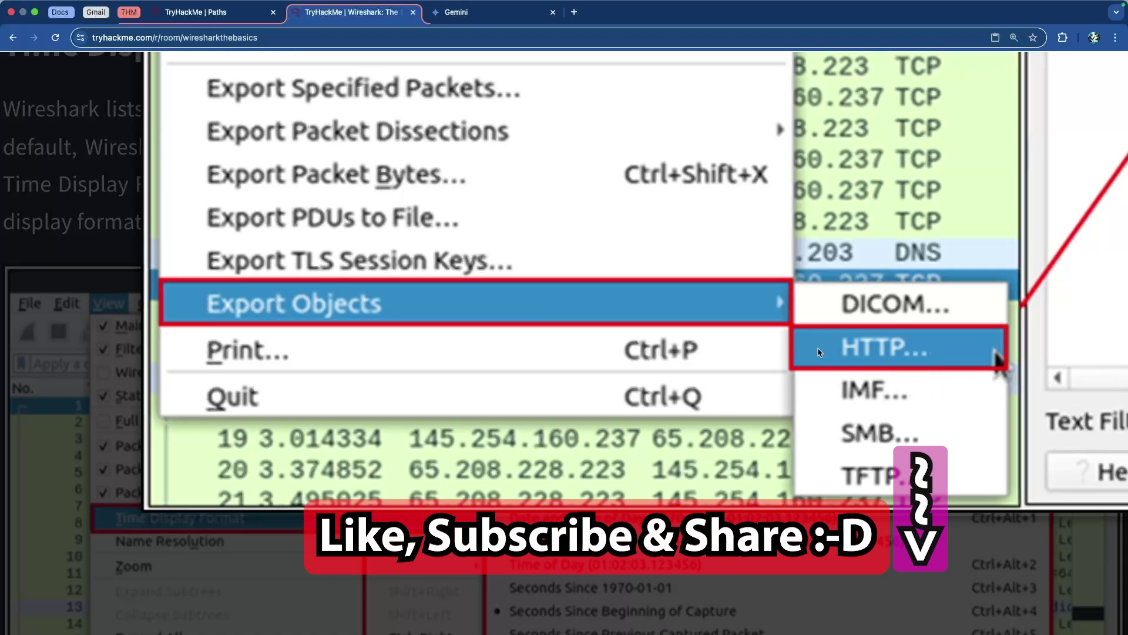
scroll(830, 353, right, 6)
scroll(830, 353, right, 8)
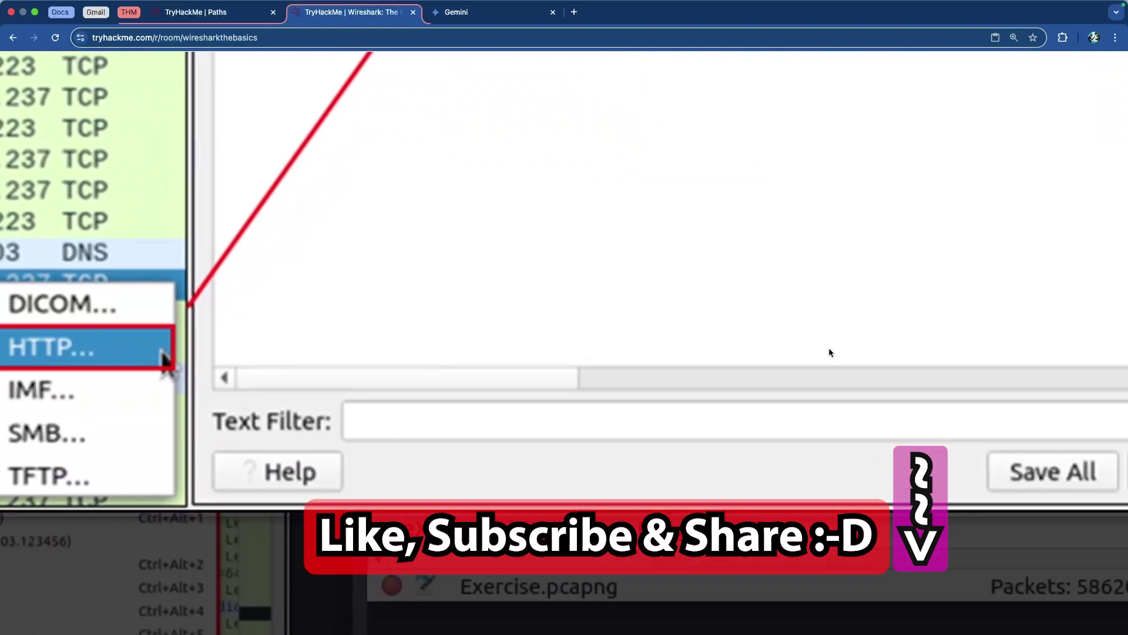
scroll(830, 353, up, 7)
scroll(830, 352, up, 1)
scroll(830, 352, right, 3)
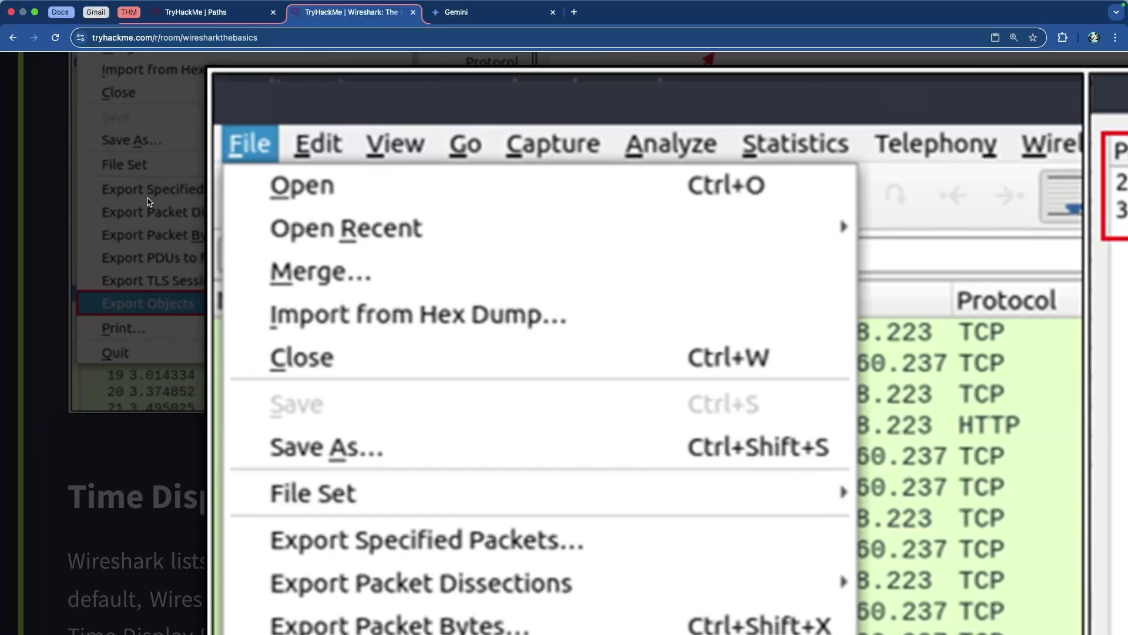
Go to the Time Display Format section and view its heading and introduction.
scroll(217, 215, down, 2)
scroll(216, 216, down, 4)
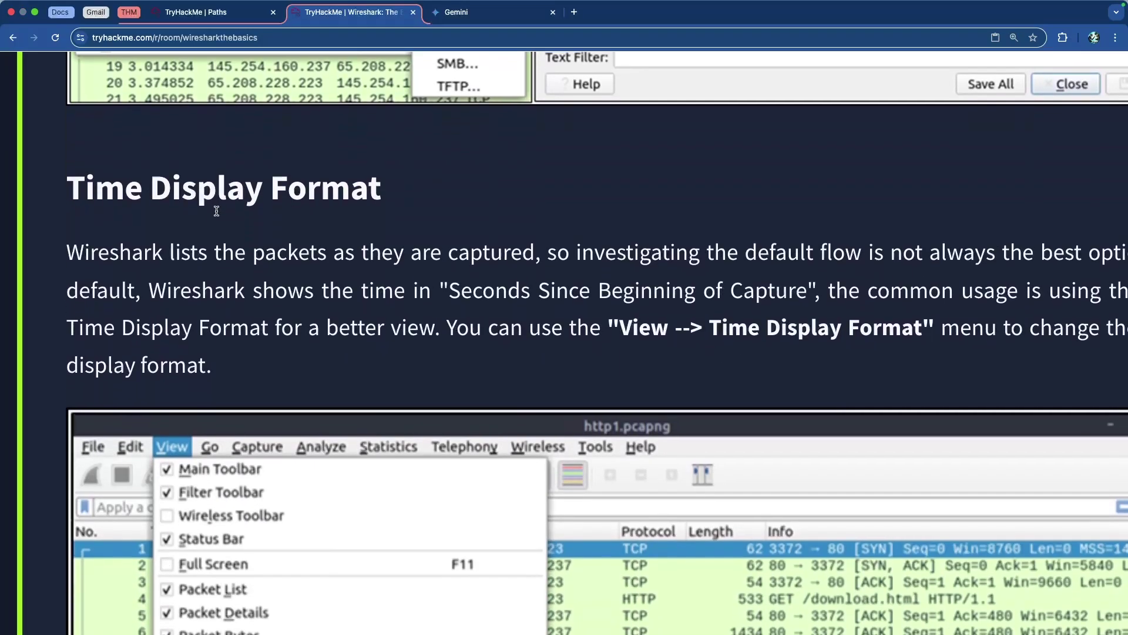
drag(69, 189, 297, 189)
click(328, 221)
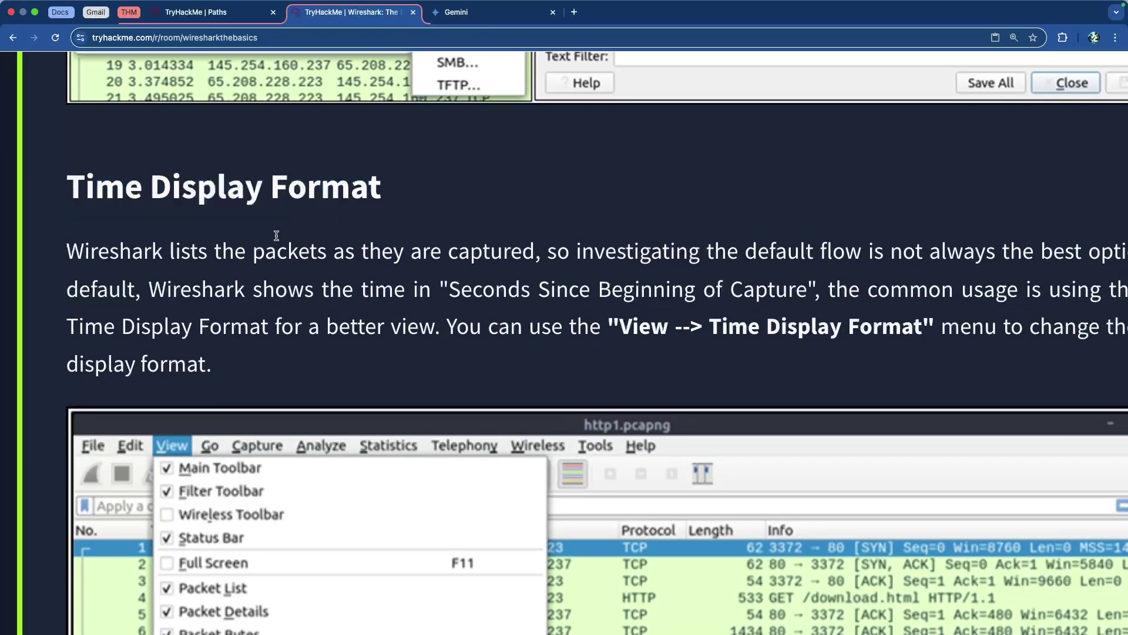
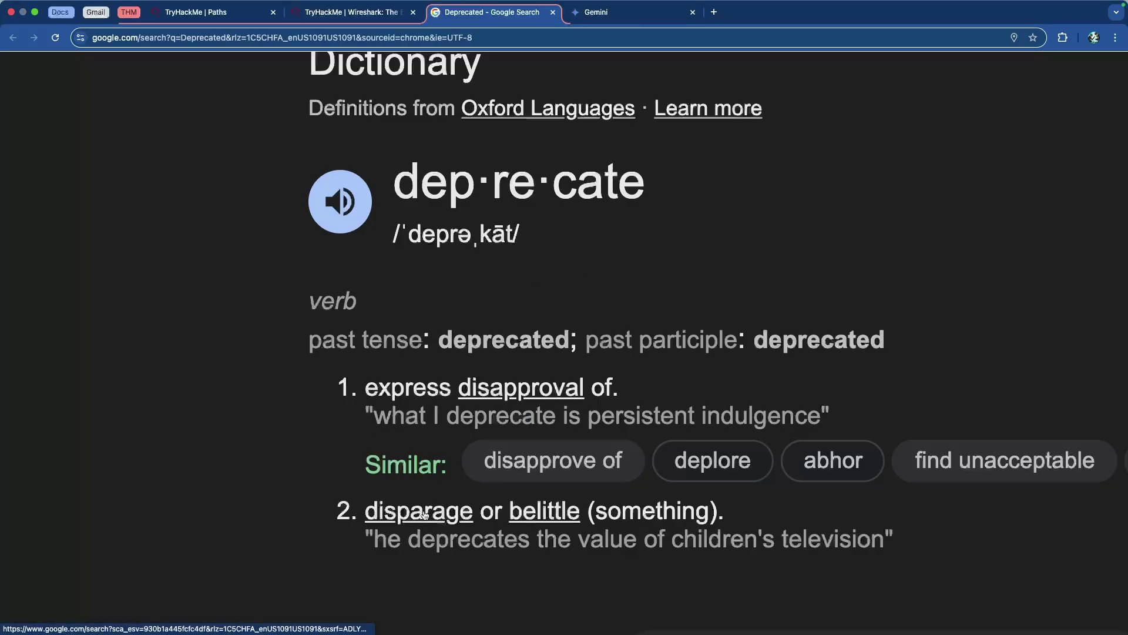
Review the dictionary definition of "deprecate", close that search page and return to the TryHackMe room.
scroll(456, 523, up, 1)
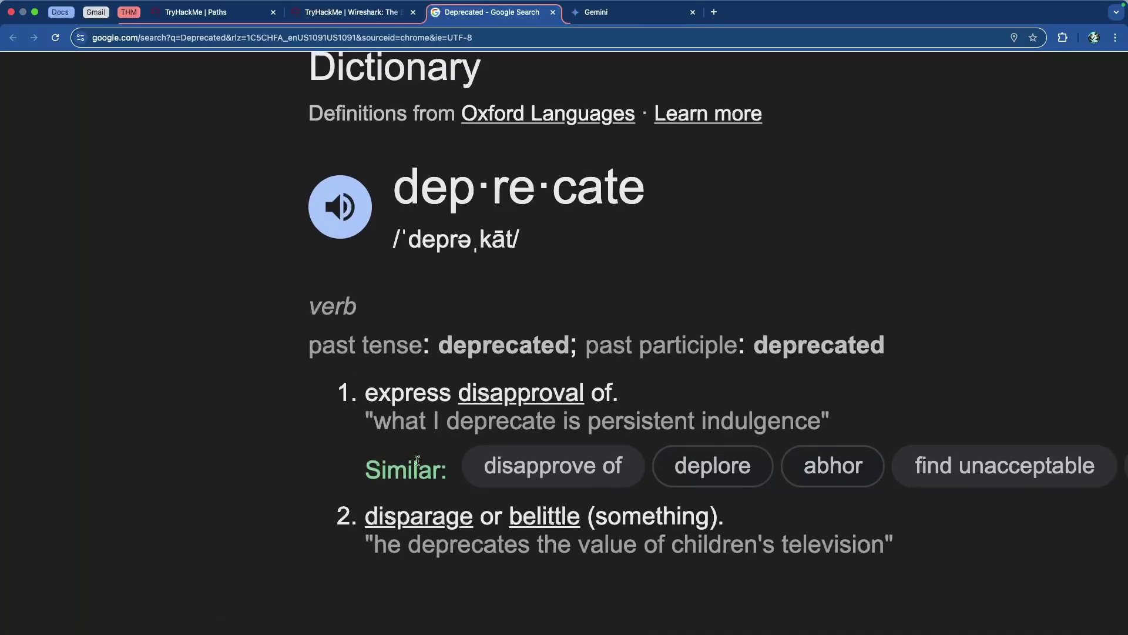
scroll(438, 359, up, 3)
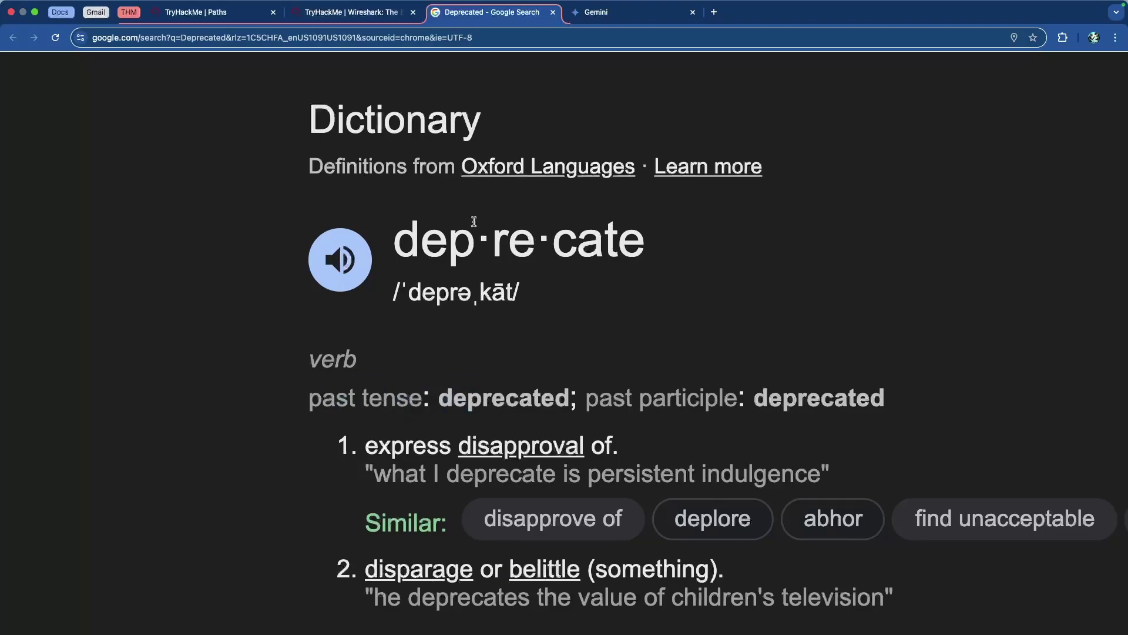
click(553, 13)
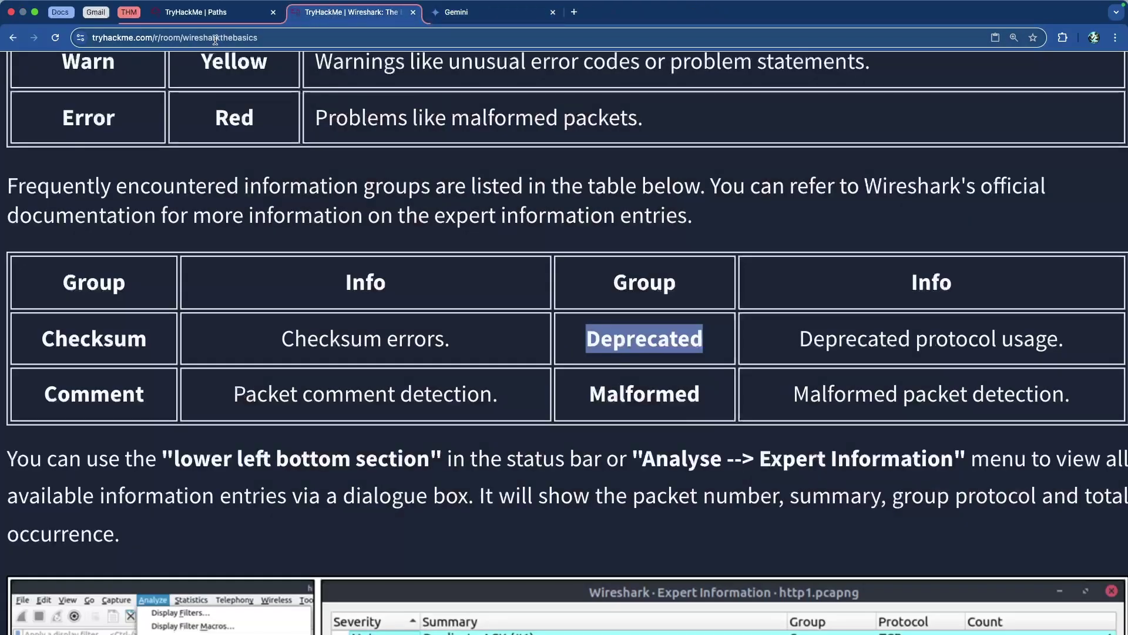
Read the Comment and Malformed descriptions in the information groups table, and check its column headings.
drag(268, 394, 449, 395)
click(508, 396)
drag(812, 394, 1039, 395)
click(713, 365)
scroll(567, 318, down, 1)
drag(625, 291, 164, 311)
drag(98, 271, 116, 368)
click(115, 368)
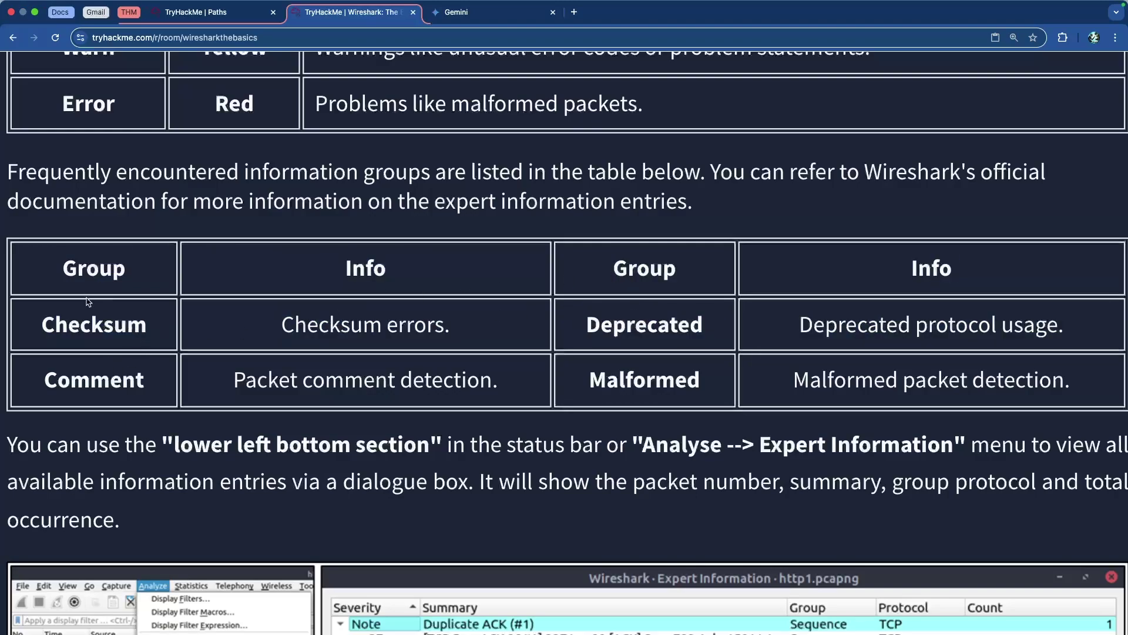
Read the Checksum and Deprecated groups and their descriptions in the information groups table.
scroll(99, 318, right, 1)
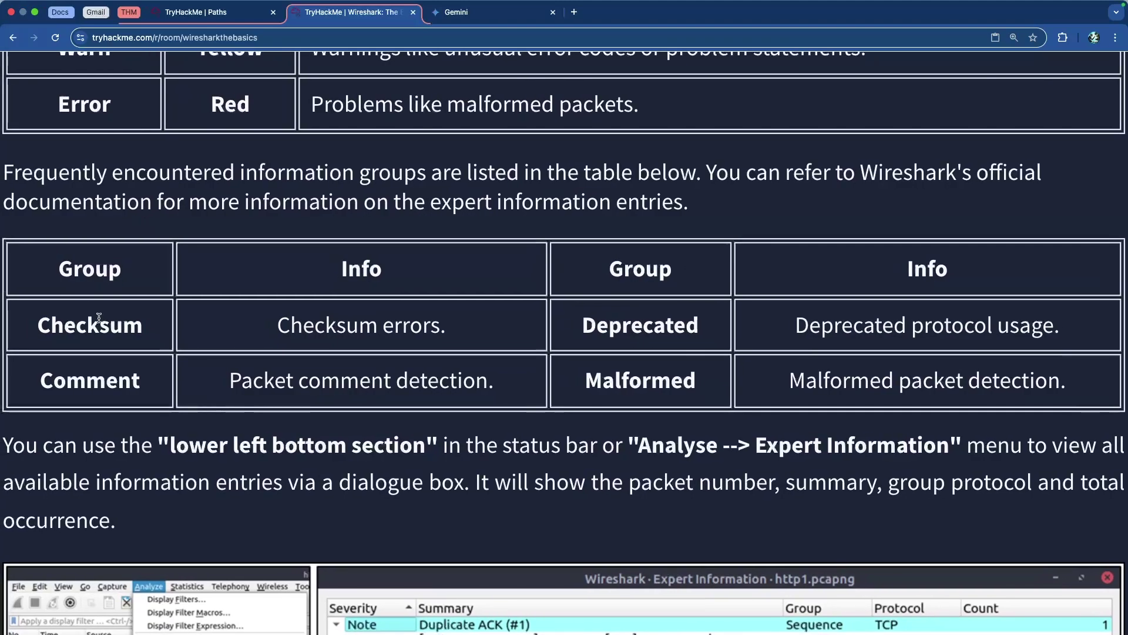
scroll(98, 317, down, 1)
drag(75, 323, 123, 323)
drag(609, 324, 691, 322)
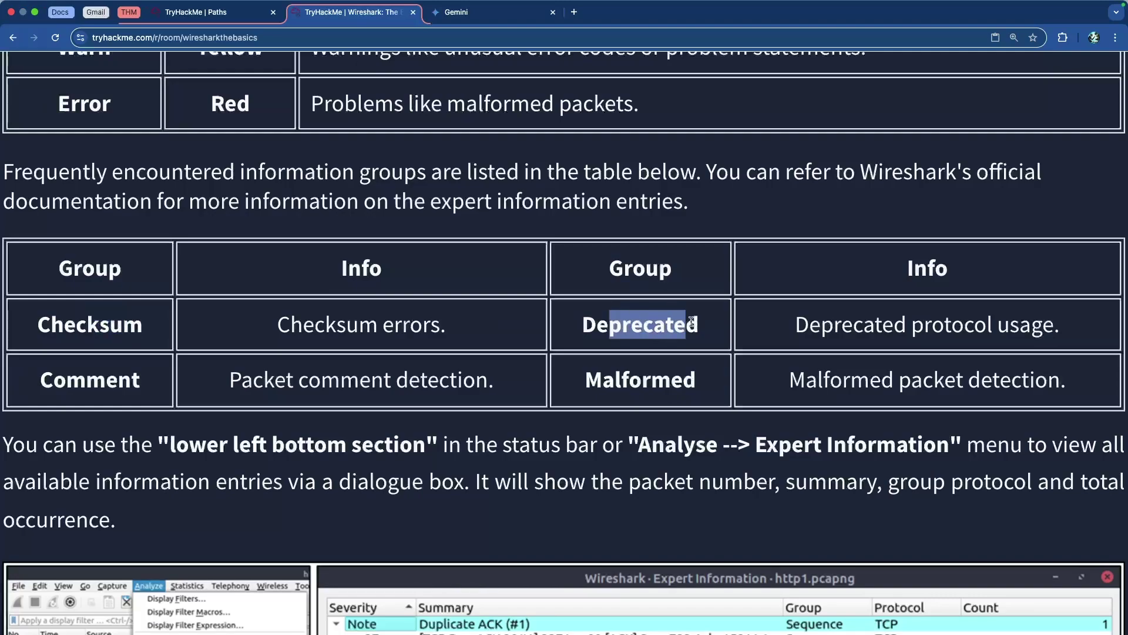
double_click(91, 325)
drag(288, 326, 441, 329)
click(612, 318)
double_click(640, 325)
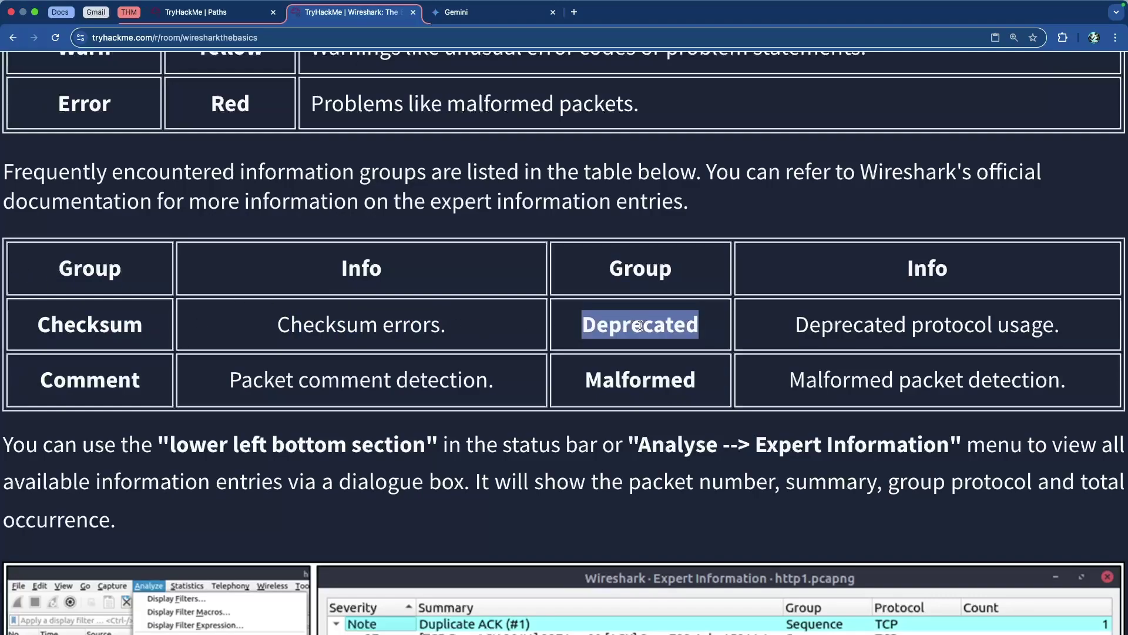
drag(794, 326, 1044, 328)
click(1040, 329)
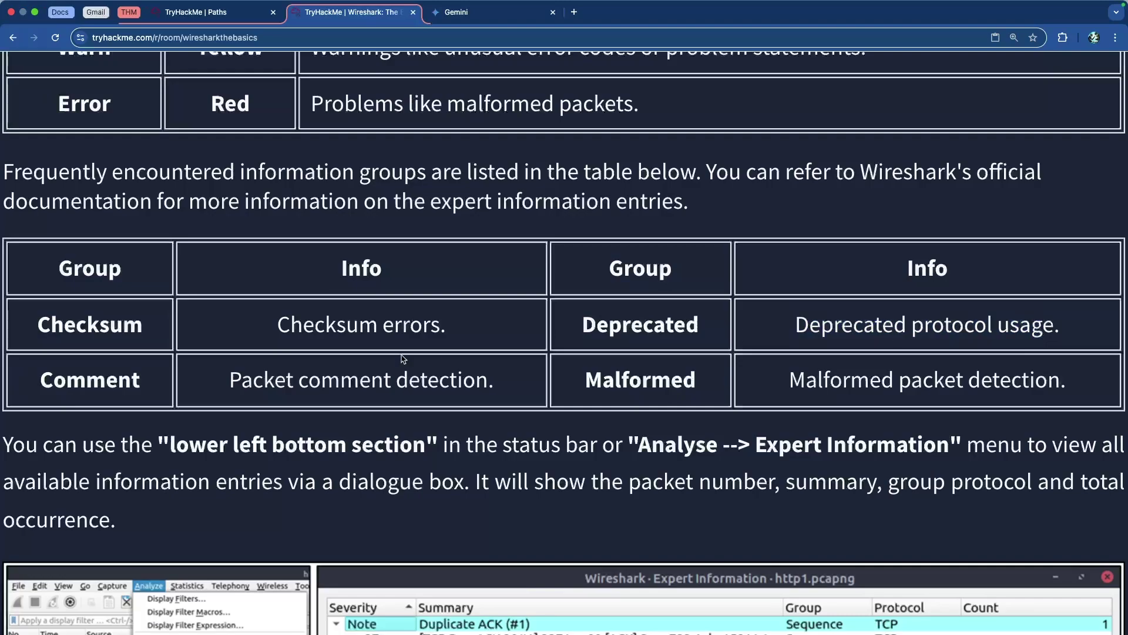
Reread the Comment and Malformed rows of the information groups table, and return to the severity levels table.
double_click(92, 381)
drag(261, 381, 470, 382)
click(470, 382)
double_click(623, 384)
drag(831, 382, 1012, 382)
click(1003, 382)
drag(39, 325, 1014, 328)
click(524, 327)
scroll(489, 326, up, 6)
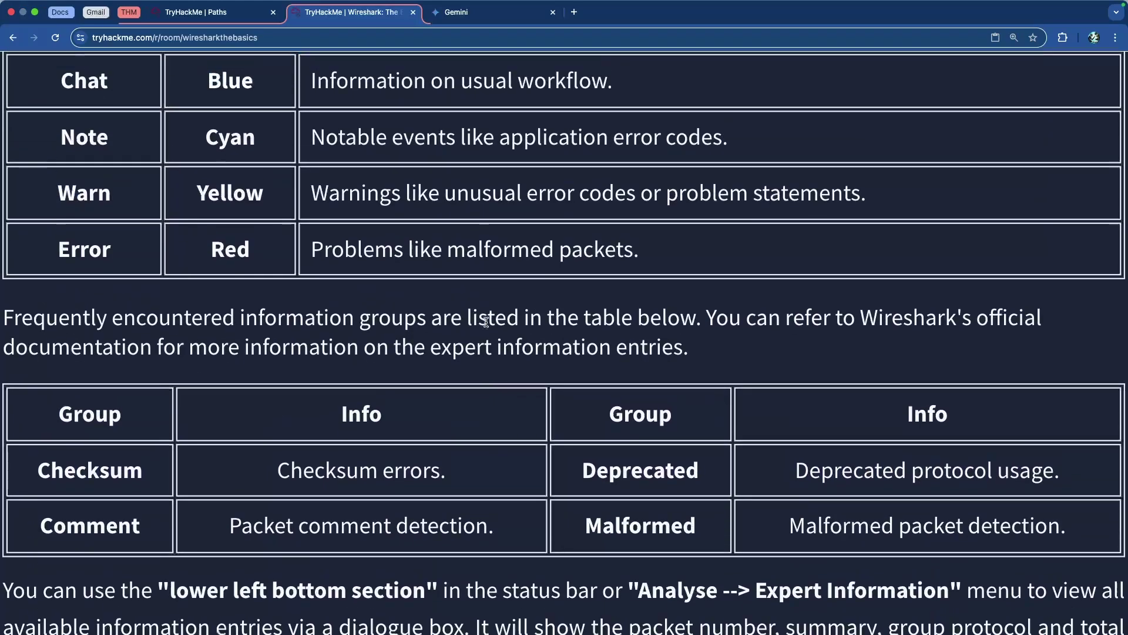
Read the two ways of opening Expert Information described below the information groups table.
scroll(487, 322, down, 7)
scroll(486, 322, down, 6)
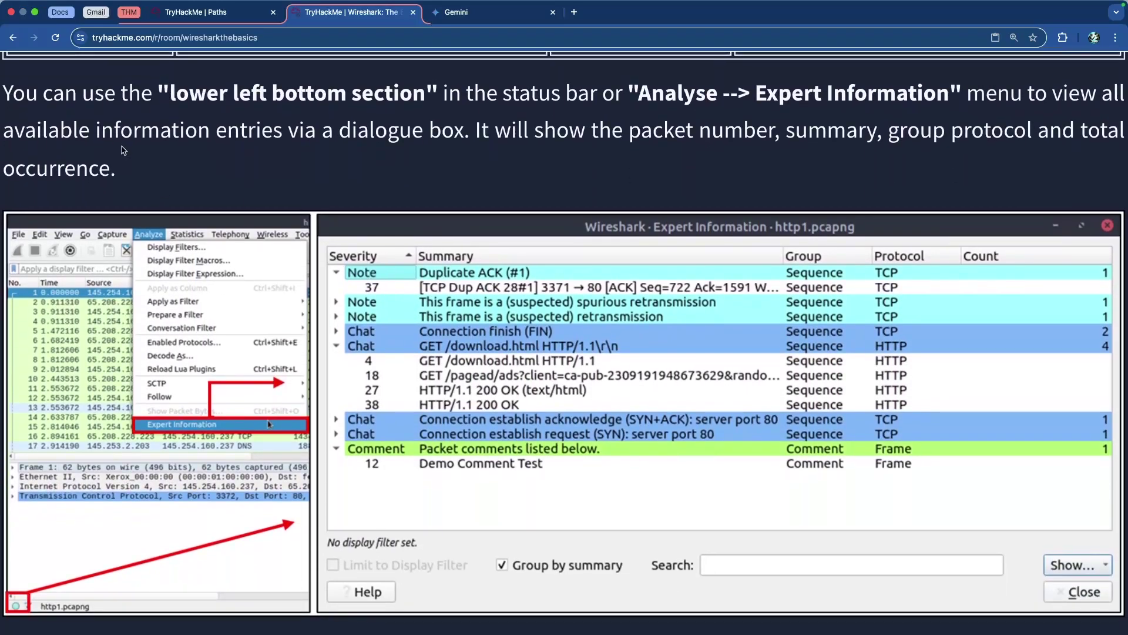
drag(172, 93, 422, 97)
click(422, 97)
drag(494, 97, 745, 97)
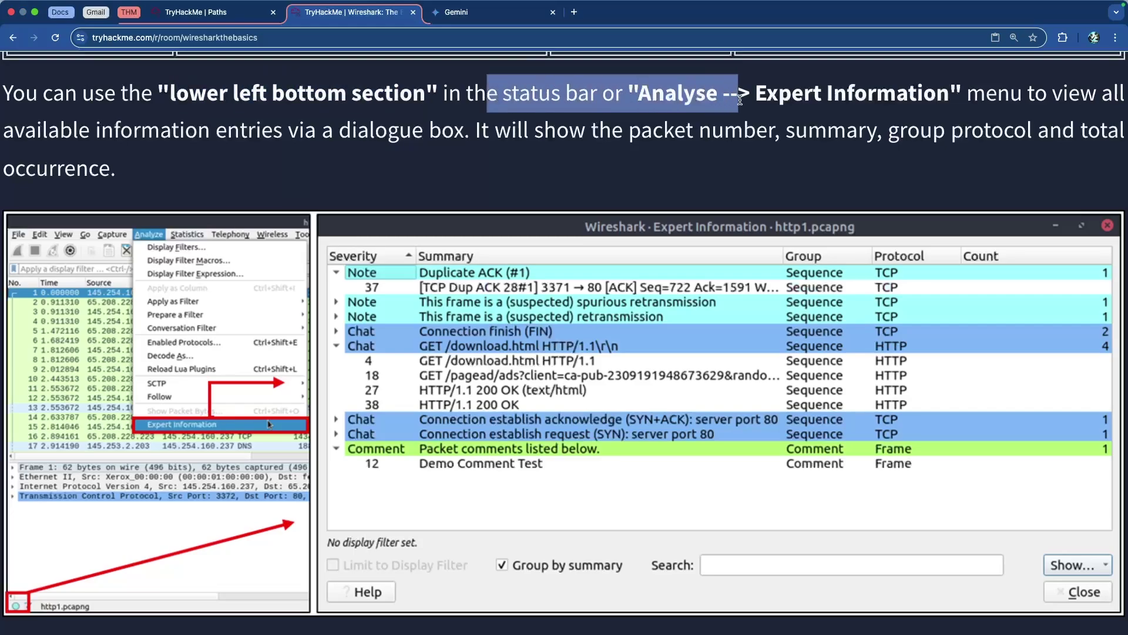
click(611, 100)
drag(627, 95, 1023, 97)
Read which details the Expert Information dialog shows for each entry, from packet number to total occurrence.
drag(254, 130, 393, 131)
click(435, 131)
scroll(469, 130, down, 1)
drag(524, 127, 1012, 128)
click(813, 130)
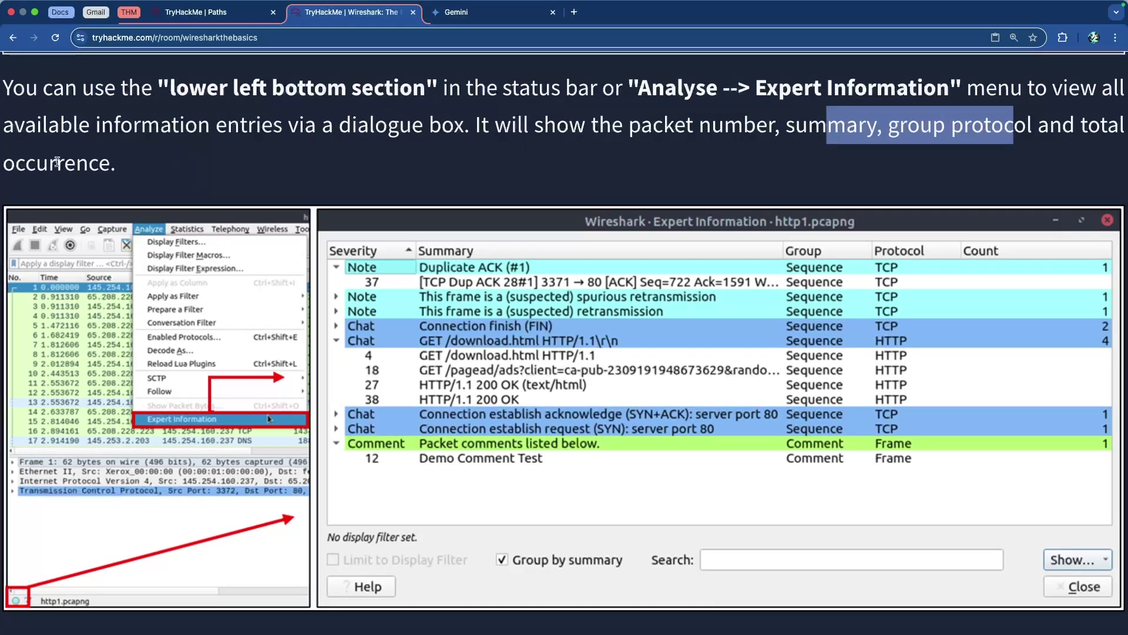
Enlarge the Expert Information example image, examine its marked status indicator, and close the enlarged view.
scroll(112, 208, down, 2)
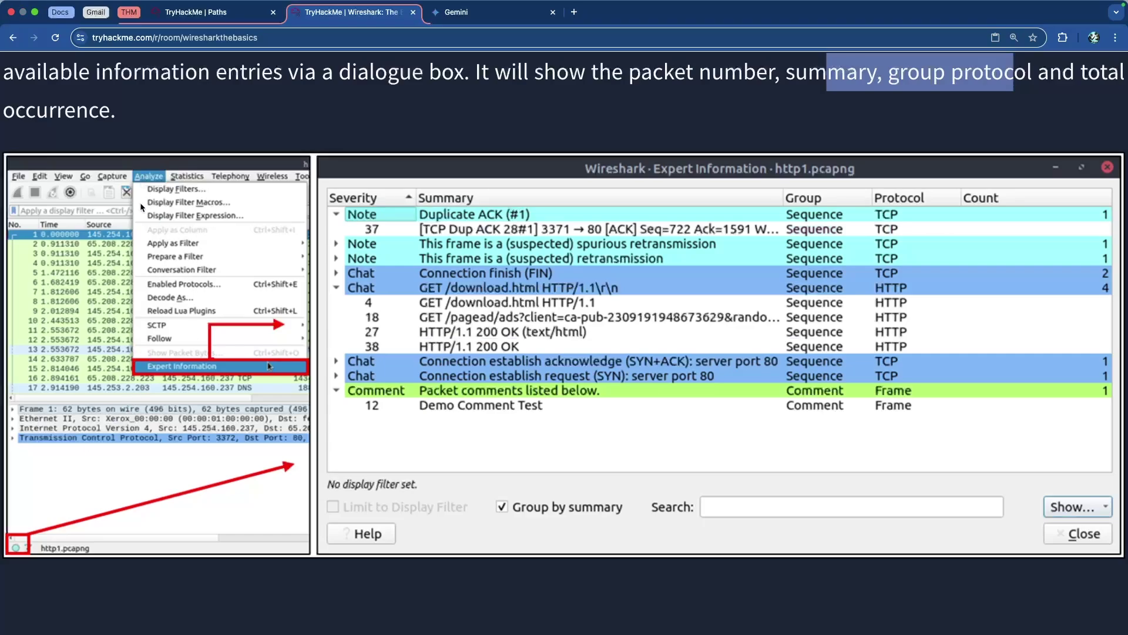
click(30, 543)
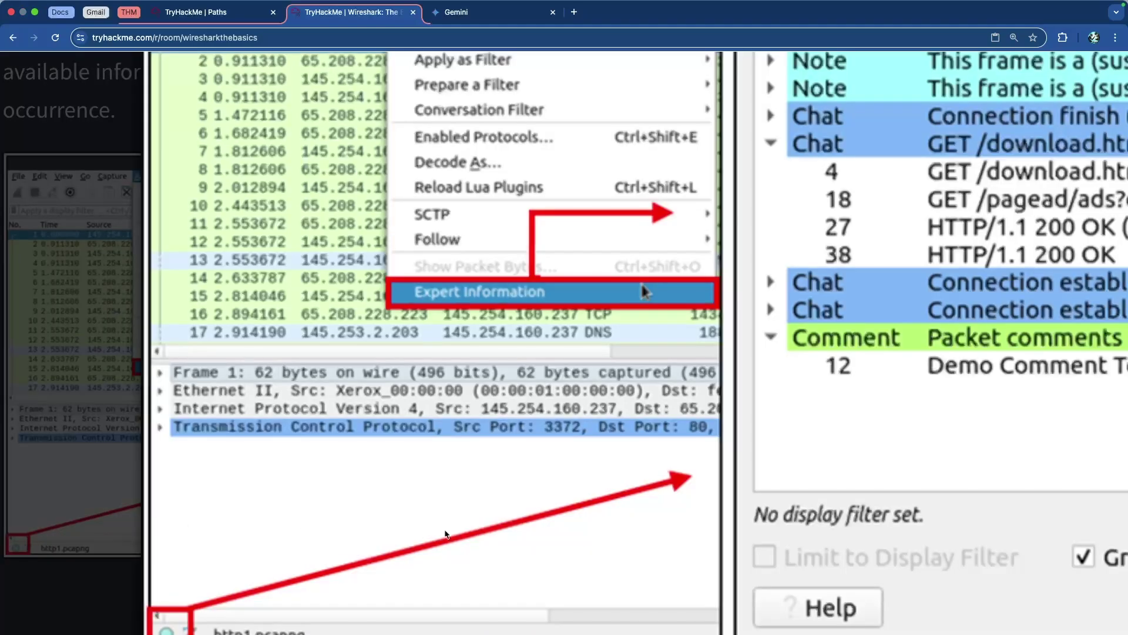
scroll(444, 532, down, 4)
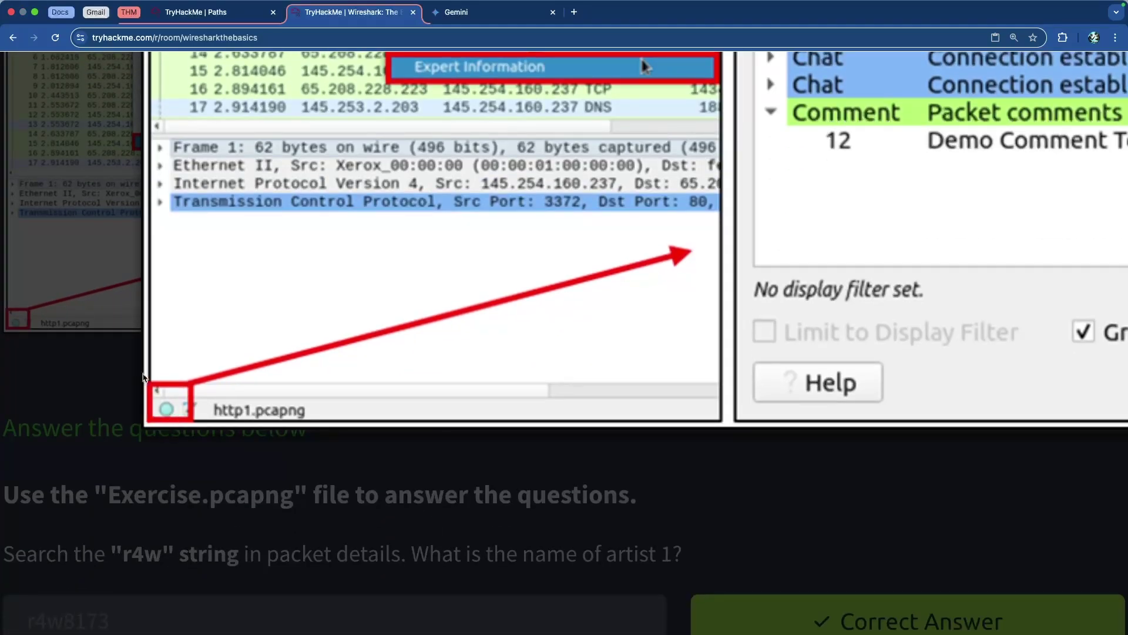
click(89, 324)
scroll(153, 310, up, 3)
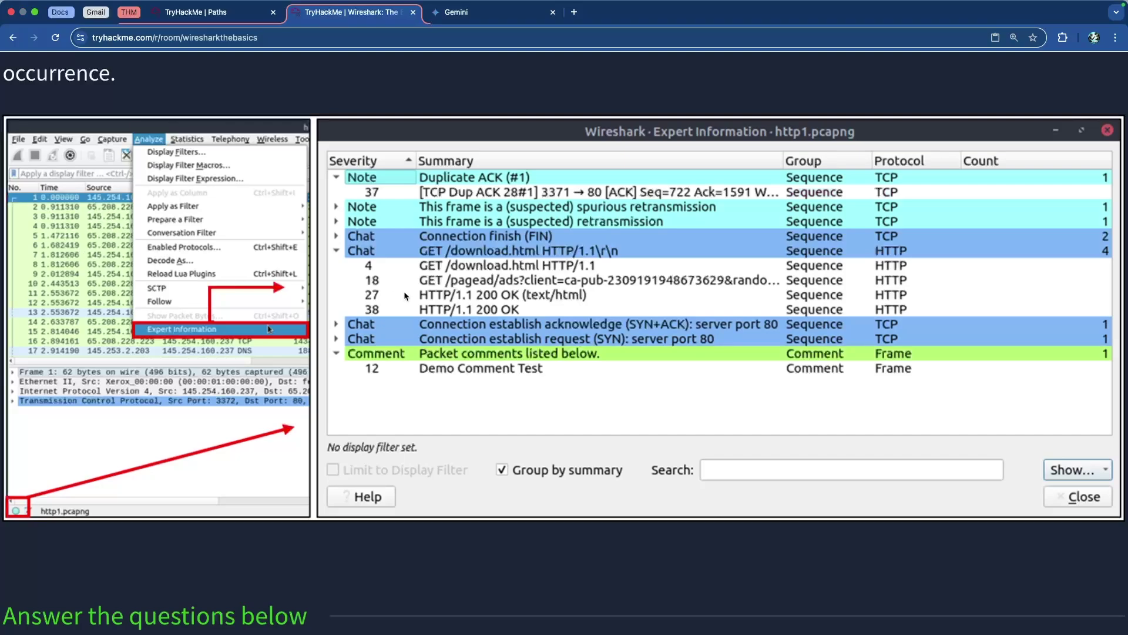
scroll(414, 364, down, 4)
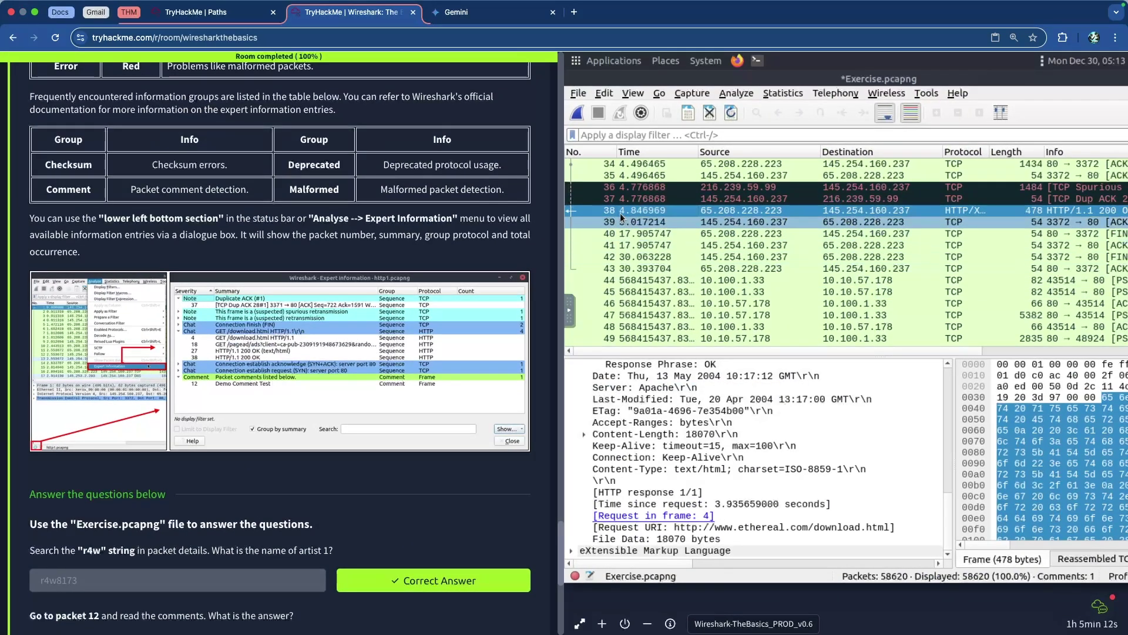
Open Expert Information for Exercise.pcapng, expand the first Malformed Packet error group, go to packets 9100 and 44573, and collapse it.
click(575, 575)
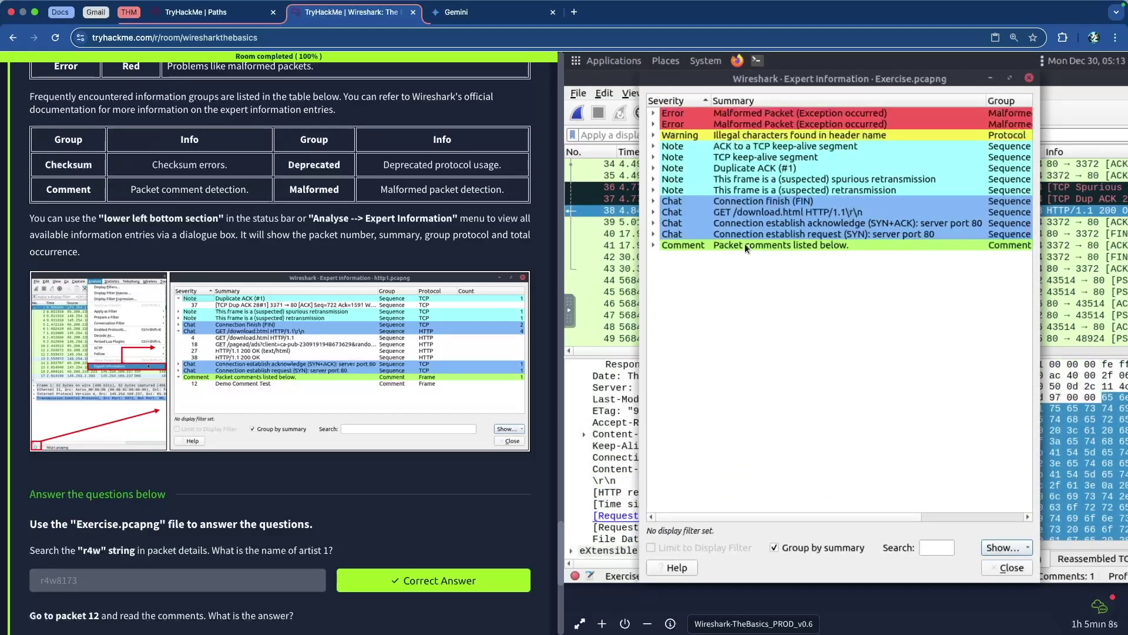
click(654, 113)
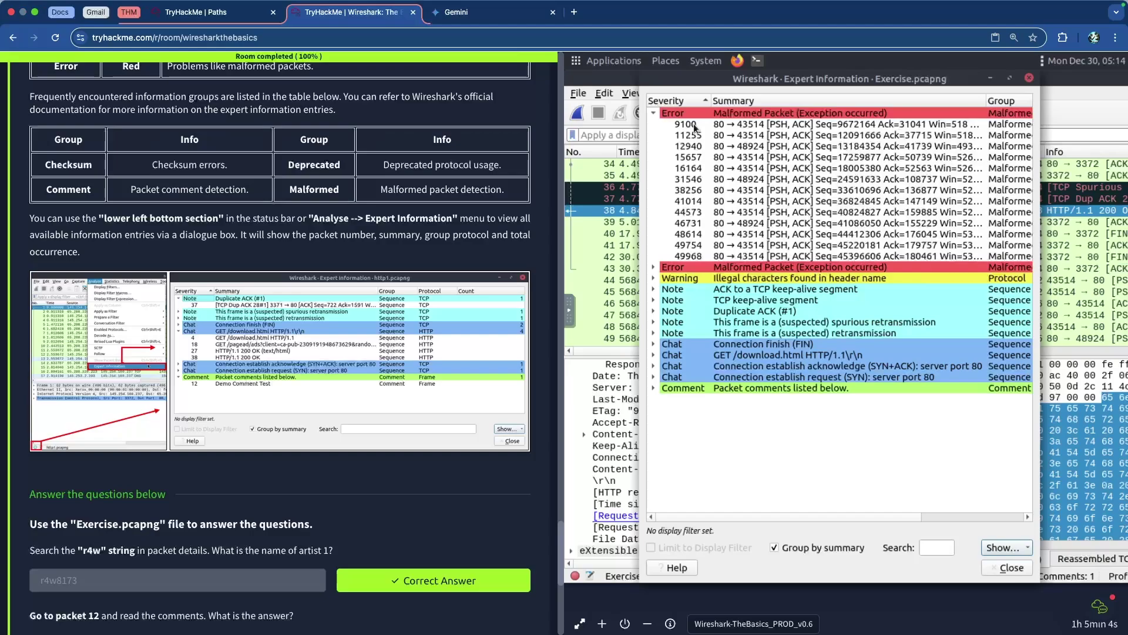
click(700, 126)
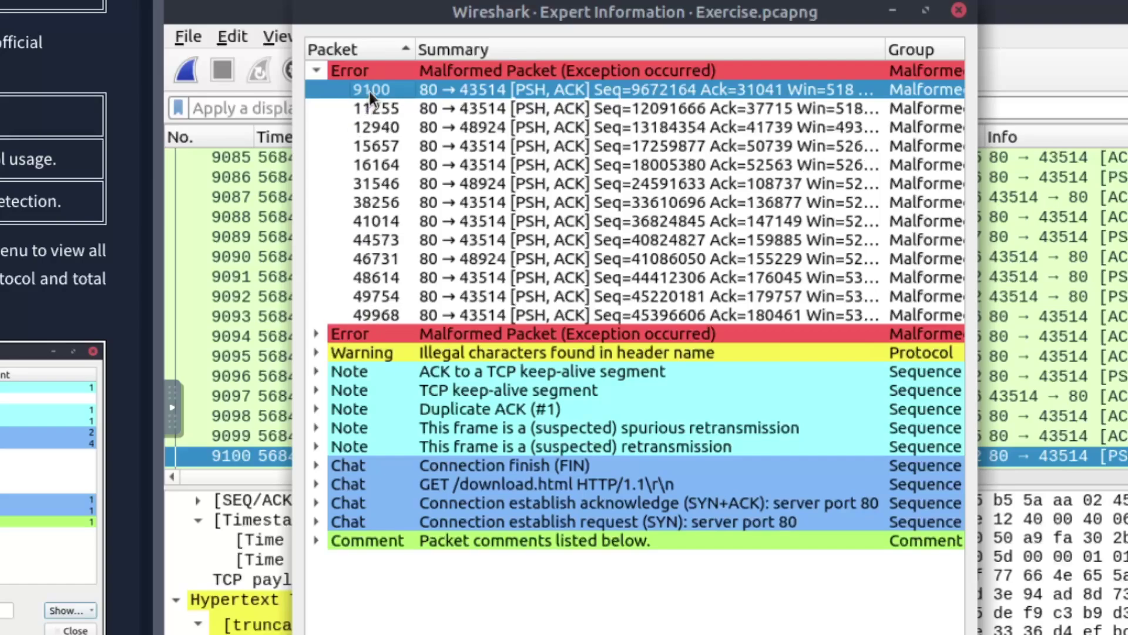
click(392, 237)
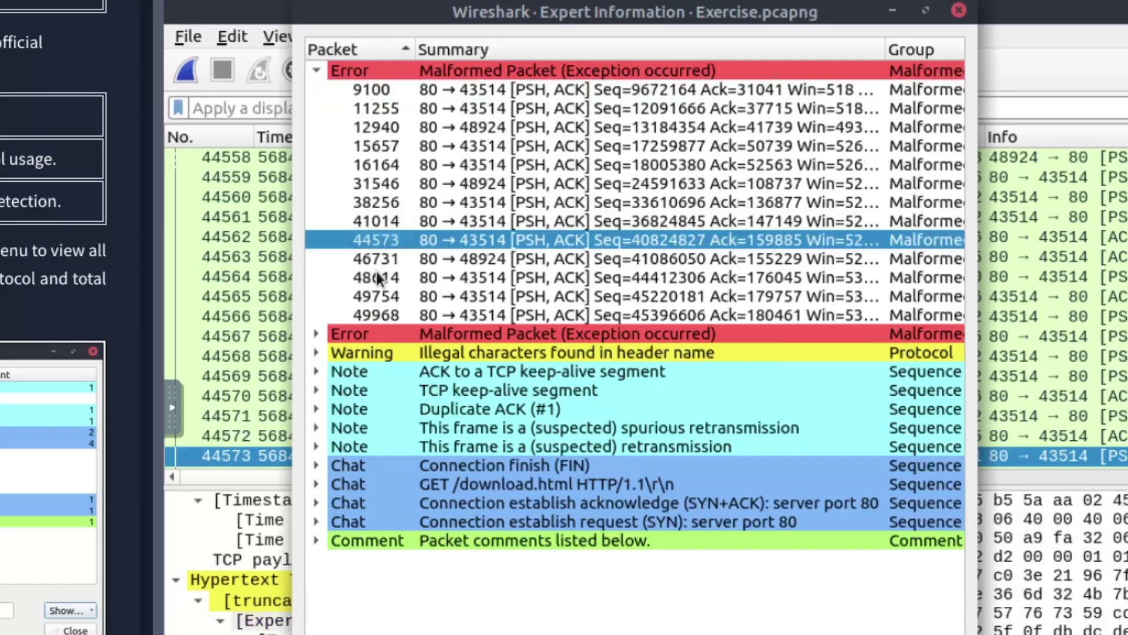
click(317, 71)
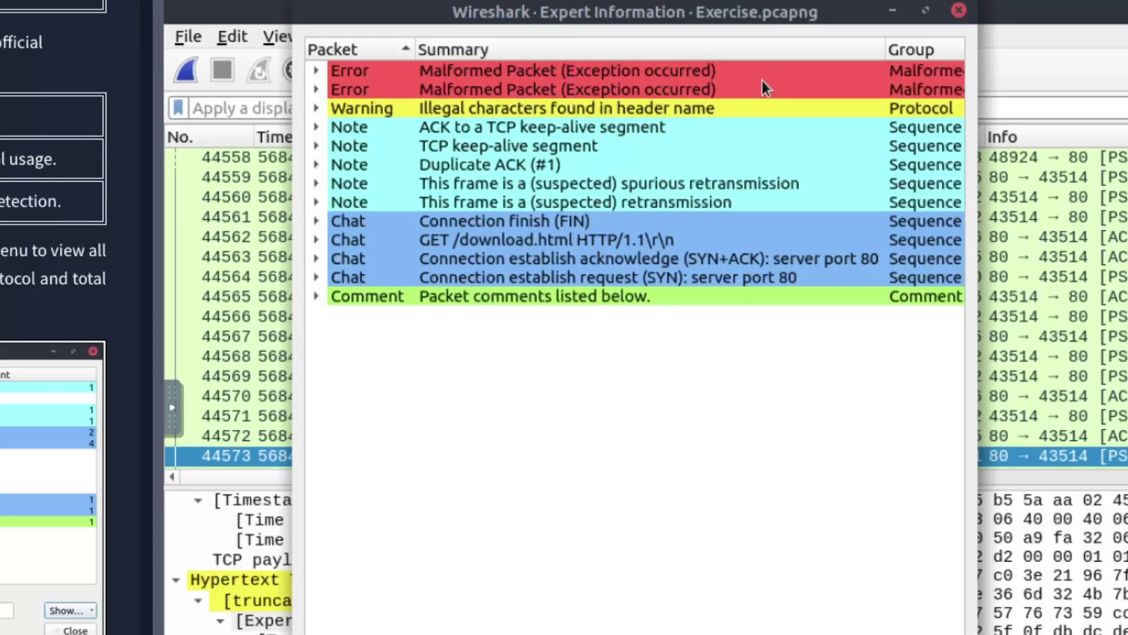
Inspect the packets in the second Malformed Packet error group and in the illegal header characters warning group, collapsing each one.
click(317, 90)
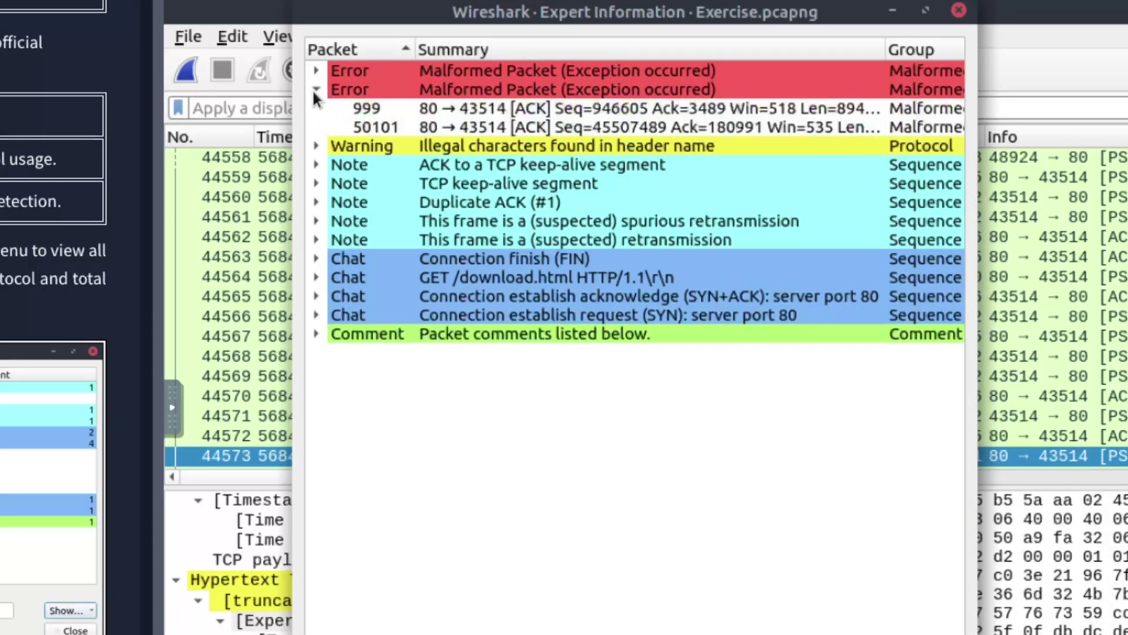
click(313, 88)
click(316, 108)
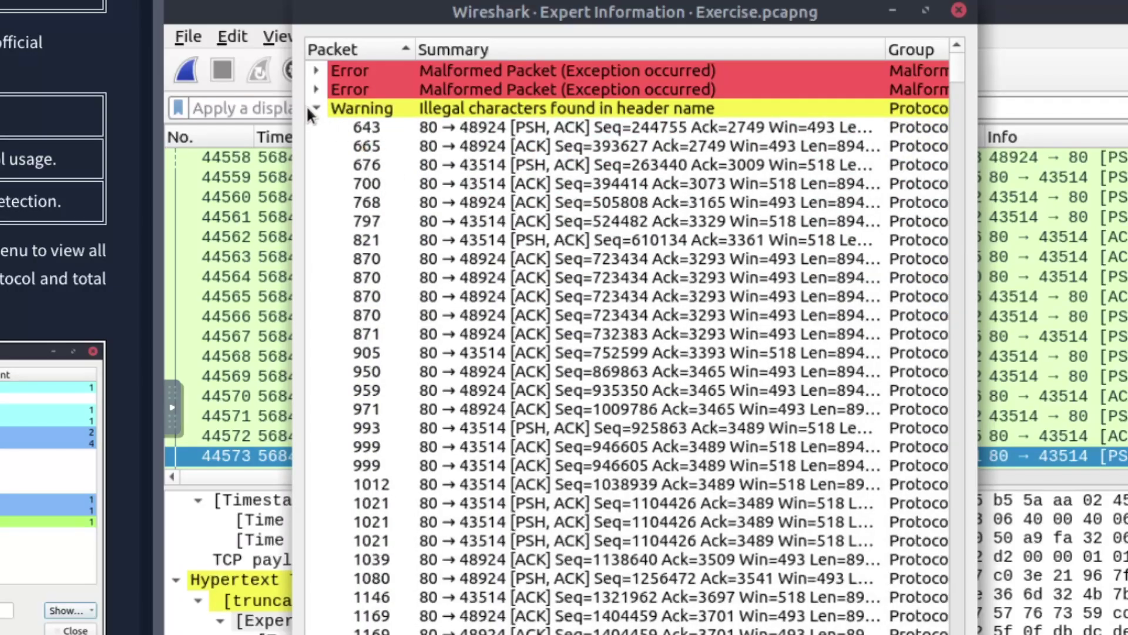
scroll(345, 141, down, 1)
scroll(329, 112, up, 1)
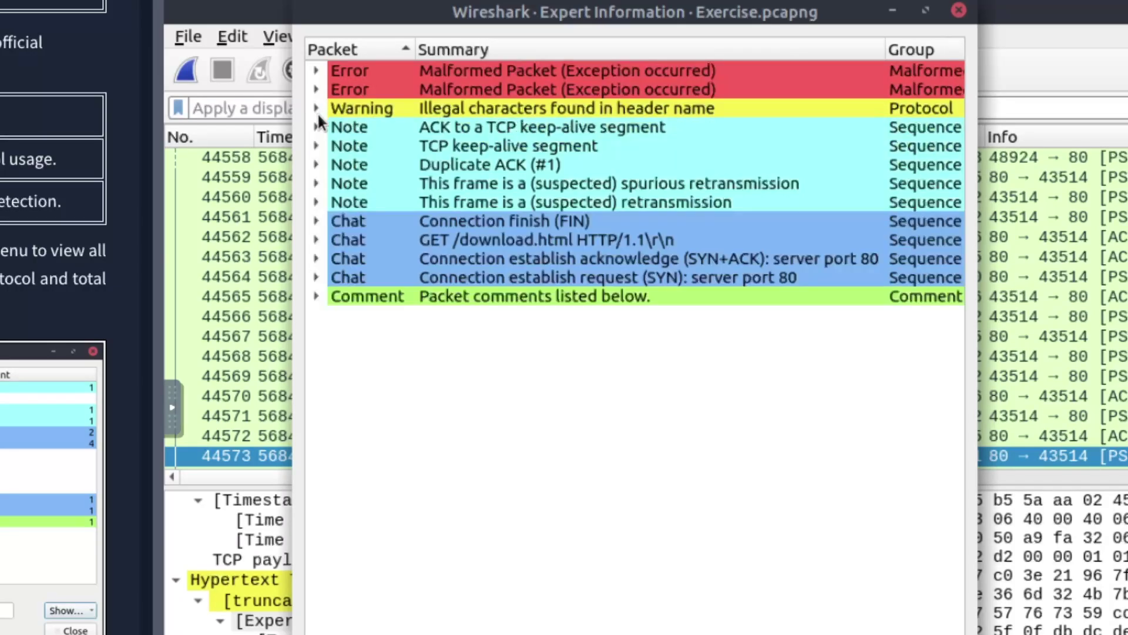
click(316, 108)
Expand the Comment group, go to commented packets 38 and 12, and close Expert Information.
click(315, 296)
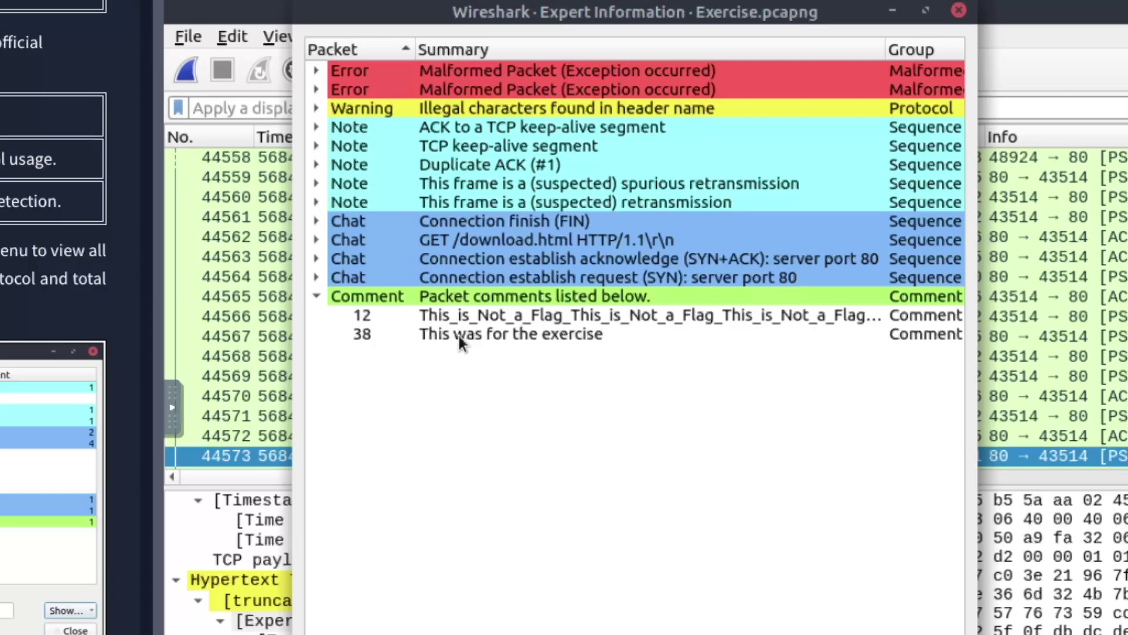
click(393, 336)
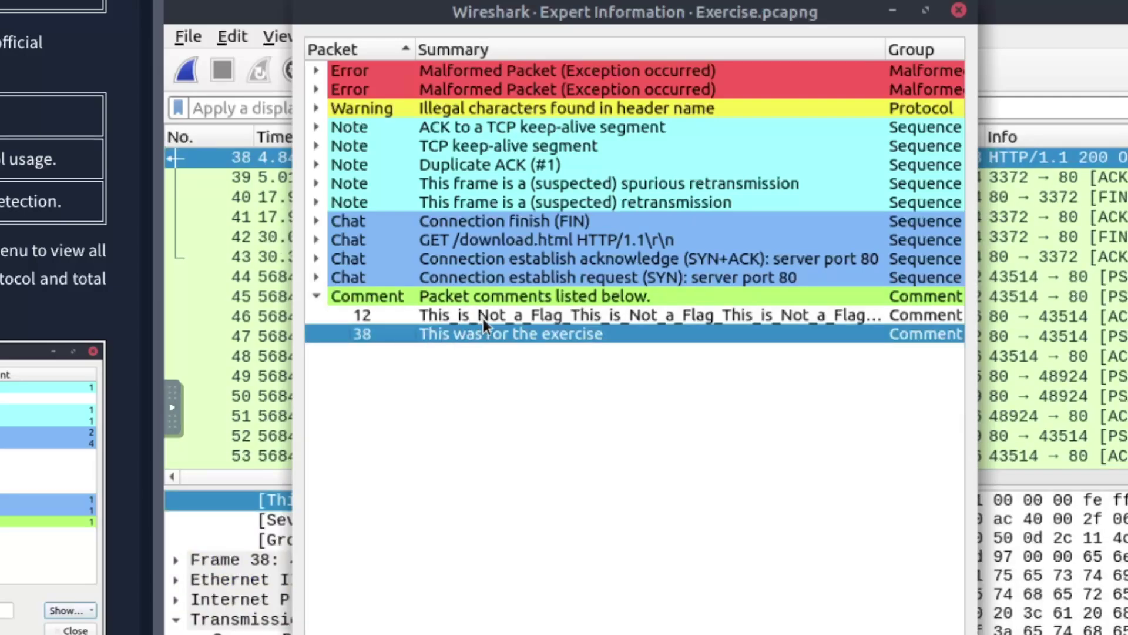
click(391, 314)
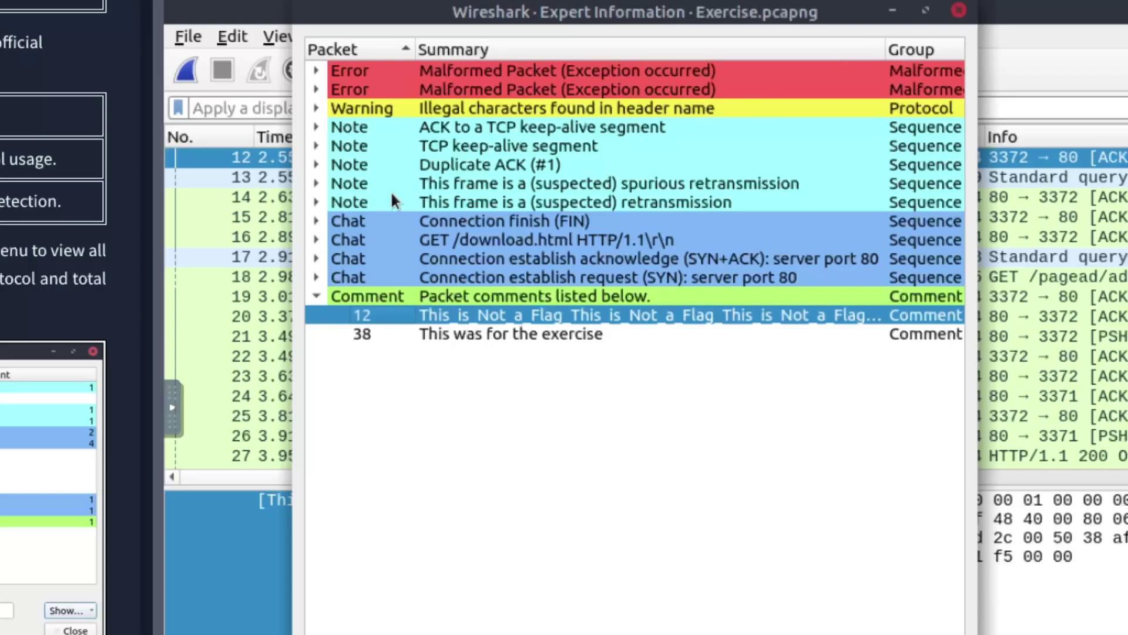
key(Escape)
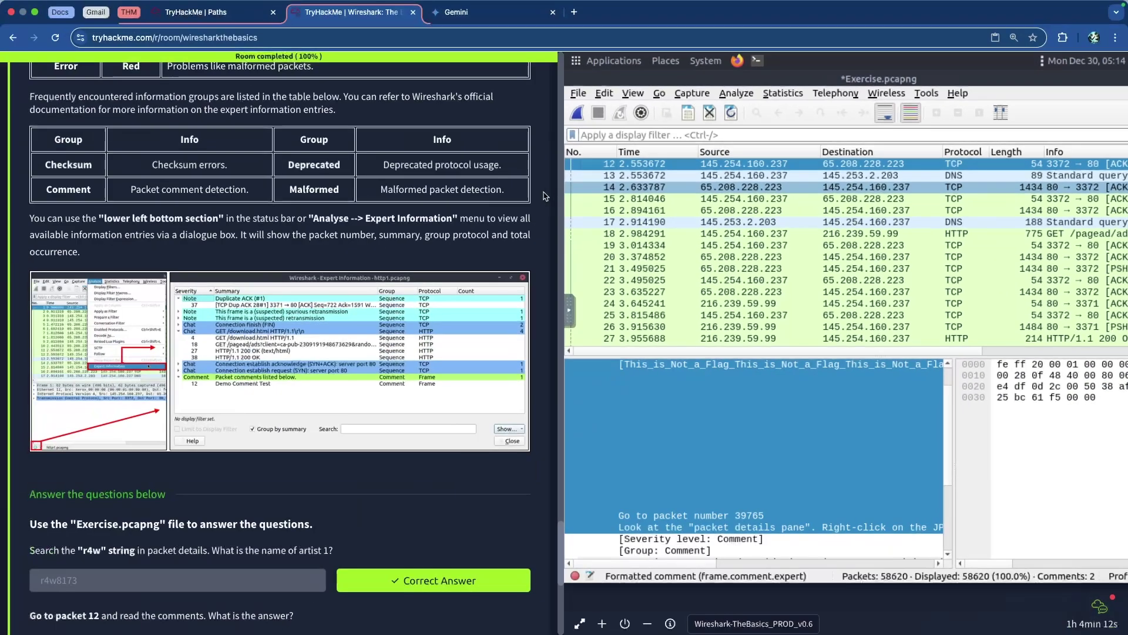
Read the first task question about searching the "r4w" string in packet details for the name of artist 1.
scroll(260, 222, up, 6)
scroll(261, 221, down, 12)
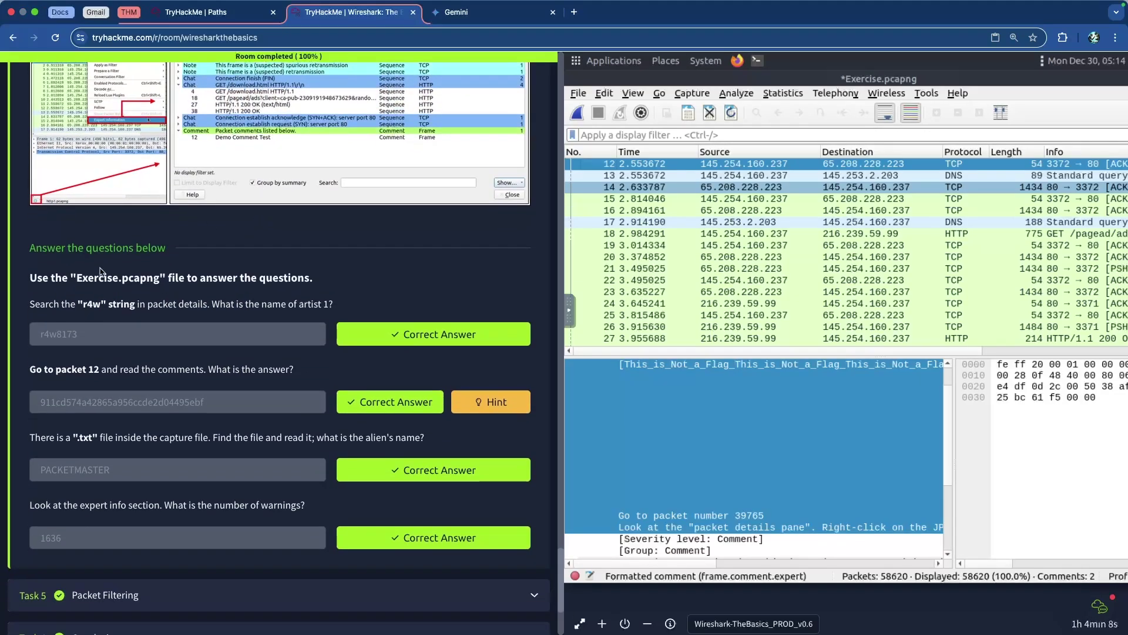
drag(38, 278, 238, 289)
click(273, 289)
drag(48, 304, 105, 307)
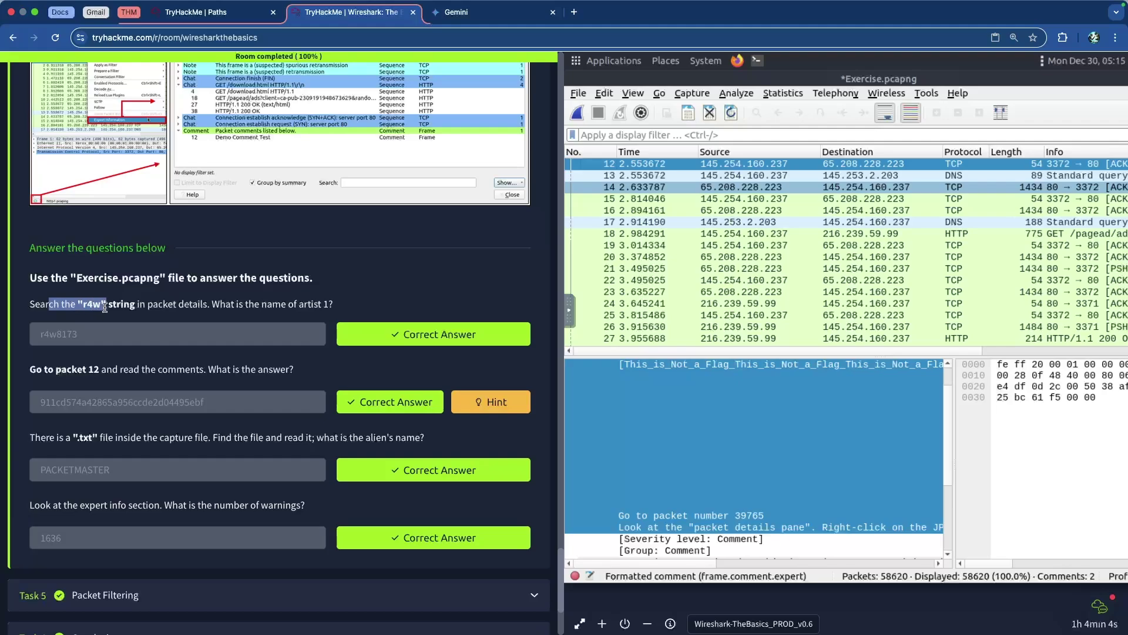
click(105, 306)
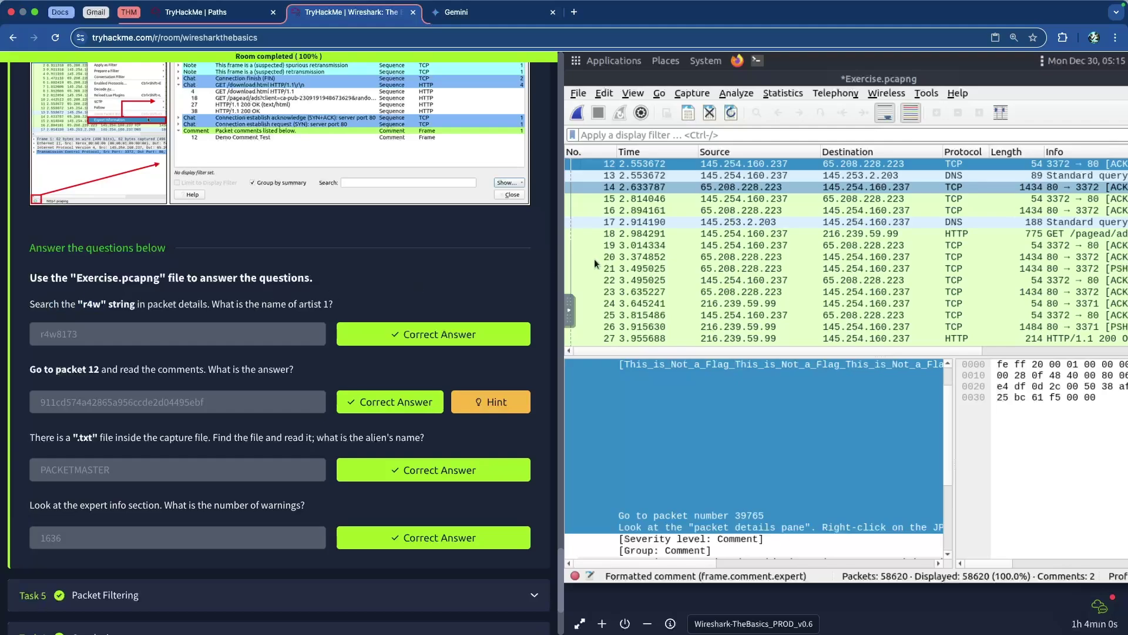
drag(252, 304, 343, 309)
click(344, 308)
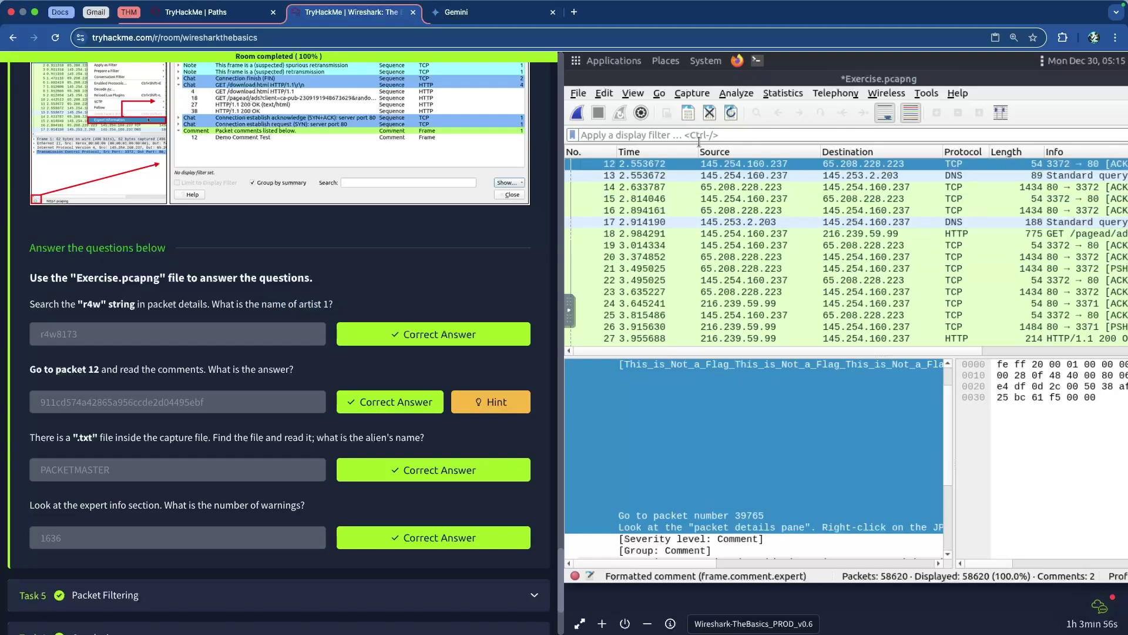
Search the packet details of Exercise.pcapng for the string "r4w".
click(659, 95)
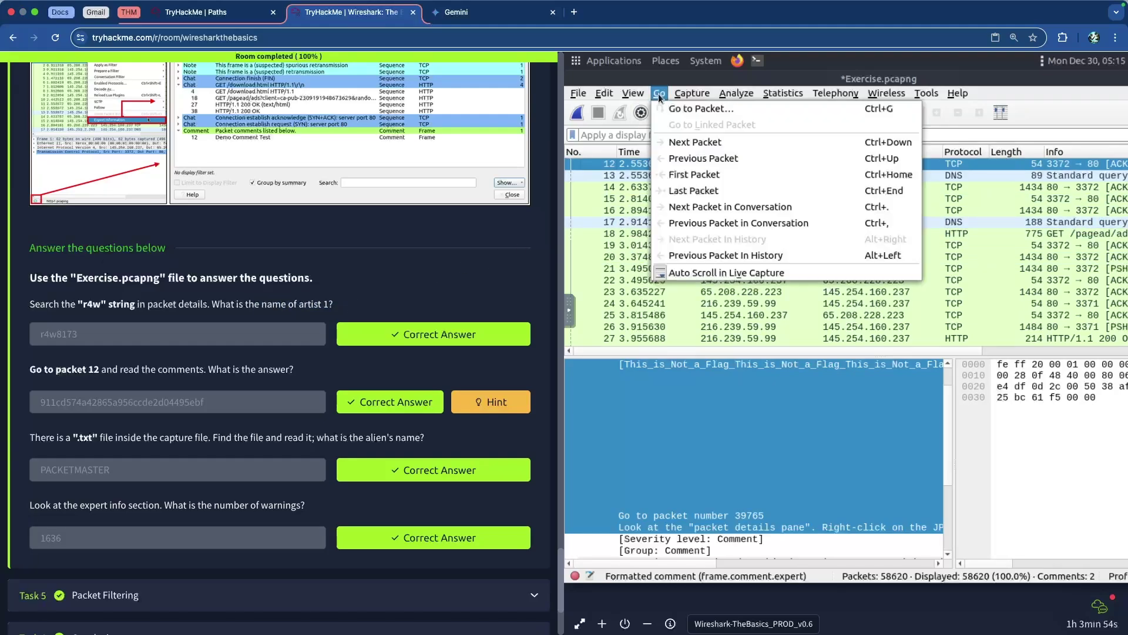
click(982, 207)
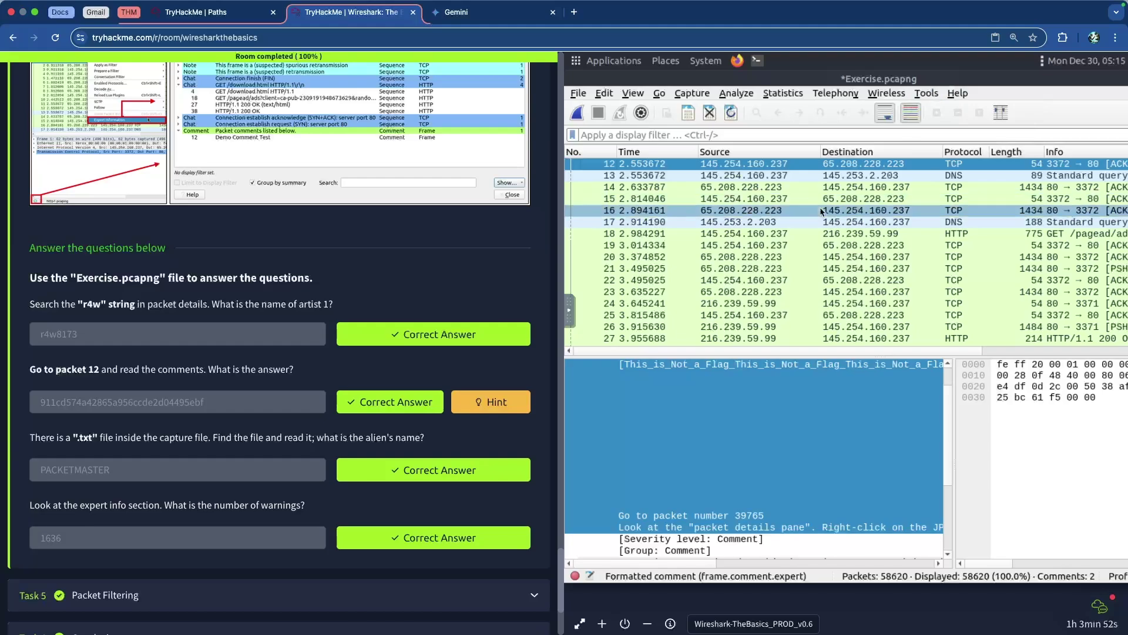
key(ctrl+f)
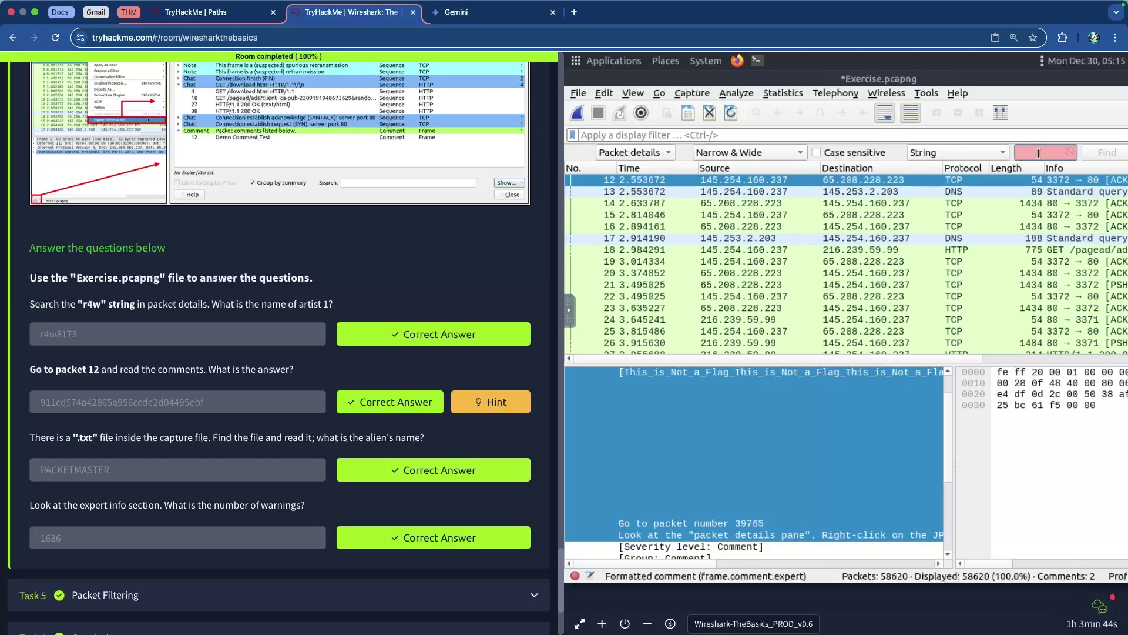
text(r4w)
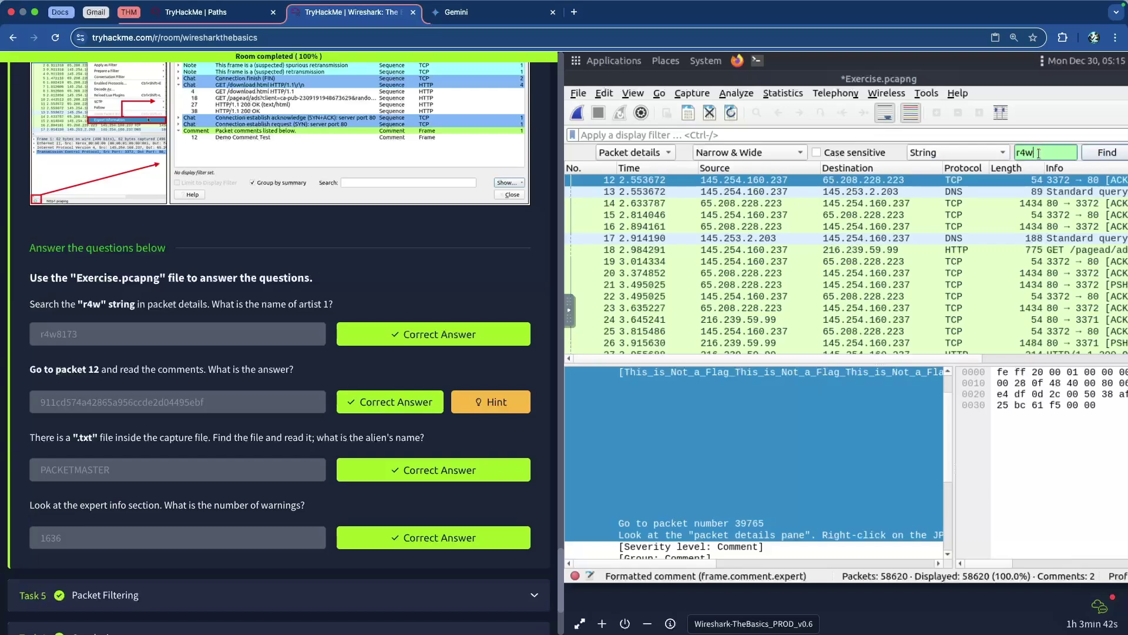
click(1097, 154)
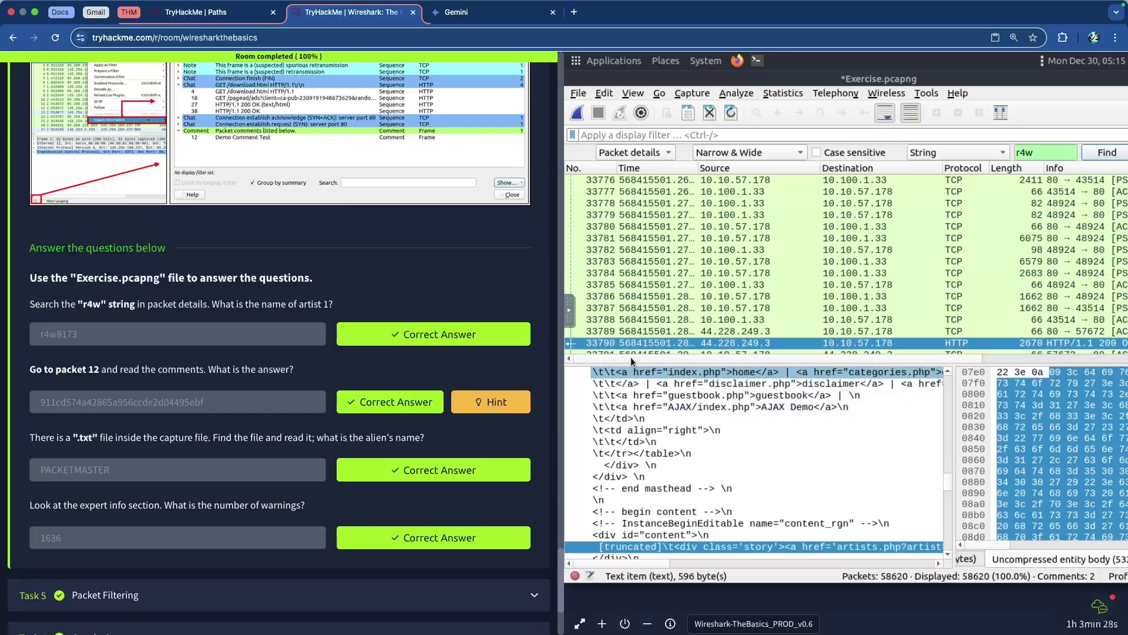
Open packet 33790 in its own window, collapse the Transmission Control Protocol section and review the HTTP response headers.
double_click(623, 343)
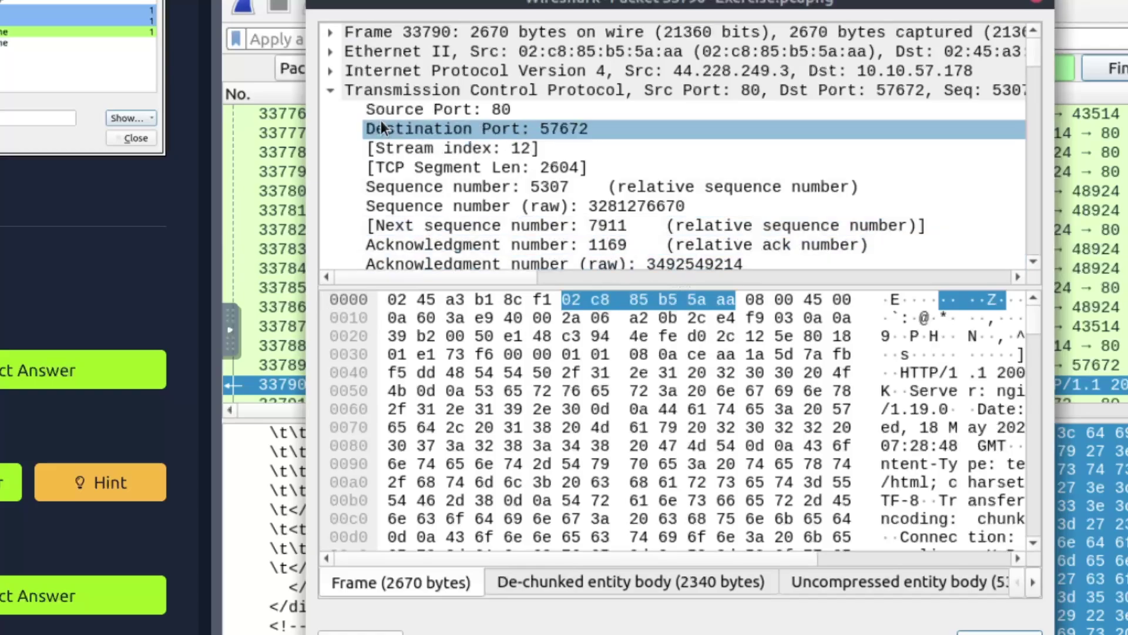
click(448, 110)
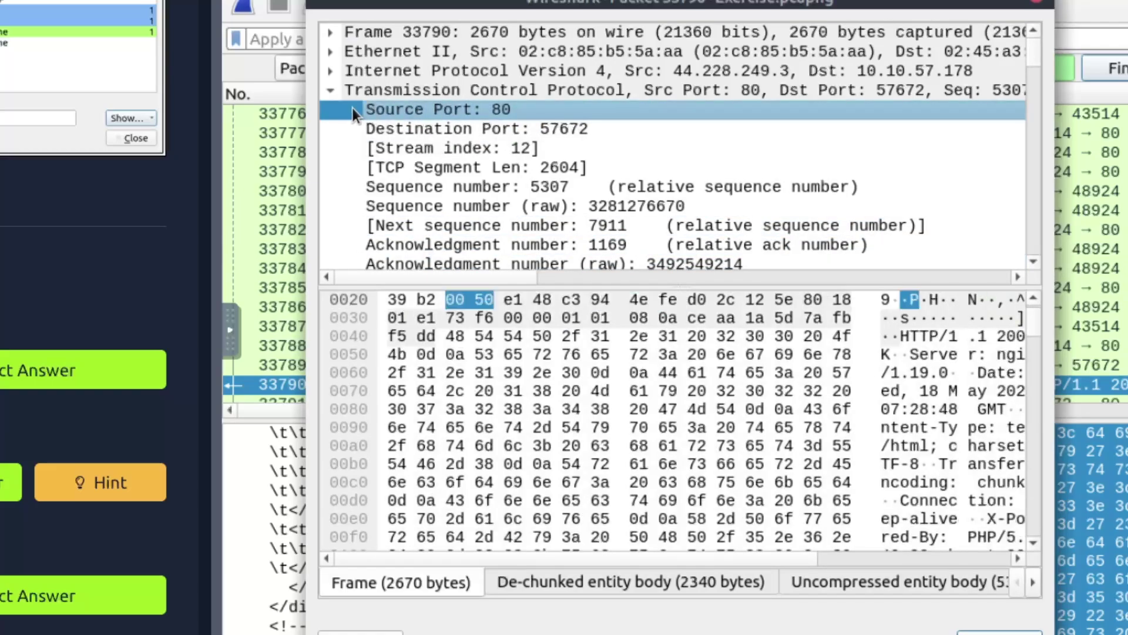
click(332, 93)
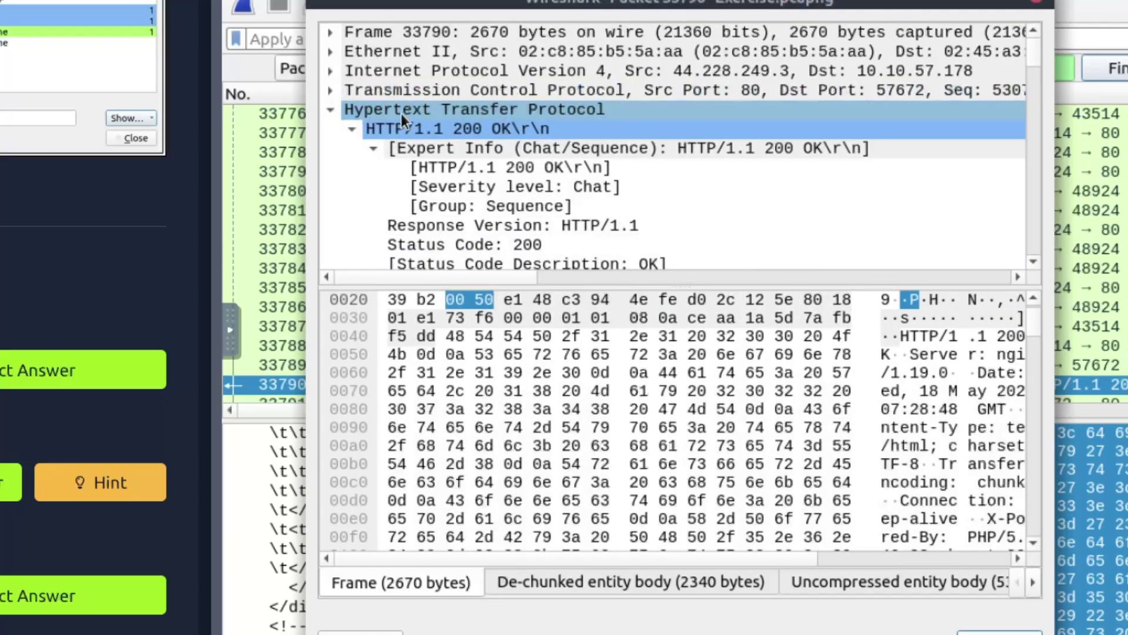
scroll(478, 121, down, 3)
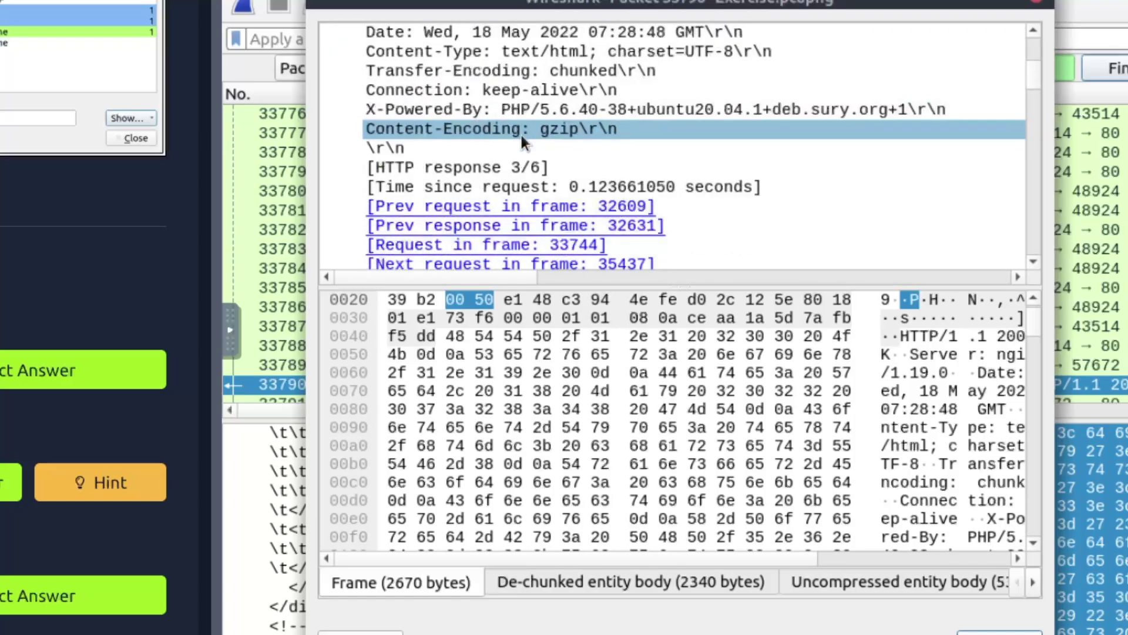
scroll(529, 132, down, 4)
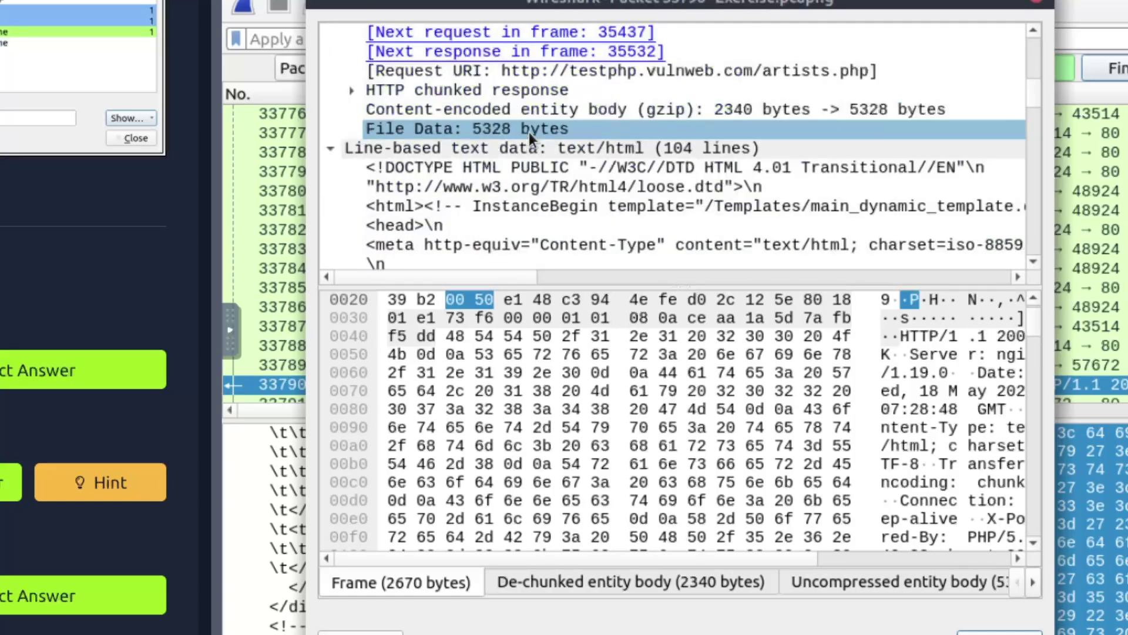
Read through the line-based text data of packet 33790, from the page title down to the content section.
click(388, 154)
click(488, 184)
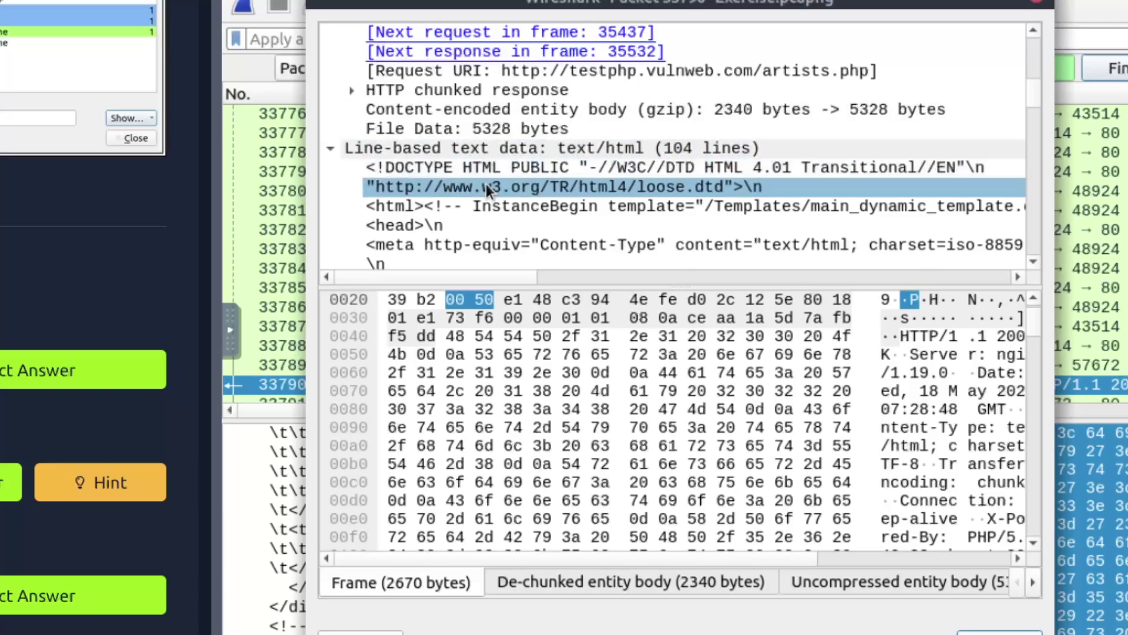
scroll(485, 185, down, 1)
click(485, 185)
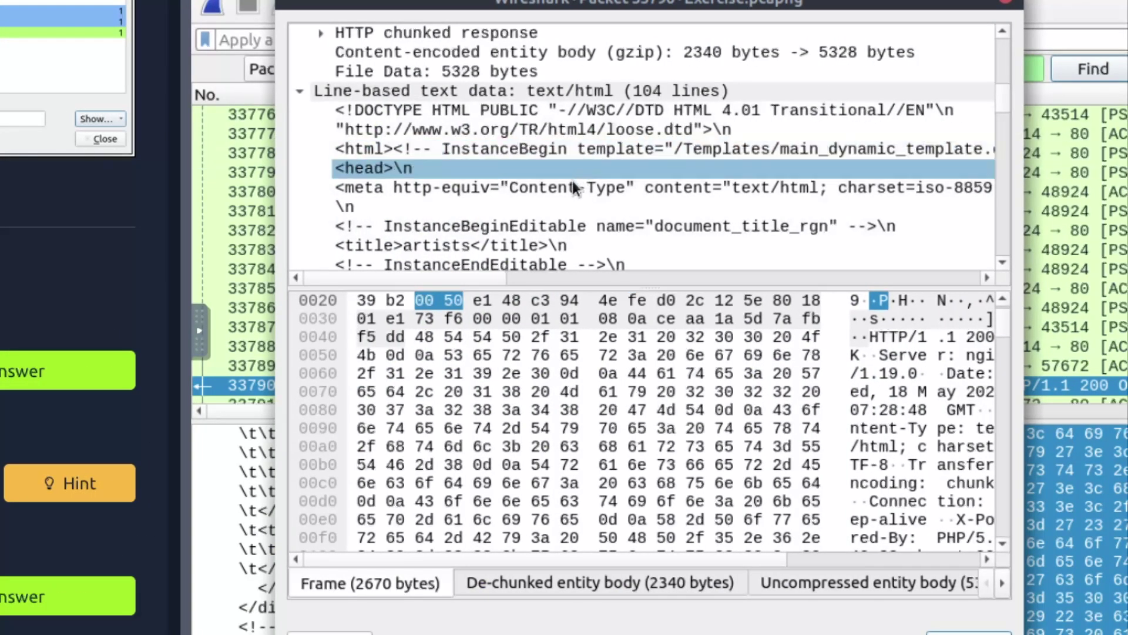
click(461, 241)
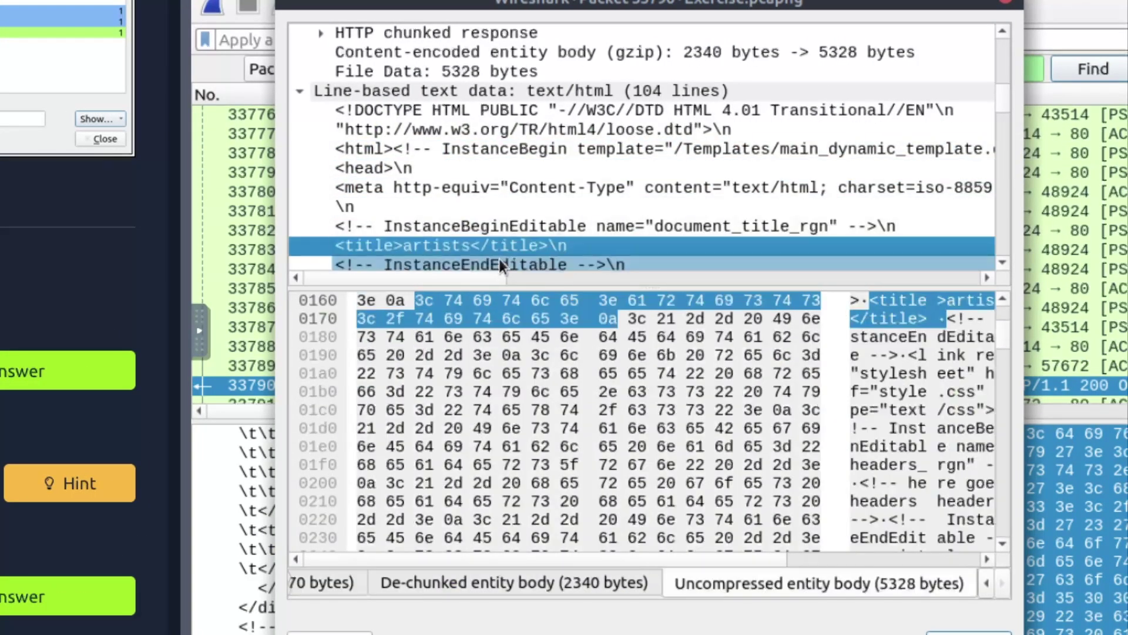
scroll(524, 220, down, 1)
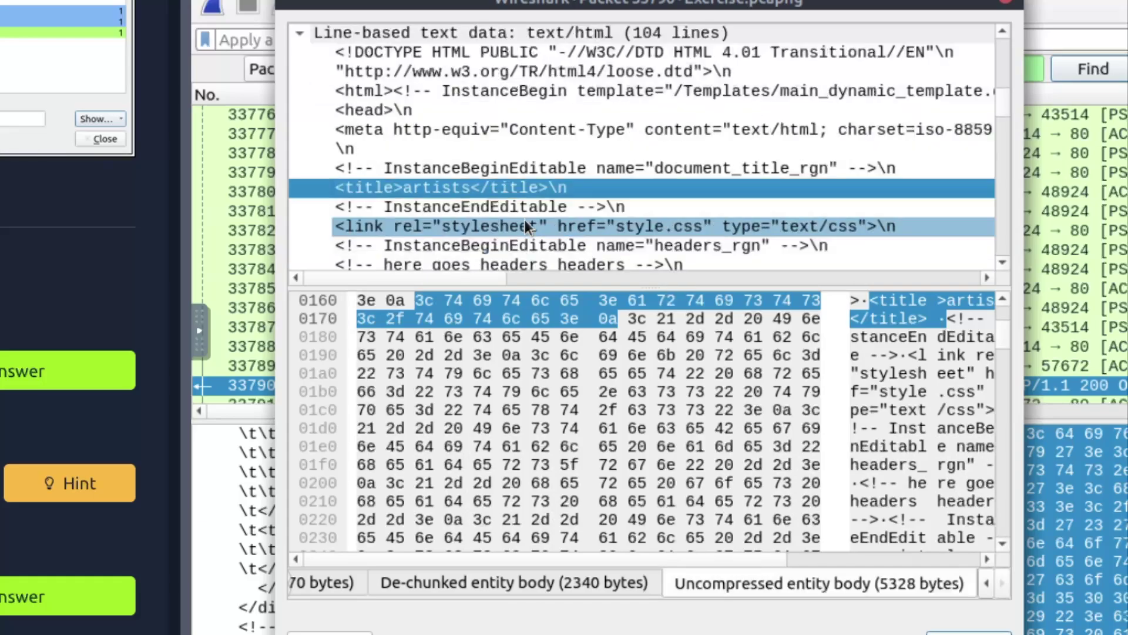
scroll(525, 221, down, 1)
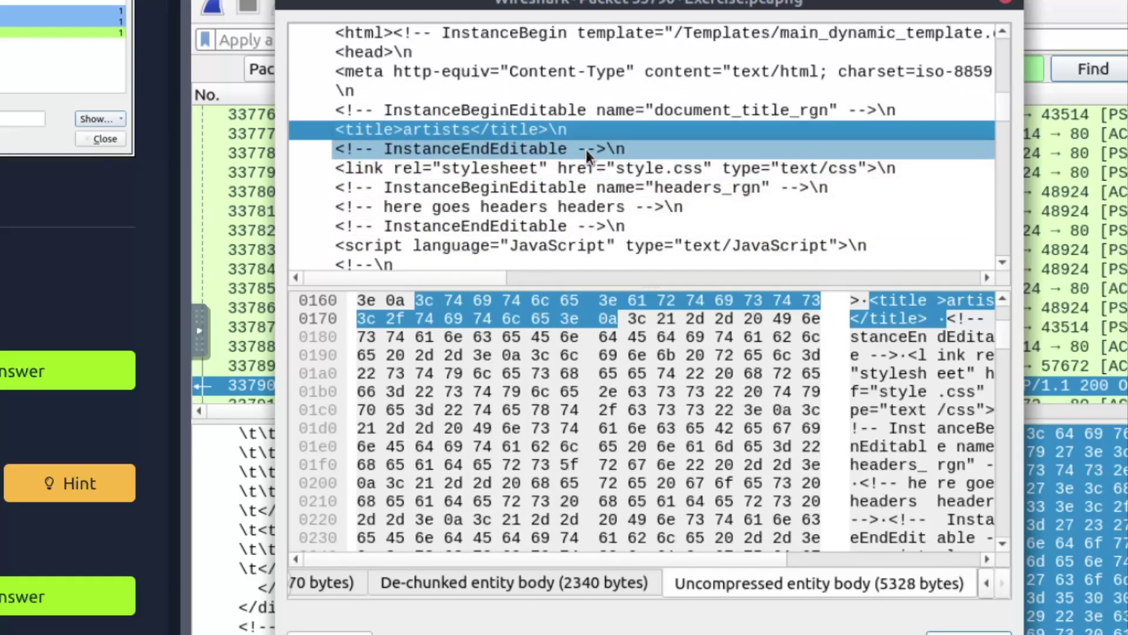
scroll(579, 217, down, 2)
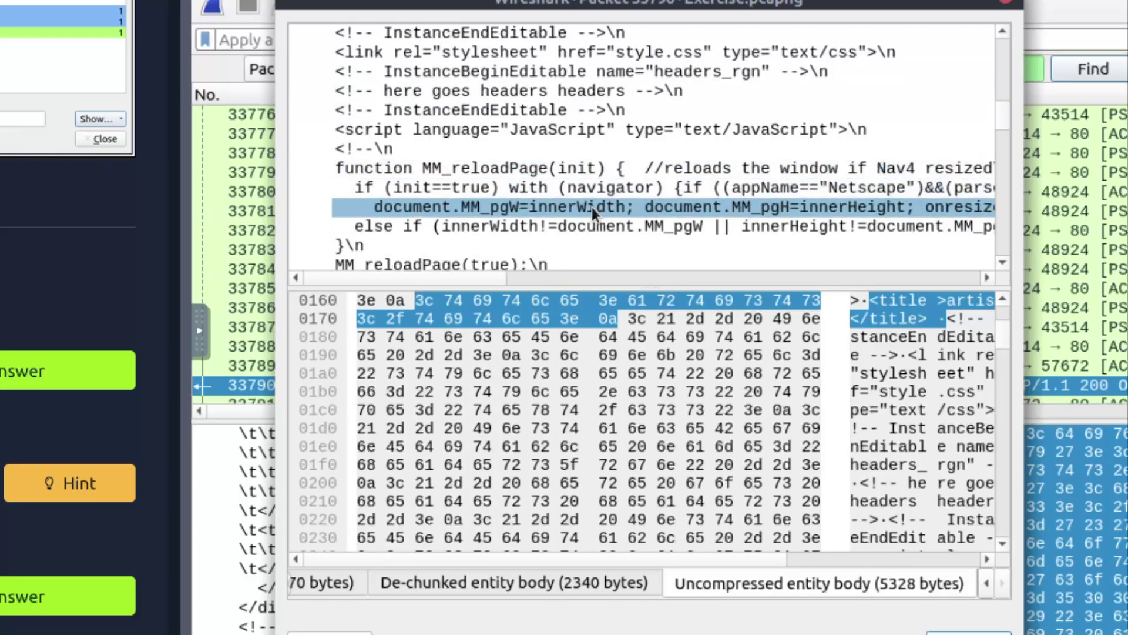
scroll(591, 207, down, 8)
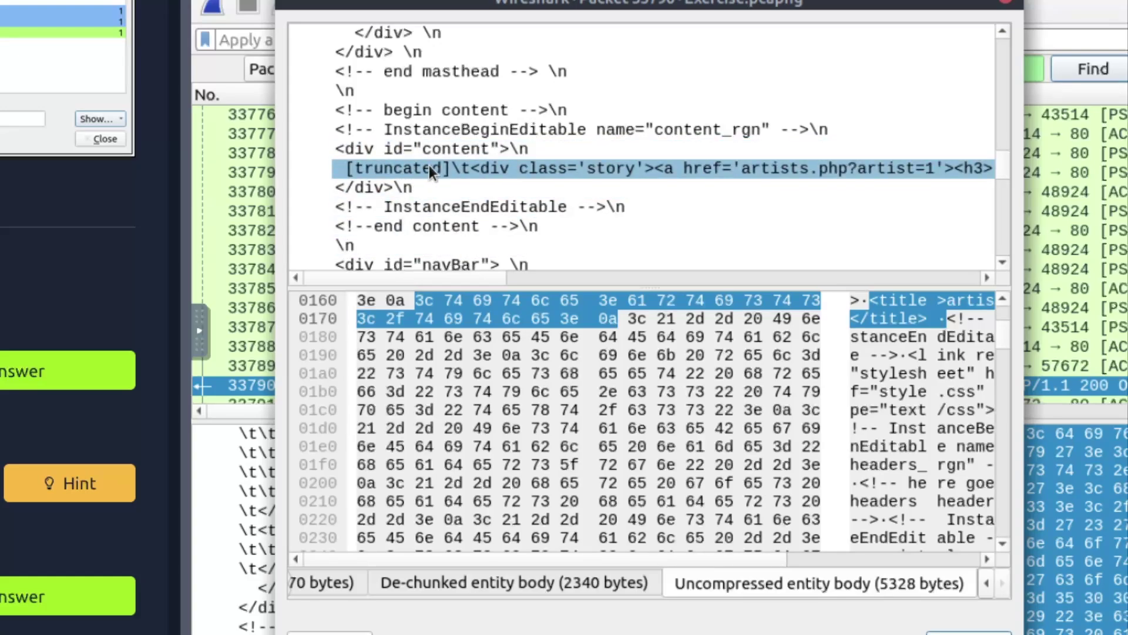
Select the truncated story line linking to artists.php?artist=1 and read along it to the artist's name.
click(459, 168)
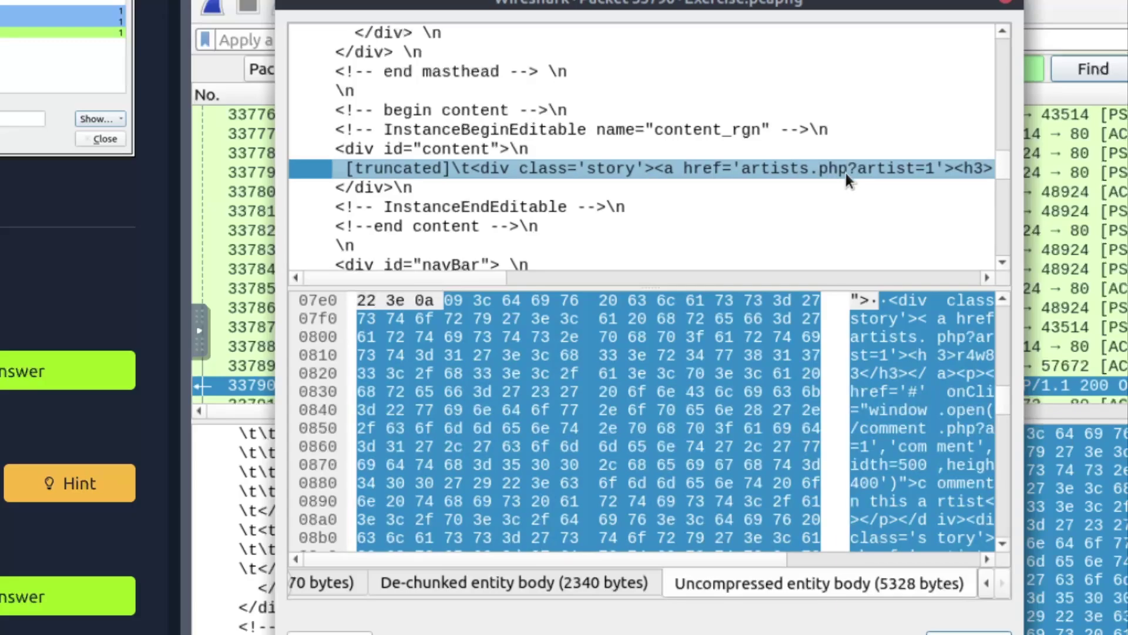
drag(474, 274, 590, 275)
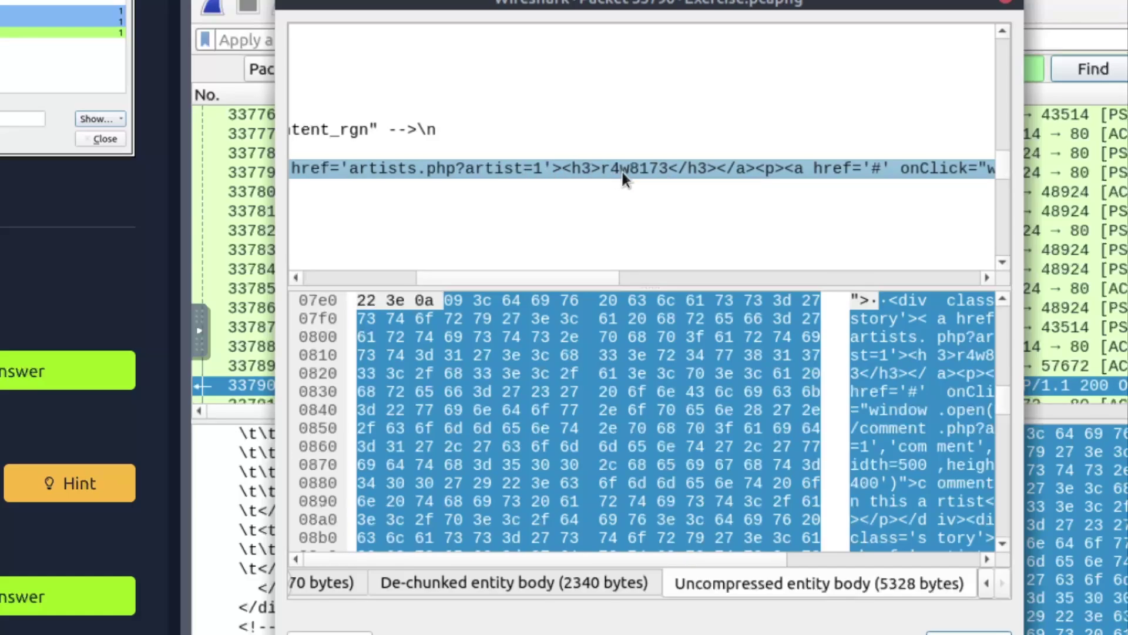
click(665, 171)
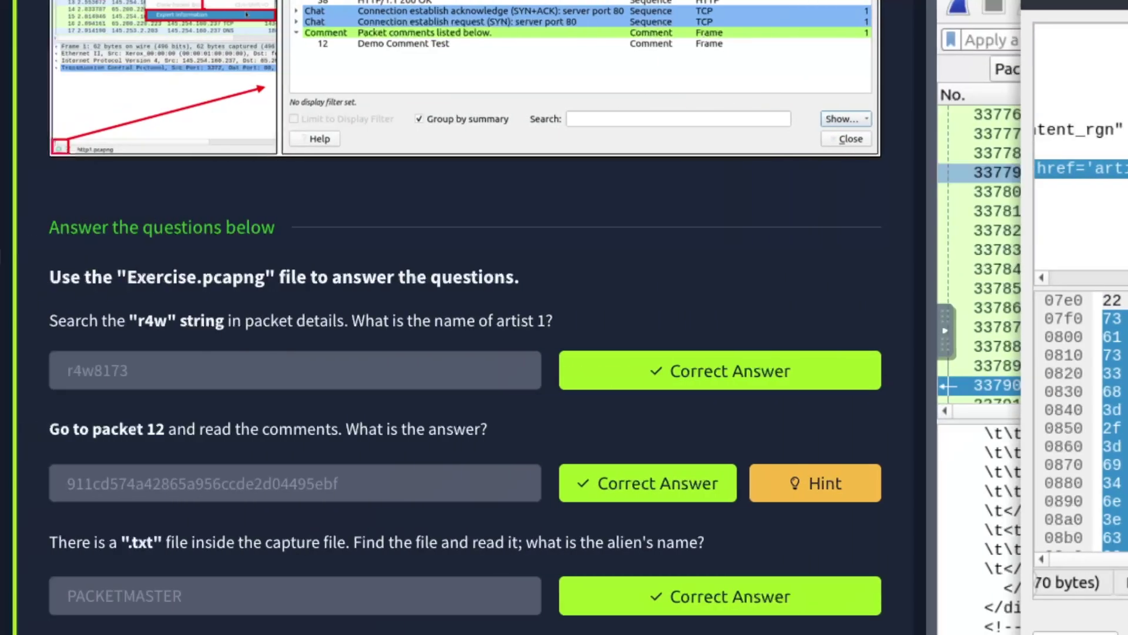
Compare the artist name with the answer to the "r4w" question on the TryHackMe room page.
double_click(86, 372)
click(108, 375)
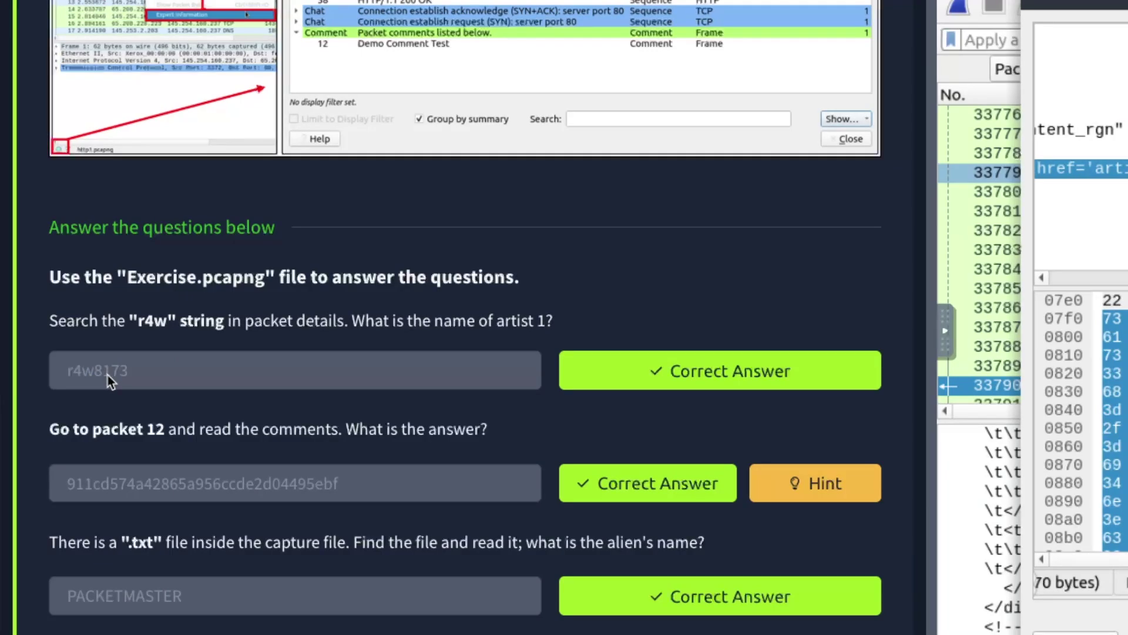
drag(115, 323, 306, 325)
click(301, 328)
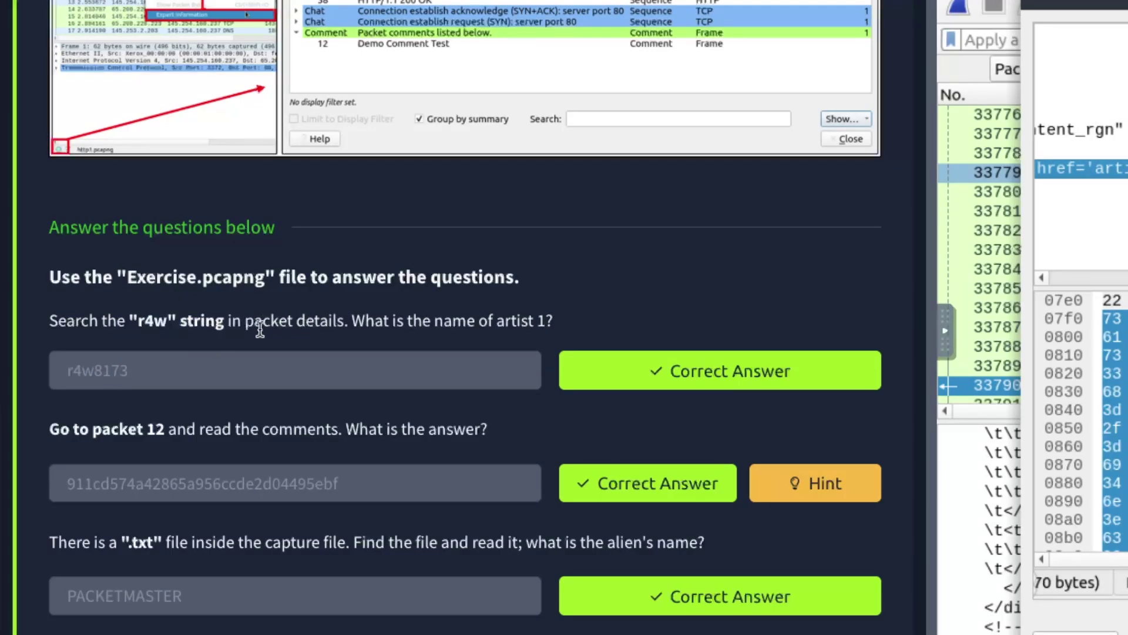
double_click(159, 321)
click(176, 322)
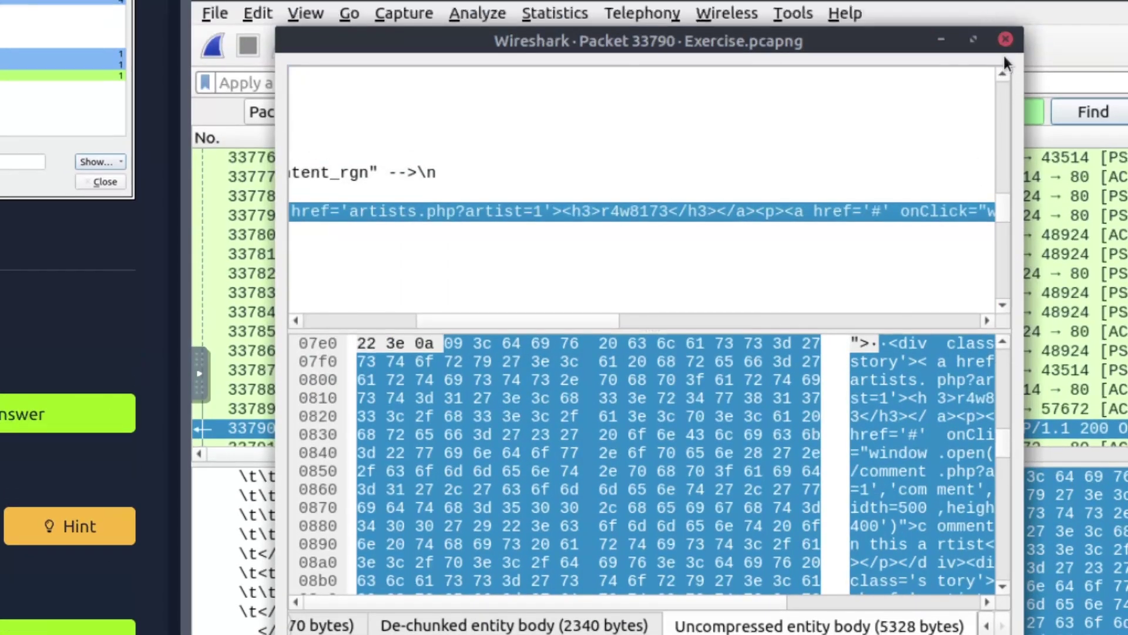
Close the packet 33790 window and go to packet 12 in Exercise.pcapng.
click(1006, 39)
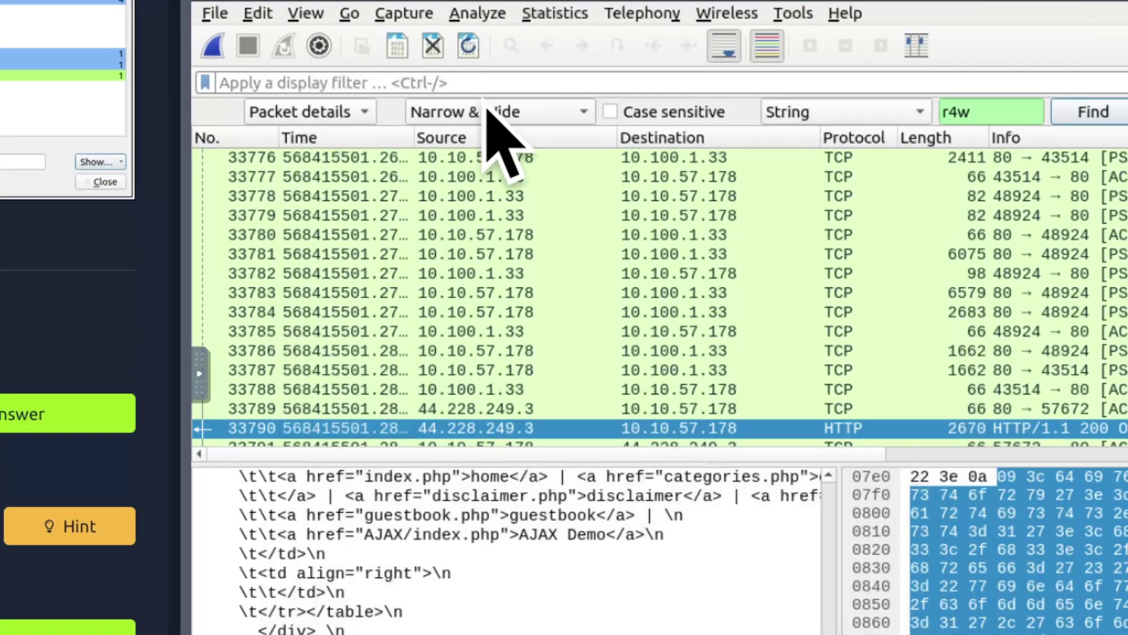
double_click(988, 114)
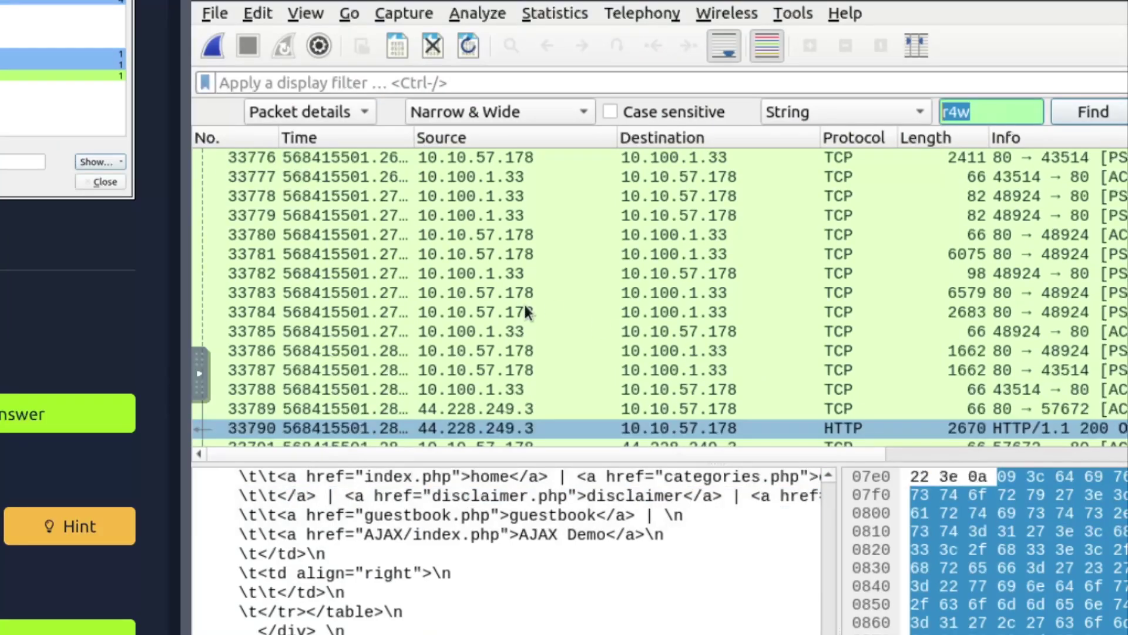
click(349, 13)
click(375, 37)
text(12)
key(Return)
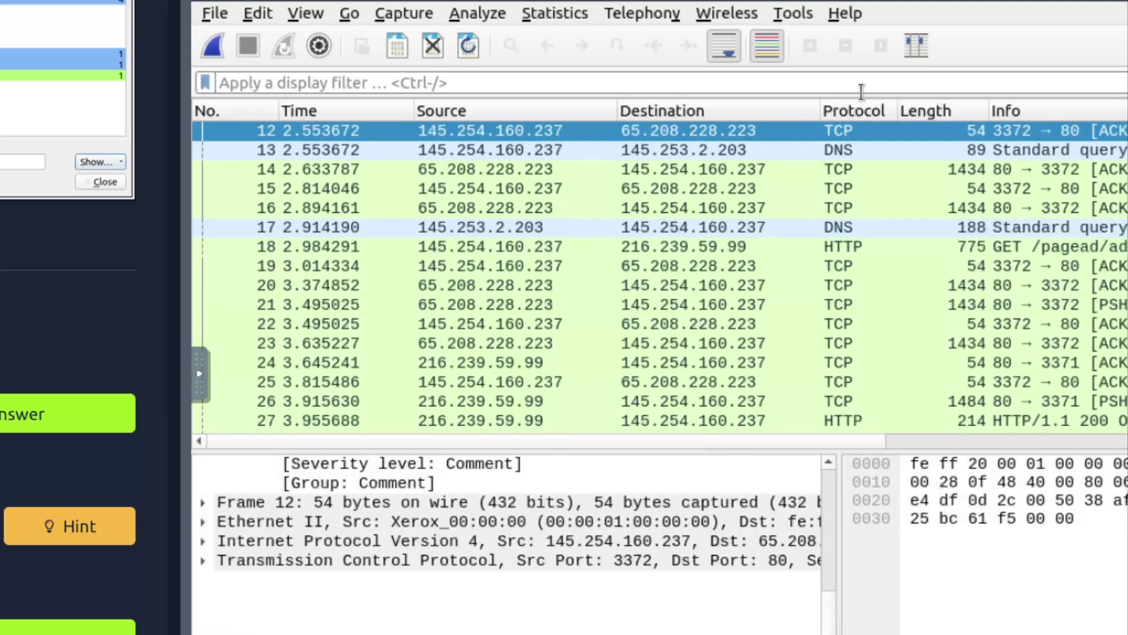
Open packet 12 in its own window and enlarge it to show more of the packet comments.
double_click(378, 132)
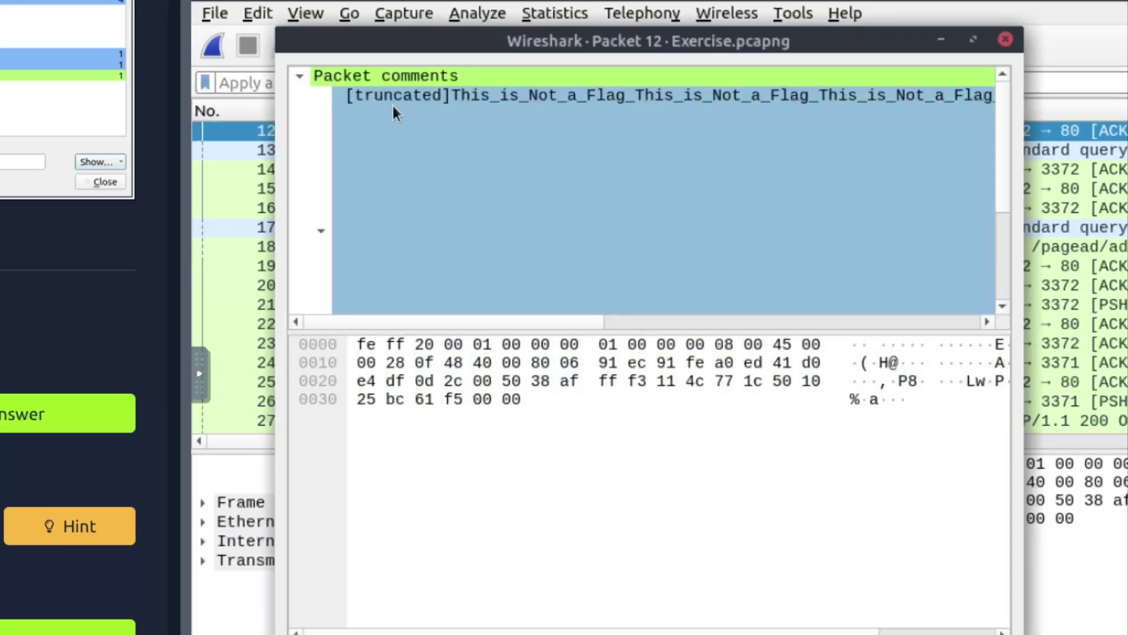
drag(577, 320, 92, 310)
drag(541, 223, 179, 255)
drag(1002, 154, 998, 235)
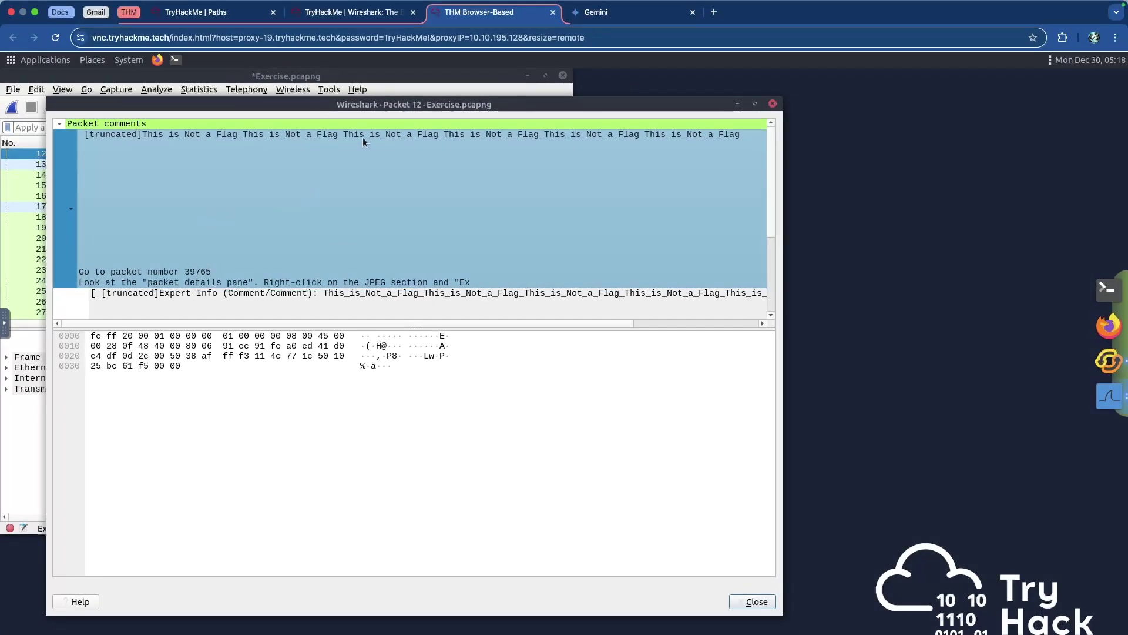
click(754, 104)
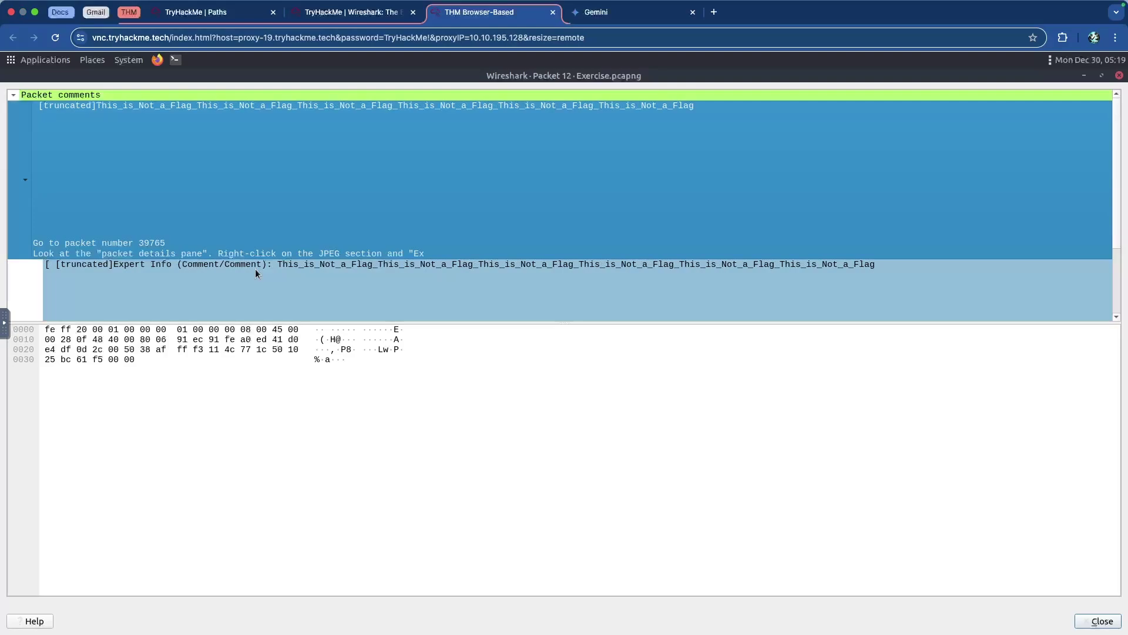
Read the packet 12 comment and its expert info for the instructions, and close the packet window.
scroll(255, 269, down, 2)
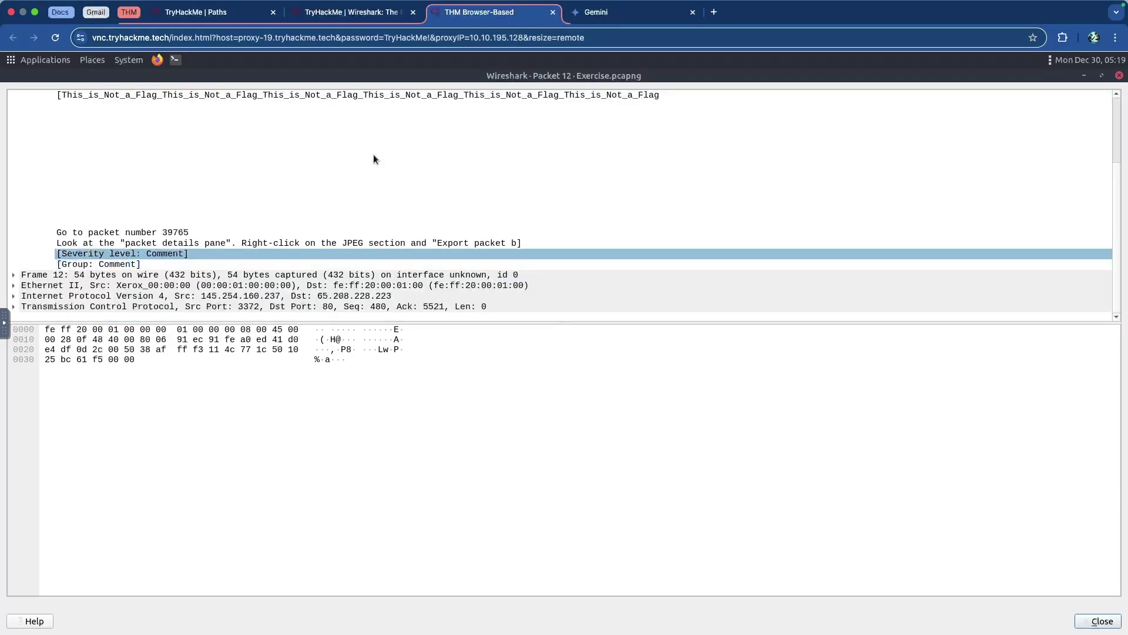
click(495, 243)
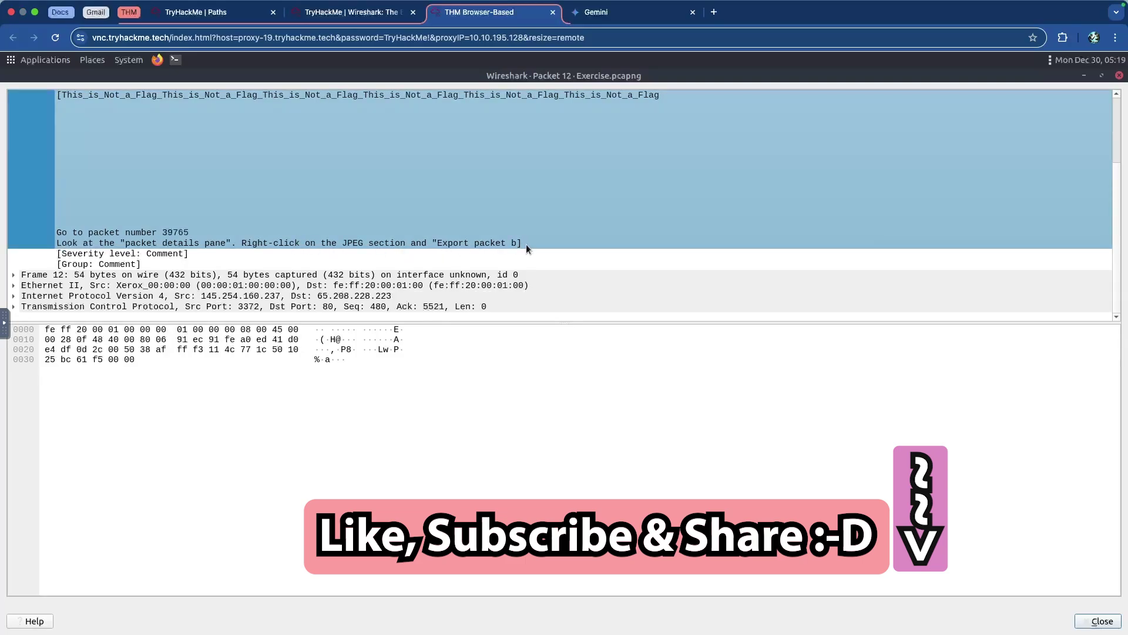
scroll(527, 245, up, 3)
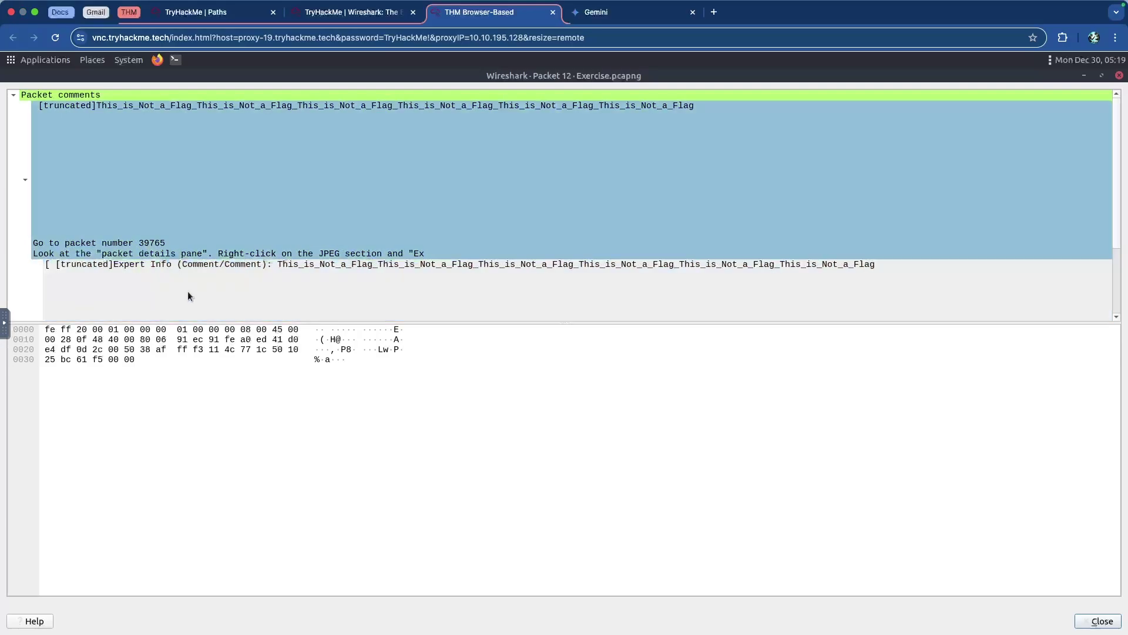
click(266, 298)
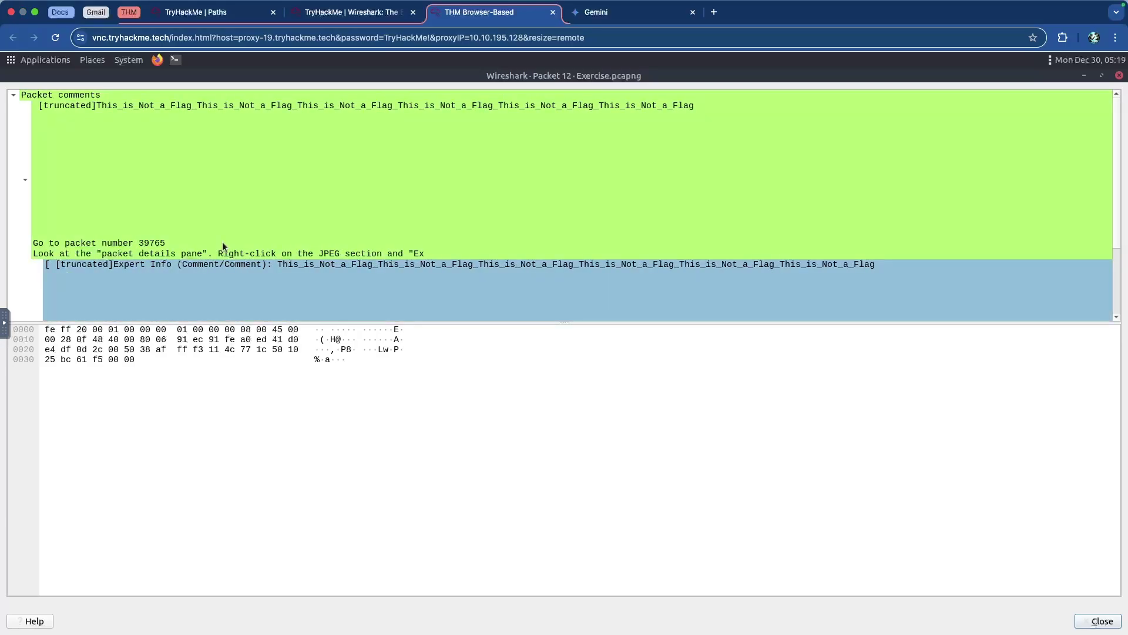
scroll(235, 258, down, 3)
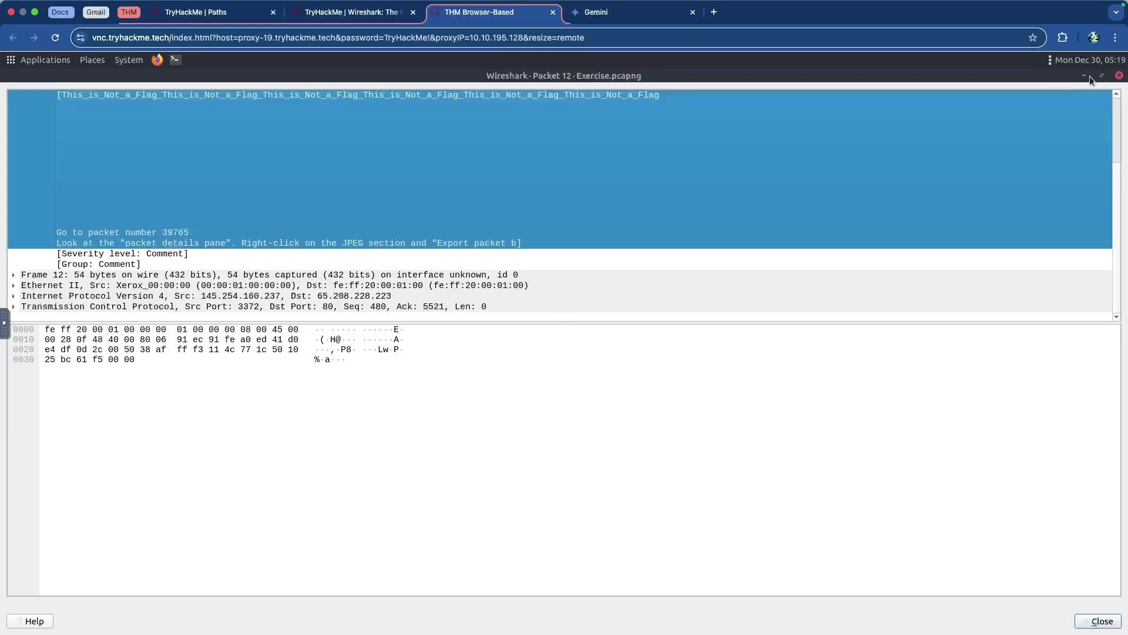
click(1118, 76)
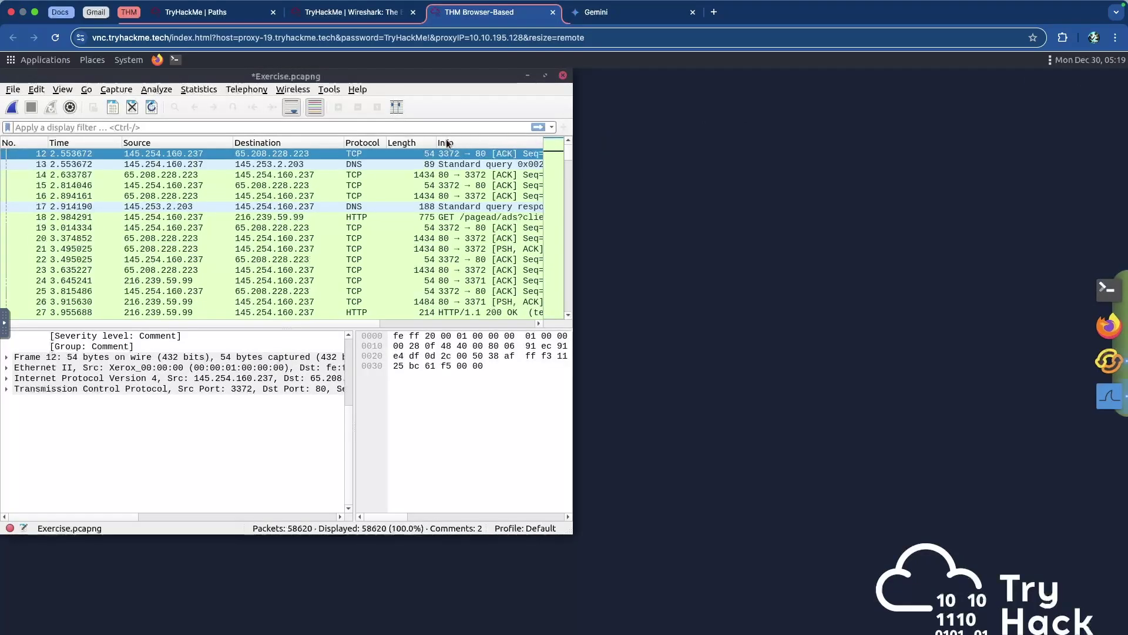
Go to packet 39765 and select it in the packet list.
click(87, 90)
click(103, 105)
text(39765)
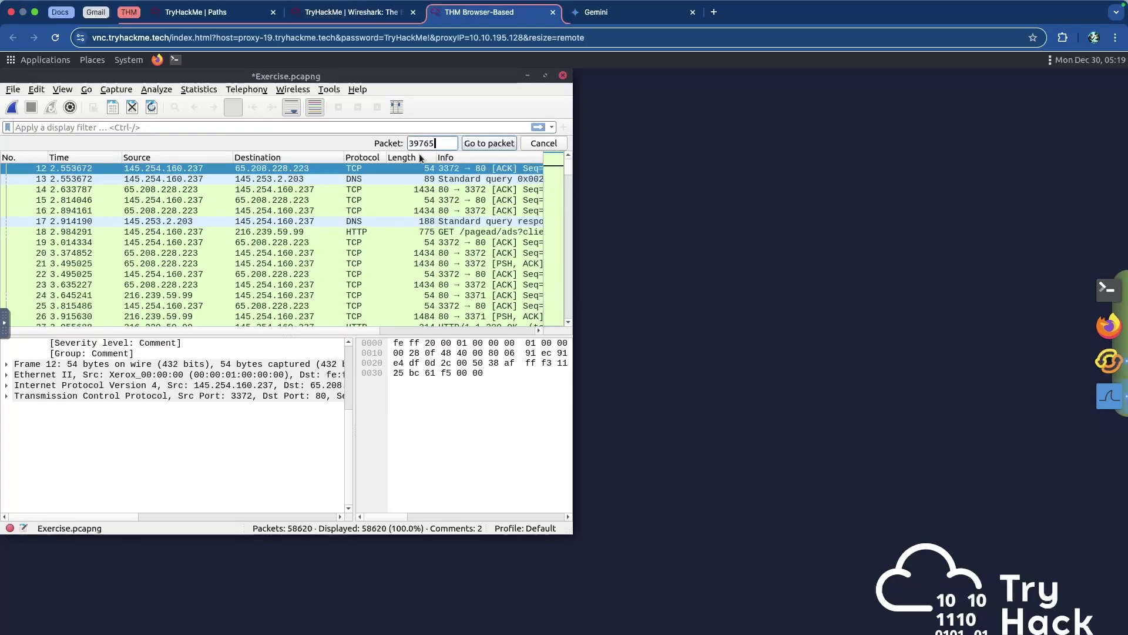
key(Return)
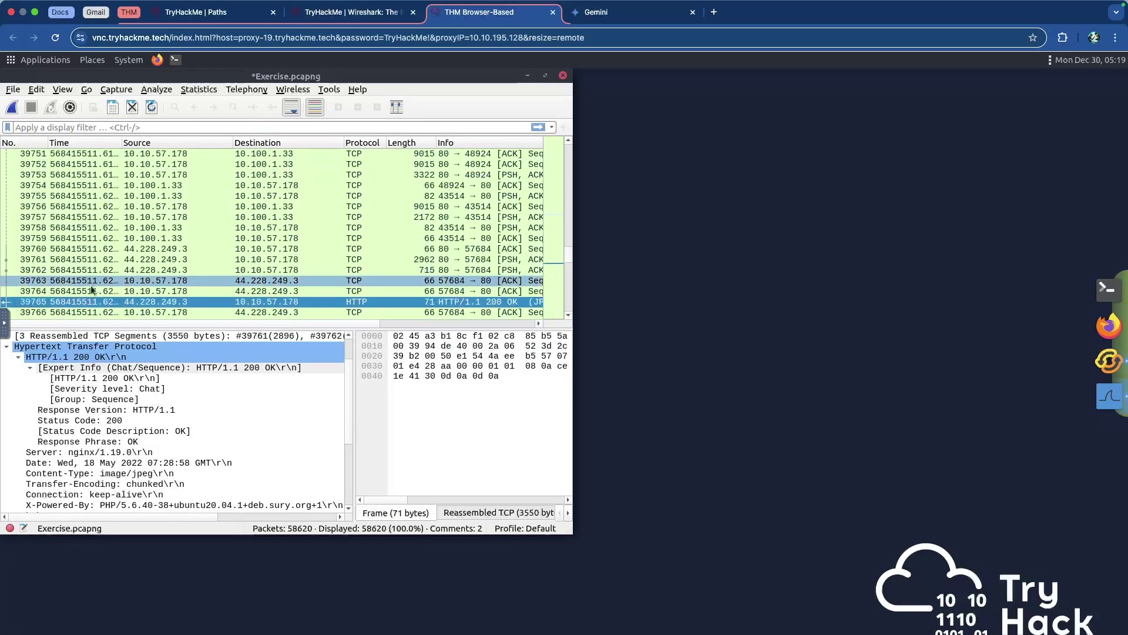
click(80, 304)
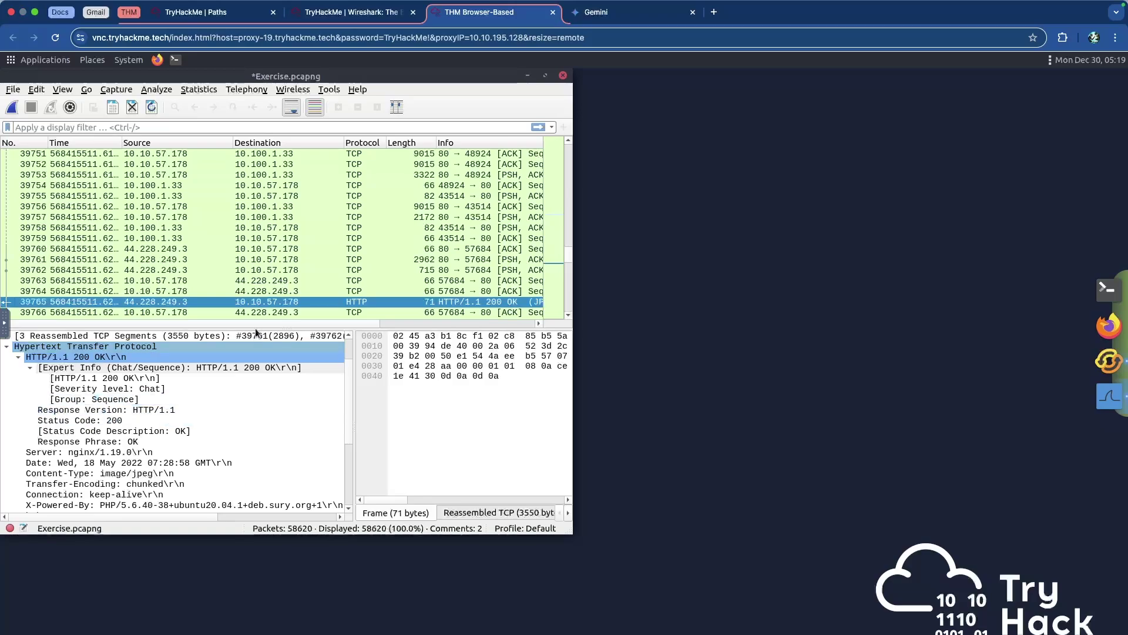
Uncover the desktop icons beside the Wireshark window and examine packet 39765's HTTP details for the JPEG section.
drag(259, 76, 334, 75)
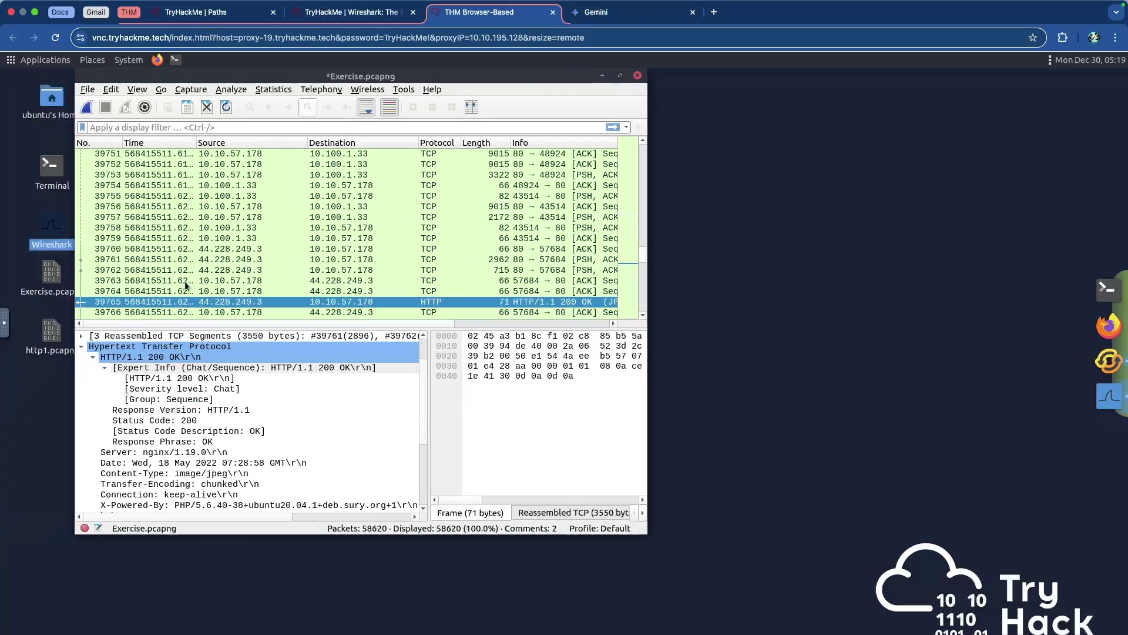
click(217, 378)
click(217, 368)
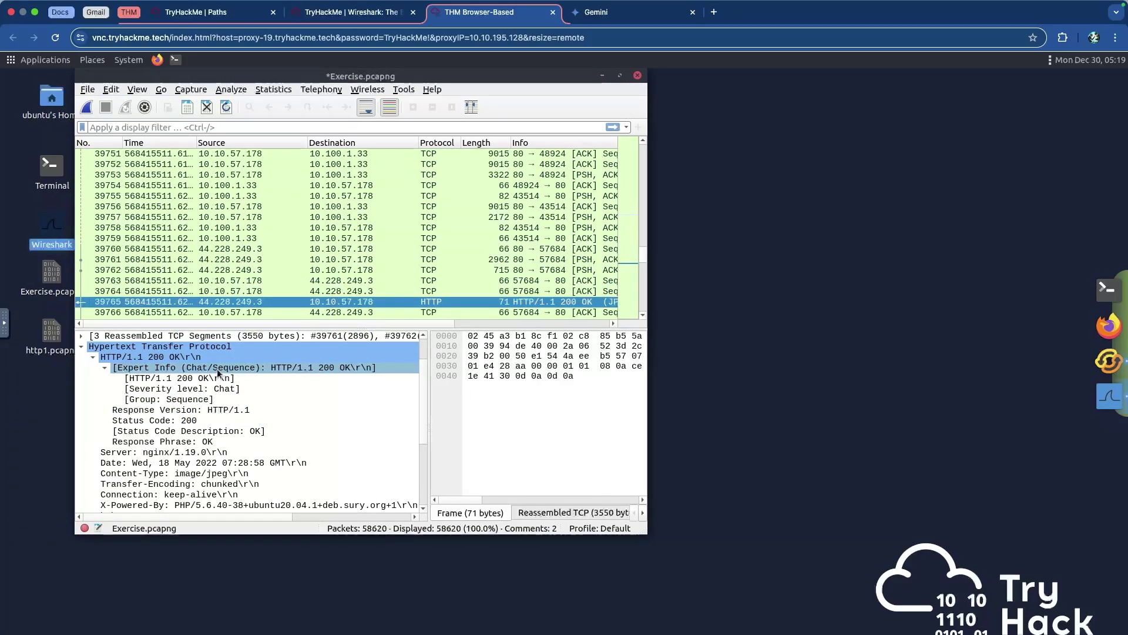
click(241, 401)
click(236, 430)
click(299, 452)
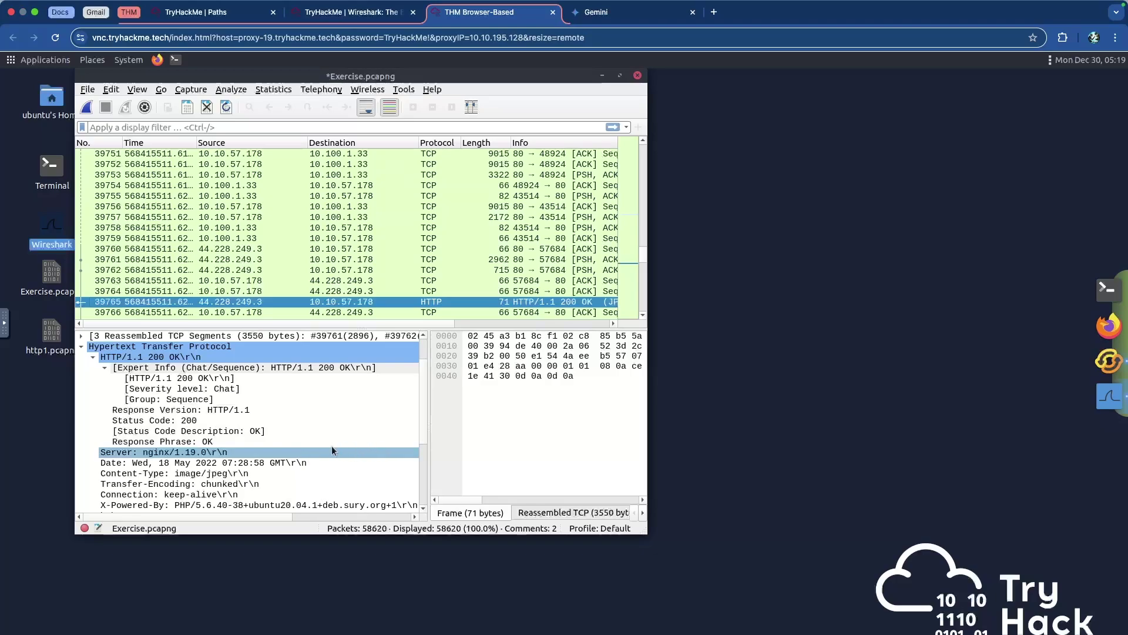
scroll(311, 448, down, 2)
click(308, 450)
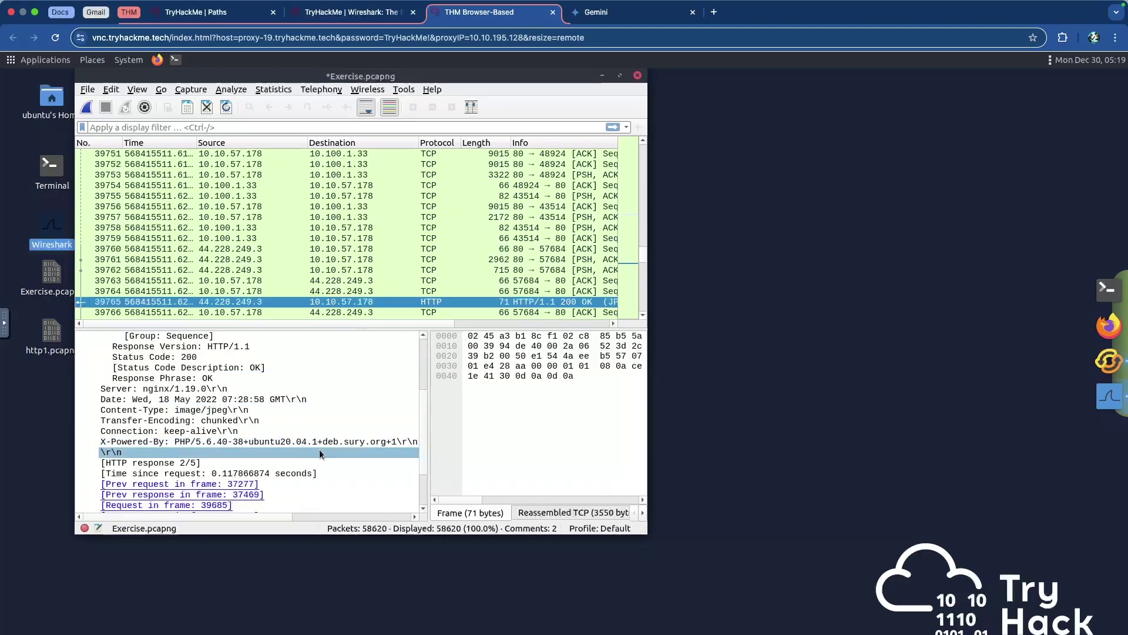
scroll(320, 451, down, 2)
Expand the JPEG File Interchange Format section of packet 39765 and look through its segments.
click(89, 506)
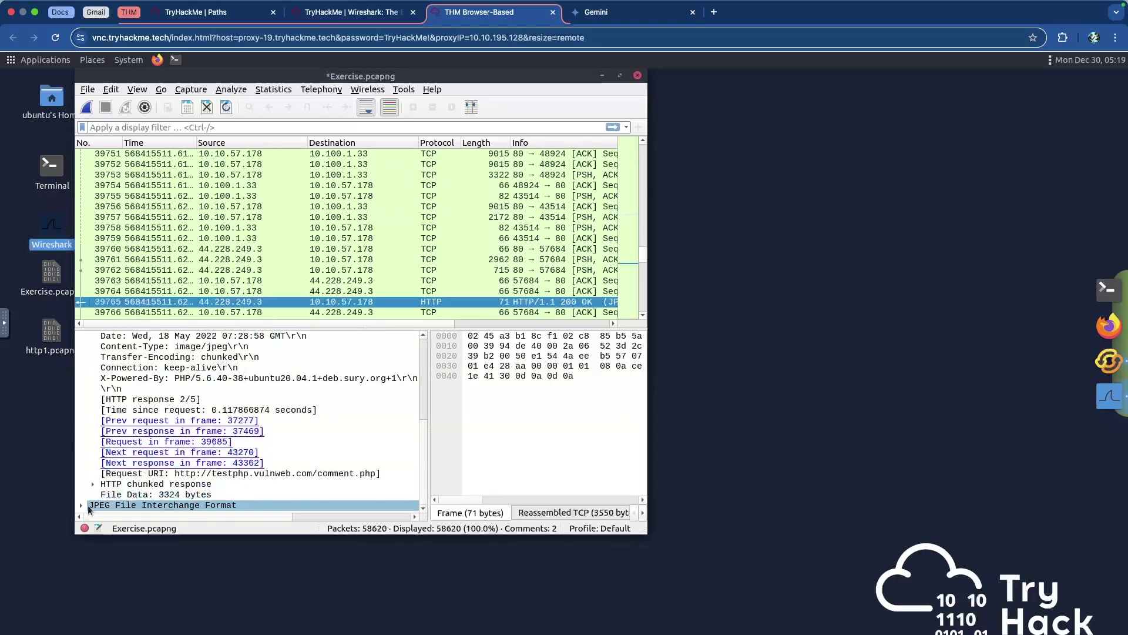
click(89, 507)
click(82, 506)
scroll(188, 474, down, 5)
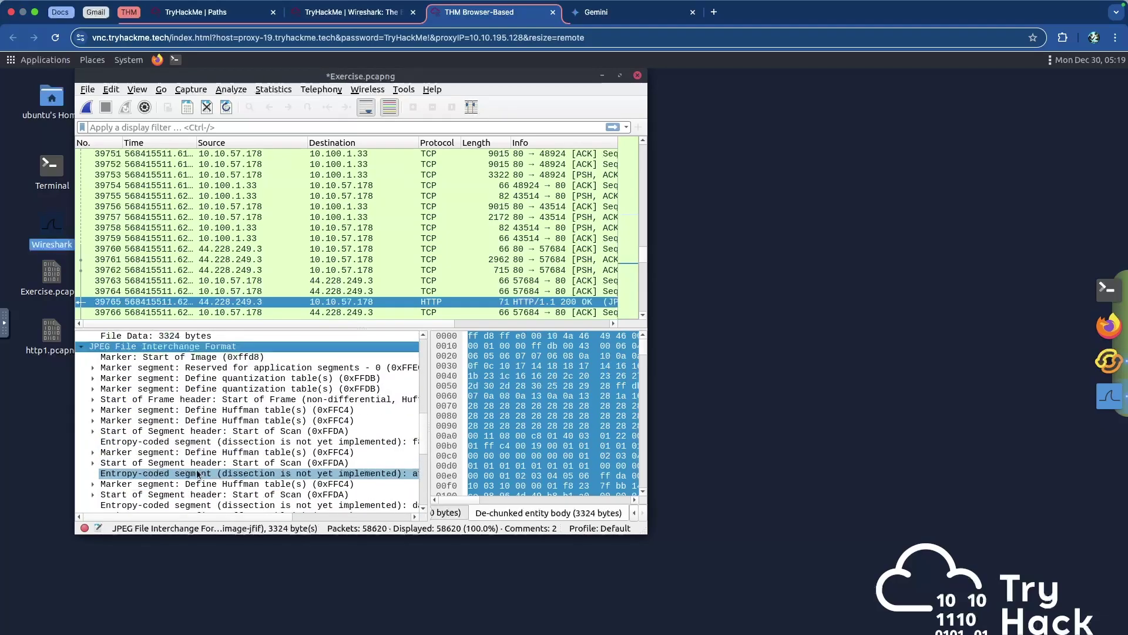
scroll(198, 474, up, 1)
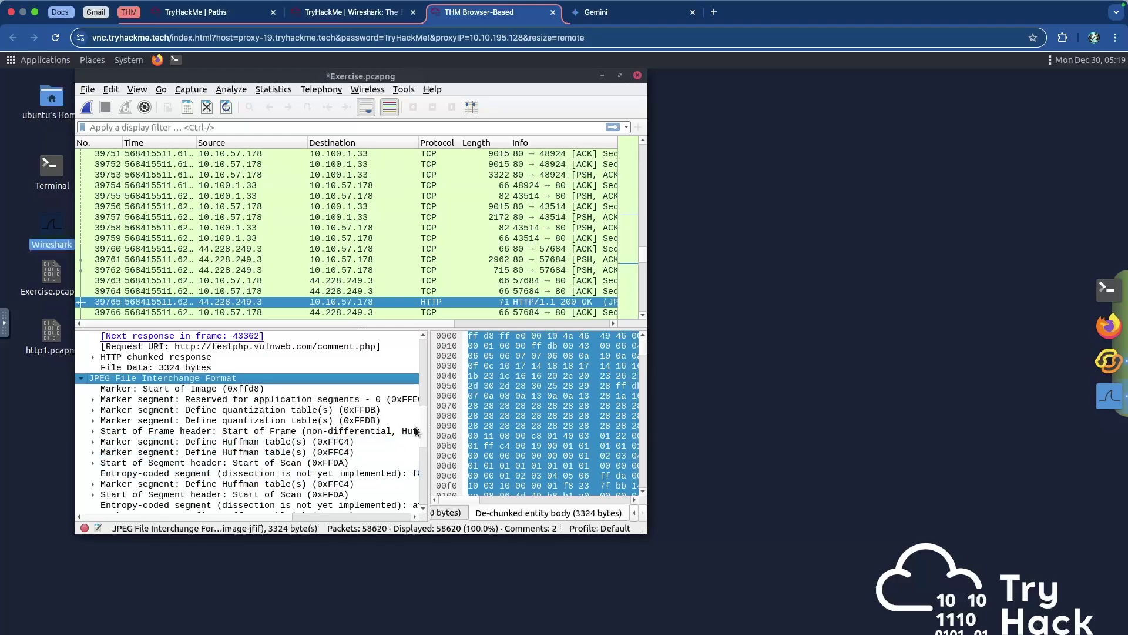
drag(424, 432, 420, 498)
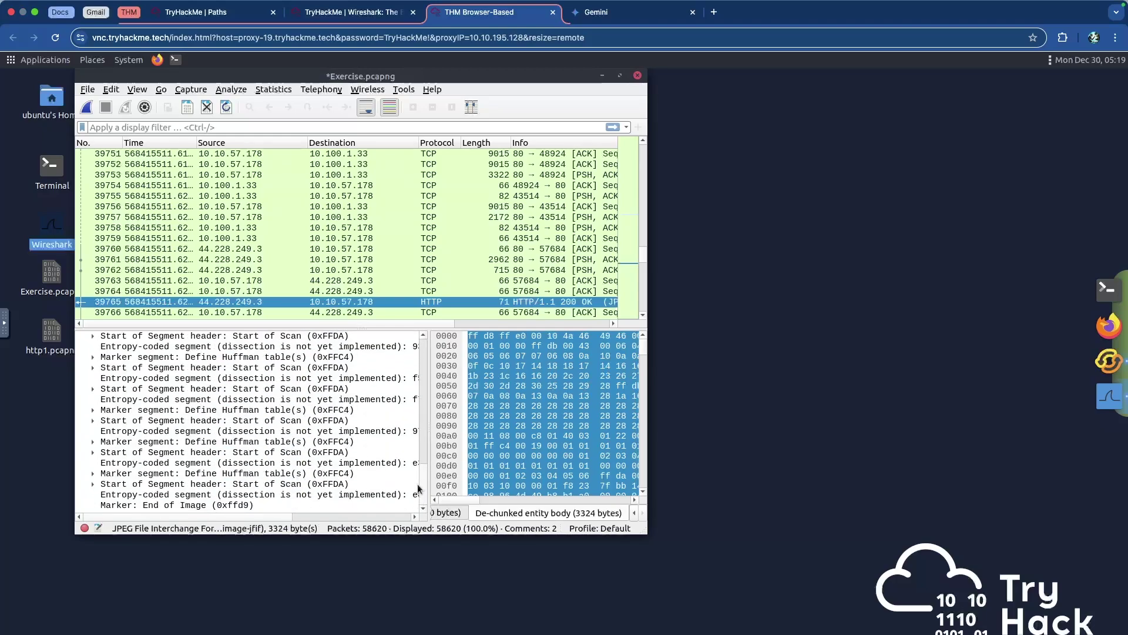
scroll(418, 480, up, 8)
drag(421, 415, 420, 417)
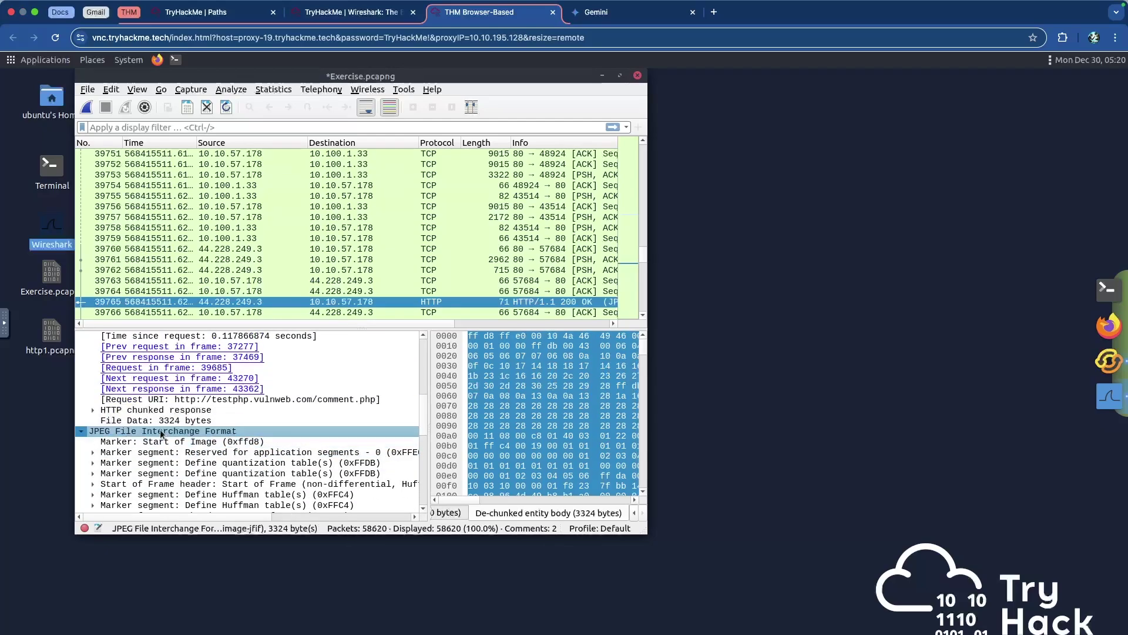
Export the packet bytes of the JPEG File Interchange Format section to the Desktop as raw data named "bytes".
right_click(160, 431)
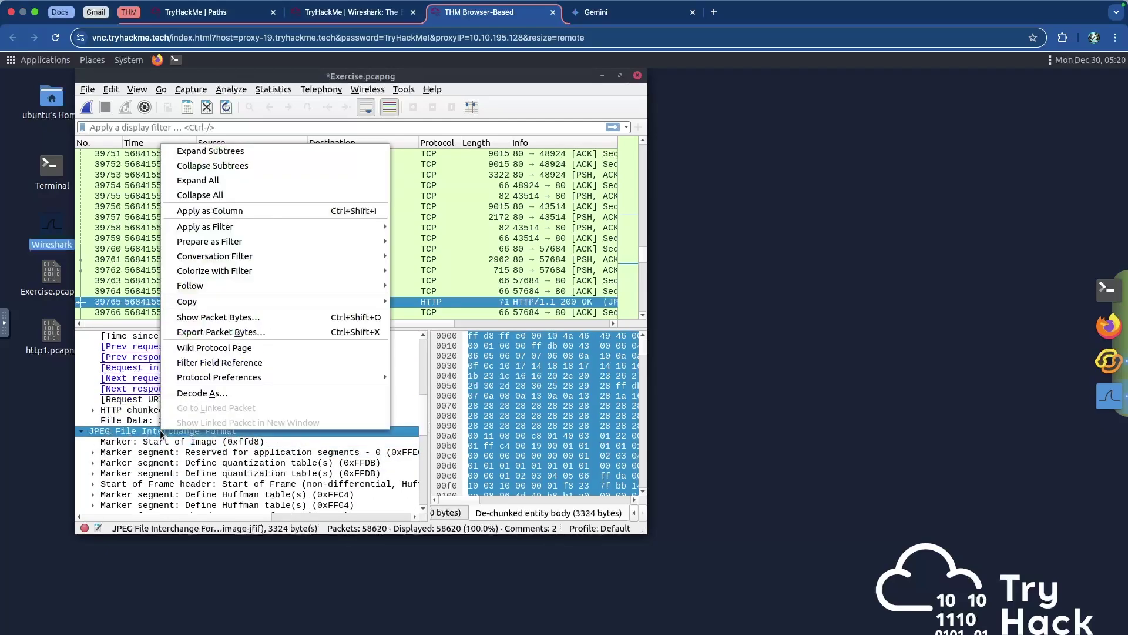
click(237, 334)
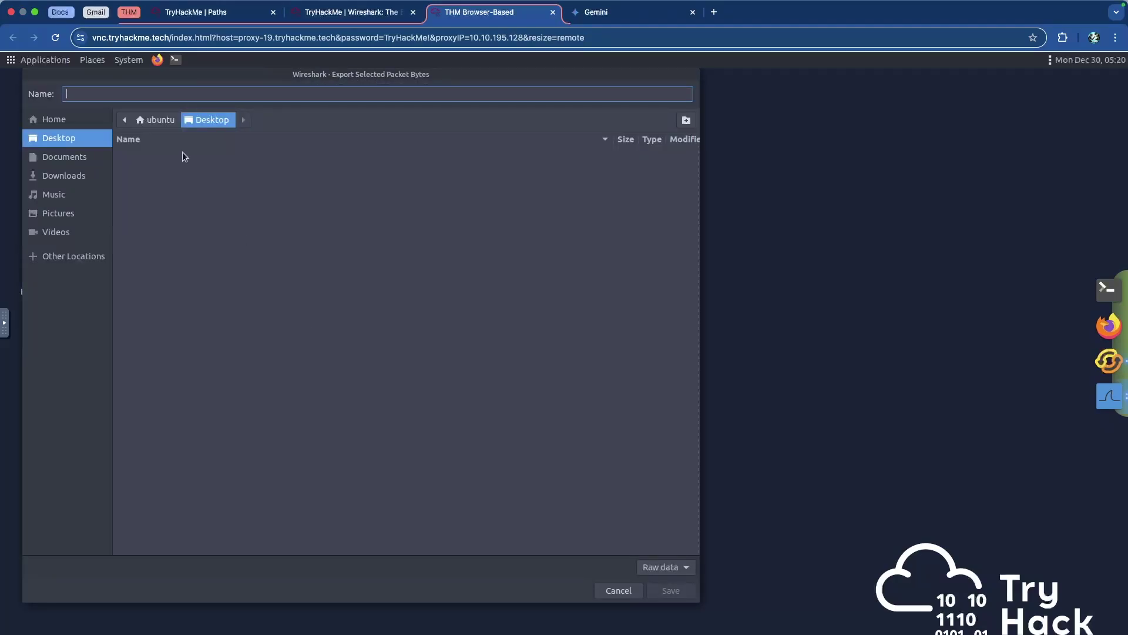
text(bytes)
click(670, 590)
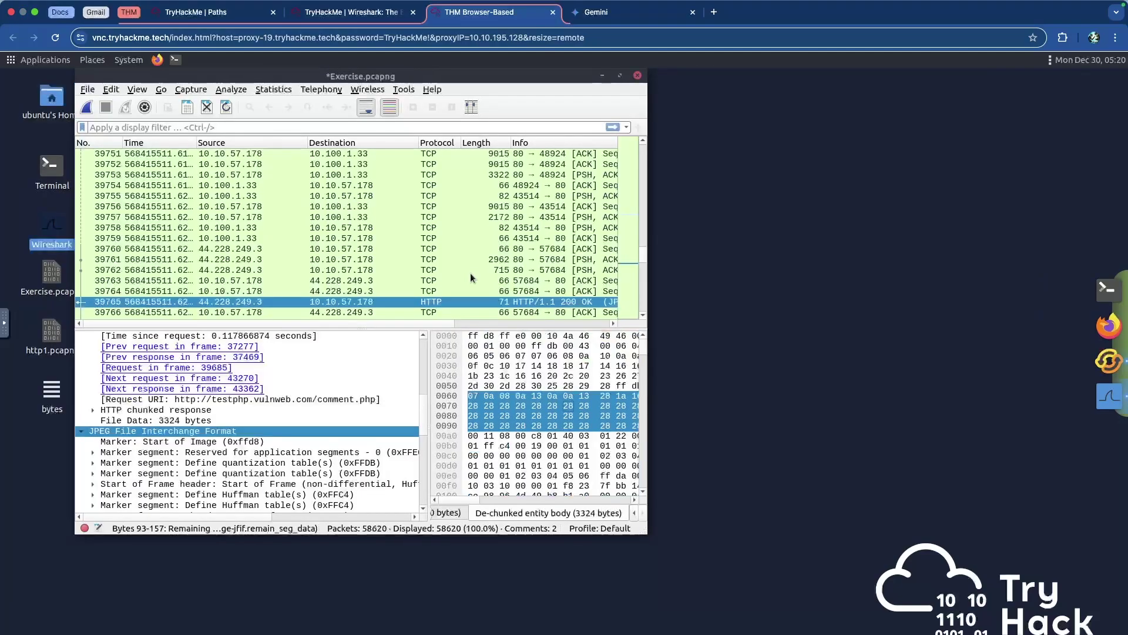
Open the exported bytes file from the desktop, view the image maximized, and close it.
drag(676, 76, 677, 76)
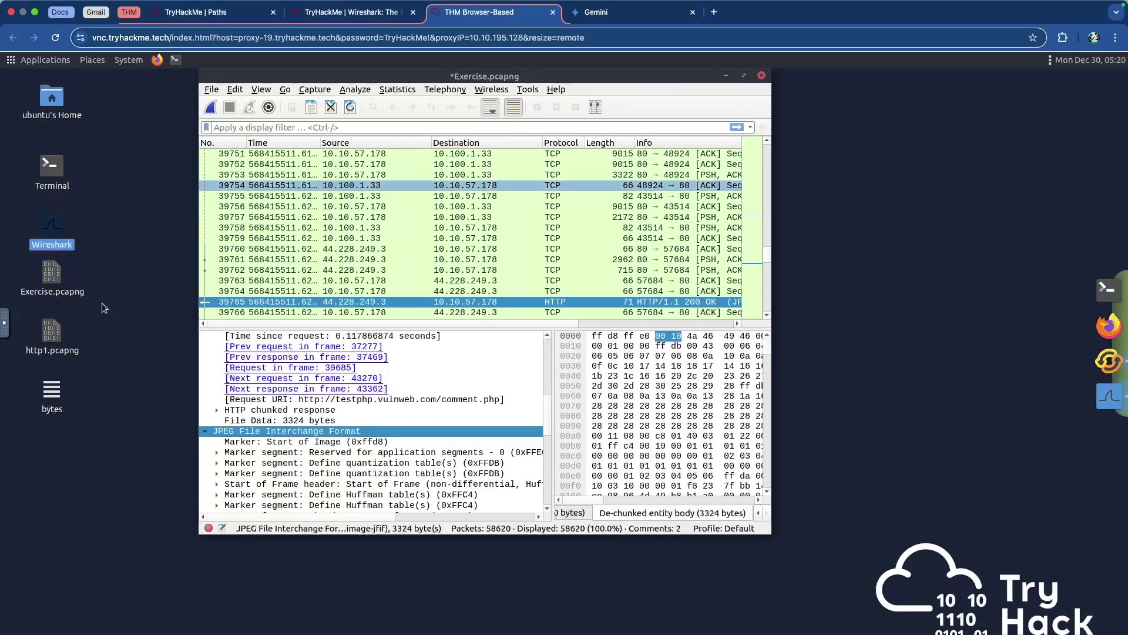
click(56, 395)
double_click(55, 391)
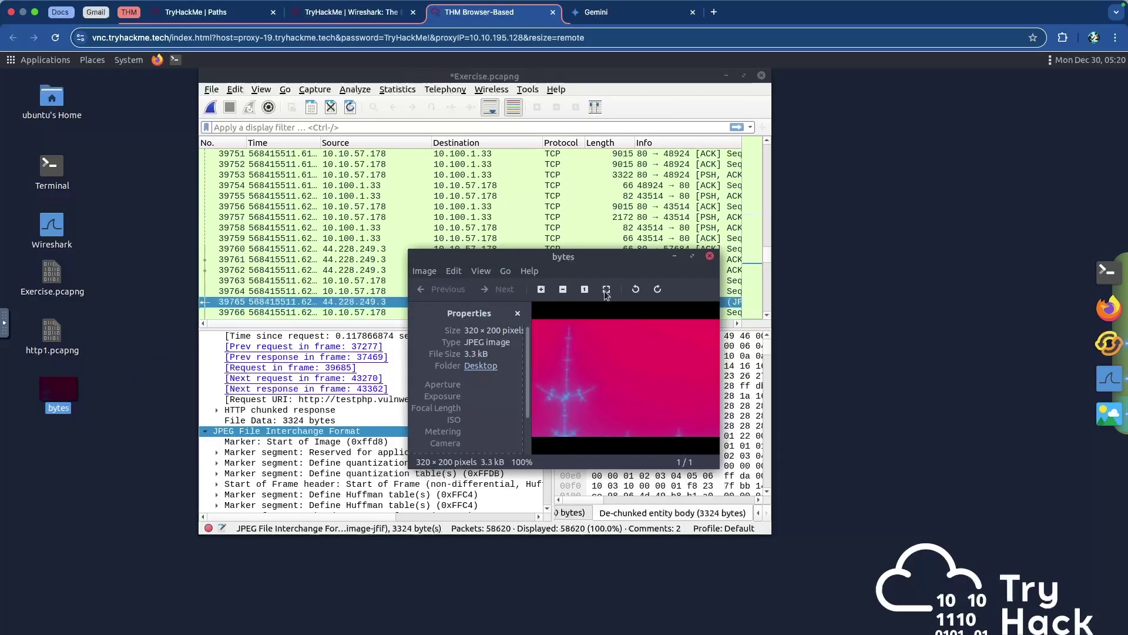
click(692, 257)
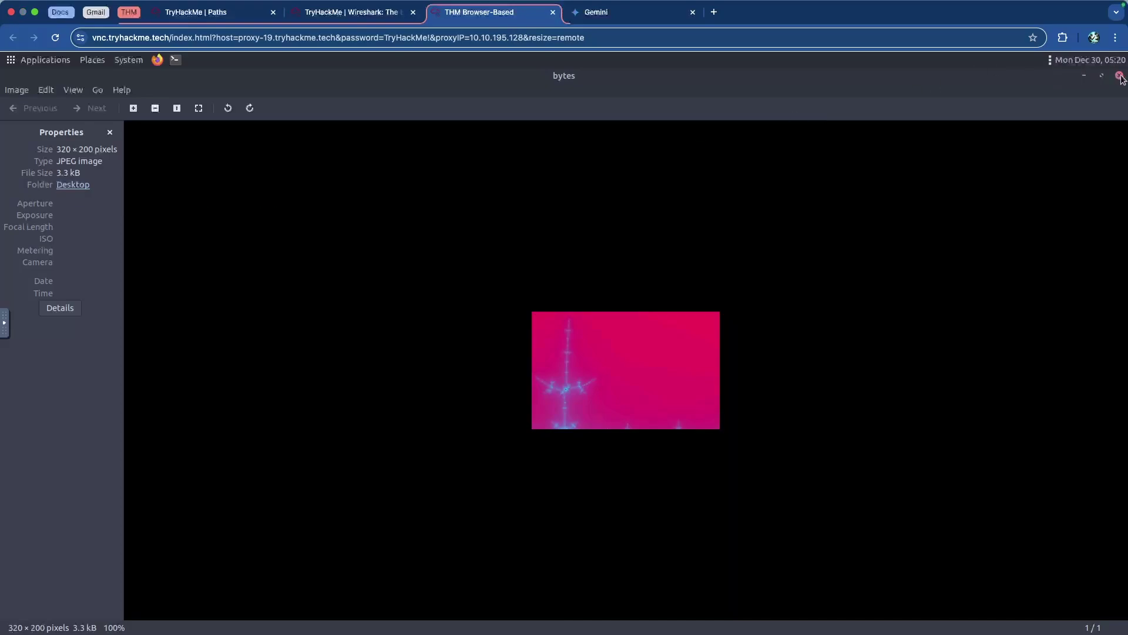
key(ctrl+w)
Check the packet 12 comments question on the TryHackMe room page, return to the virtual machine and maximize the Wireshark window.
click(352, 13)
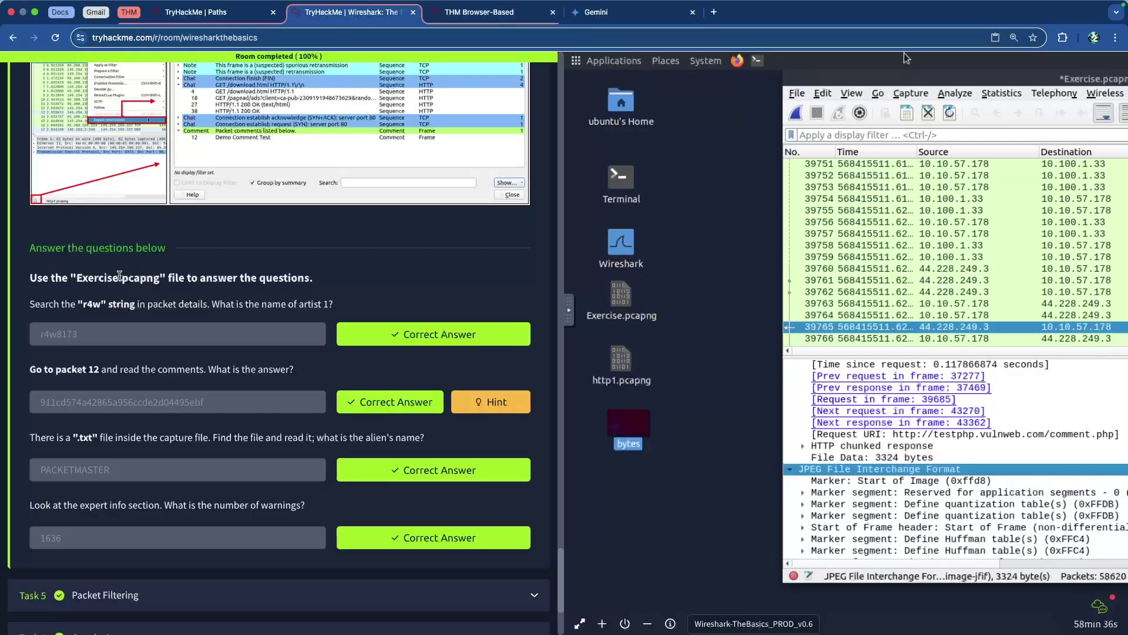
drag(141, 367, 318, 381)
click(232, 399)
drag(208, 405, 38, 401)
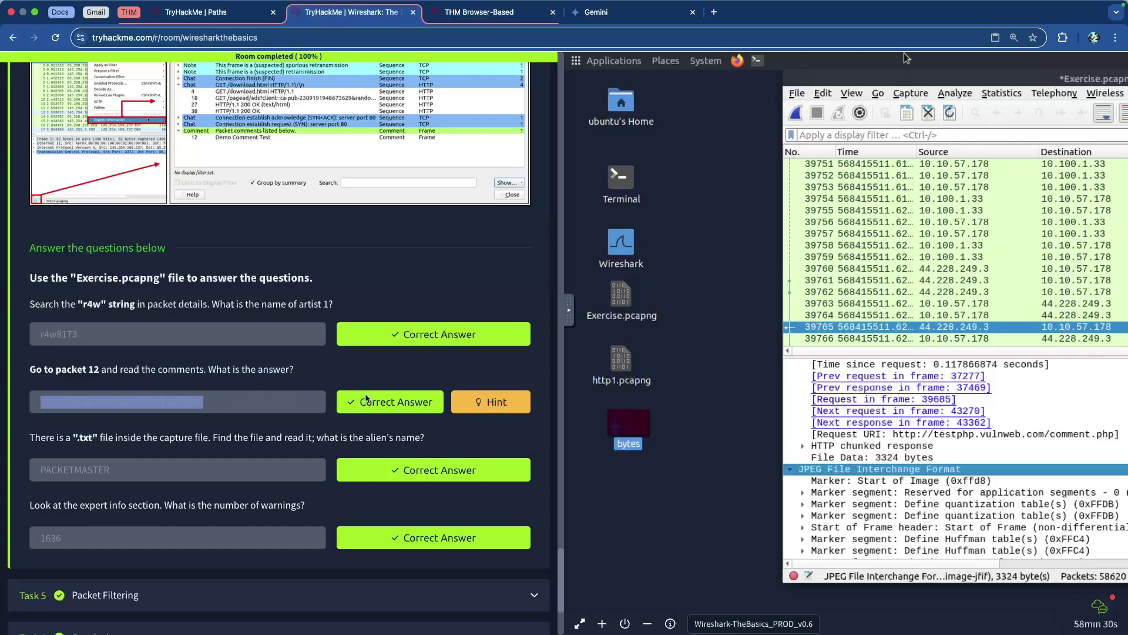
click(477, 12)
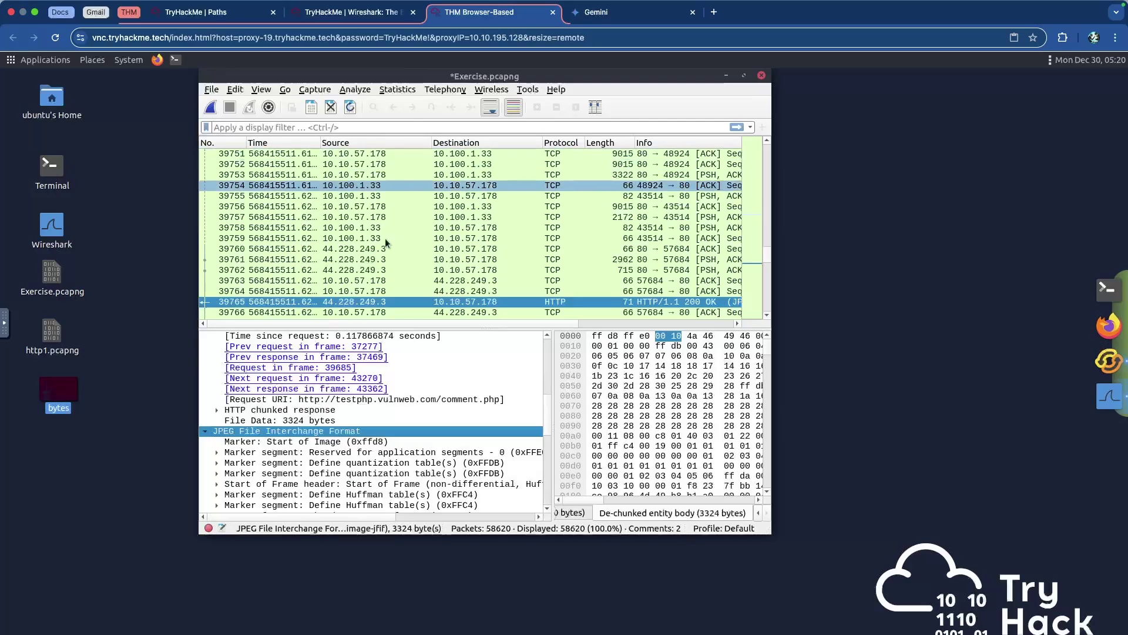
click(114, 414)
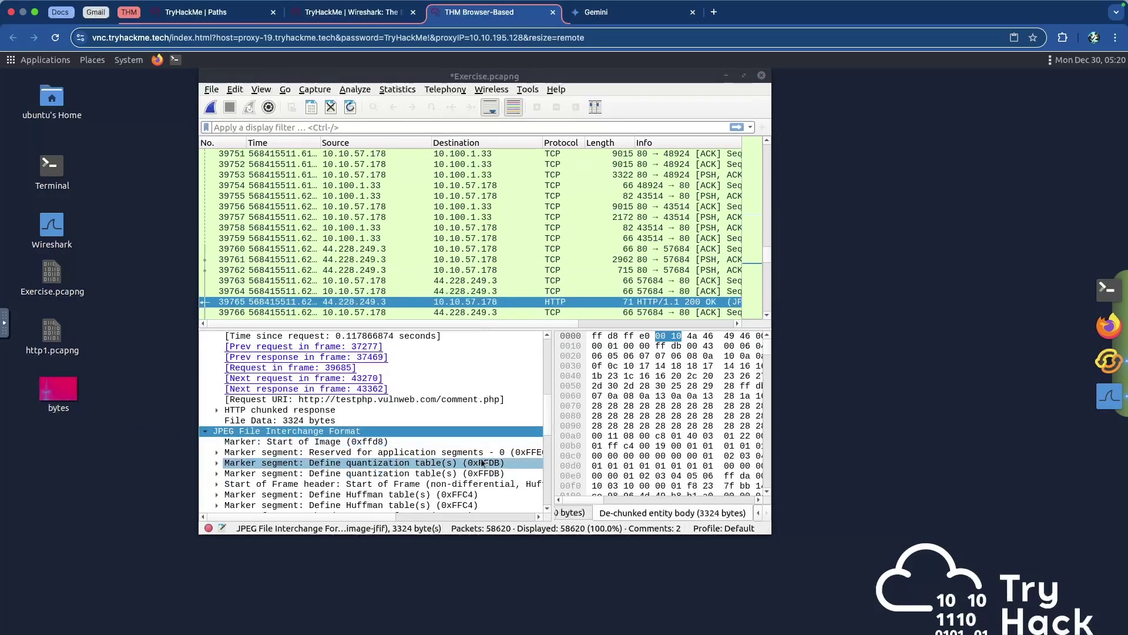
click(744, 76)
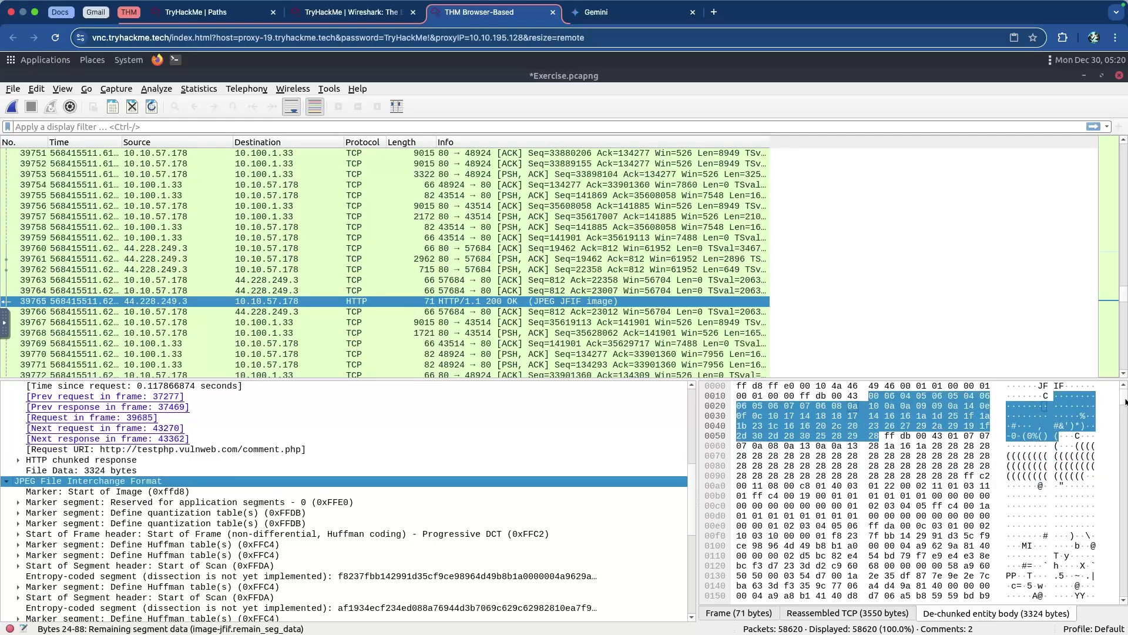
Open the hint for the packet 12 question on the TryHackMe room page, read it and close it.
key(ctrl+shift+Tab)
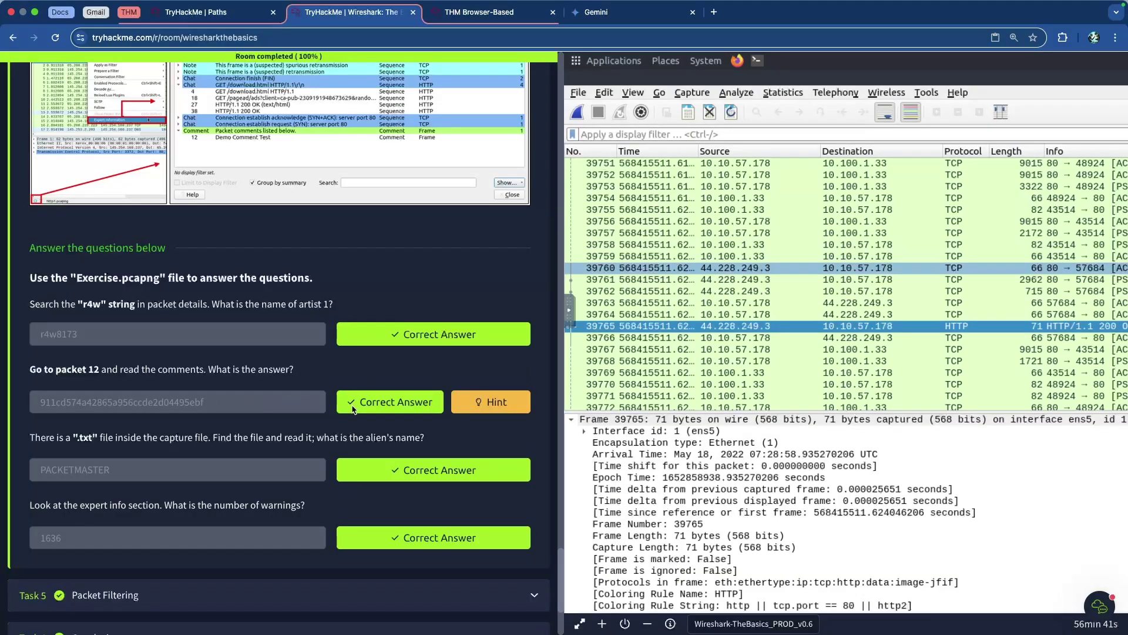
click(515, 400)
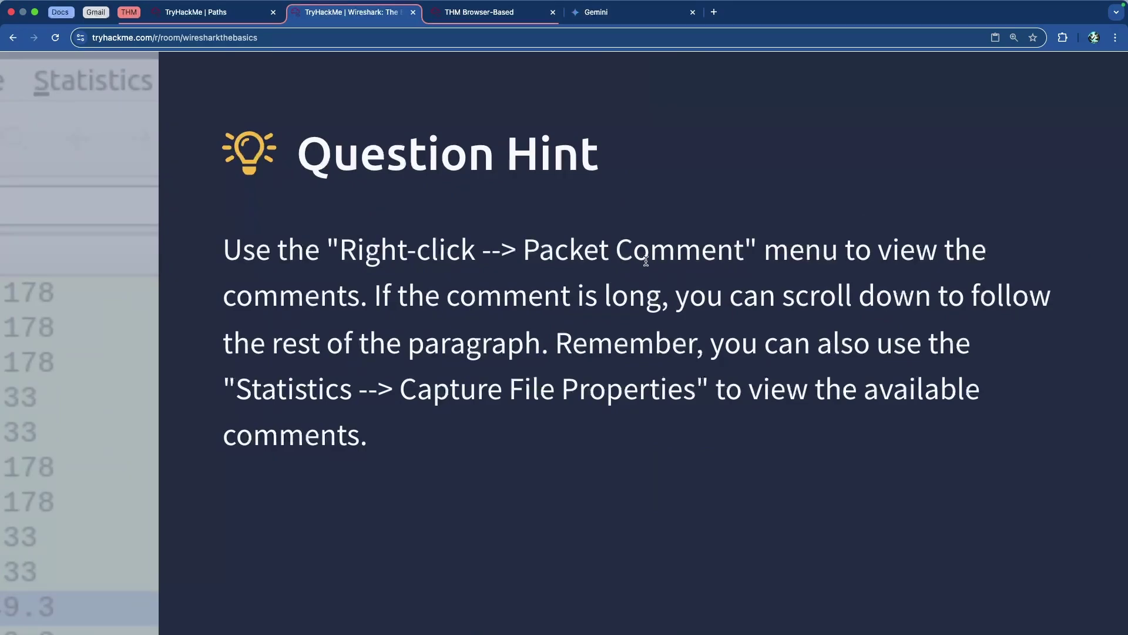
drag(937, 148, 948, 147)
drag(590, 244, 856, 258)
click(856, 259)
drag(373, 287, 744, 312)
click(746, 312)
drag(405, 347, 827, 382)
click(827, 382)
drag(252, 388, 593, 398)
click(593, 399)
scroll(289, 332, down, 5)
click(413, 270)
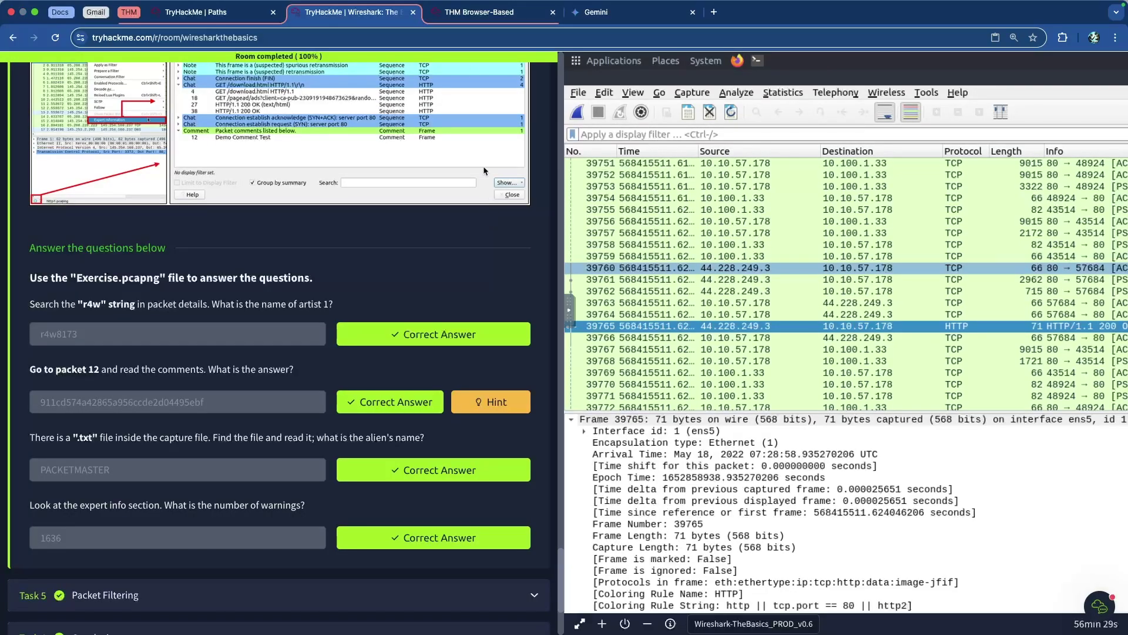
Return to the virtual machine, minimize Wireshark, and reopen the exported bytes image in a maximized viewer.
click(492, 14)
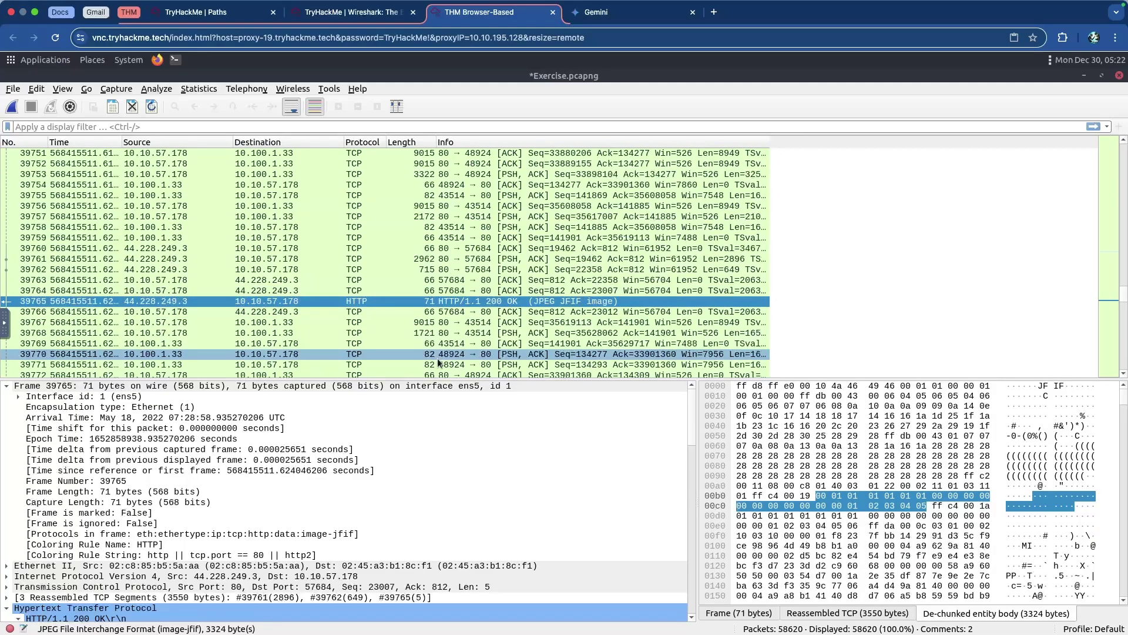
scroll(444, 362, down, 1)
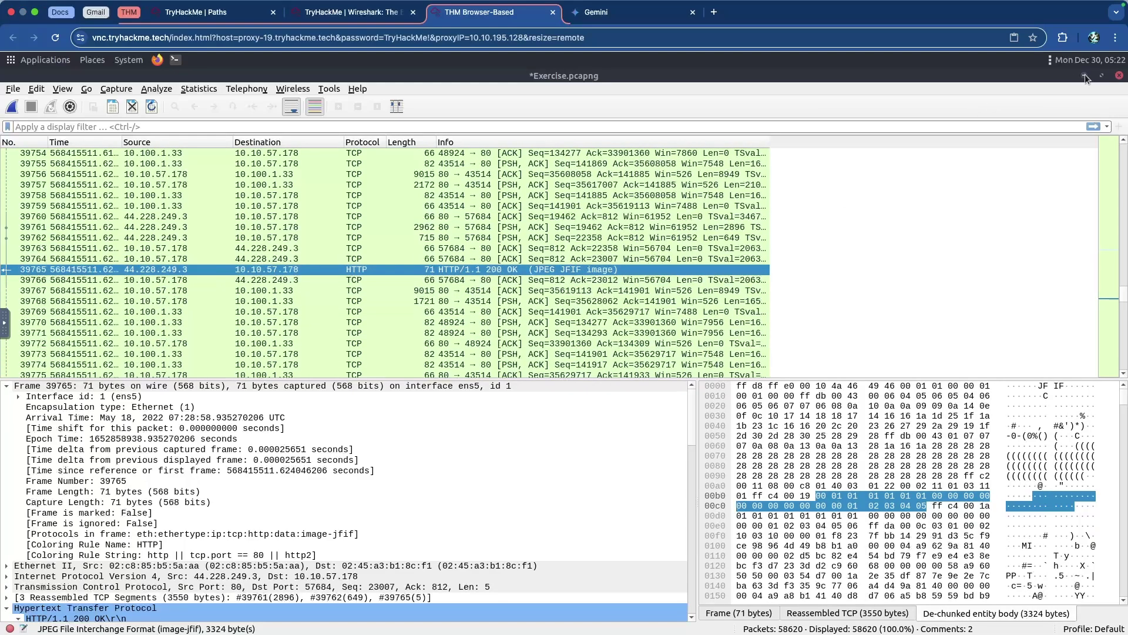
click(1085, 75)
double_click(64, 396)
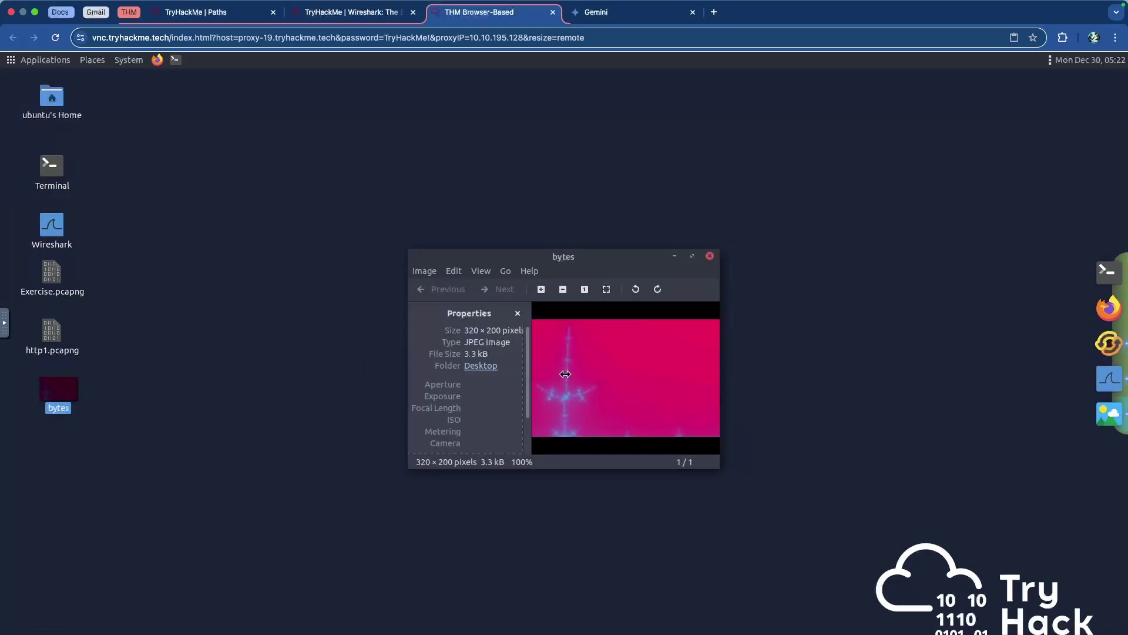
click(692, 258)
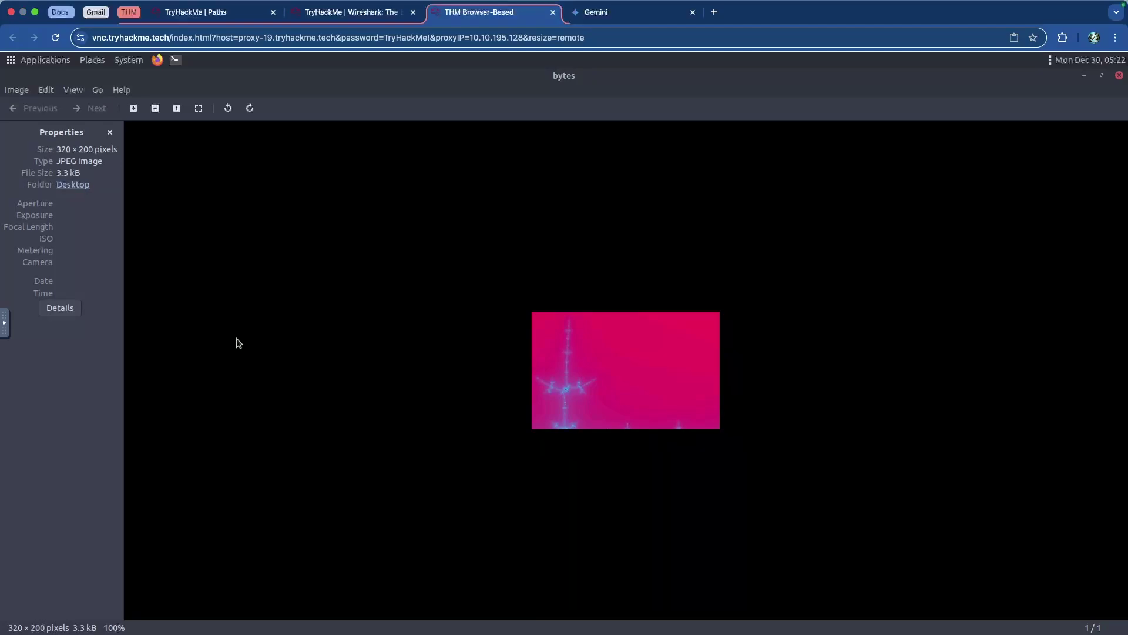
Inspect the bytes image's properties and details, and close the image viewer.
click(55, 311)
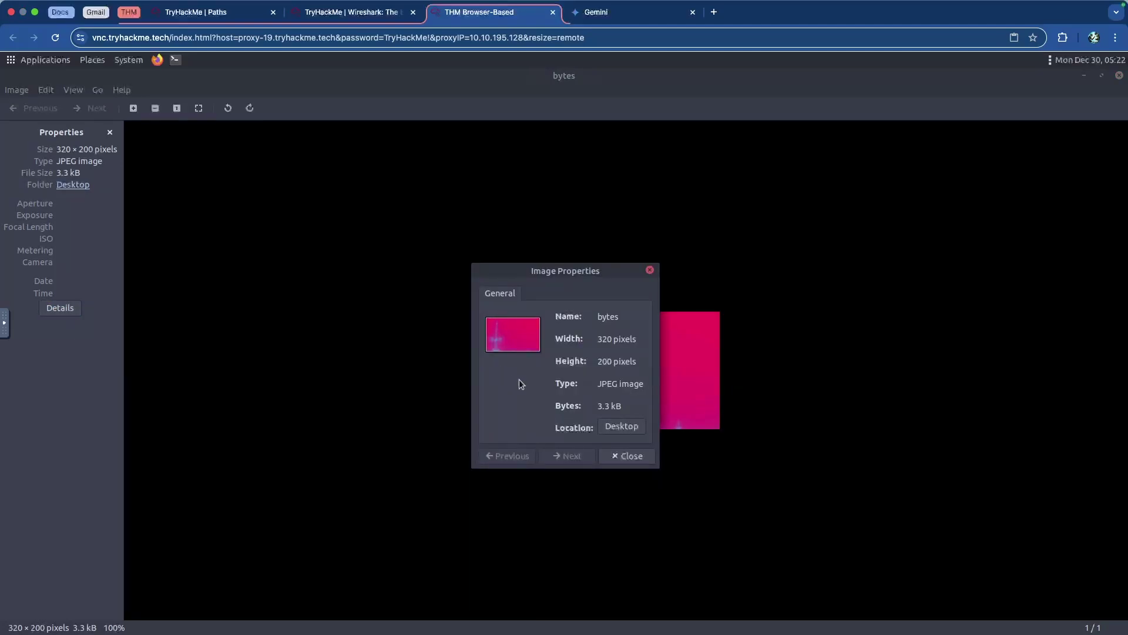
click(633, 457)
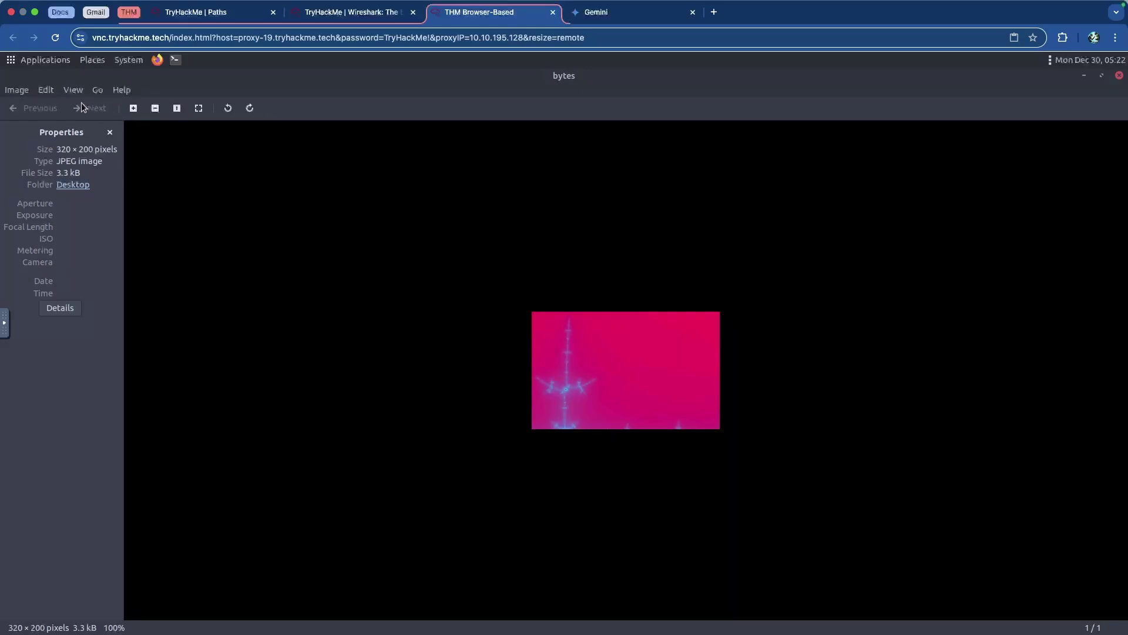
click(15, 92)
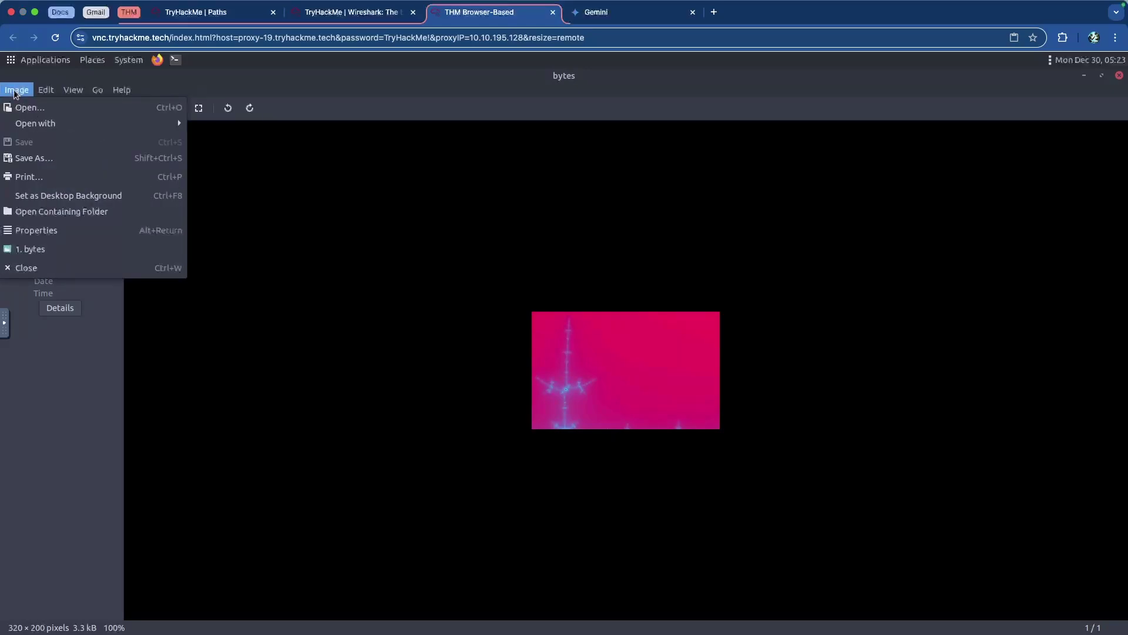
click(67, 232)
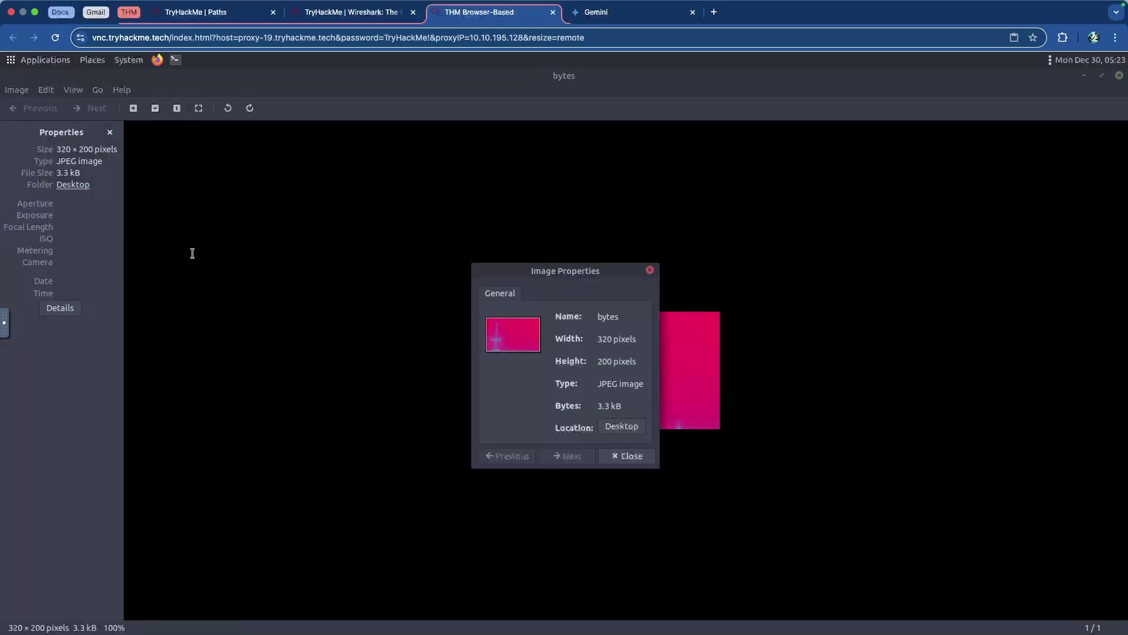
click(624, 456)
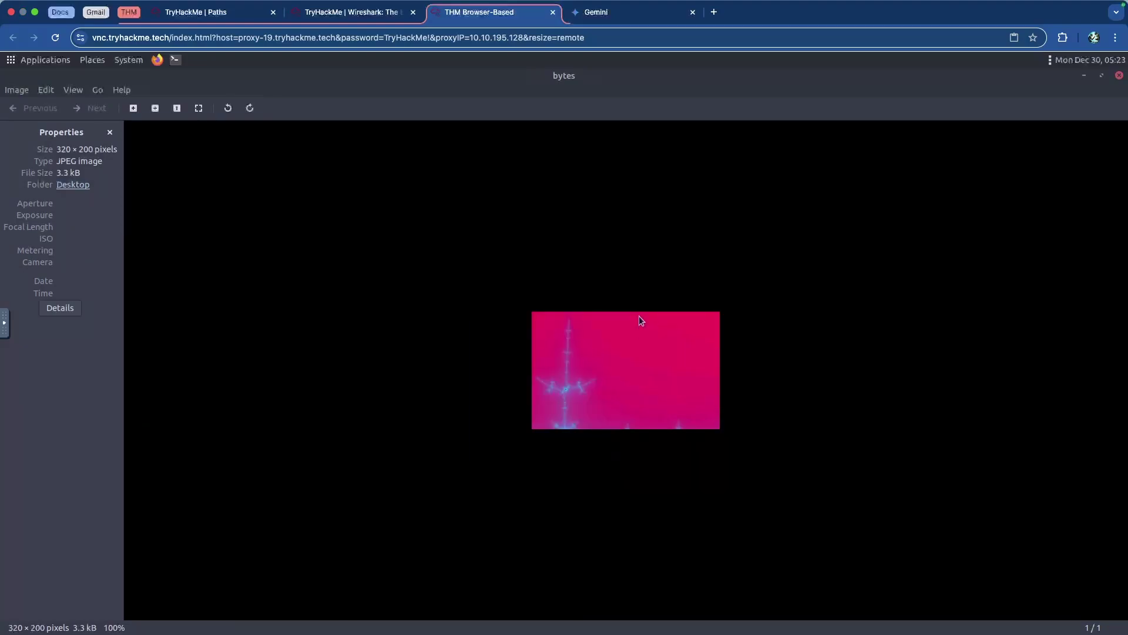
click(1119, 76)
Open a terminal, list the home directory's contents with ls and print the working directory with pwd.
click(175, 60)
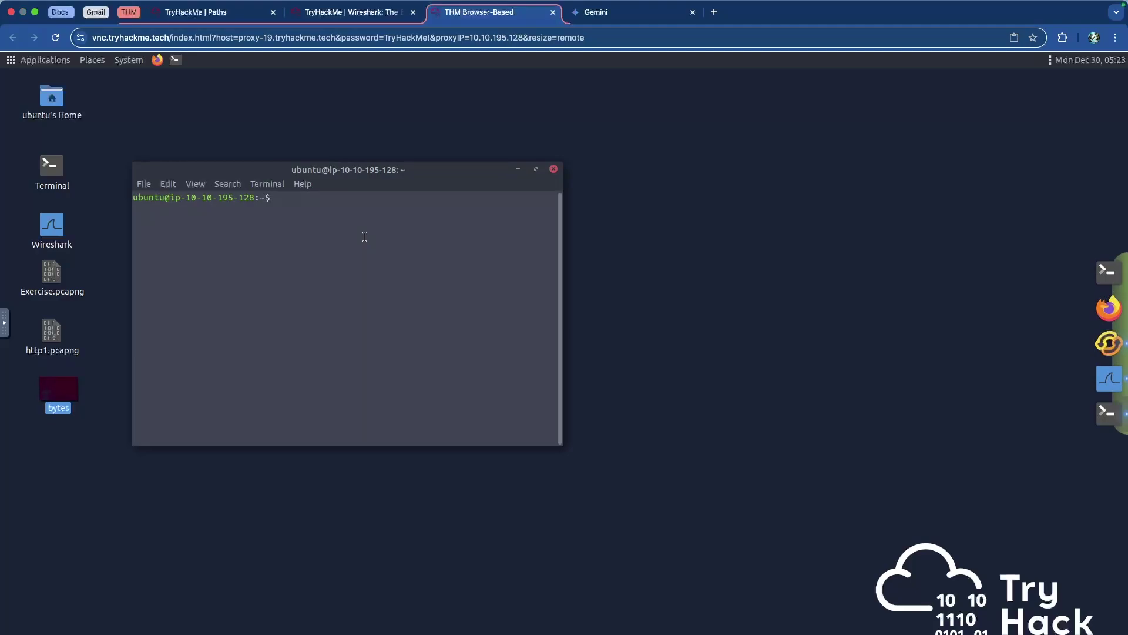
text(ls)
key(Return)
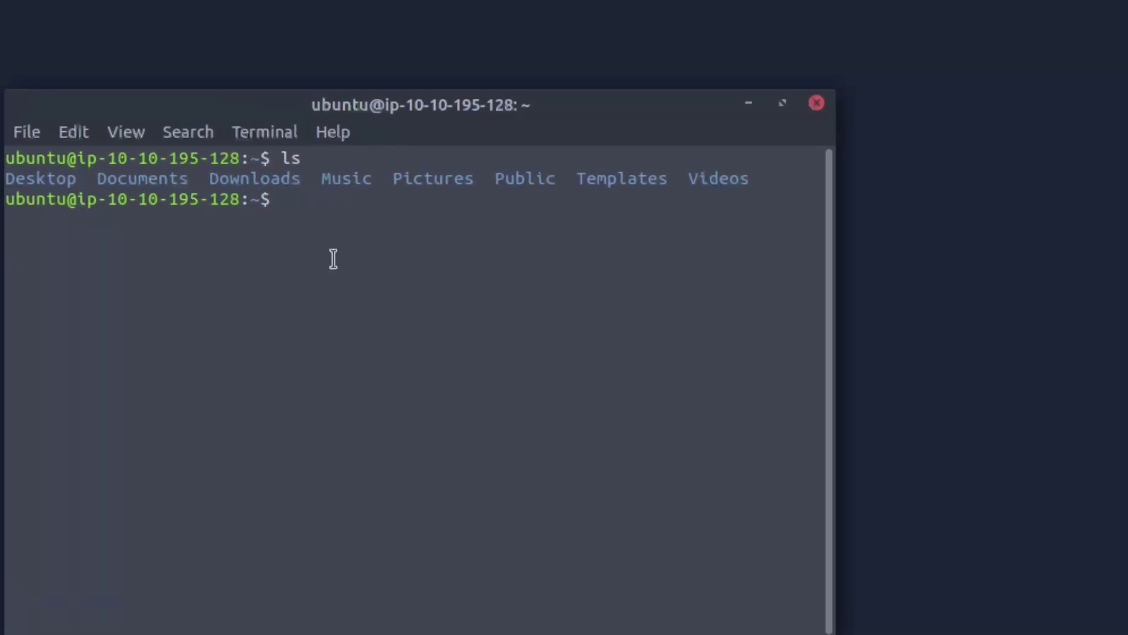
text(pwd)
key(Return)
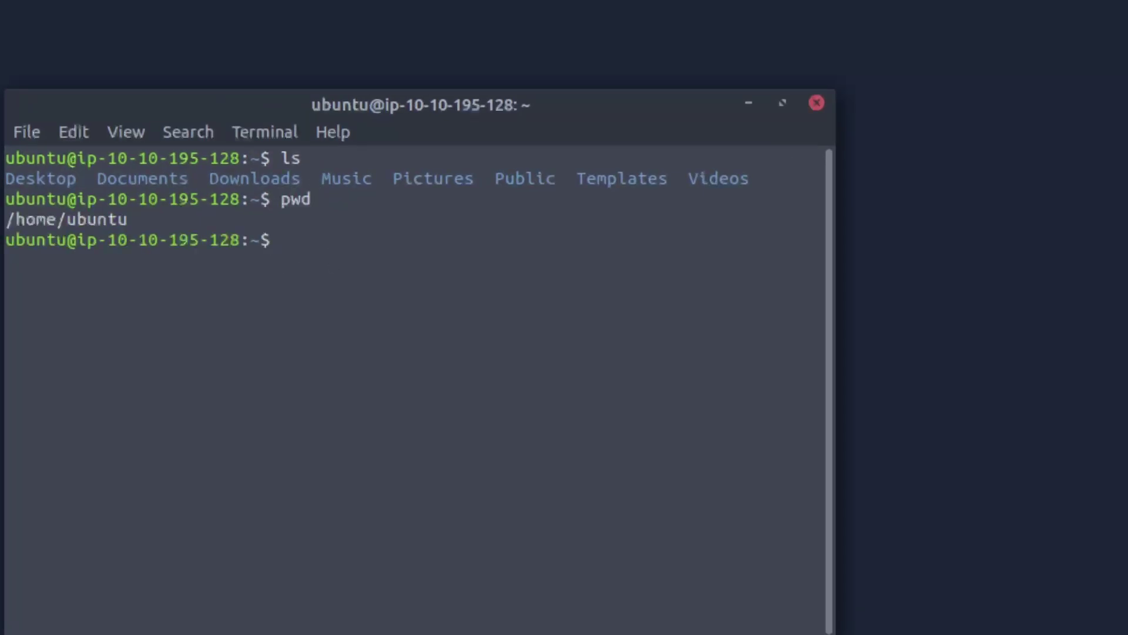
Change into the Desktop directory with cd Desktop and list its contents with ls.
text(cd Desktop)
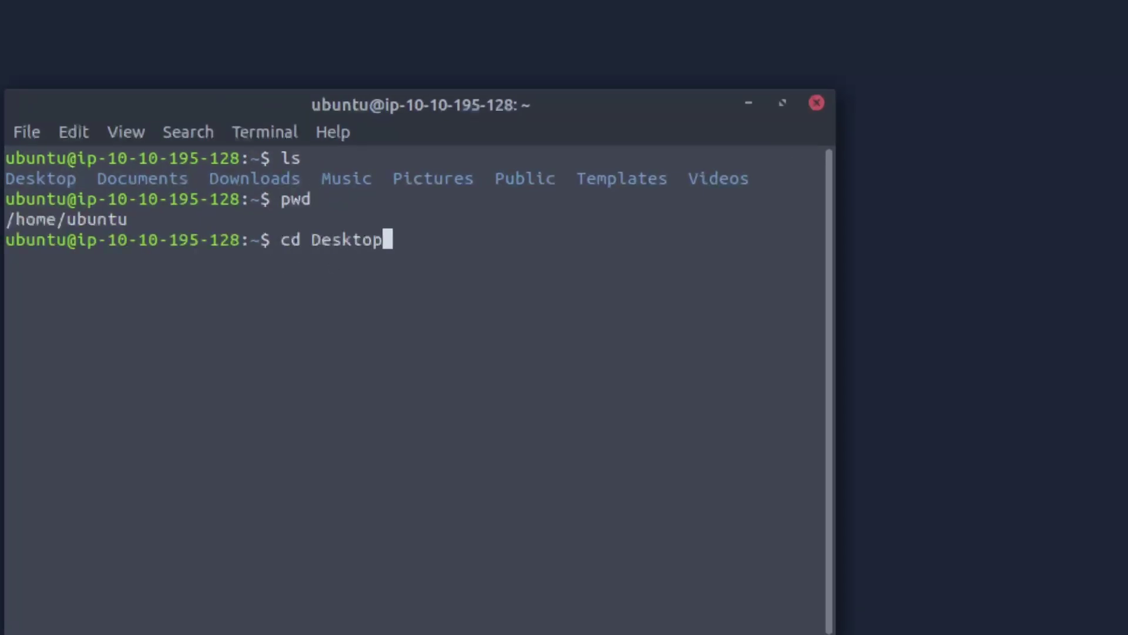
key(Return)
text(ls)
key(Return)
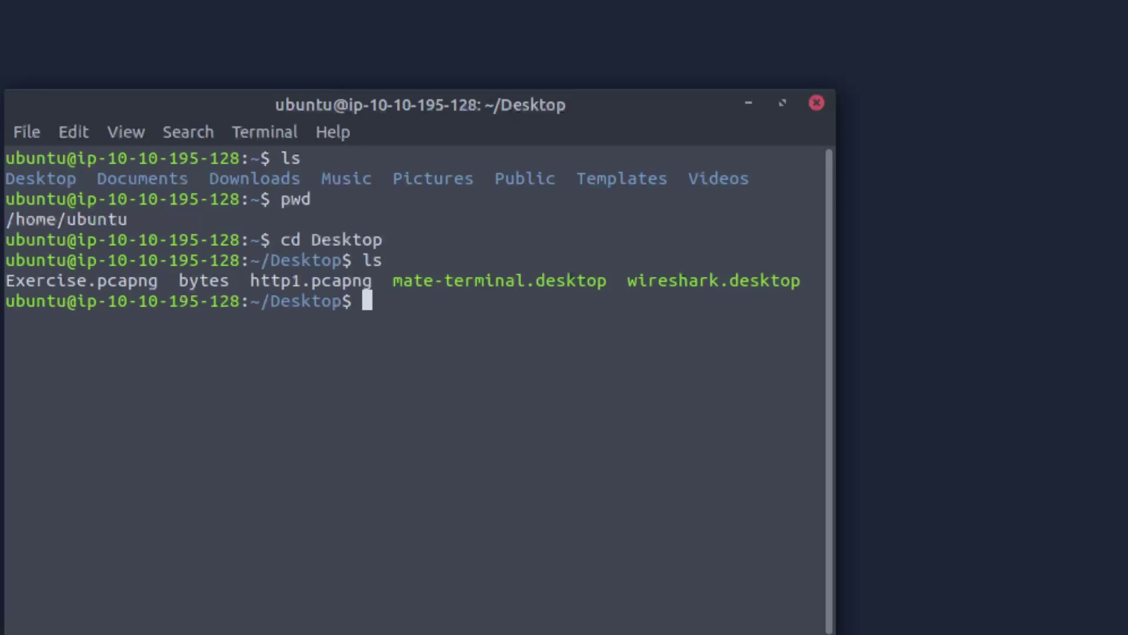
Compute the SHA-1 hash of the exported file with sha1sum bytes.
text(m)
key(BackSpace)
text(shaq)
key(BackSpace)
text(1sum )
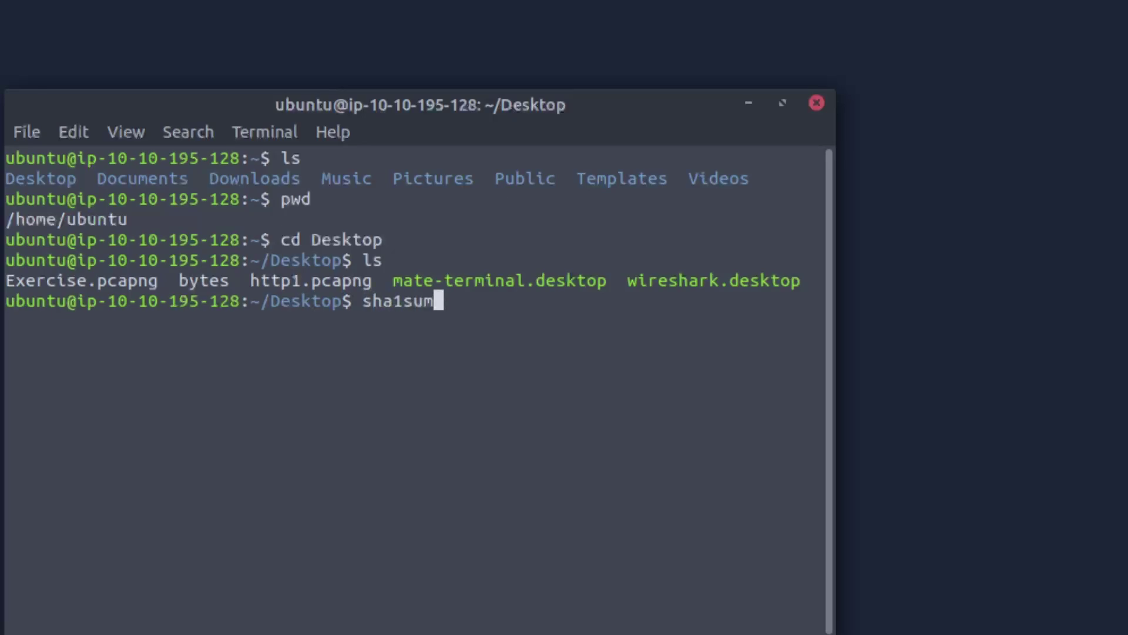
text(bytes)
key(Return)
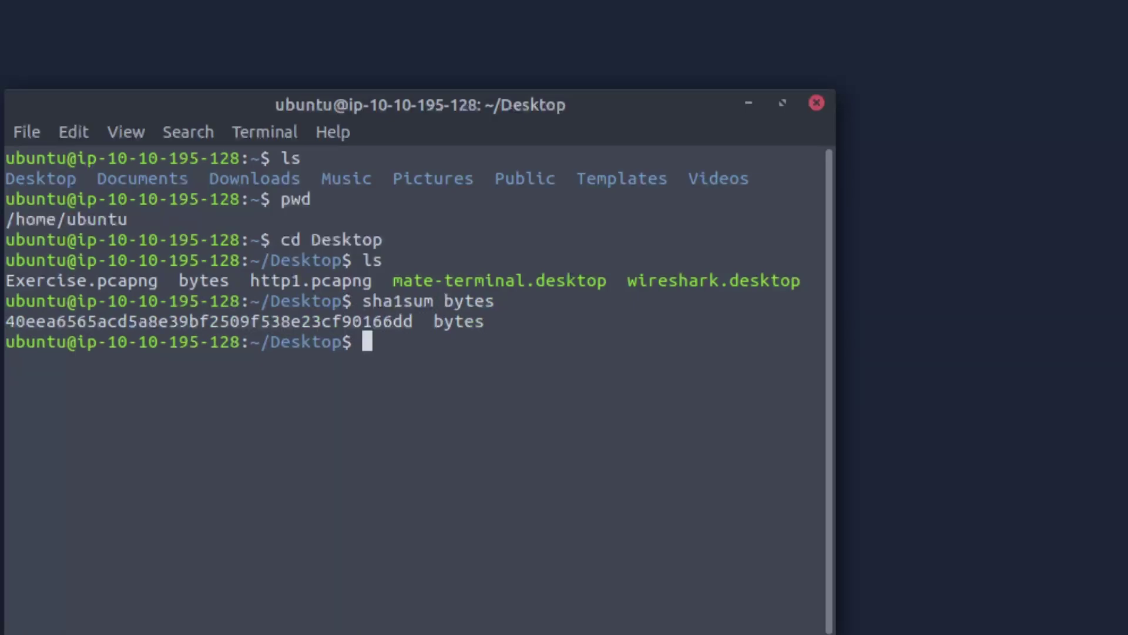
Compute the MD5 hash of the exported file with md5sum bytes.
text(md45)
key(BackSpace)
key(BackSpace)
text(5sum bytes)
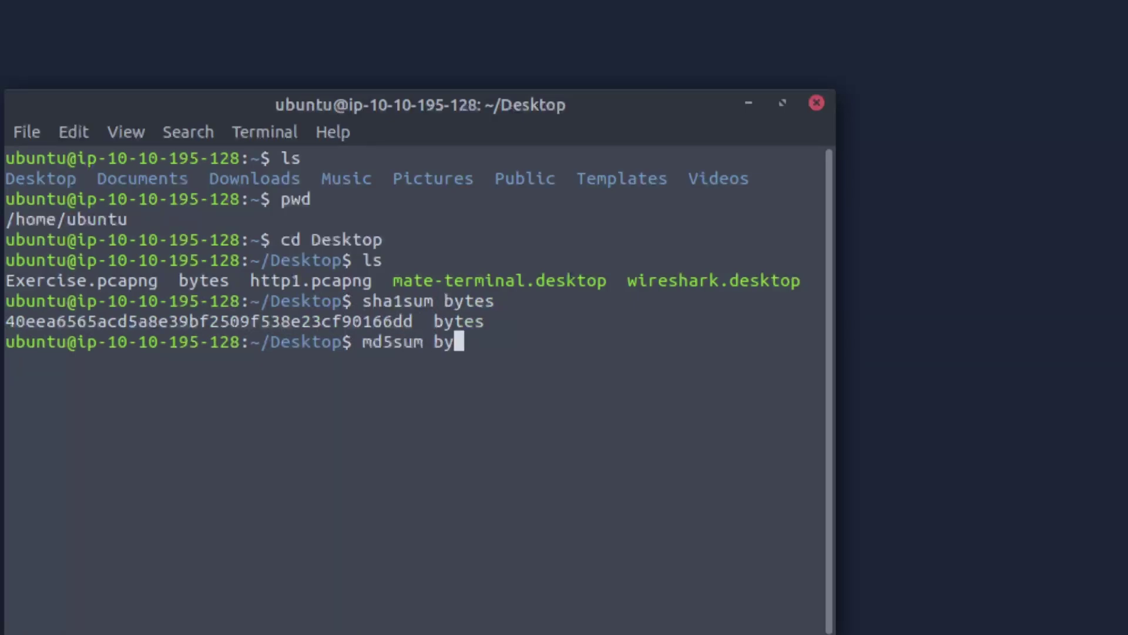
key(Return)
Compute the SHA-256 hash of the exported file with sha256sum bytes.
text(sha256 by)
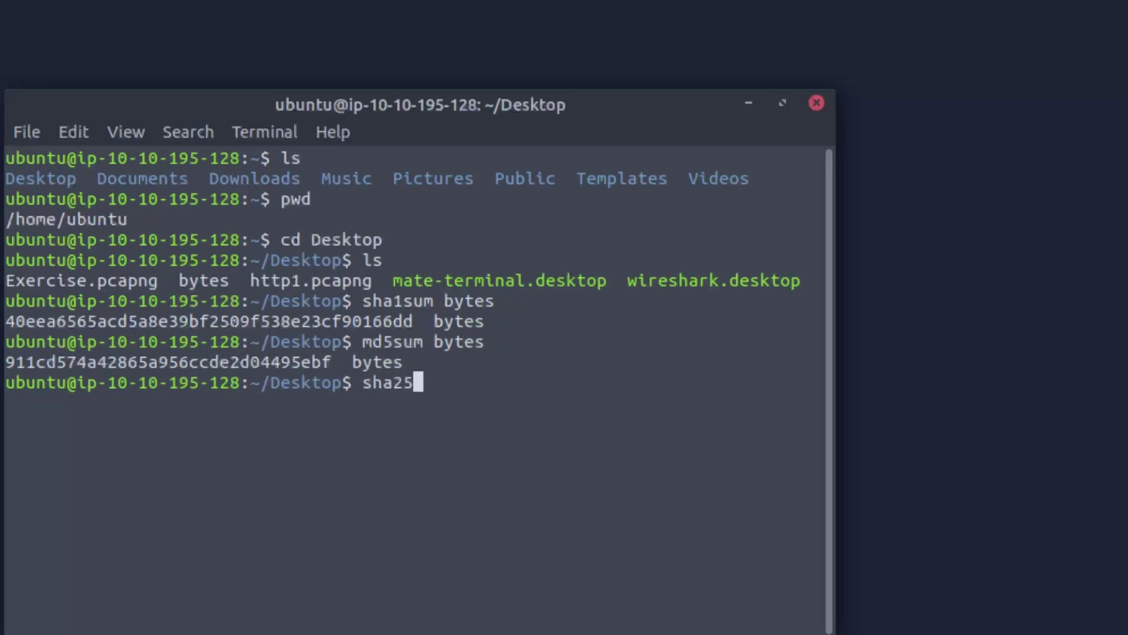
key(BackSpace)
key(BackSpace)
key(BackSpace)
text(sum s)
key(BackSpace)
key(BackSpace)
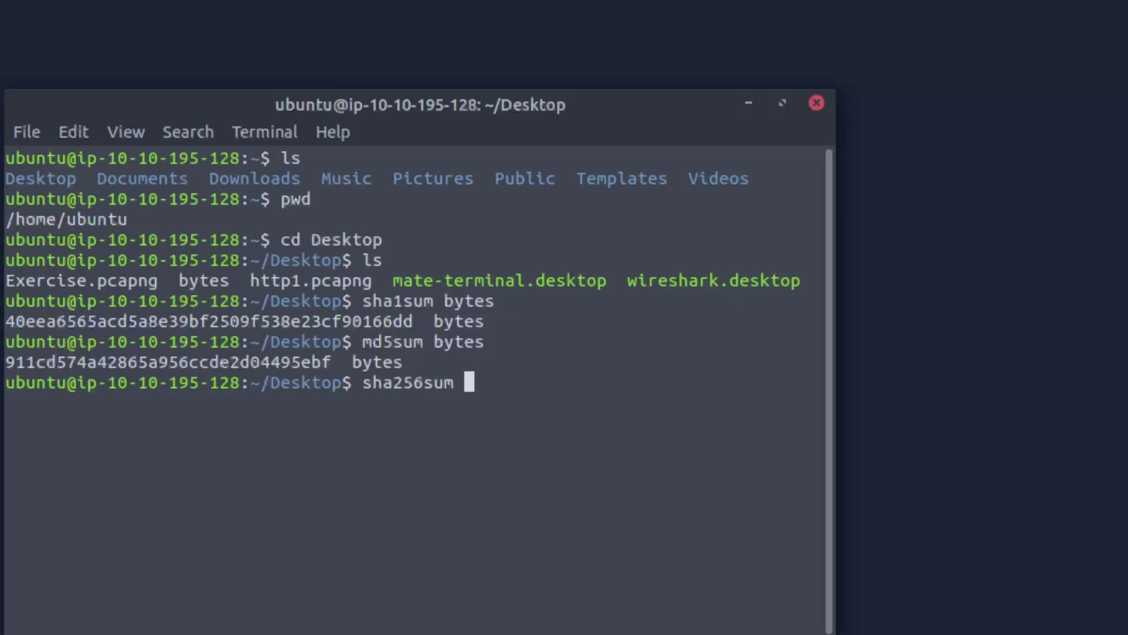
text(bytes)
key(Return)
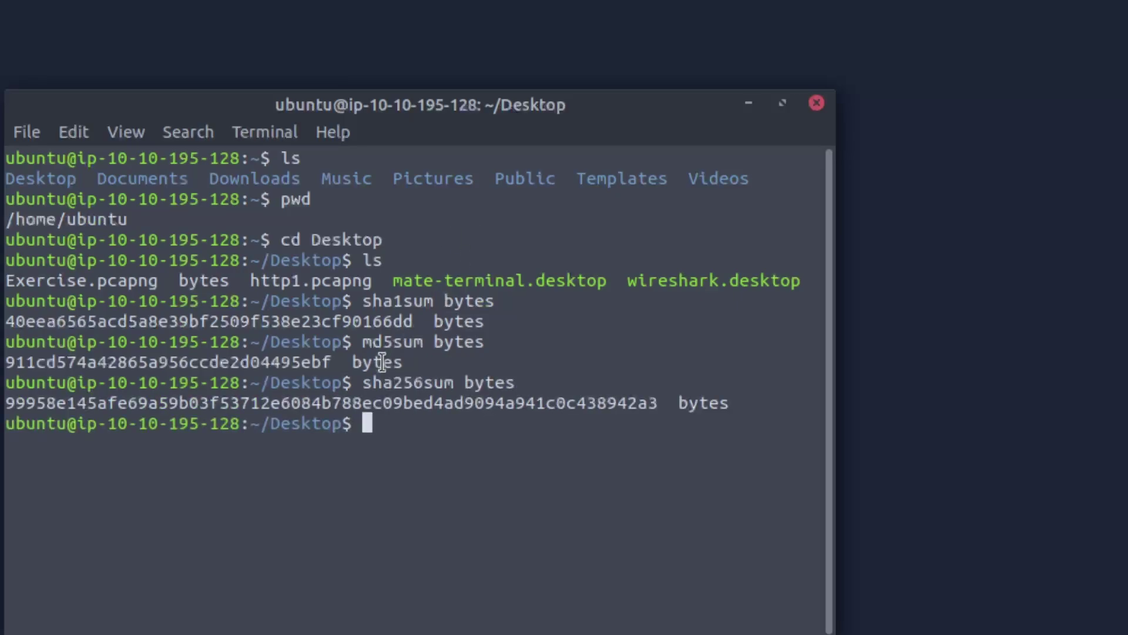
Review the sha1sum, md5sum and sha256sum commands in the terminal and highlight the MD5 hash of the bytes file.
drag(332, 362, 5, 365)
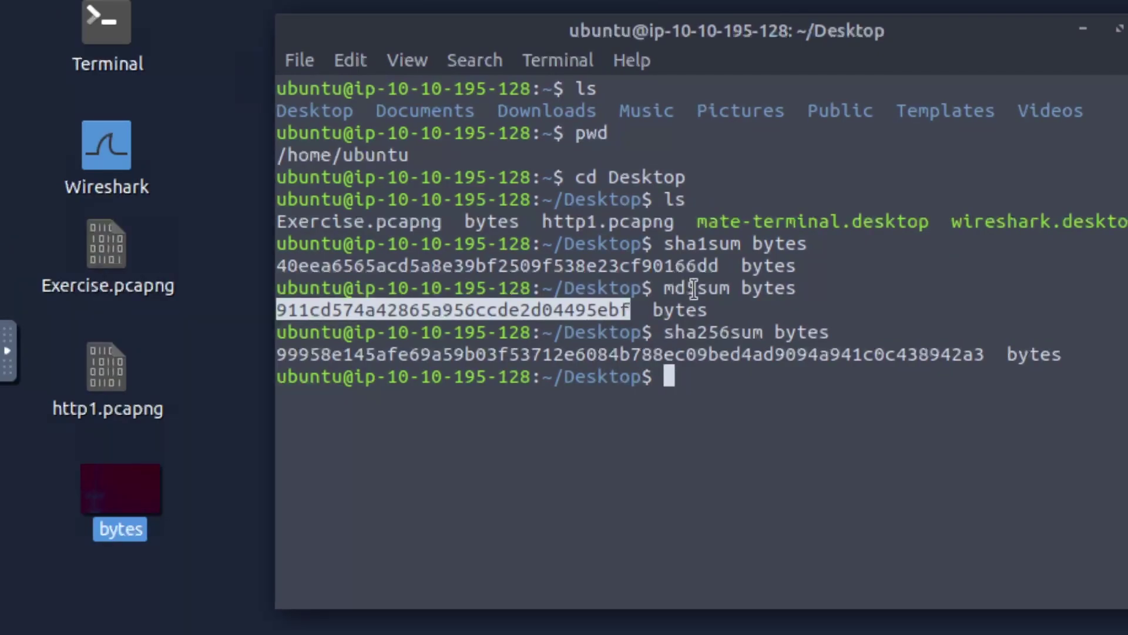
drag(697, 290, 664, 289)
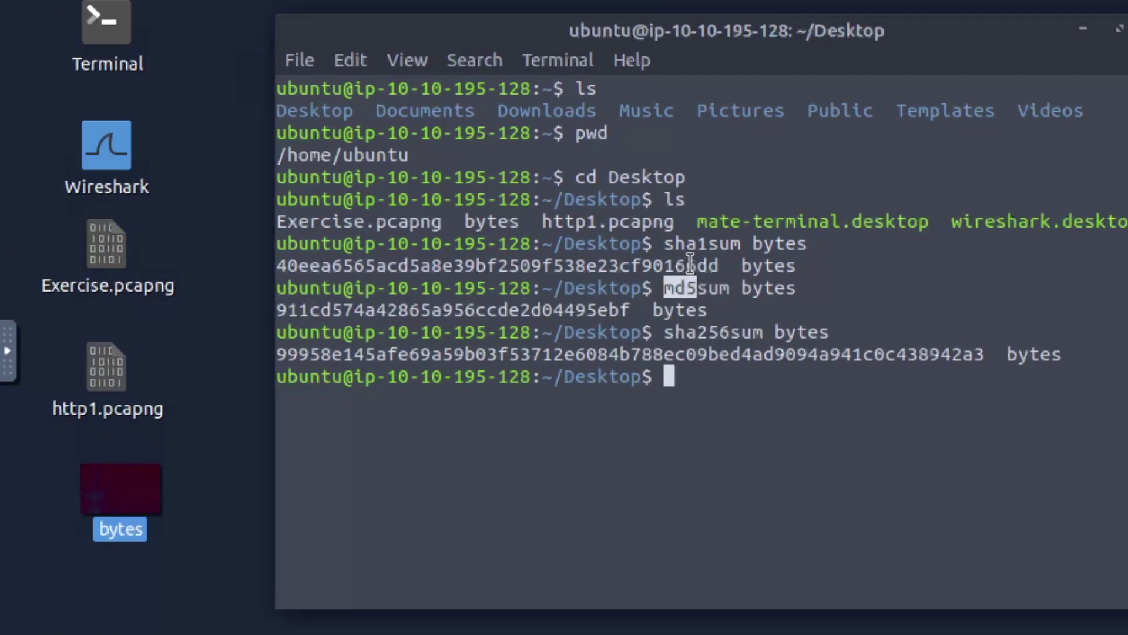
drag(700, 246, 664, 245)
click(714, 246)
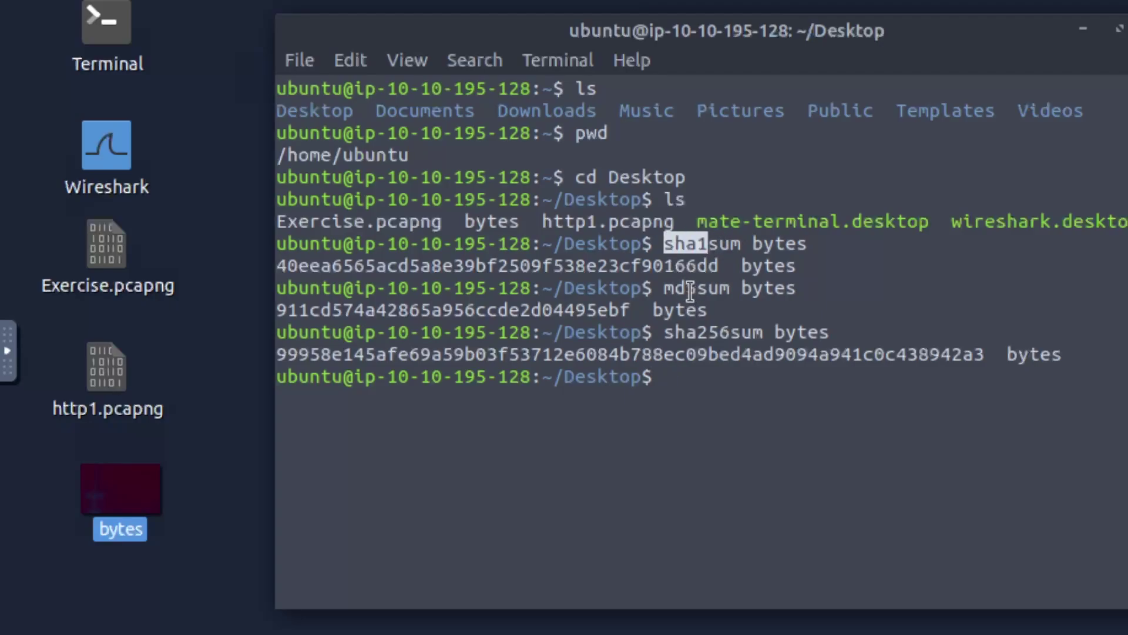
drag(697, 290, 676, 289)
drag(729, 332, 670, 332)
click(745, 341)
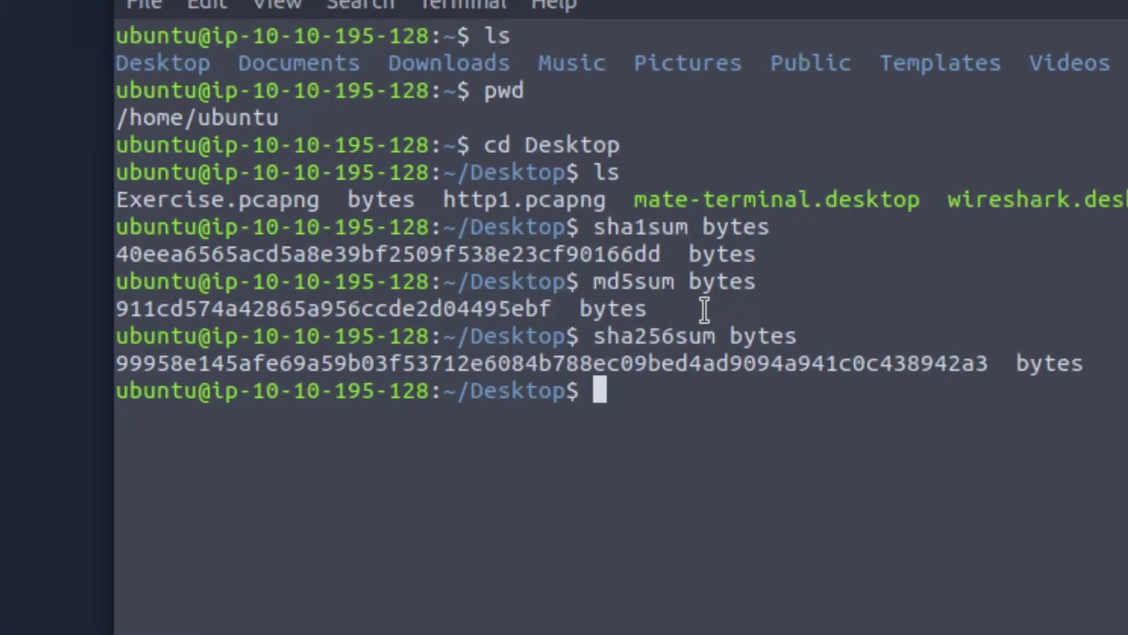
drag(552, 305, 93, 303)
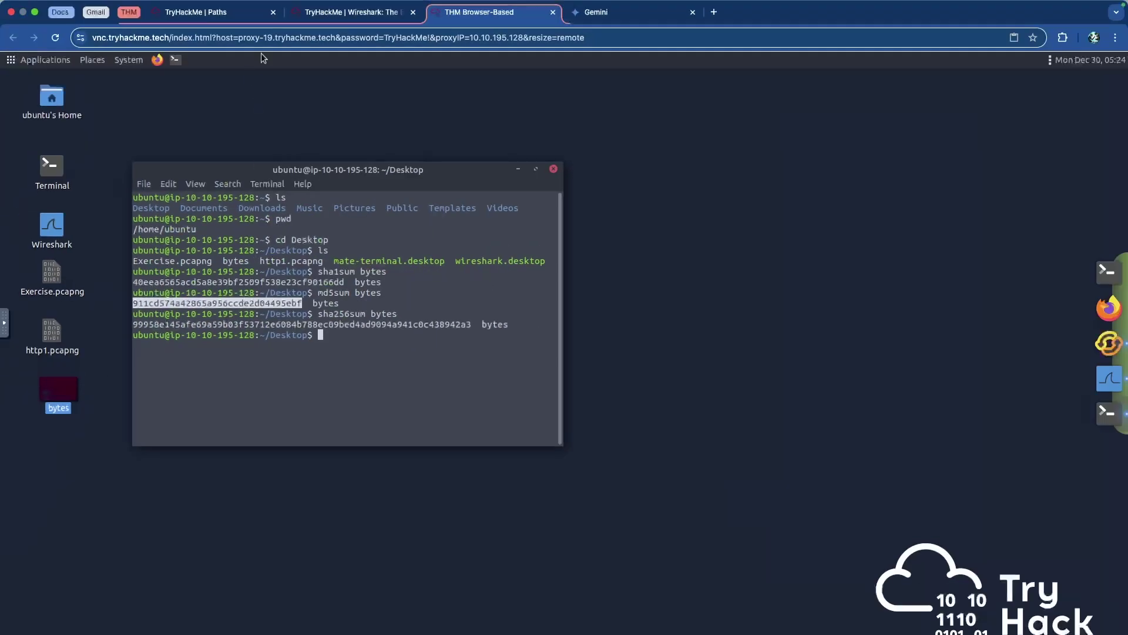
Switch to the TryHackMe room page and compare the packet 12 question and its answer with the MD5 hash.
click(340, 13)
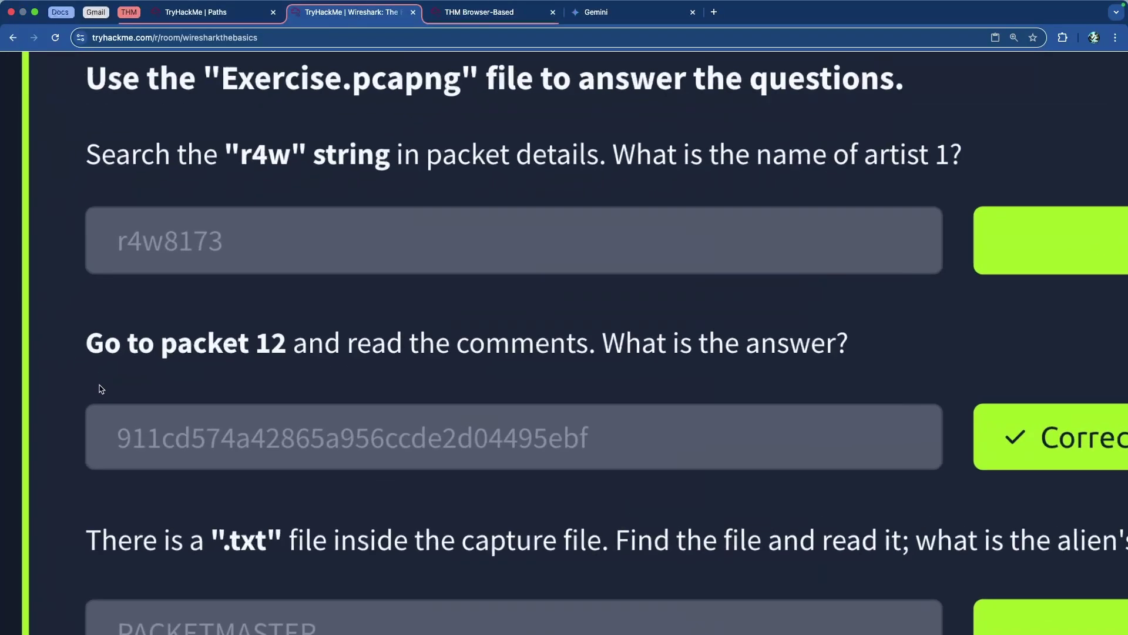
drag(624, 445, 461, 443)
click(419, 442)
drag(231, 351, 653, 352)
click(665, 351)
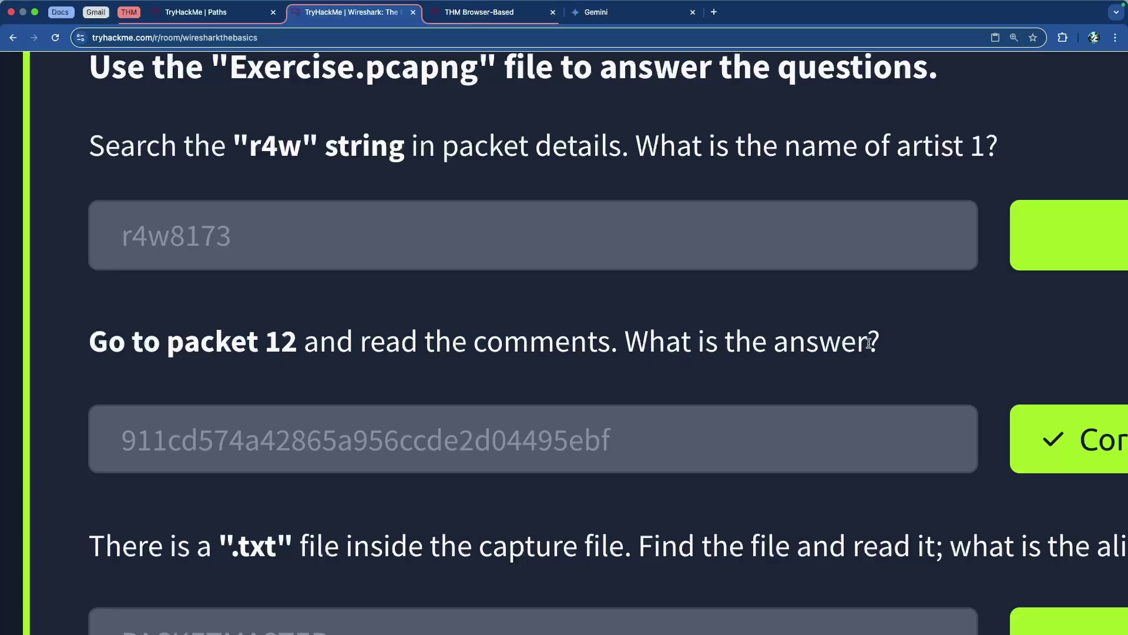
drag(877, 340, 280, 345)
click(279, 347)
ctrl+scroll(390, 350, down, 5)
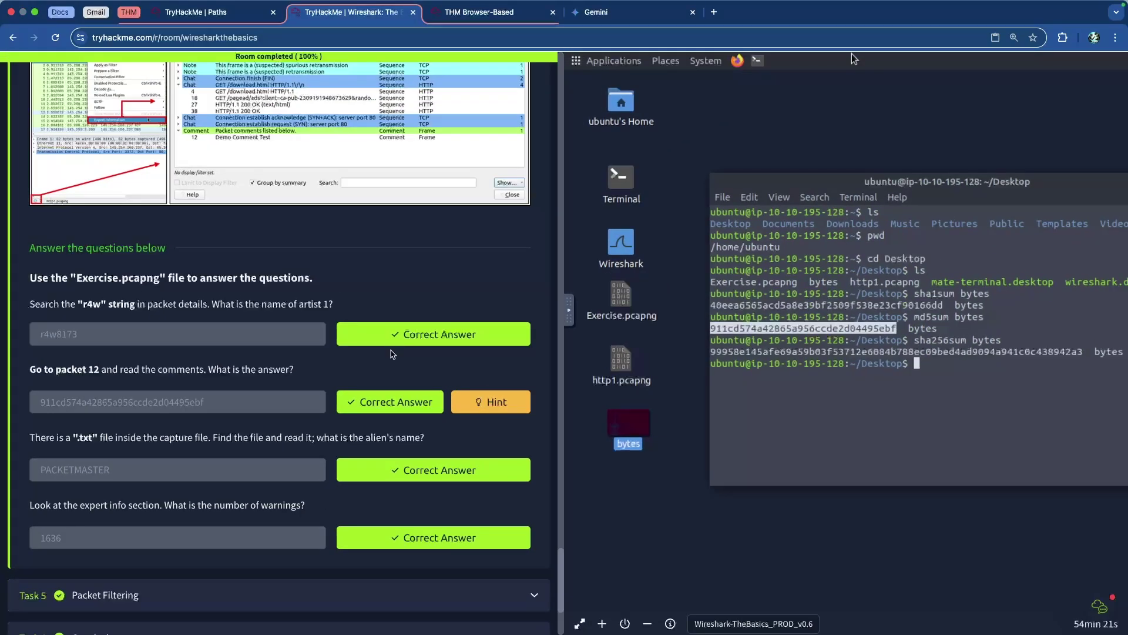
Move the terminal window fully into the split view, and read and close the hint for the packet 12 question.
click(812, 318)
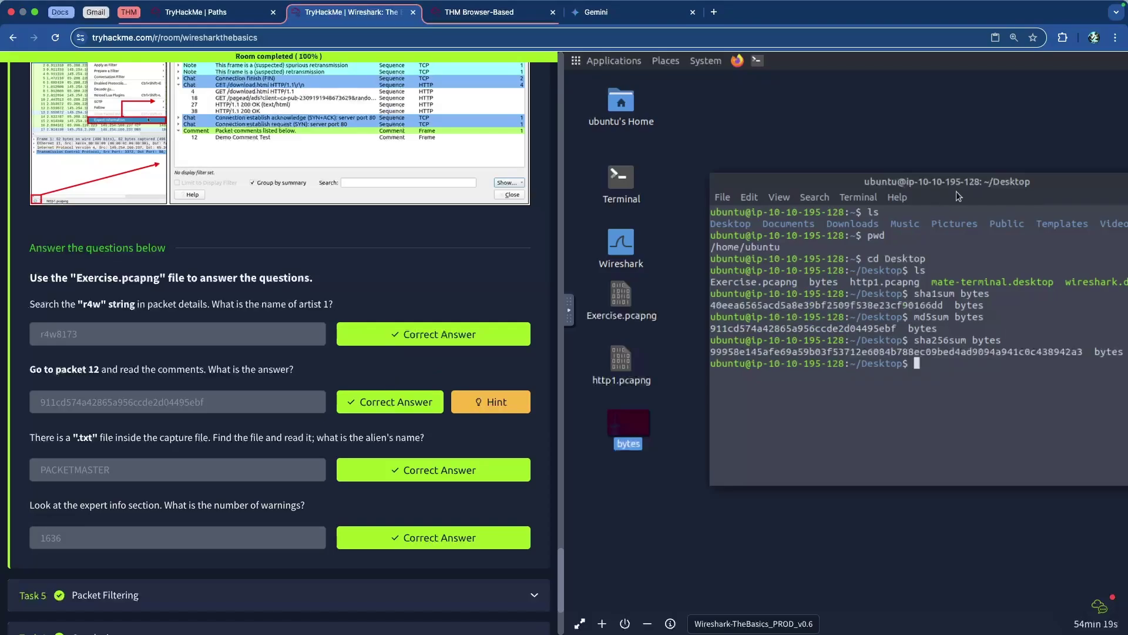
drag(1054, 189, 952, 172)
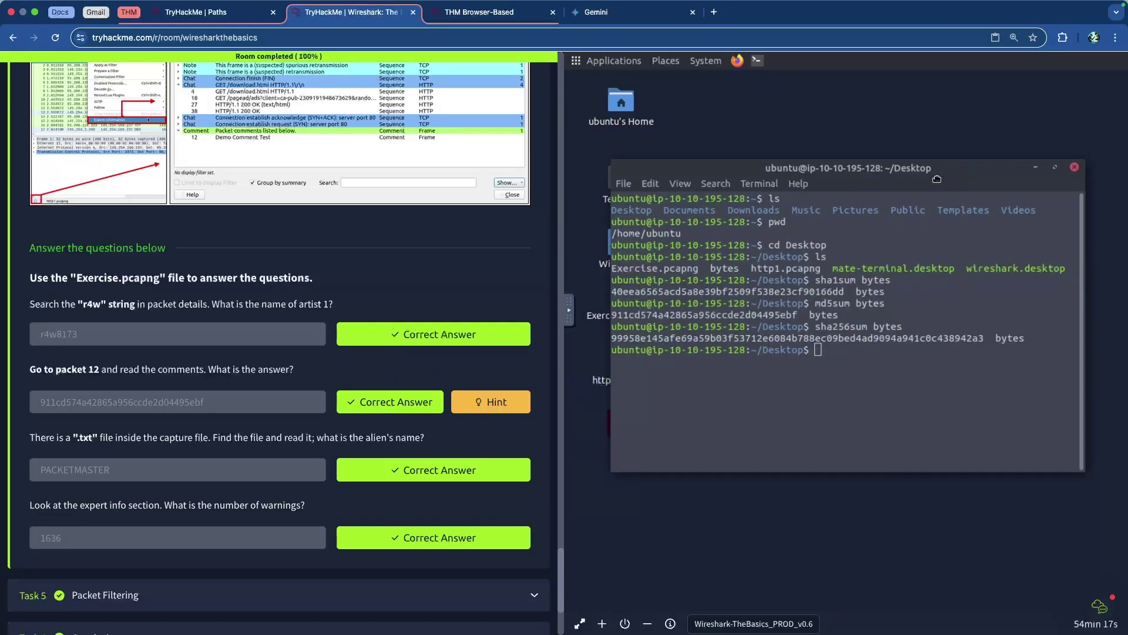
click(489, 401)
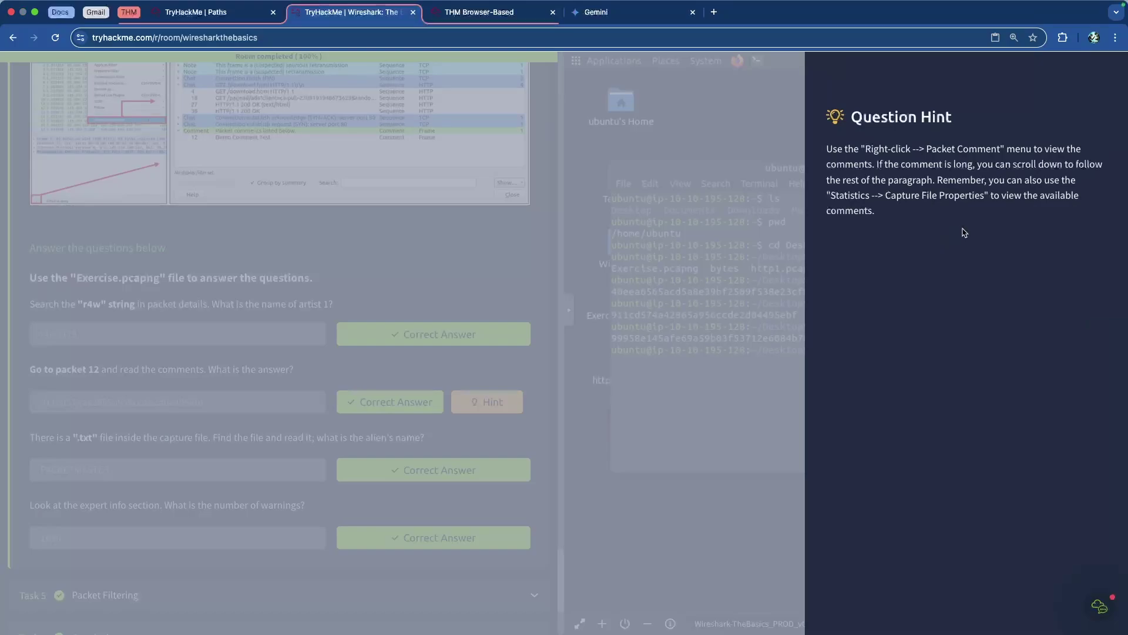
click(762, 222)
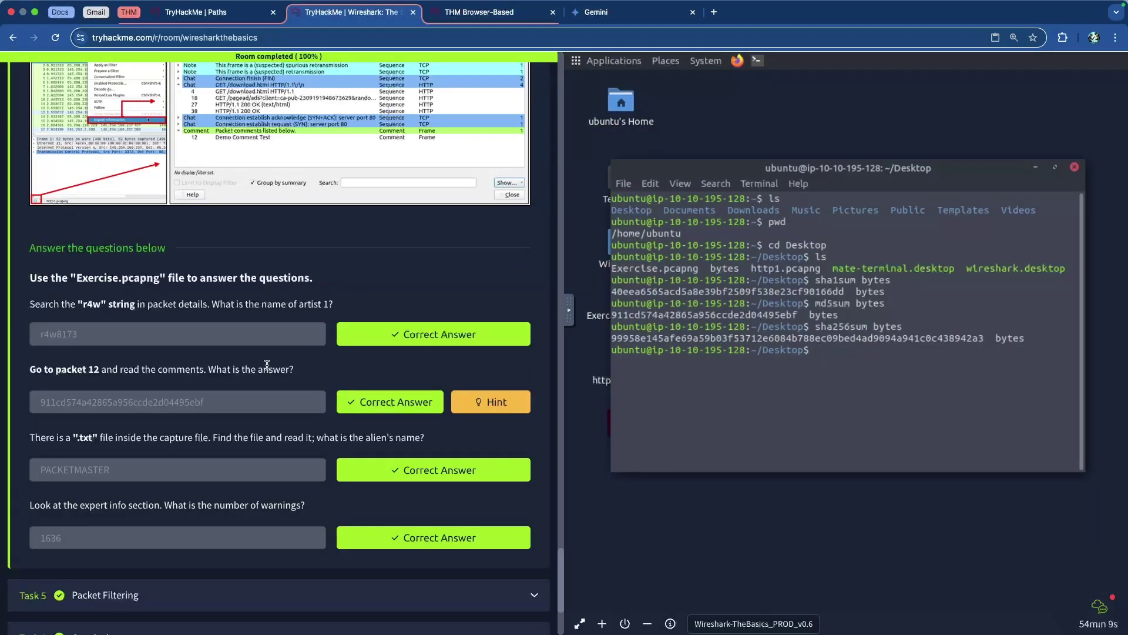
drag(806, 299, 790, 293)
click(788, 326)
Return to the full virtual machine, restore Wireshark, and examine packet 39765's JPEG File Interchange Format details.
click(476, 13)
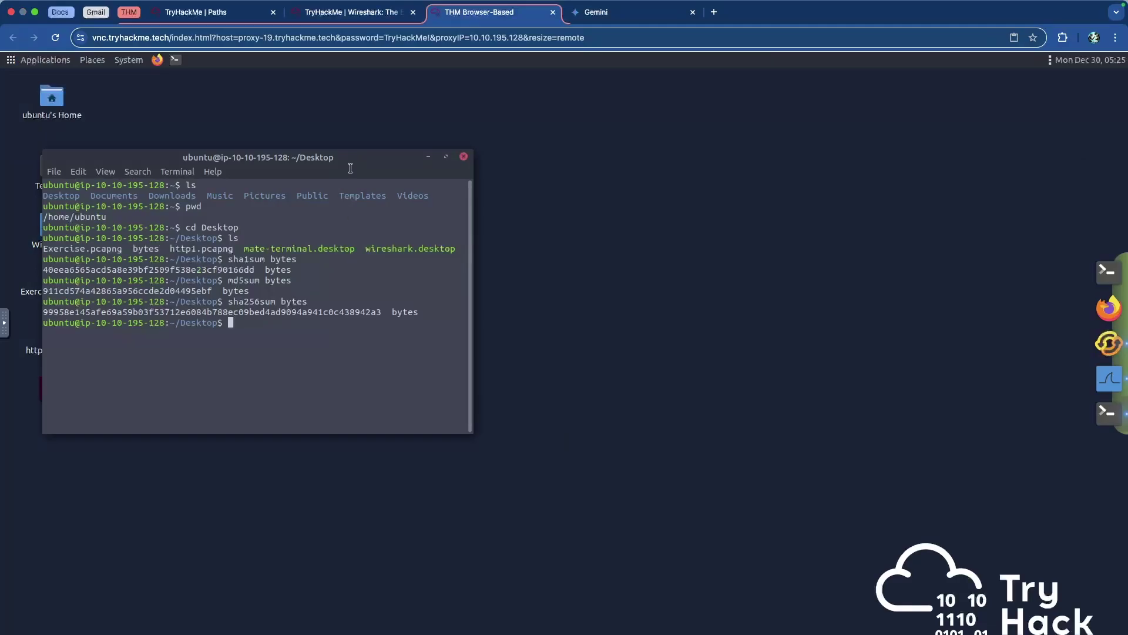
click(1100, 382)
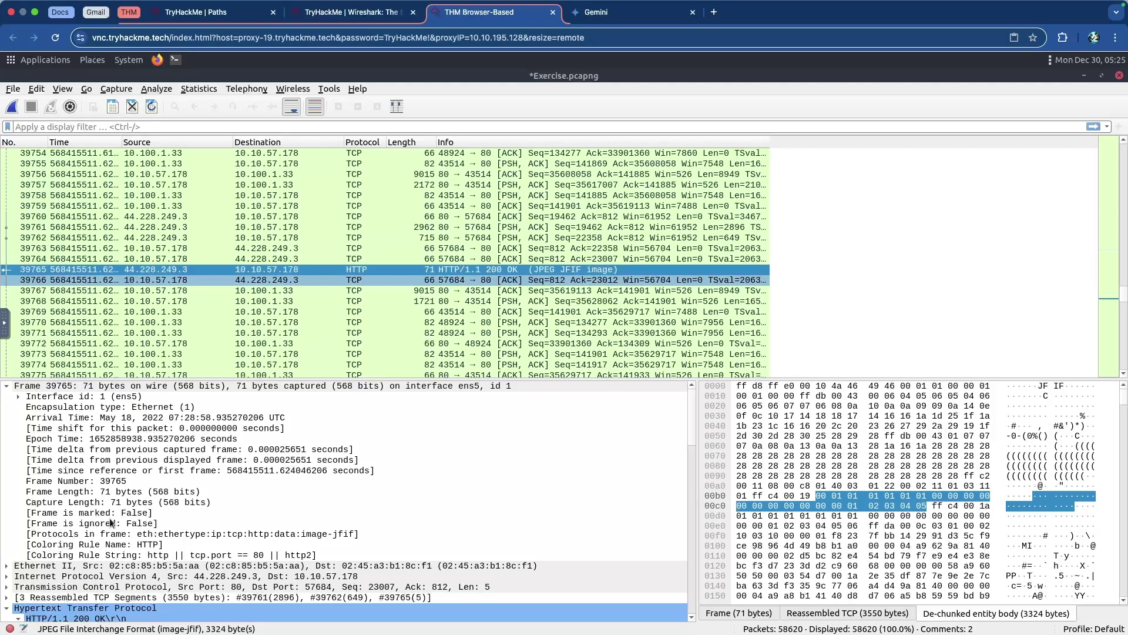
scroll(111, 516, down, 10)
scroll(112, 515, down, 7)
scroll(111, 515, up, 6)
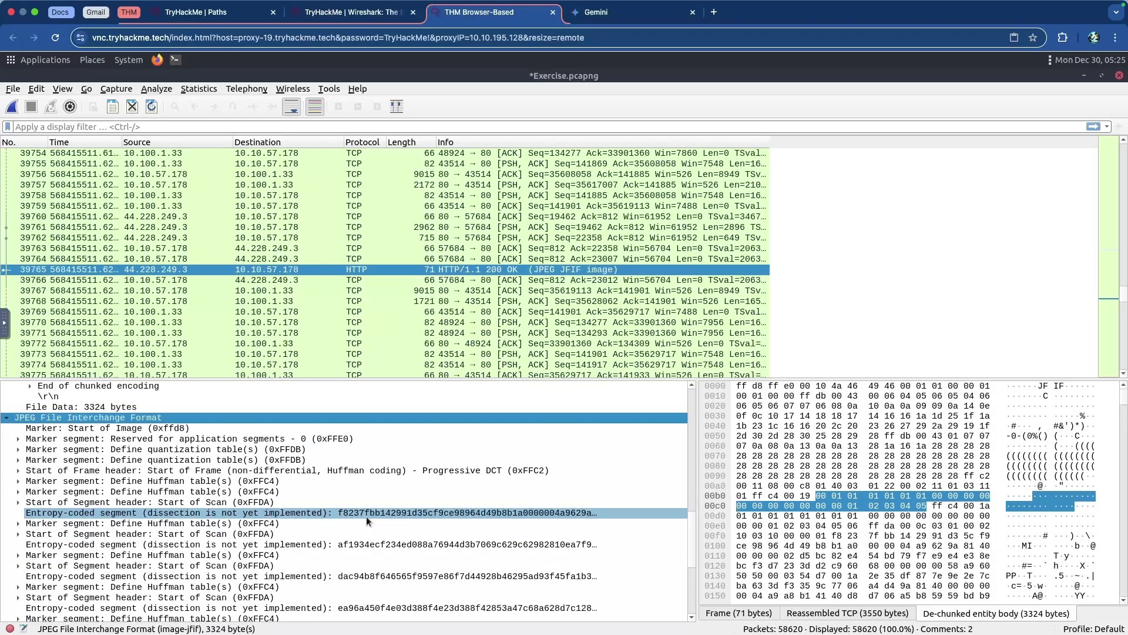
scroll(365, 516, down, 5)
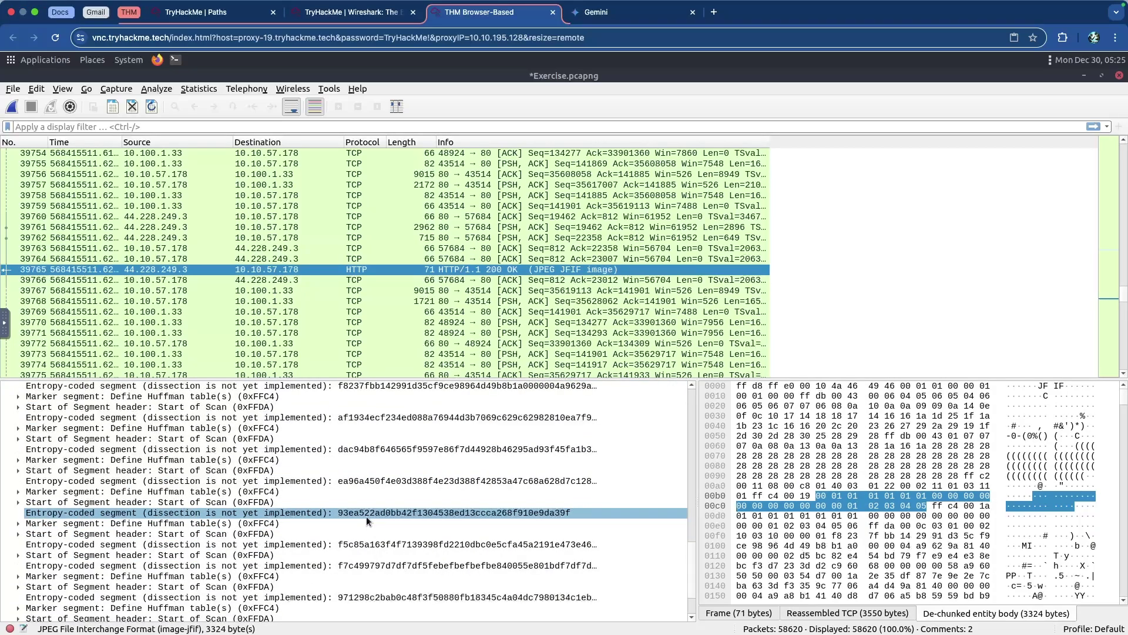
scroll(366, 516, down, 1)
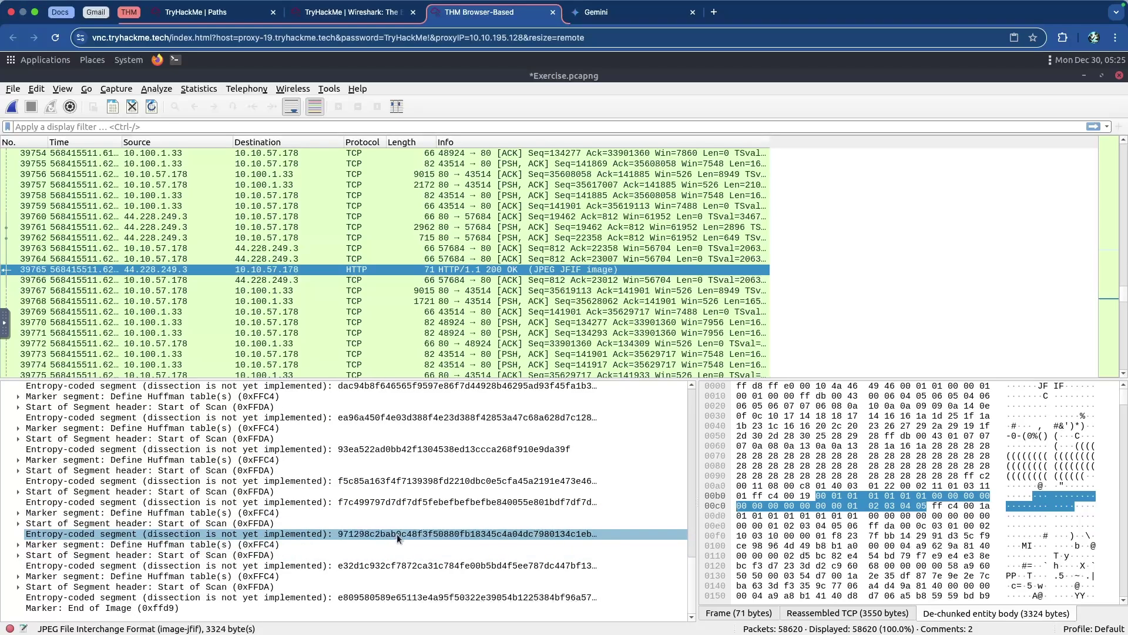
scroll(397, 535, up, 6)
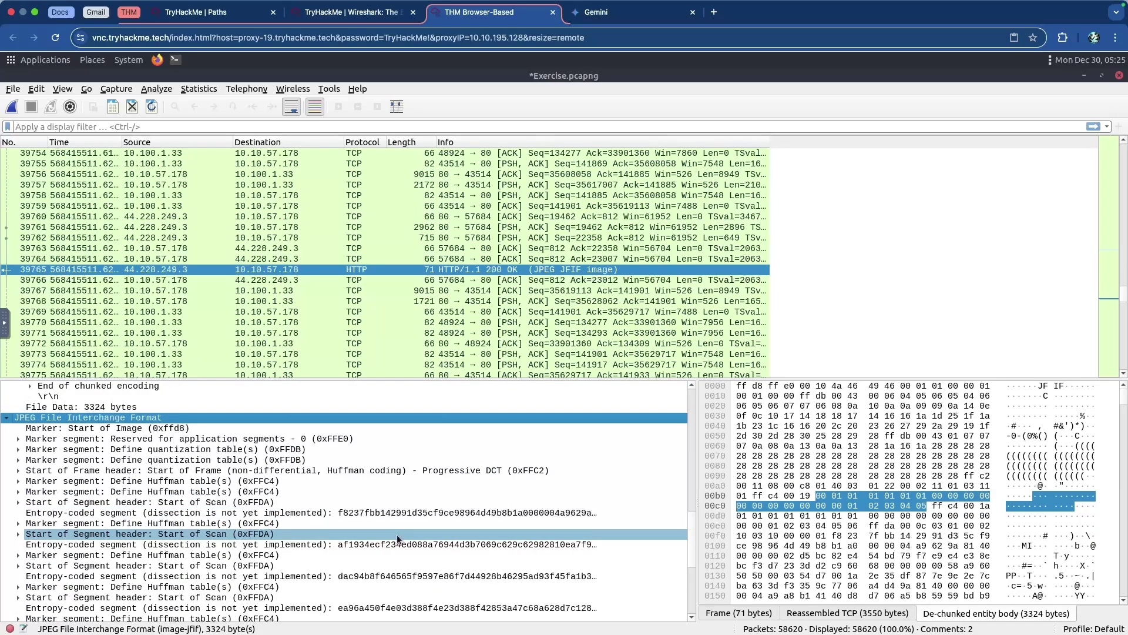
scroll(397, 534, down, 1)
scroll(397, 534, down, 1)
scroll(397, 534, up, 4)
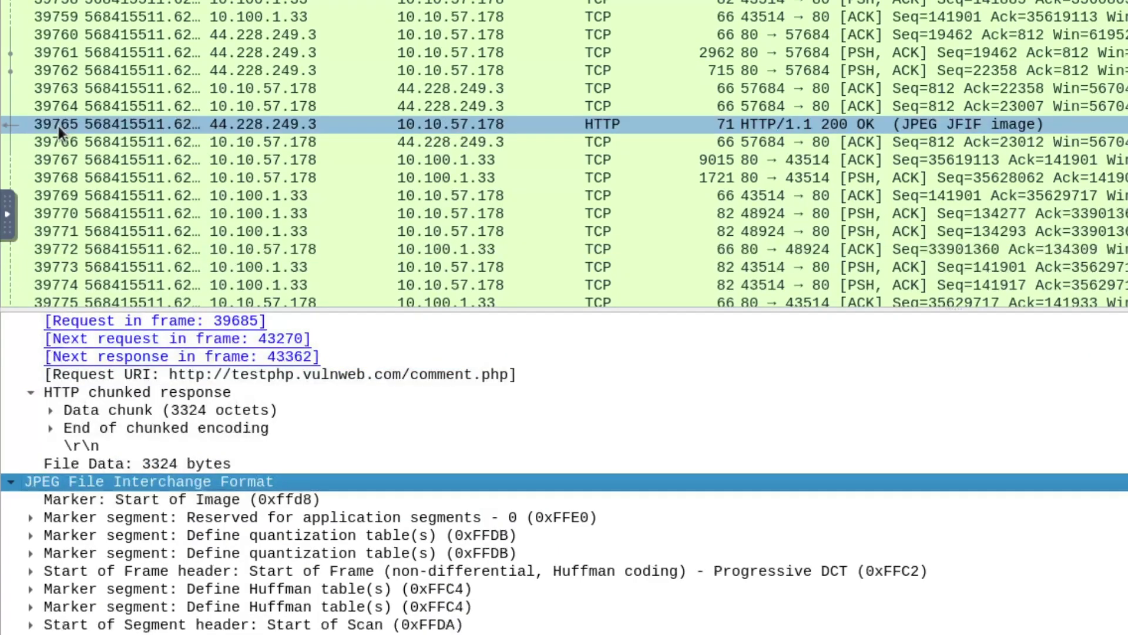
Select packet 39765, view the available actions for its JPEG File Interchange Format entry, and minimize Wireshark.
click(58, 126)
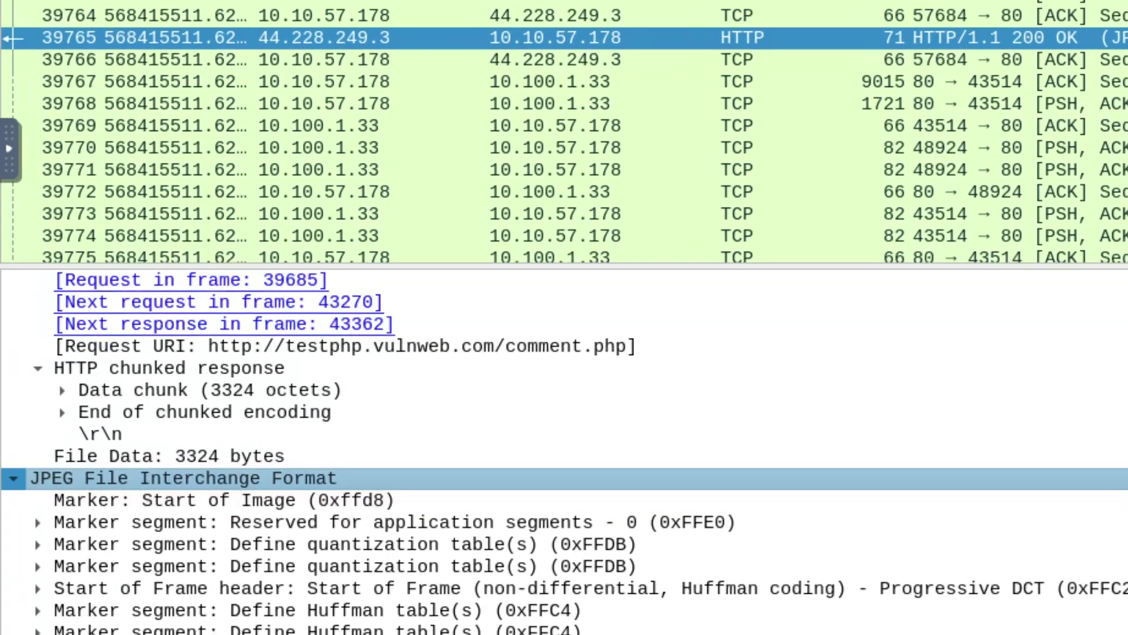
right_click(135, 478)
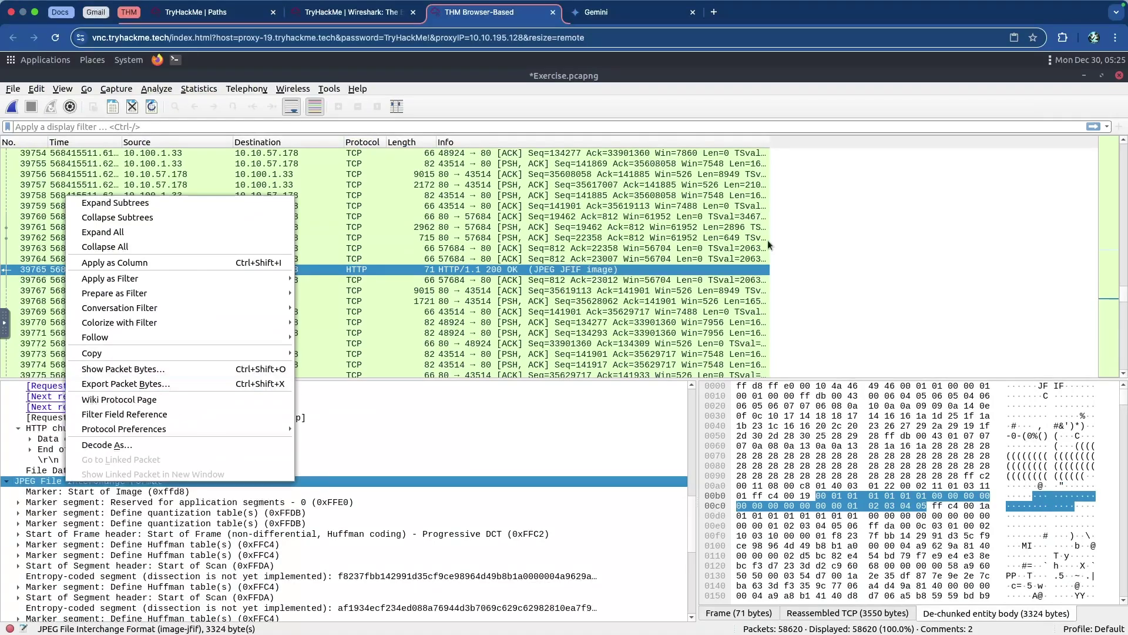
click(1084, 78)
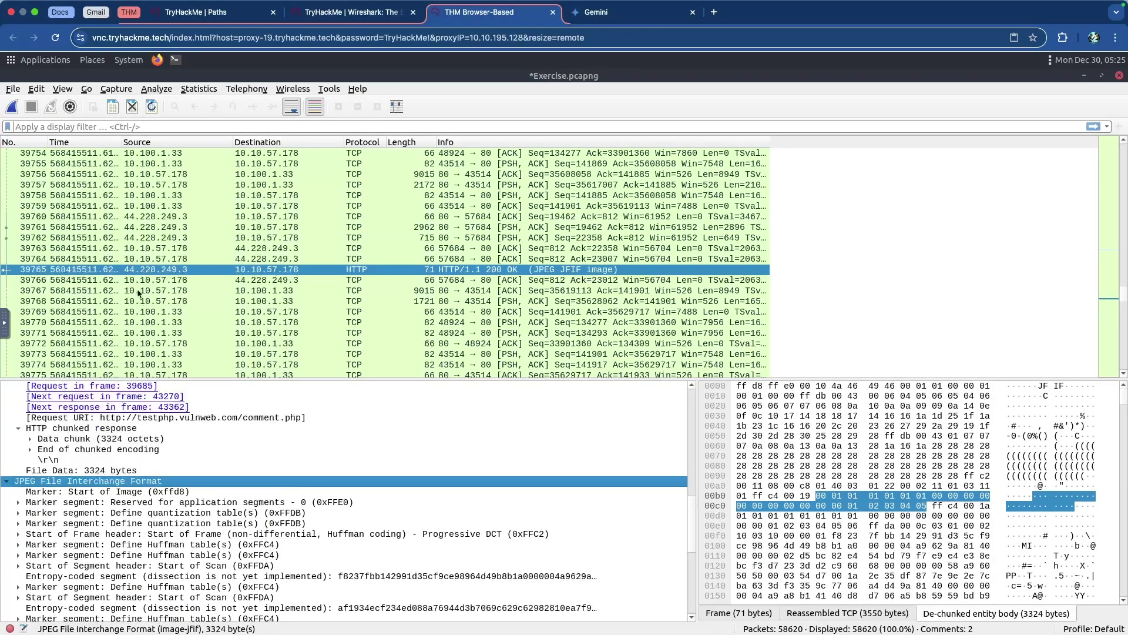
click(1085, 77)
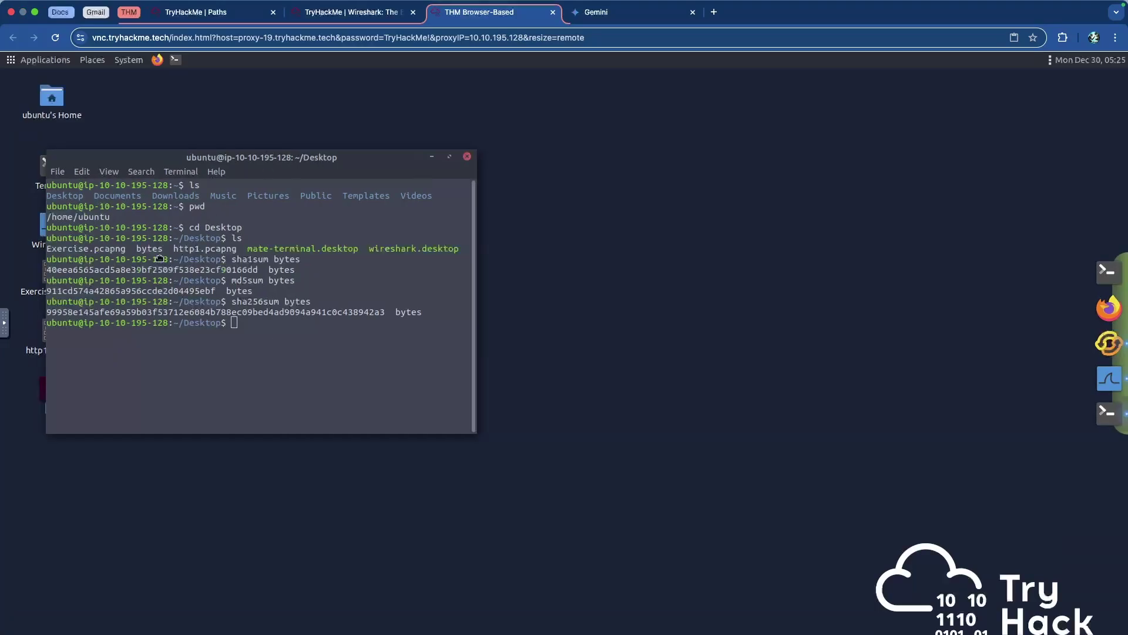
Move the terminal window clear of the desktop icons and deselect the bytes file.
drag(147, 157, 315, 154)
click(46, 415)
click(86, 425)
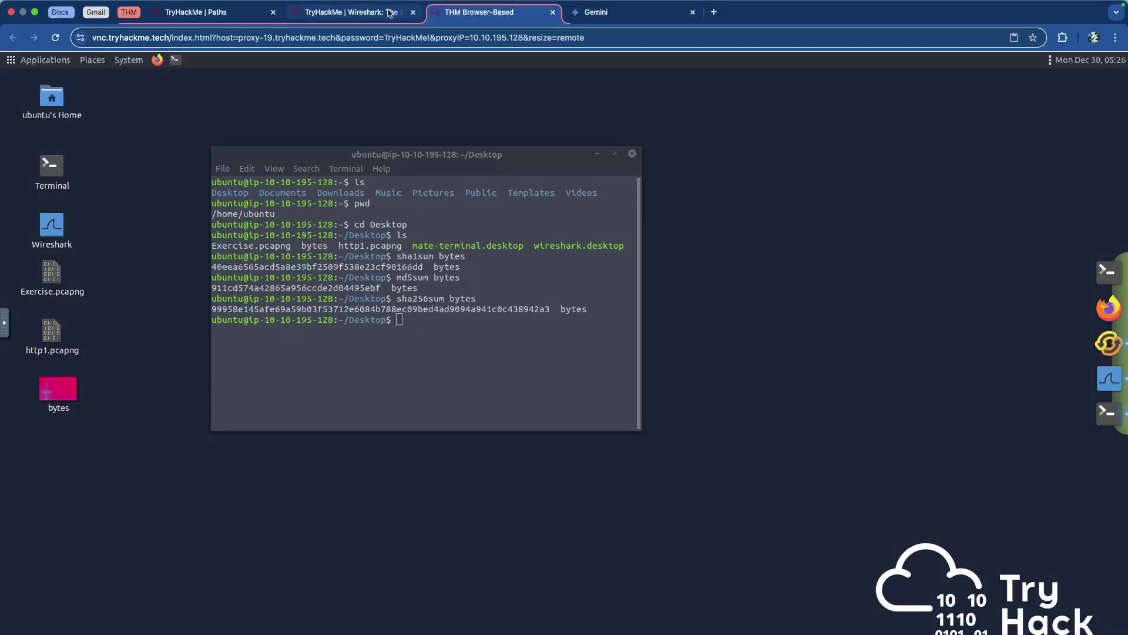
Read the room page's question about the ".txt" file and the alien's name, and return to the virtual machine.
click(385, 13)
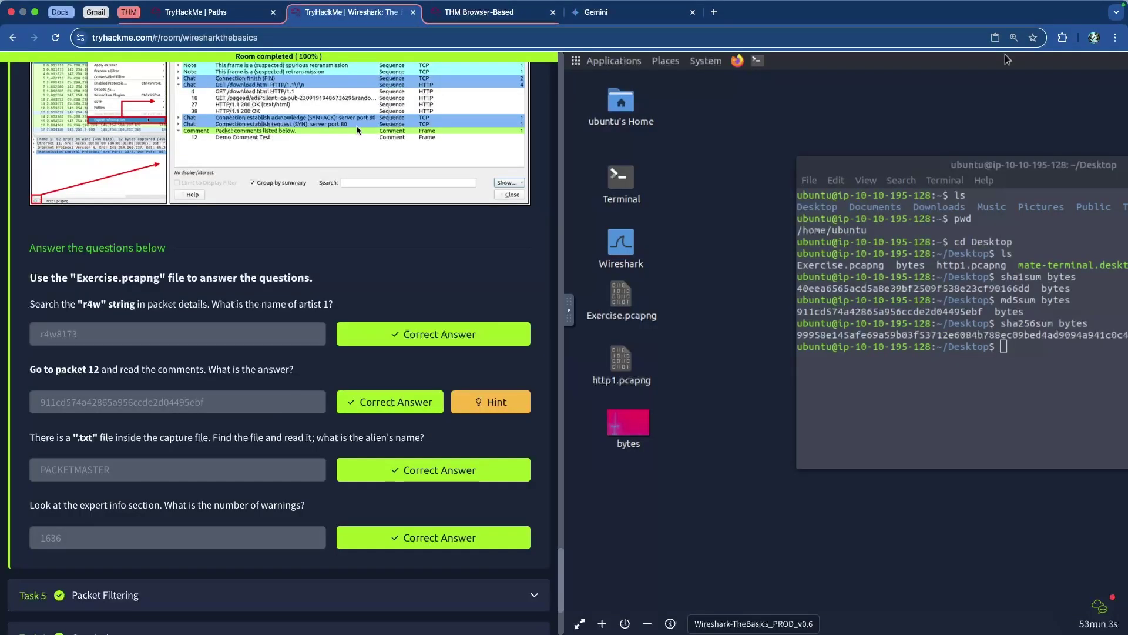
scroll(154, 279, down, 3)
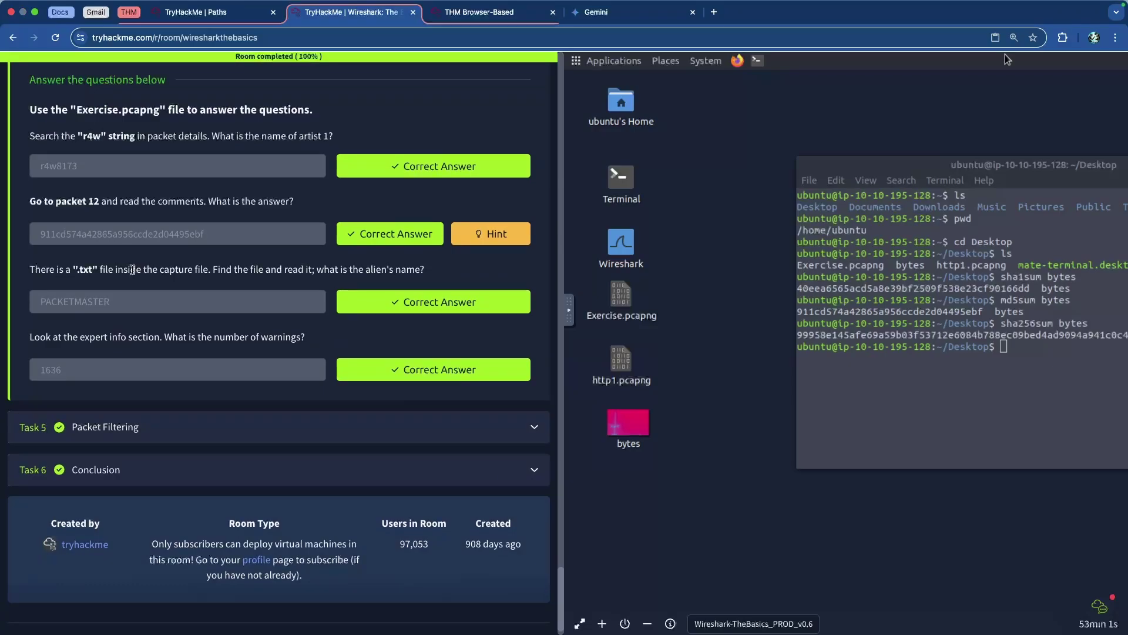
drag(57, 267, 400, 274)
click(259, 271)
click(374, 281)
click(496, 15)
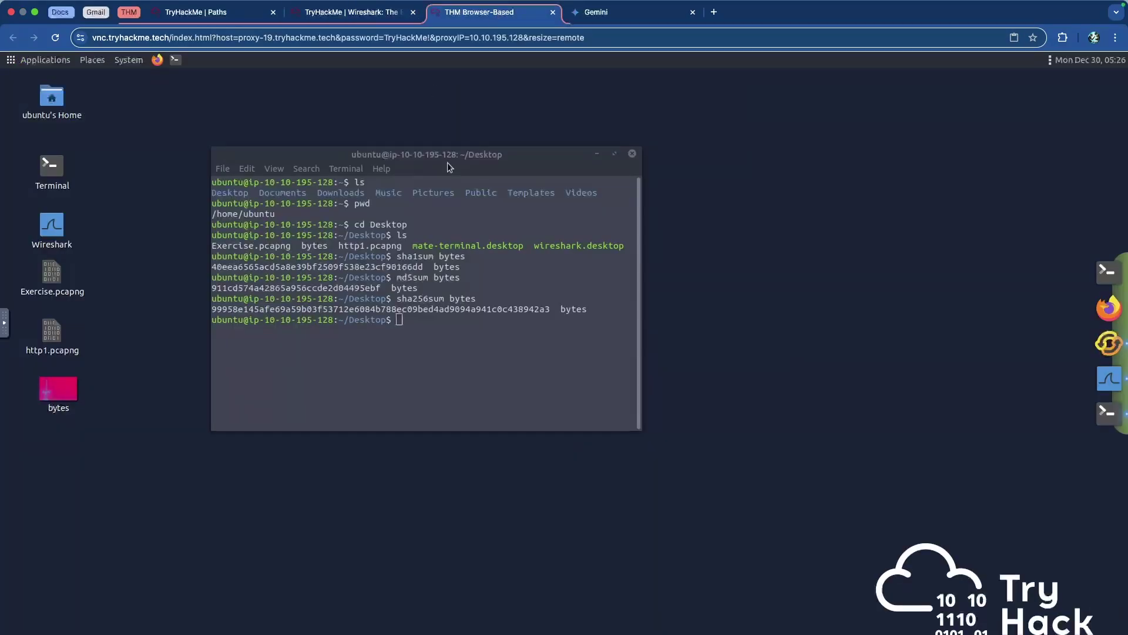
Restore Wireshark, open the list of exportable HTTP objects in the capture, and filter it by ".txt".
click(1102, 379)
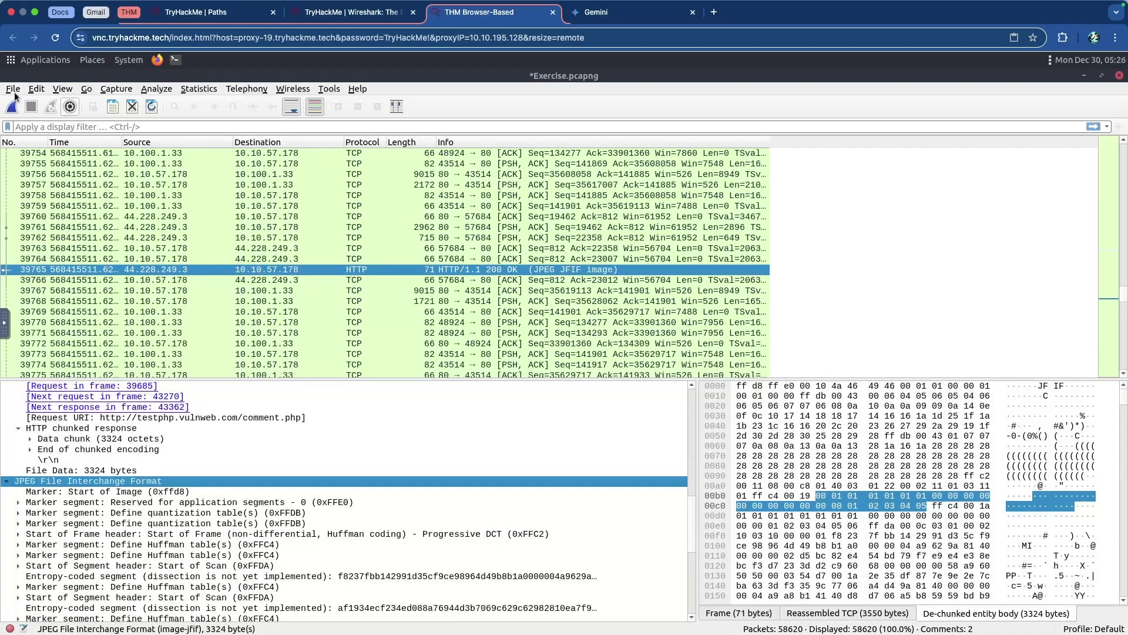
click(13, 89)
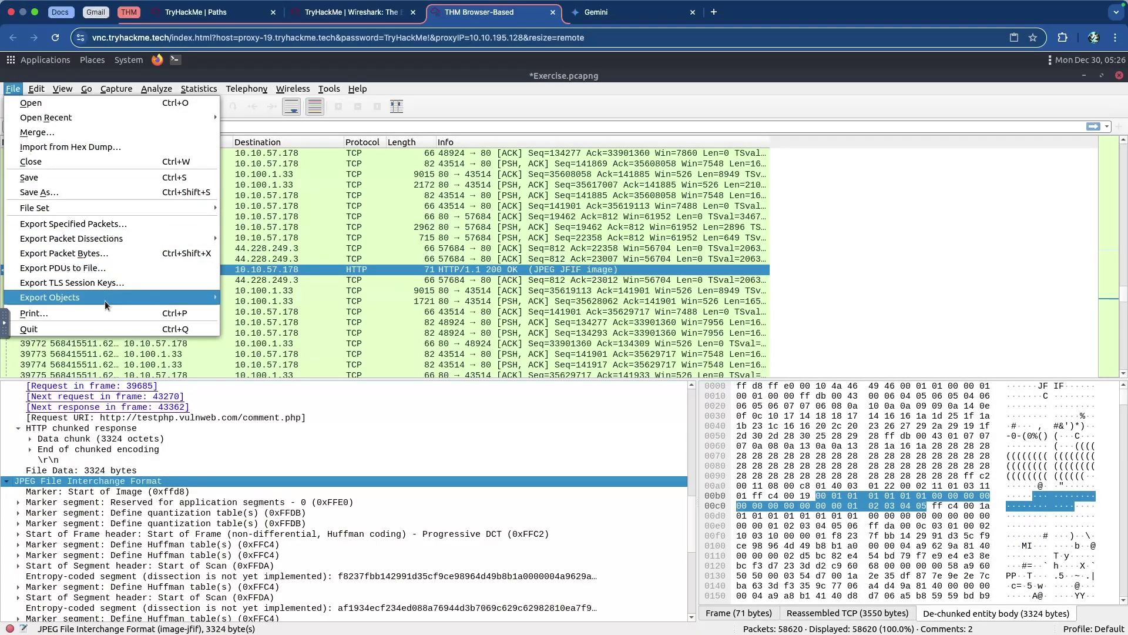
mouse_move(109, 298)
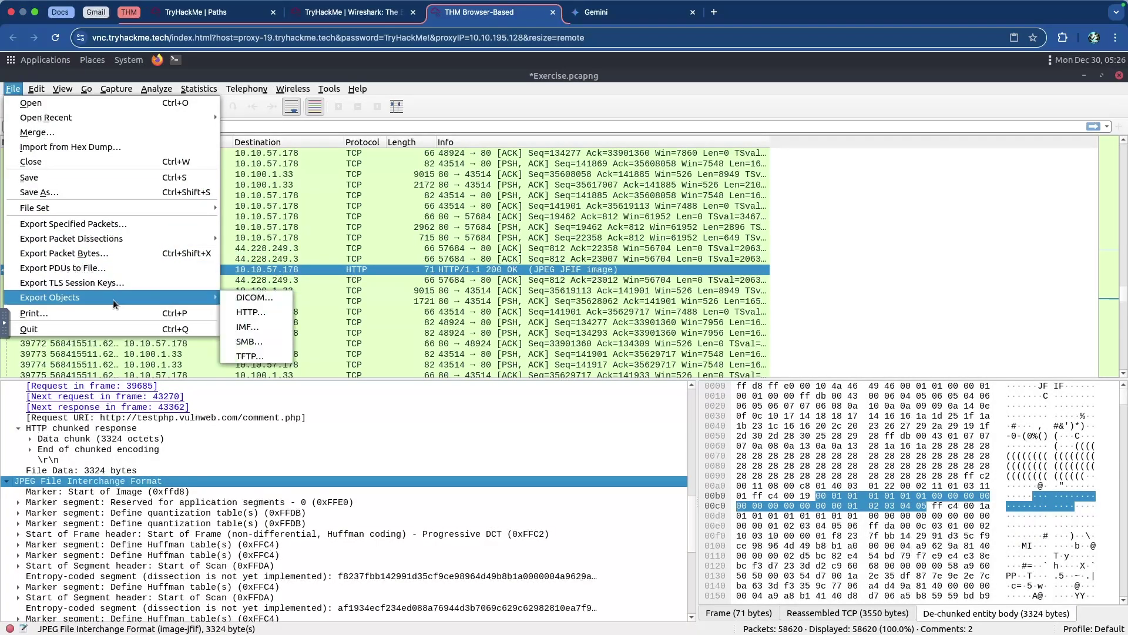
click(263, 313)
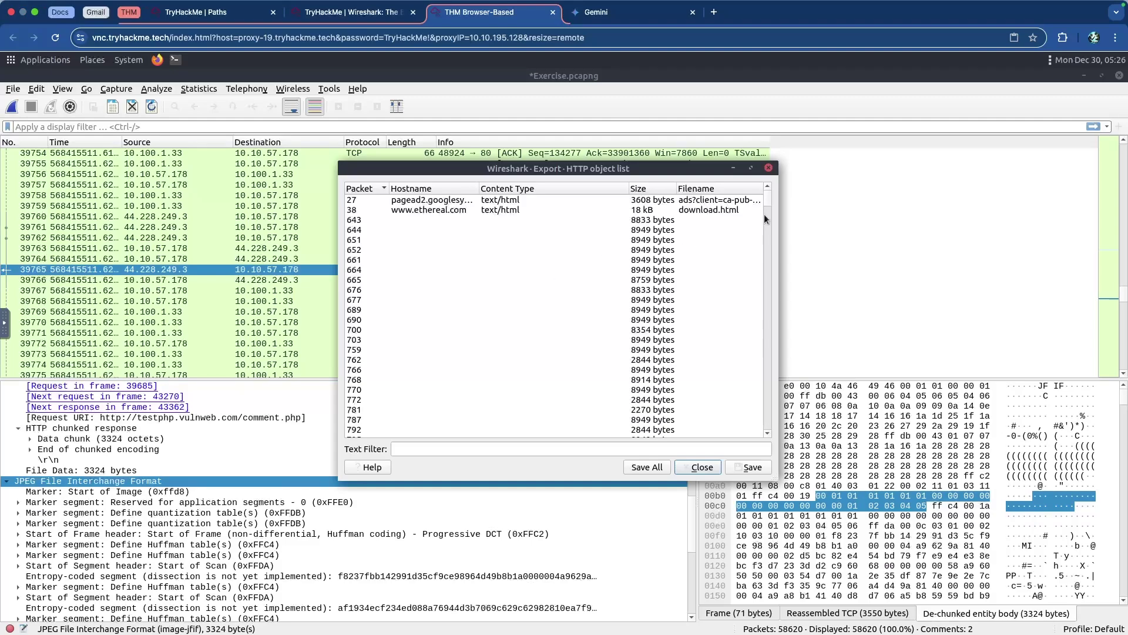
drag(770, 201, 767, 257)
mouse_move(764, 364)
mouse_down()
mouse_move(763, 403)
mouse_move(761, 348)
mouse_move(760, 369)
mouse_up()
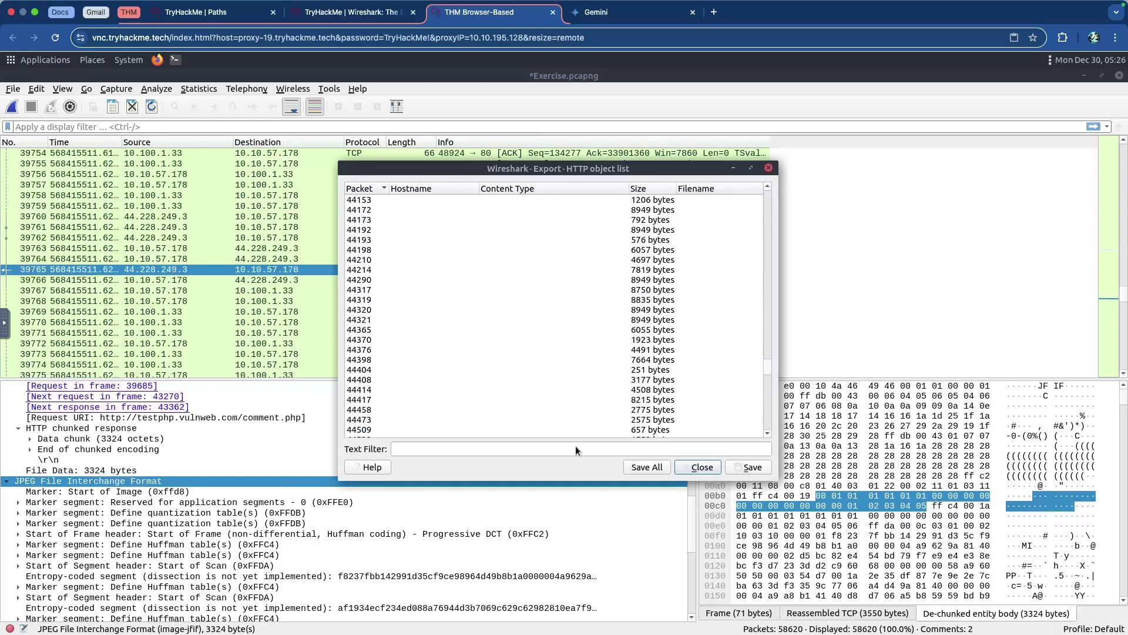
click(591, 449)
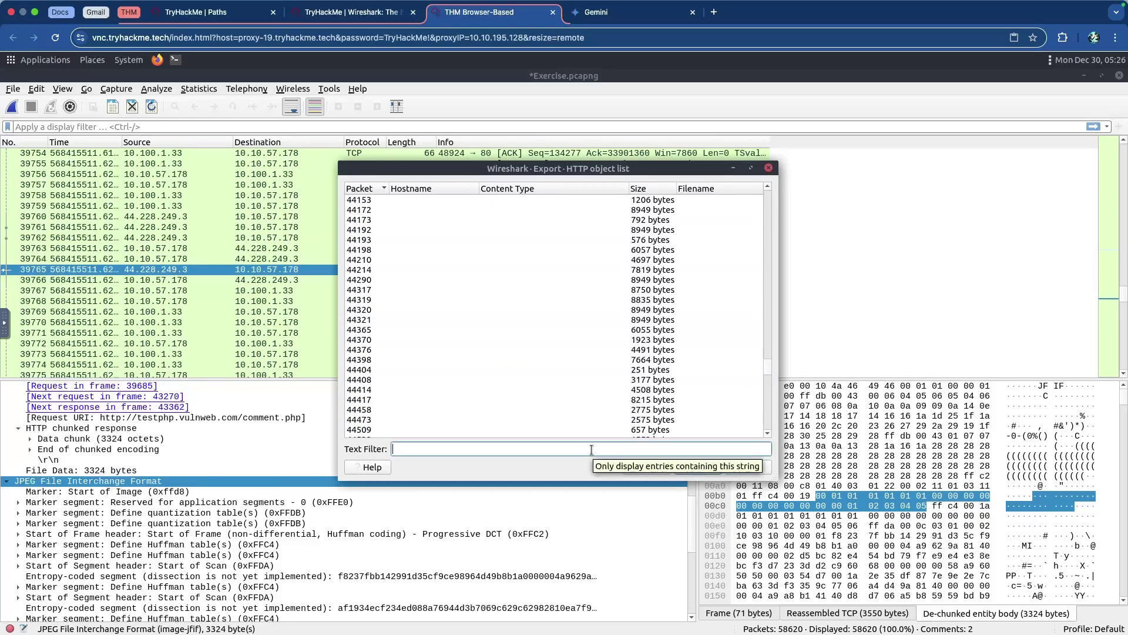
text(.txt)
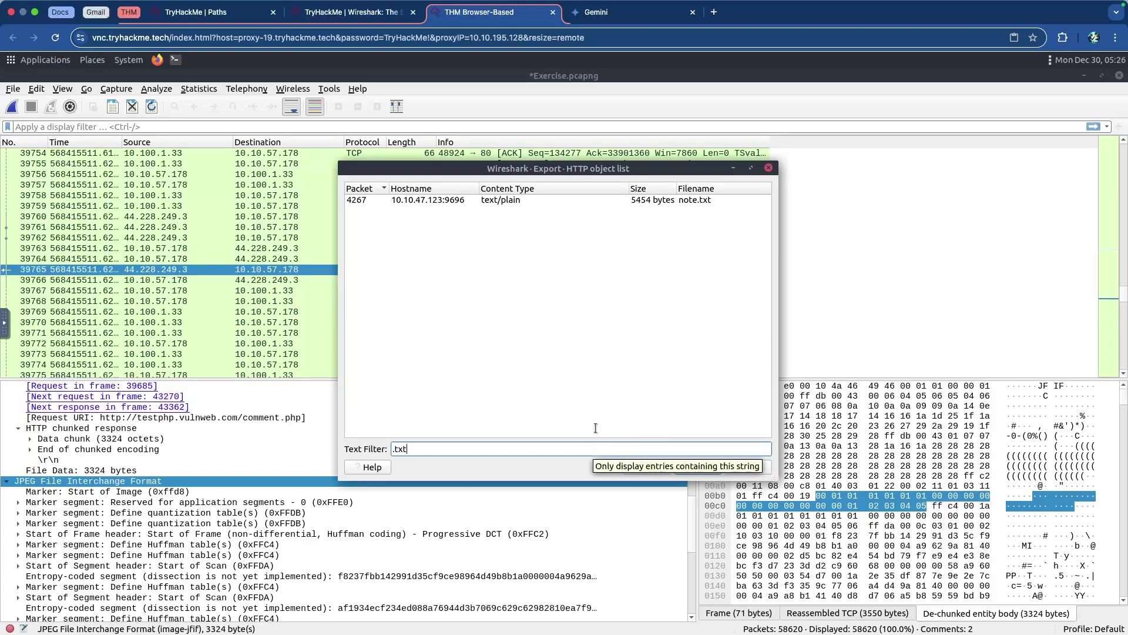
Save the note.txt object from packet 4267 to the Desktop folder.
click(450, 199)
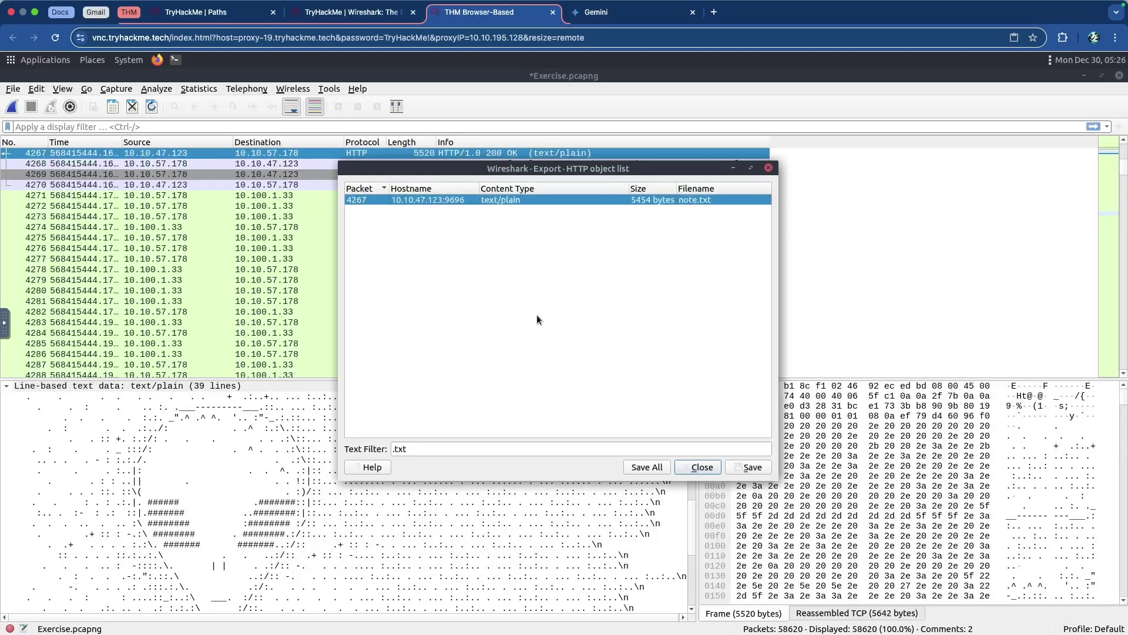
click(750, 468)
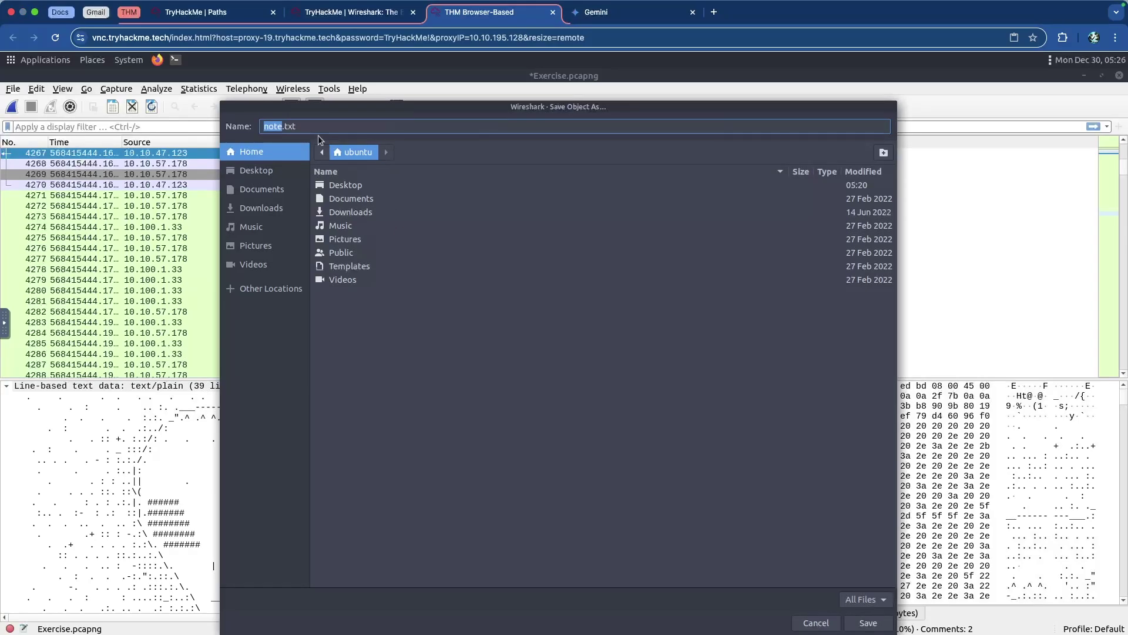
double_click(353, 185)
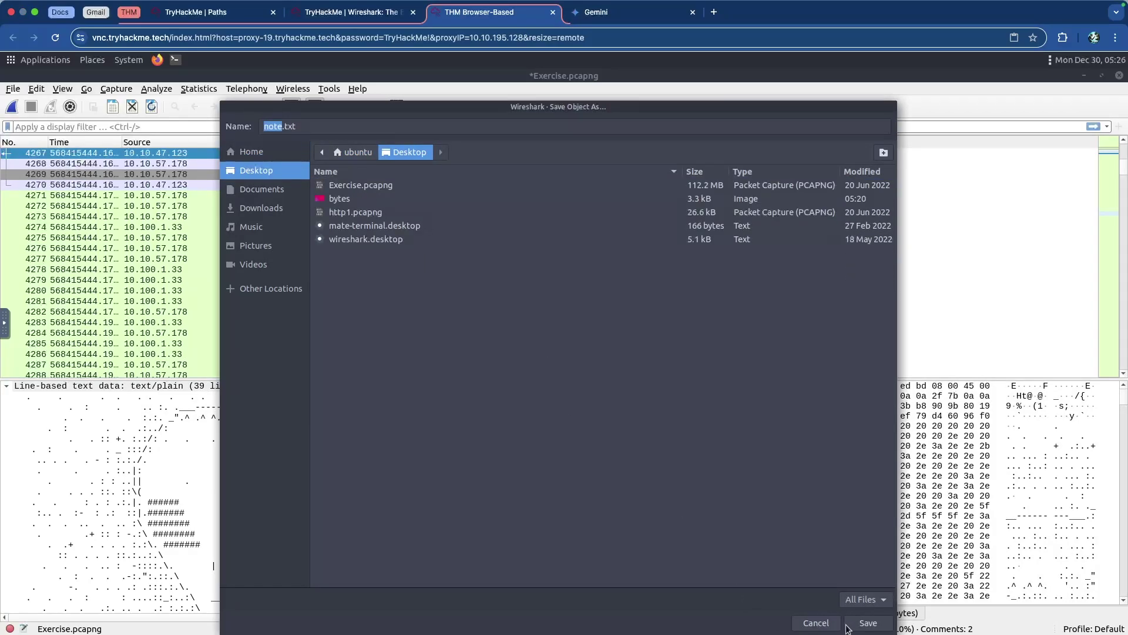
click(867, 622)
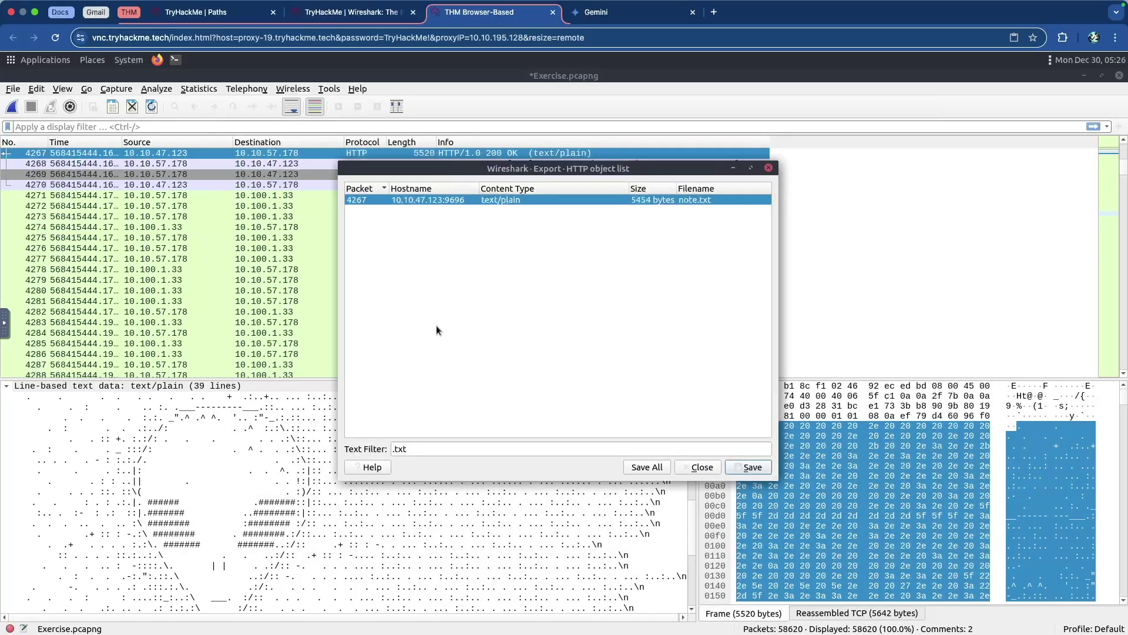
Clear the object list's text filter, look through the unfiltered HTTP objects, and filter by ".txt" again.
triple_click(448, 446)
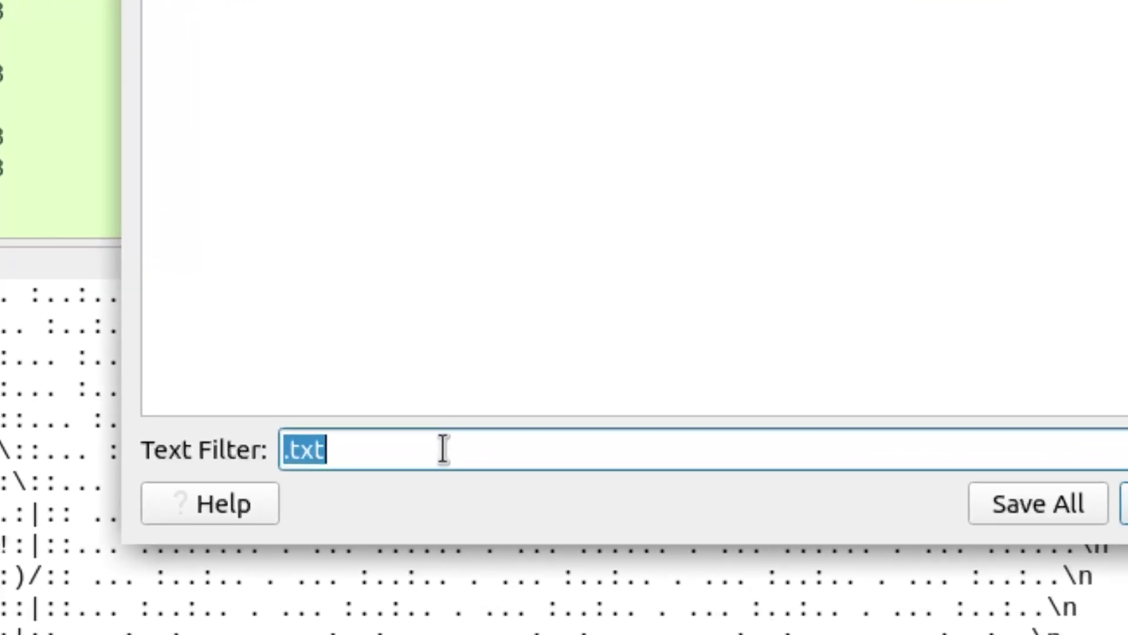
key(BackSpace)
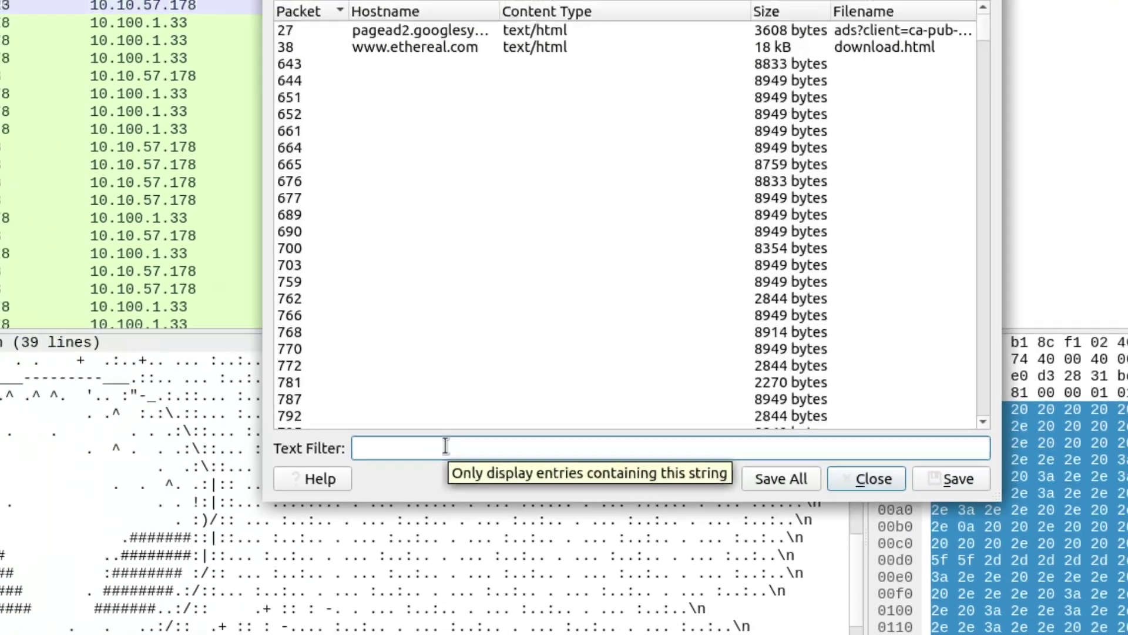
scroll(484, 310, down, 20)
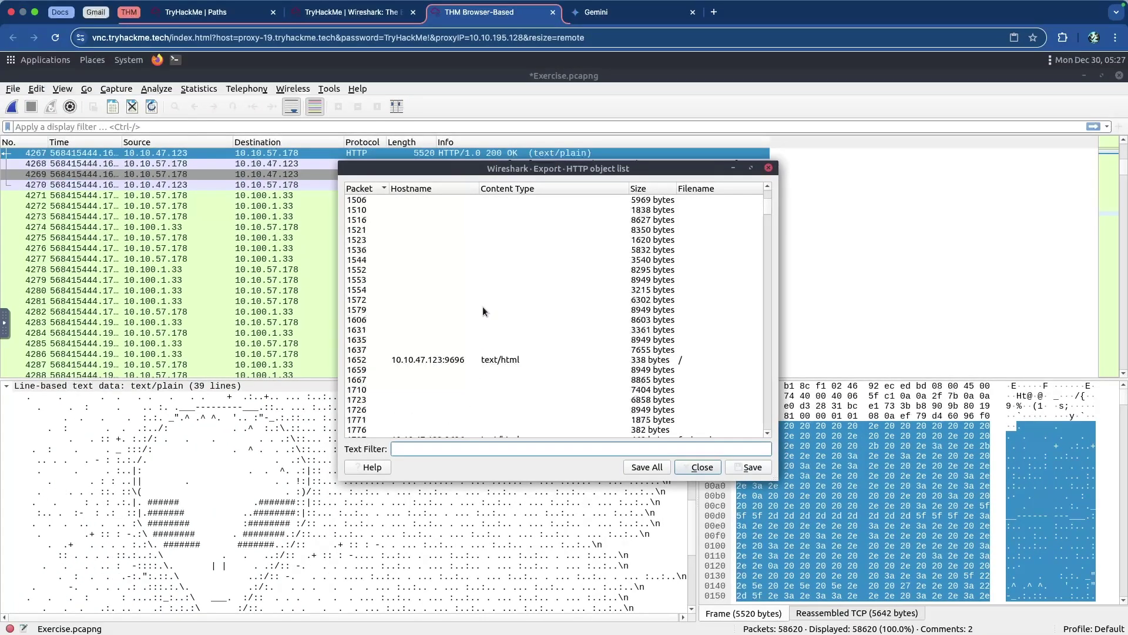
scroll(531, 327, down, 20)
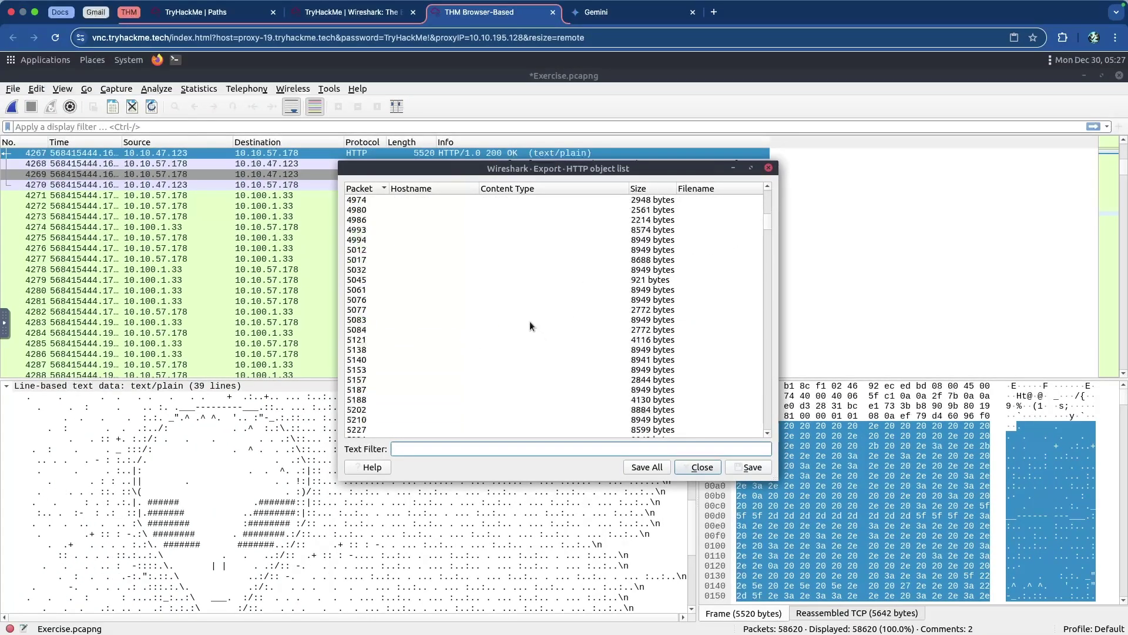
click(497, 448)
text(.txt)
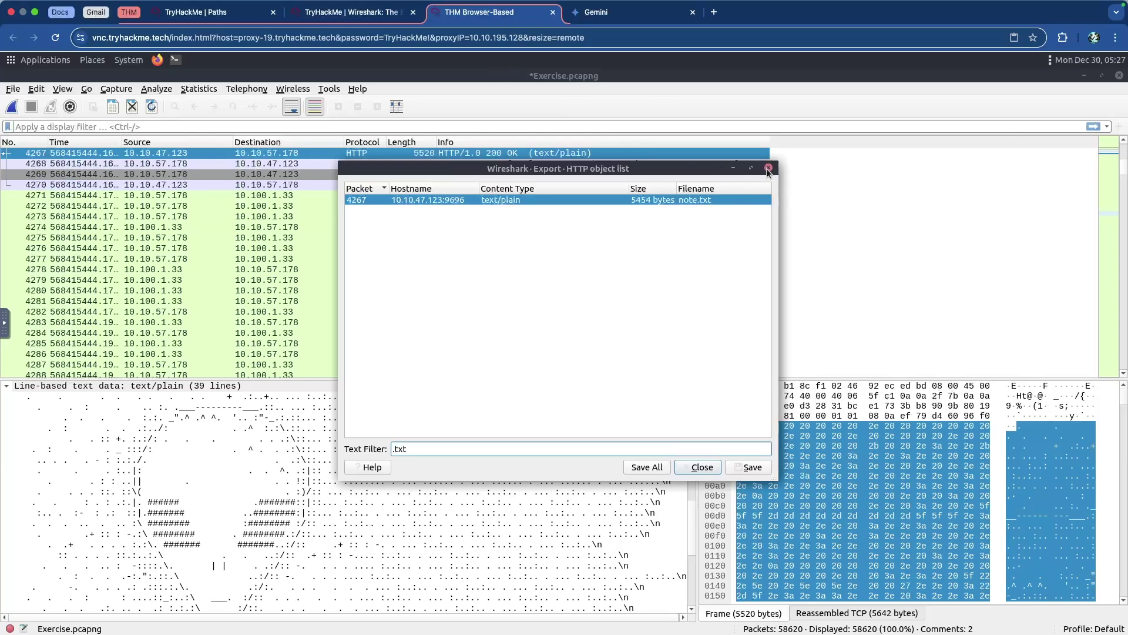
Leave the object list, minimize Wireshark, and print note.txt in the terminal, maximizing the window temporarily to read the alien's name.
key(Escape)
click(1084, 75)
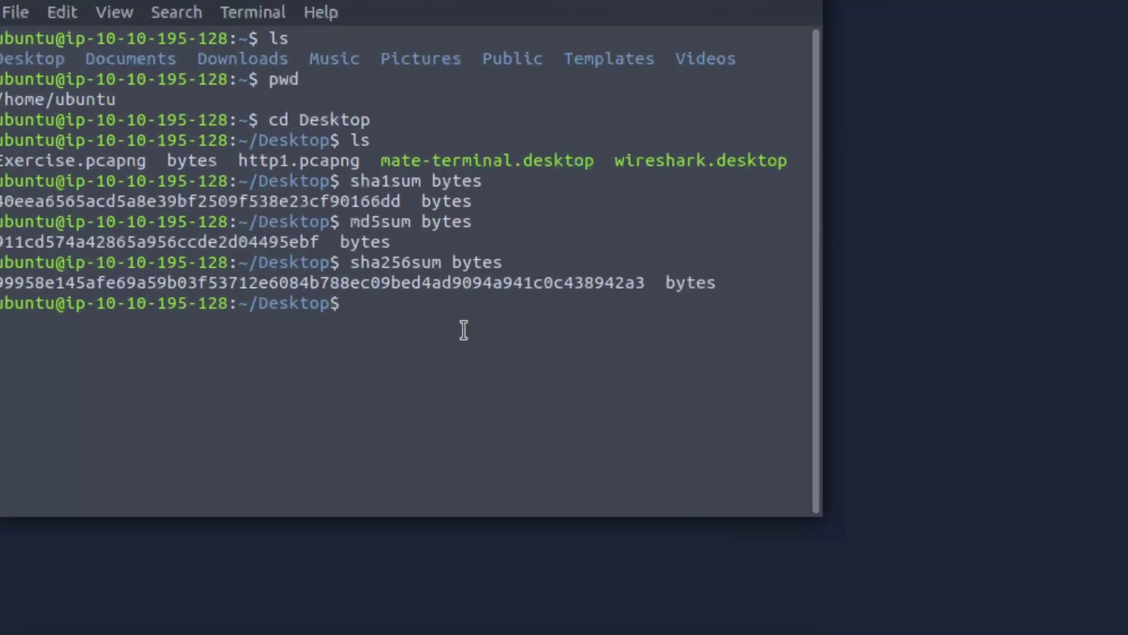
text(cat note.txt)
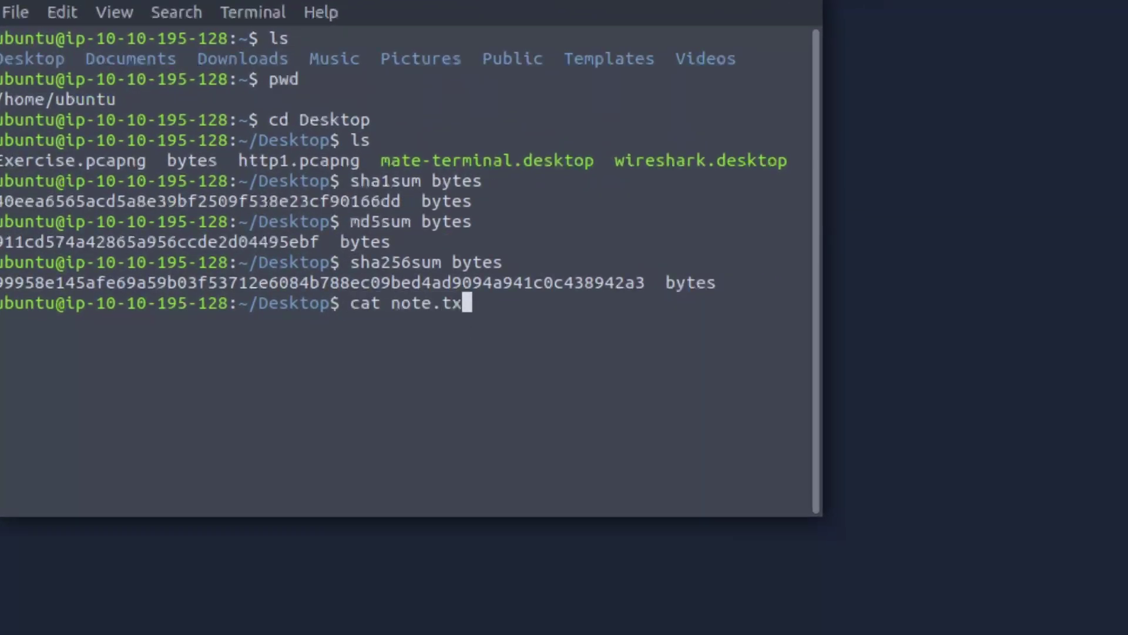
key(Return)
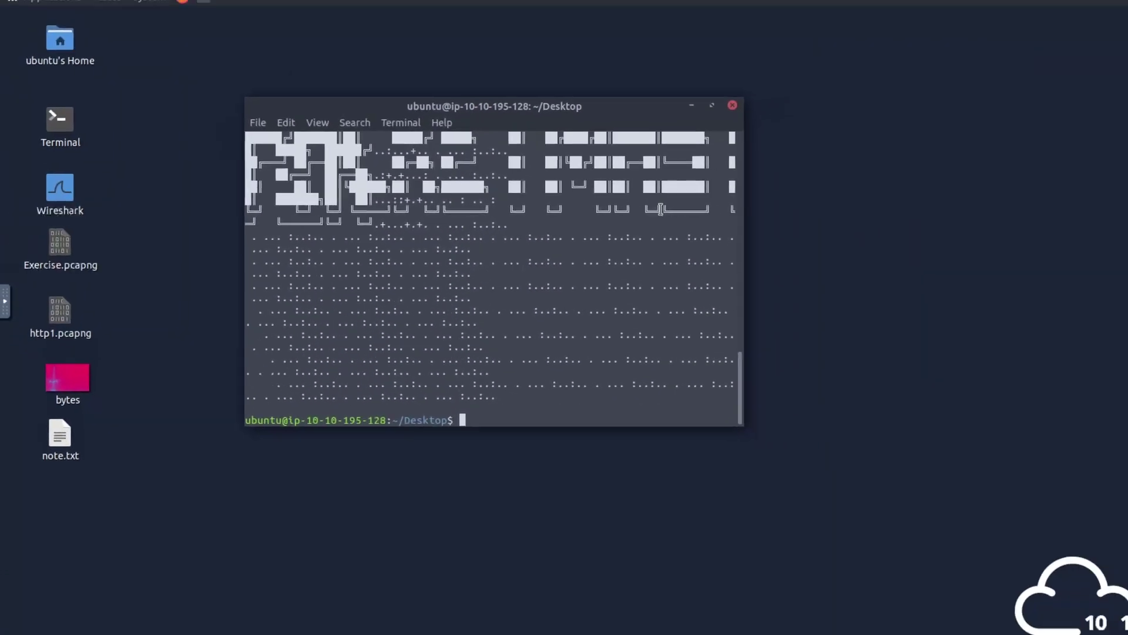
click(684, 107)
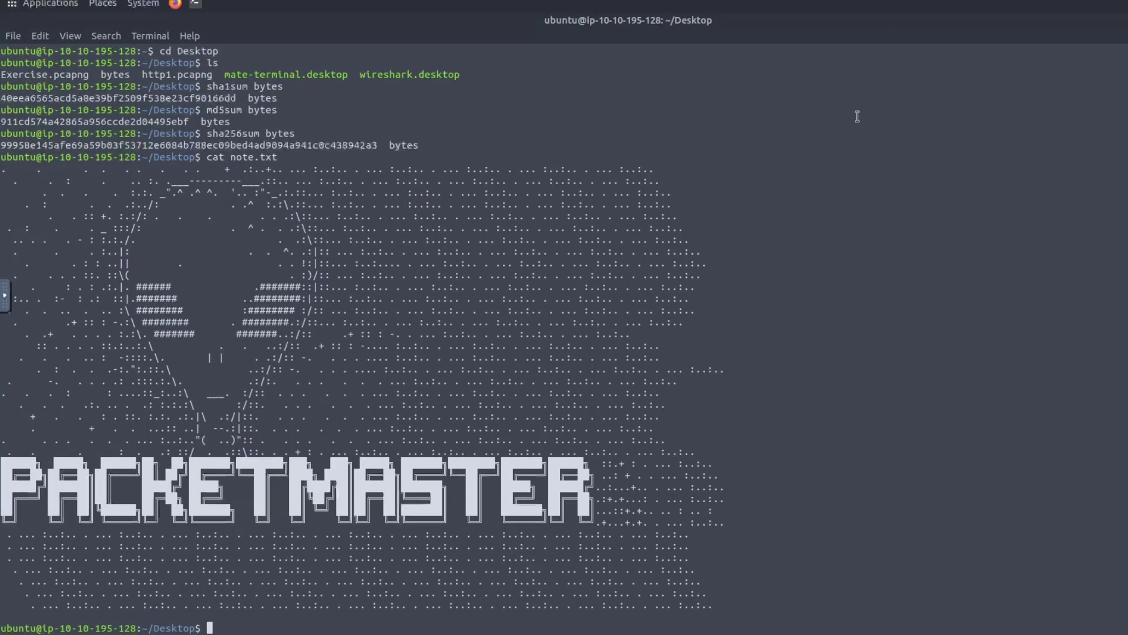
click(1102, 75)
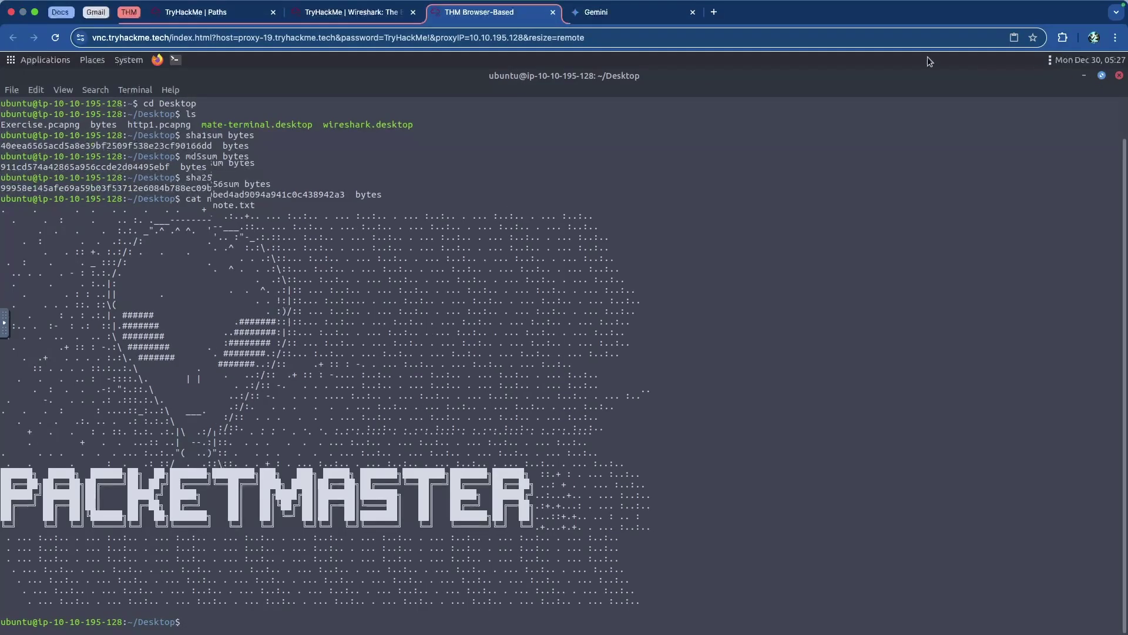
Read the room page's question about the number of warnings in the expert info section, and return to the full virtual machine.
click(353, 12)
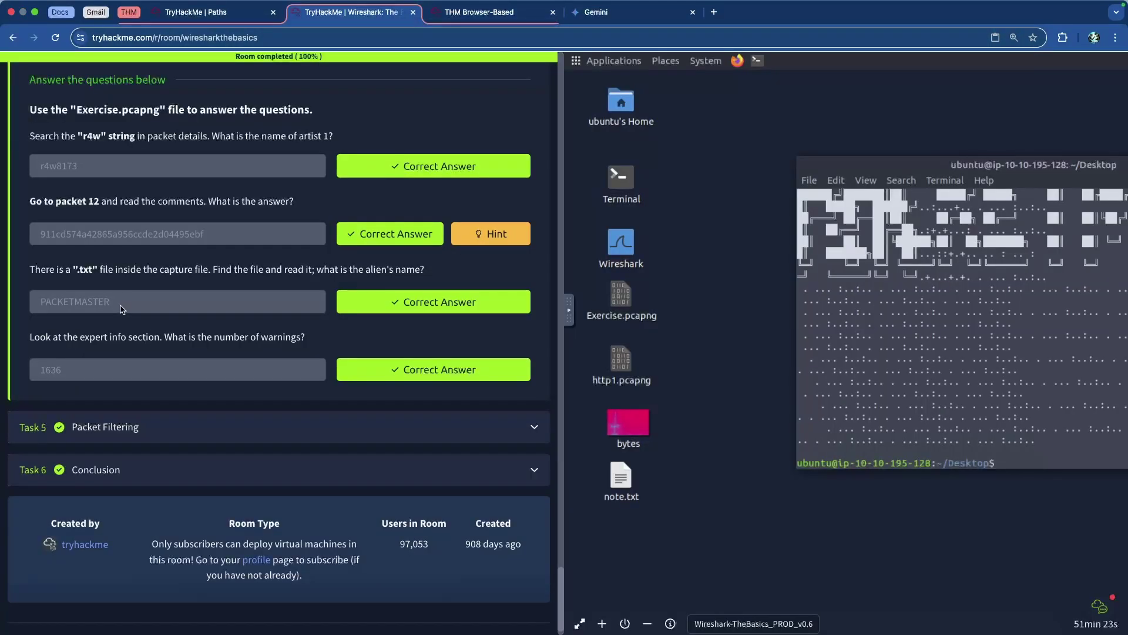
drag(40, 337, 307, 339)
click(206, 342)
click(308, 340)
click(491, 12)
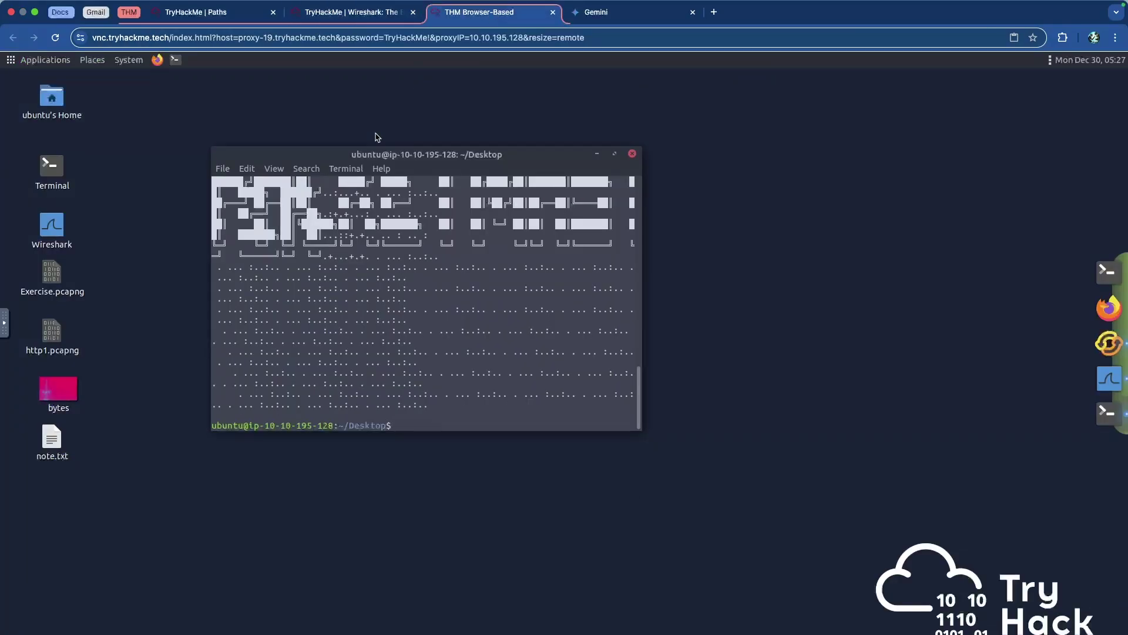
Close the terminal, restore Wireshark, and examine the severity and count columns in the capture's Expert Information.
click(632, 155)
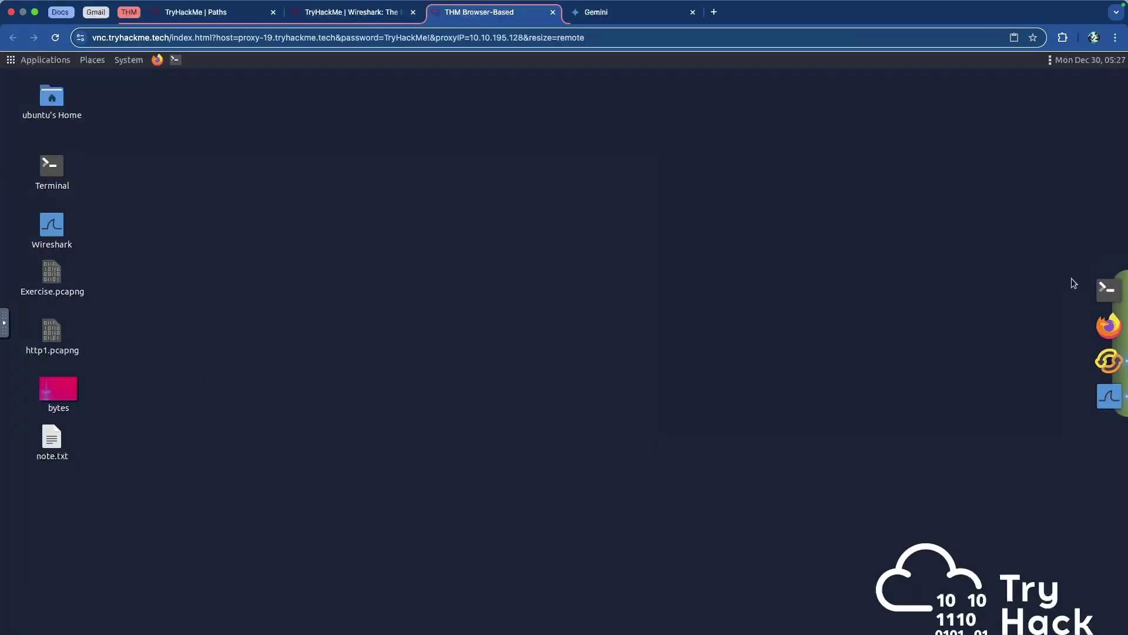
click(1103, 400)
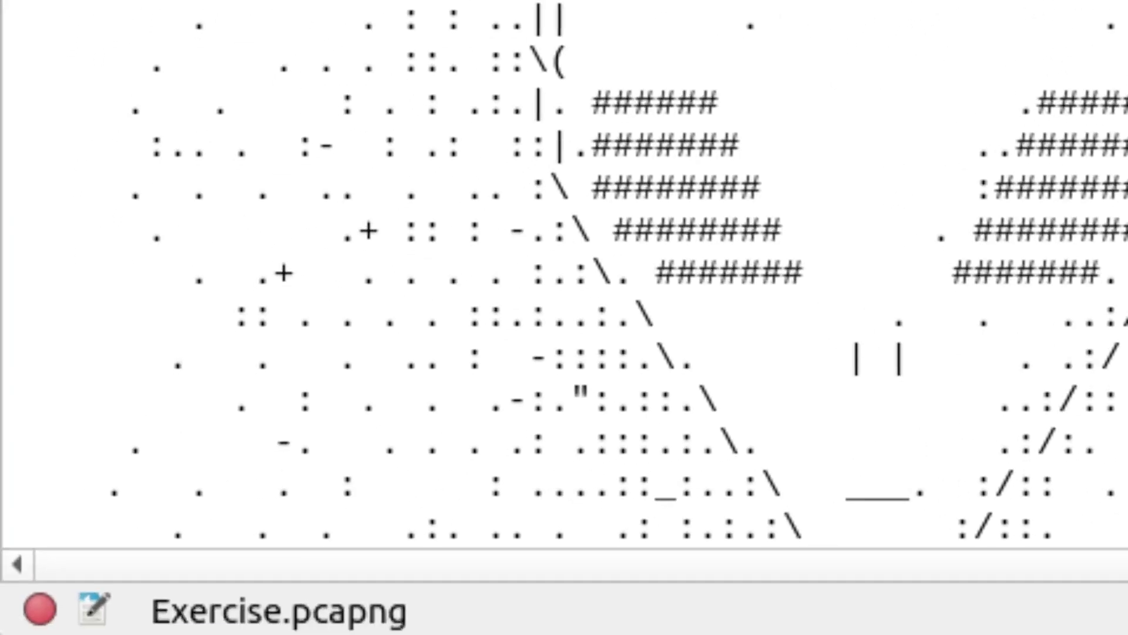
click(41, 612)
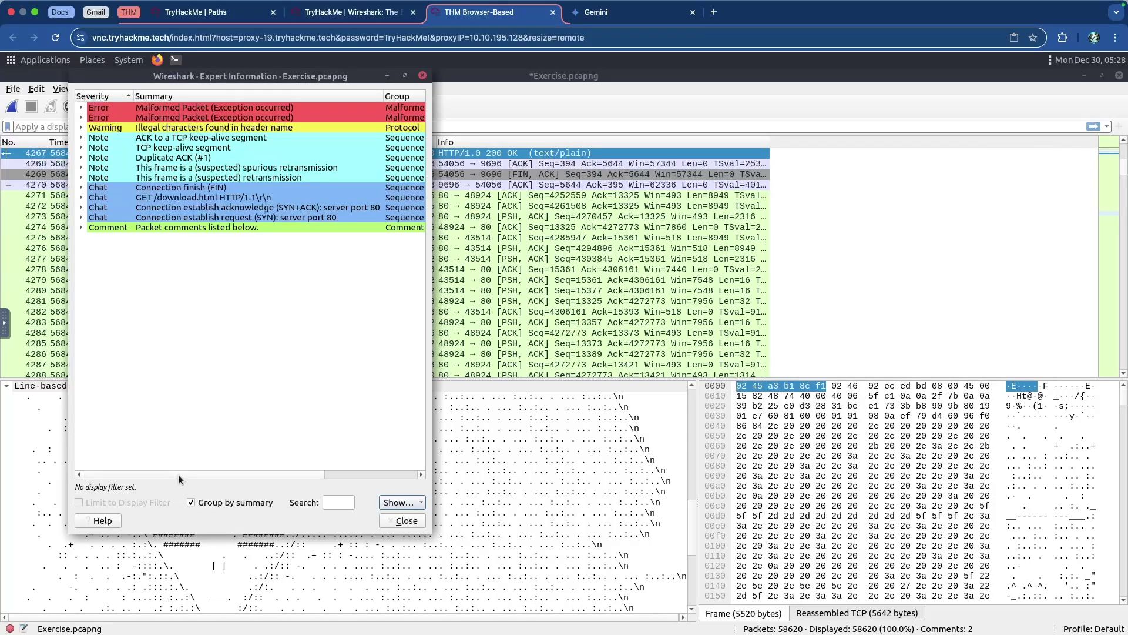
drag(257, 479, 333, 482)
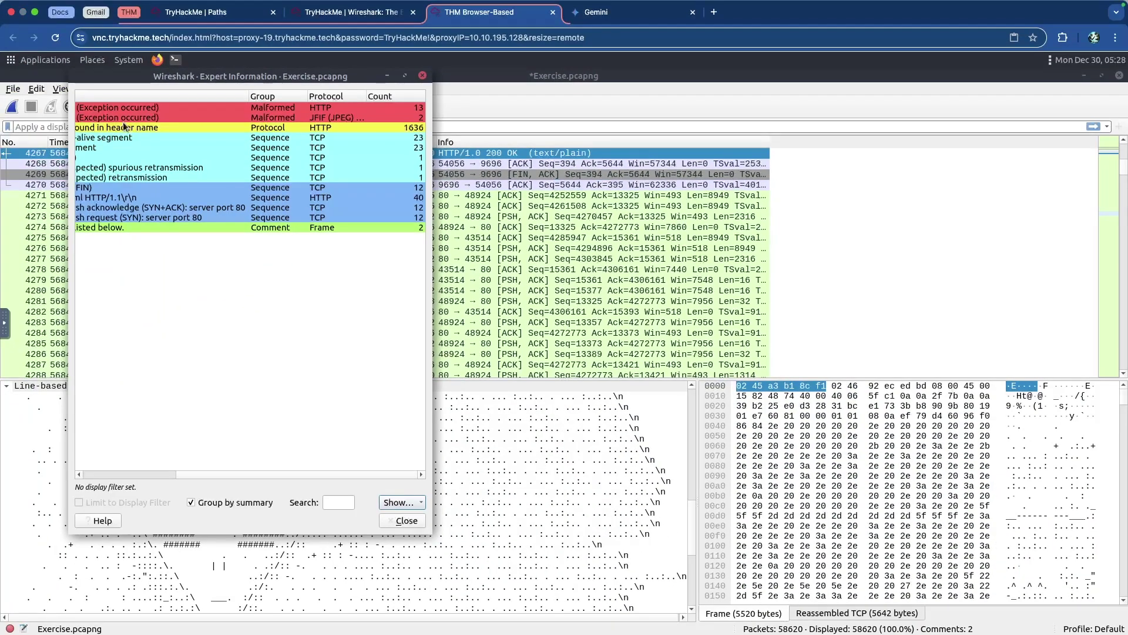
scroll(181, 129, left, 5)
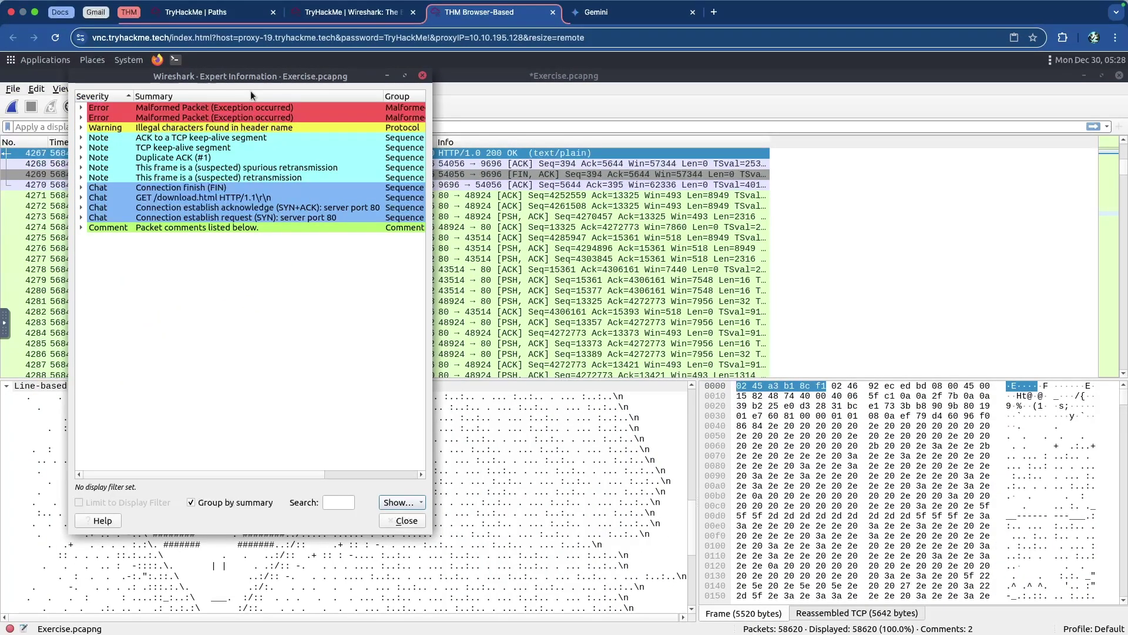
Return to the room page, expand Task 5 Packet Filtering, and read its introduction to Wireshark's filter engine and filtering approaches.
click(369, 17)
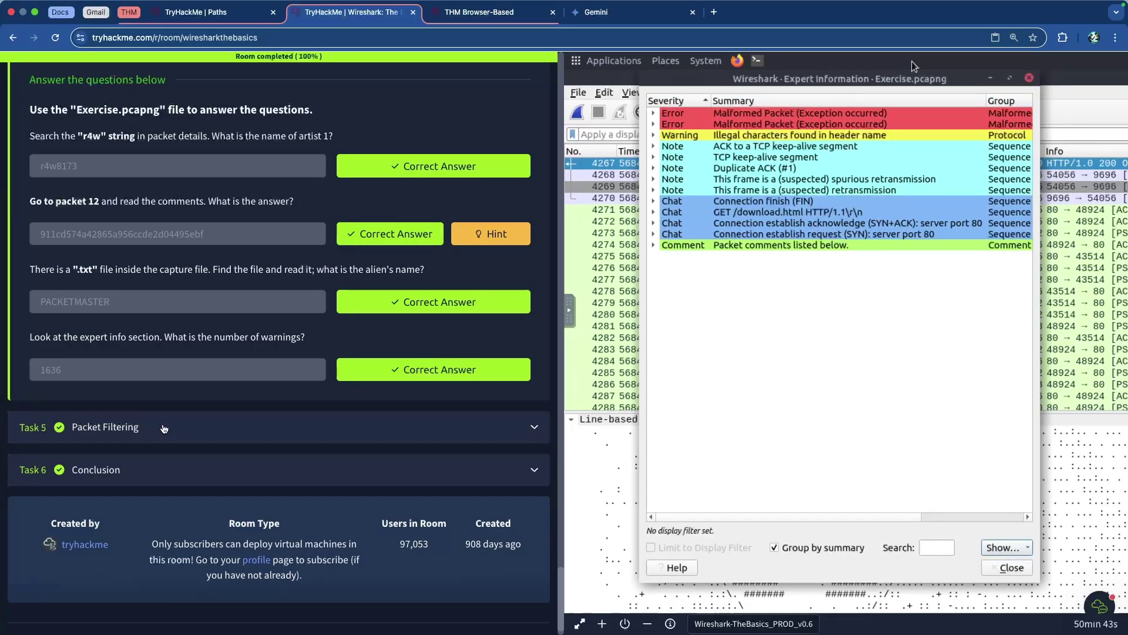
click(199, 435)
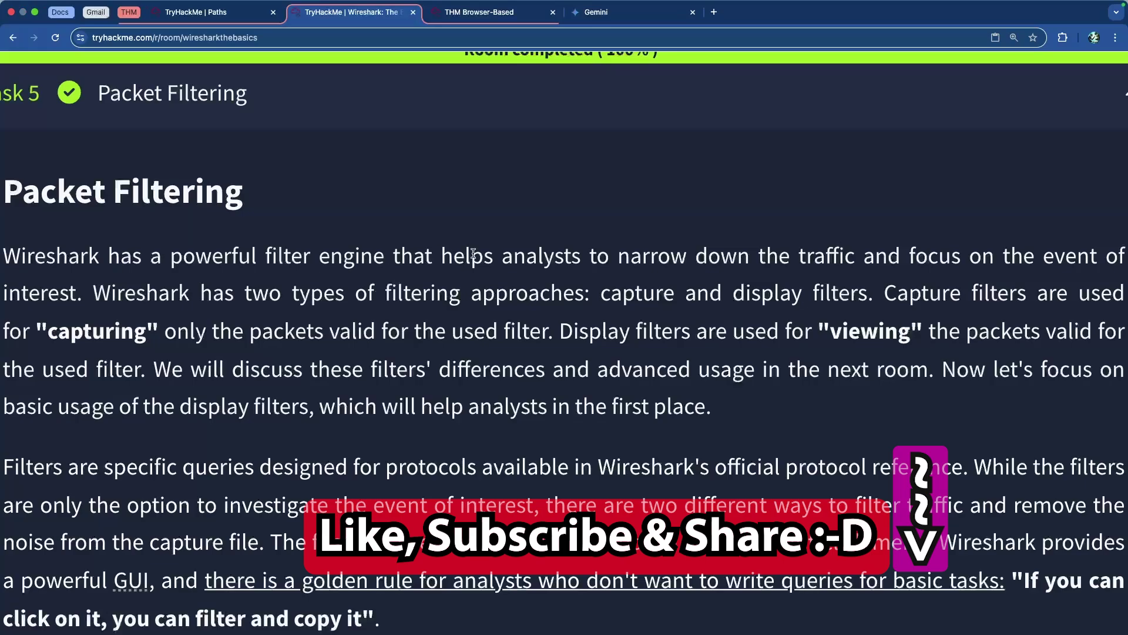
drag(499, 254, 722, 263)
scroll(775, 270, left, 1)
scroll(337, 265, down, 3)
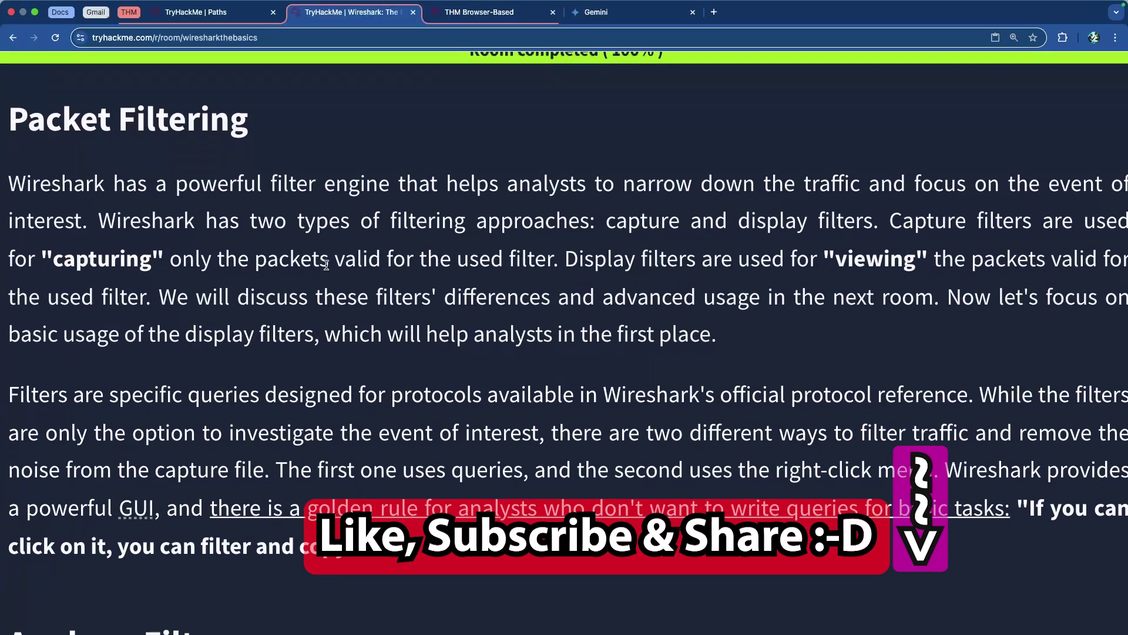
drag(274, 202, 567, 205)
click(567, 205)
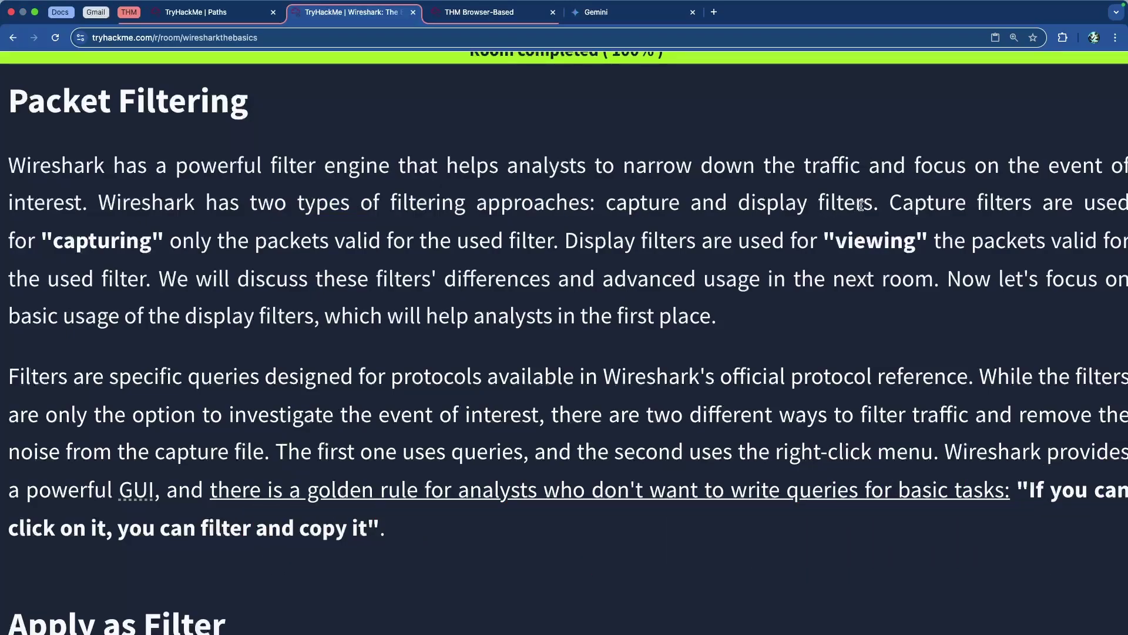
Read how capture filters for "capturing" and display filters for "viewing" differ in the Packet Filtering text.
scroll(165, 246, left, 2)
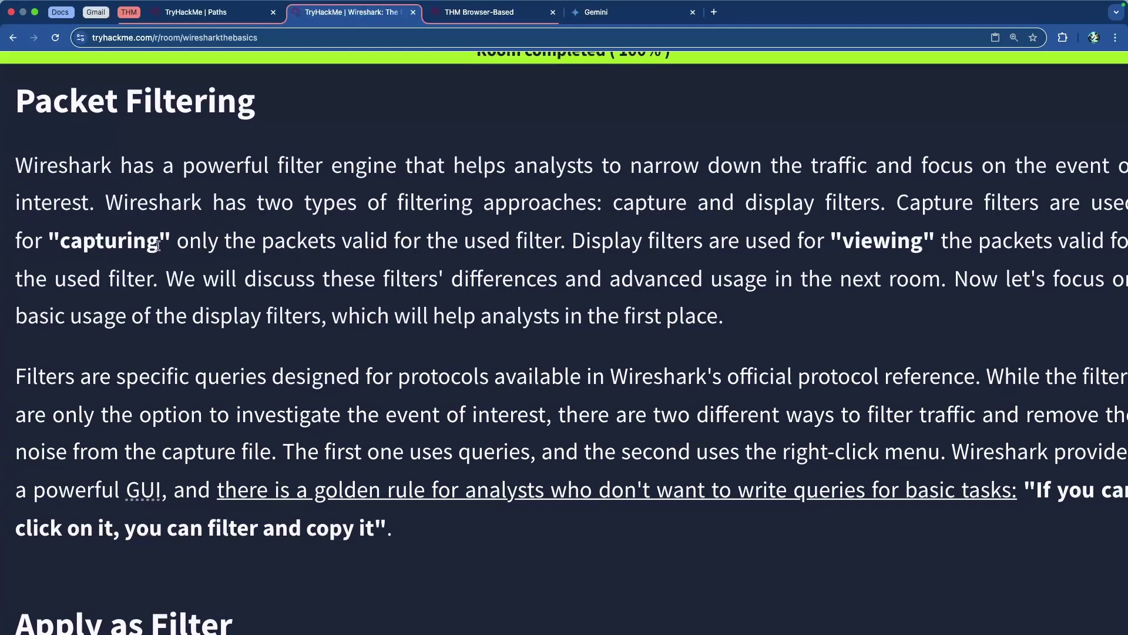
double_click(111, 240)
drag(208, 242, 859, 251)
click(534, 244)
click(859, 251)
double_click(868, 244)
scroll(800, 244, right, 2)
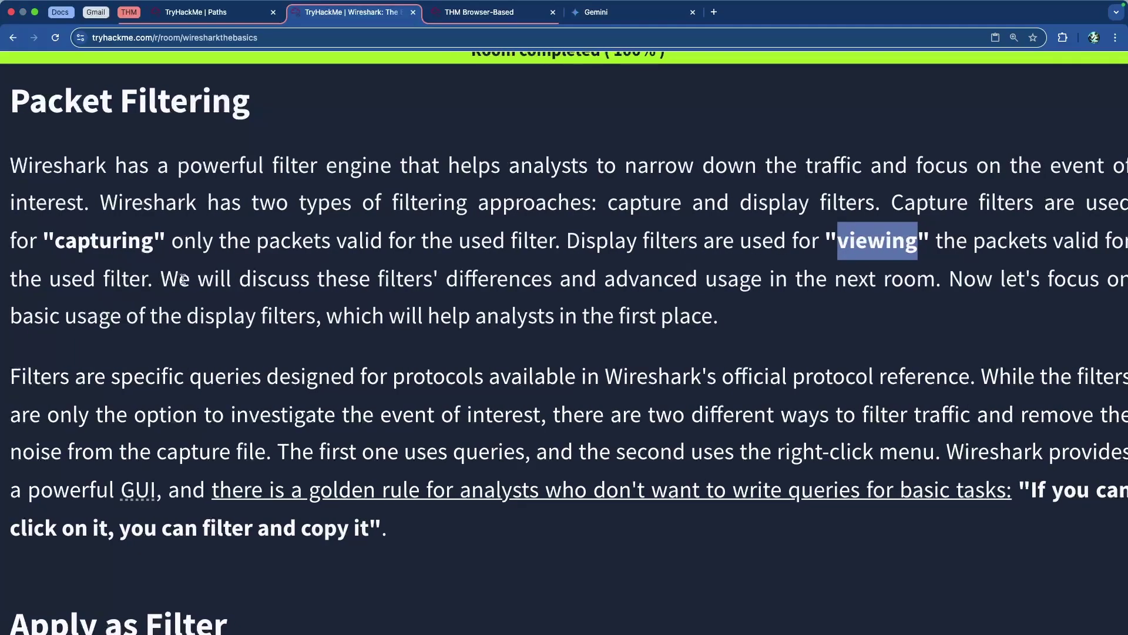
drag(235, 288, 515, 286)
click(519, 286)
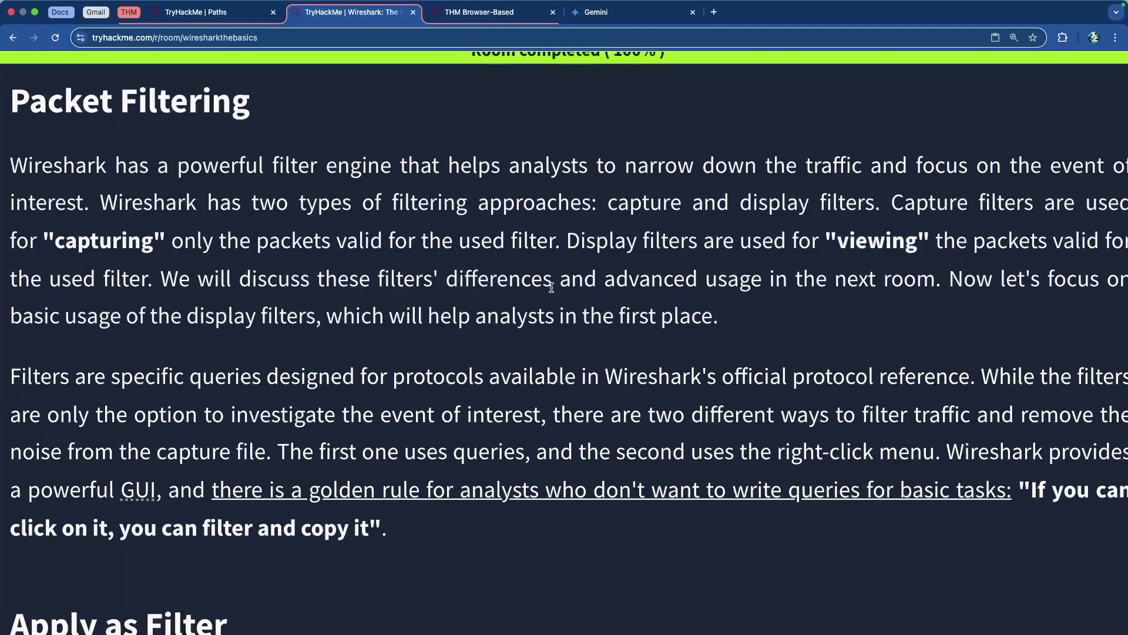
Read the Packet Filtering introduction on capture filters, display filters and their basic usage.
drag(762, 284, 884, 286)
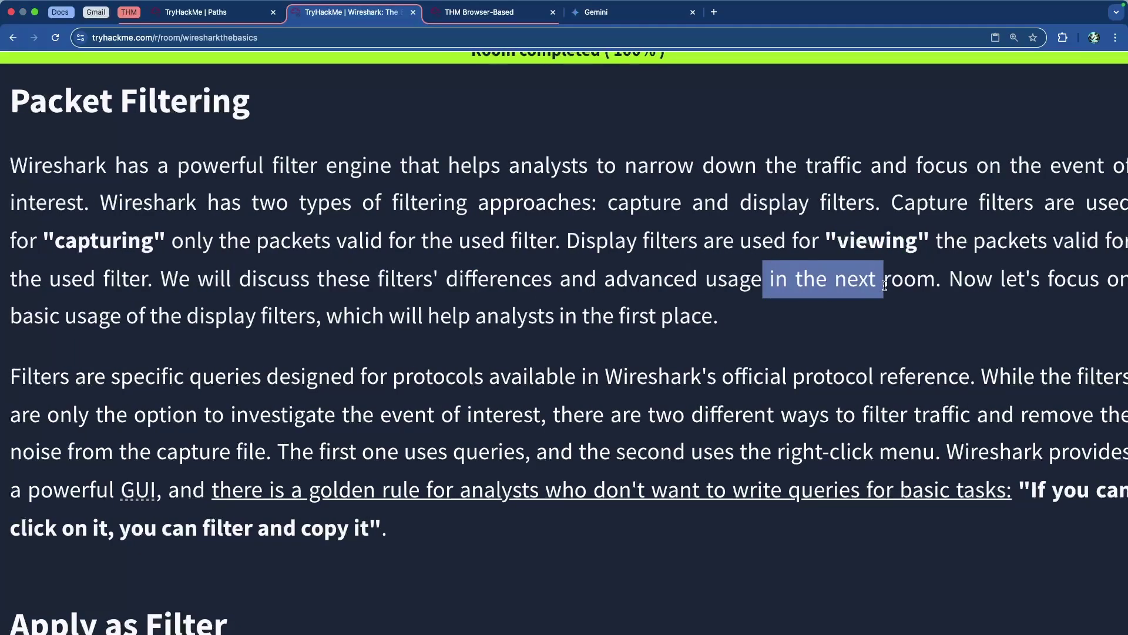
click(731, 318)
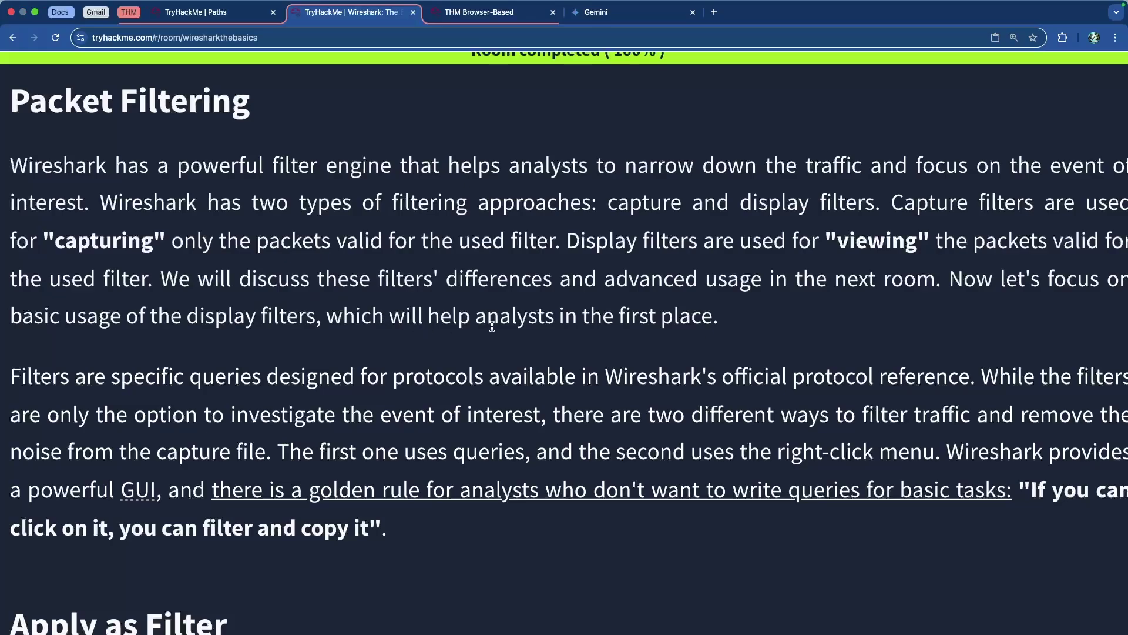
scroll(492, 327, right, 1)
scroll(493, 327, left, 1)
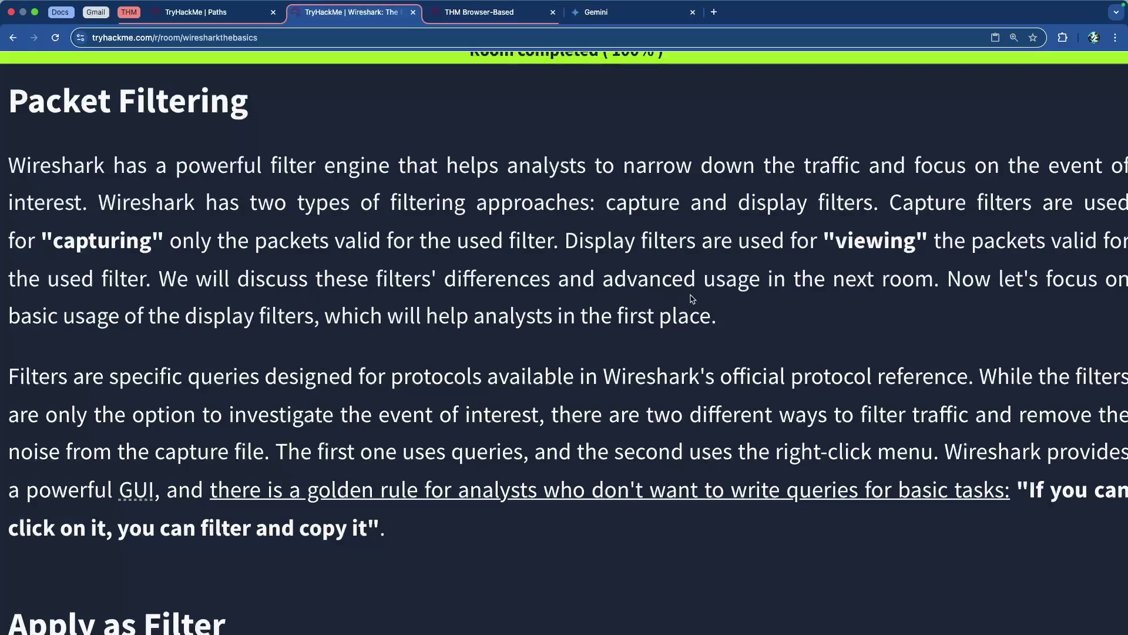
scroll(325, 289, down, 3)
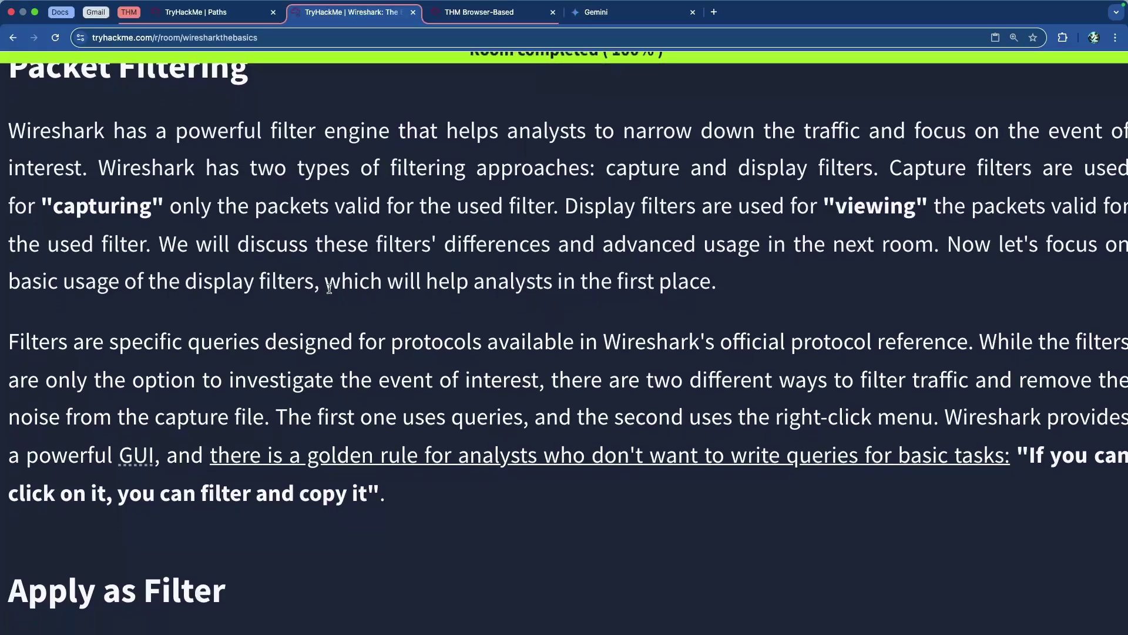
drag(178, 191, 457, 195)
click(492, 197)
scroll(472, 196, down, 1)
scroll(472, 196, down, 2)
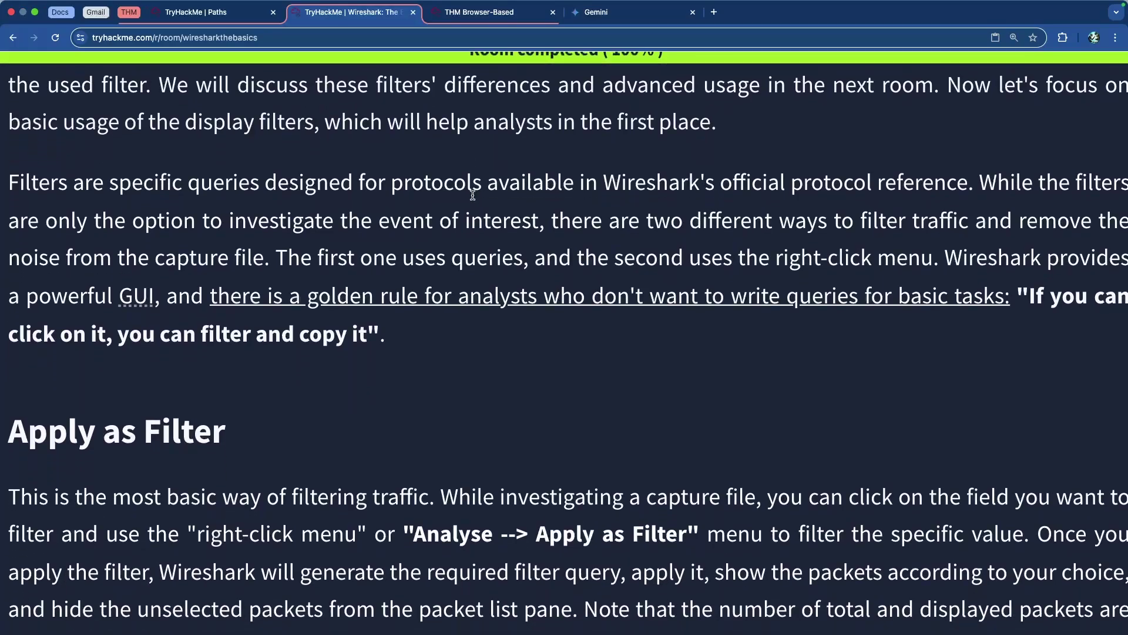
Read the paragraph on protocol filter queries, the two ways to filter traffic and the golden rule for analysts.
drag(143, 173, 789, 175)
click(425, 176)
click(790, 175)
scroll(740, 162, right, 1)
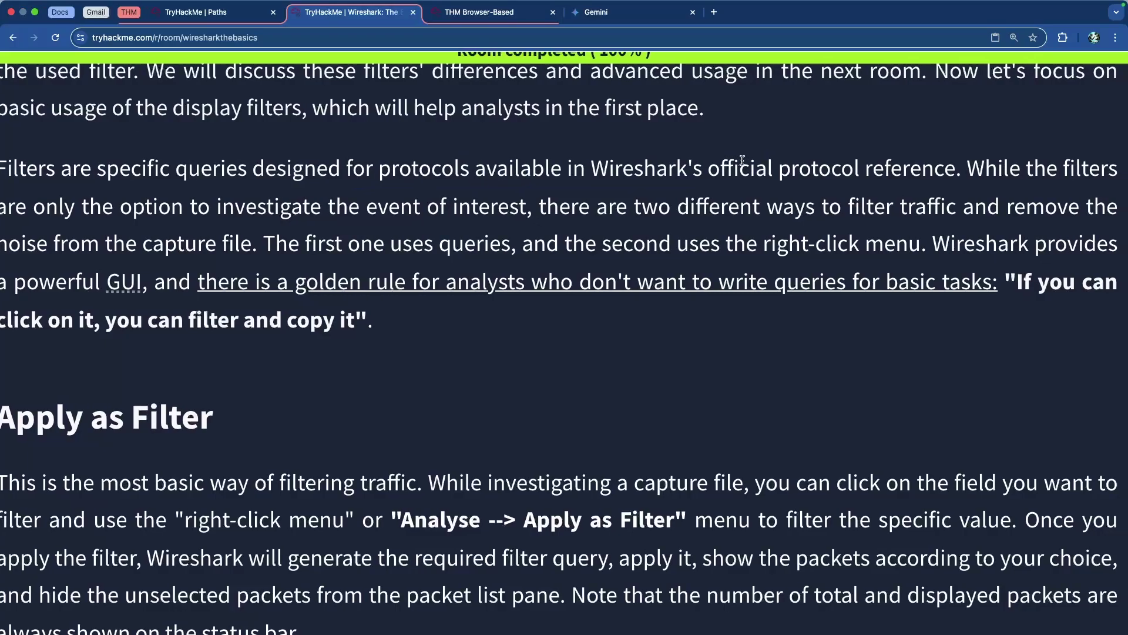
scroll(743, 164, left, 1)
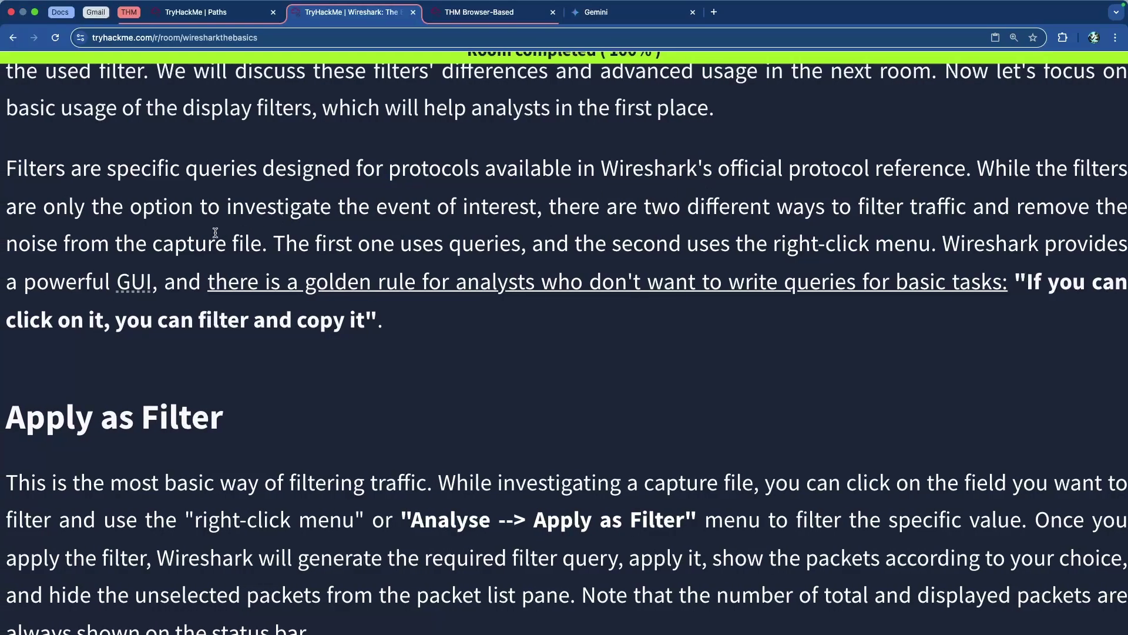
drag(193, 214, 483, 214)
click(442, 215)
drag(636, 202, 970, 210)
click(758, 220)
scroll(541, 230, down, 1)
drag(238, 221, 674, 221)
click(405, 222)
click(682, 223)
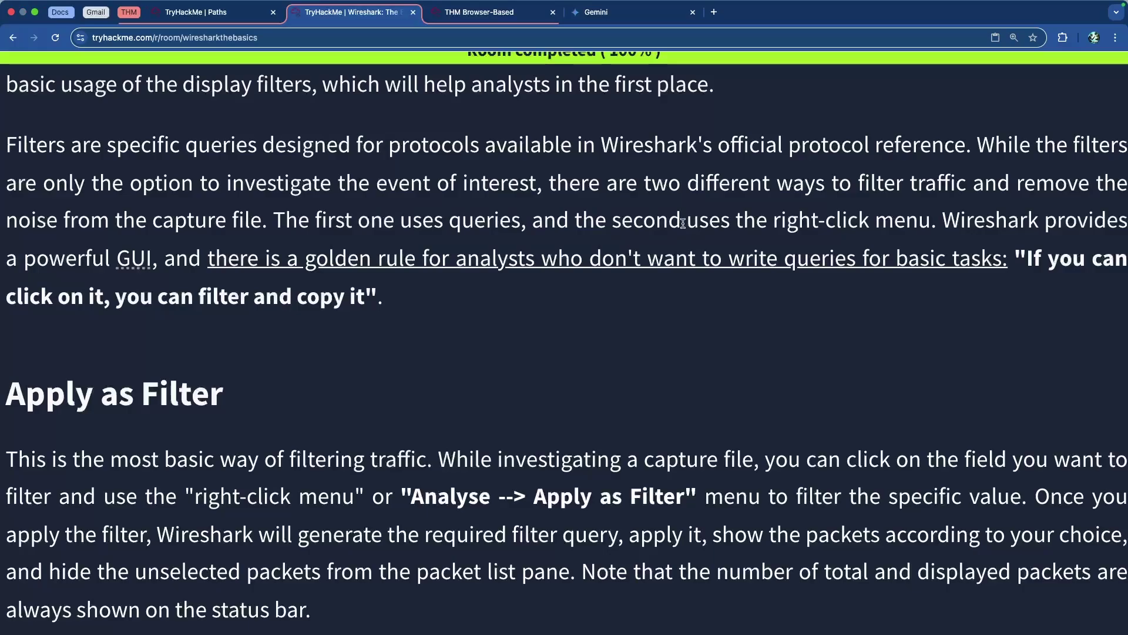
scroll(683, 223, right, 1)
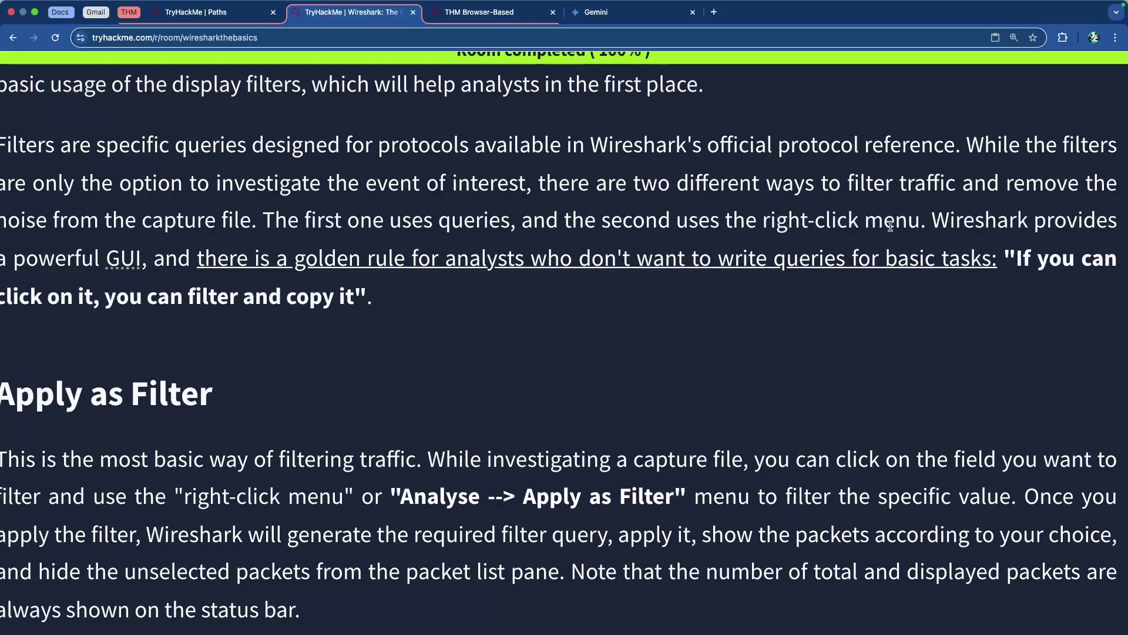
scroll(890, 226, left, 1)
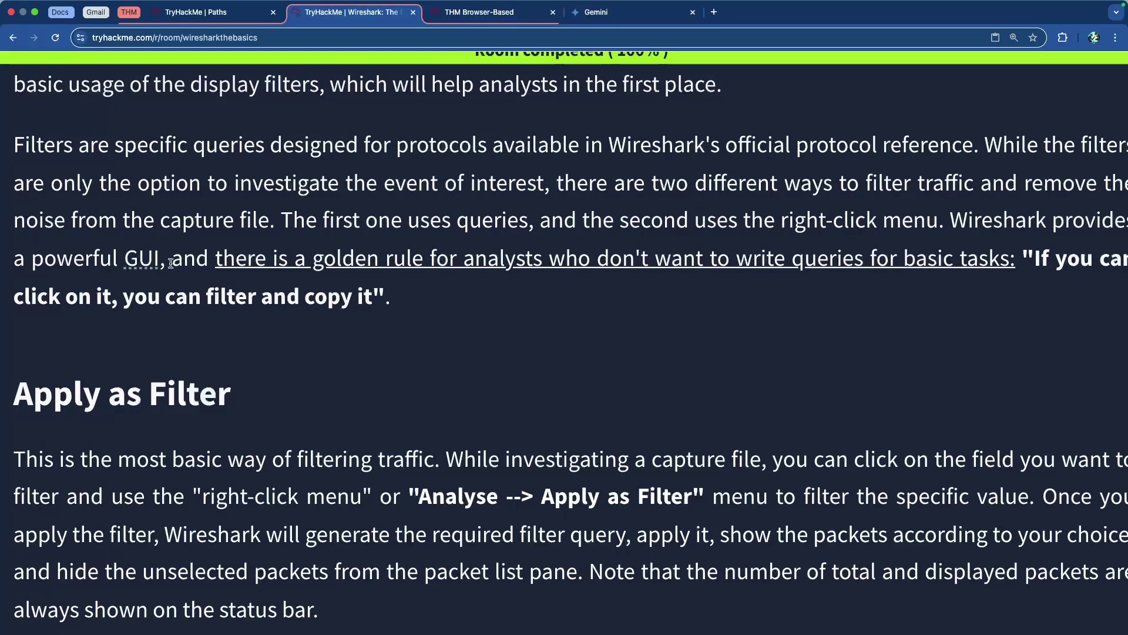
scroll(171, 262, down, 1)
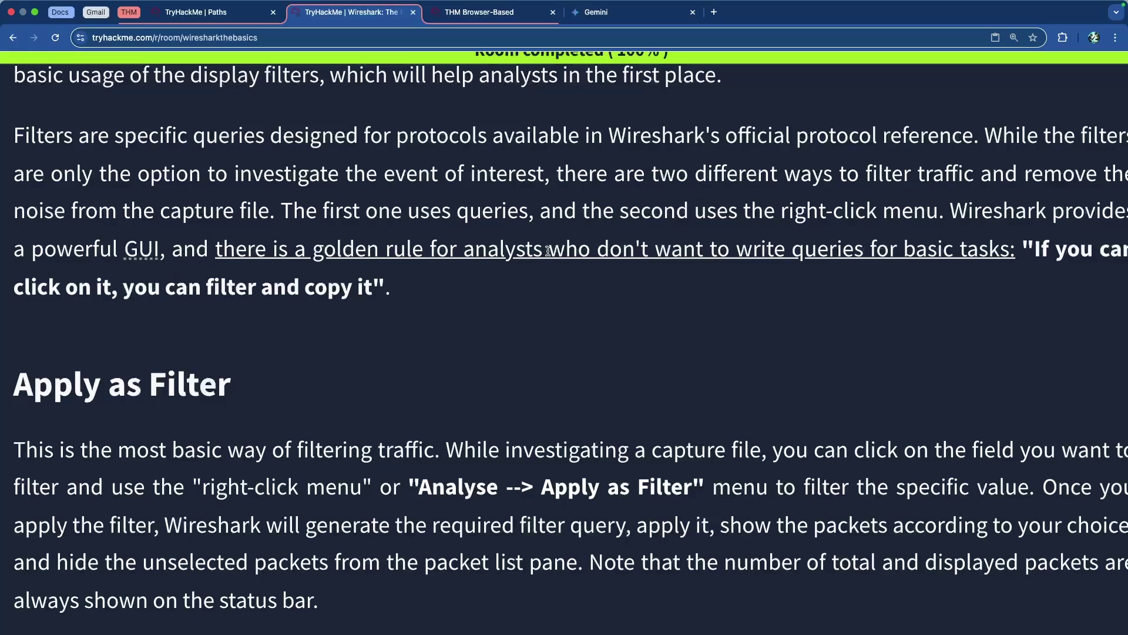
scroll(551, 252, right, 2)
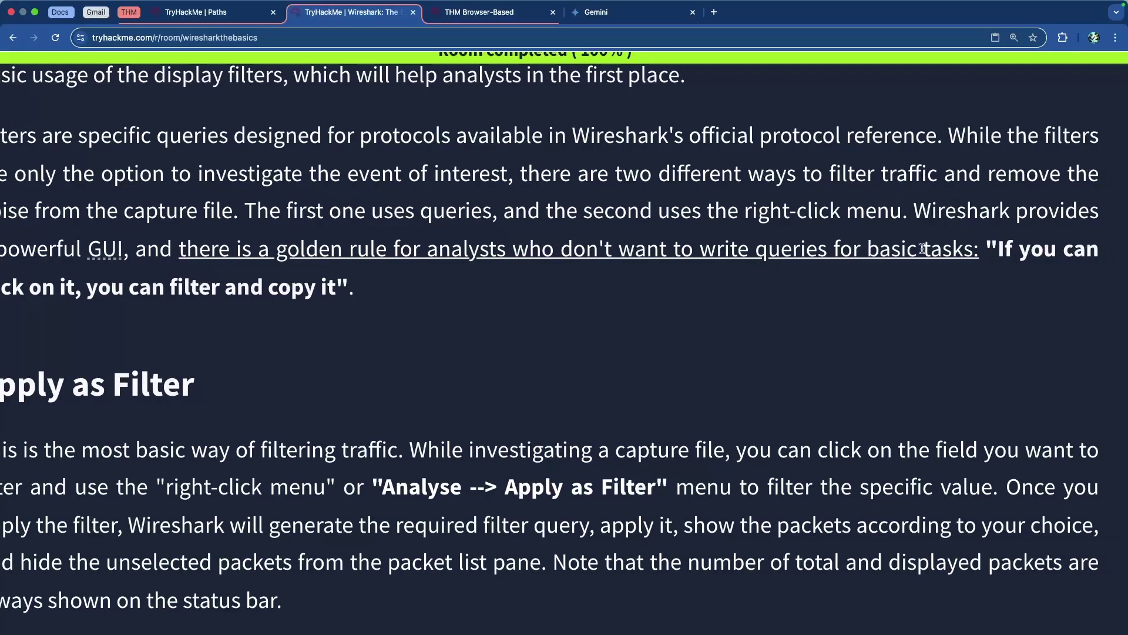
scroll(915, 249, left, 3)
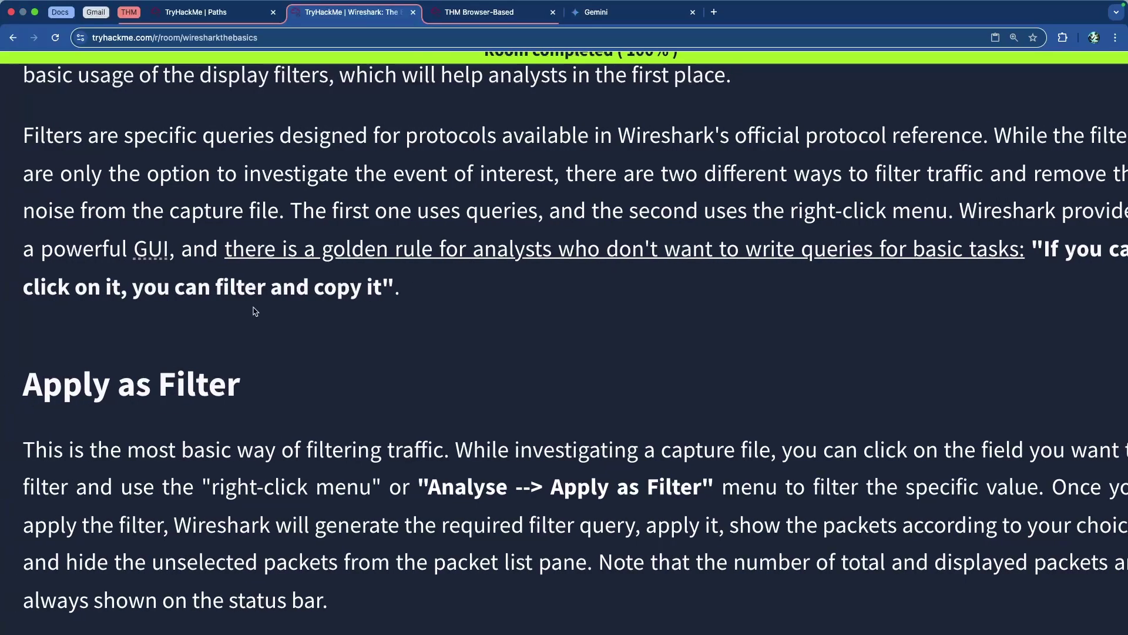
Examine the Apply as Filter section and its enlarged example screenshots, then bring the Wireshark machine back into view.
scroll(245, 310, down, 5)
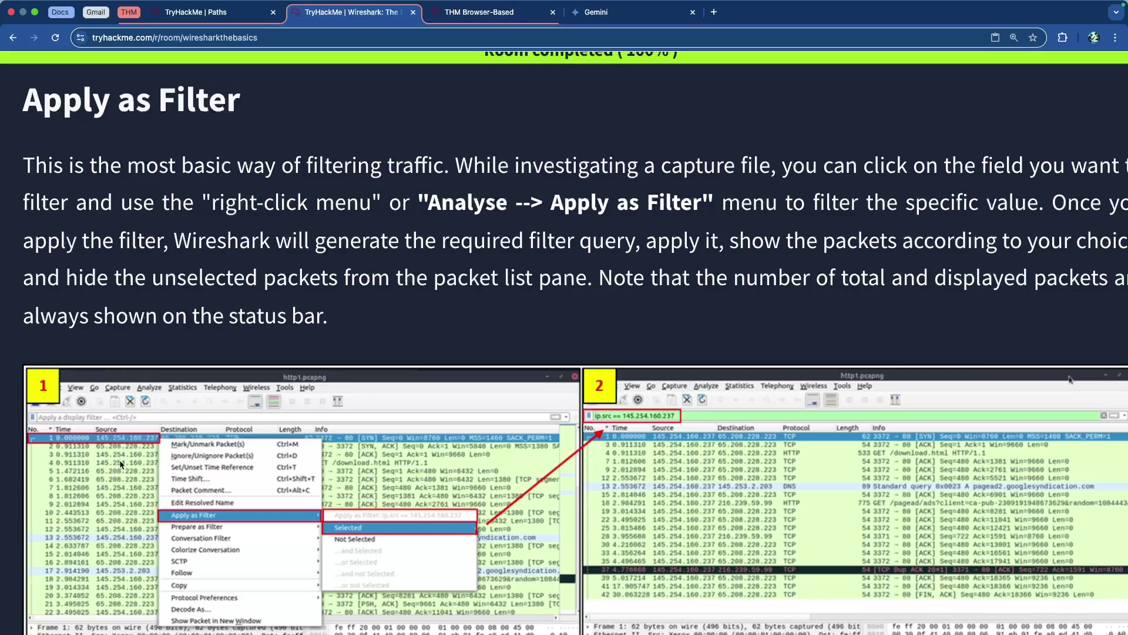
scroll(121, 461, down, 3)
click(195, 360)
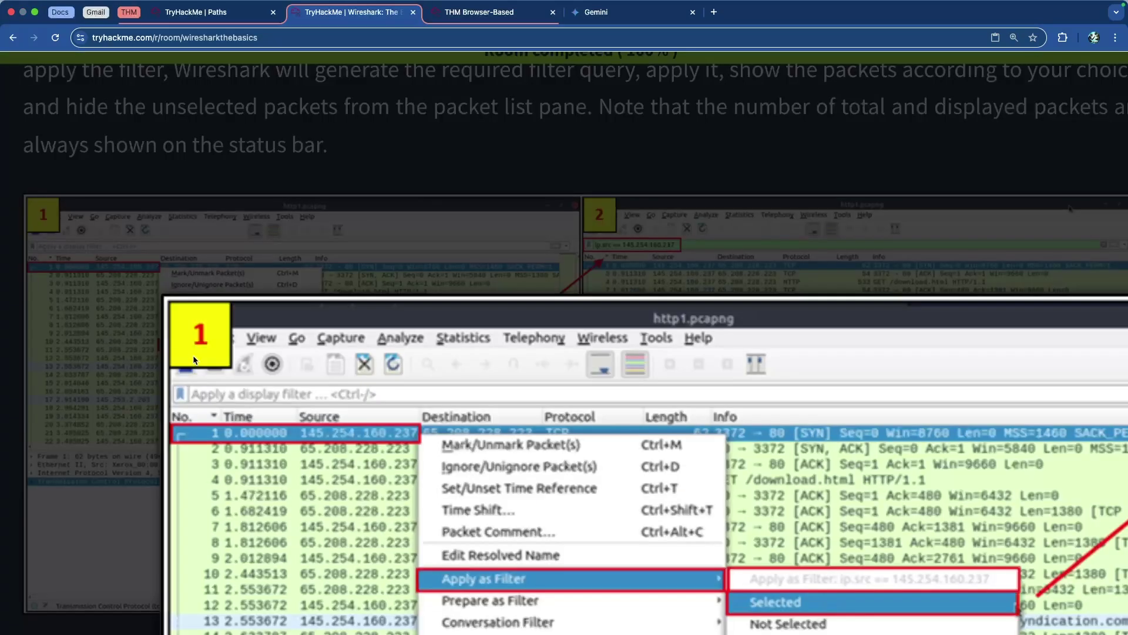
scroll(189, 360, down, 3)
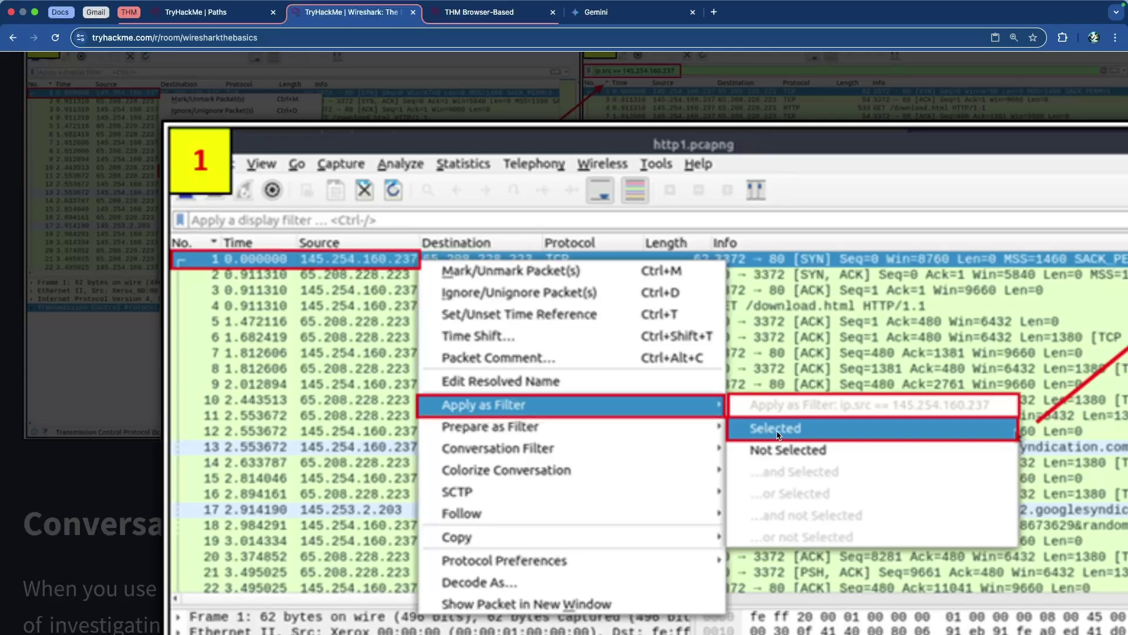
scroll(763, 280, right, 5)
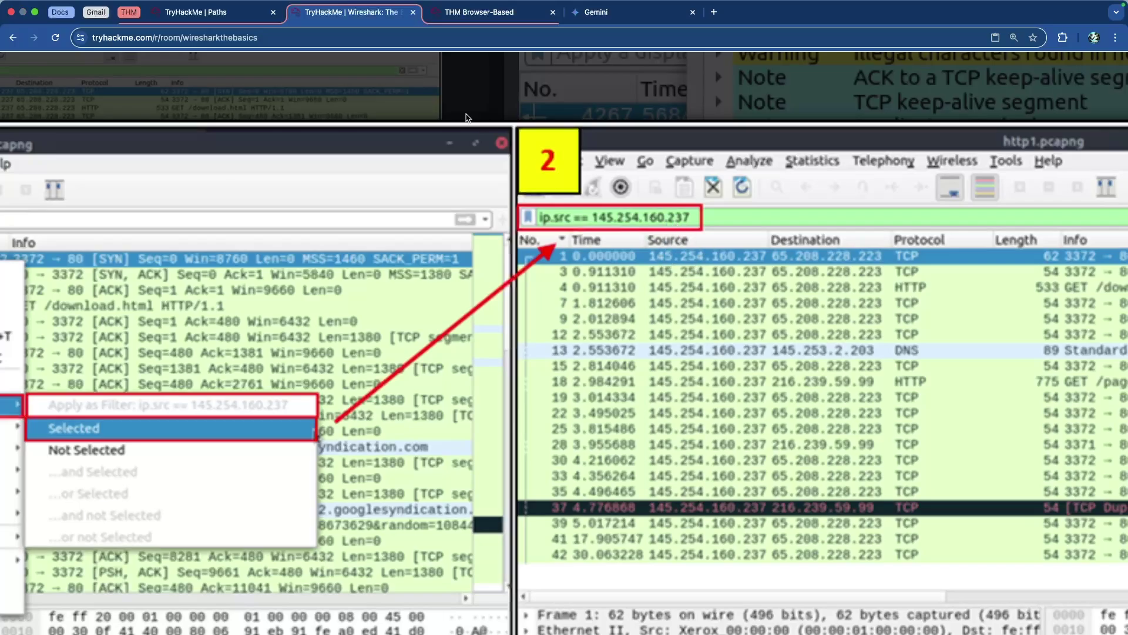
click(437, 92)
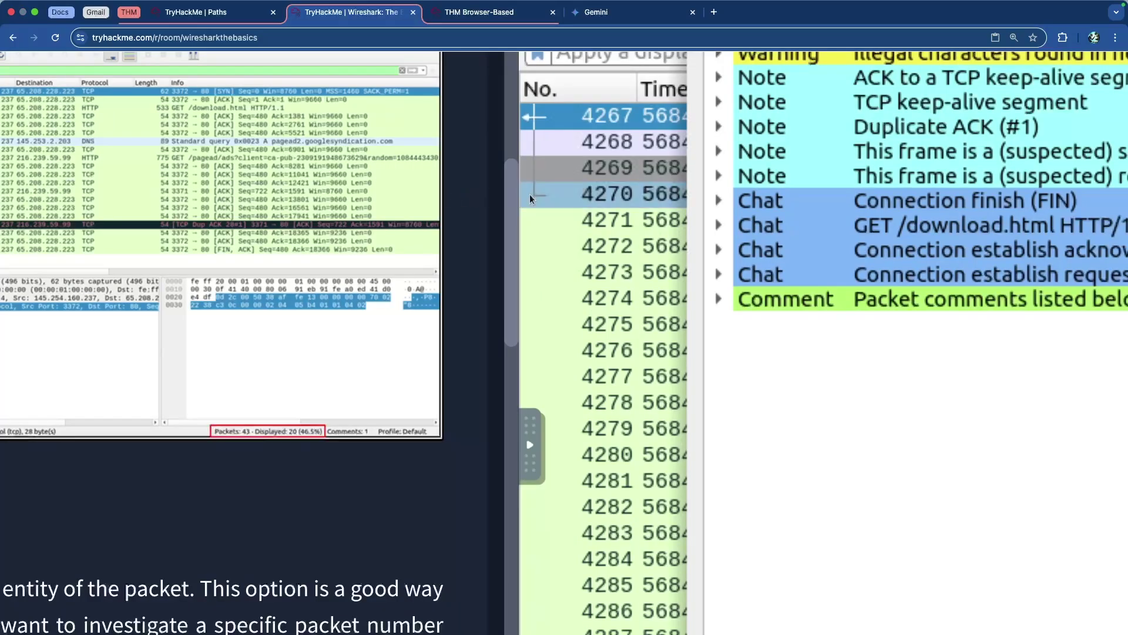
scroll(600, 195, down, 5)
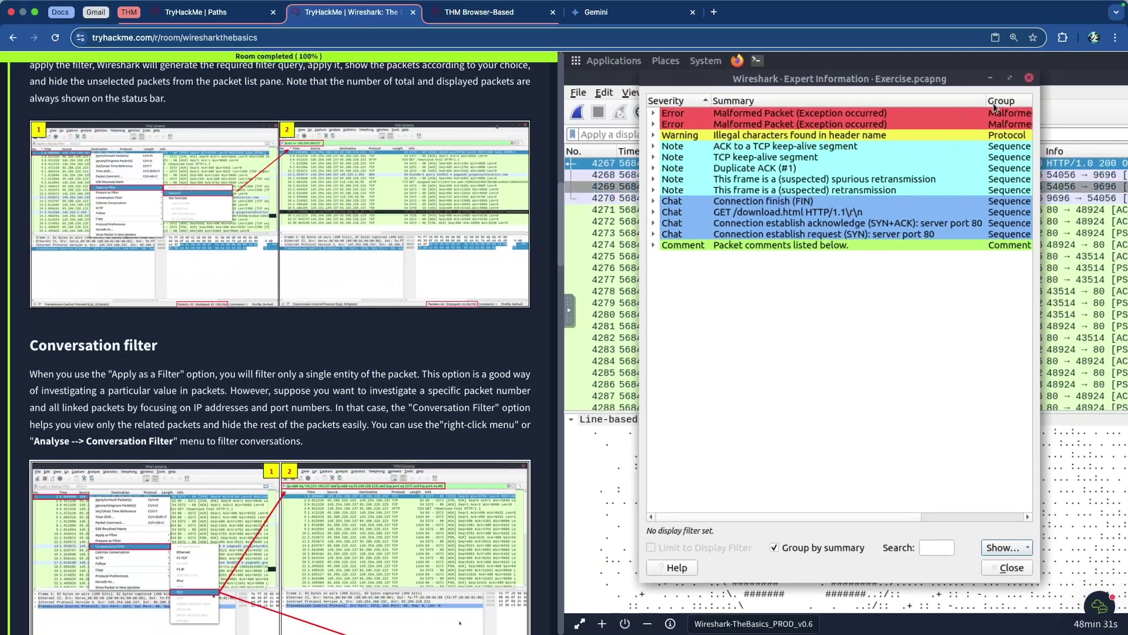
Close the Expert Information window and apply the destination address of packet 4267 as the filter ip.dst == 10.10.57.178.
click(1029, 77)
click(863, 198)
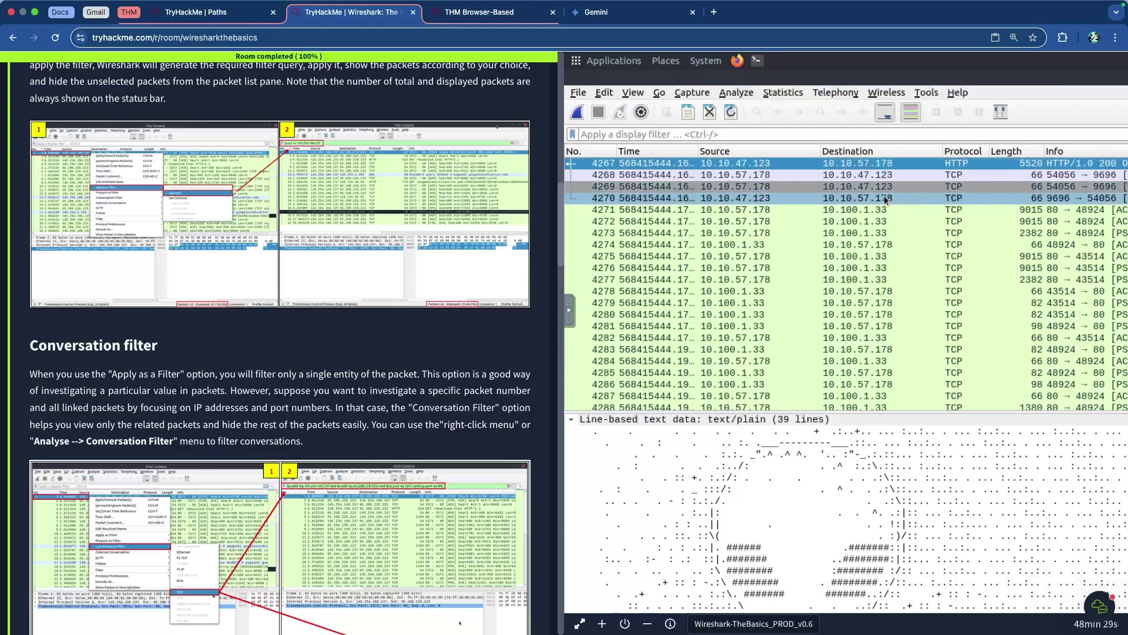
click(922, 167)
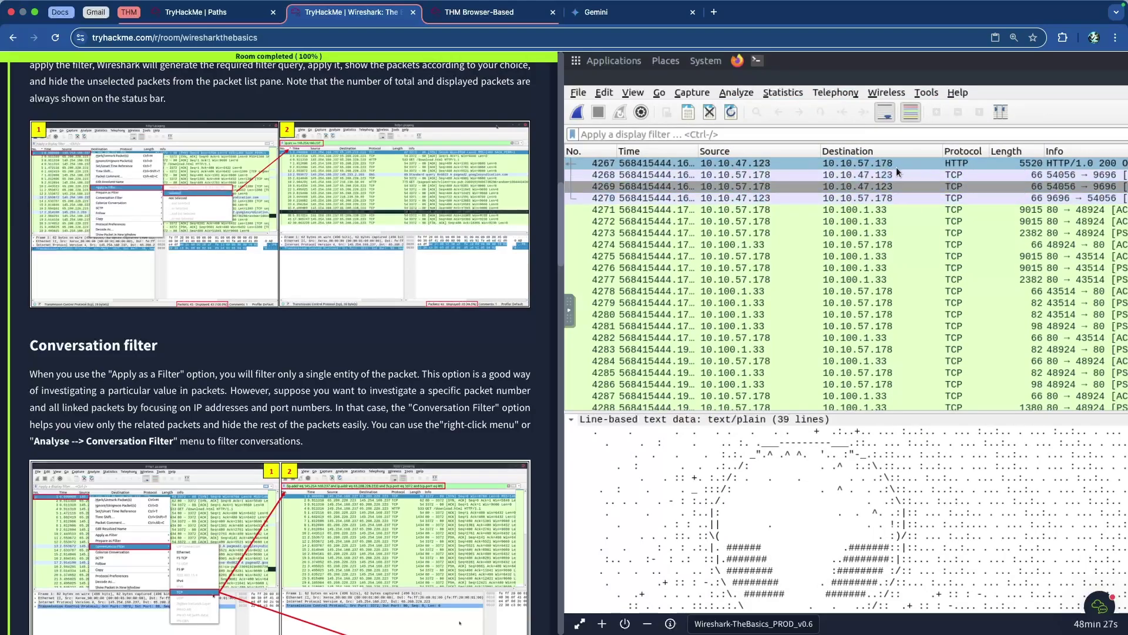
right_click(862, 165)
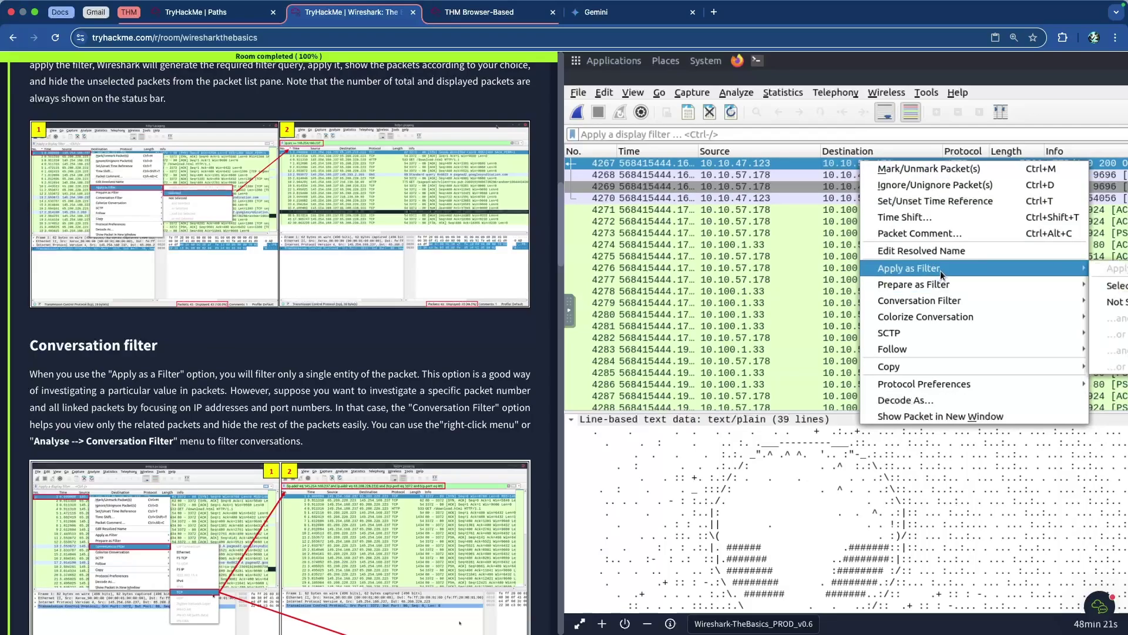
mouse_move(952, 284)
mouse_move(1027, 268)
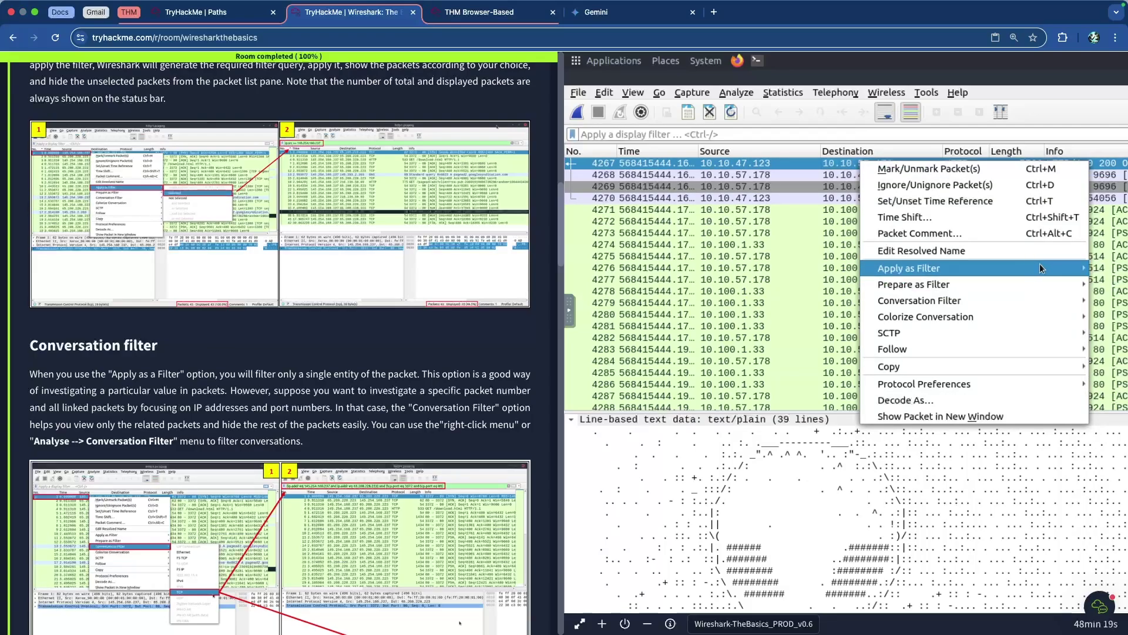
click(1115, 288)
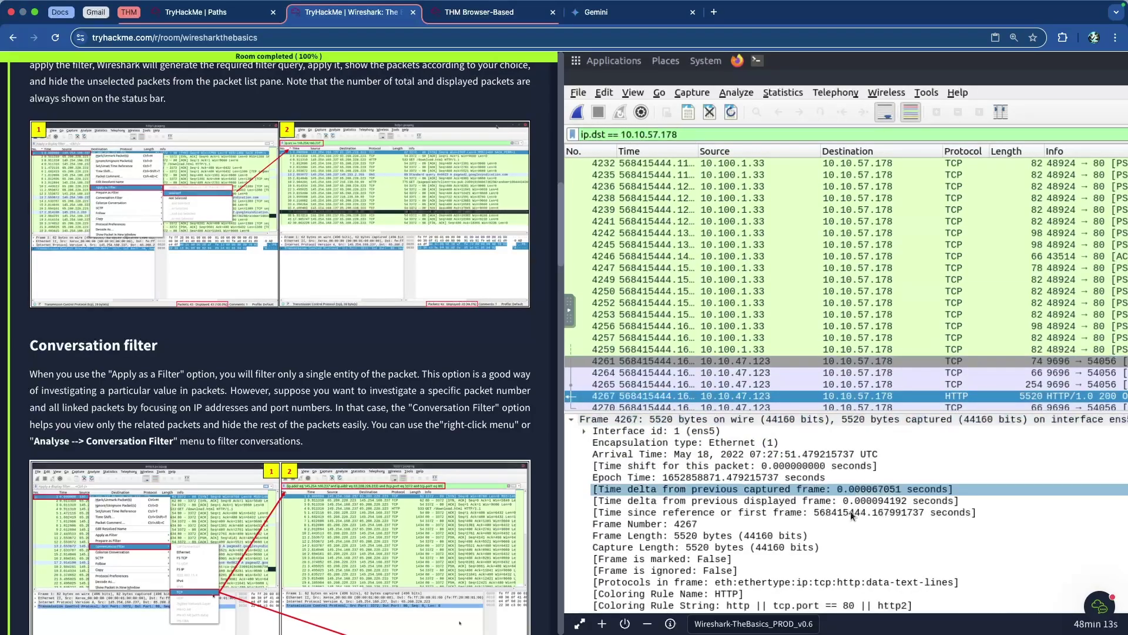
Switch to the full-page THM Browser-Based machine, check the displayed packet count and clear the display filter.
click(479, 12)
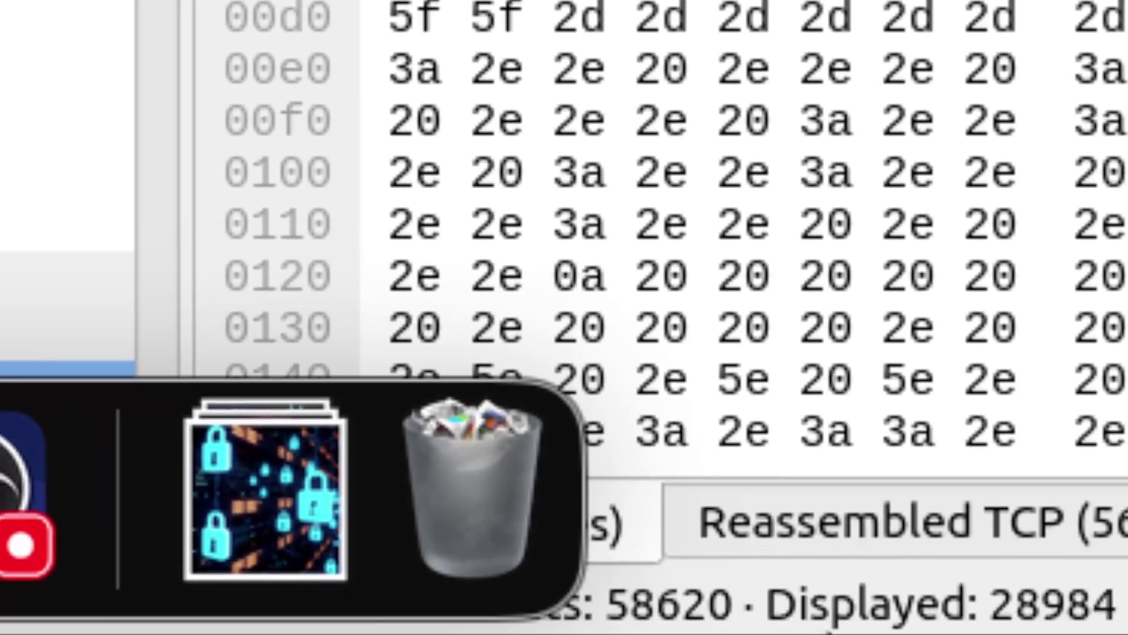
click(855, 522)
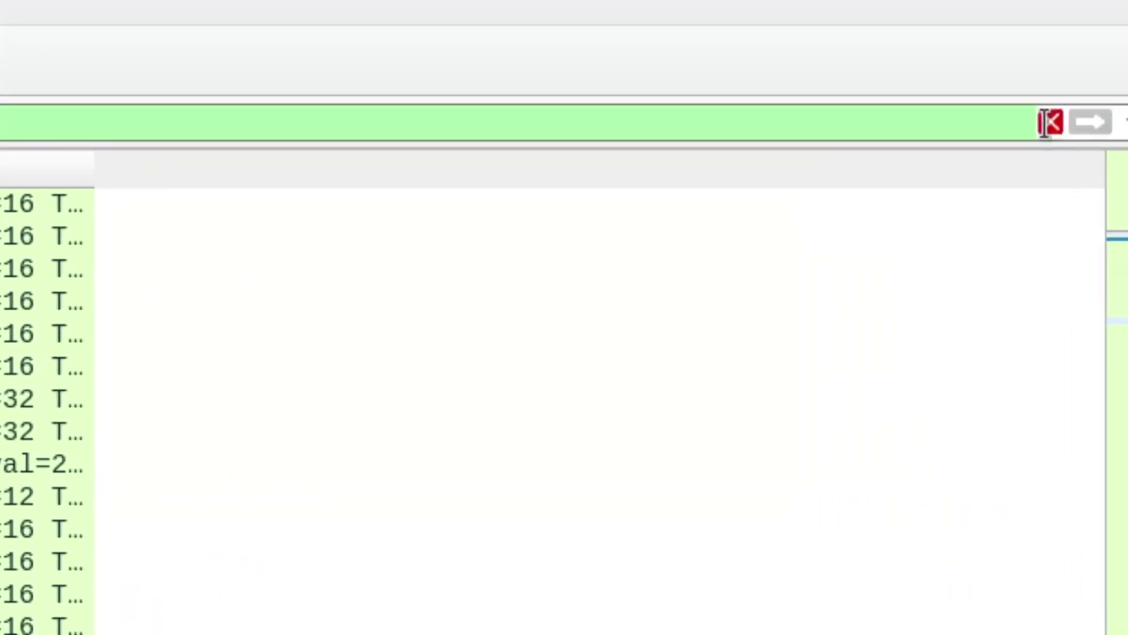
click(1047, 123)
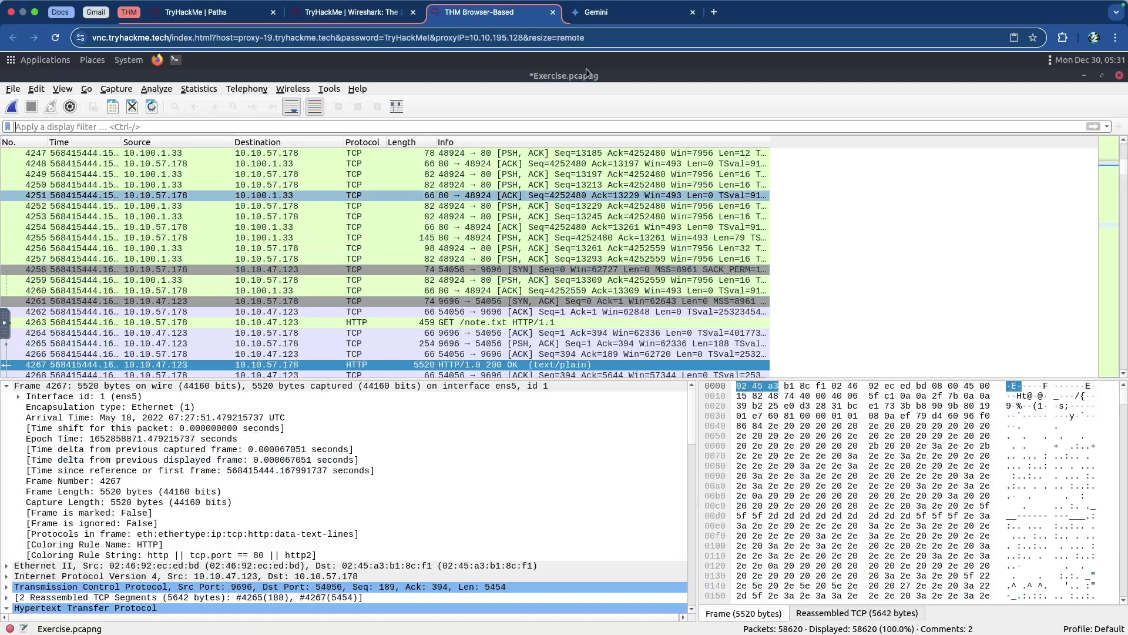
Return to the Wireshark room page and read in the Conversation filter section what Apply as a Filter covers.
click(347, 12)
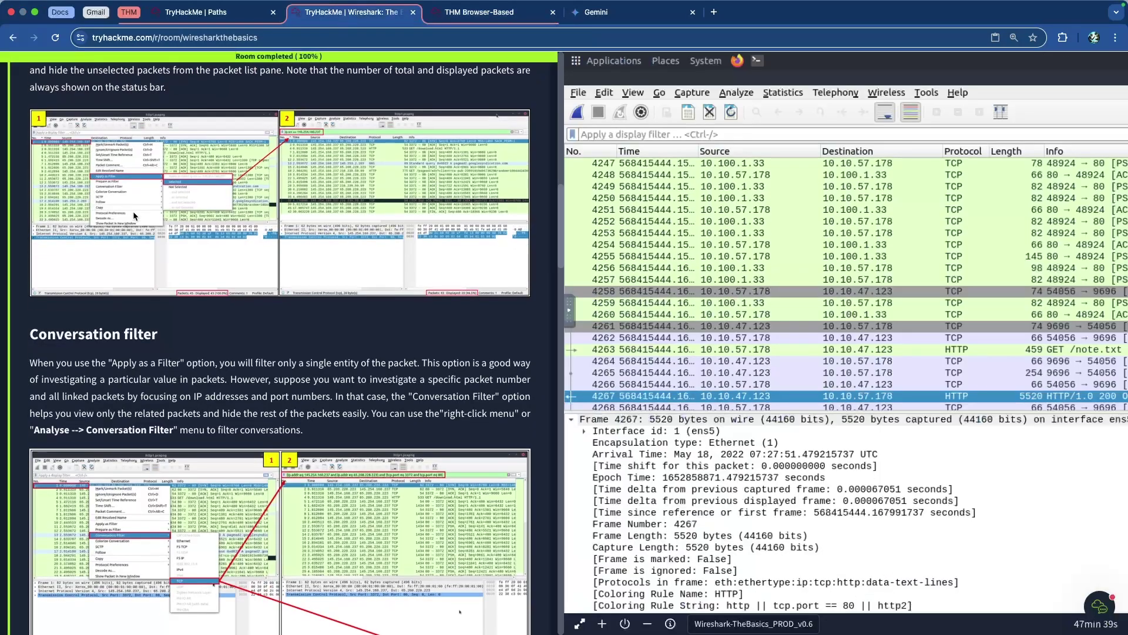
scroll(132, 211, up, 2)
scroll(133, 210, down, 5)
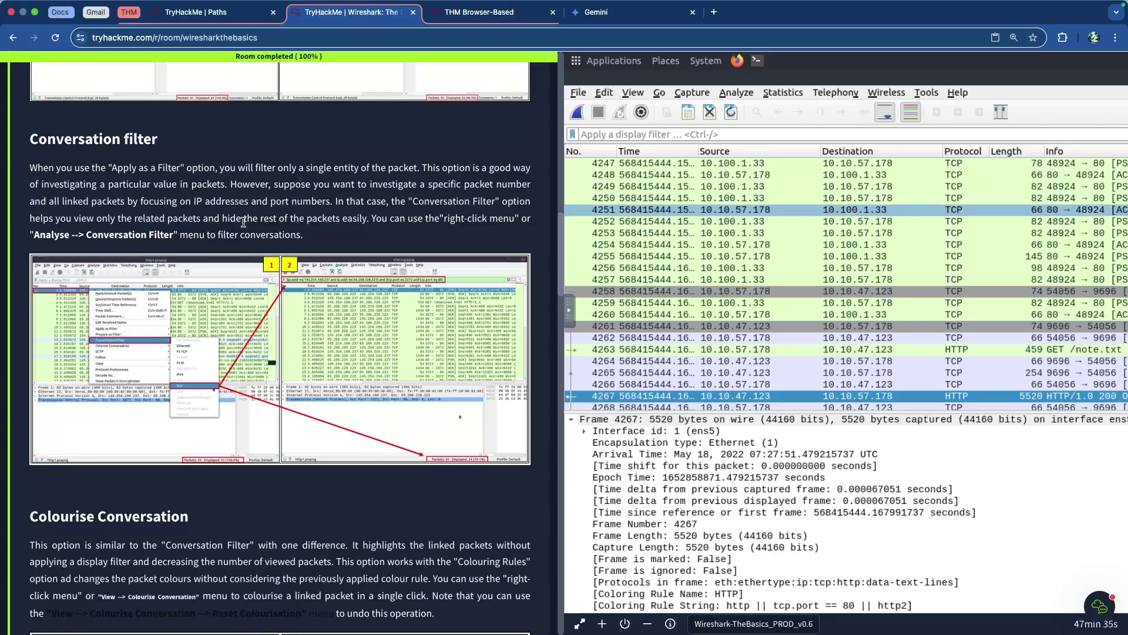
scroll(151, 182, up, 5)
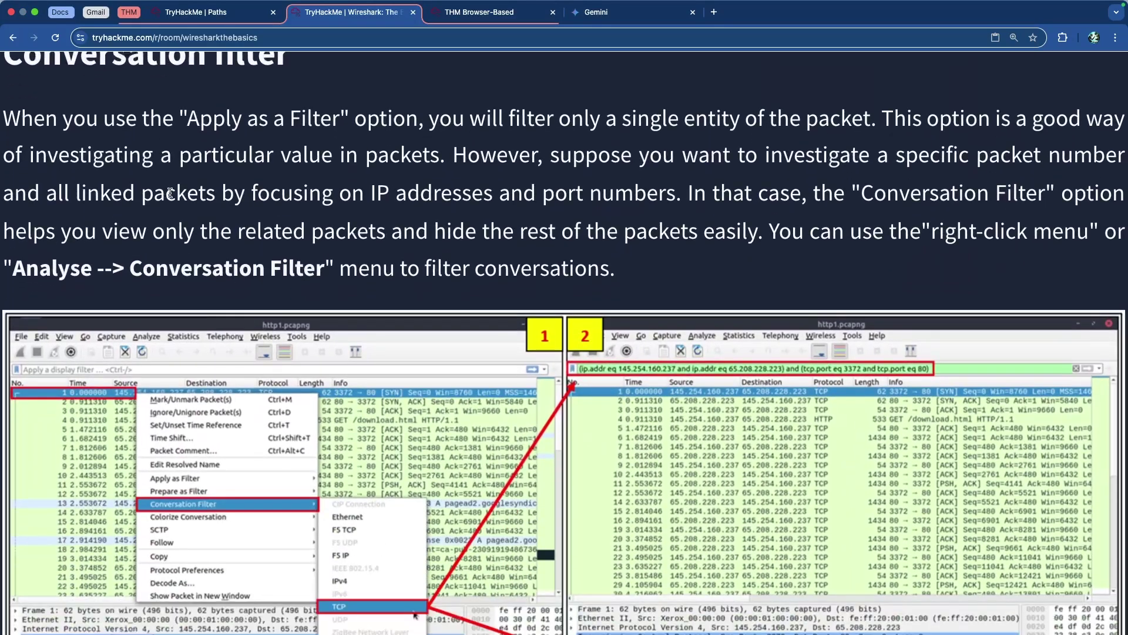
scroll(170, 192, up, 1)
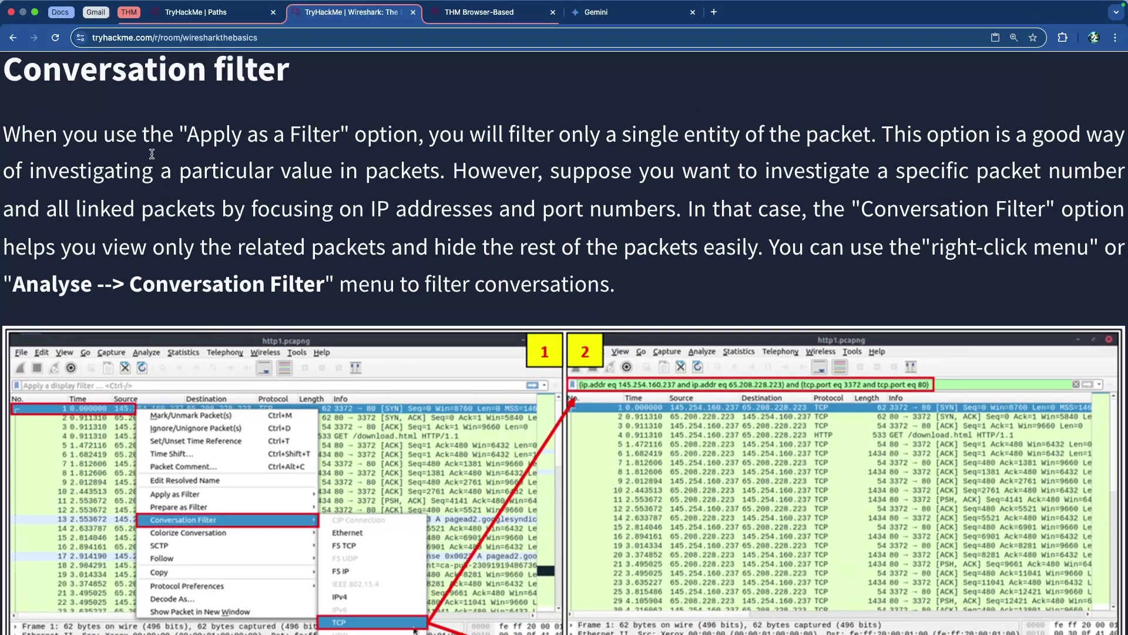
drag(182, 131, 340, 135)
click(343, 135)
drag(485, 134, 992, 163)
click(234, 189)
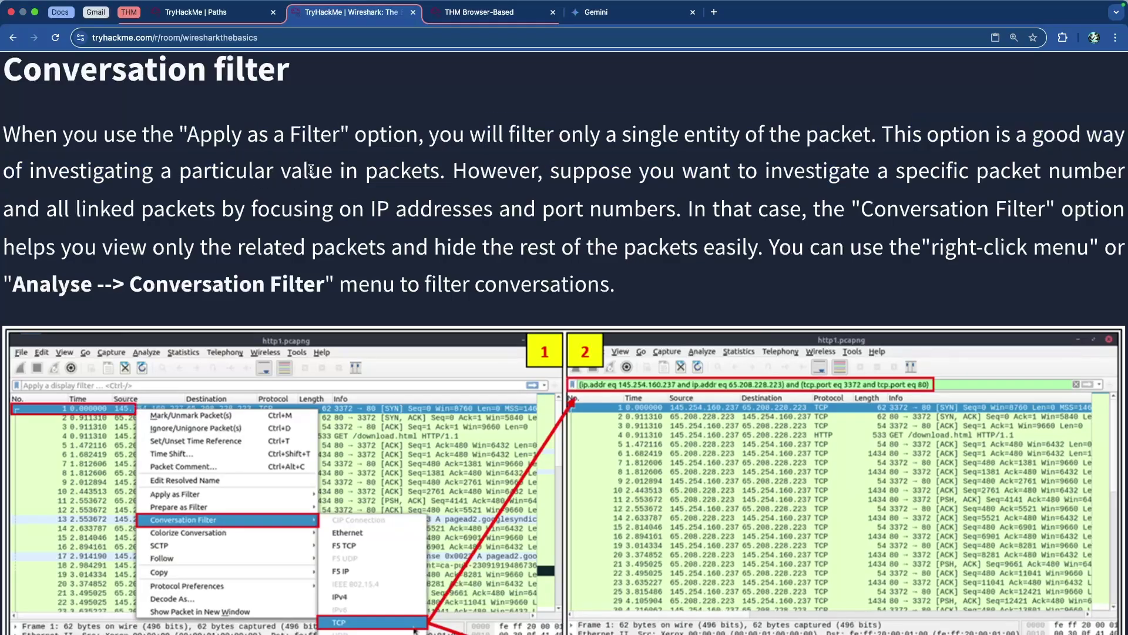
Read how the Conversation Filter option isolates a packet and its linked packets by IP addresses and port numbers.
drag(482, 182, 387, 220)
click(387, 219)
drag(743, 210, 527, 246)
click(276, 257)
scroll(251, 254, down, 3)
drag(505, 168, 709, 176)
click(712, 180)
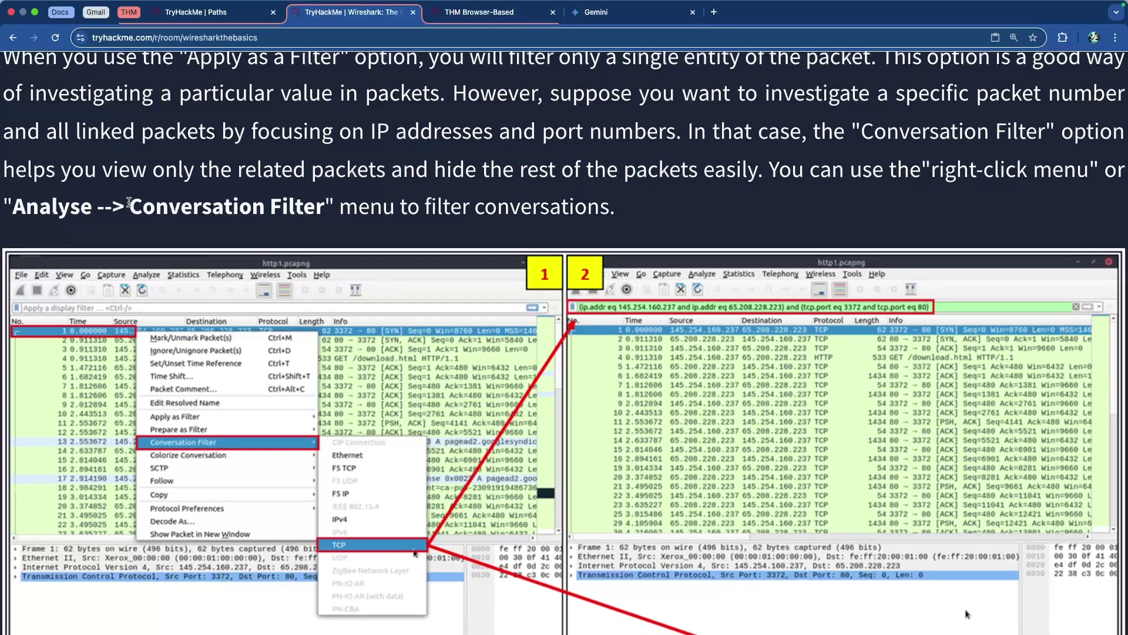
Read where the Conversation Filter option is found and enlarge the example screenshot to examine the generated TCP query.
drag(57, 207, 568, 206)
click(358, 210)
click(569, 207)
scroll(397, 206, down, 3)
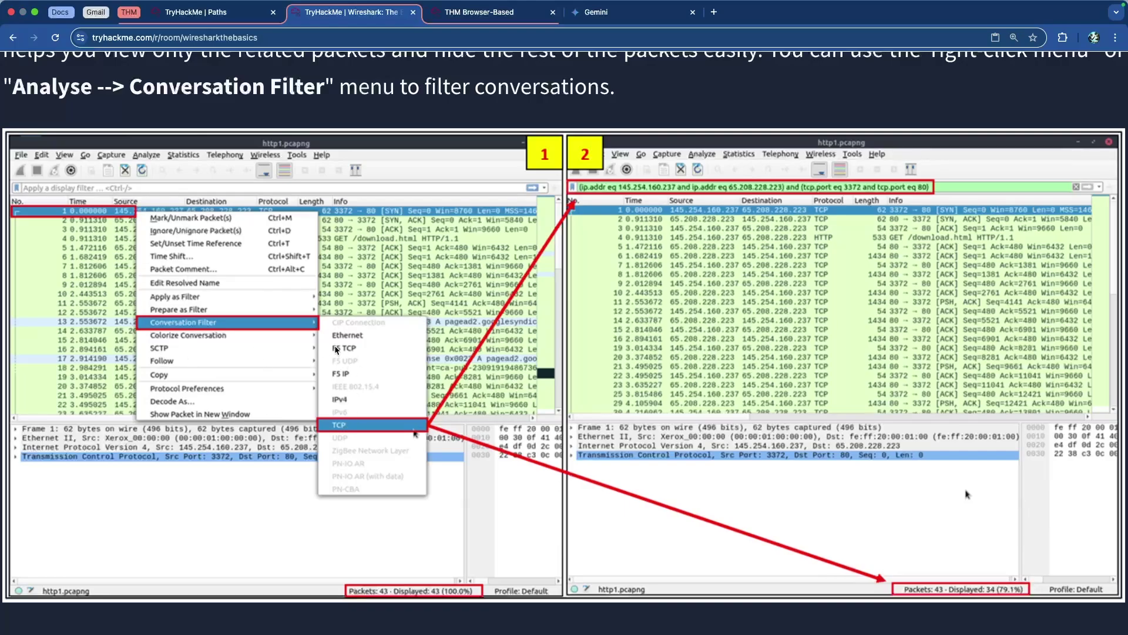
click(635, 201)
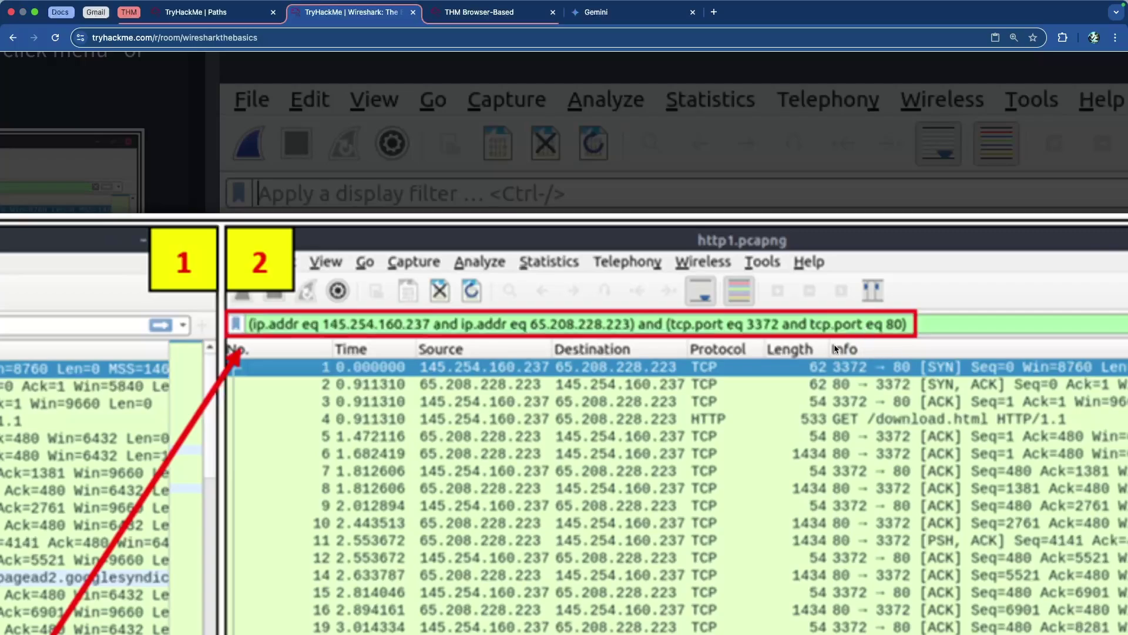
Examine the filtered packet list in the enlarged Conversation Filter example screenshot.
scroll(463, 356, down, 10)
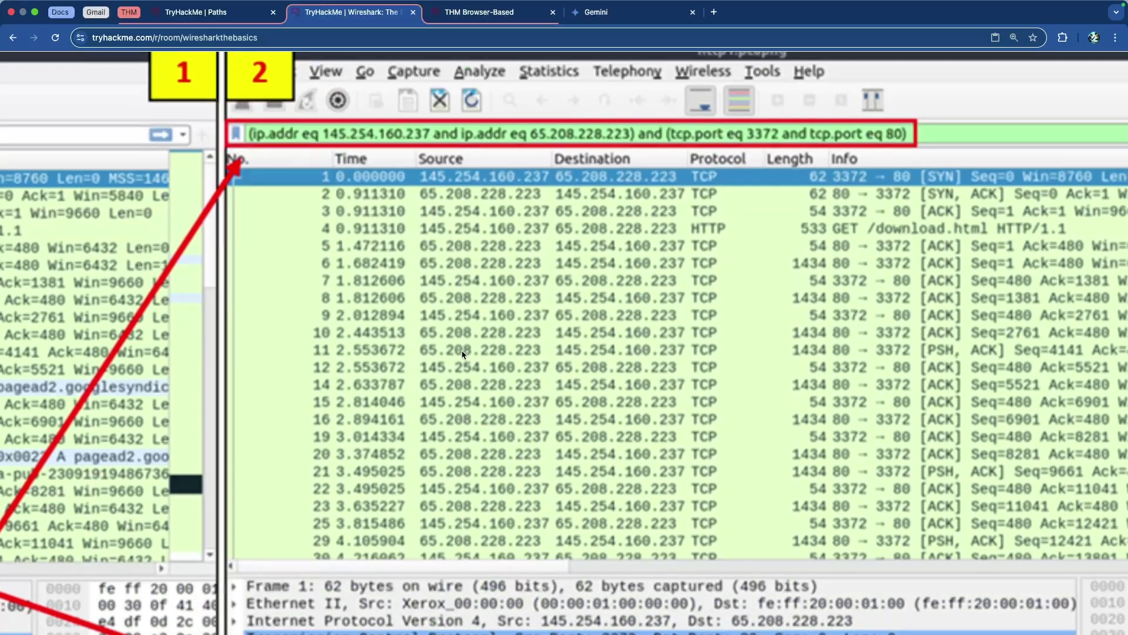
scroll(464, 361, down, 3)
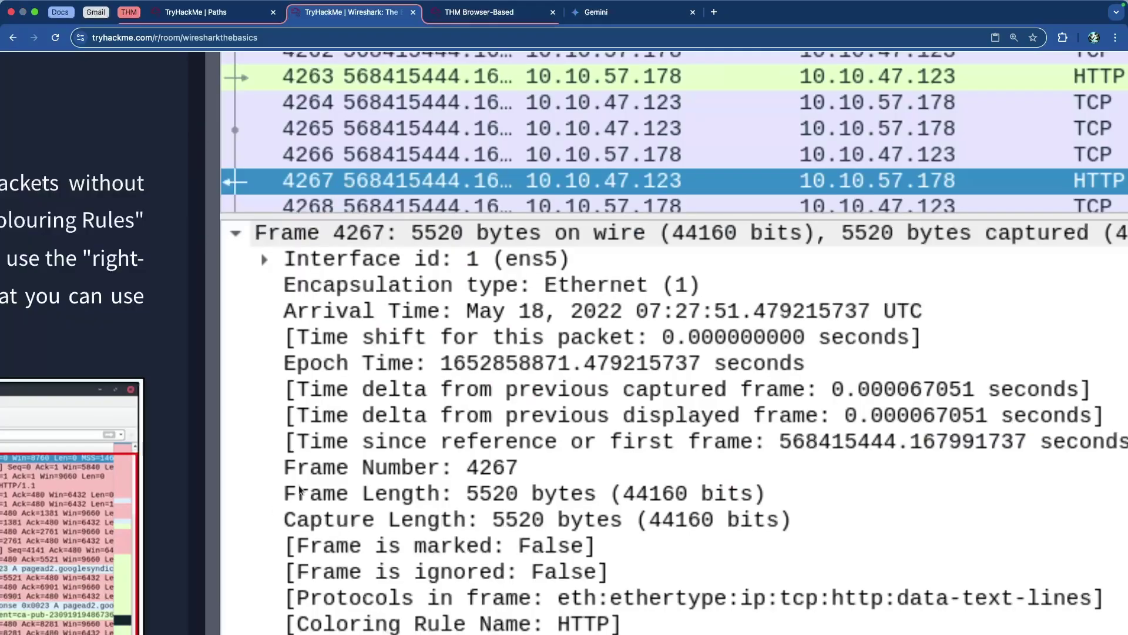
click(343, 465)
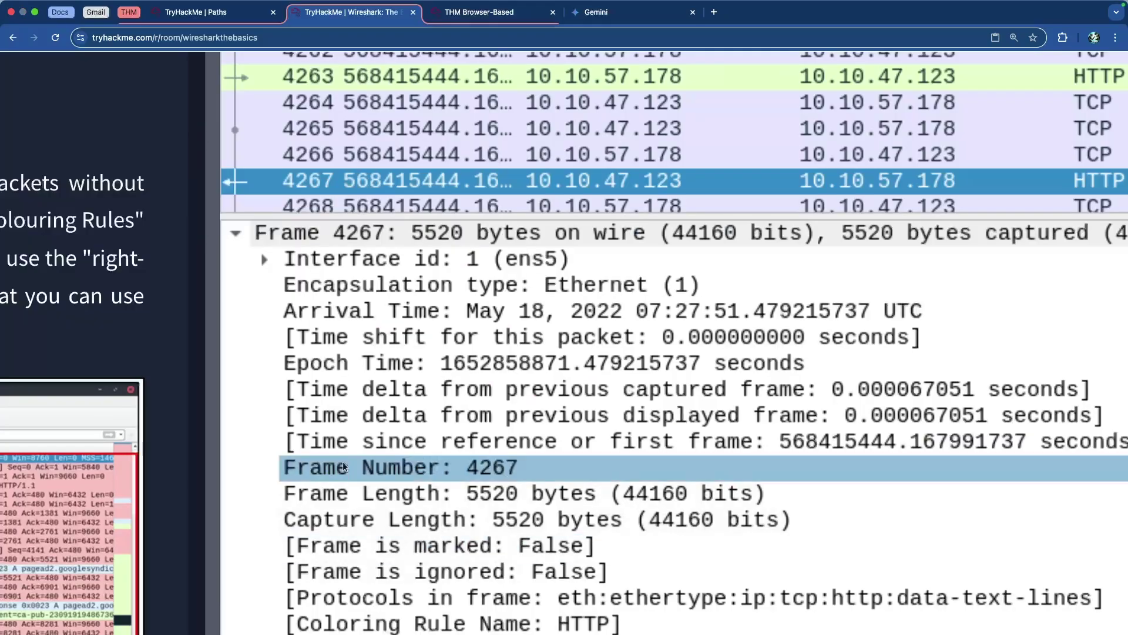
key(Up)
scroll(150, 334, down, 5)
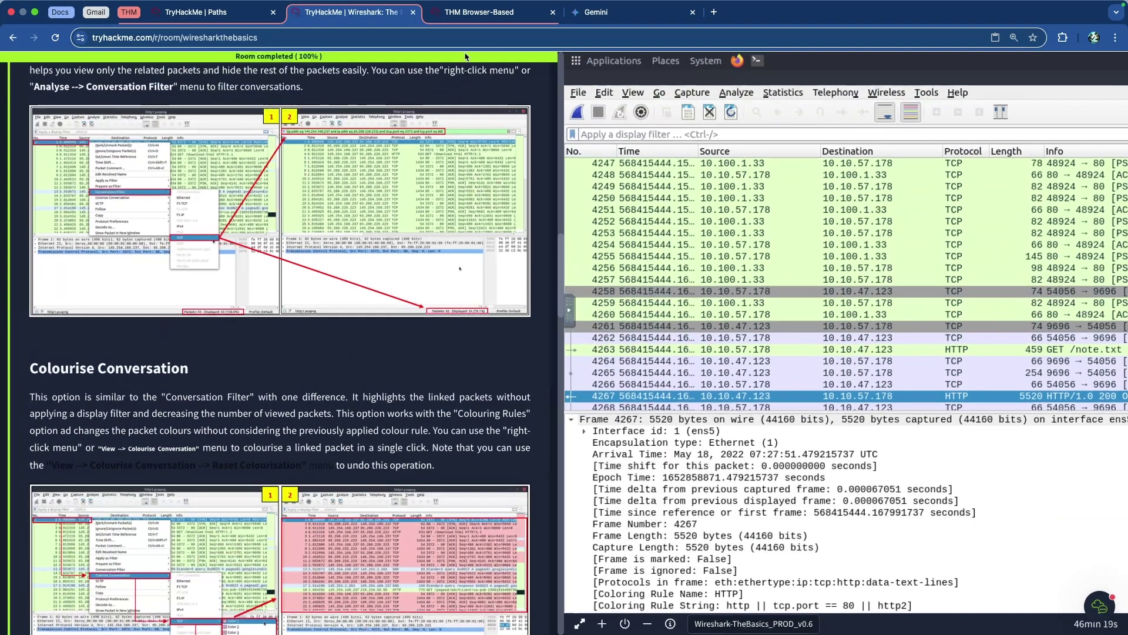
Switch to the full-page THM Browser-Based machine and apply a TCP conversation filter based on packet 4251.
click(483, 17)
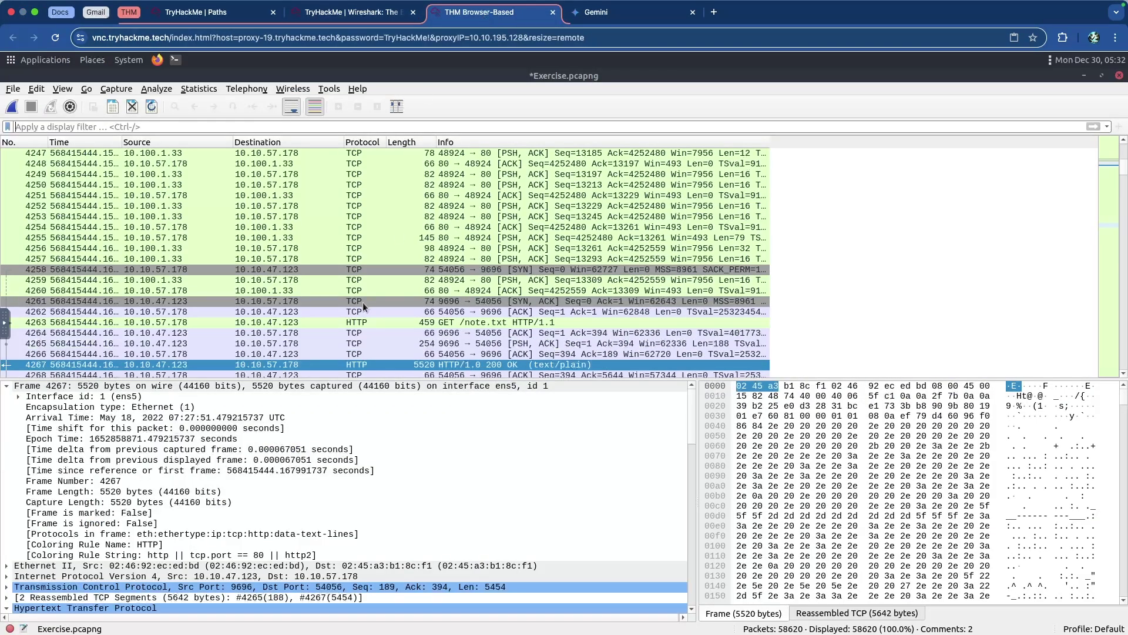
right_click(96, 195)
mouse_move(171, 320)
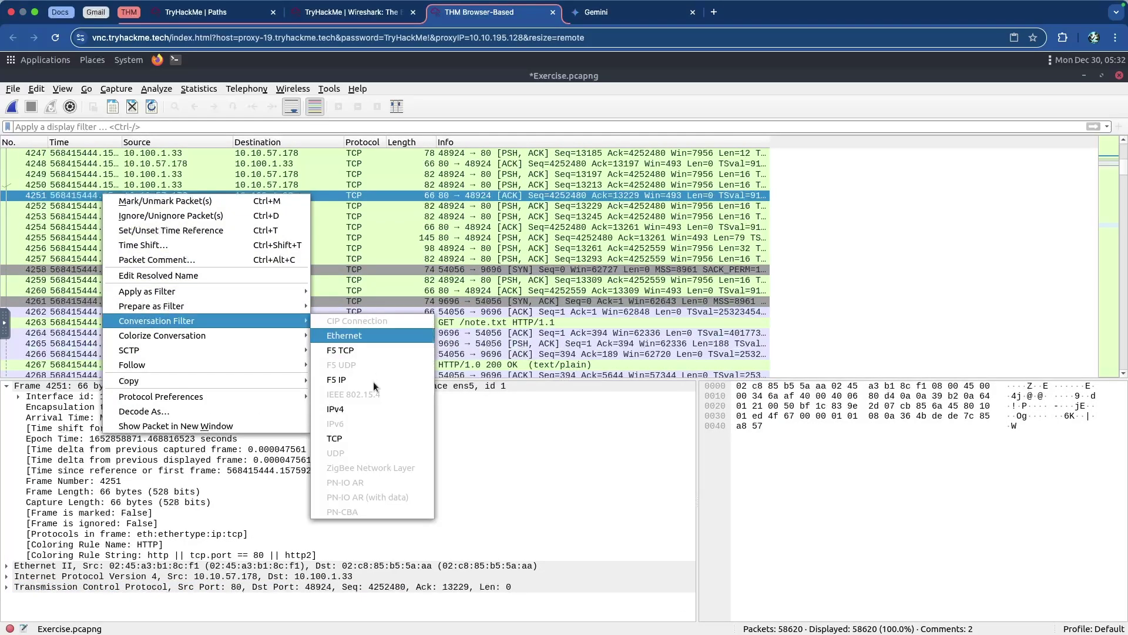
click(351, 439)
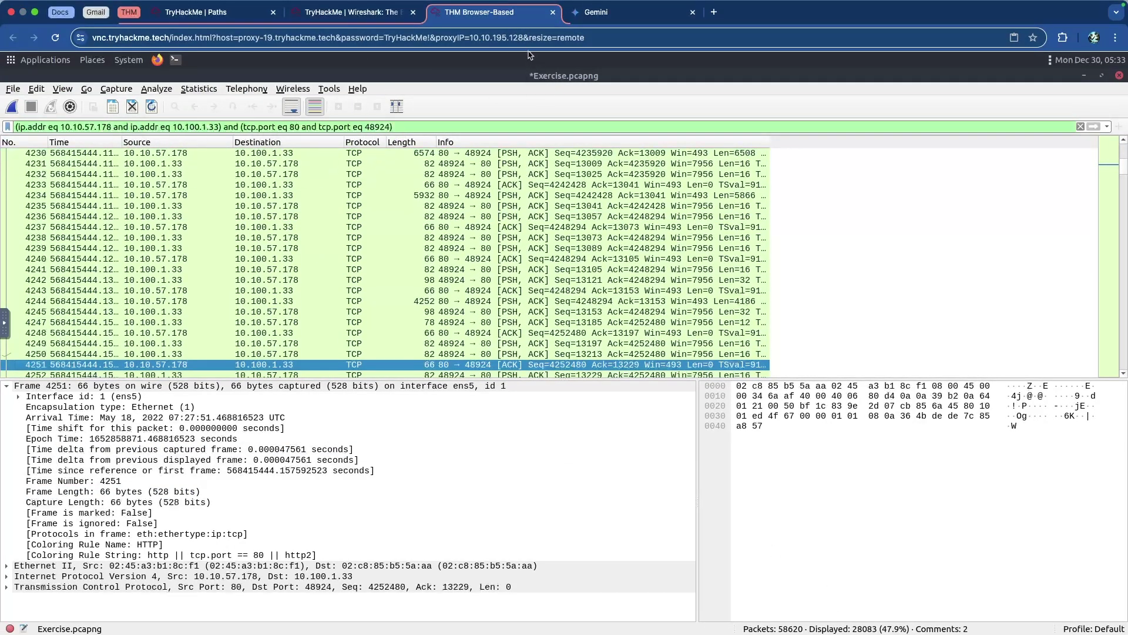
Return to the Wireshark room page and read how Colourise Conversation differs from the Conversation Filter.
click(369, 14)
scroll(238, 167, down, 5)
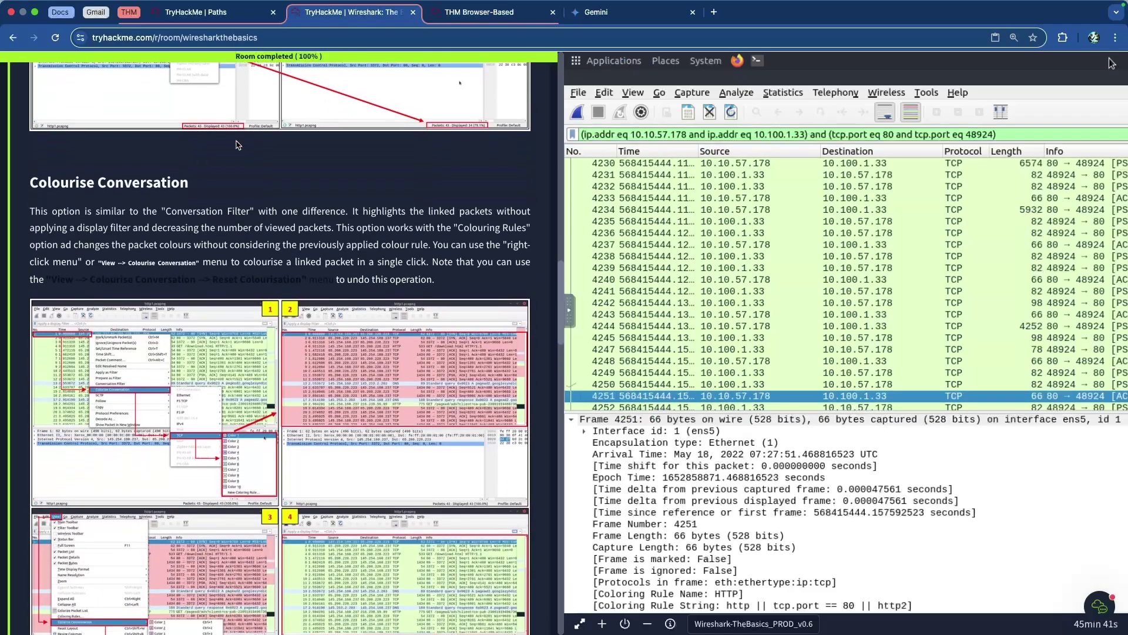
scroll(151, 144, up, 5)
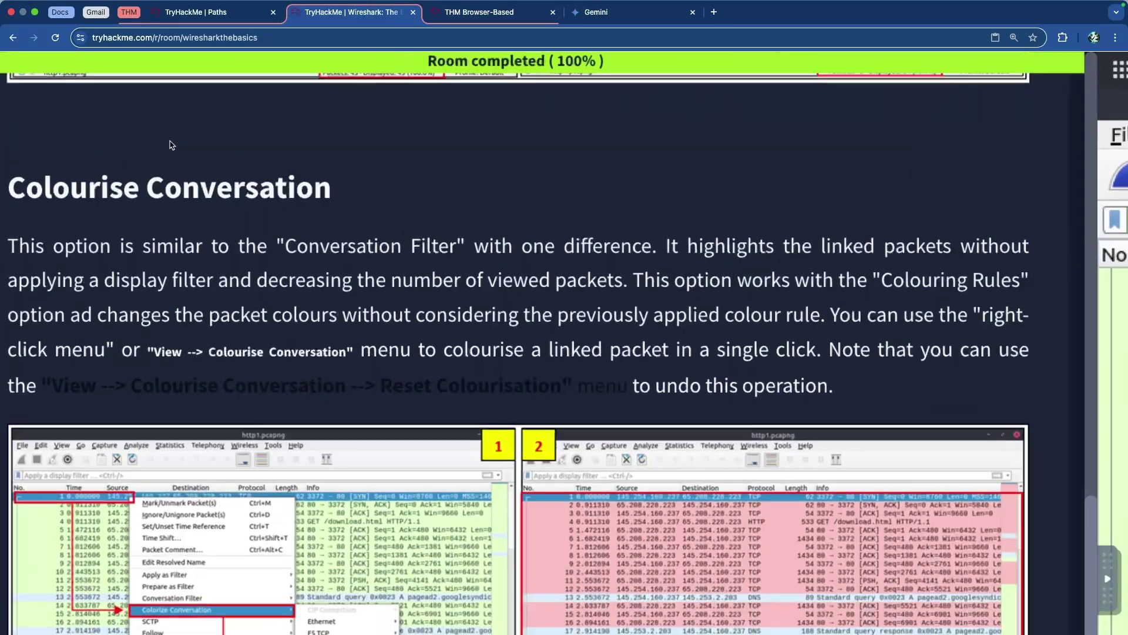
scroll(194, 145, down, 2)
scroll(192, 145, up, 1)
drag(275, 149, 669, 156)
click(665, 157)
click(844, 153)
drag(580, 150, 734, 206)
scroll(691, 195, down, 1)
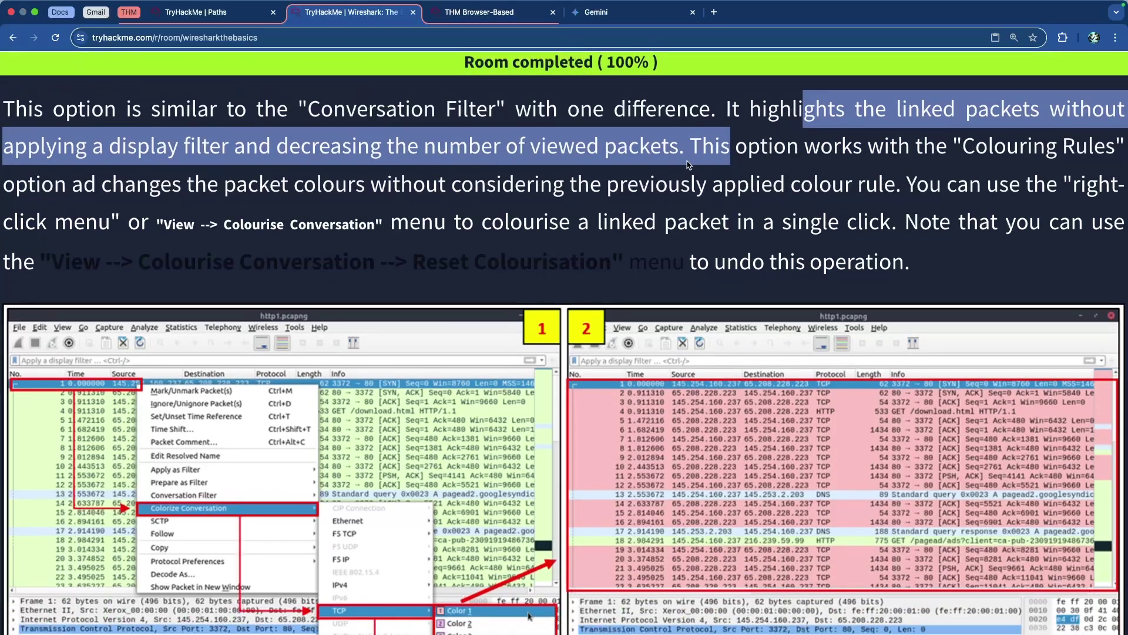
click(683, 149)
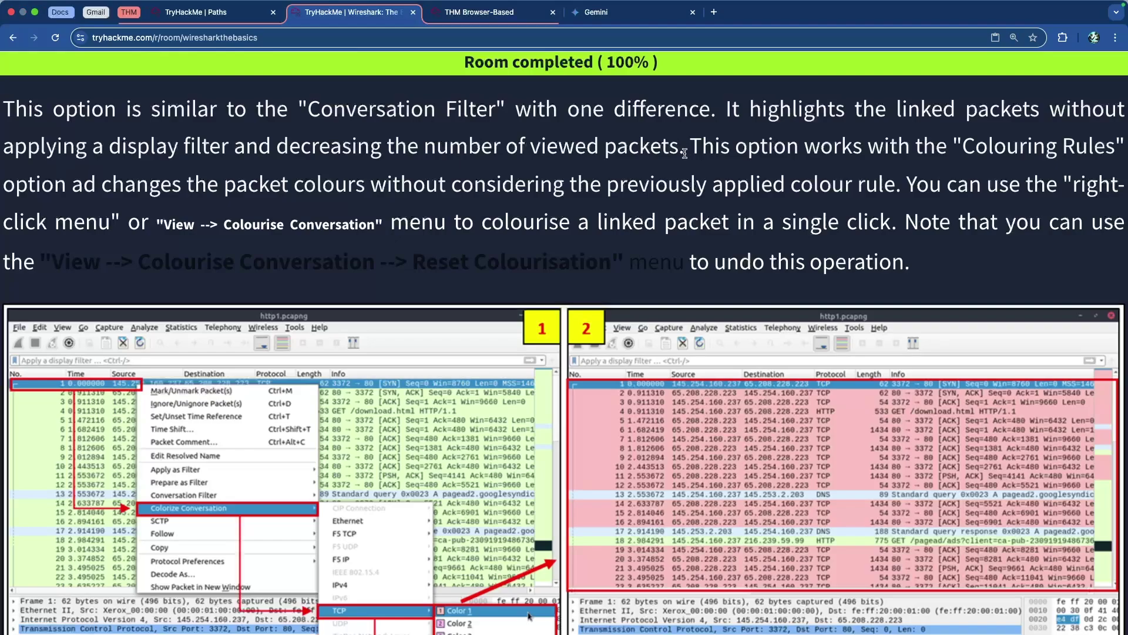
Read how Colourise Conversation works with the Colouring Rules option and changes packet colours.
drag(694, 149, 911, 209)
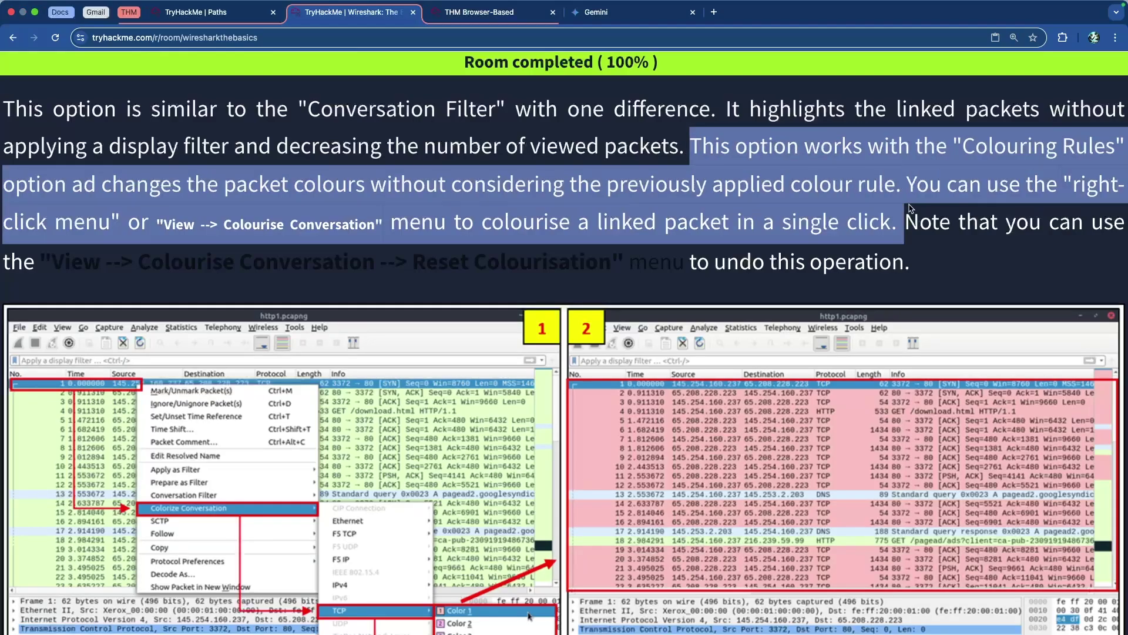
scroll(910, 209, right, 1)
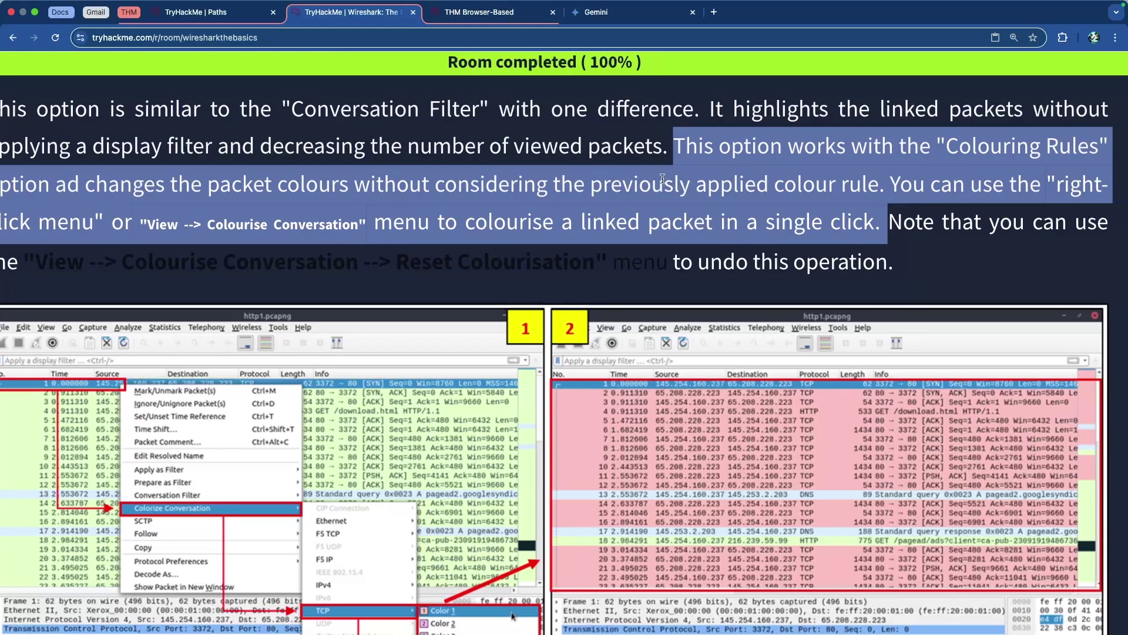
click(647, 184)
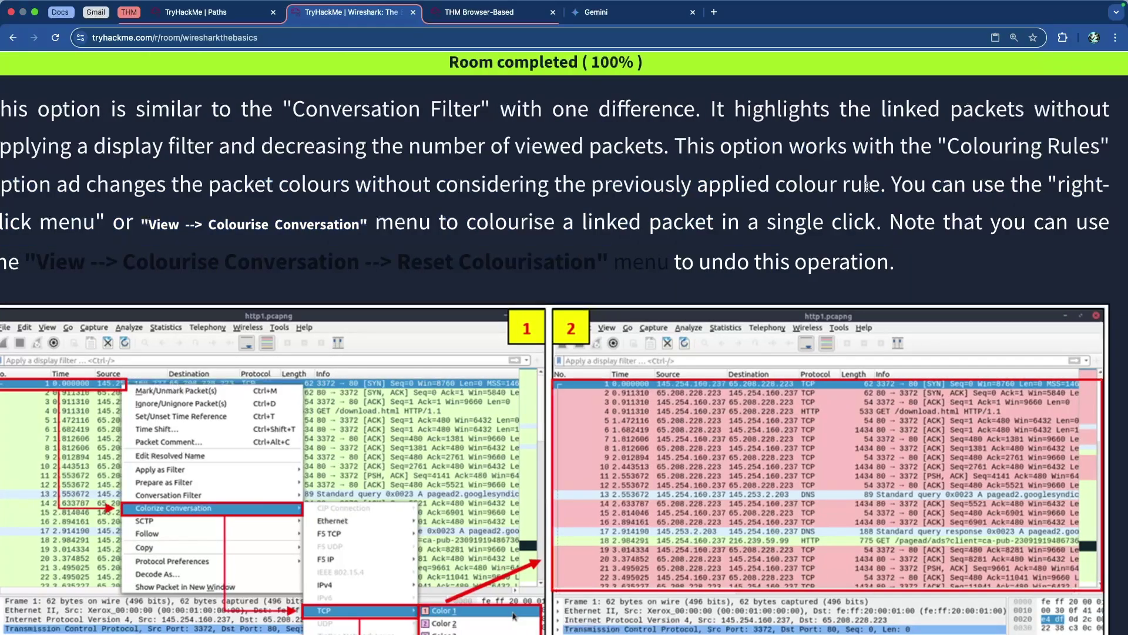
scroll(867, 187, left, 2)
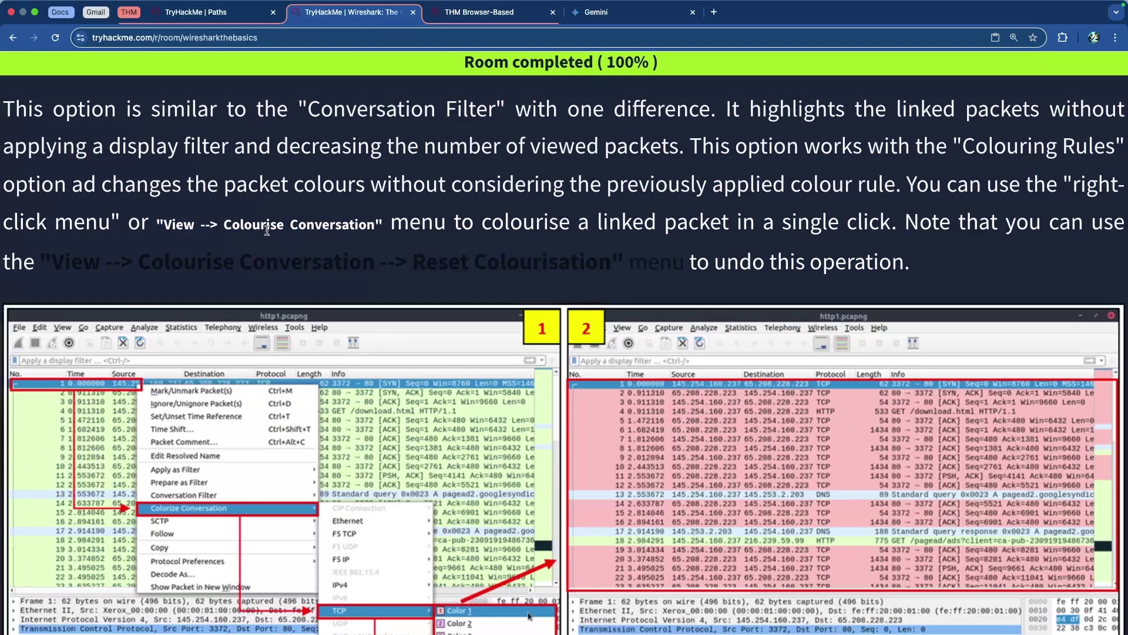
Read how to colourise a linked packet and reset the colourisation, and examine the four example screenshots.
drag(123, 220, 782, 245)
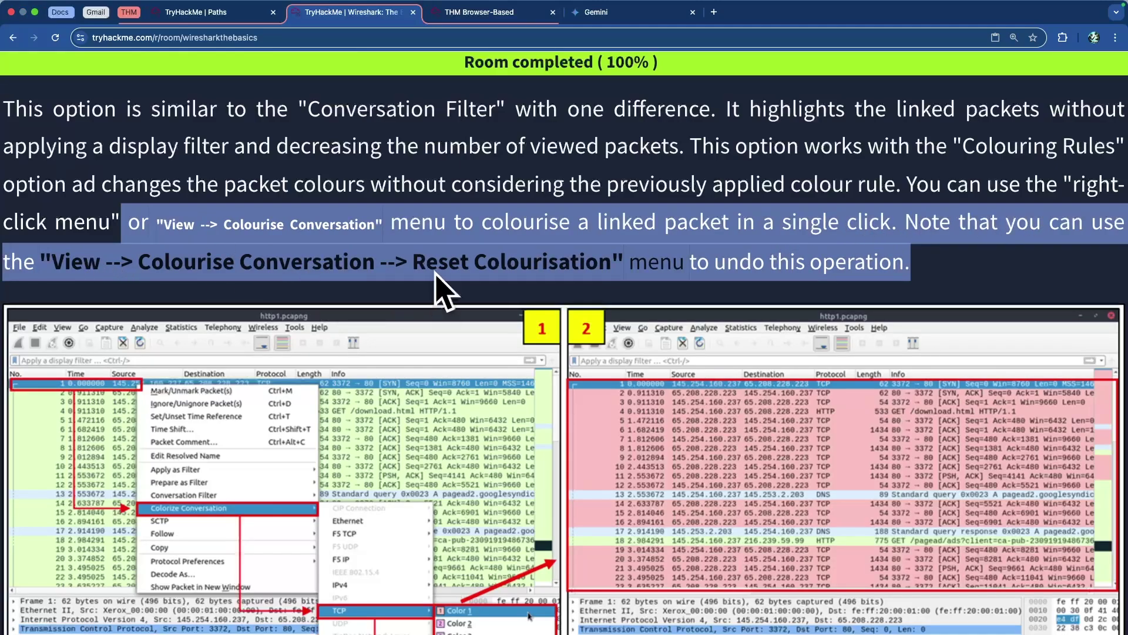
click(976, 266)
scroll(699, 264, down, 5)
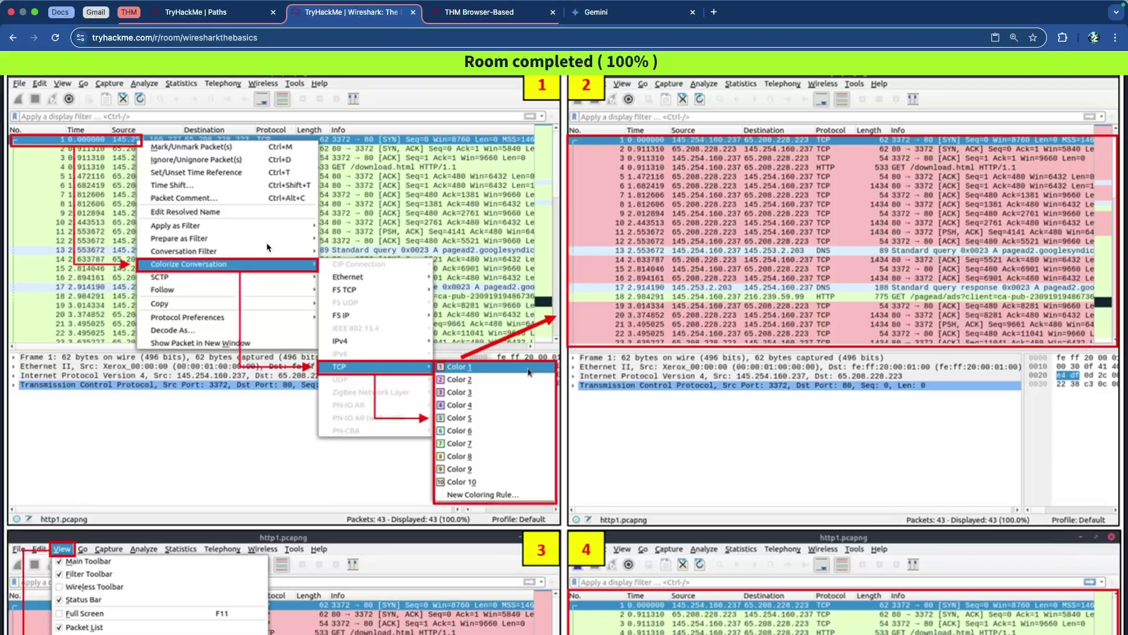
scroll(266, 242, down, 7)
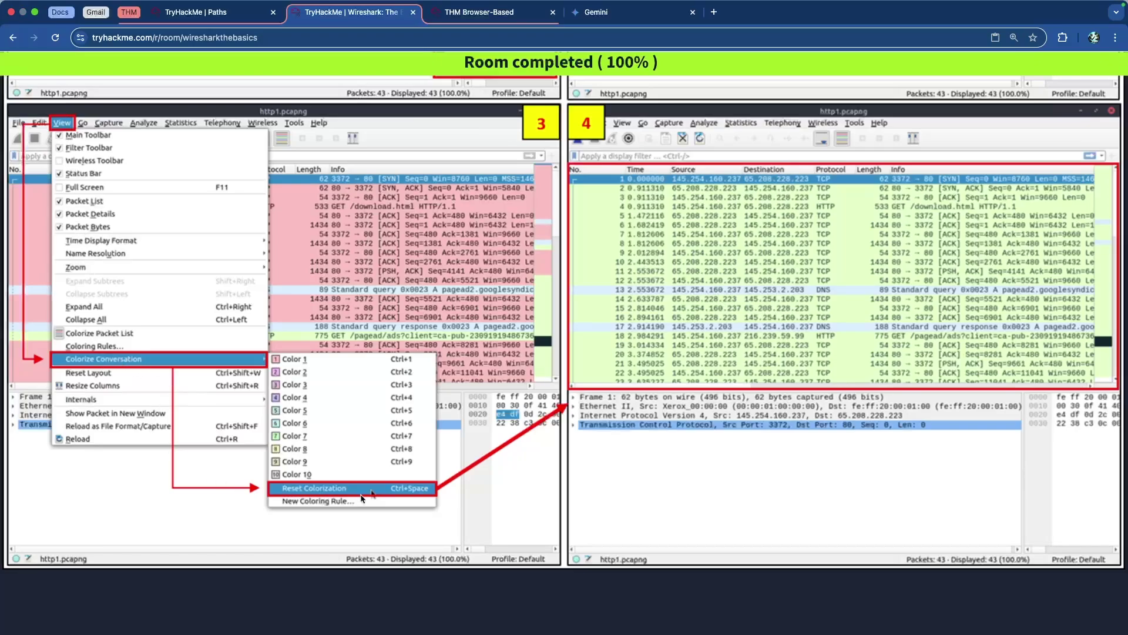
Read in the Prepare as Filter section how the option differs from Apply as Filter.
scroll(652, 267, down, 10)
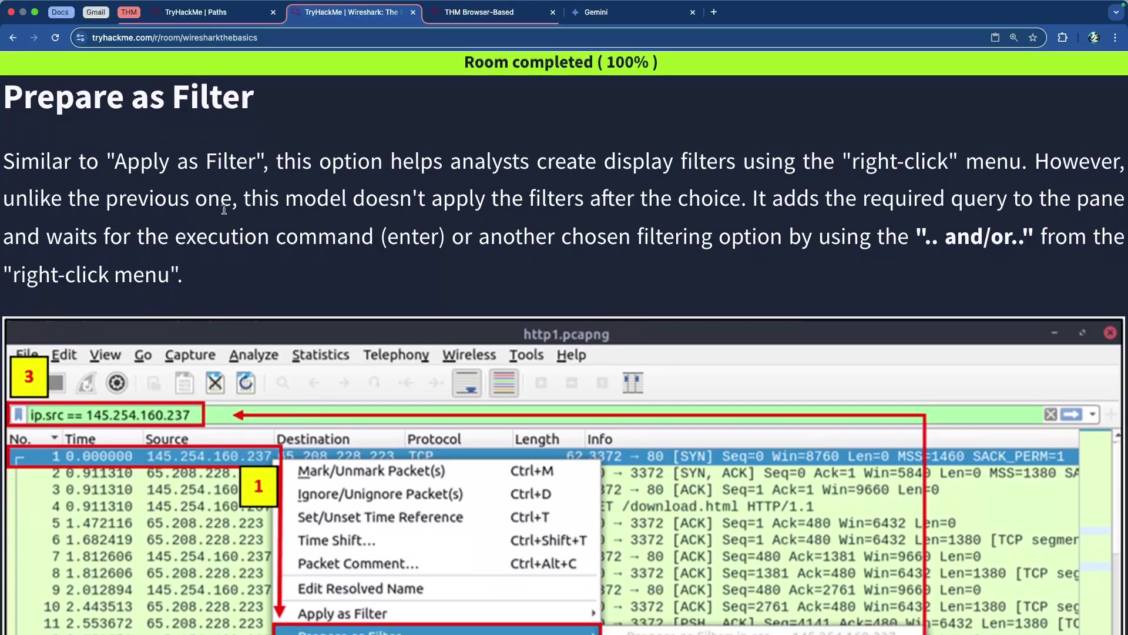
drag(61, 163, 892, 166)
click(250, 162)
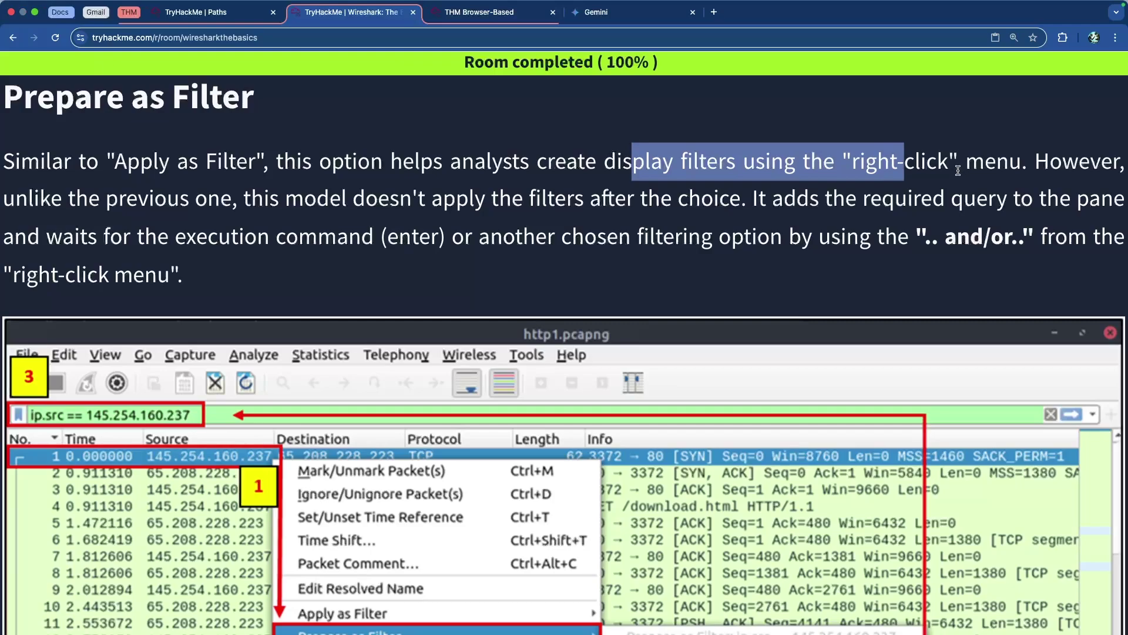
scroll(958, 170, down, 1)
click(373, 181)
drag(173, 177, 385, 220)
click(778, 178)
scroll(371, 228, down, 1)
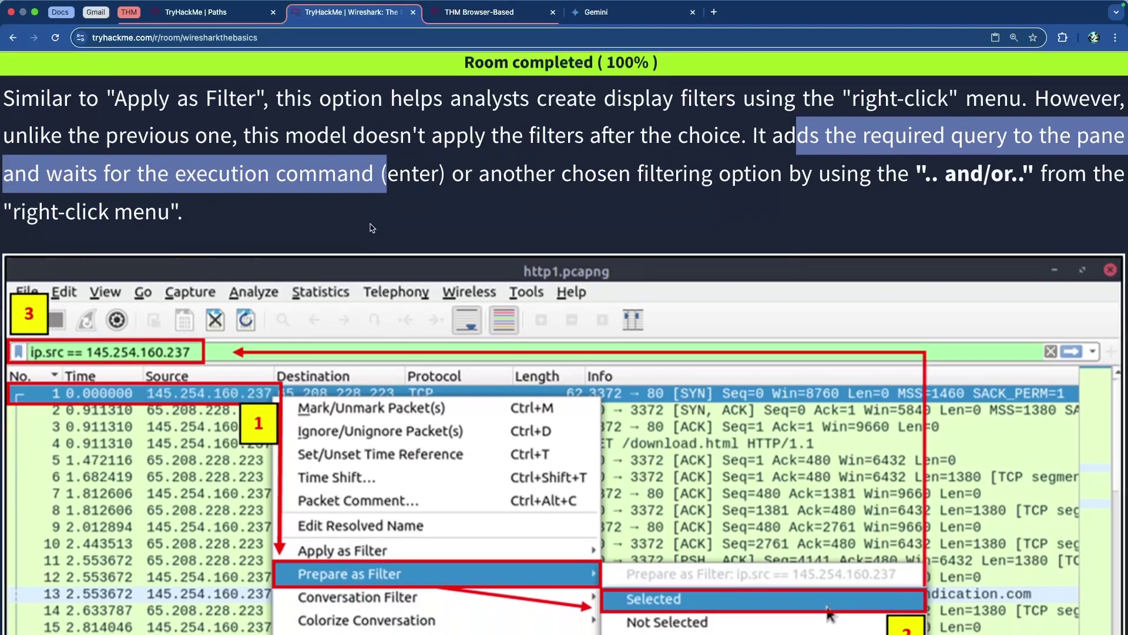
Read how a prepared filter is executed or combined with further filtering options through ".. and/or..".
click(408, 193)
drag(349, 176, 446, 177)
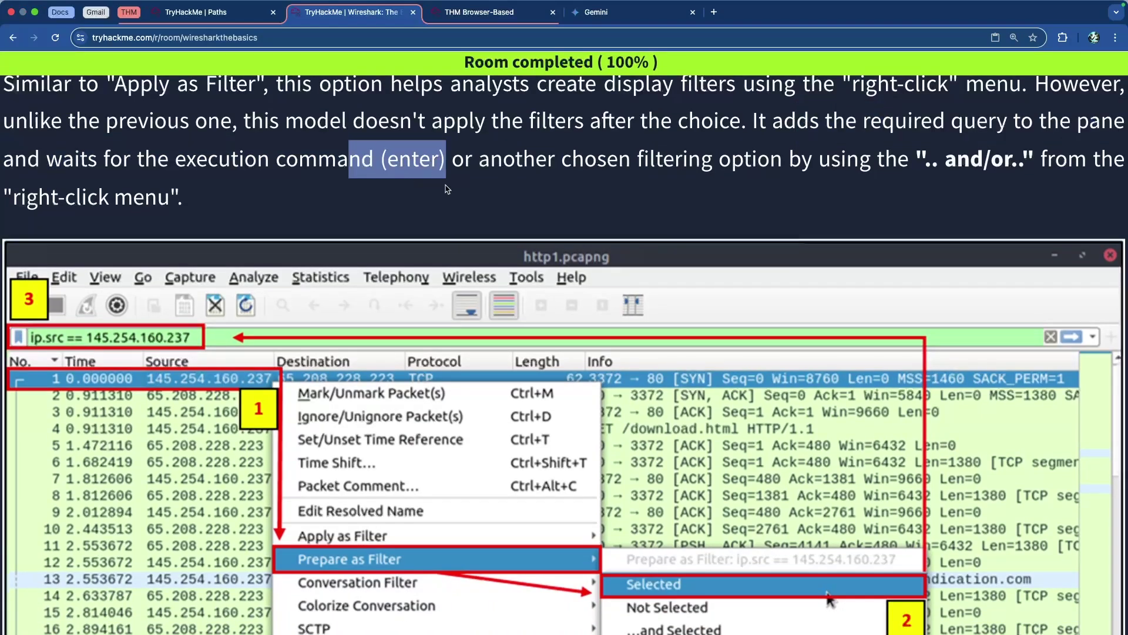
click(480, 164)
drag(515, 165, 803, 187)
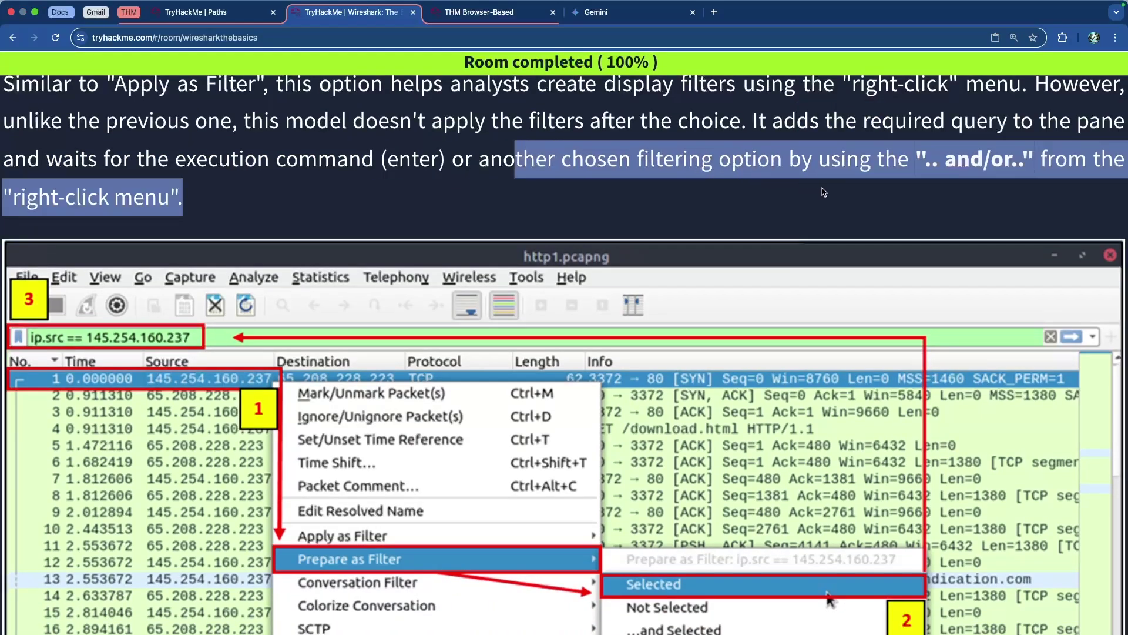
click(823, 192)
scroll(829, 177, down, 1)
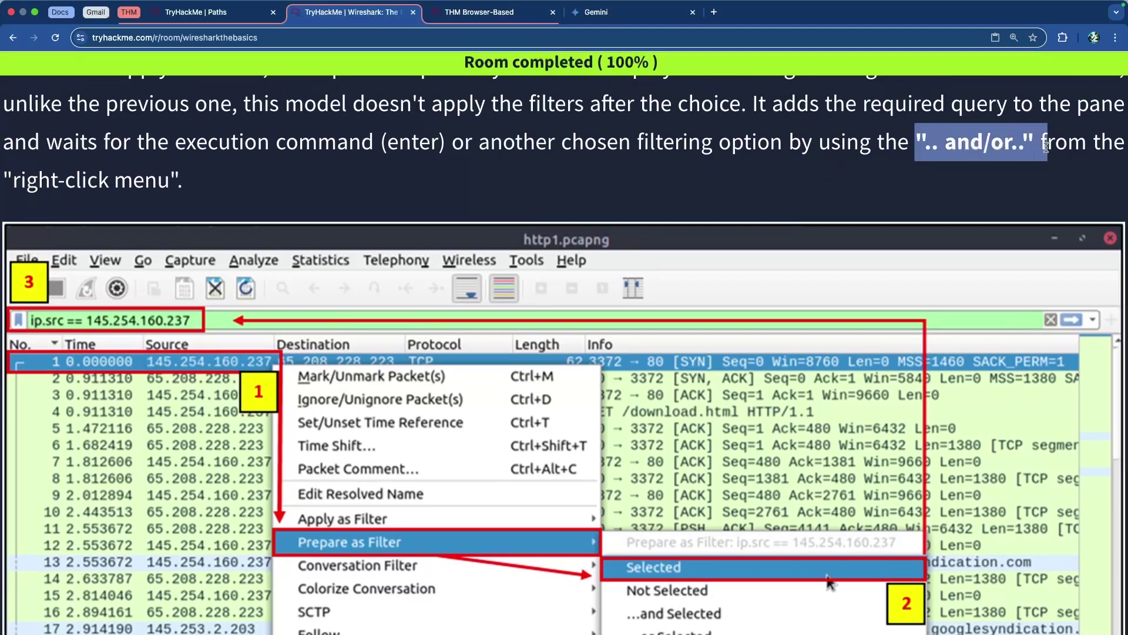
Examine the Prepare as Filter example screenshot, from the selected packet to the generated ip.src query.
scroll(409, 178, down, 5)
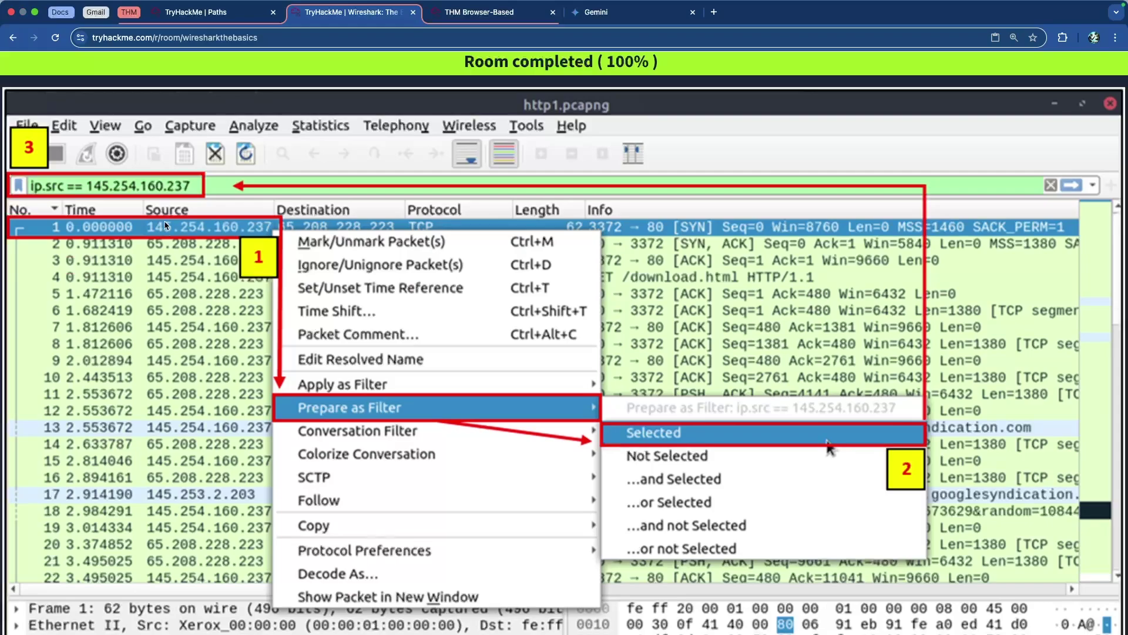
scroll(169, 184, down, 1)
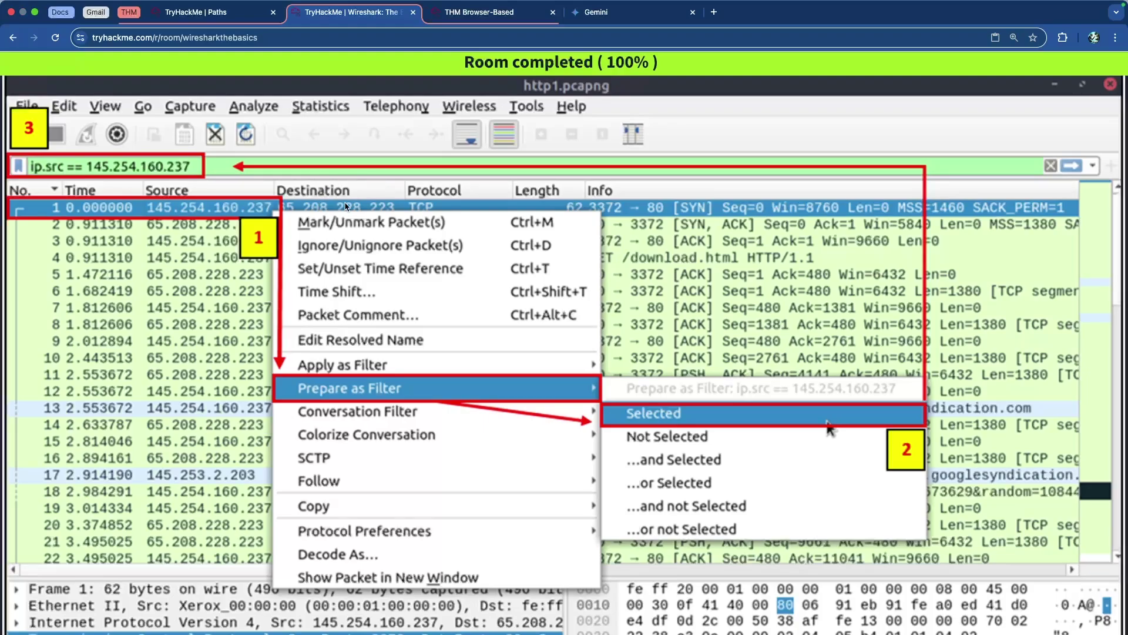
scroll(346, 207, down, 5)
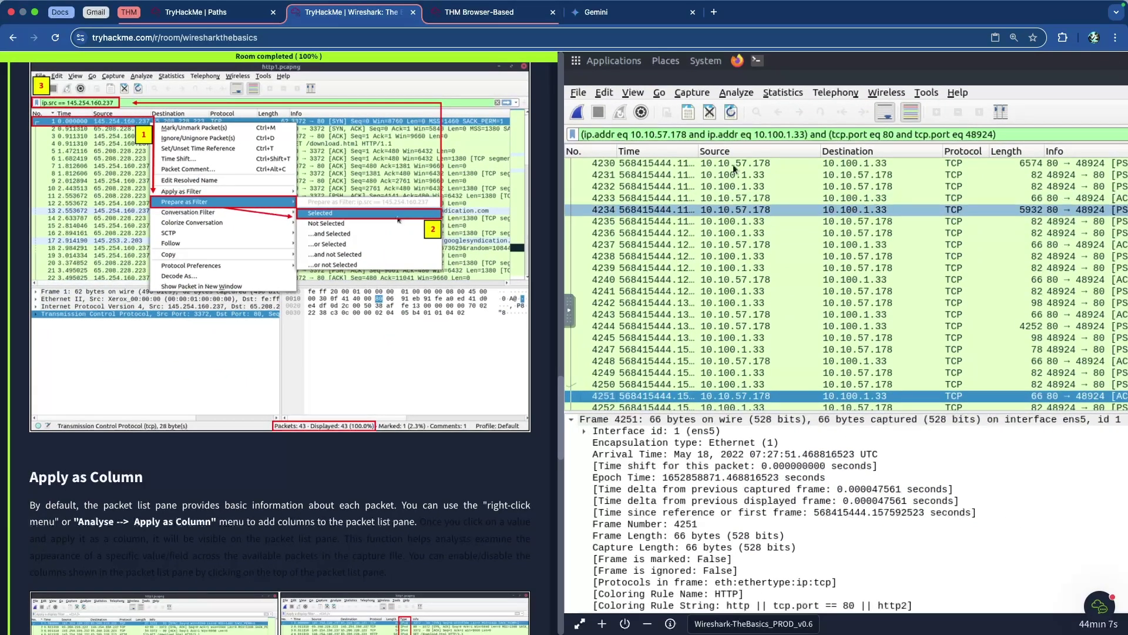
Switch to the THM Browser-Based machine, clear the conversation filter and prepare a filter from packet 4231's source address, 10.100.1.33.
click(499, 12)
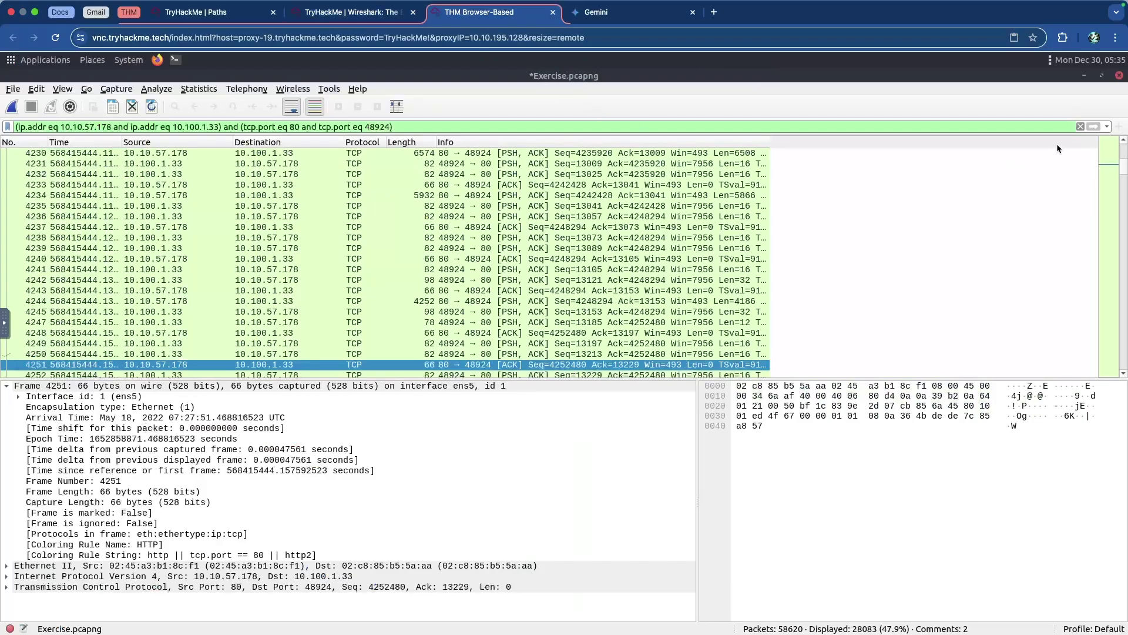
click(1080, 126)
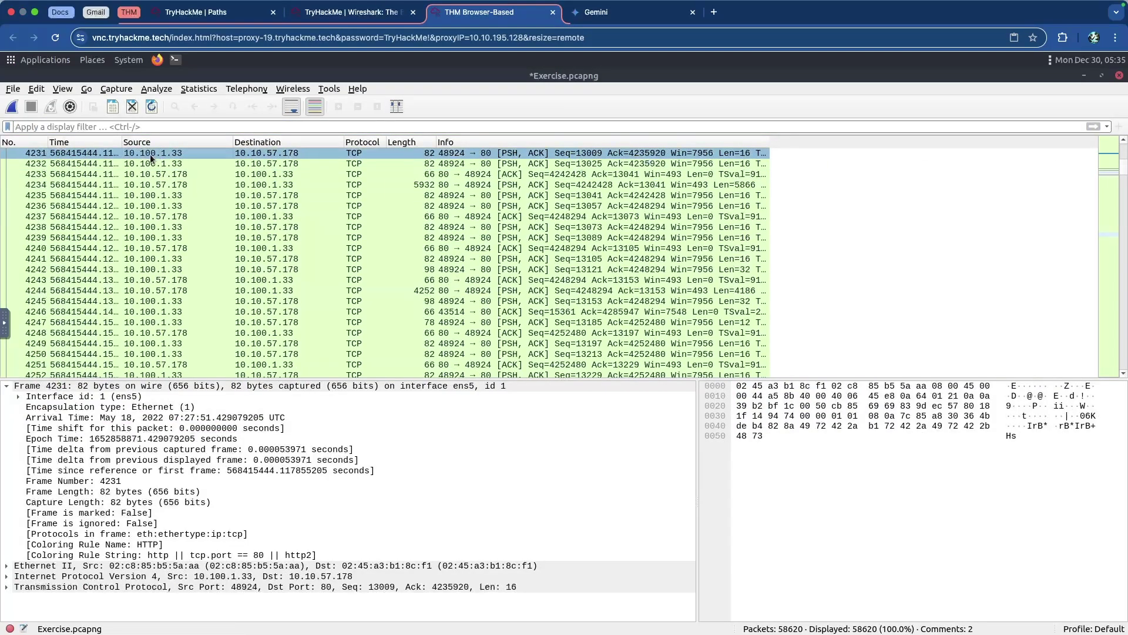
right_click(149, 154)
mouse_move(221, 269)
click(413, 284)
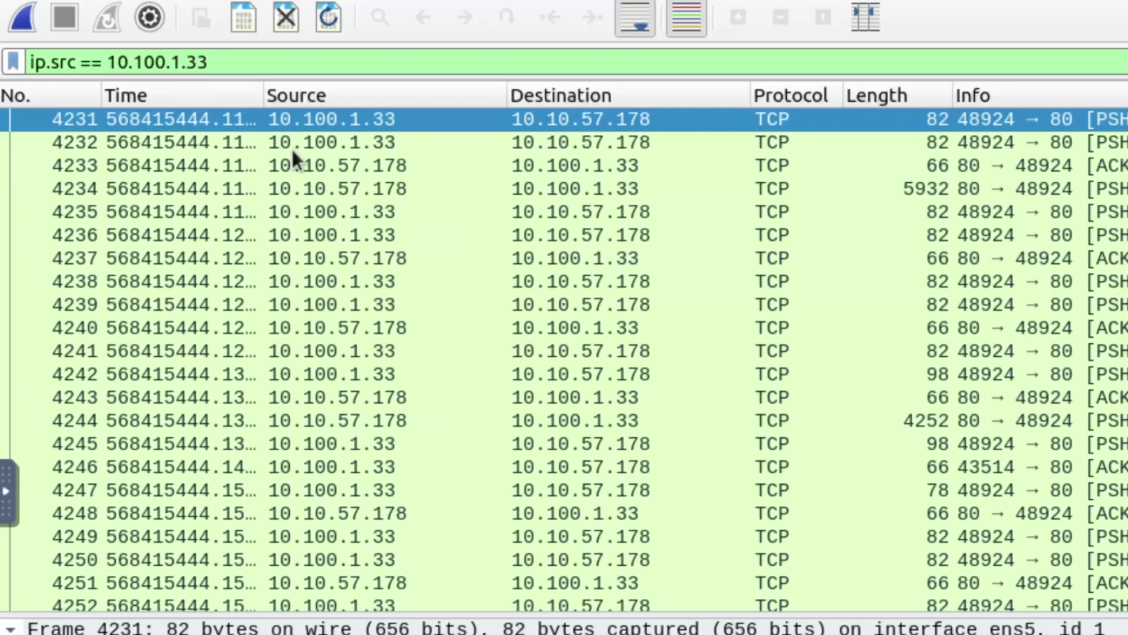
Extend the prepared display filter to "ip.src == 10.100.1.33 and dst.port == 80".
click(206, 72)
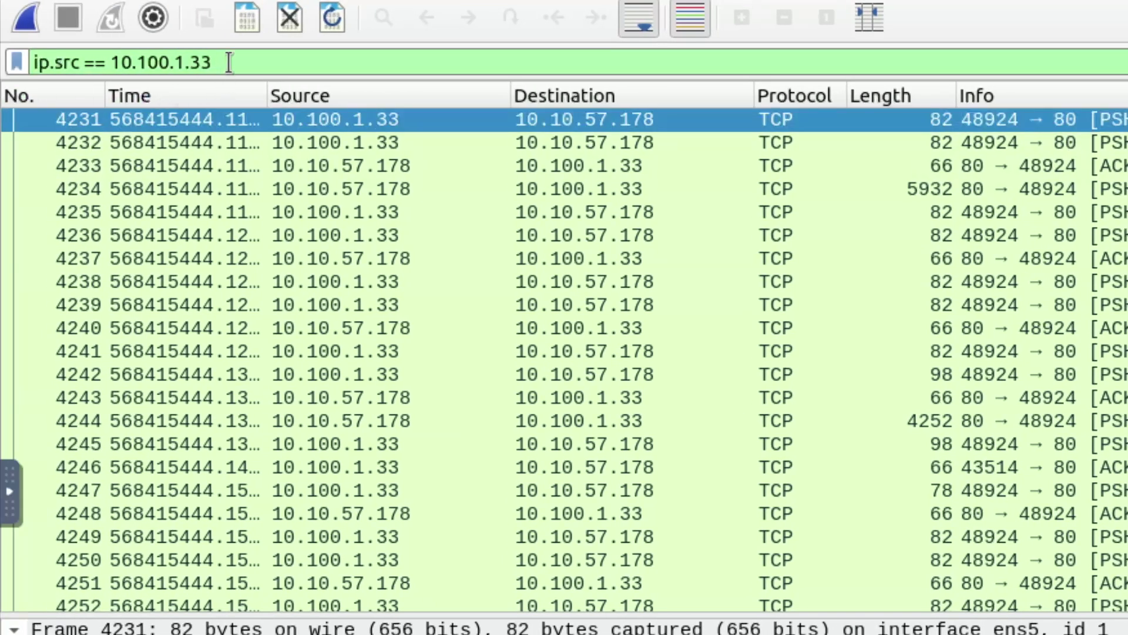
text(a)
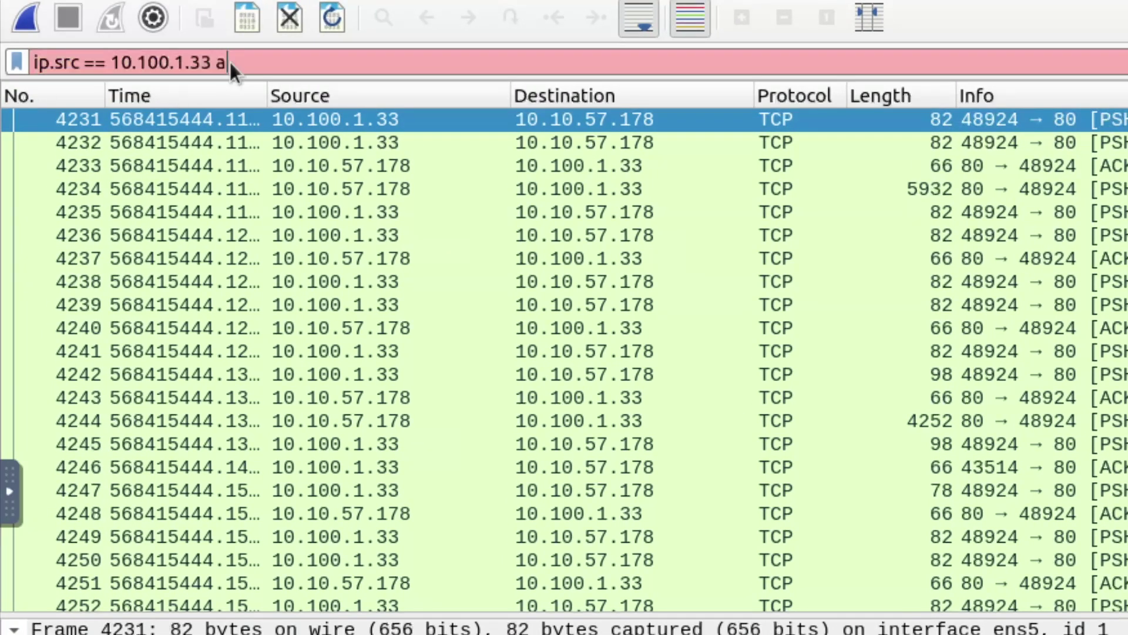
text(nd dst)
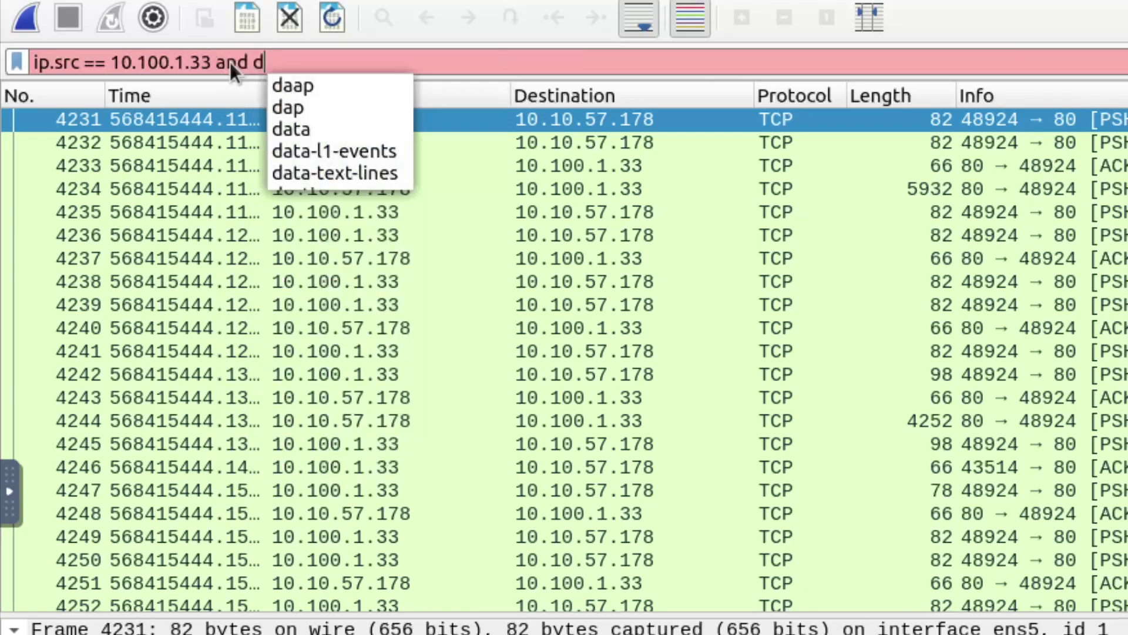
key(BackSpace)
key(BackSpace)
text(est)
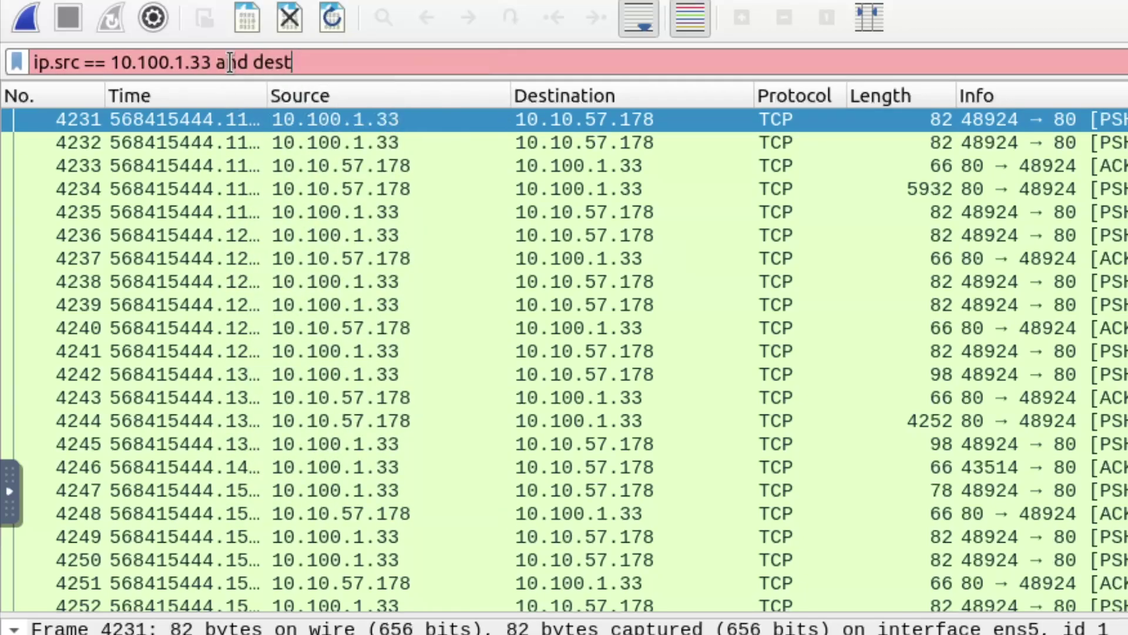
text(.)
key(BackSpace)
text(port)
key(BackSpace)
key(BackSpace)
key(BackSpace)
key(BackSpace)
key(BackSpace)
key(BackSpace)
key(BackSpace)
text(st.port == 80)
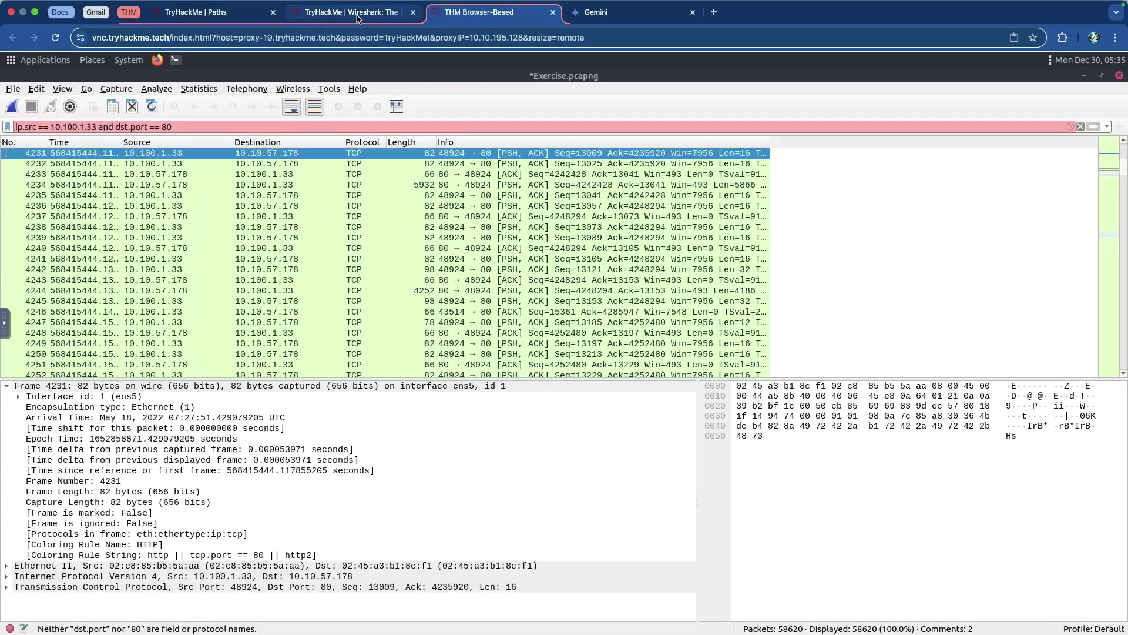
Check the query syntax in the Conversation filter example image of the TryHackMe room.
click(357, 13)
scroll(268, 197, down, 10)
scroll(263, 195, up, 10)
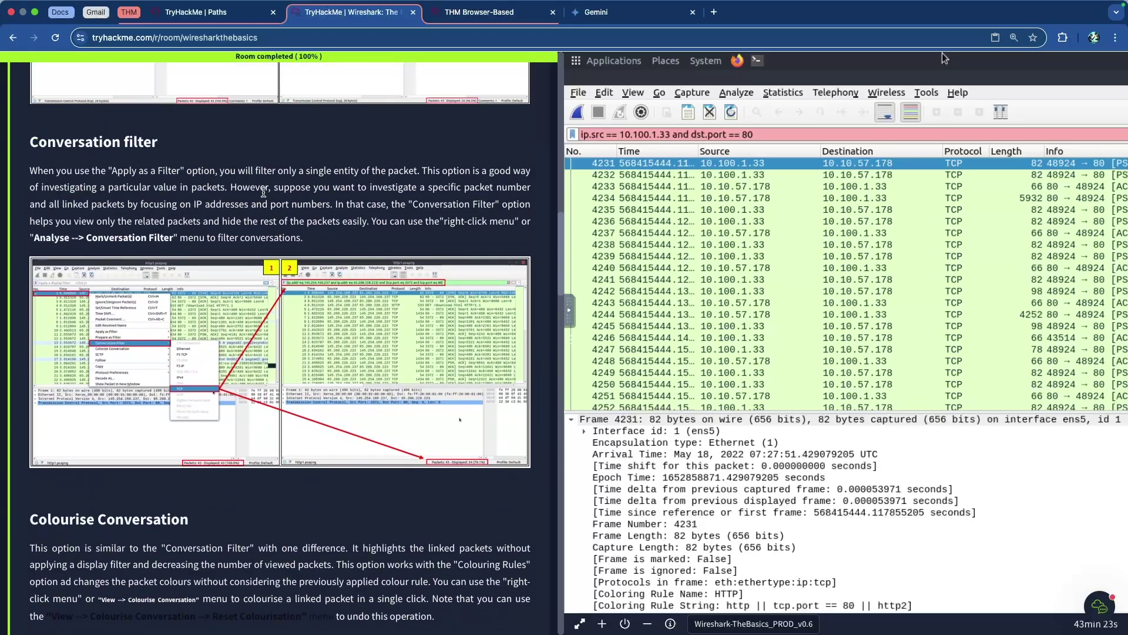
click(387, 336)
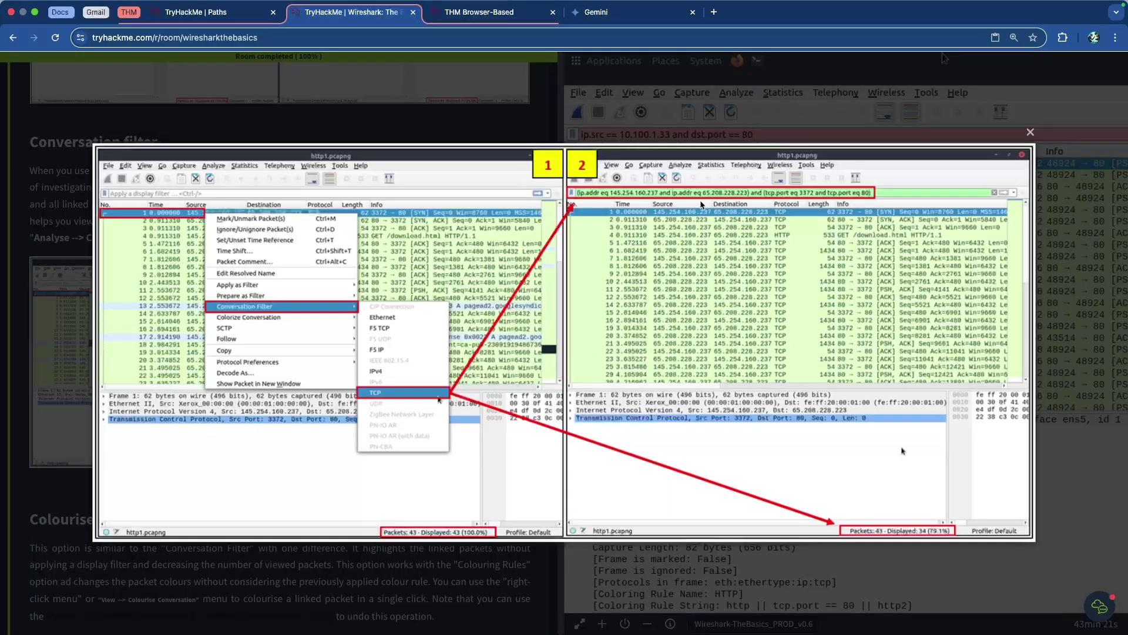
click(510, 118)
Switch to the THM Browser-Based machine, correct the display filter to "ip.src == 10.100.1.33 and tcp.port == 80" and apply it.
click(479, 11)
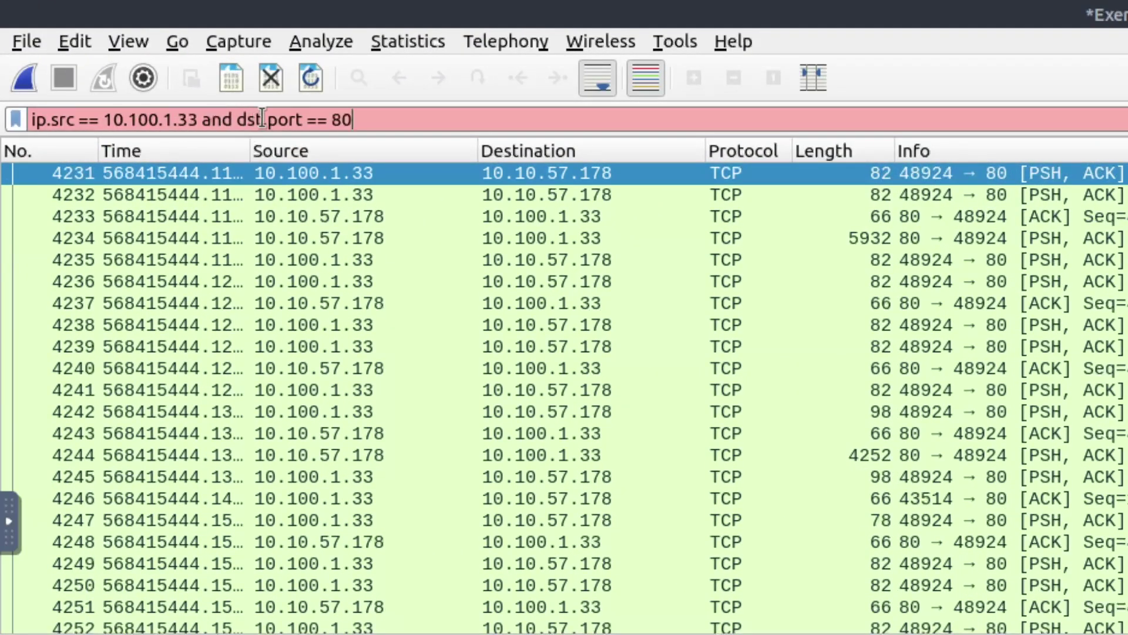
drag(262, 119, 250, 120)
key(BackSpace)
key(BackSpace)
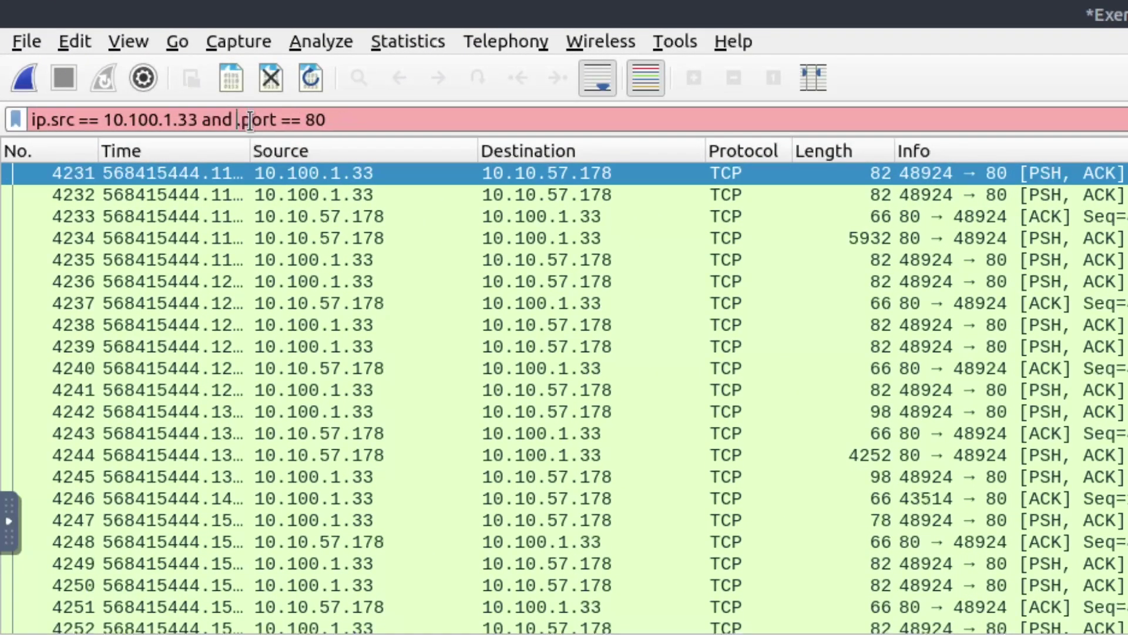
text(tcp)
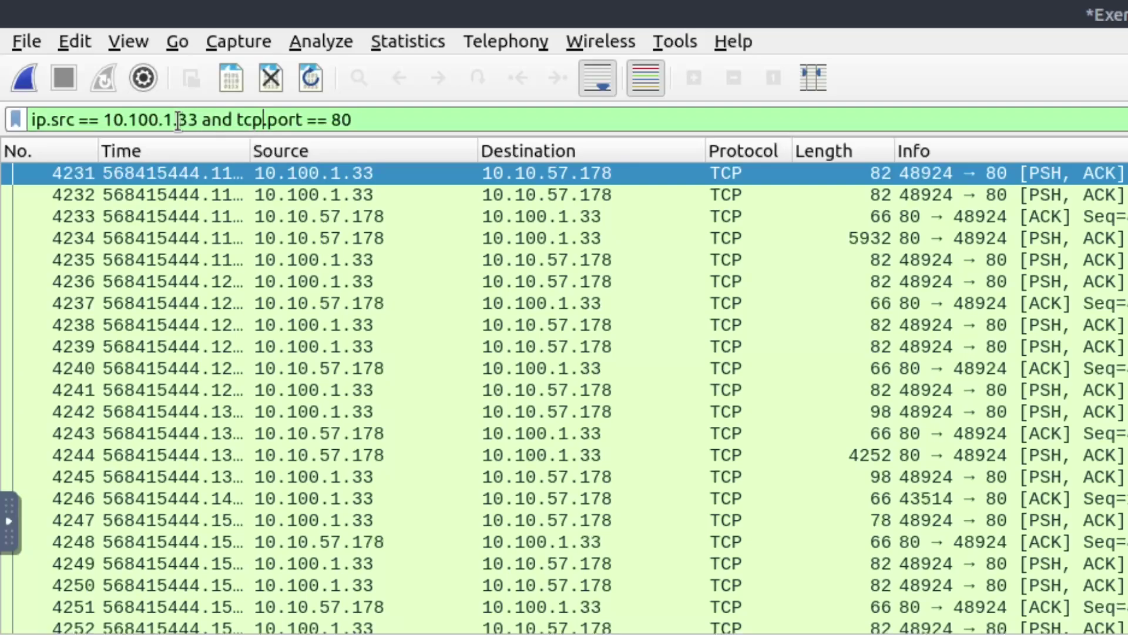
drag(180, 121, 106, 121)
click(208, 118)
key(Return)
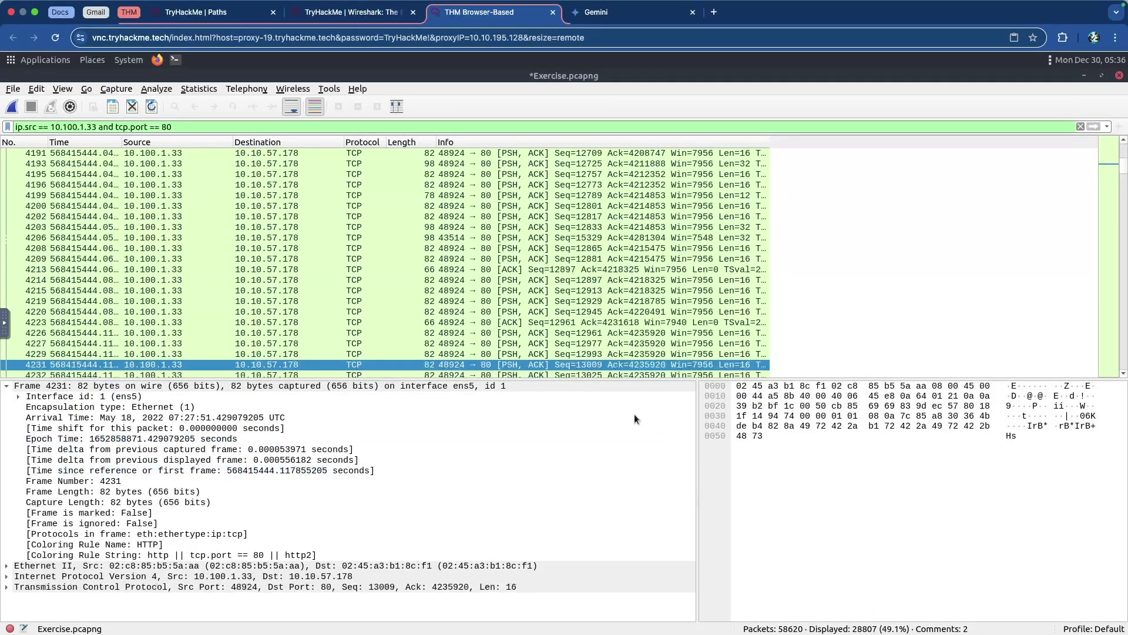
Clear the display filter and go to the Apply as Column section of the TryHackMe room.
click(1080, 127)
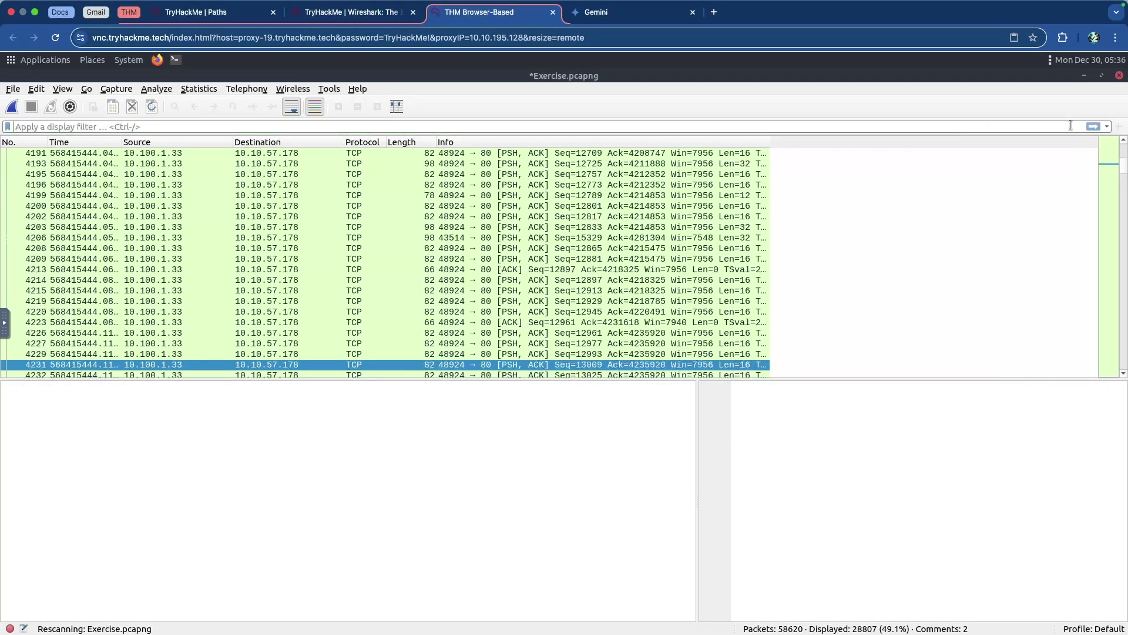
click(376, 11)
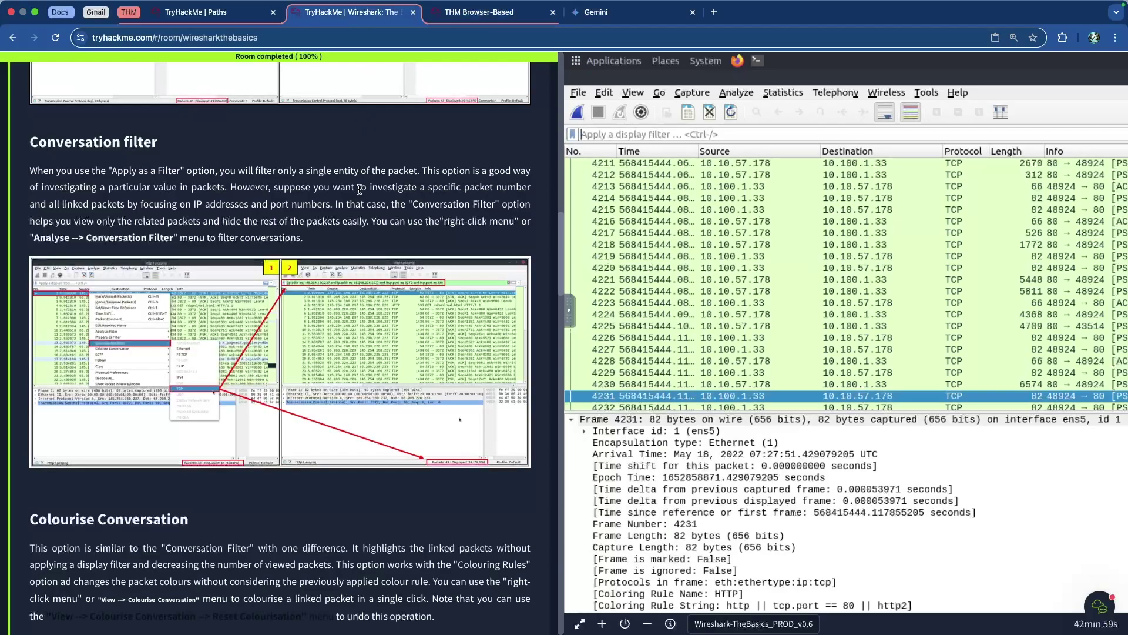
scroll(233, 187, down, 14)
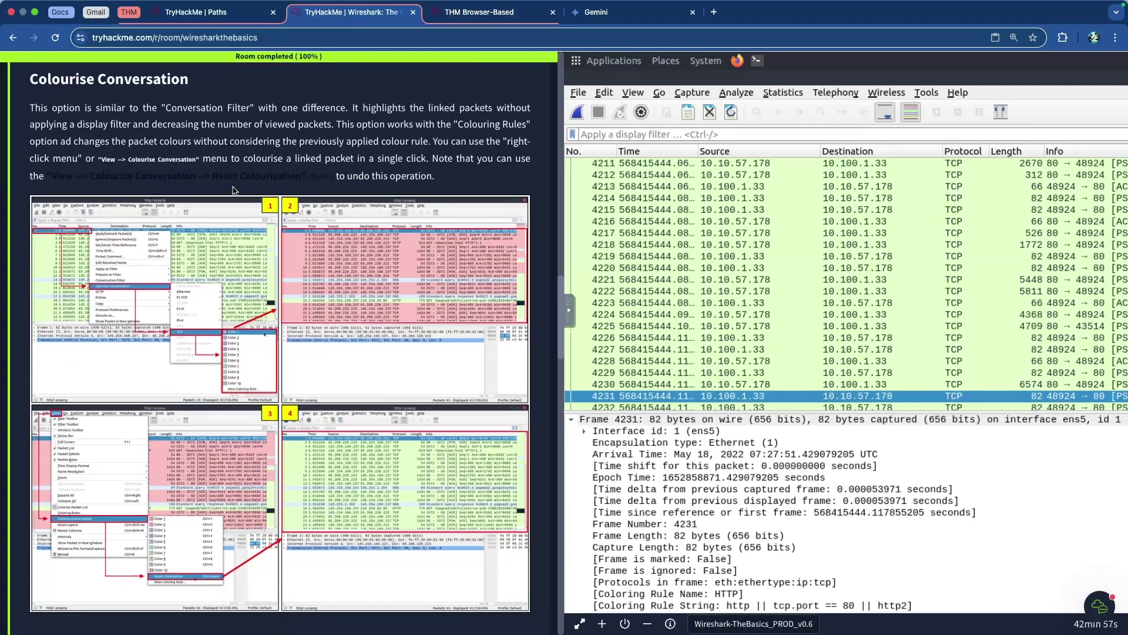
scroll(195, 200, down, 3)
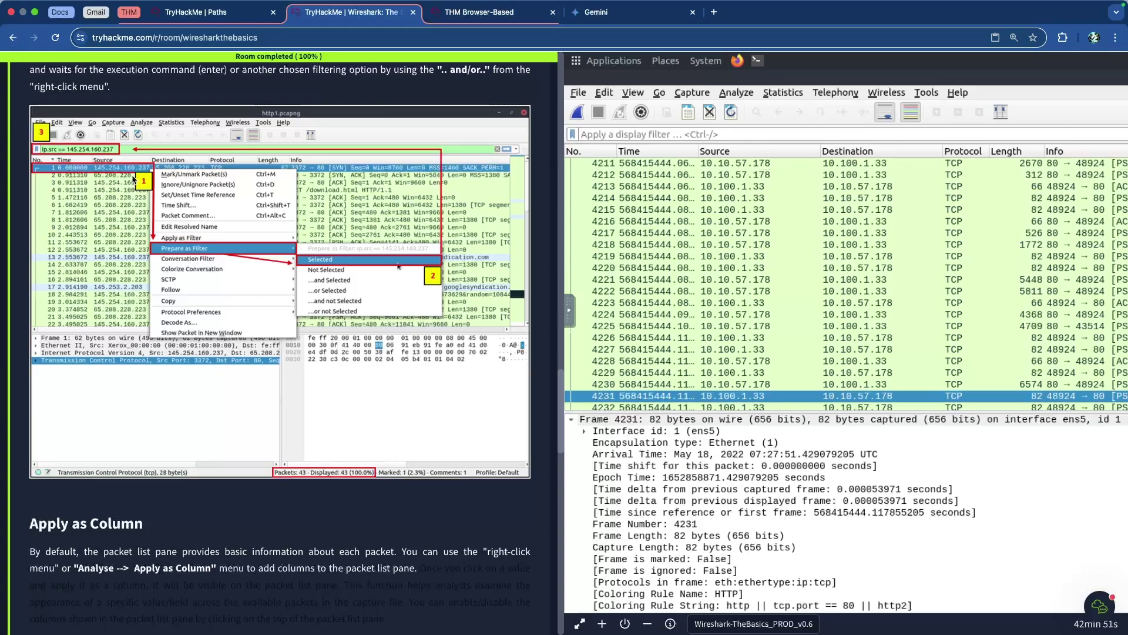
scroll(164, 192, down, 2)
scroll(169, 193, up, 2)
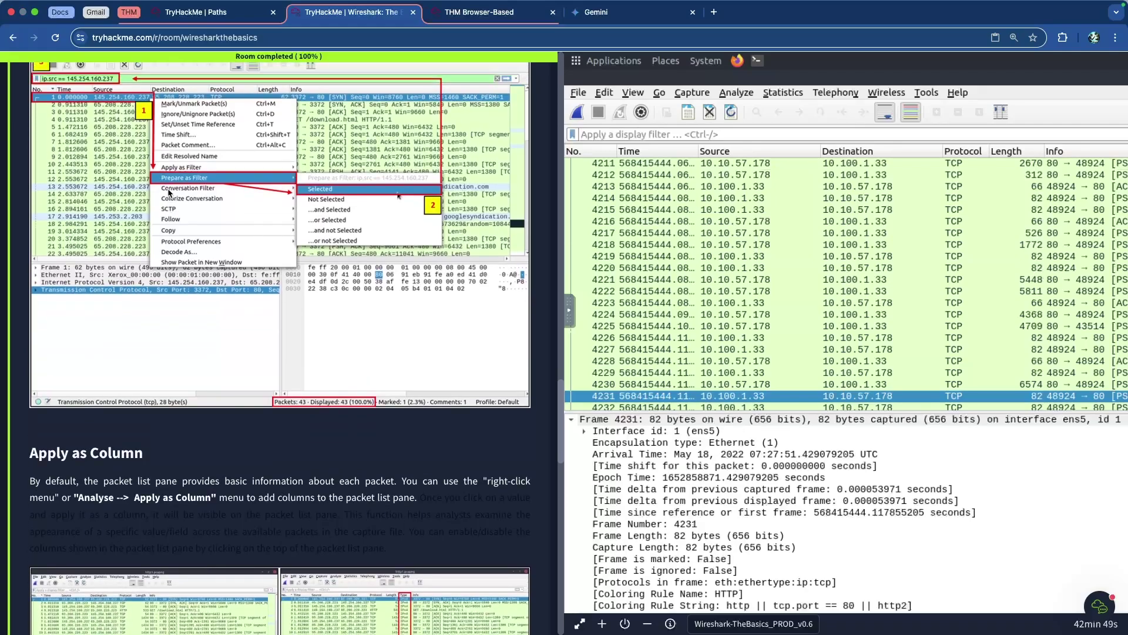
scroll(169, 194, down, 6)
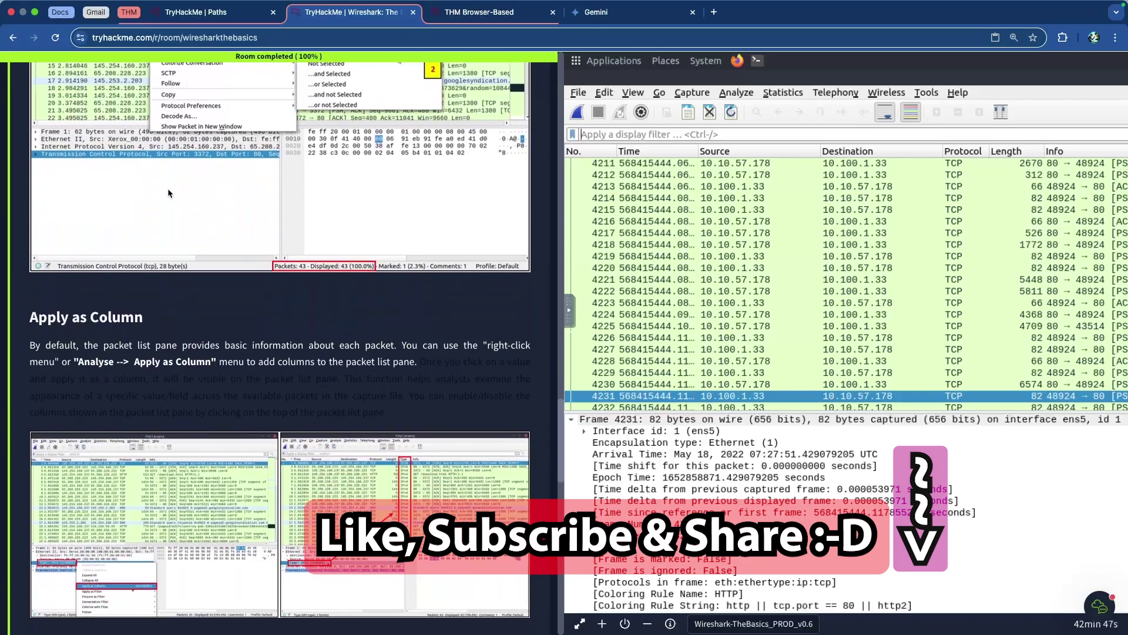
scroll(169, 194, down, 2)
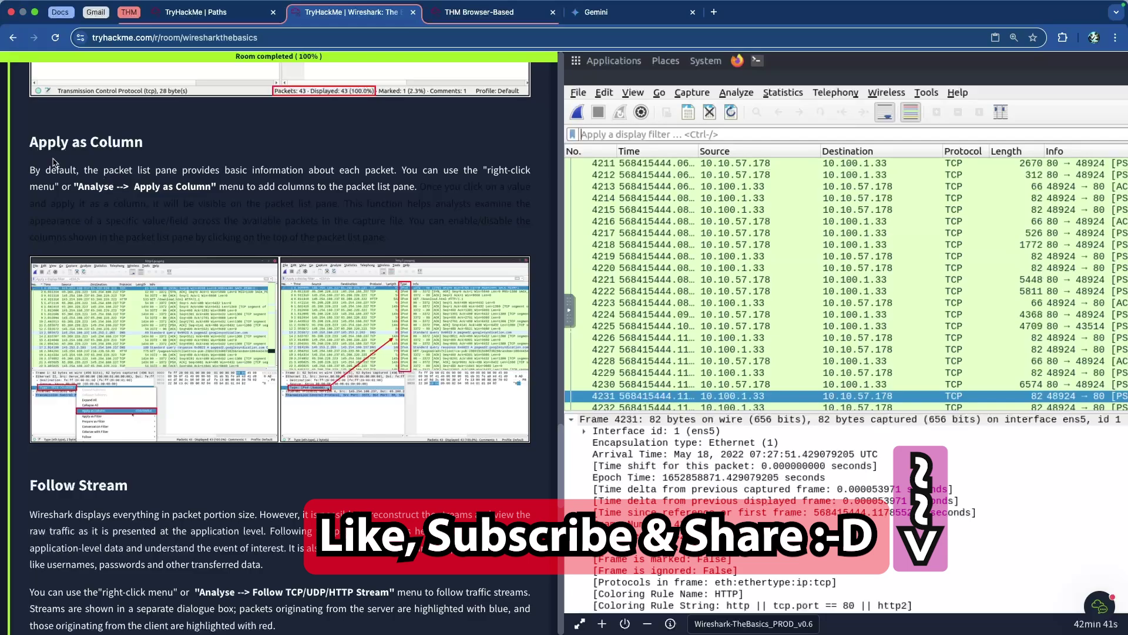
scroll(101, 163, up, 5)
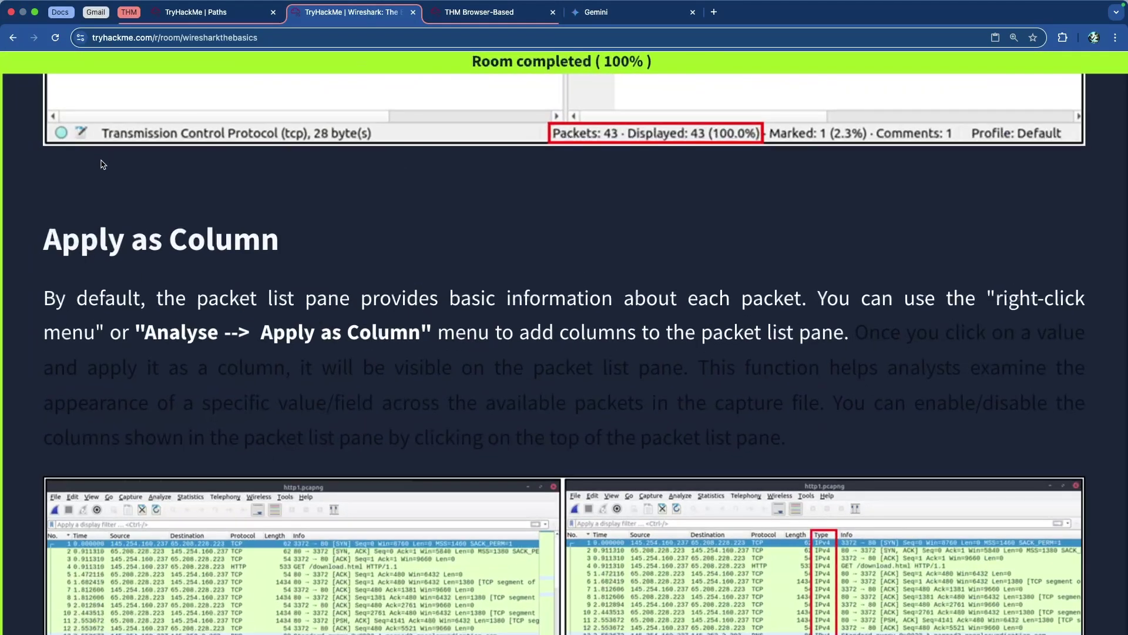
scroll(101, 164, down, 3)
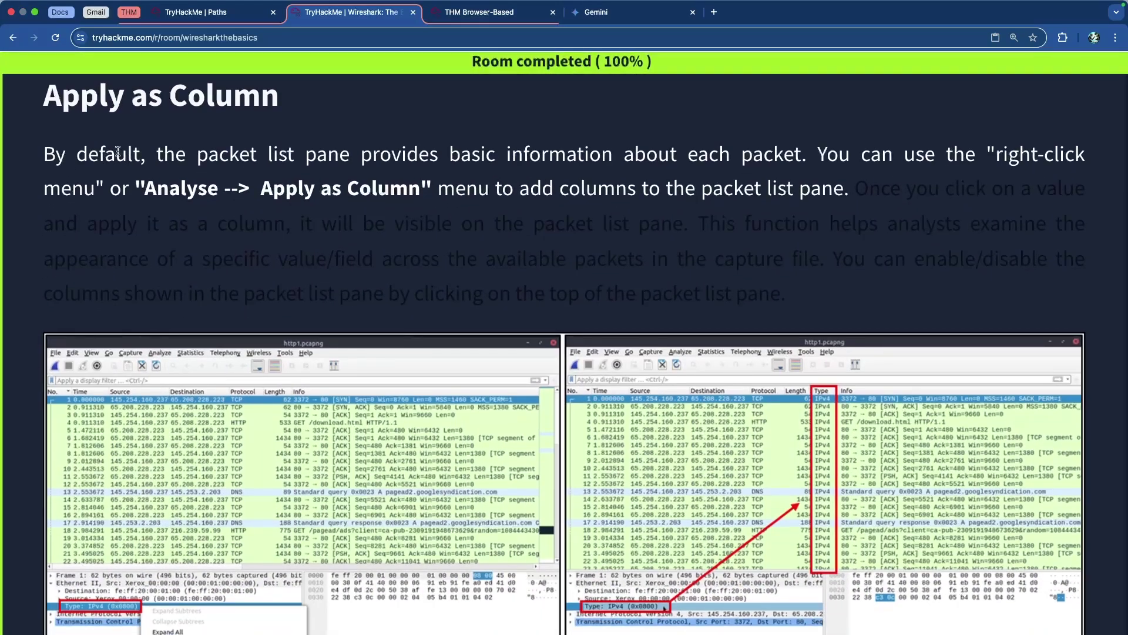
Read how Apply as Column adds a packet value to the packet list pane and how columns are enabled or disabled.
drag(208, 154, 533, 159)
click(536, 157)
drag(600, 154, 434, 194)
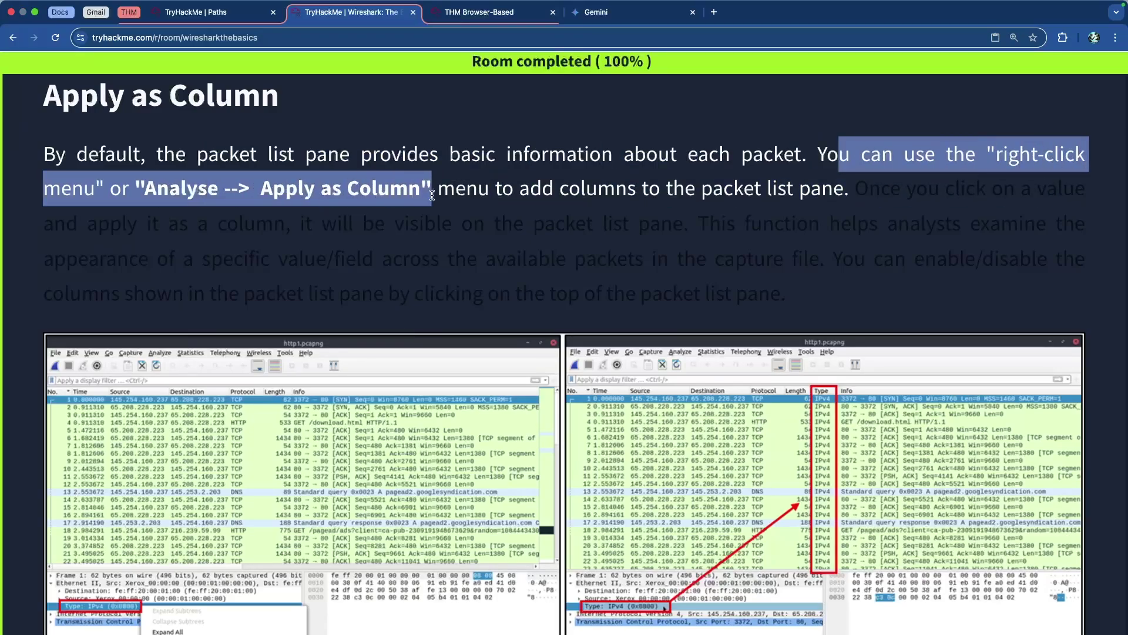
click(436, 194)
scroll(499, 187, down, 1)
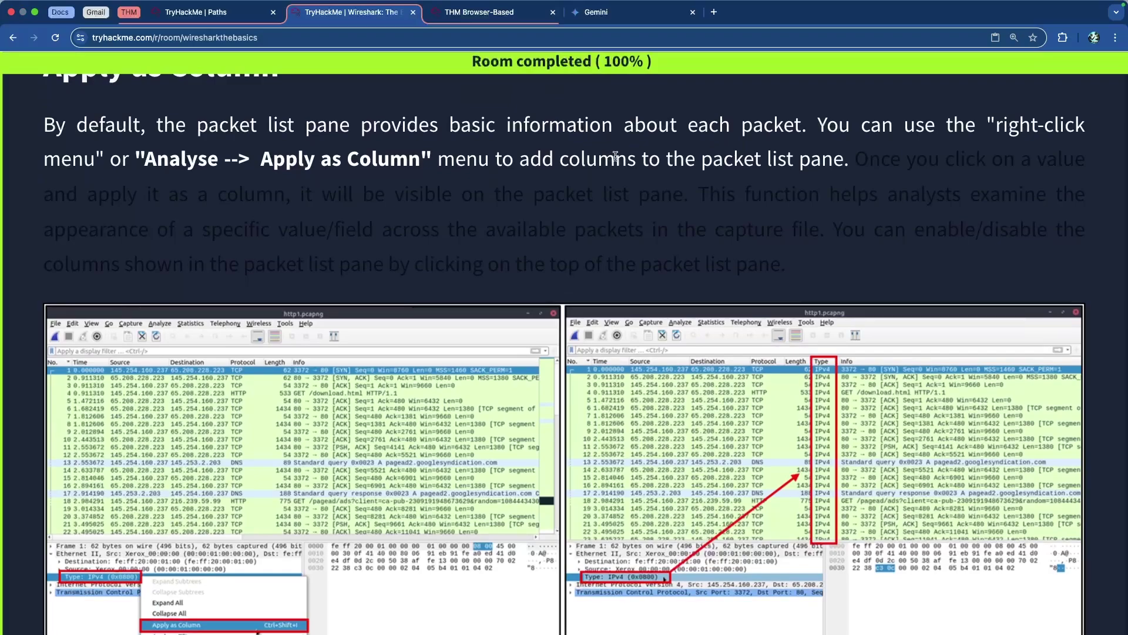
drag(853, 158, 908, 260)
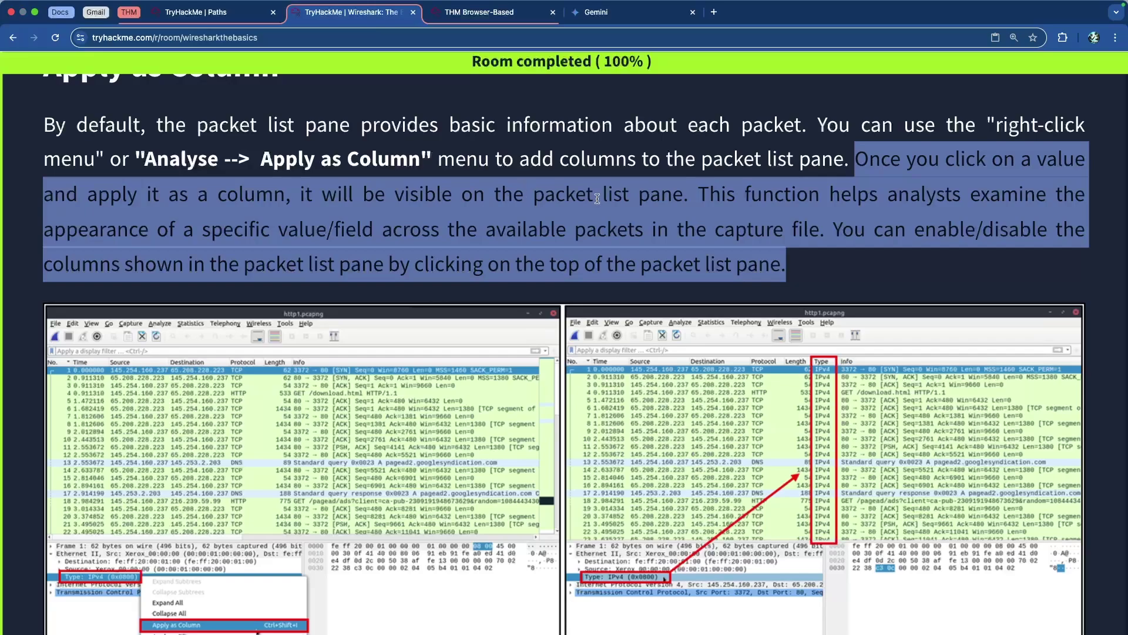
scroll(597, 199, down, 2)
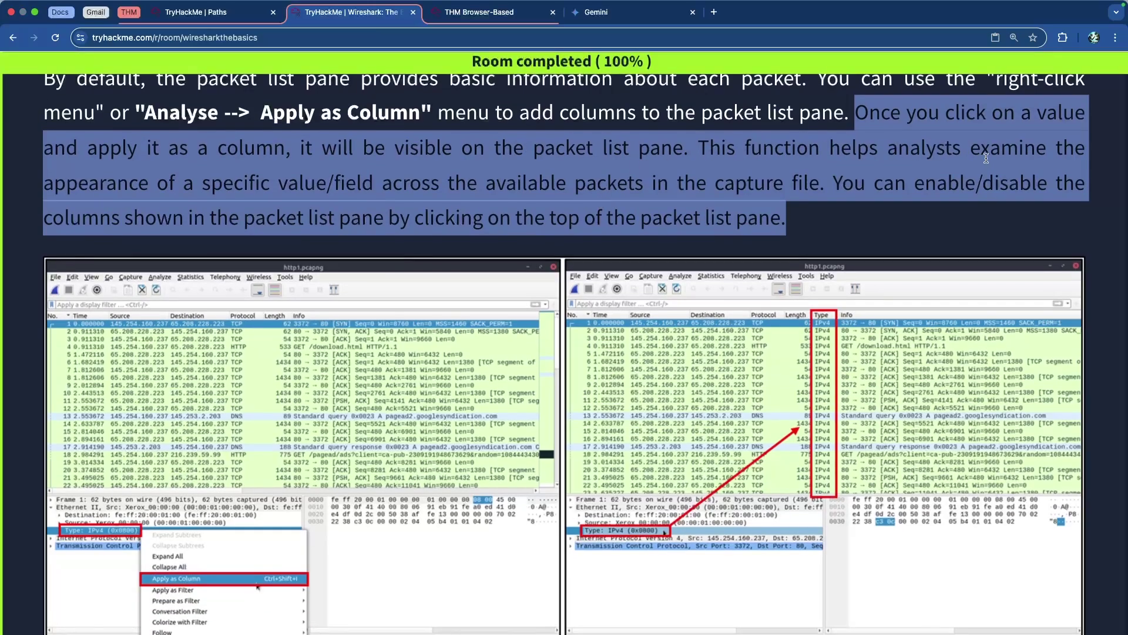
scroll(986, 158, down, 1)
scroll(394, 139, down, 1)
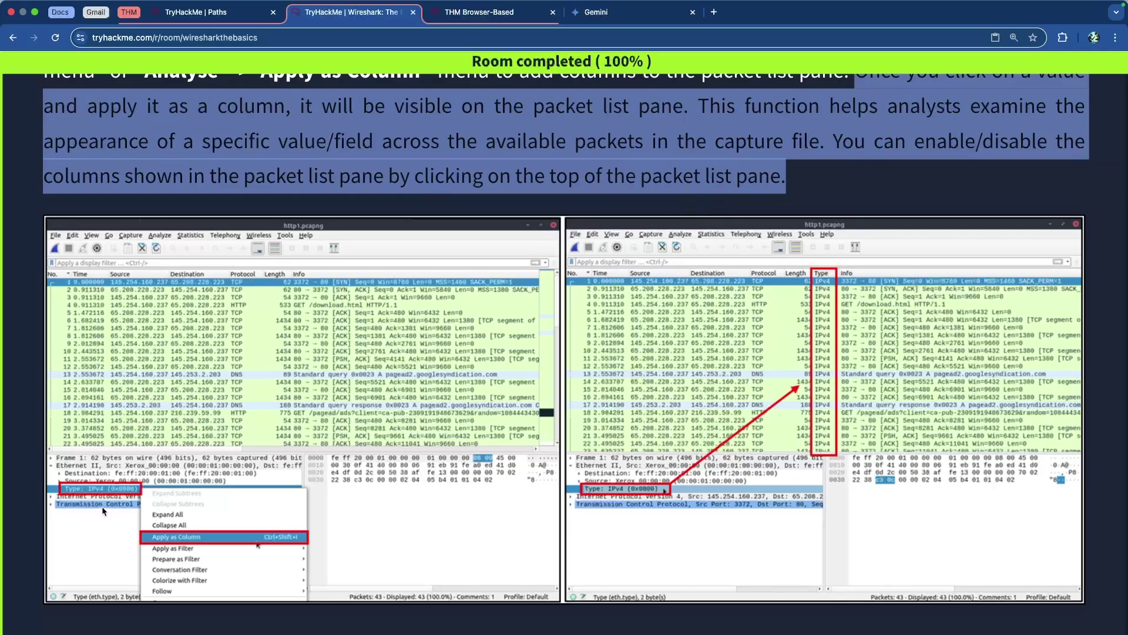
Examine the enlarged Apply as Column example, from the "Type: IPv4 (0x0800)" field to the added Type column.
click(127, 492)
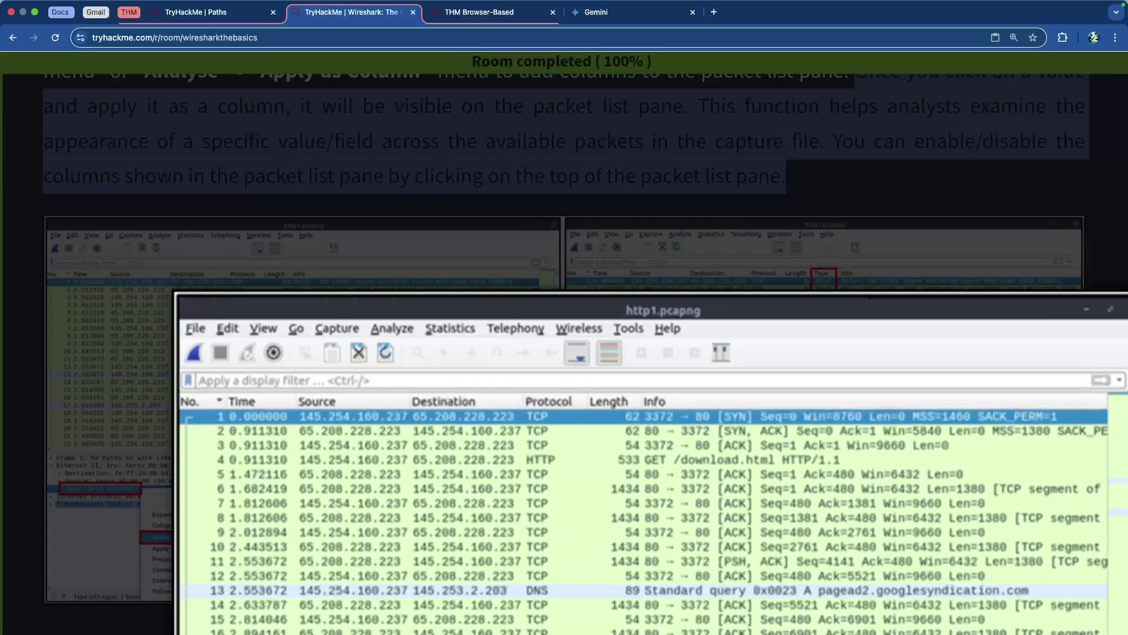
scroll(408, 464, down, 8)
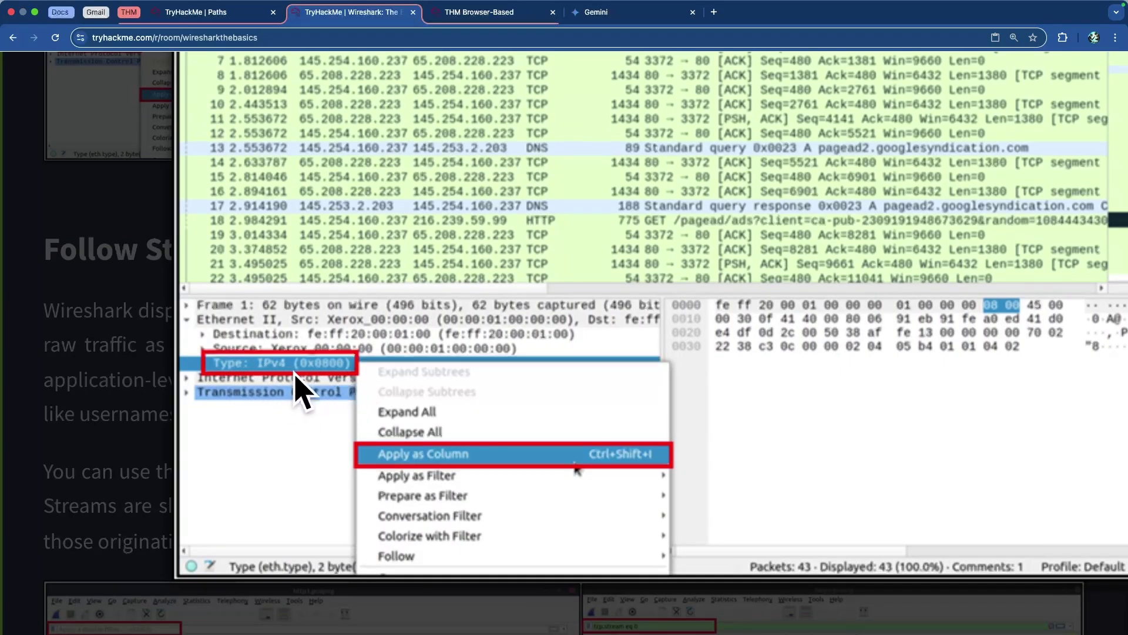
scroll(538, 98, right, 17)
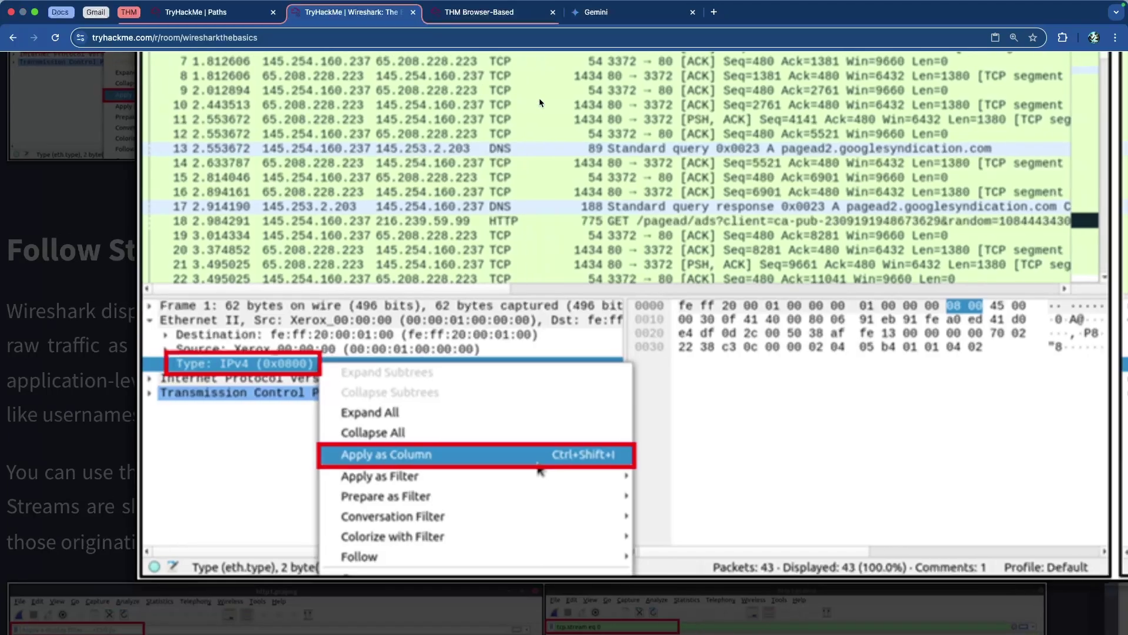
scroll(542, 102, up, 5)
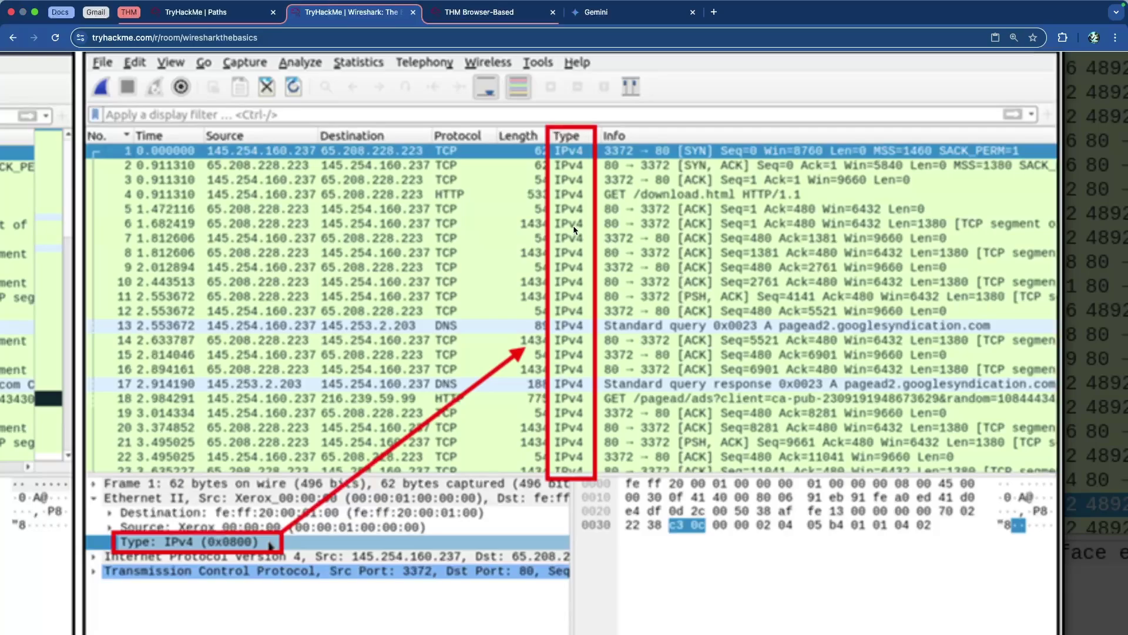
scroll(580, 208, down, 5)
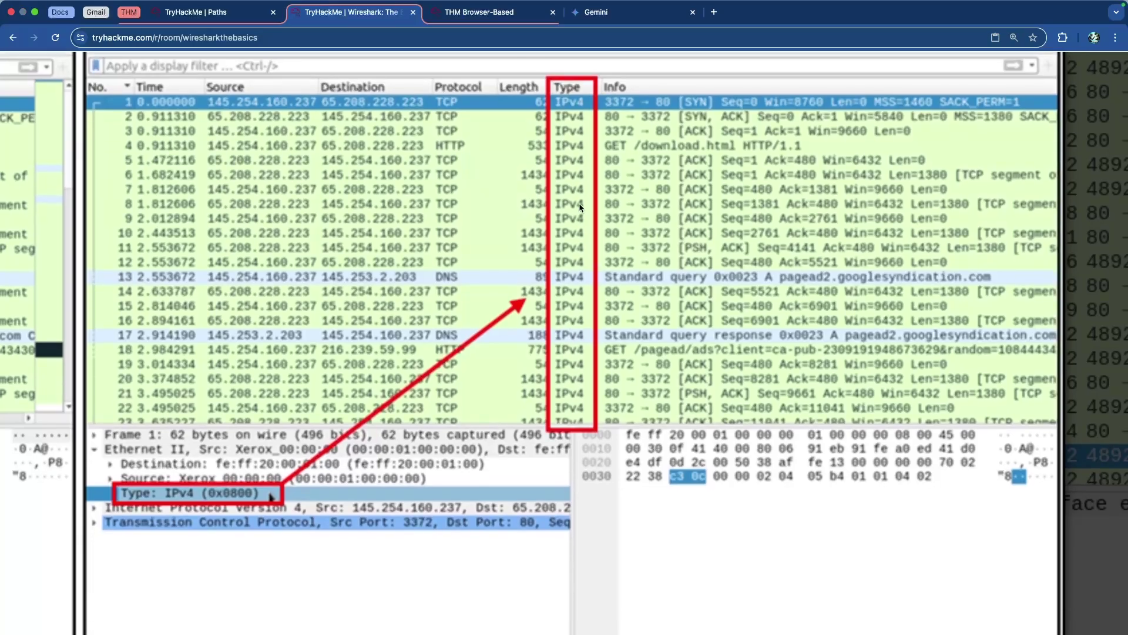
scroll(580, 208, up, 5)
scroll(580, 203, up, 1)
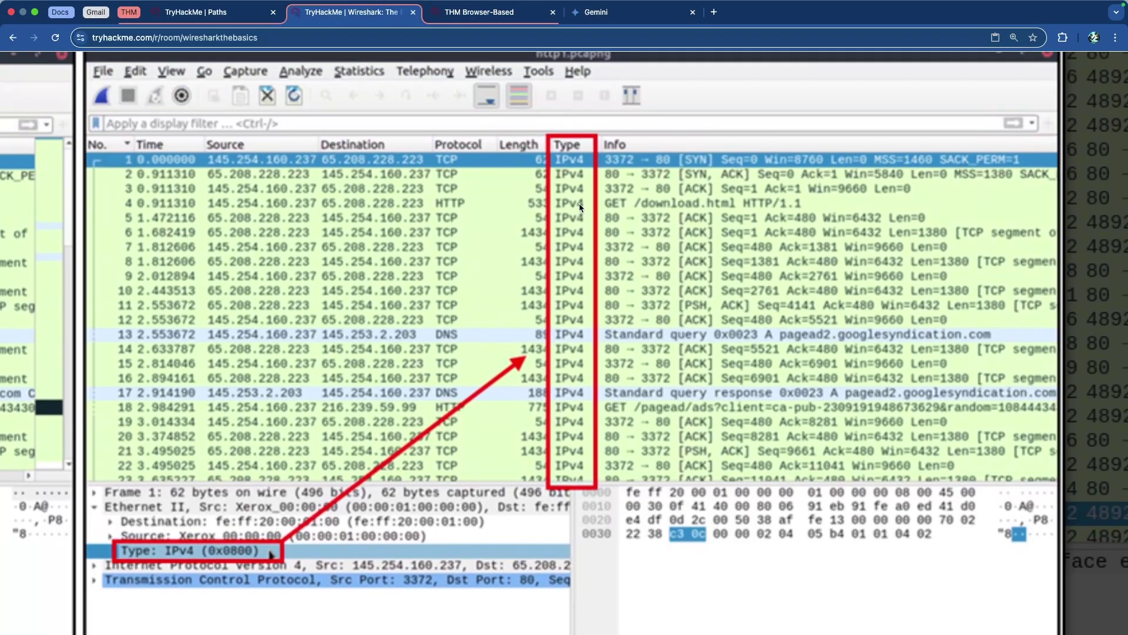
scroll(580, 202, down, 3)
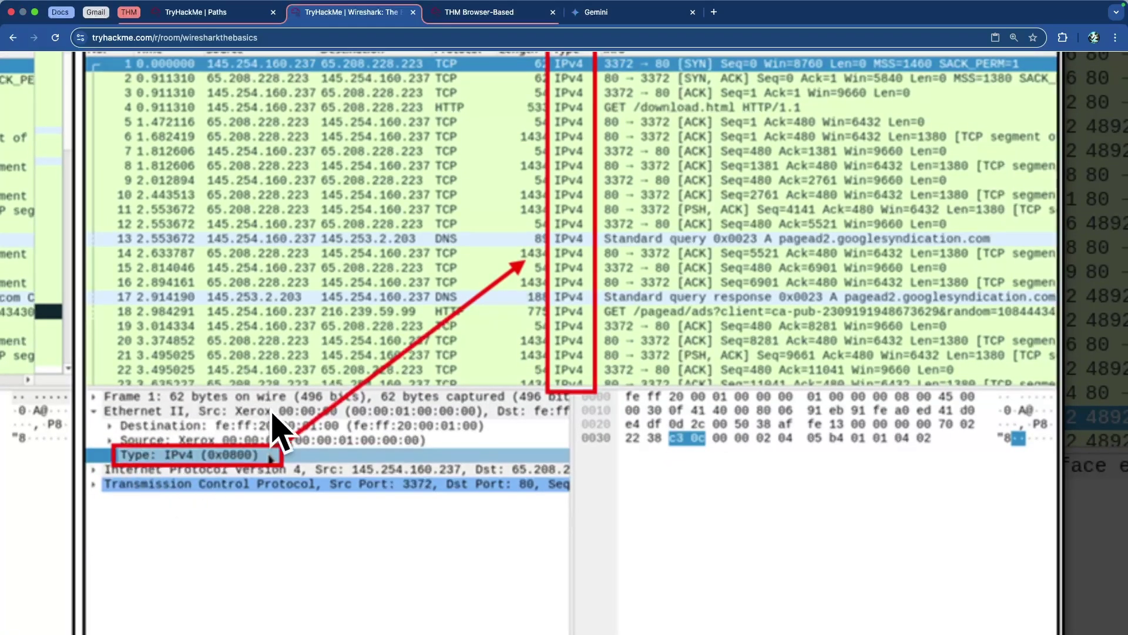
scroll(479, 250, up, 1)
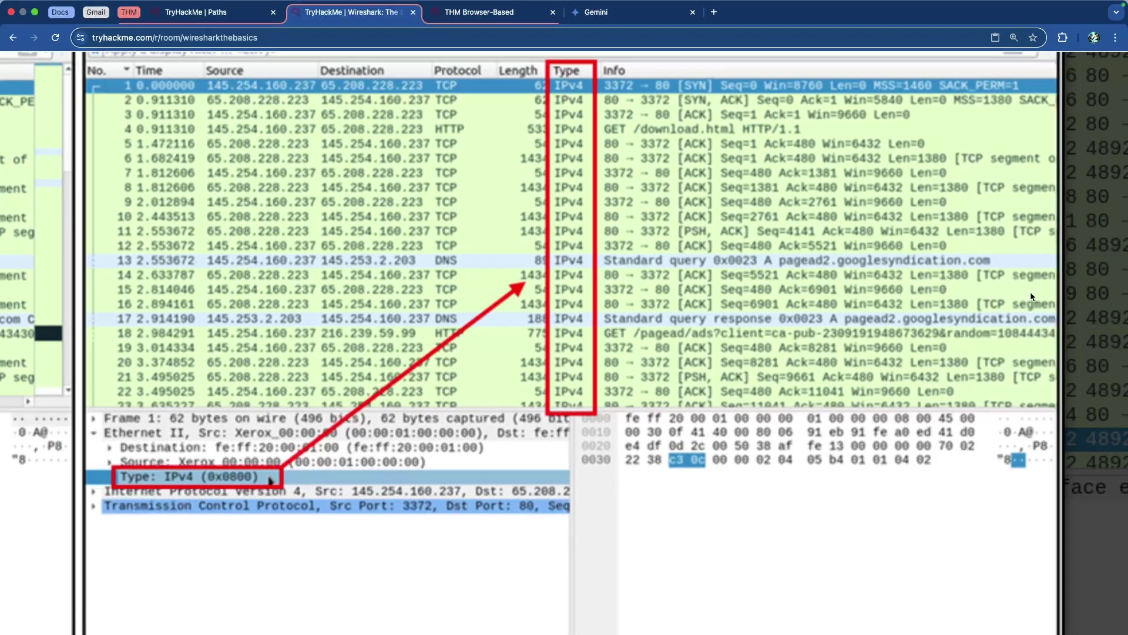
click(1069, 292)
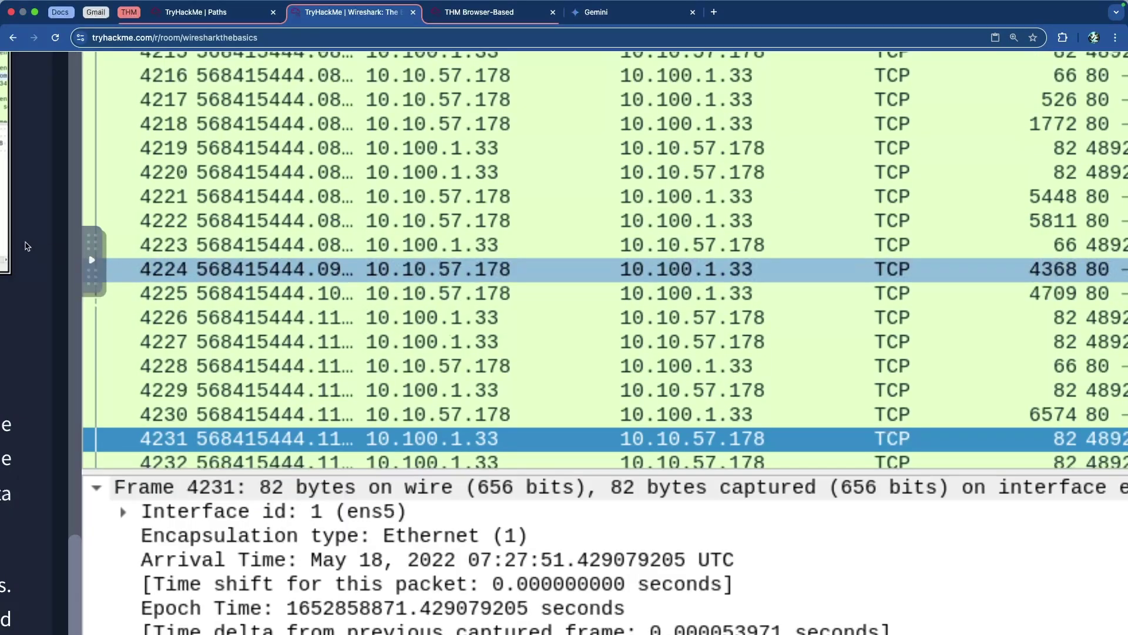
Go back over the opening explanation of the Apply as Column section.
scroll(35, 248, left, 15)
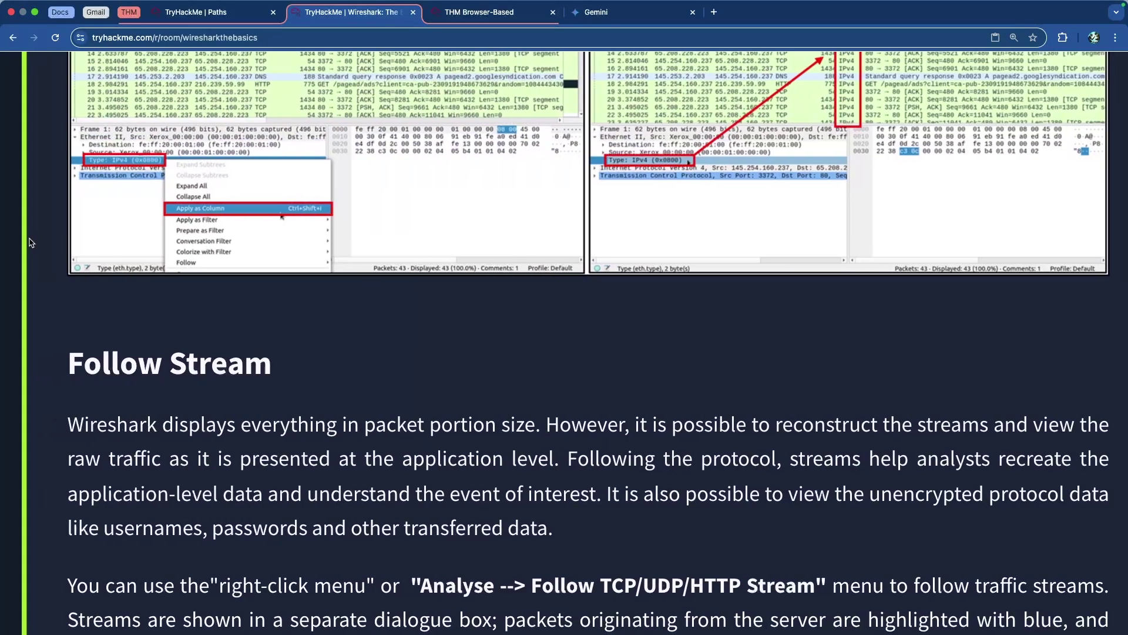
scroll(141, 271, up, 2)
scroll(139, 266, up, 8)
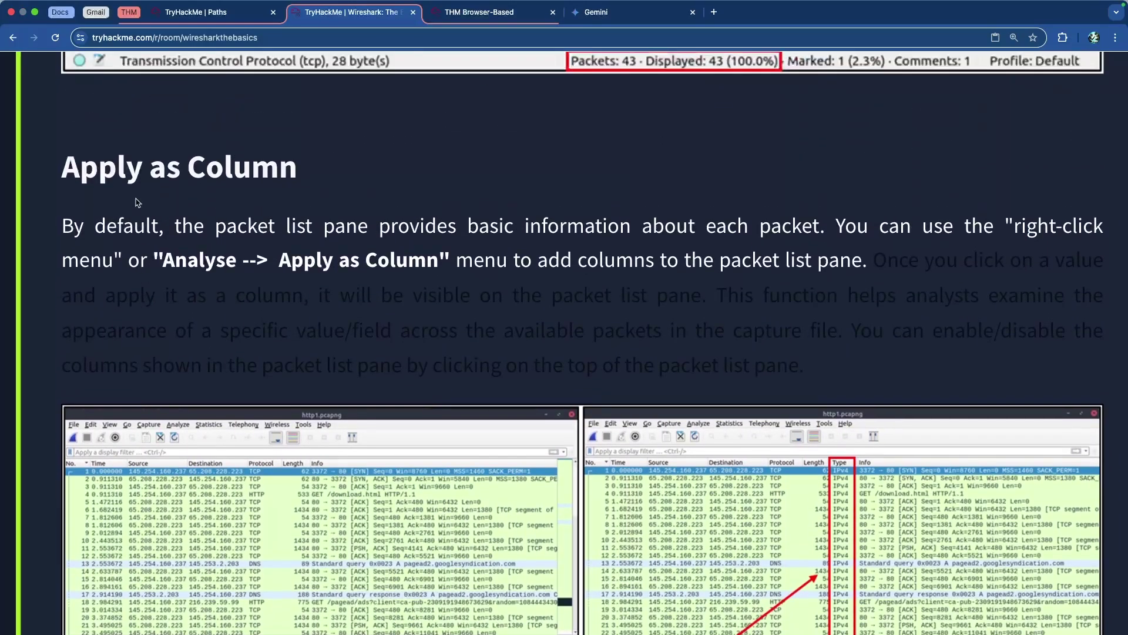
drag(101, 166, 353, 256)
click(357, 232)
drag(135, 224, 225, 302)
click(241, 306)
Read the opening paragraph of the Follow Stream section on reconstructing streams and viewing application-level traffic.
scroll(241, 306, down, 10)
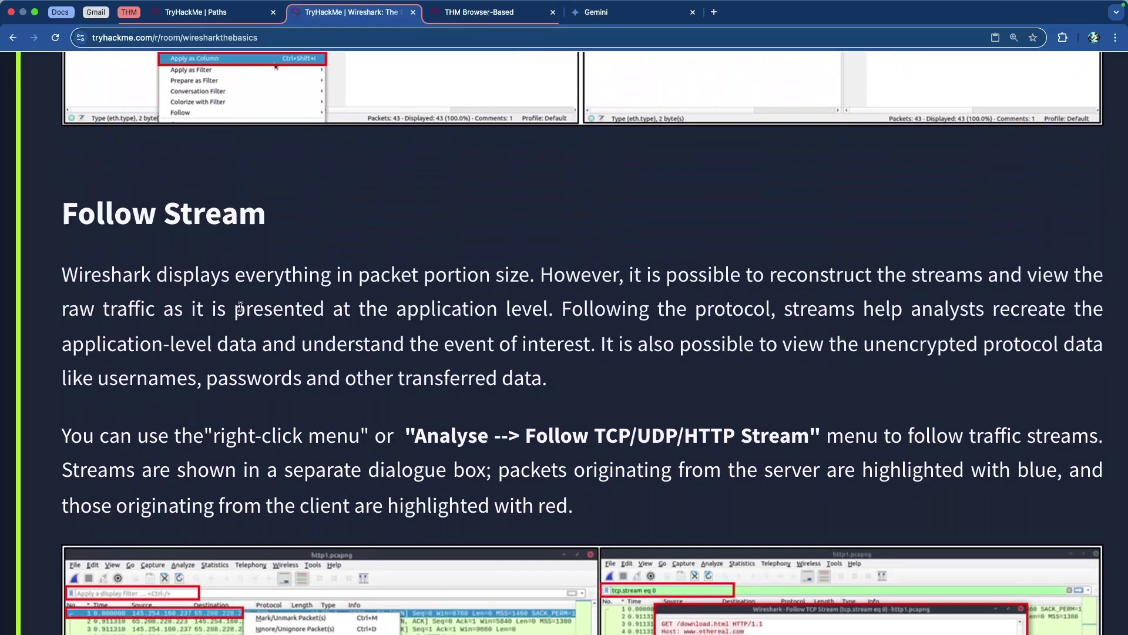
scroll(240, 306, down, 2)
scroll(240, 309, right, 1)
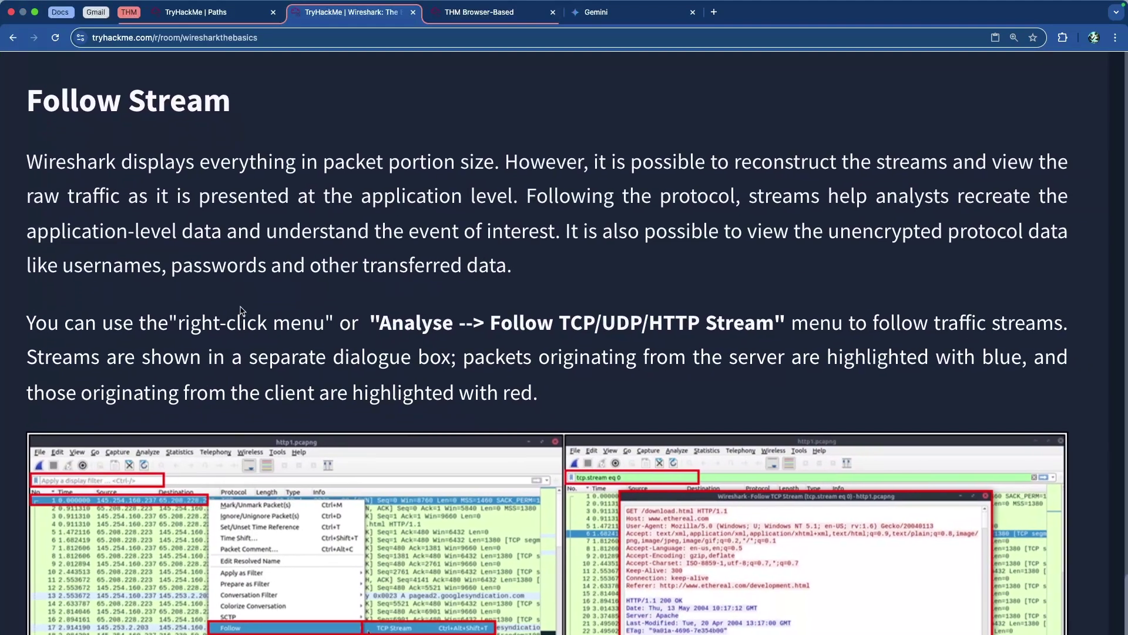
drag(76, 166, 323, 169)
click(322, 169)
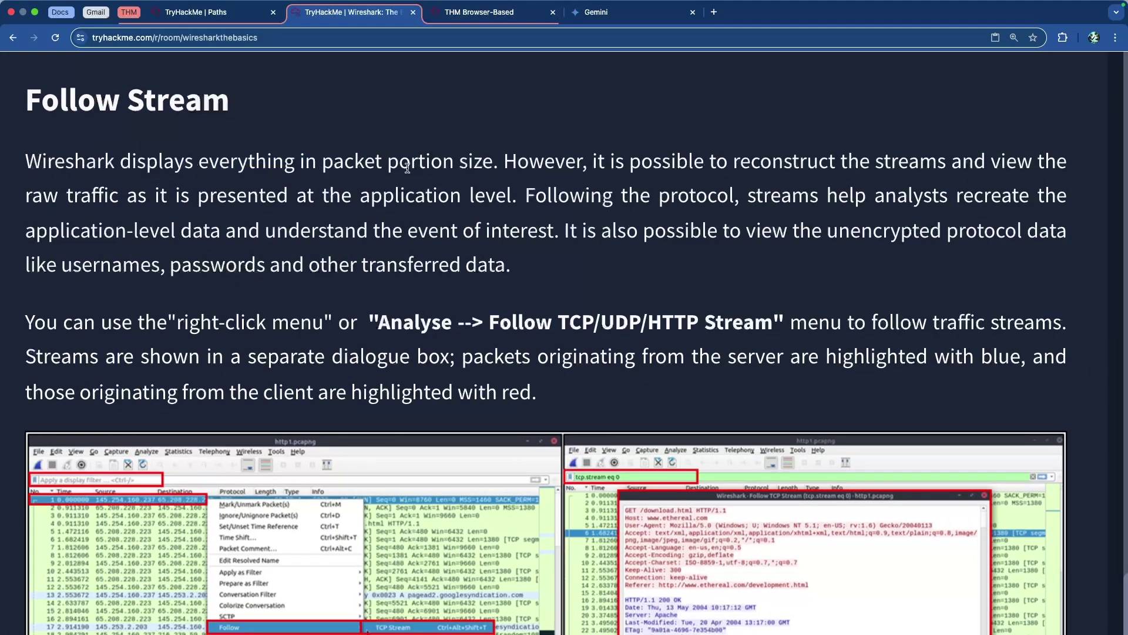
drag(525, 166, 1035, 164)
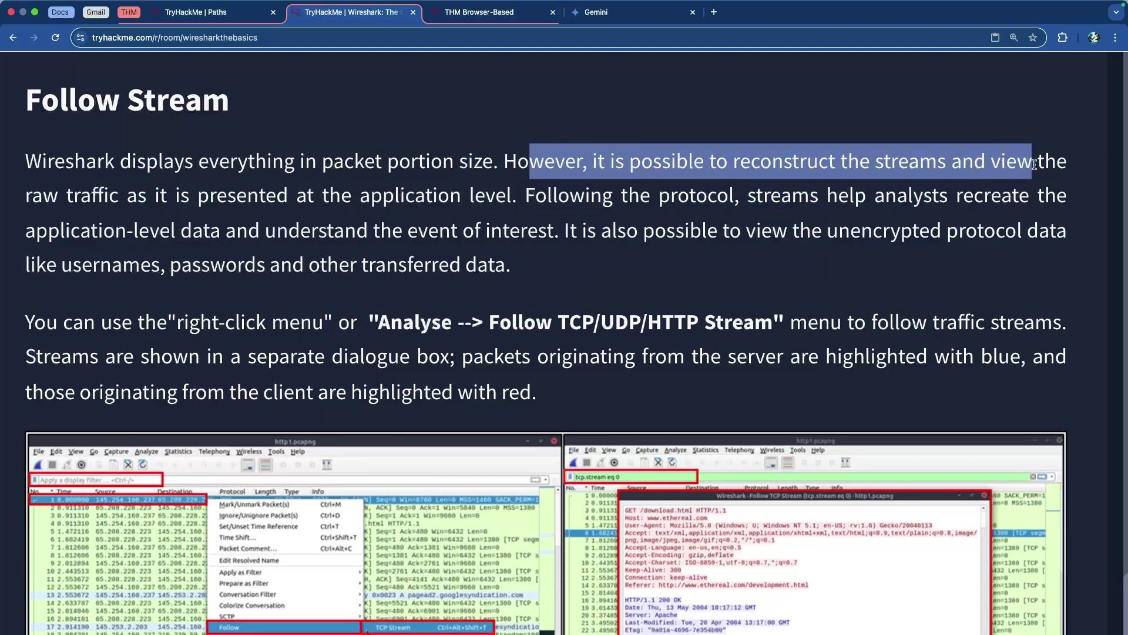
drag(32, 200, 347, 204)
click(347, 204)
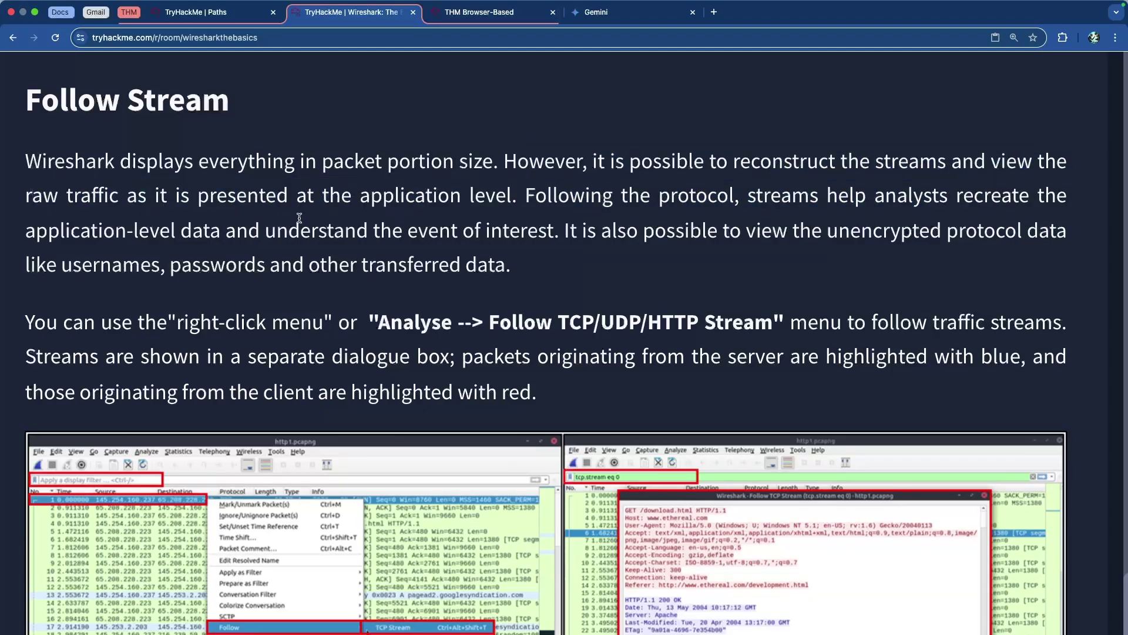
drag(536, 211, 558, 233)
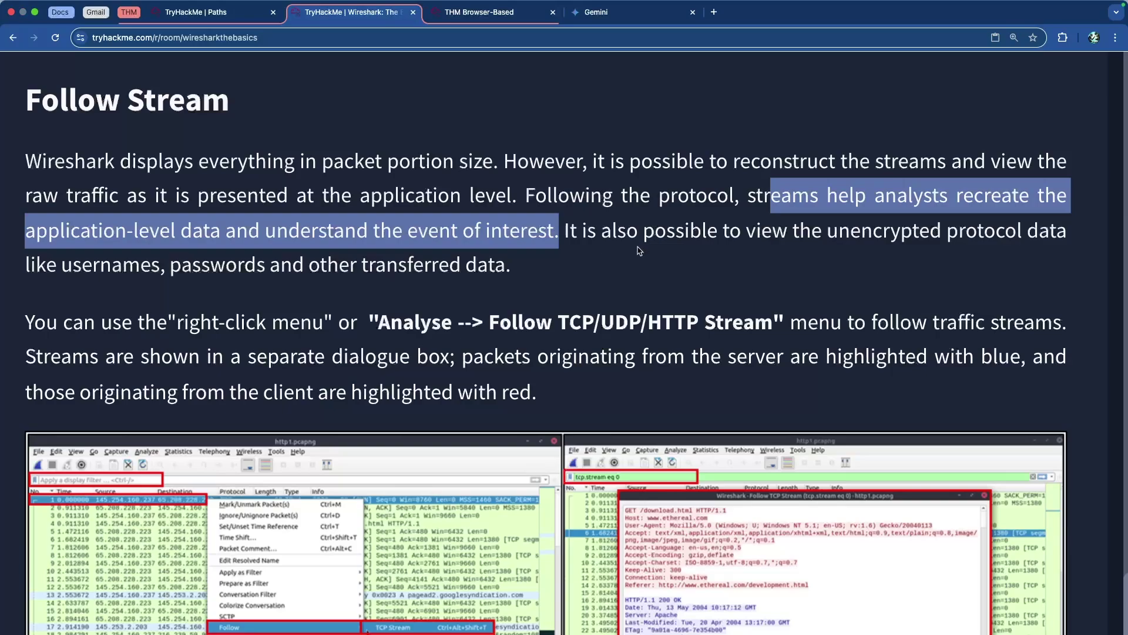
Read how to follow a TCP/UDP/HTTP stream and how the stream dialogue distinguishes server packets from client packets.
scroll(646, 247, down, 2)
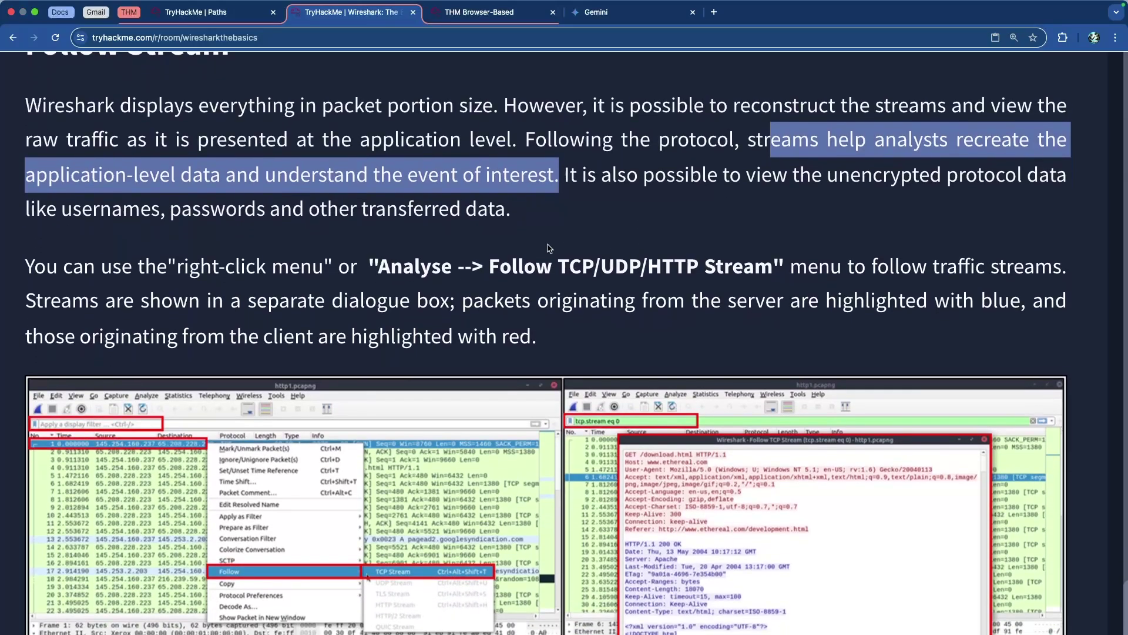
click(199, 266)
drag(198, 266, 295, 268)
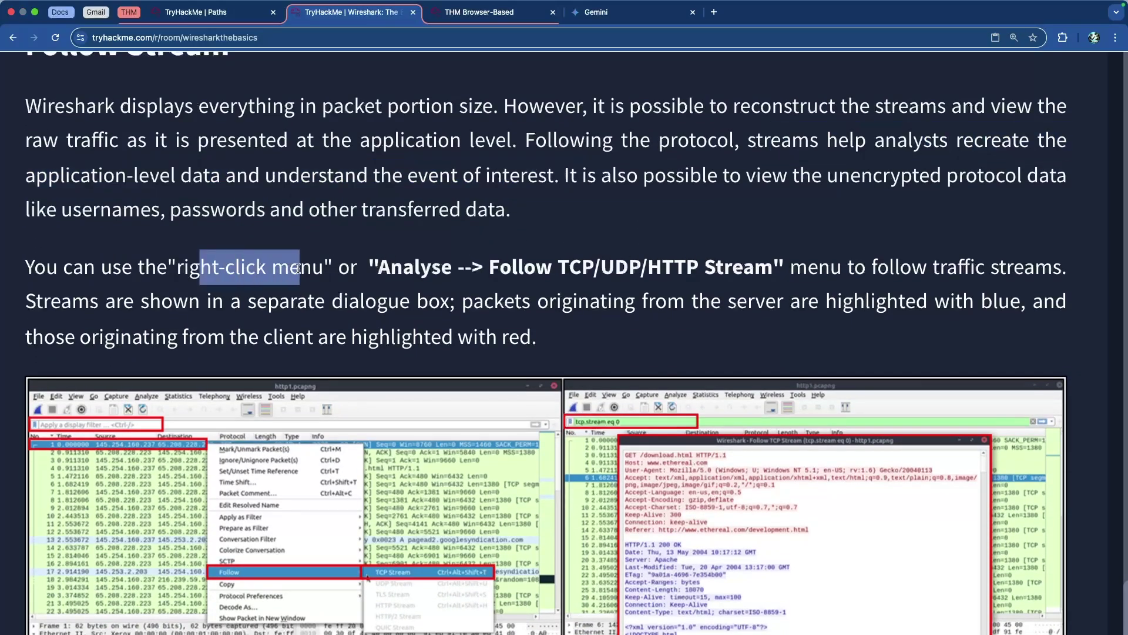
drag(379, 269, 738, 276)
scroll(722, 271, down, 2)
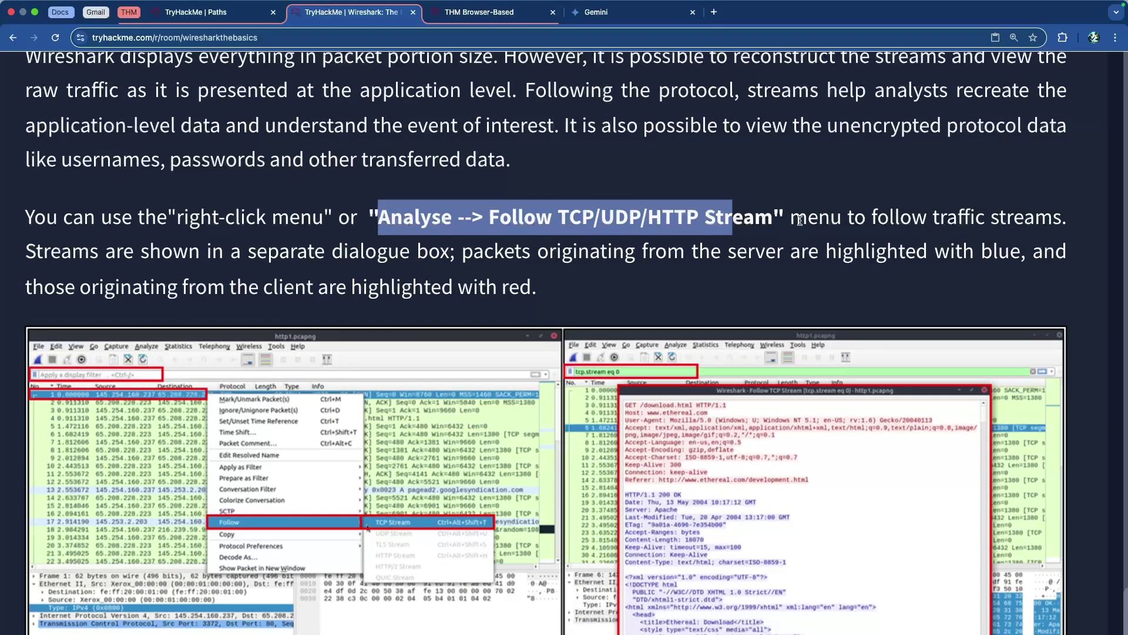
drag(800, 220, 875, 253)
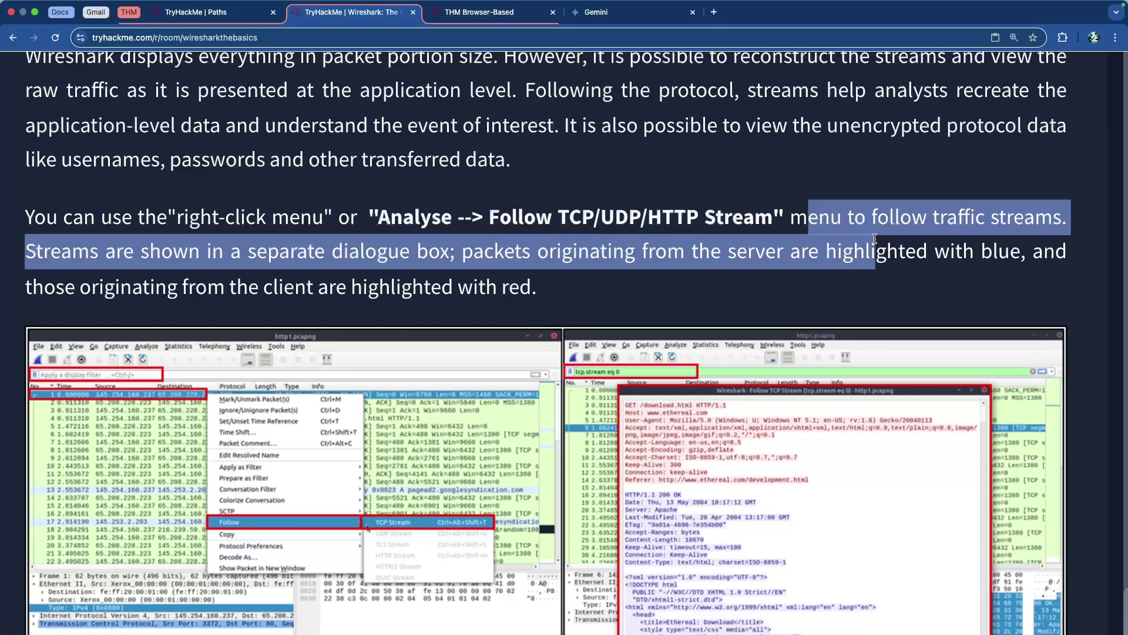
click(592, 262)
drag(239, 254, 504, 254)
click(561, 254)
scroll(564, 256, down, 3)
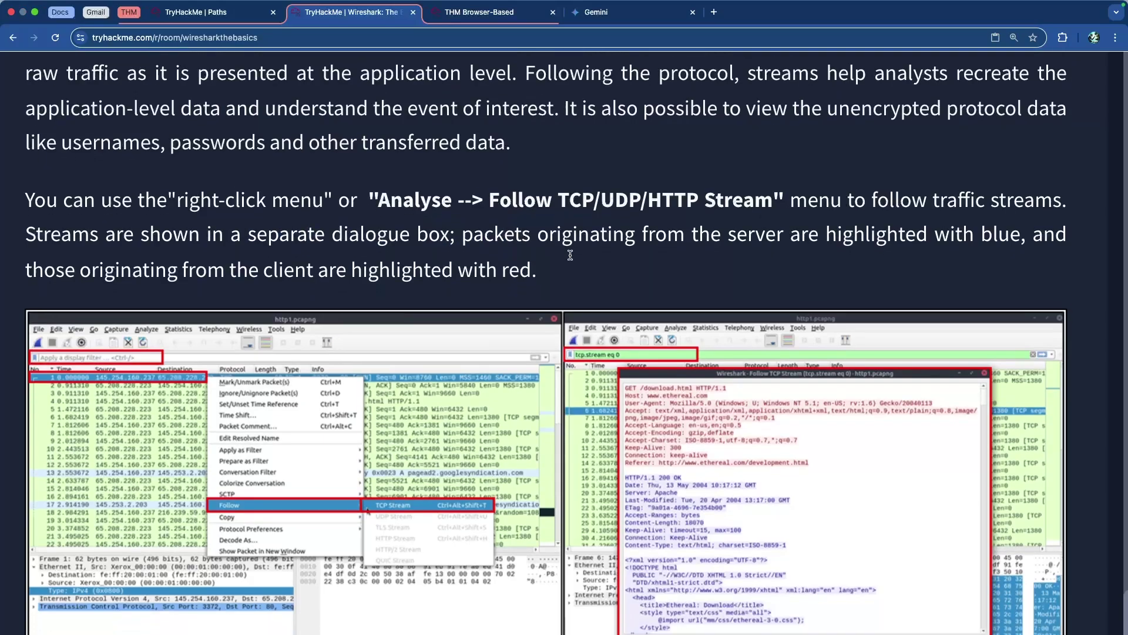
Enlarge the Follow TCP Stream example, examine the stream dialogue and the Follow option, and close the image.
scroll(672, 227, down, 3)
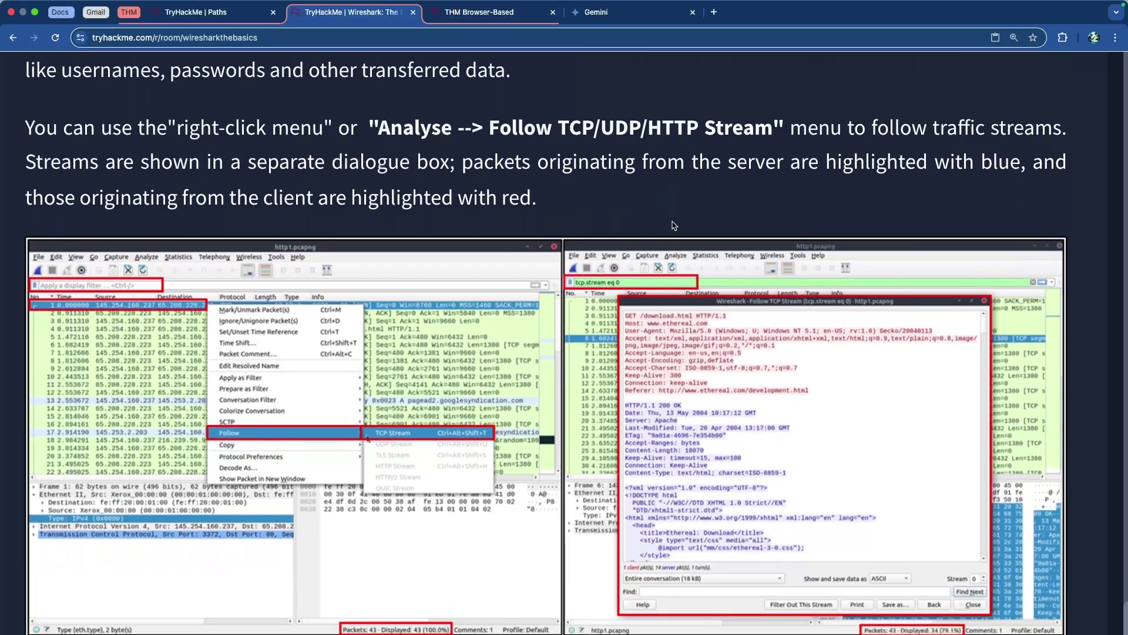
scroll(318, 185, down, 1)
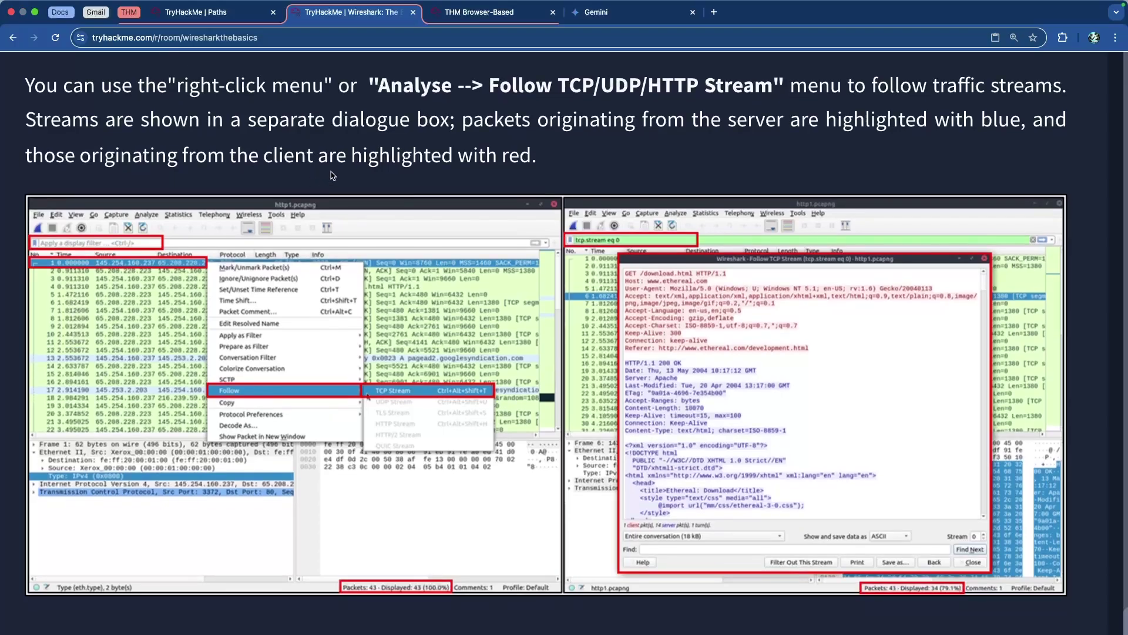
scroll(347, 167, down, 2)
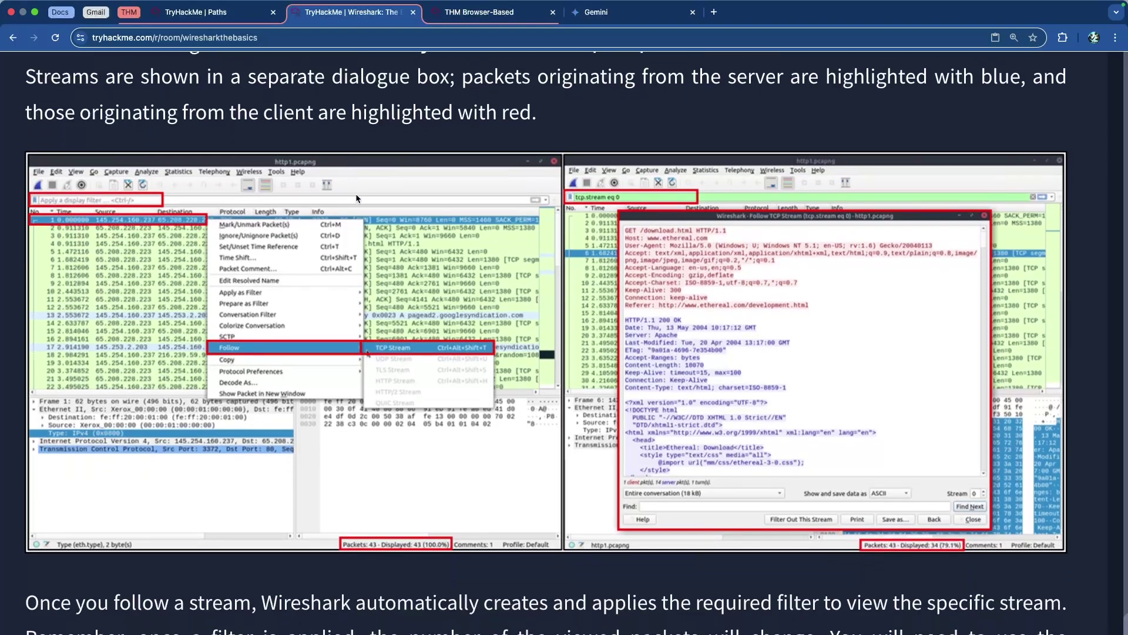
click(731, 281)
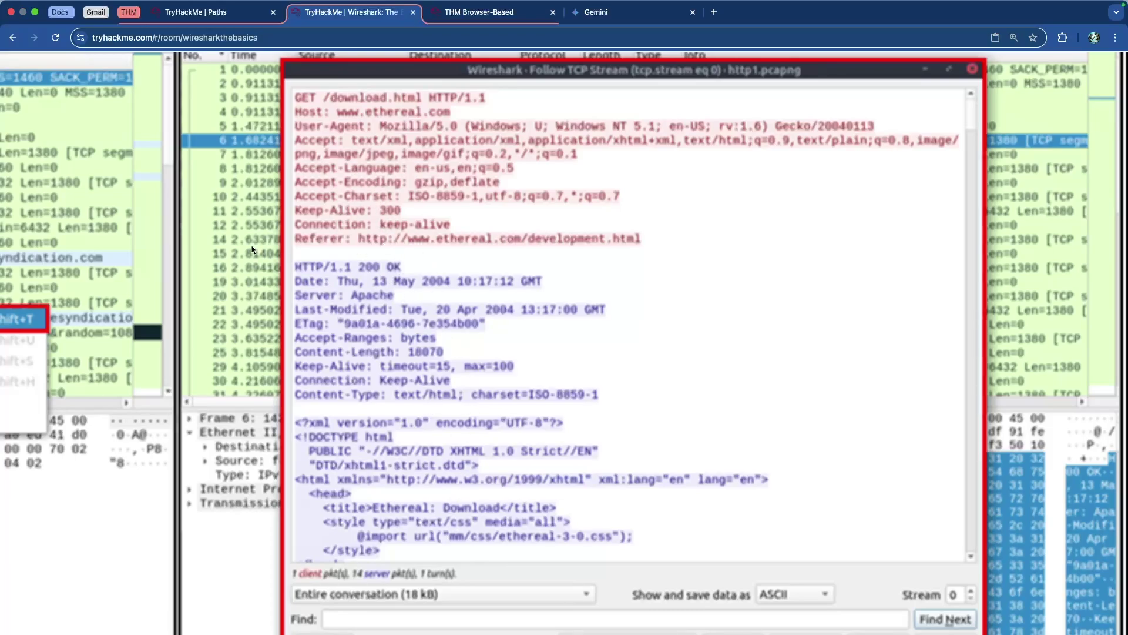
scroll(353, 212, down, 1)
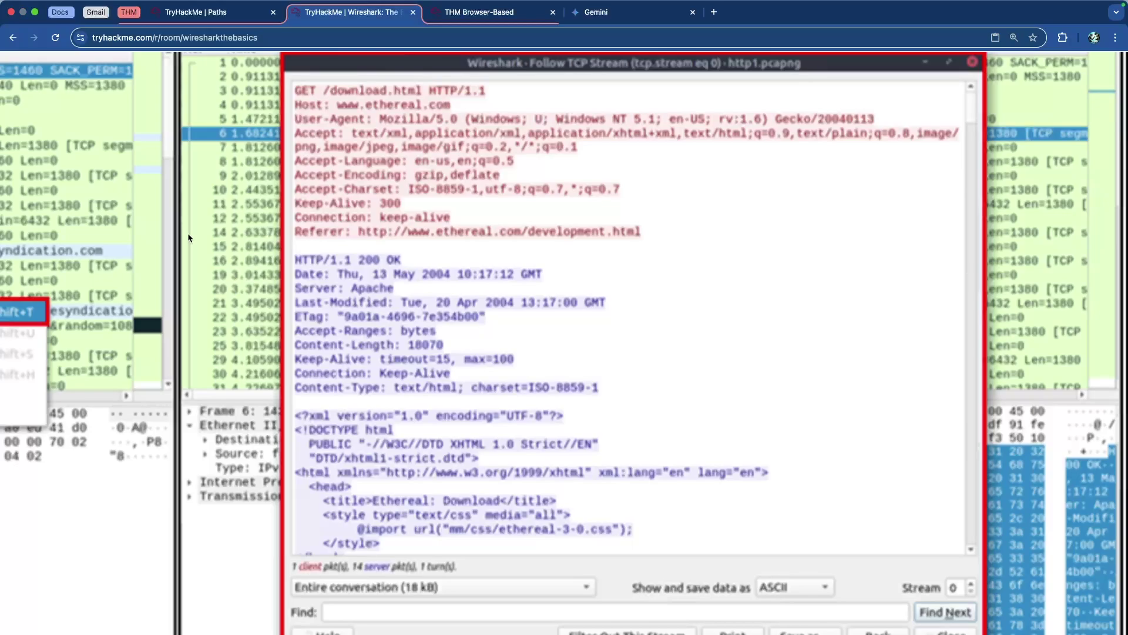
scroll(110, 221, left, 12)
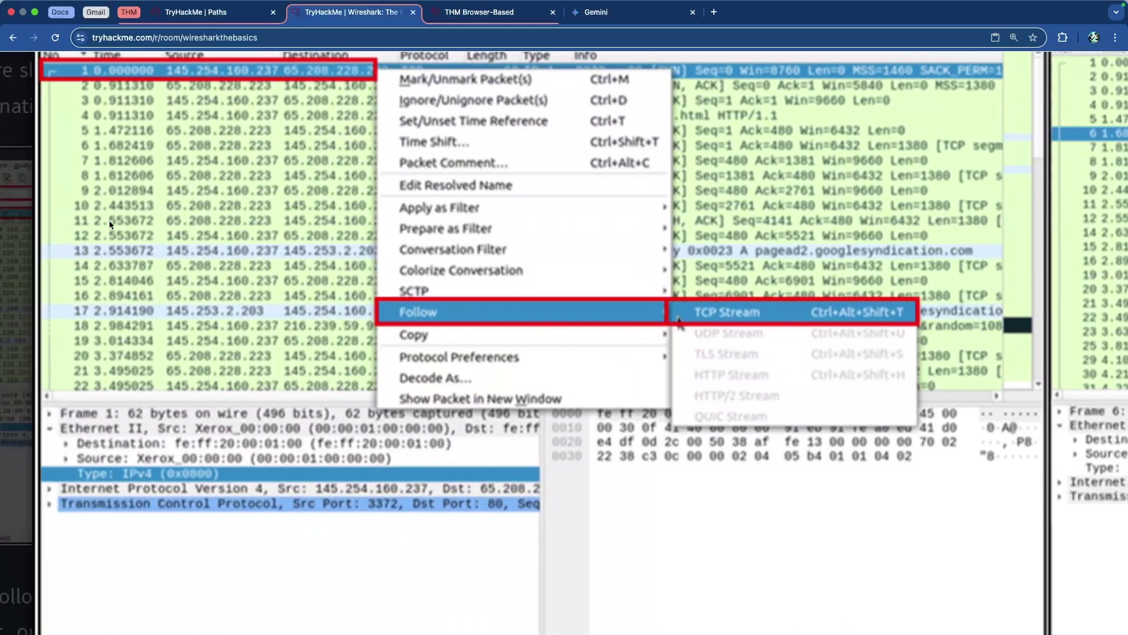
click(122, 203)
Read the note on the filter applied when following a stream and on removing it to view all packets.
scroll(162, 209, down, 6)
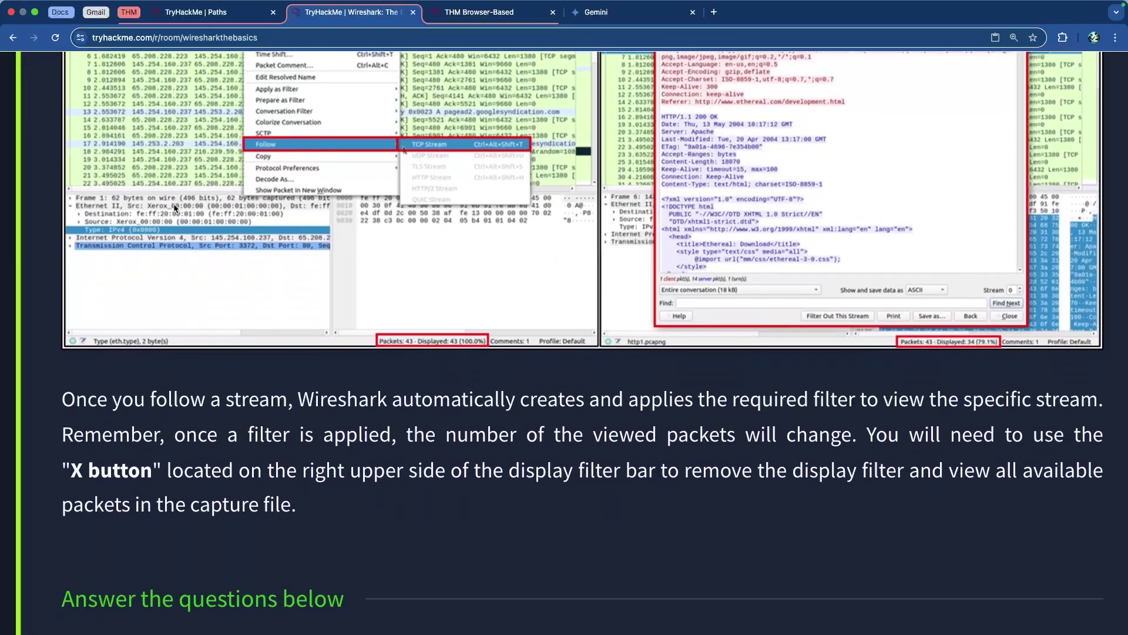
drag(230, 227, 587, 235)
scroll(612, 241, right, 1)
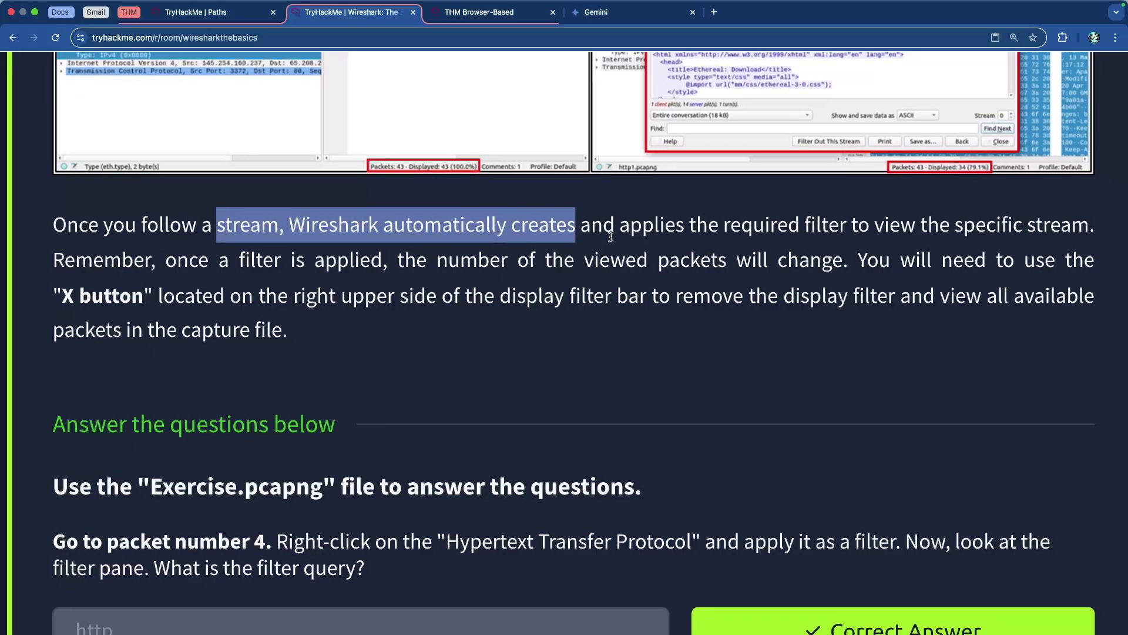
click(818, 230)
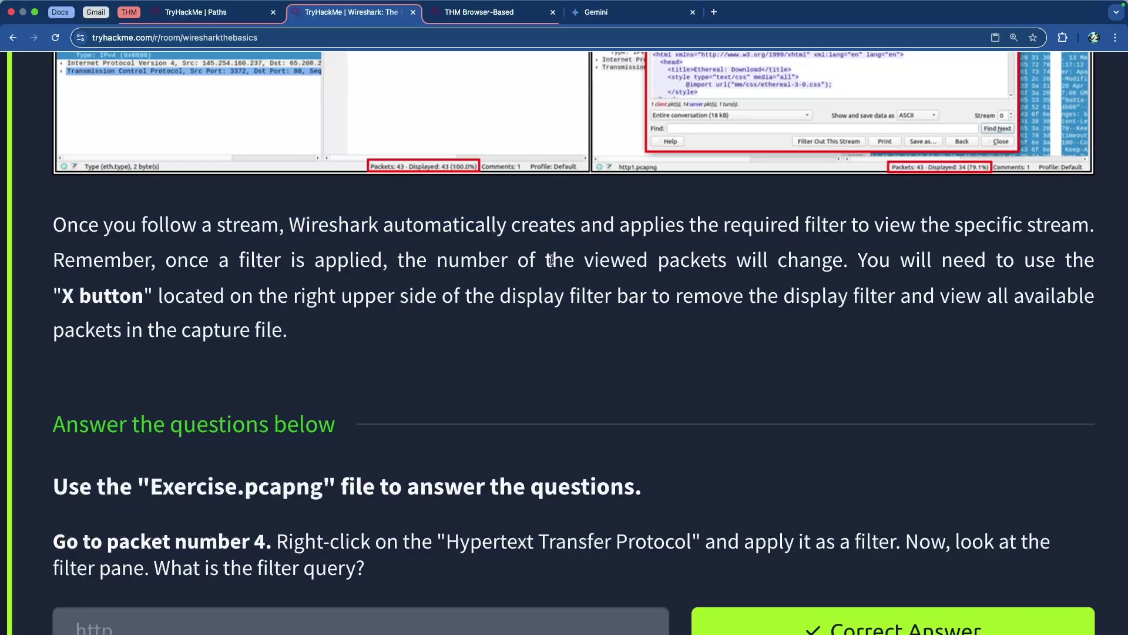
drag(184, 265, 357, 268)
click(395, 265)
drag(436, 266, 814, 269)
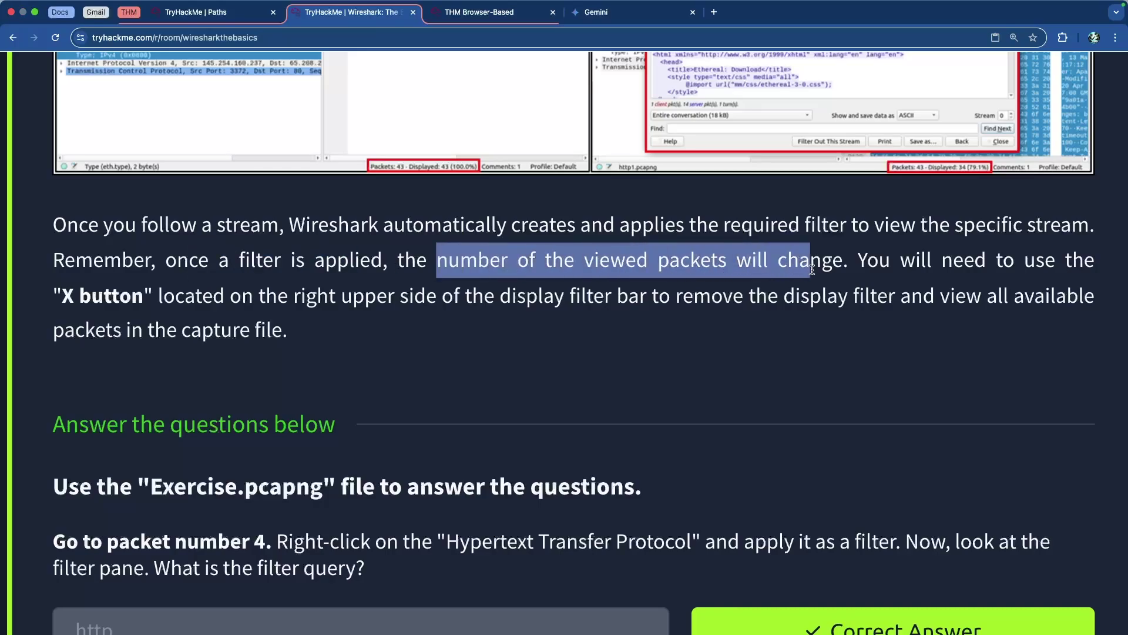
click(778, 281)
drag(203, 294, 476, 297)
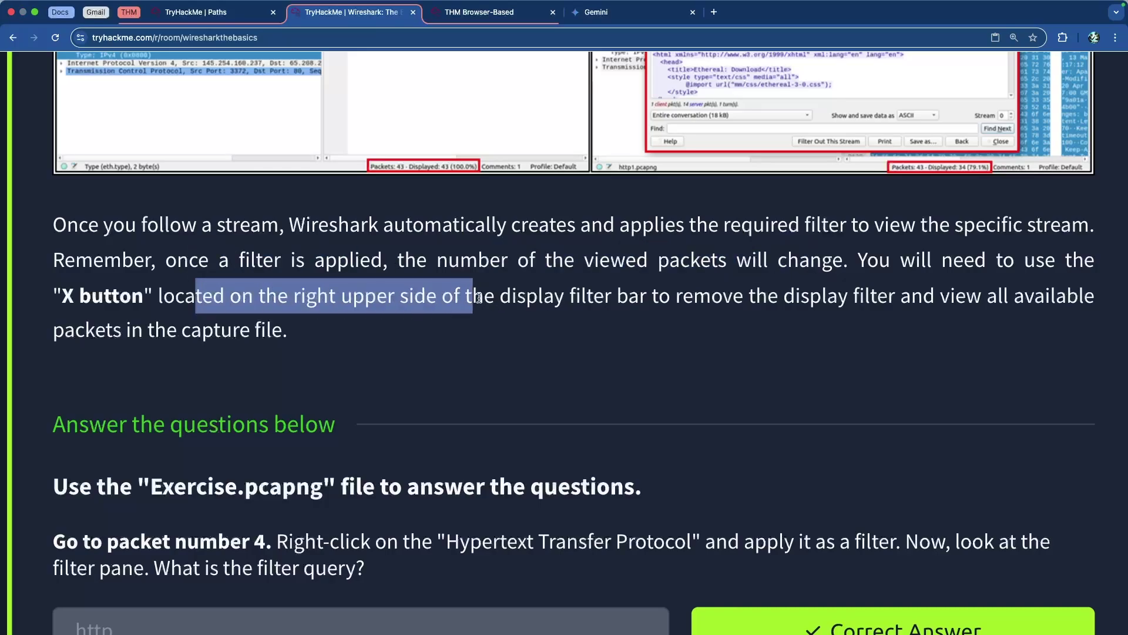
click(476, 297)
Read the question about packet number 4 and applying "Hypertext Transfer Protocol" as a filter.
scroll(476, 297, down, 4)
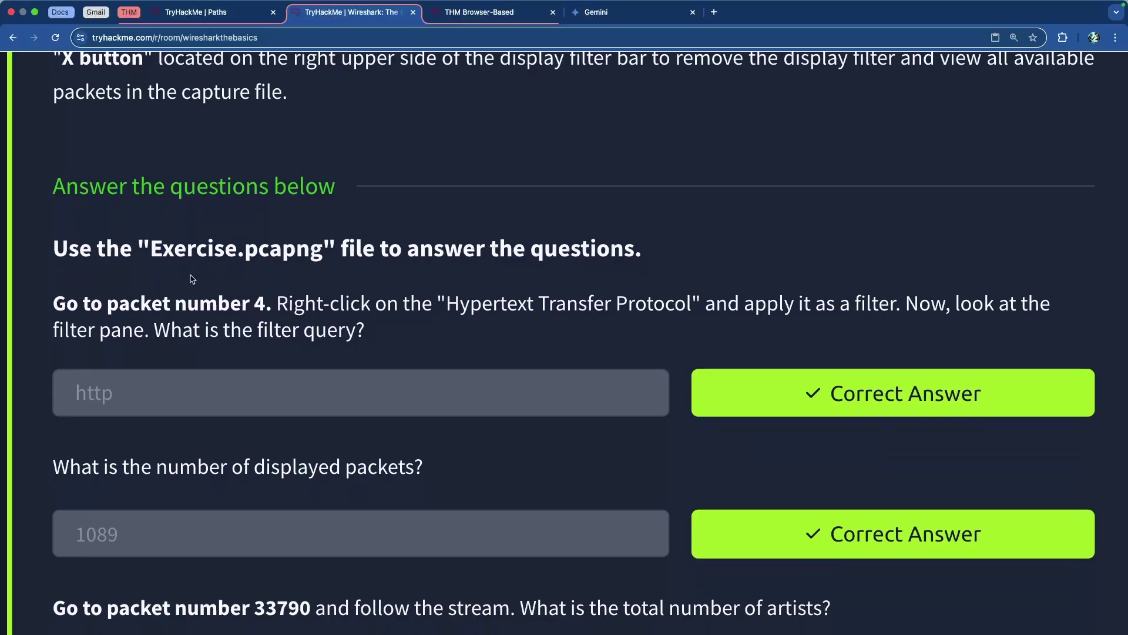
drag(154, 314, 637, 323)
click(259, 308)
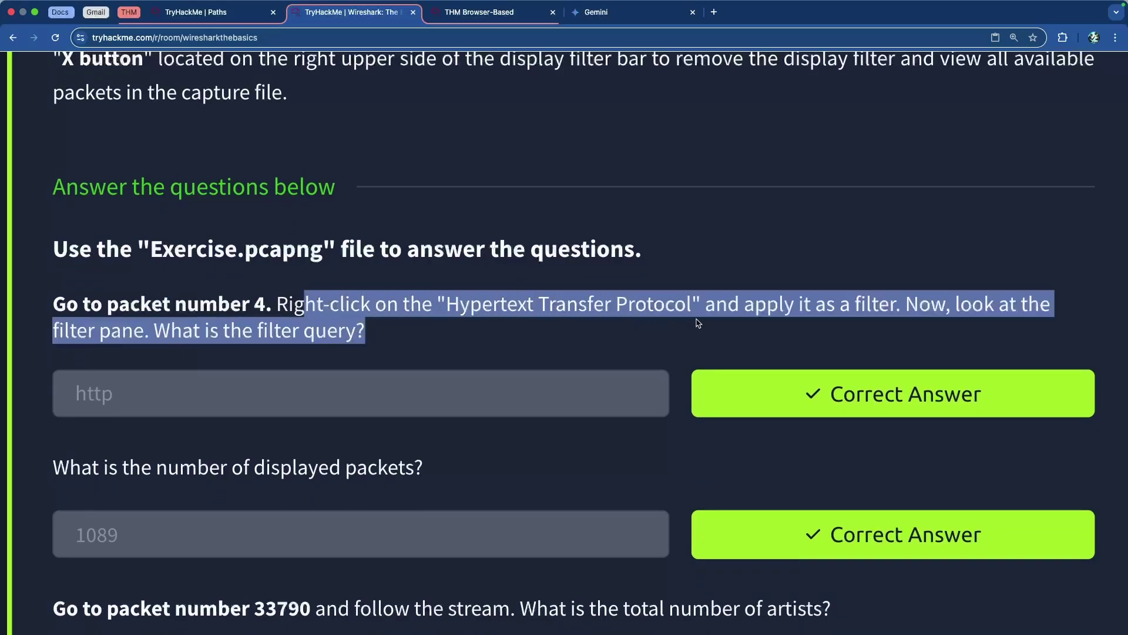
click(789, 304)
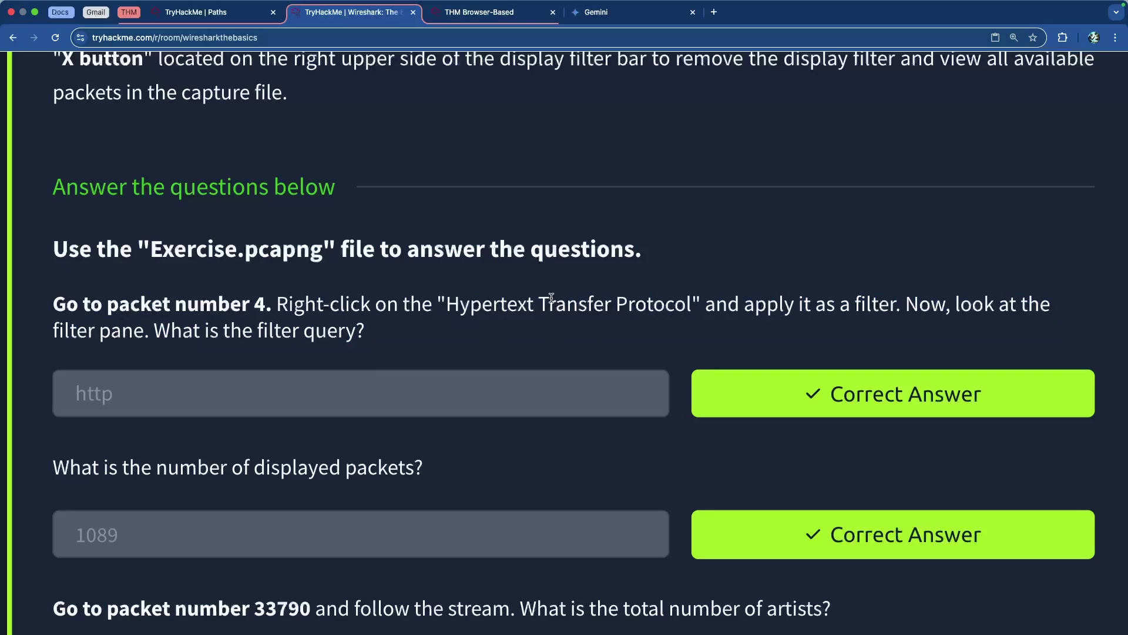
scroll(552, 298, down, 5)
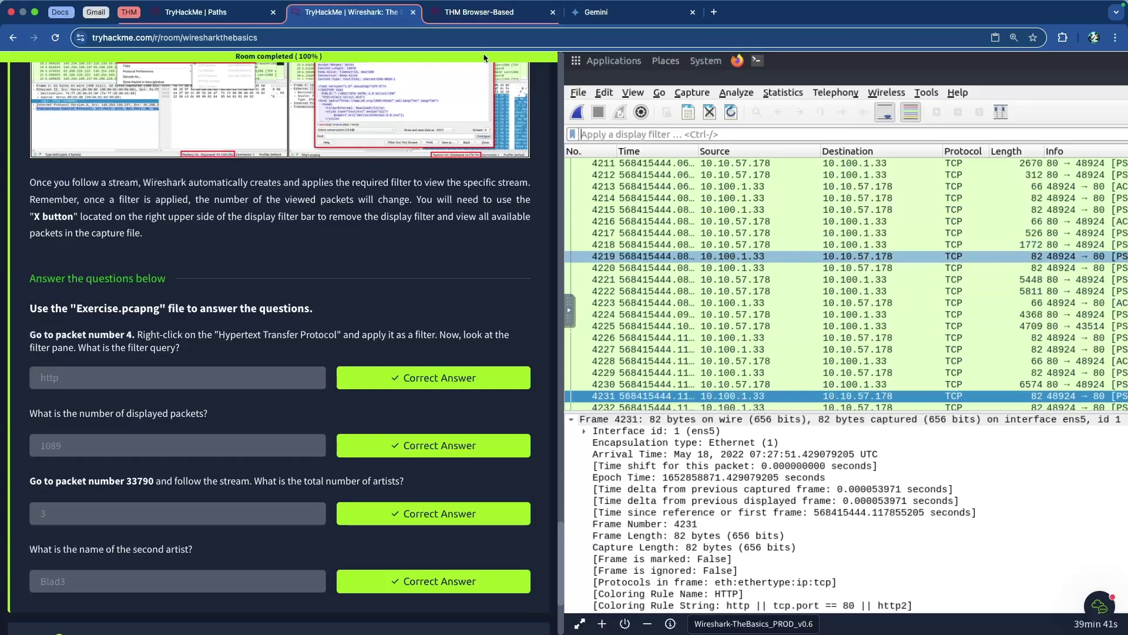
Switch to Wireshark in the THM Browser-Based session and go to packet 4 of Exercise.pcapng.
click(479, 11)
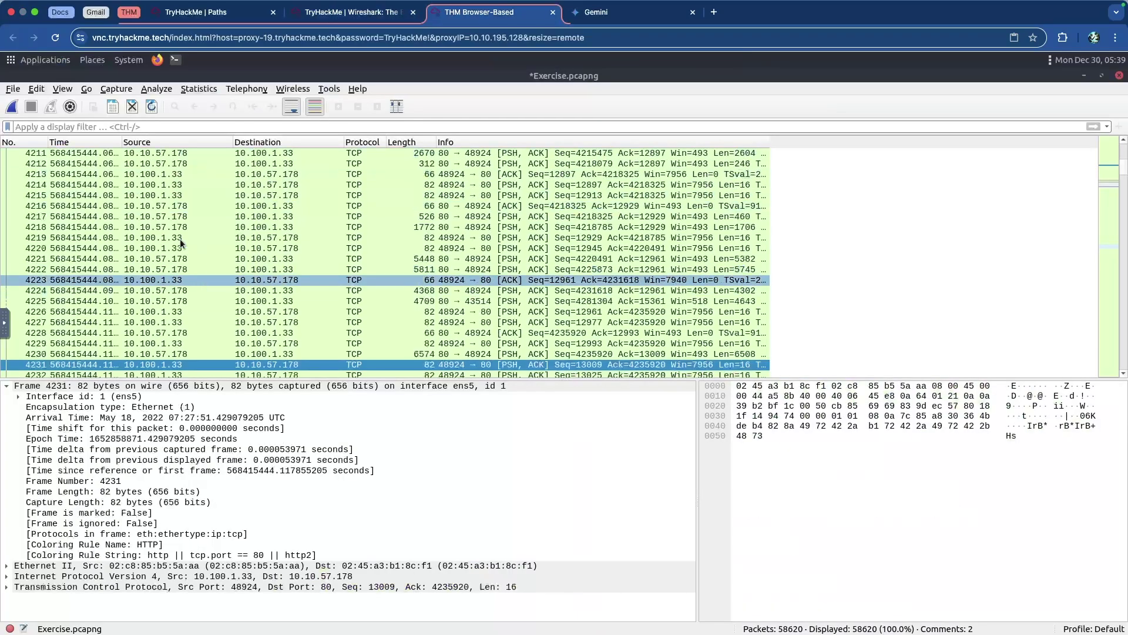
click(85, 91)
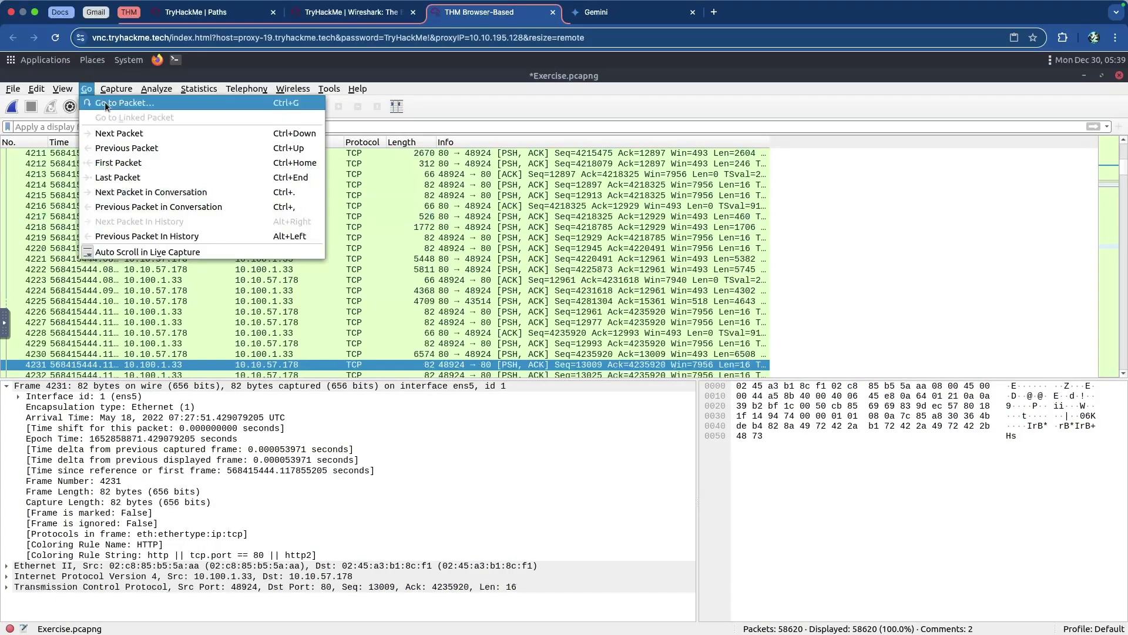
click(108, 101)
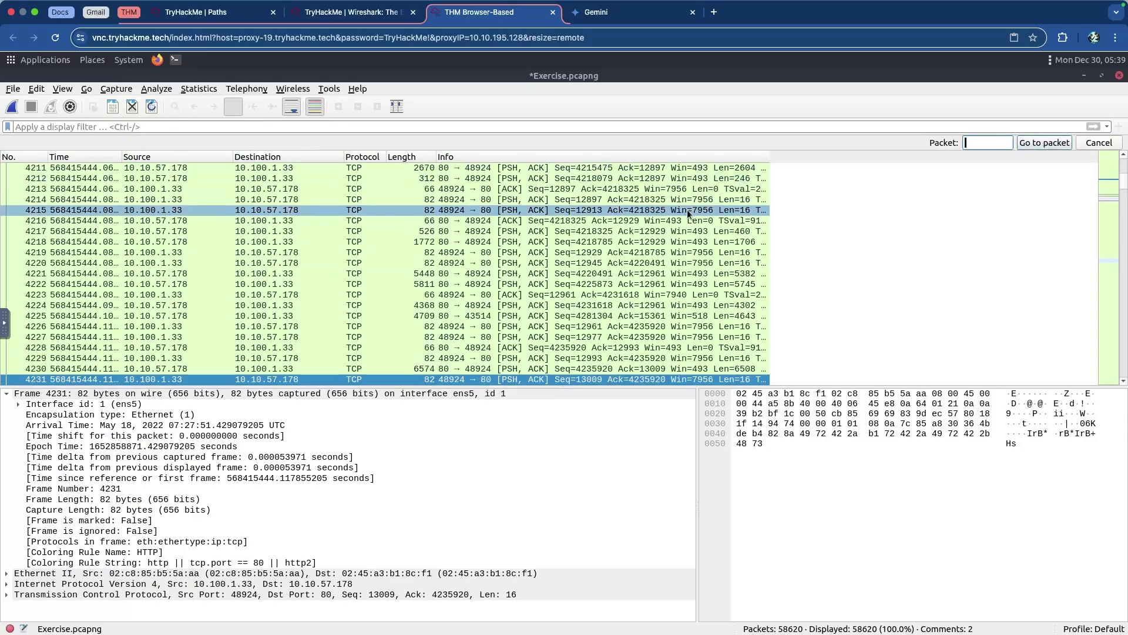
text(4)
key(Return)
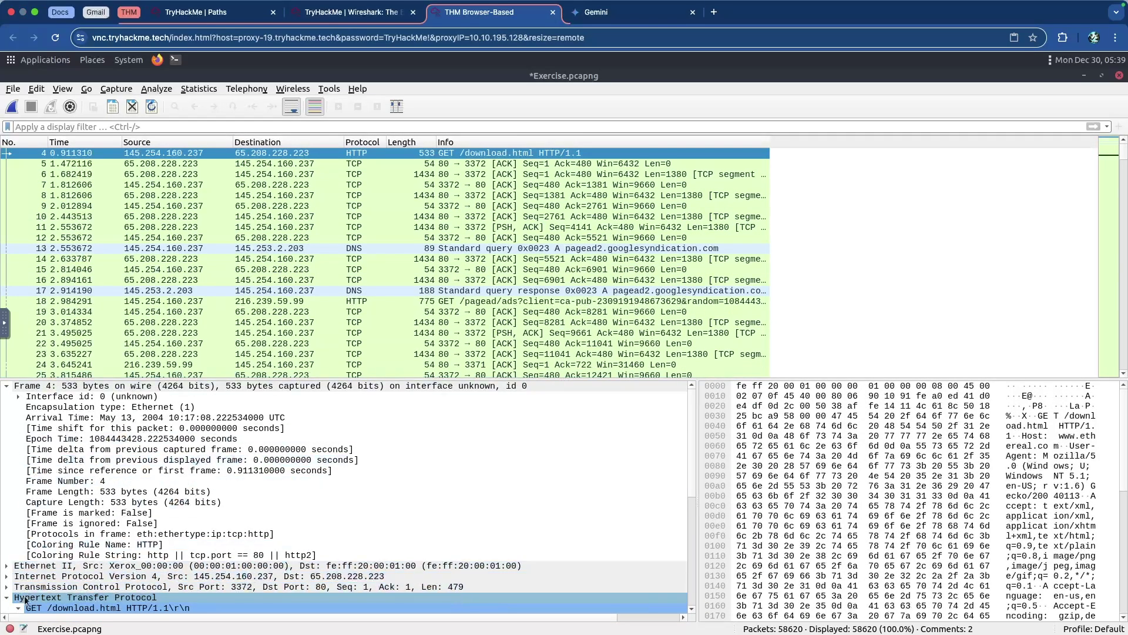
Apply packet 4's Hypertext Transfer Protocol entry as a display filter using the Selected option.
scroll(44, 582, down, 6)
click(66, 529)
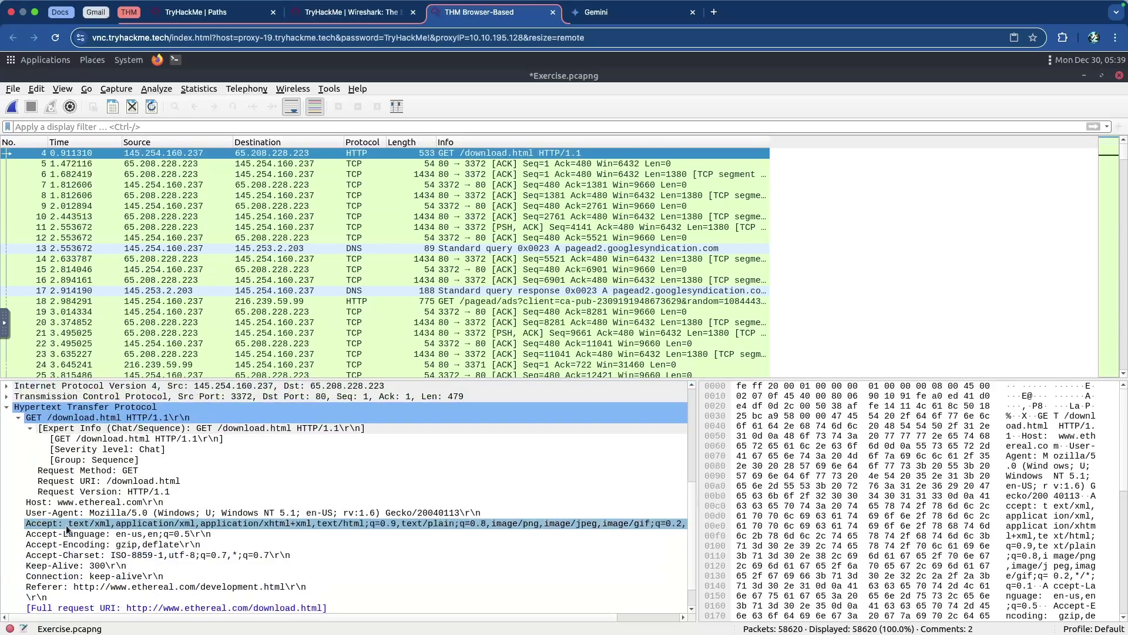
scroll(66, 529, up, 2)
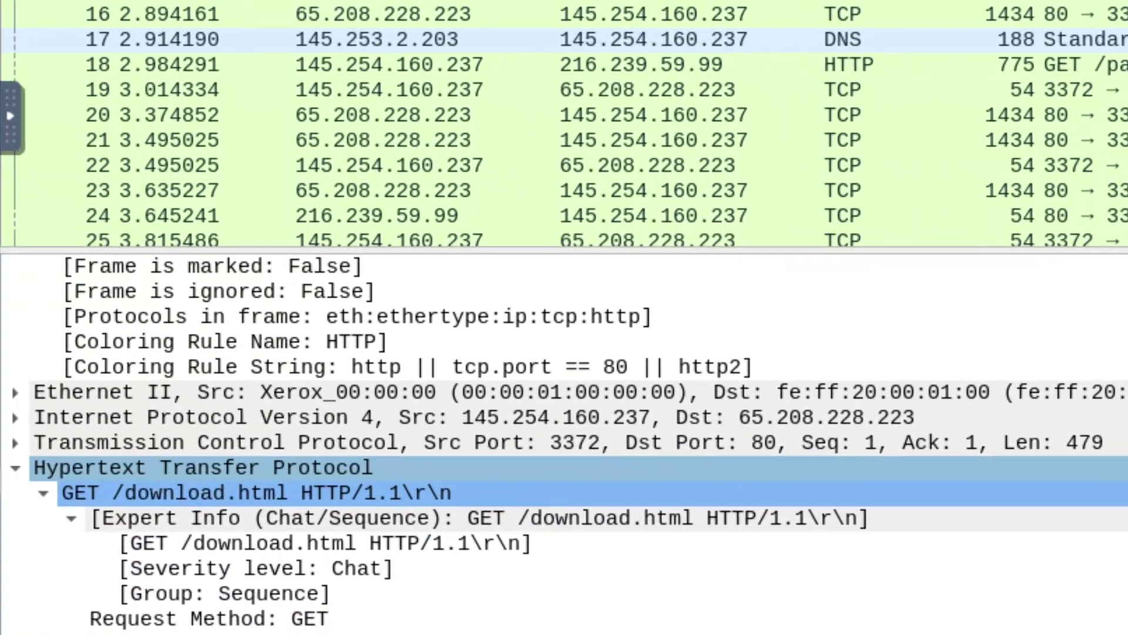
right_click(115, 461)
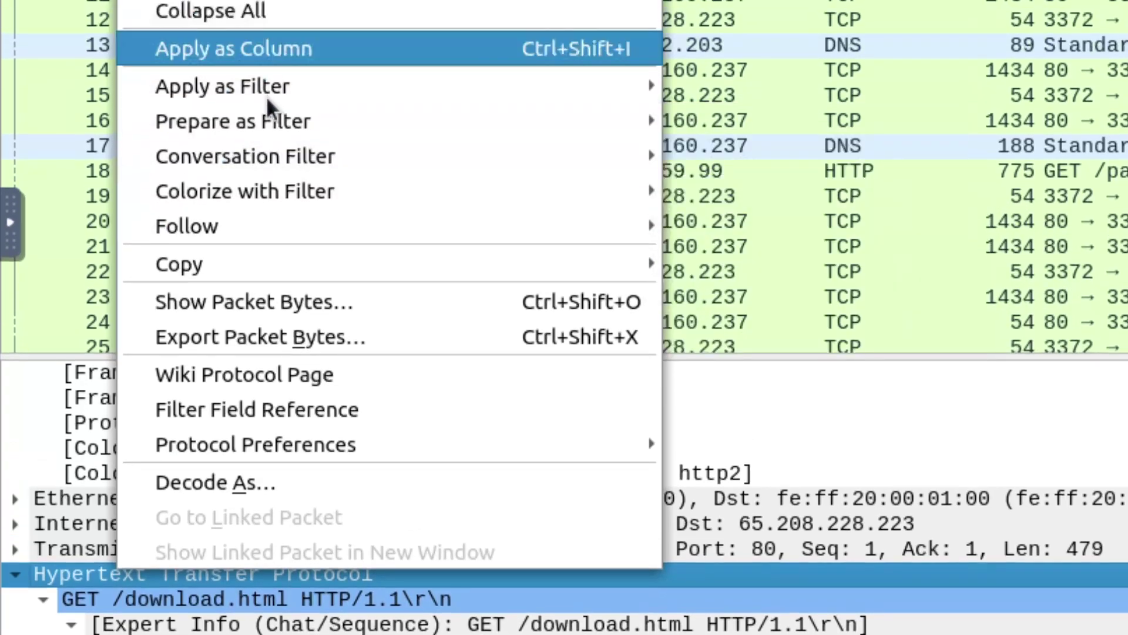
mouse_move(277, 90)
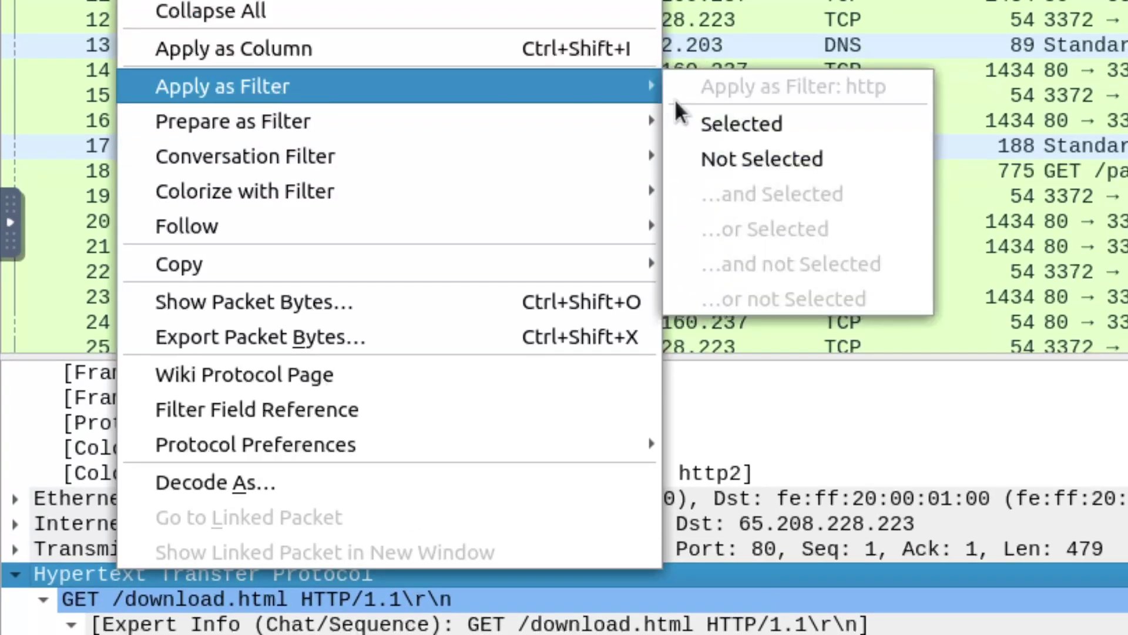
click(746, 120)
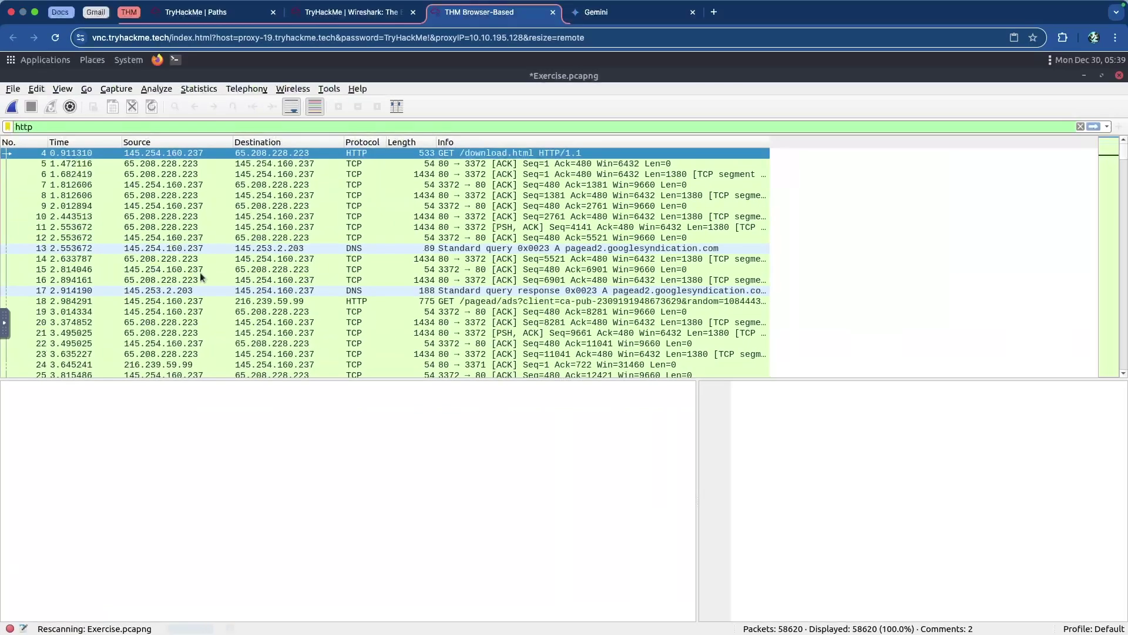
Compare the query in Wireshark's display filter bar with the room's answer to the packet 4 question.
key(ctrl+shift+Tab)
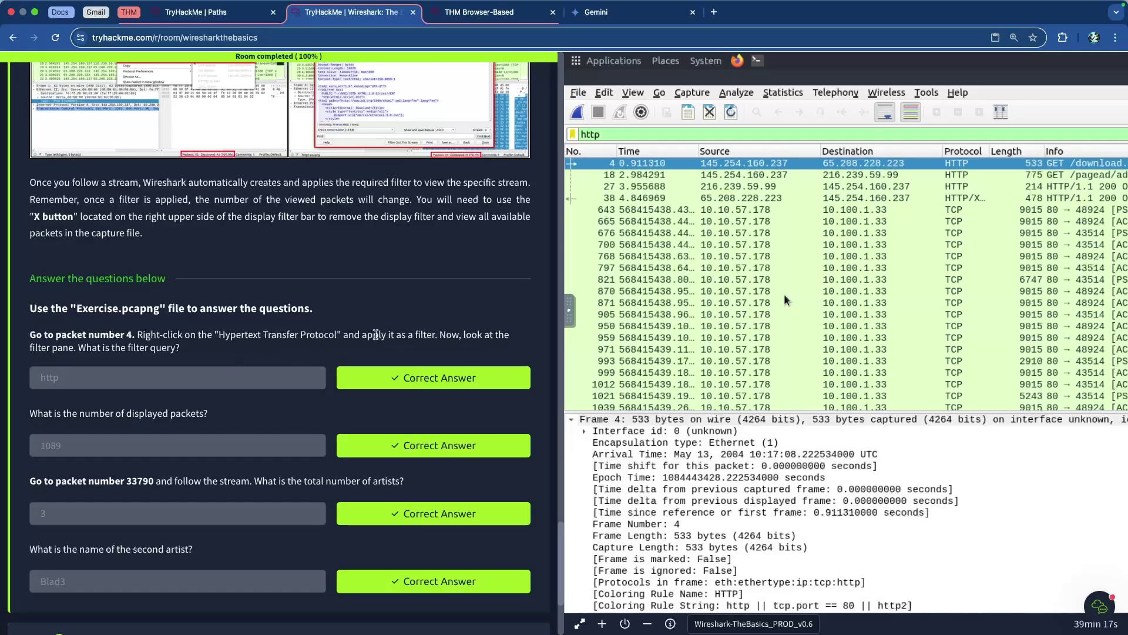
key(ctrl+Tab)
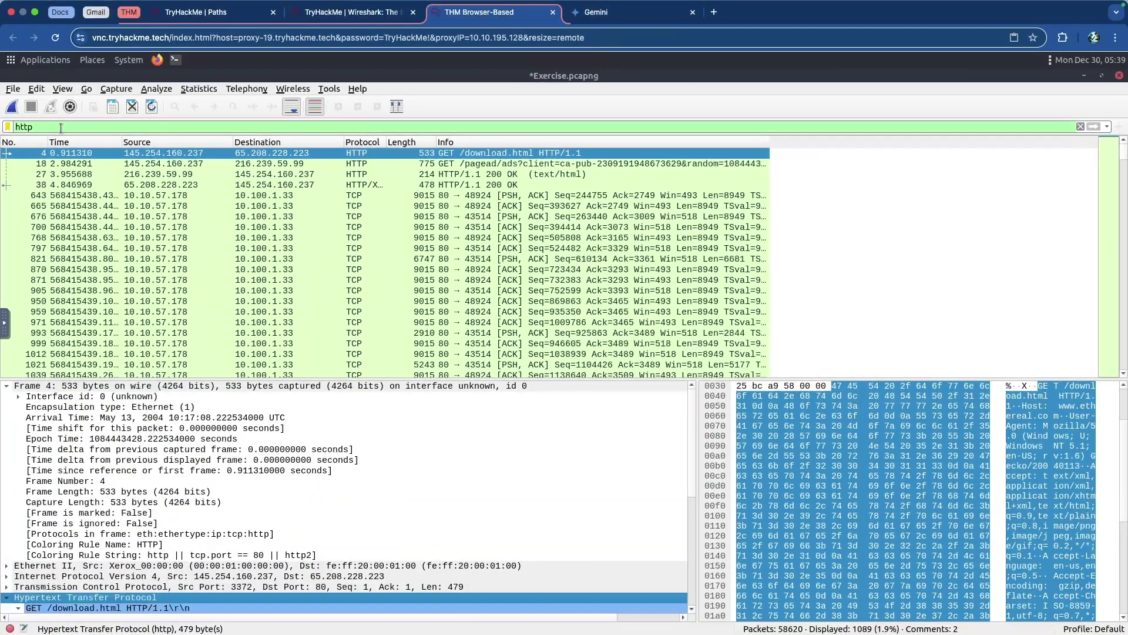
key(ctrl+shift+Tab)
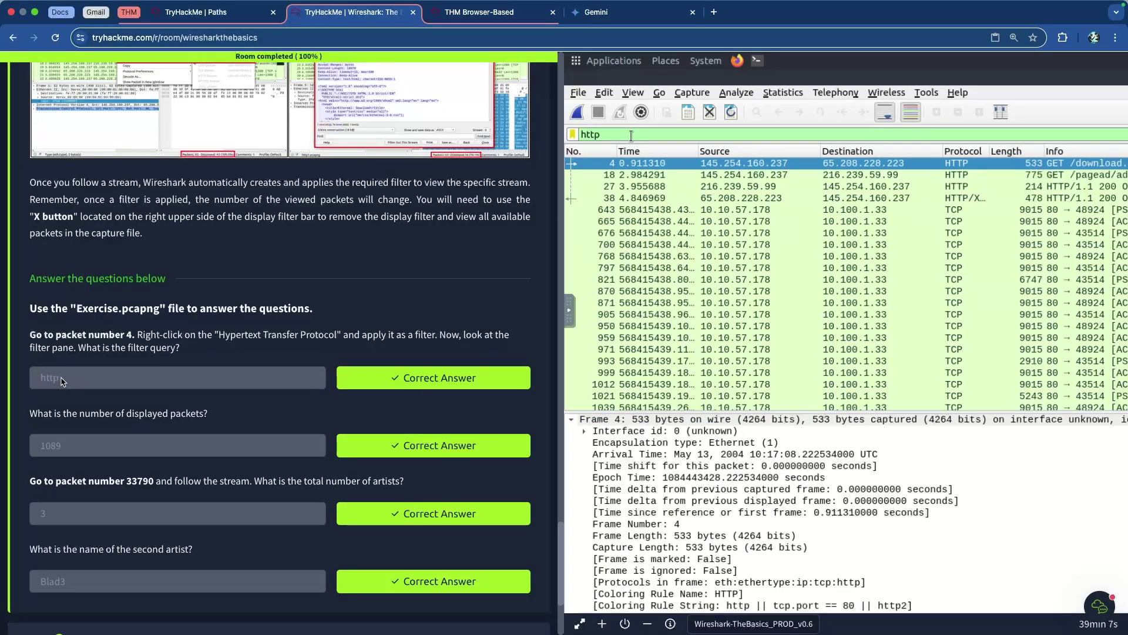
Read the question about the number of displayed packets and check the displayed count in Wireshark against the room's answer.
scroll(61, 381, up, 5)
scroll(87, 369, up, 1)
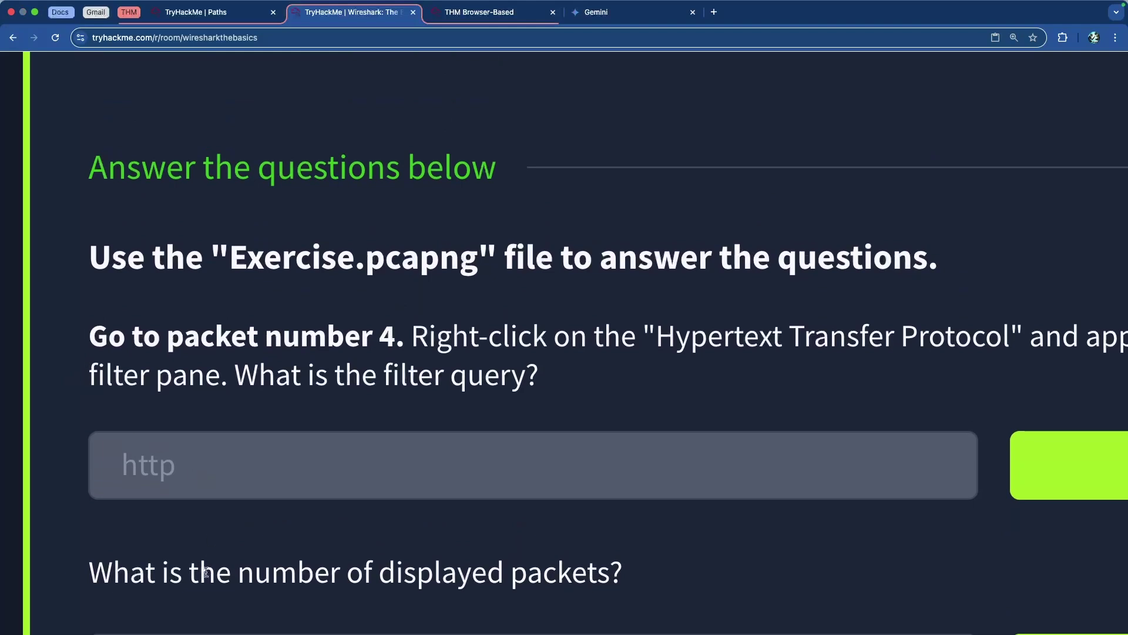
drag(213, 575, 564, 587)
click(568, 587)
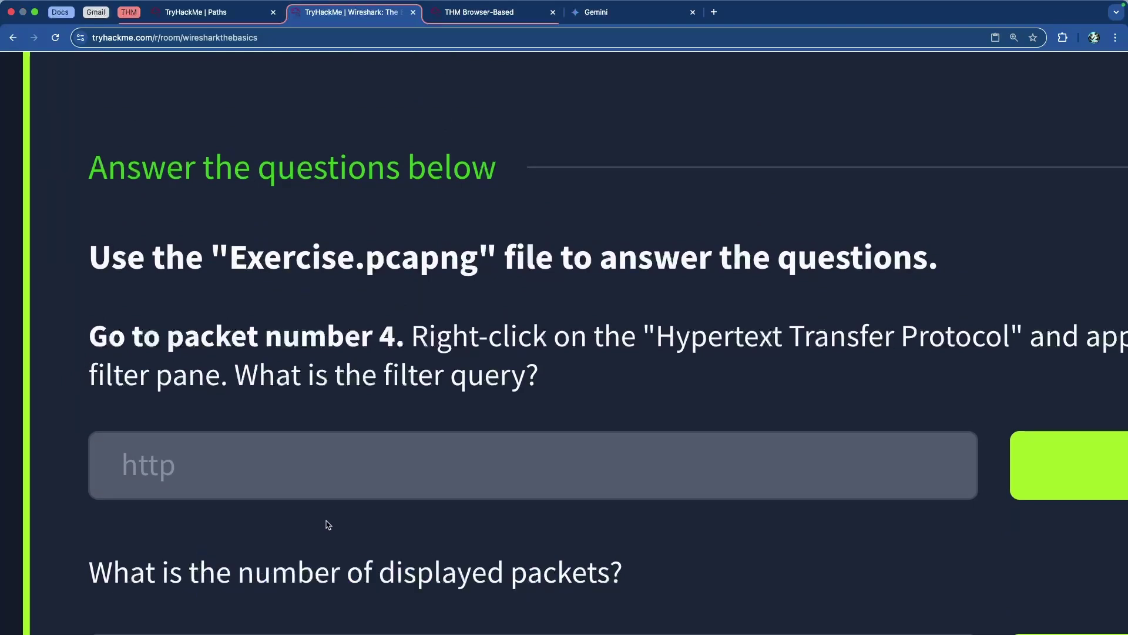
key(ctrl+Tab)
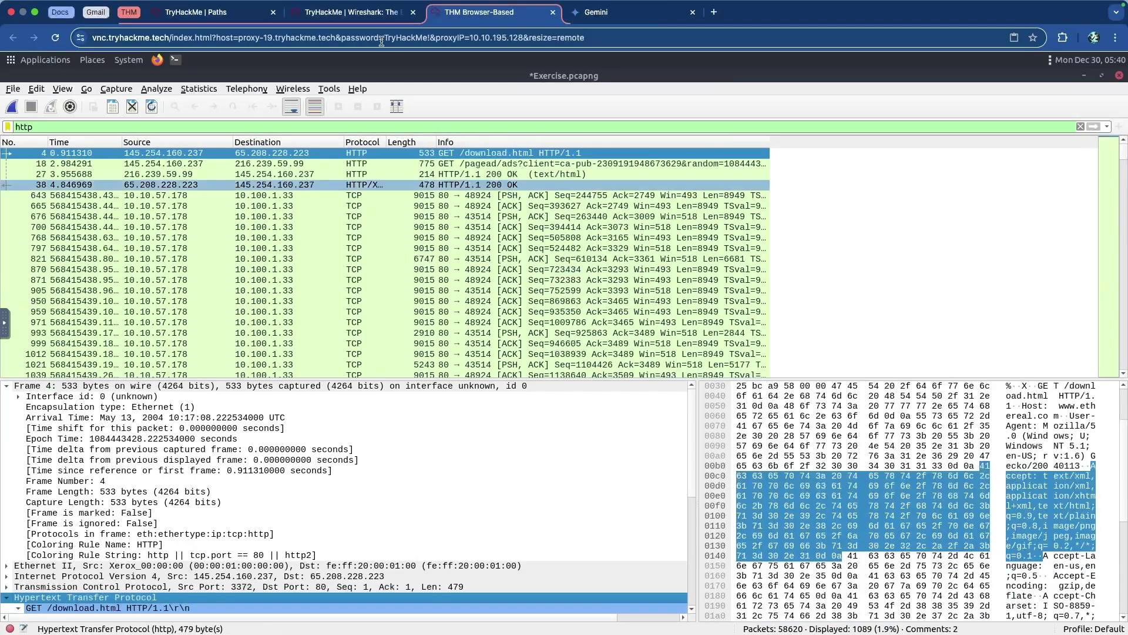
click(360, 13)
scroll(179, 204, down, 3)
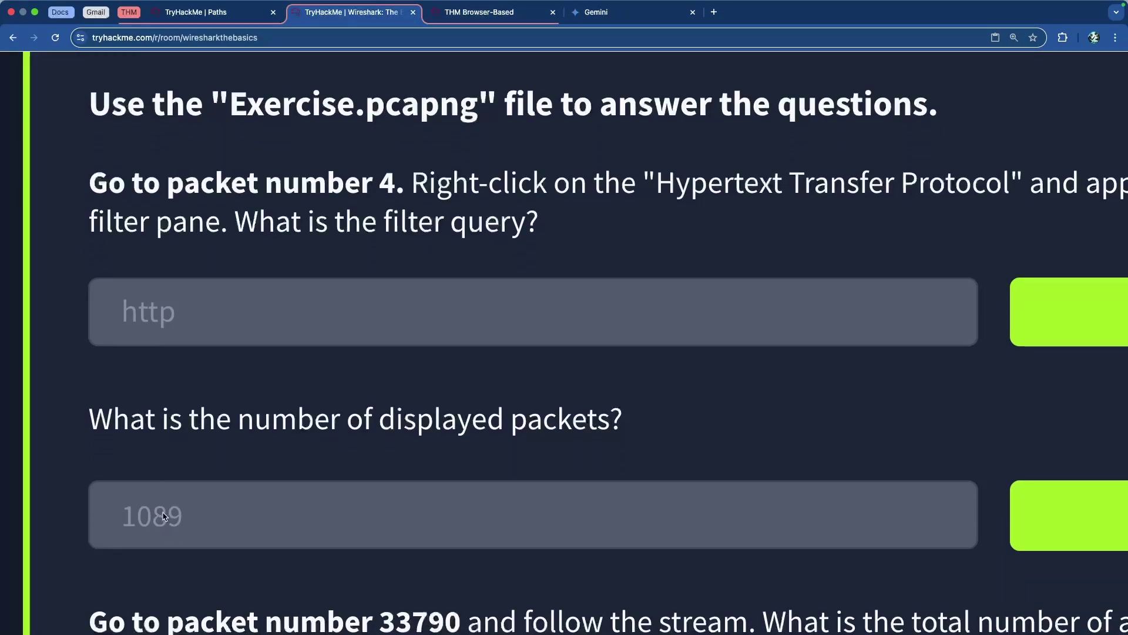
Read the question about packet number 33790, following its stream and finding the total number of artists.
scroll(165, 514, down, 2)
scroll(402, 549, down, 1)
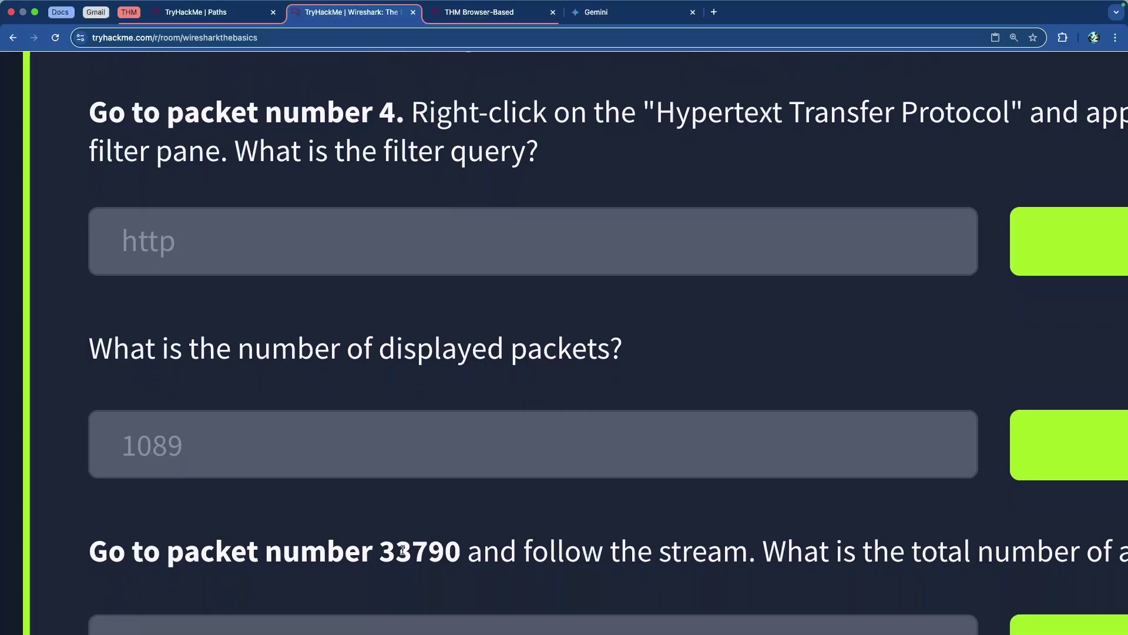
drag(408, 556, 462, 556)
click(449, 550)
scroll(443, 533, right, 5)
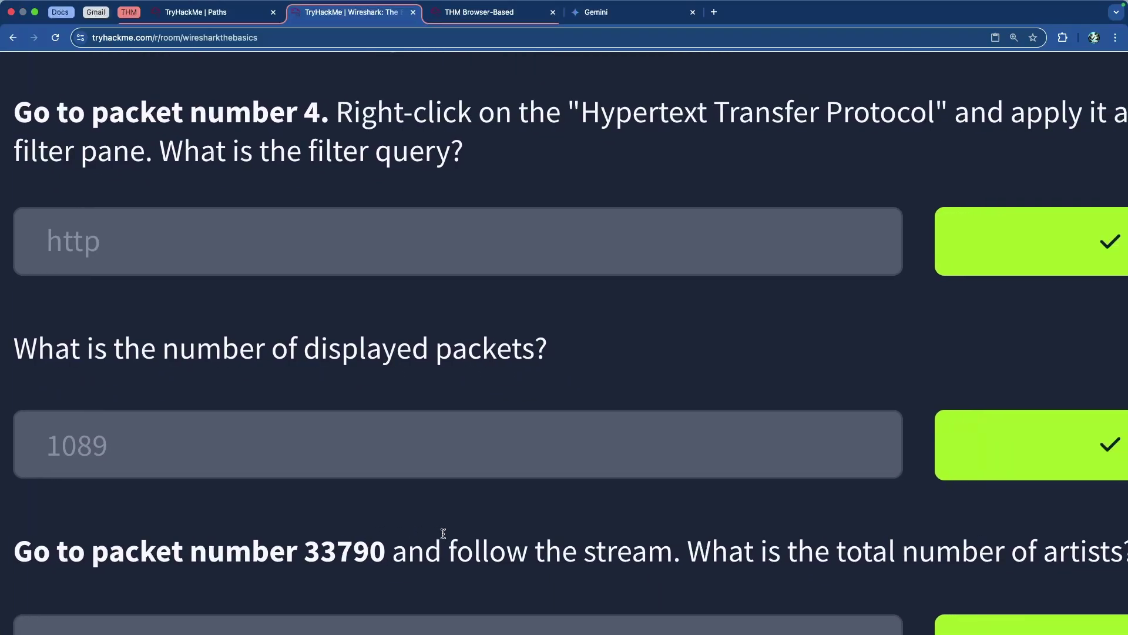
scroll(443, 533, right, 3)
scroll(443, 533, left, 3)
scroll(440, 532, right, 1)
scroll(440, 533, left, 3)
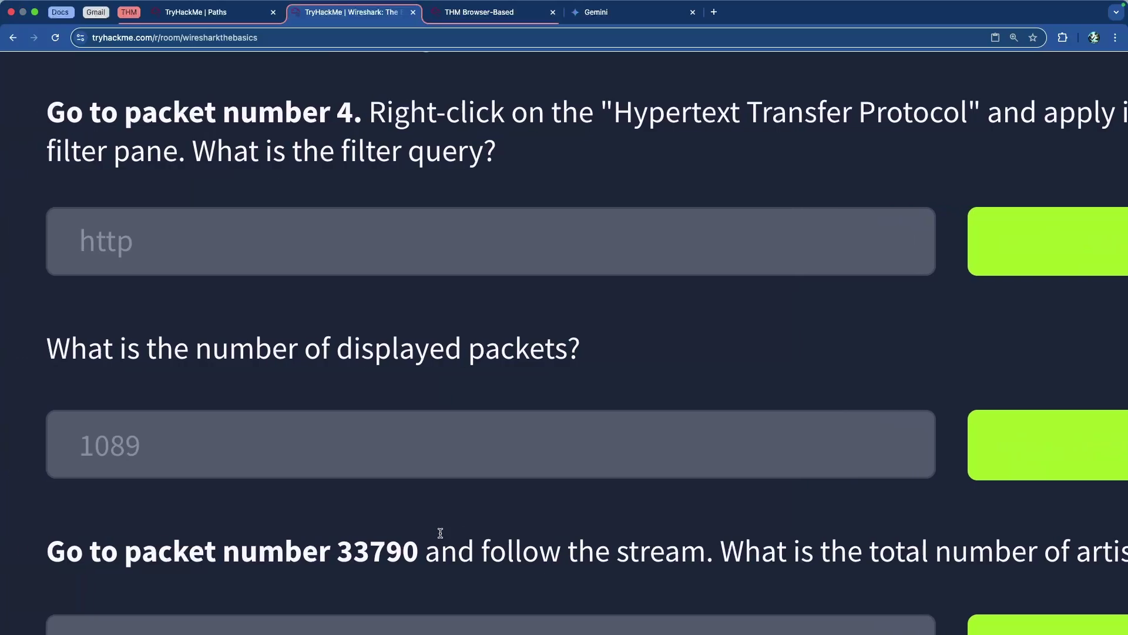
drag(336, 552, 440, 552)
click(438, 549)
scroll(438, 517, down, 3)
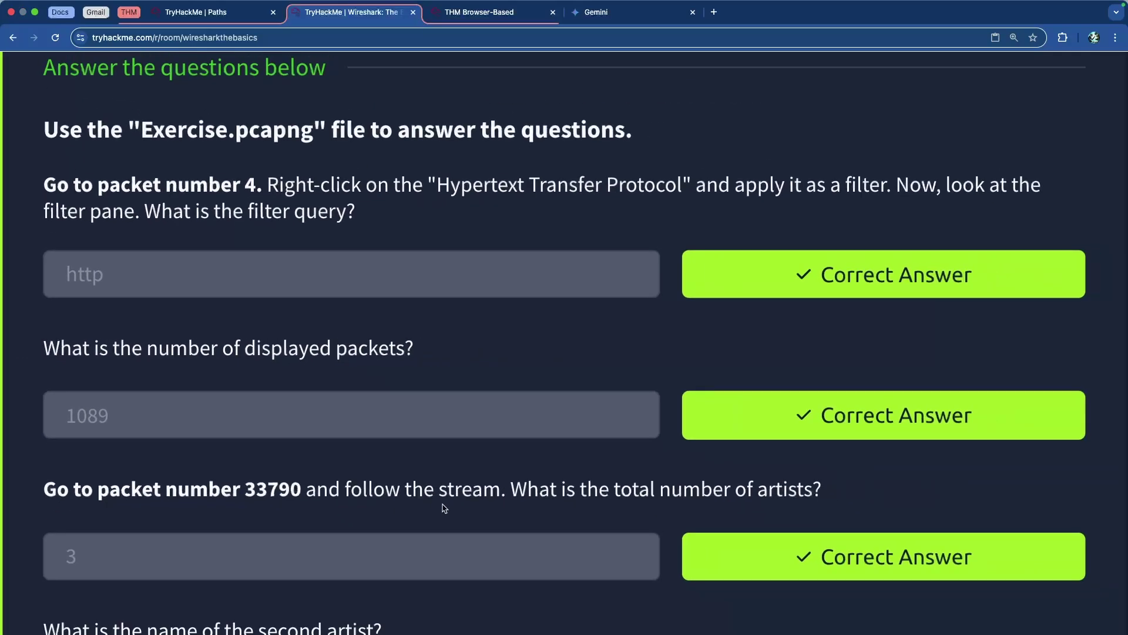
Switch to Wireshark in the THM Browser-Based session and go to packet 33790.
click(479, 12)
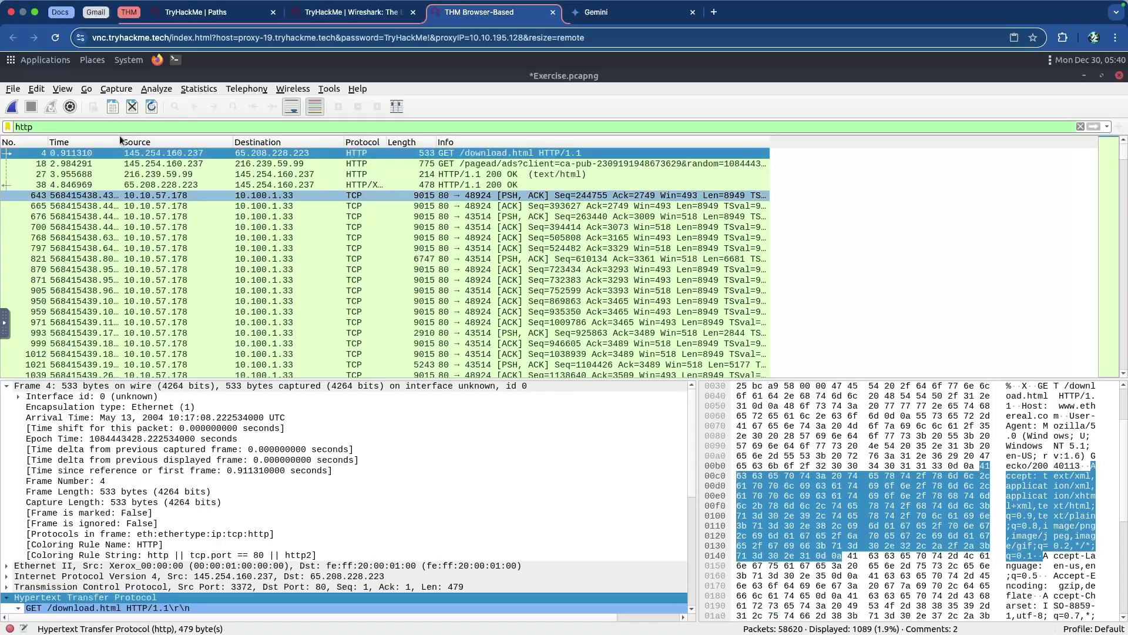
click(86, 89)
click(111, 101)
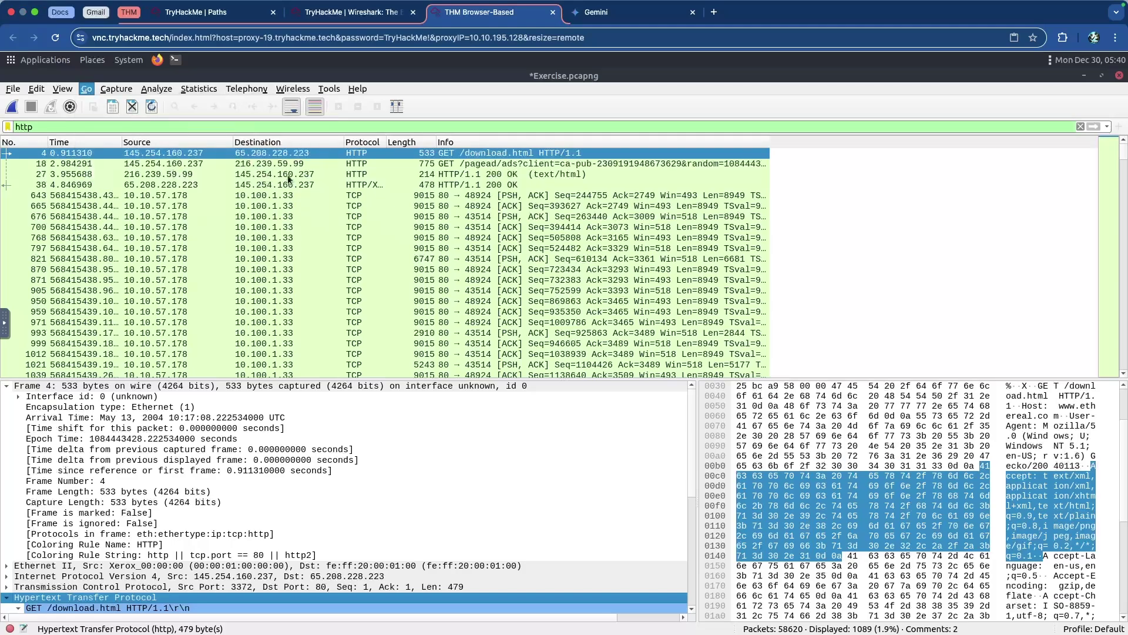
click(939, 168)
text(33790)
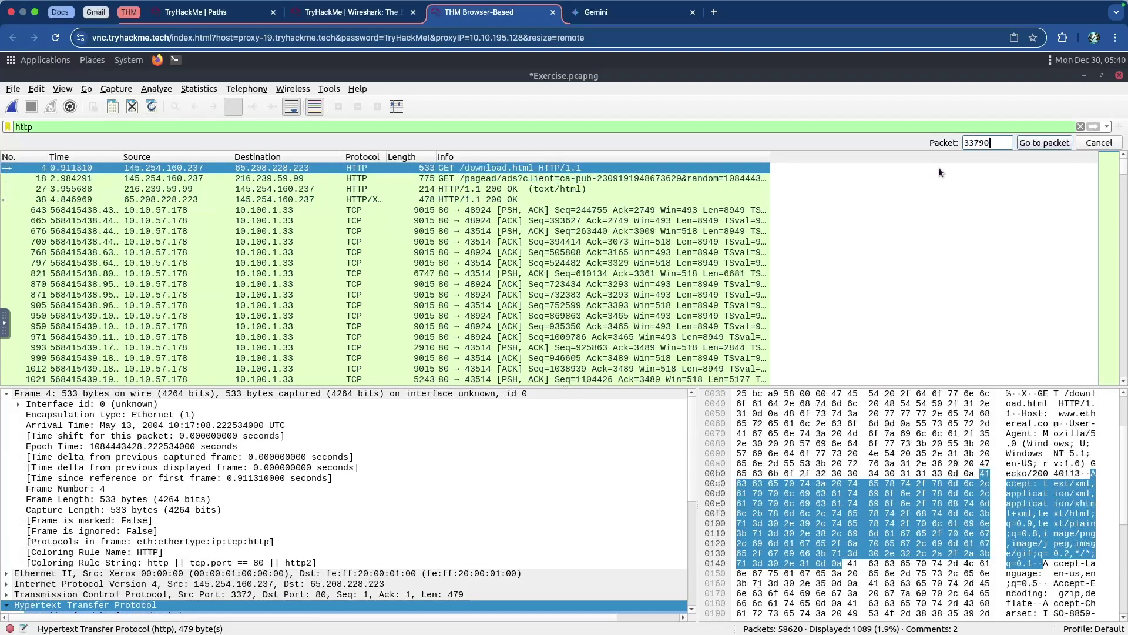
key(Return)
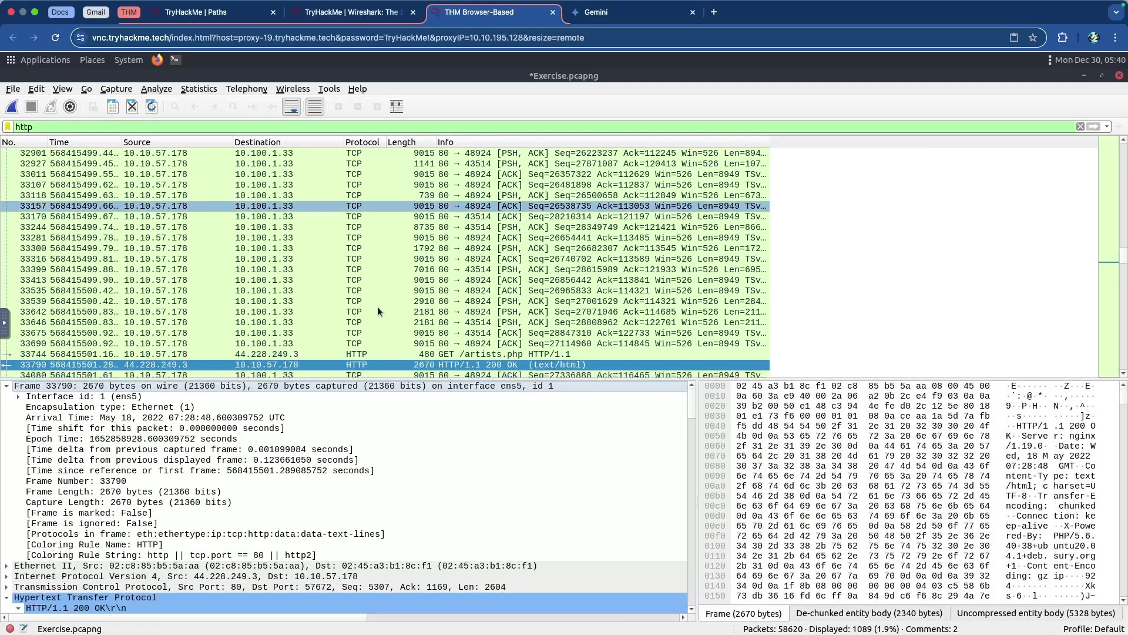
Follow the TCP stream of packet 33790.
right_click(56, 367)
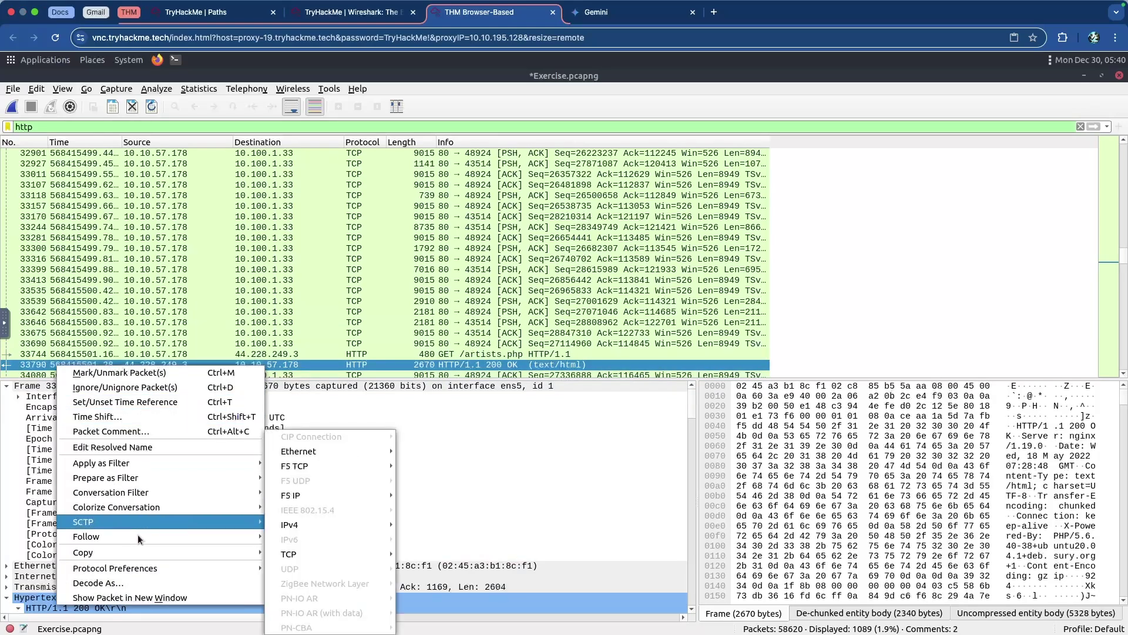
mouse_move(144, 537)
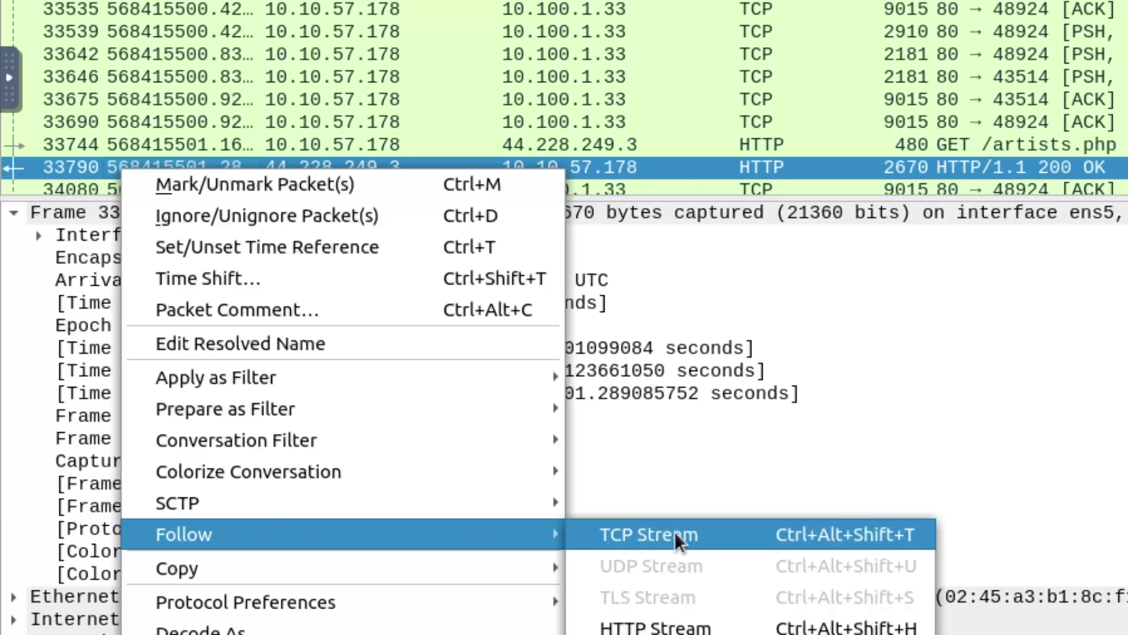
click(675, 531)
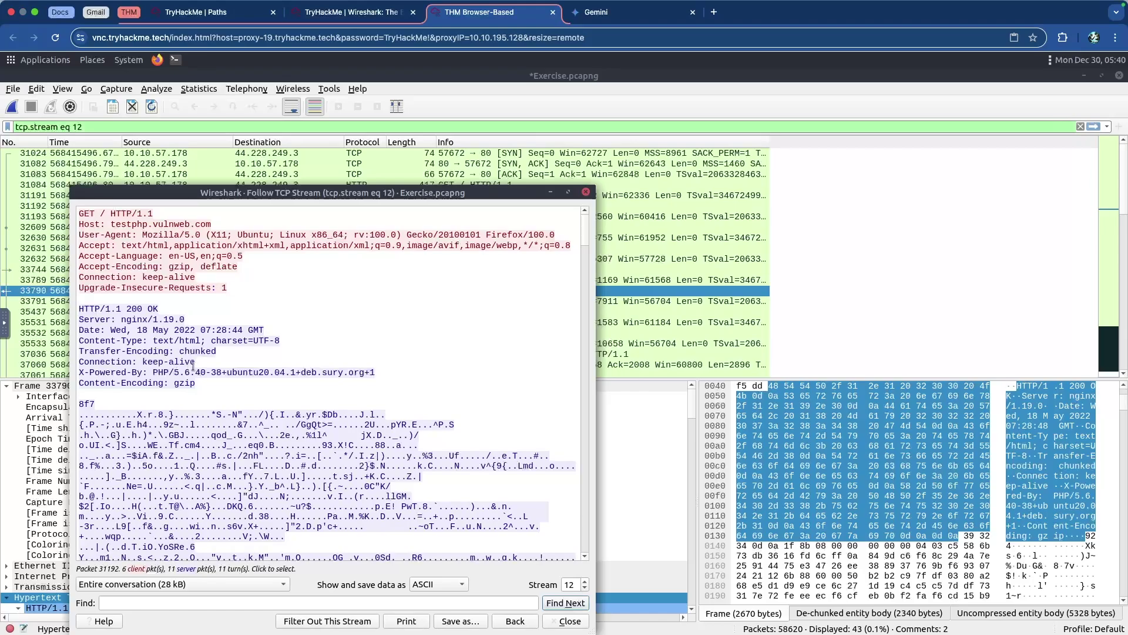
Examine the opening requests and responses in the followed TCP stream, from GET / to GET /categories.php.
scroll(202, 363, down, 13)
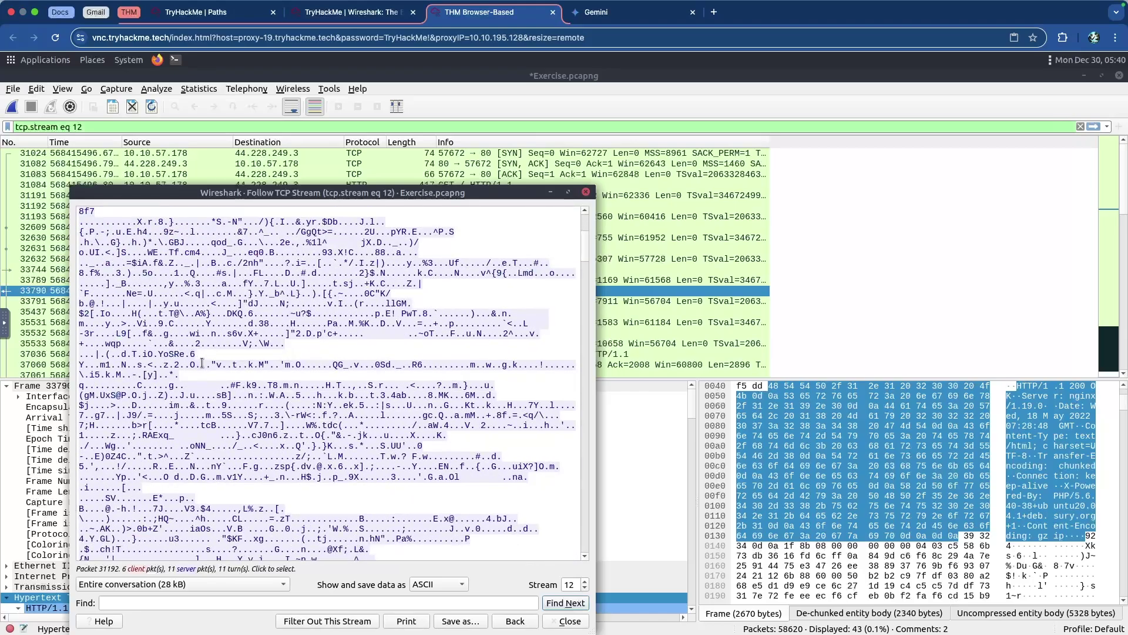
scroll(202, 362, down, 2)
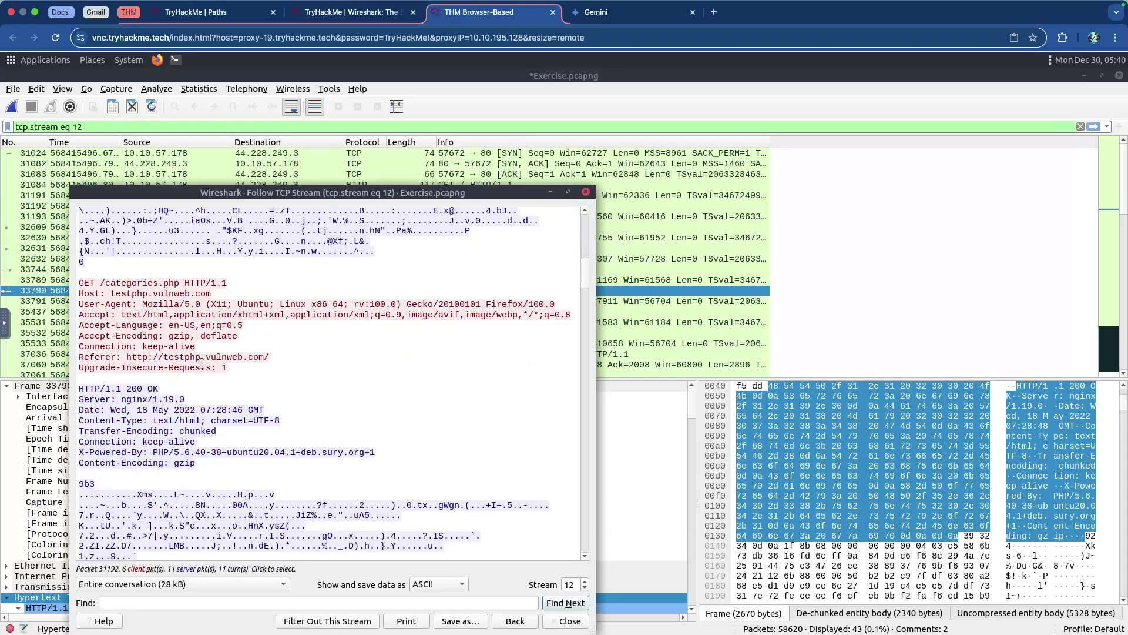
scroll(202, 363, up, 13)
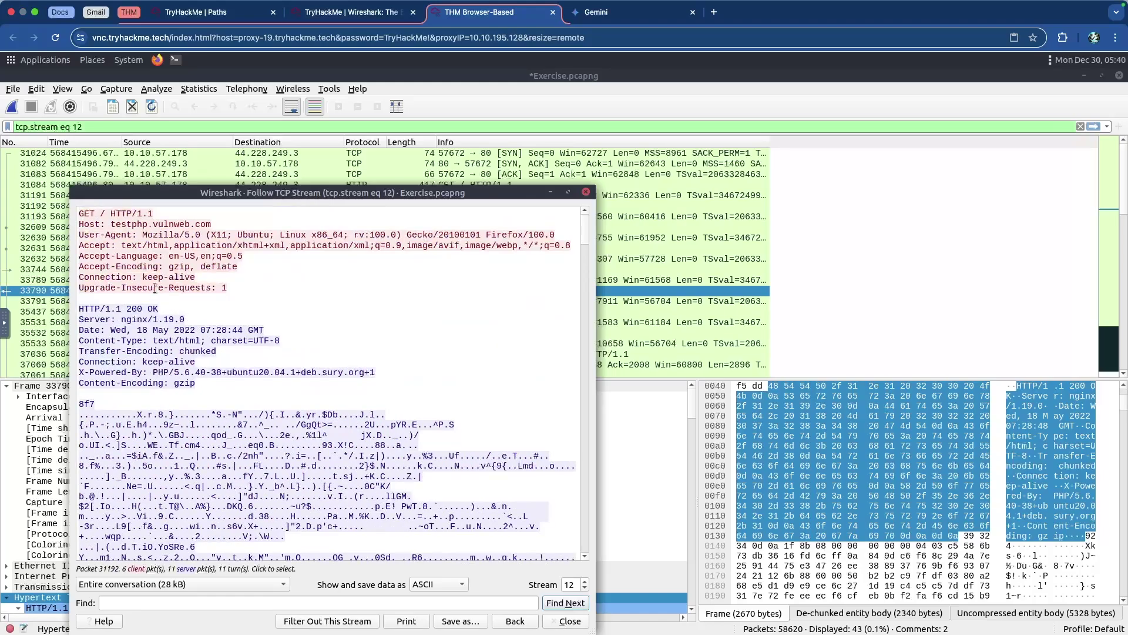
drag(101, 214, 154, 214)
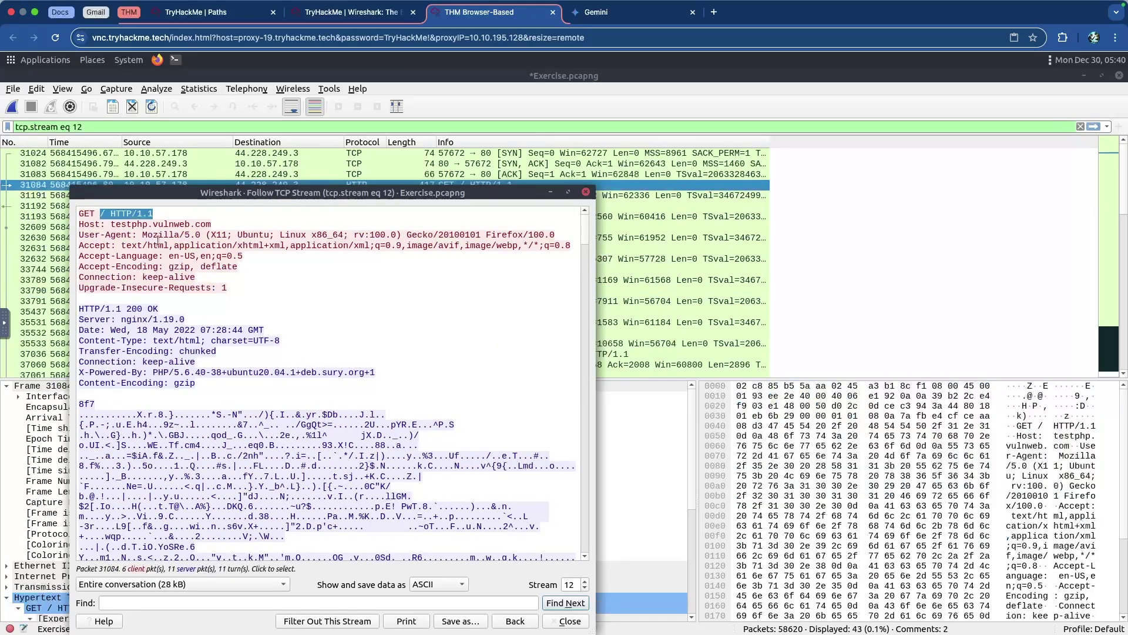
click(124, 308)
scroll(141, 312, down, 5)
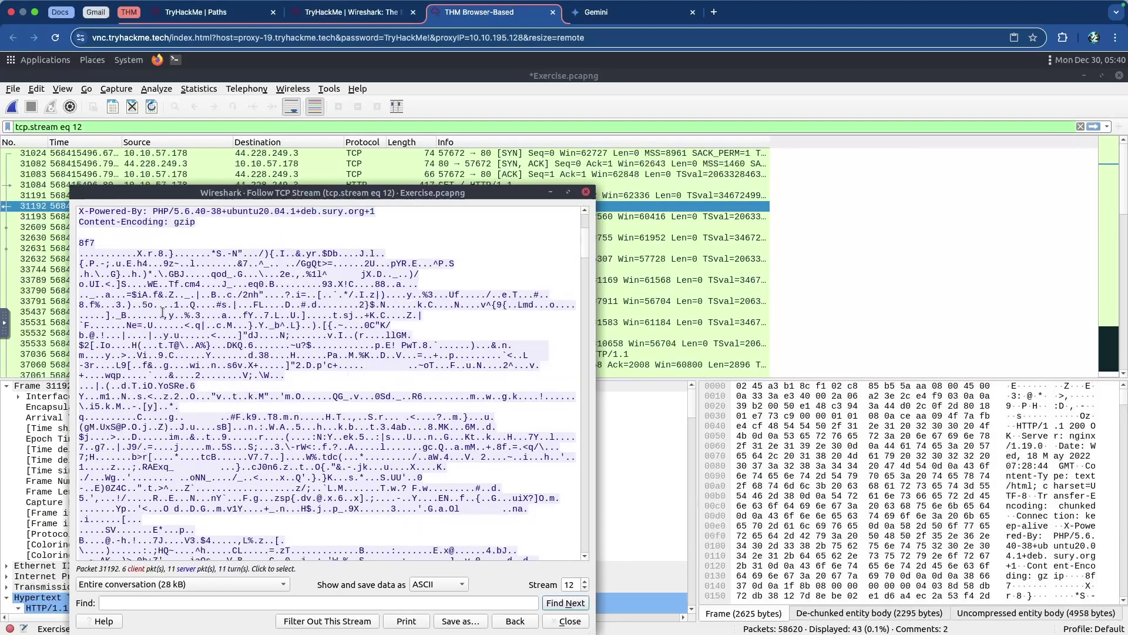
scroll(163, 311, down, 10)
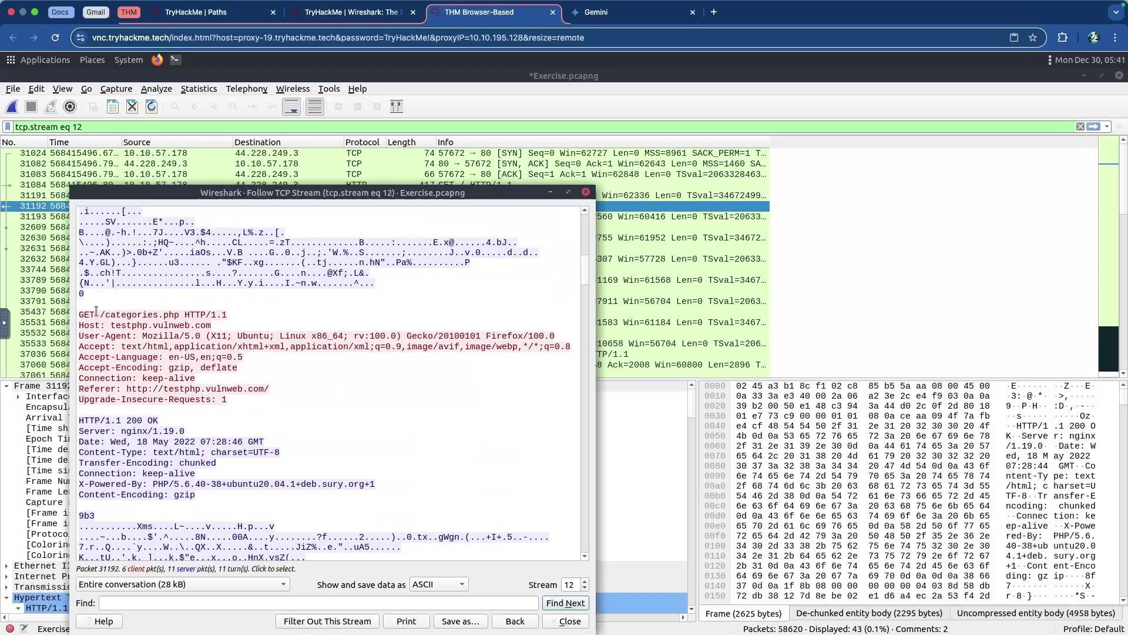
click(176, 320)
scroll(130, 416, down, 10)
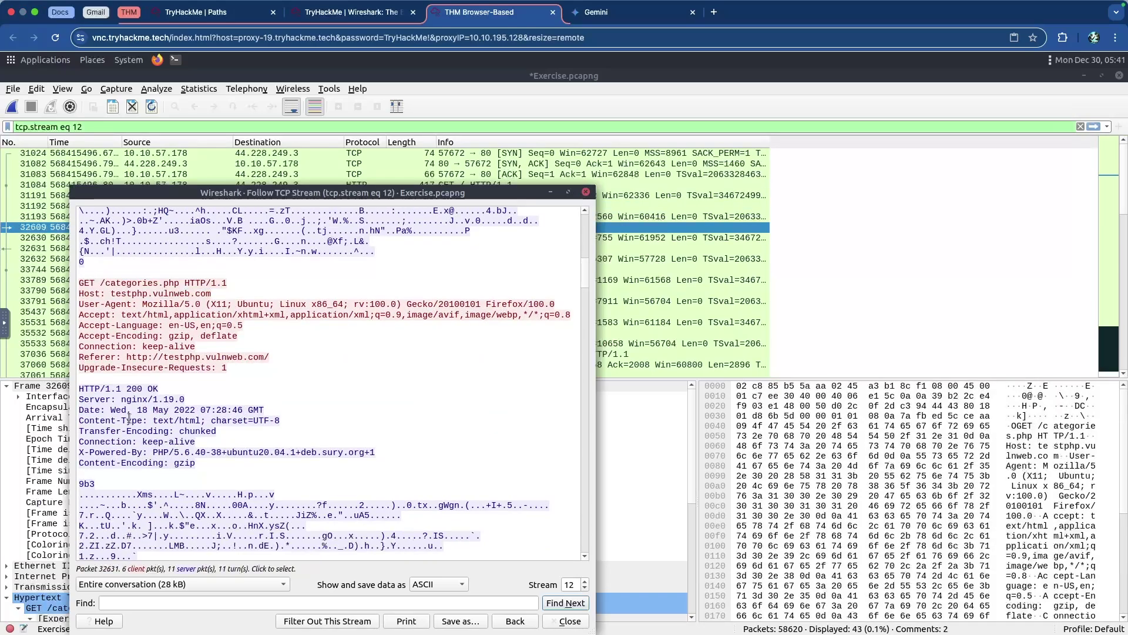
Locate the GET /artists.php request in the TCP stream and inspect its response for the artists.
scroll(129, 418, down, 9)
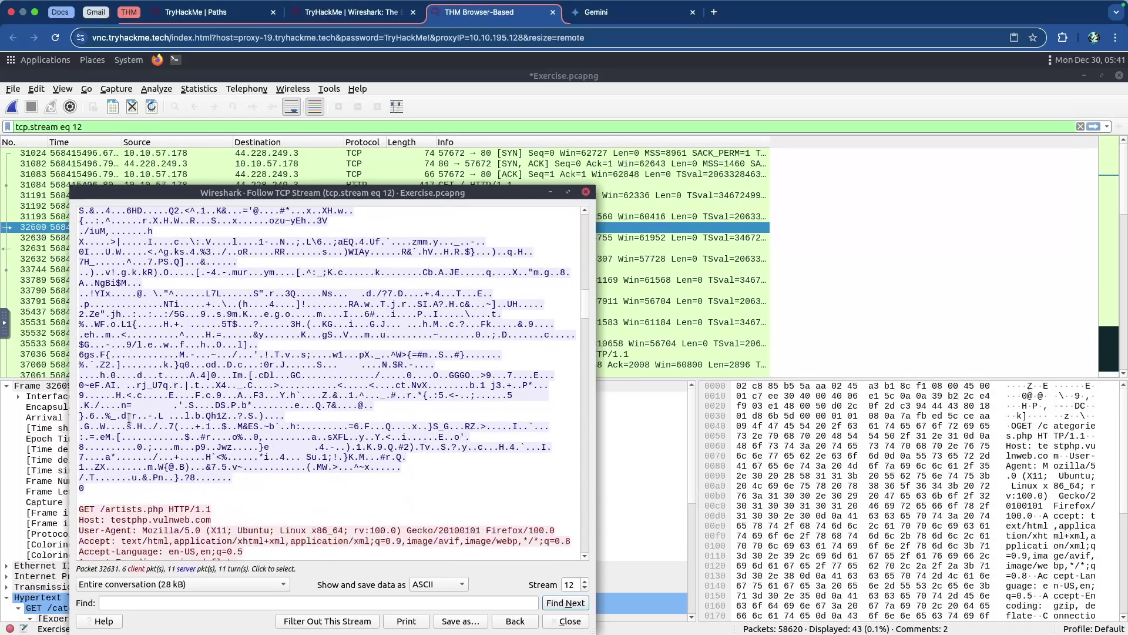
drag(95, 355, 166, 356)
click(166, 356)
scroll(148, 379, down, 3)
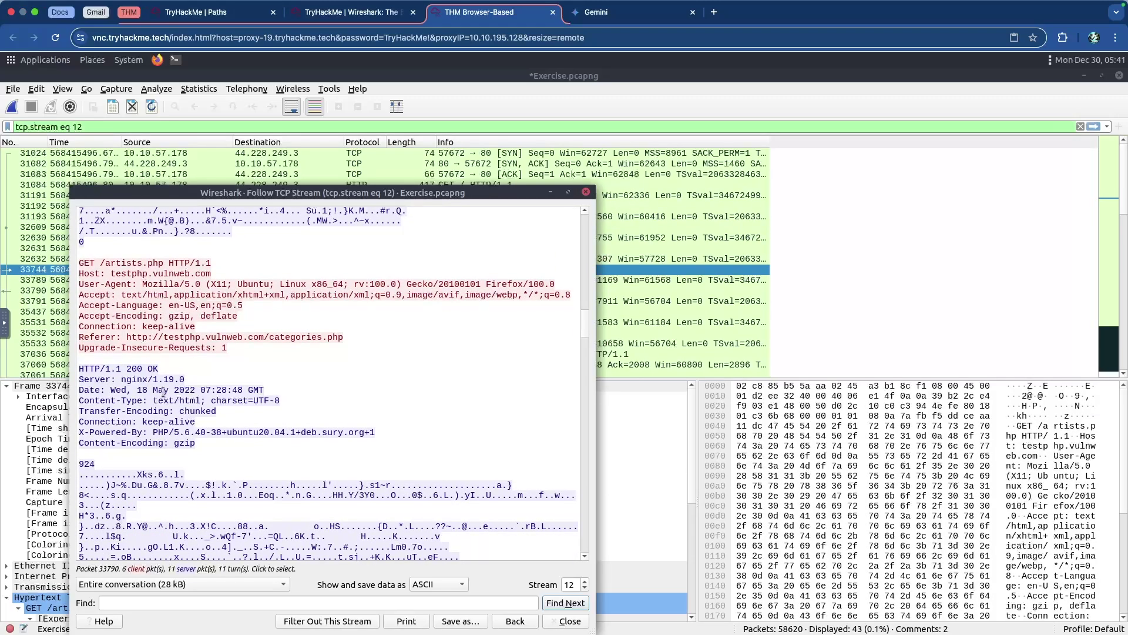
scroll(166, 381, down, 9)
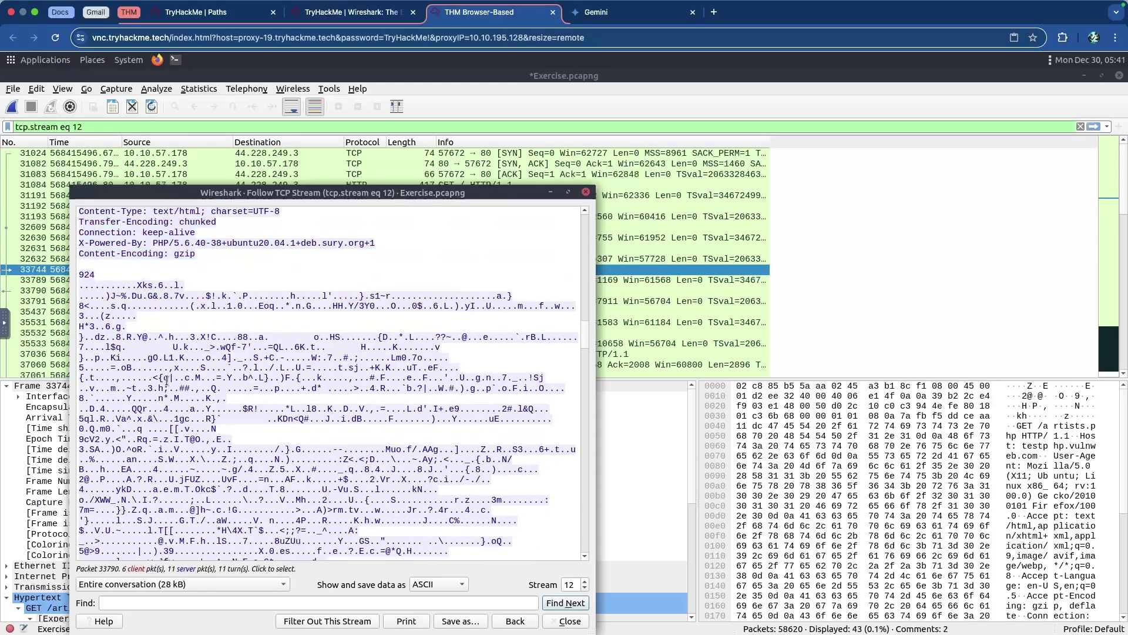
scroll(202, 358, down, 5)
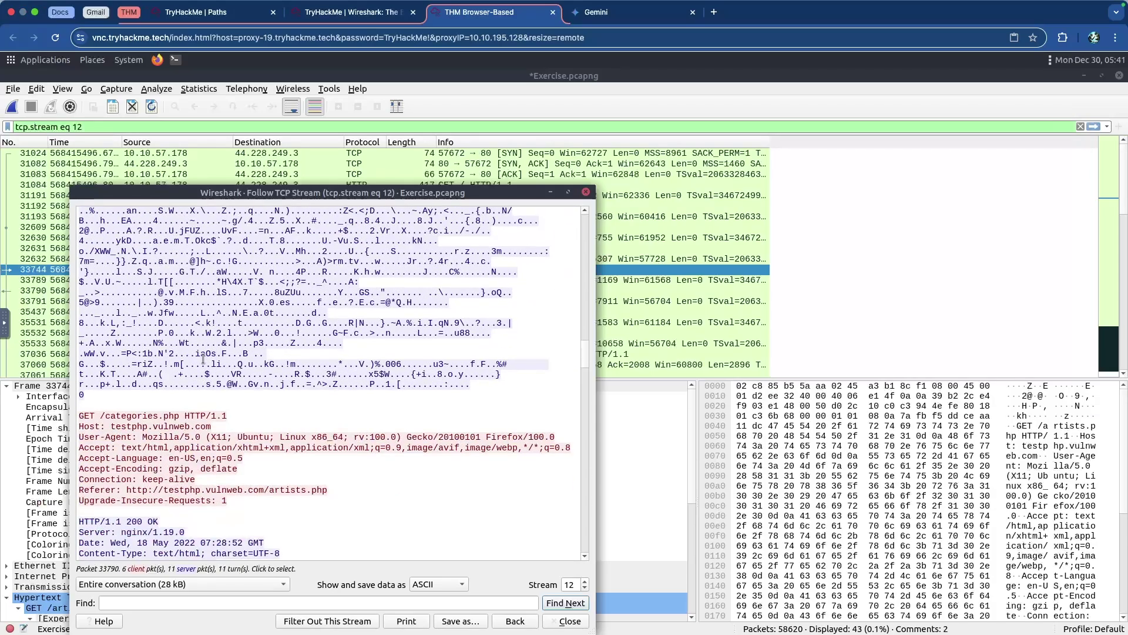
Examine the rest of the TCP stream from GET /categories.php to its end, and close the stream window.
scroll(203, 358, down, 18)
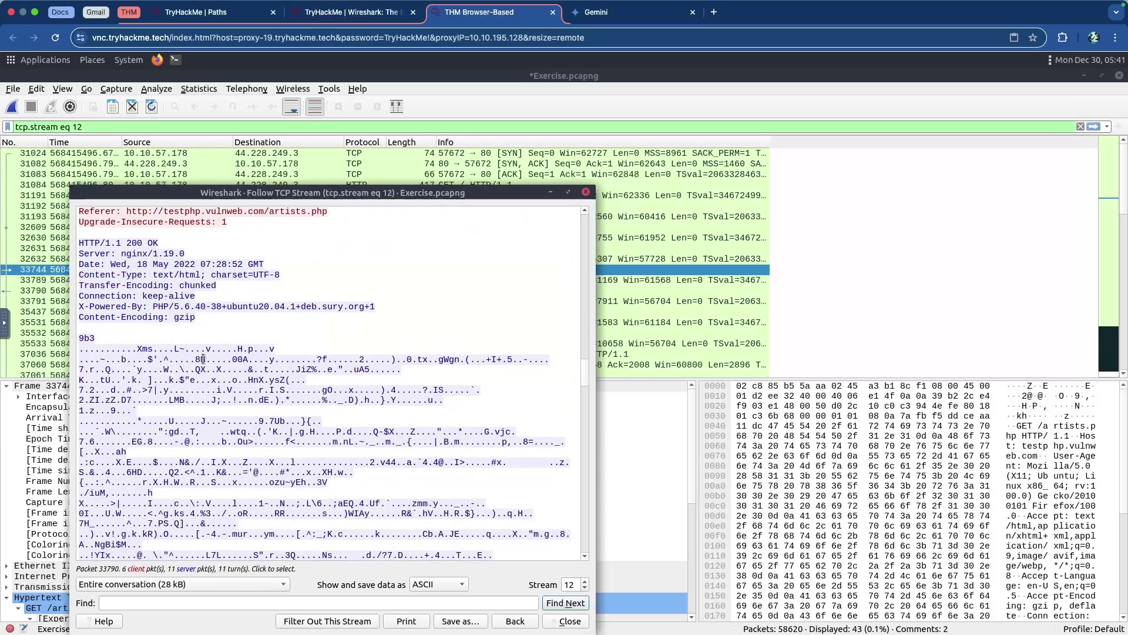
scroll(202, 358, down, 5)
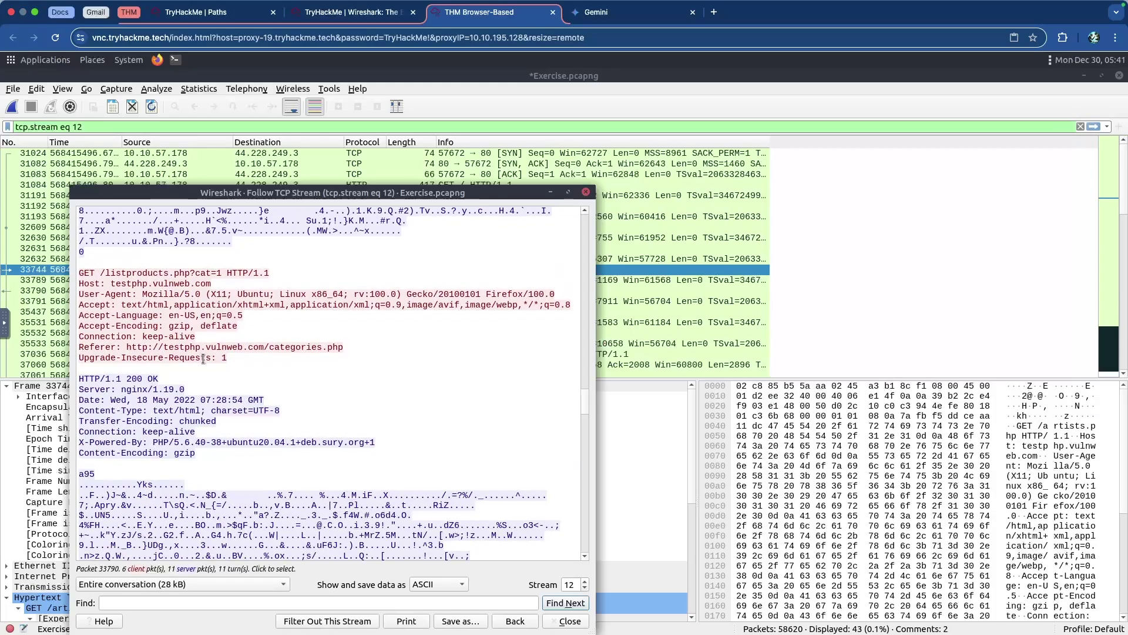
scroll(203, 358, down, 15)
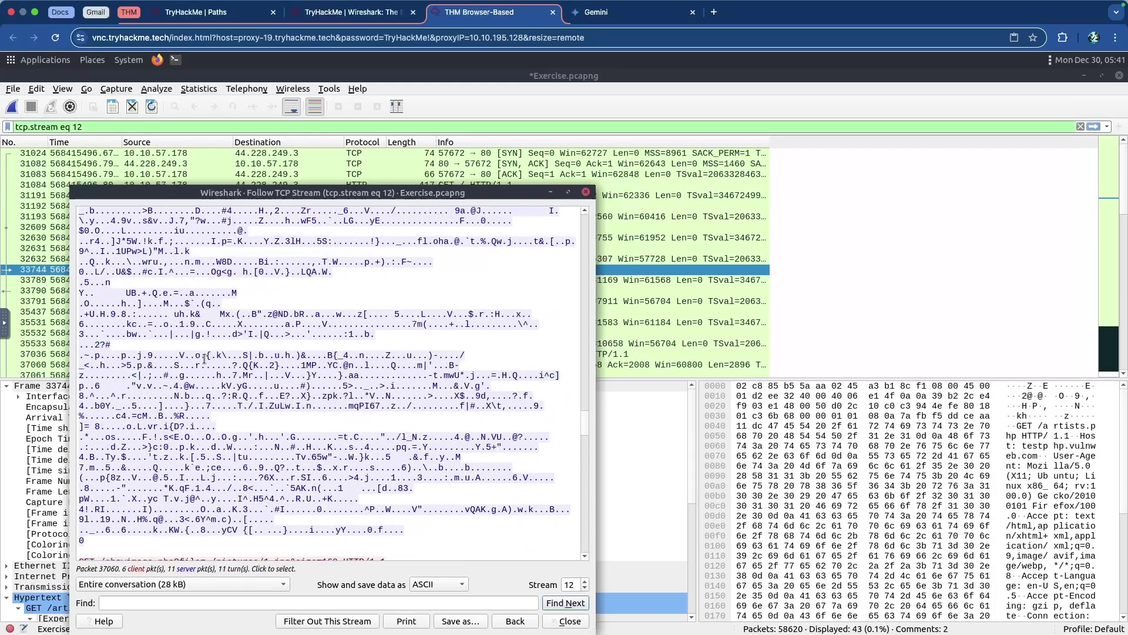
scroll(202, 358, down, 11)
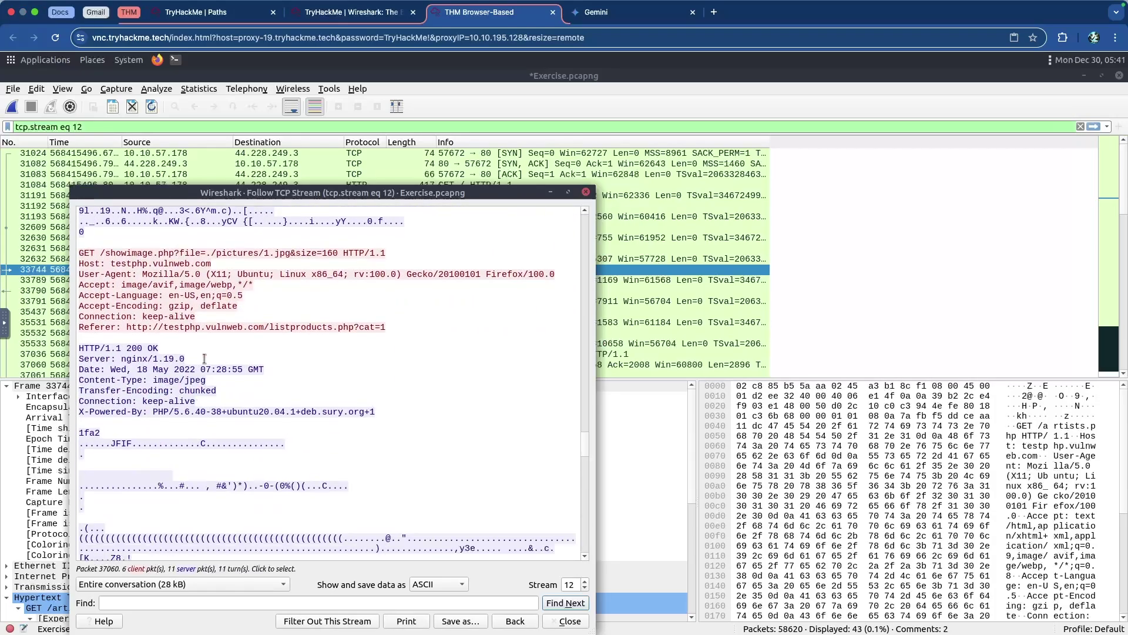
scroll(204, 359, down, 15)
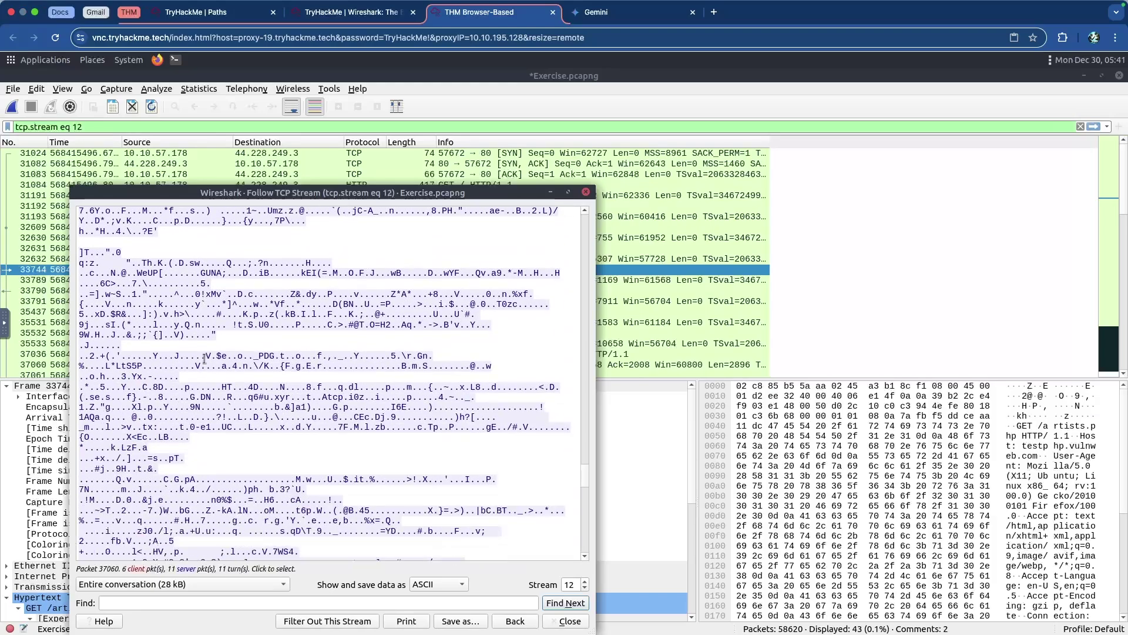
scroll(205, 359, down, 15)
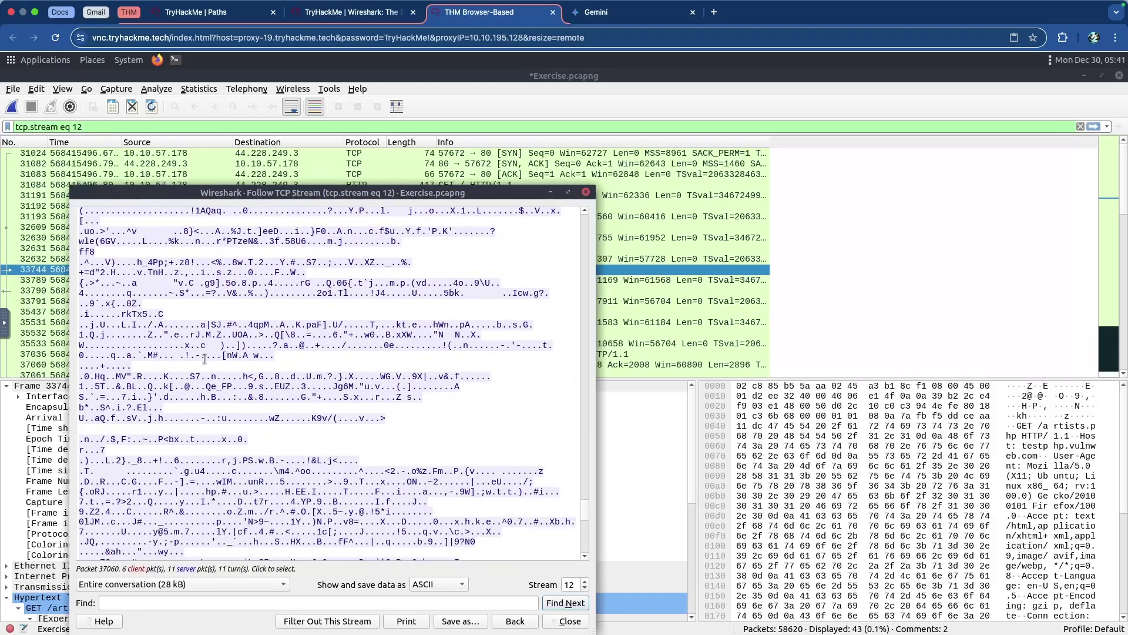
scroll(205, 358, down, 10)
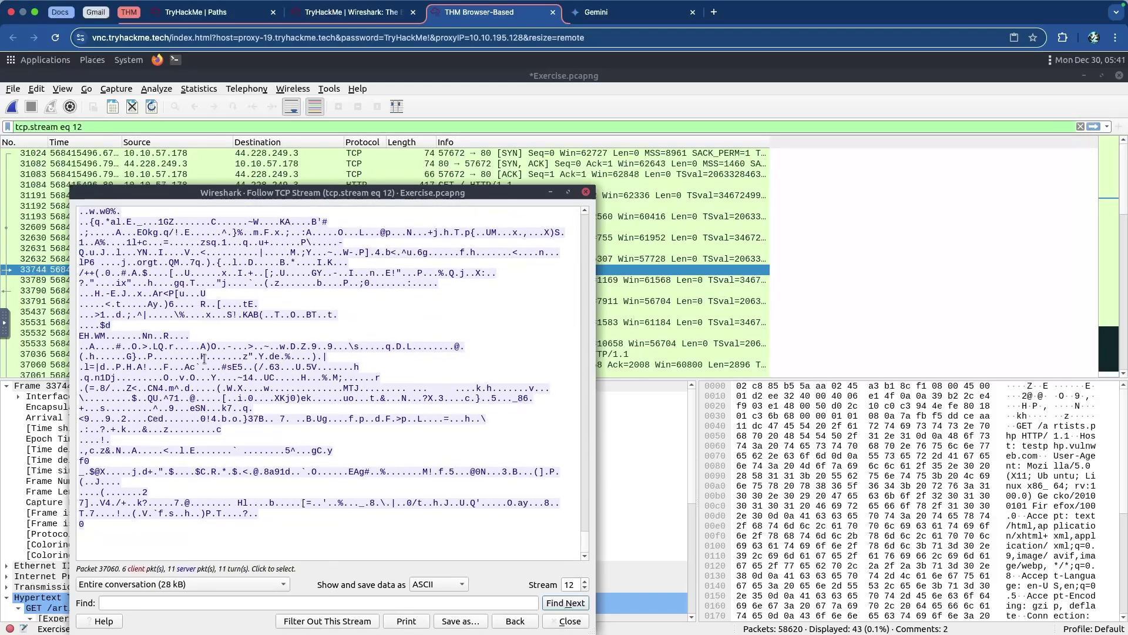
scroll(477, 552, up, 1)
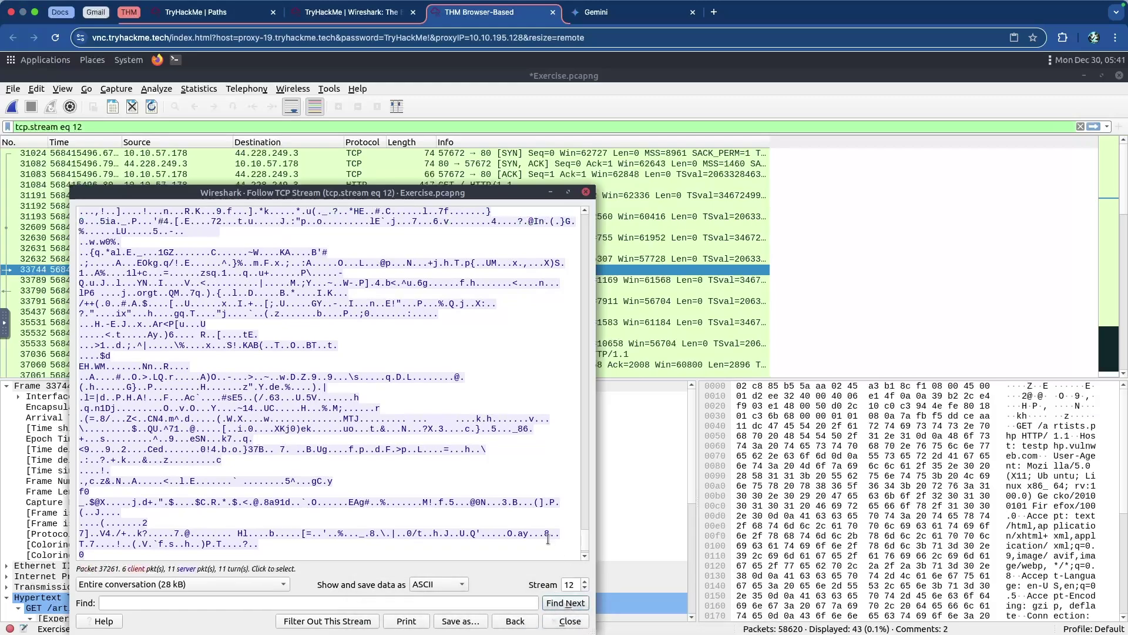
click(579, 625)
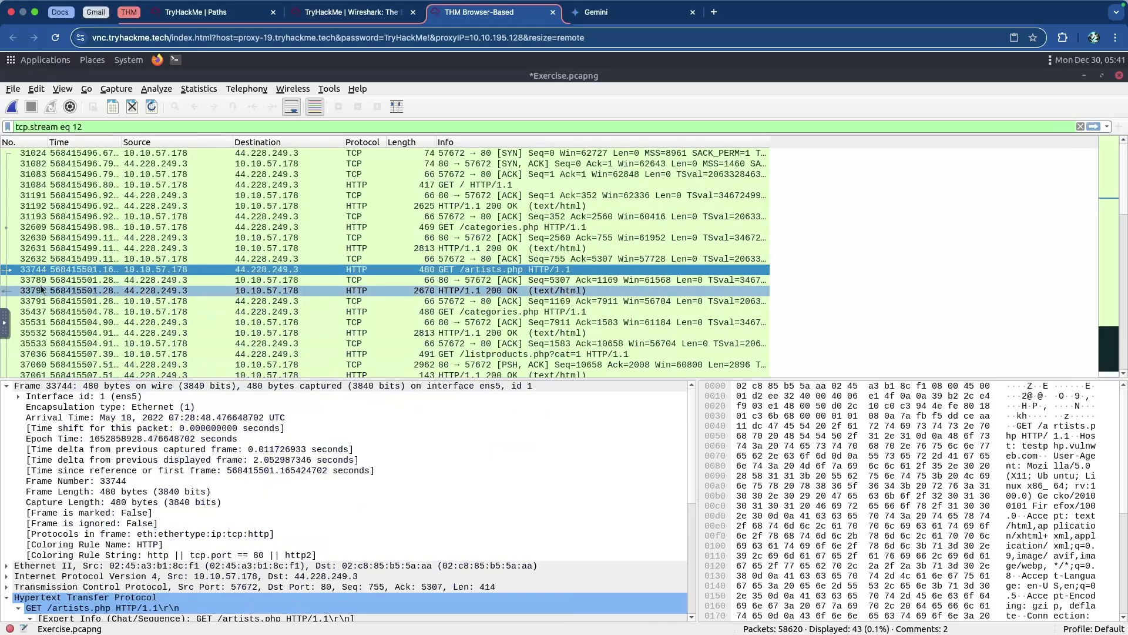
Recheck the question in the TryHackMe room and go to packet 33790 in the Wireshark session.
key(ctrl+shift+Tab)
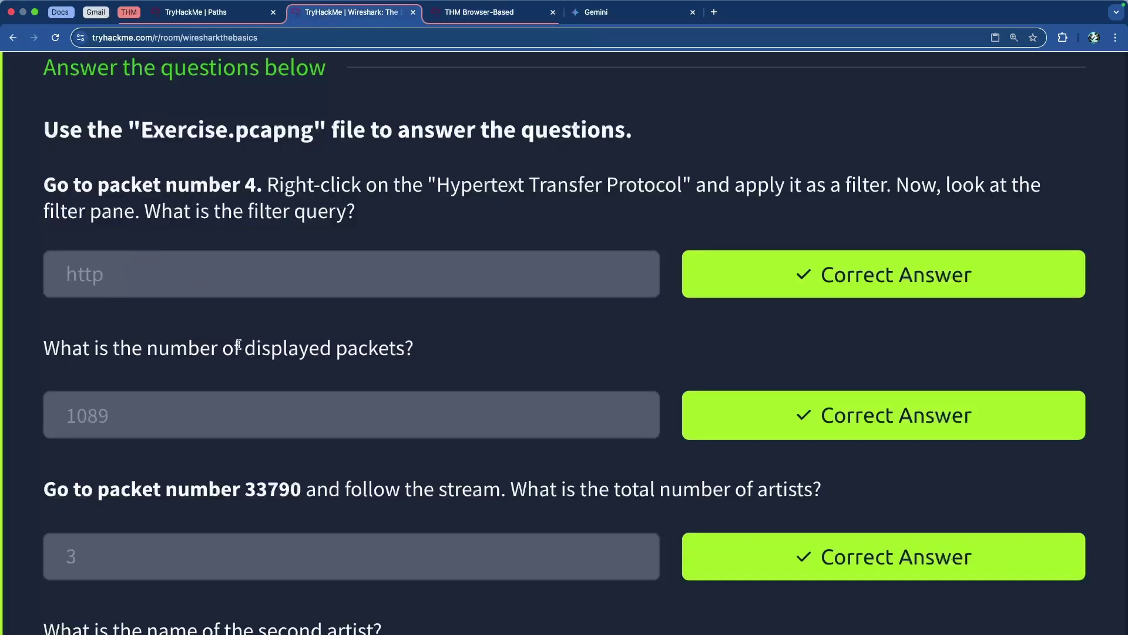
key(ctrl+Tab)
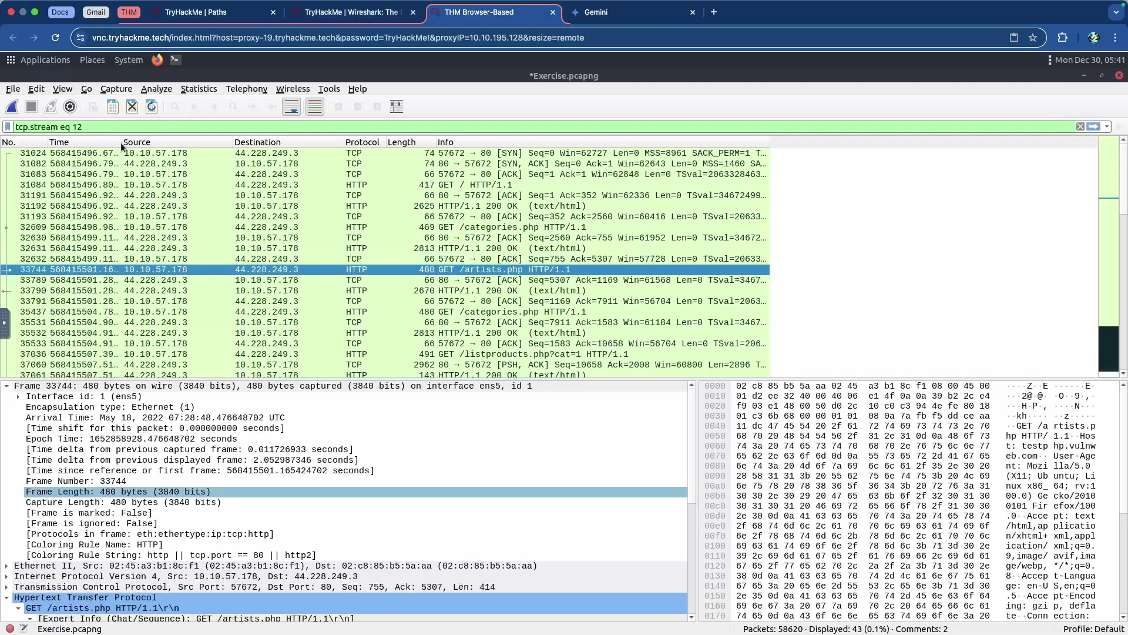
click(87, 89)
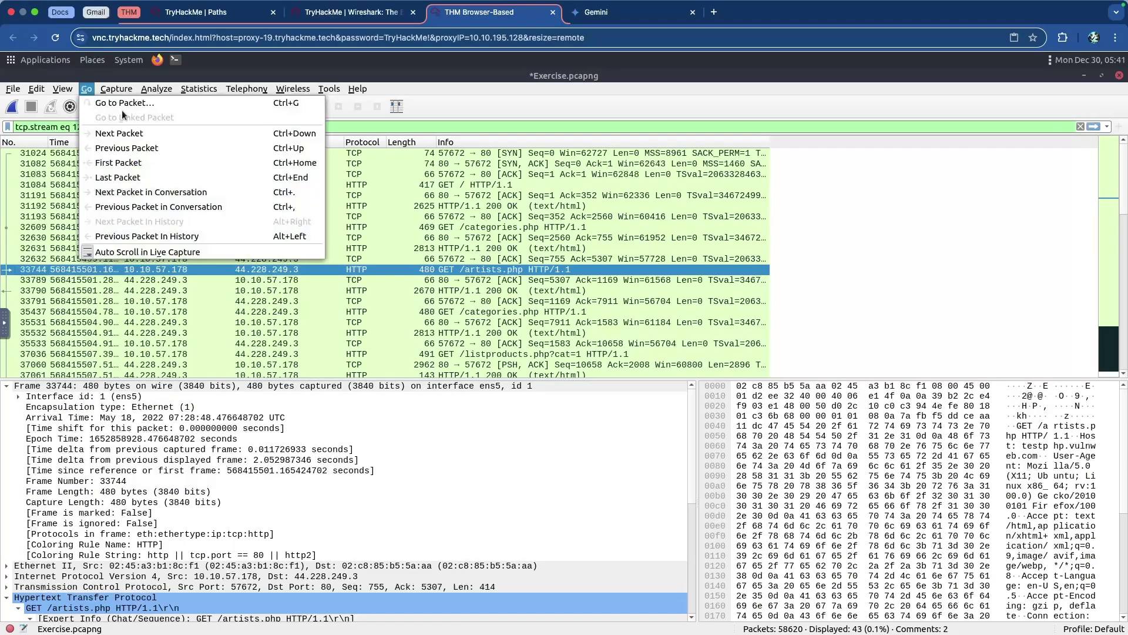
click(129, 103)
text(33790)
key(Return)
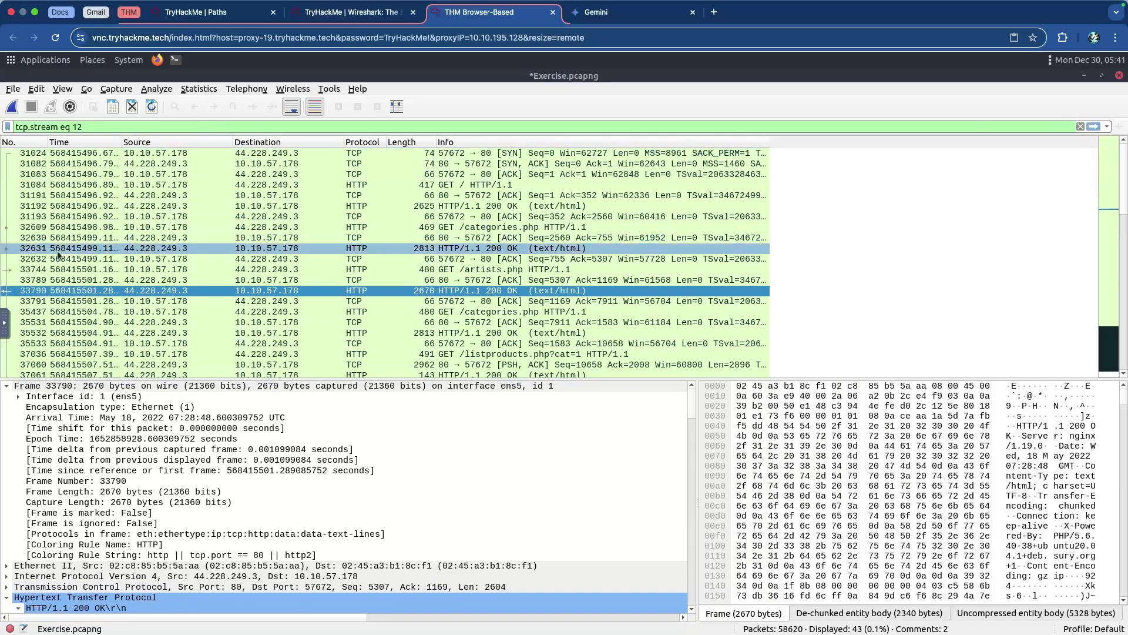
Clear the display filter and follow the HTTP stream of packet 33790, moving its window clear of the screen edge.
click(1080, 127)
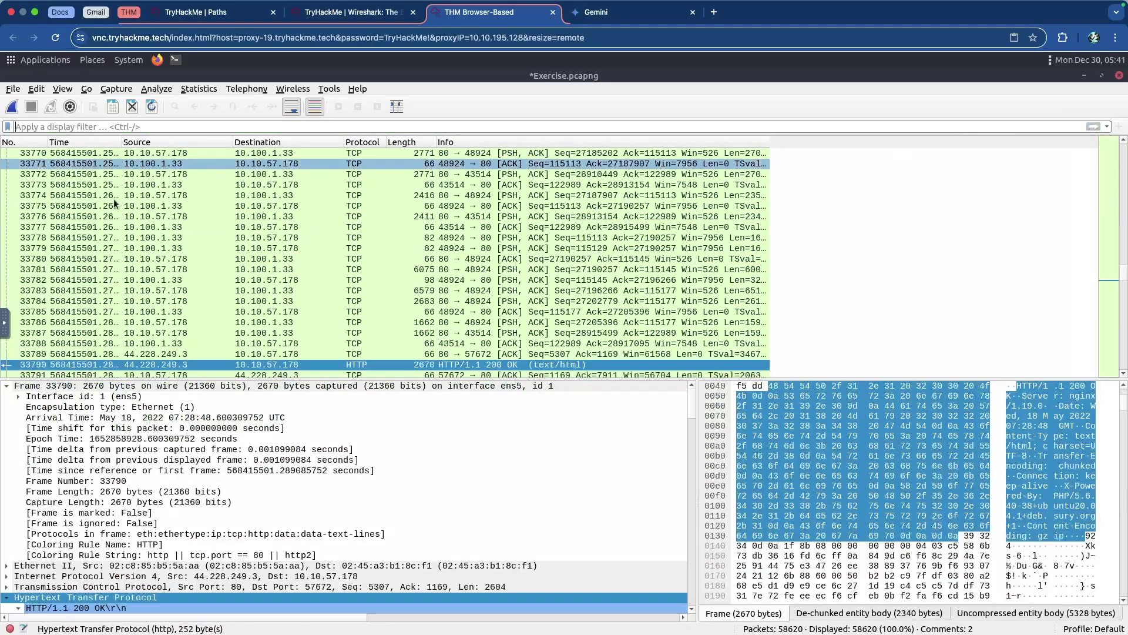
right_click(44, 365)
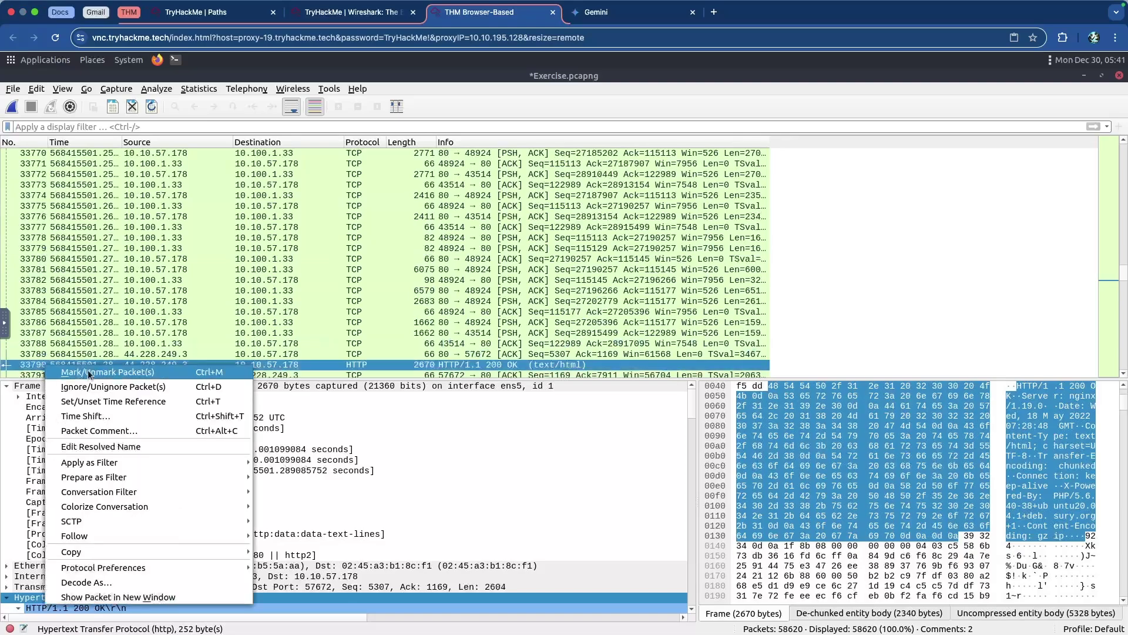
mouse_move(123, 535)
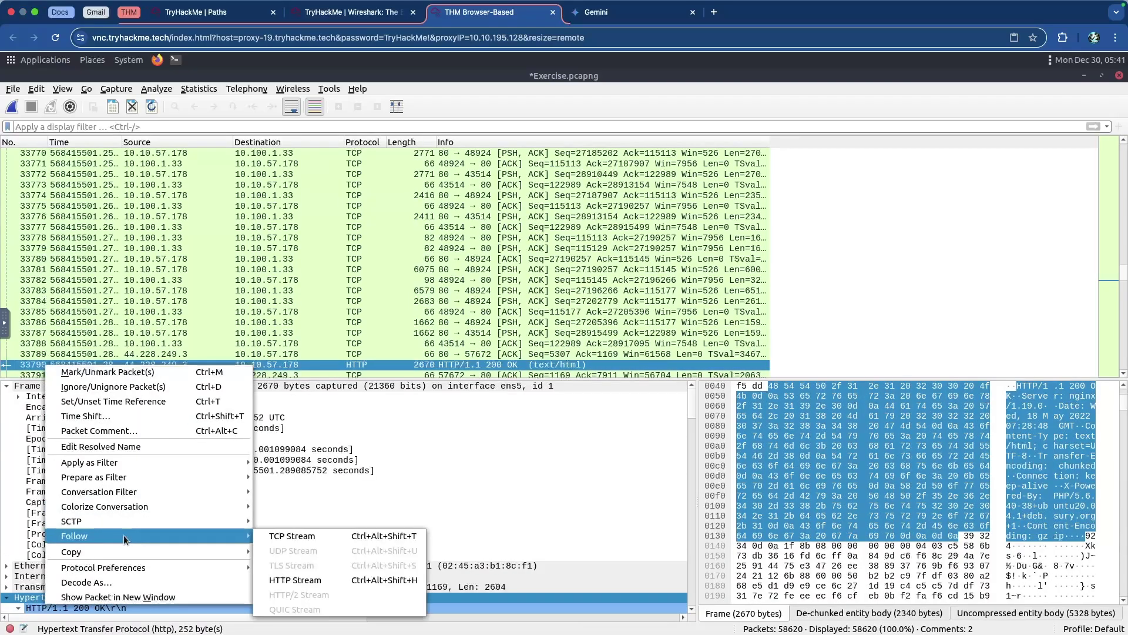
click(306, 580)
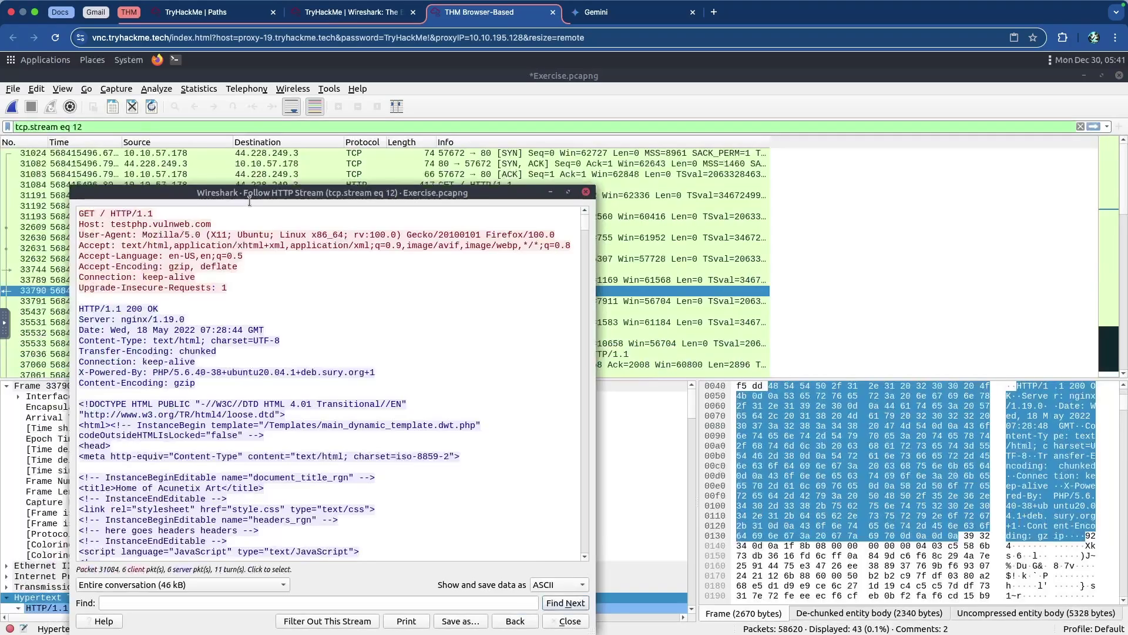
drag(255, 191, 323, 131)
Examine the readable requests and HTML responses in the HTTP stream from GET / through to GET /artists.php.
drag(196, 277, 283, 426)
click(323, 417)
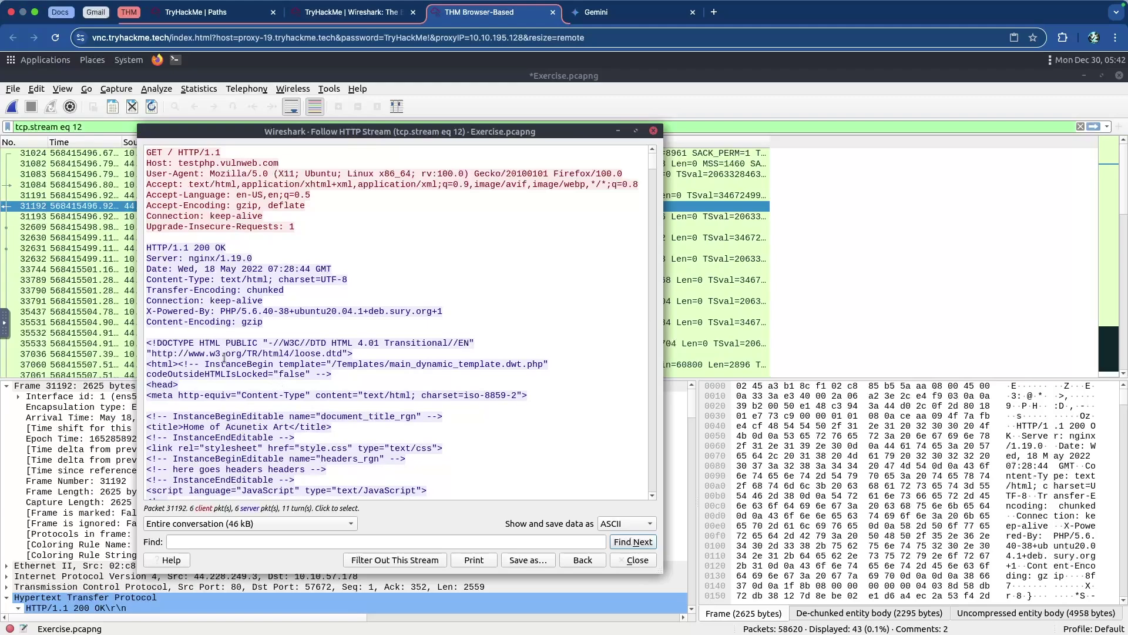
scroll(226, 357, down, 4)
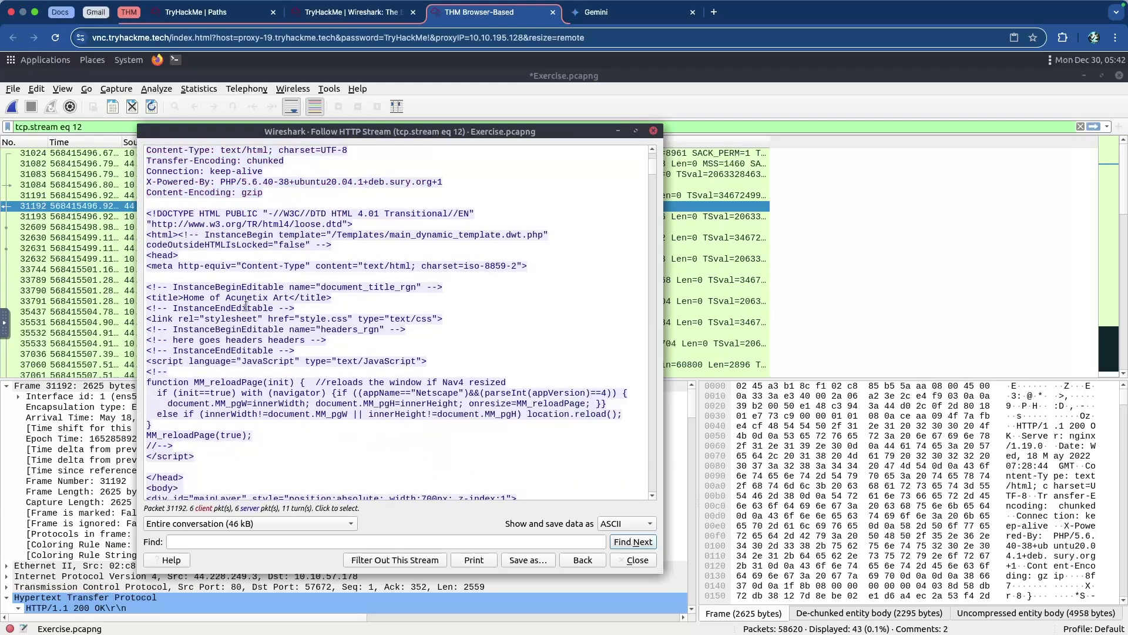
drag(221, 245, 327, 419)
click(303, 394)
scroll(288, 345, down, 2)
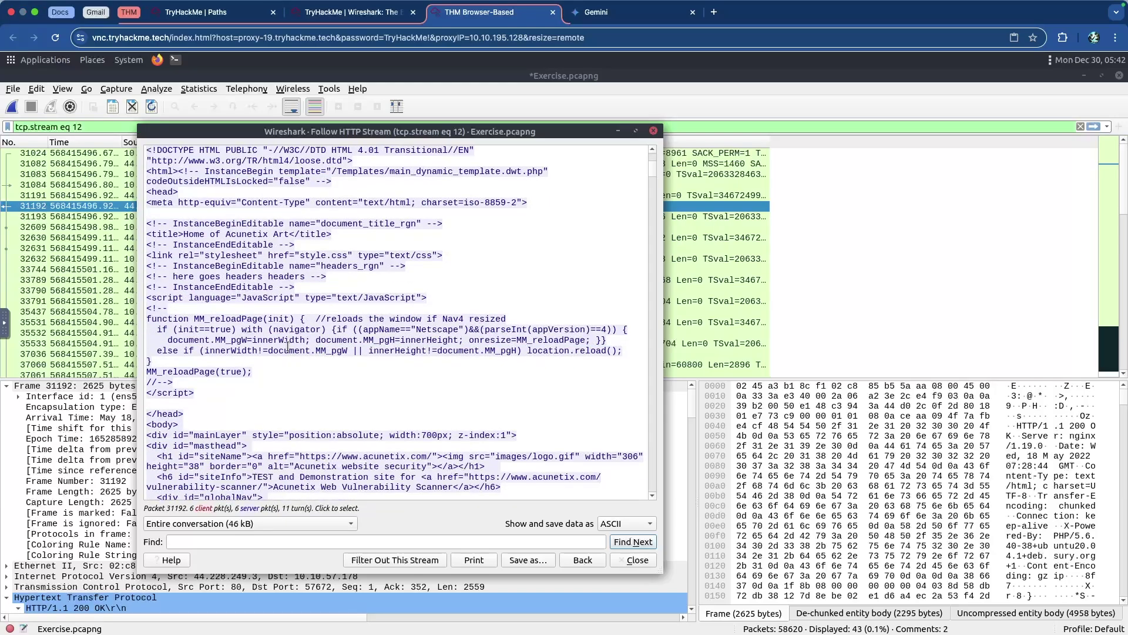
scroll(246, 263, down, 4)
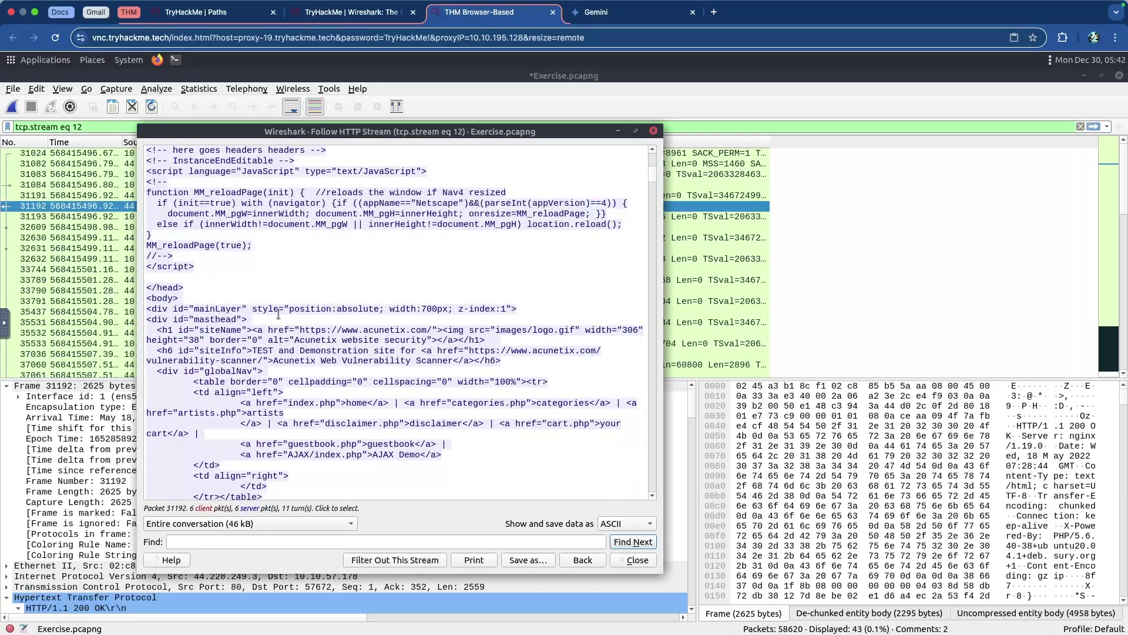
scroll(279, 315, down, 9)
scroll(283, 314, down, 20)
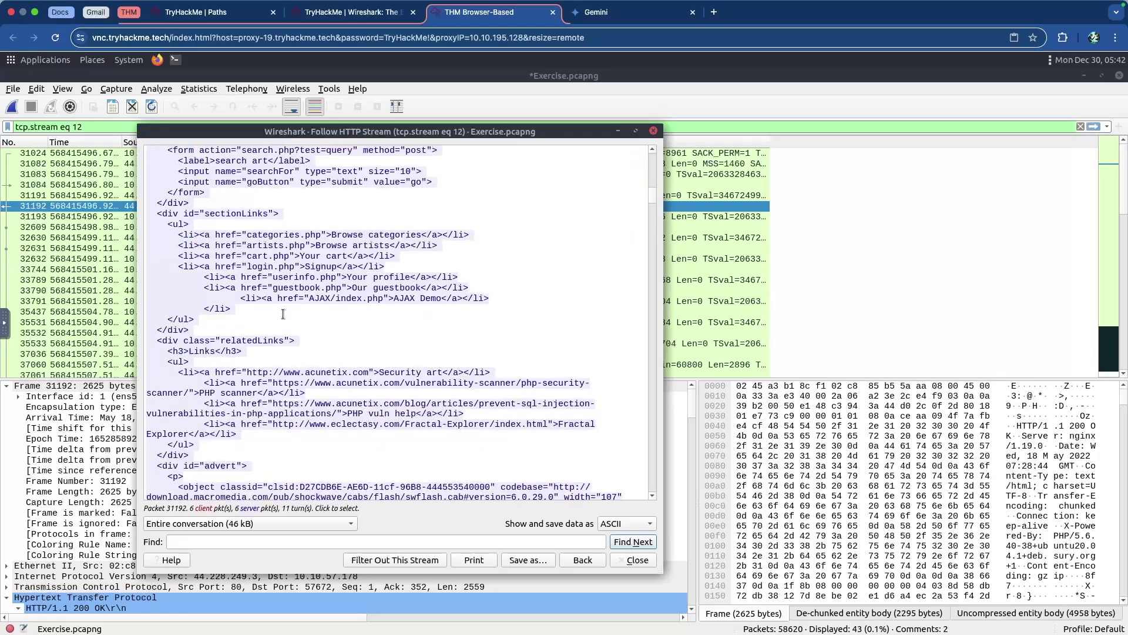
scroll(283, 315, down, 2)
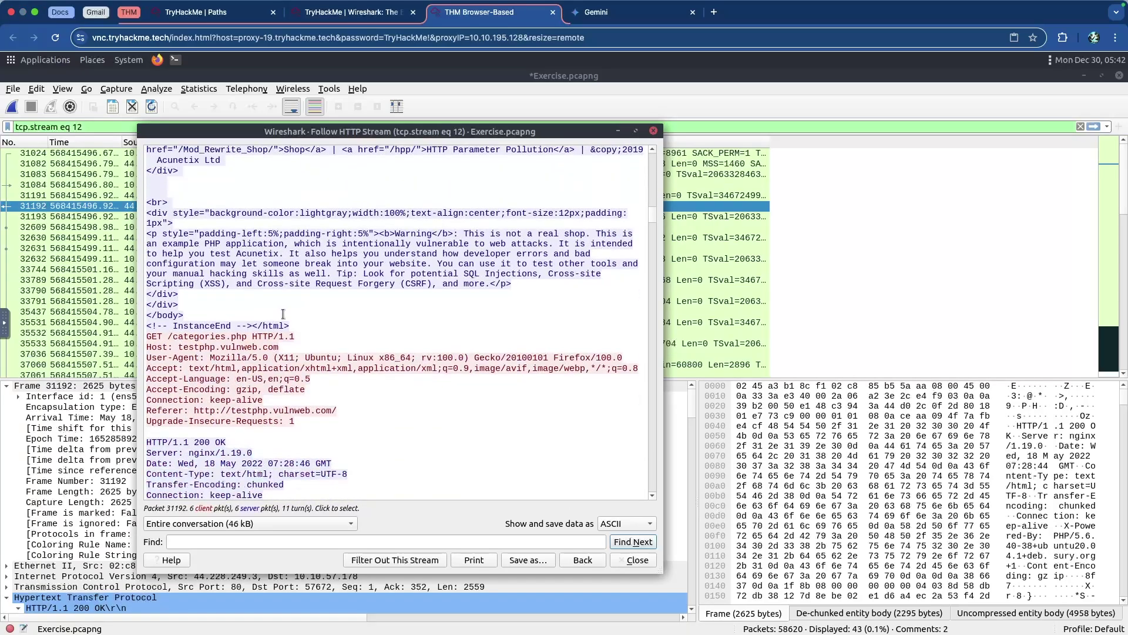
scroll(223, 316, down, 20)
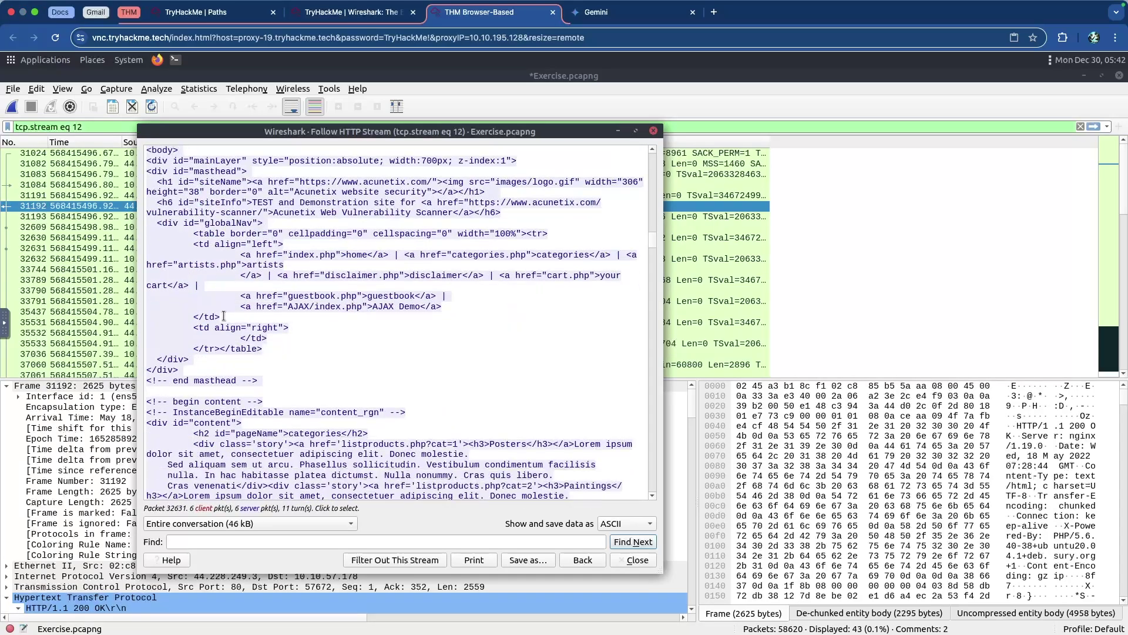
scroll(227, 317, down, 15)
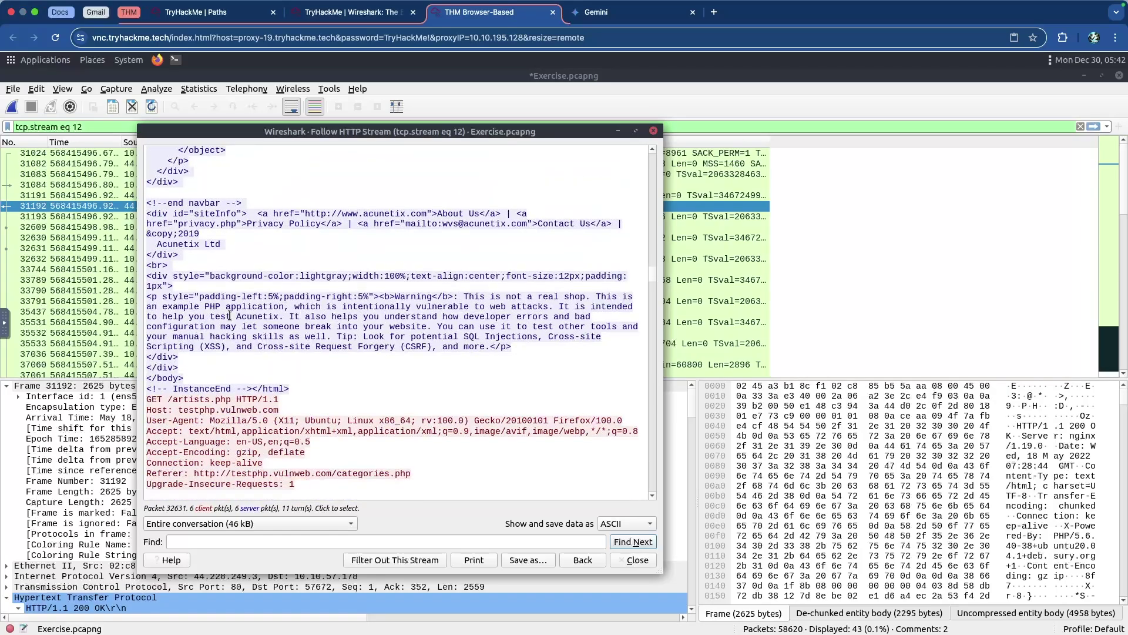
scroll(157, 400, down, 4)
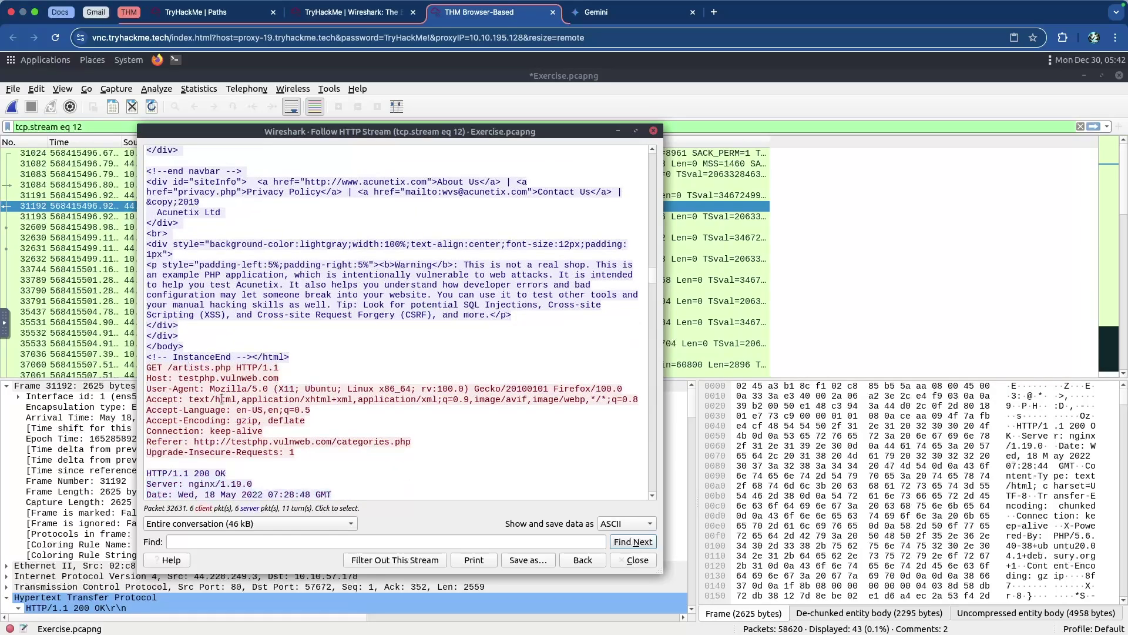
Inspect the GET /artists.php request headers, the response headers and the beginning of the returned HTML.
drag(152, 400, 225, 400)
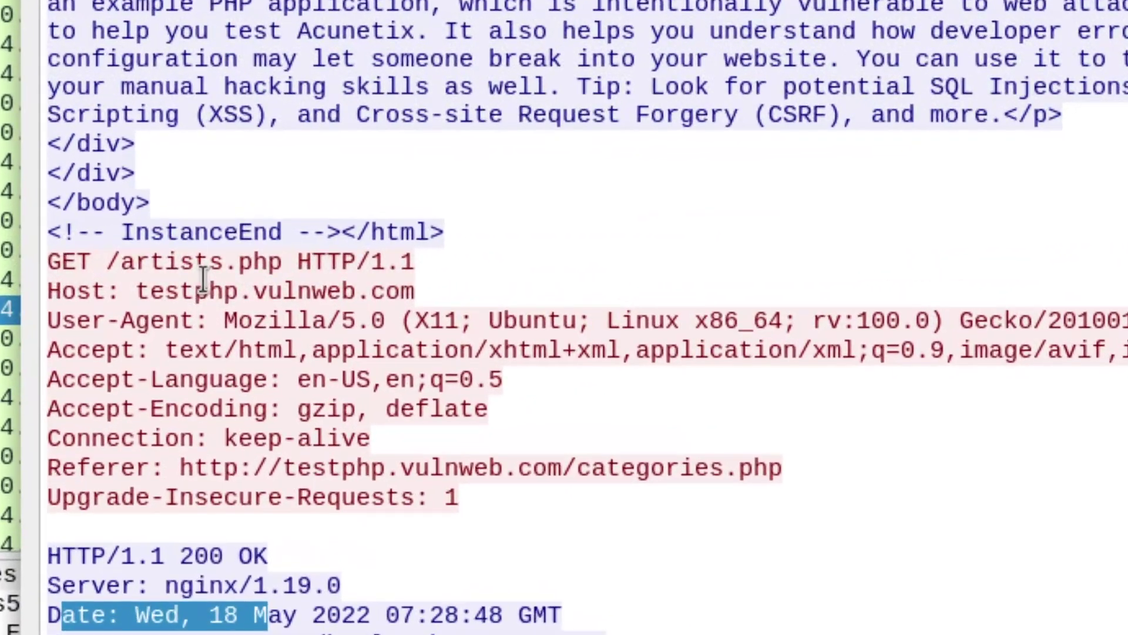
drag(121, 261, 268, 263)
click(94, 266)
drag(83, 267, 444, 425)
click(413, 422)
scroll(414, 422, down, 4)
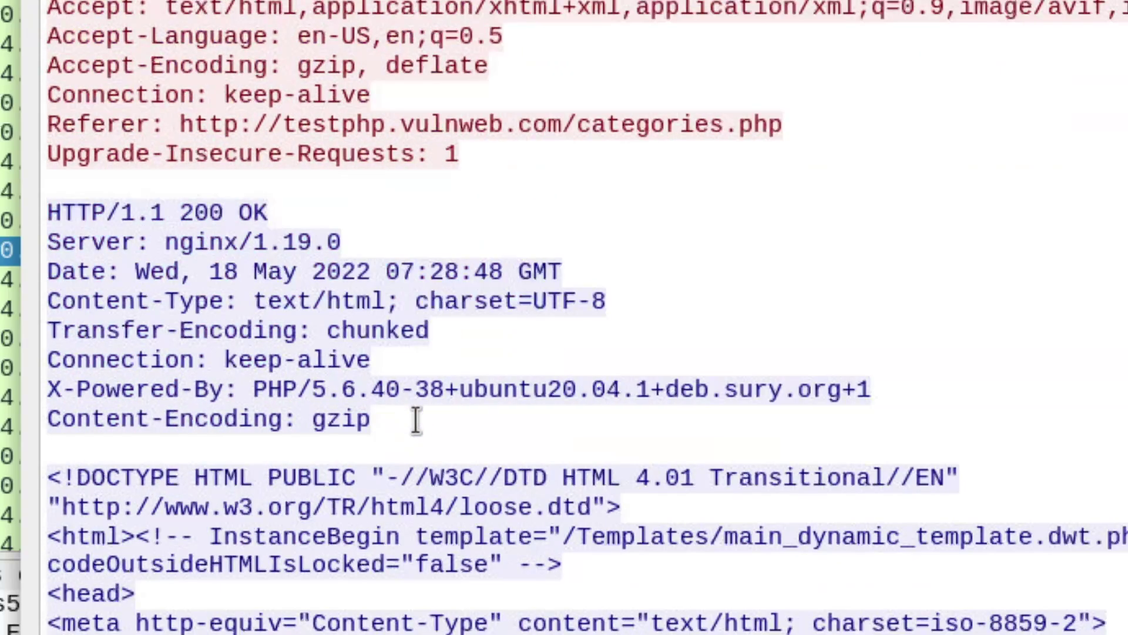
scroll(471, 420, down, 5)
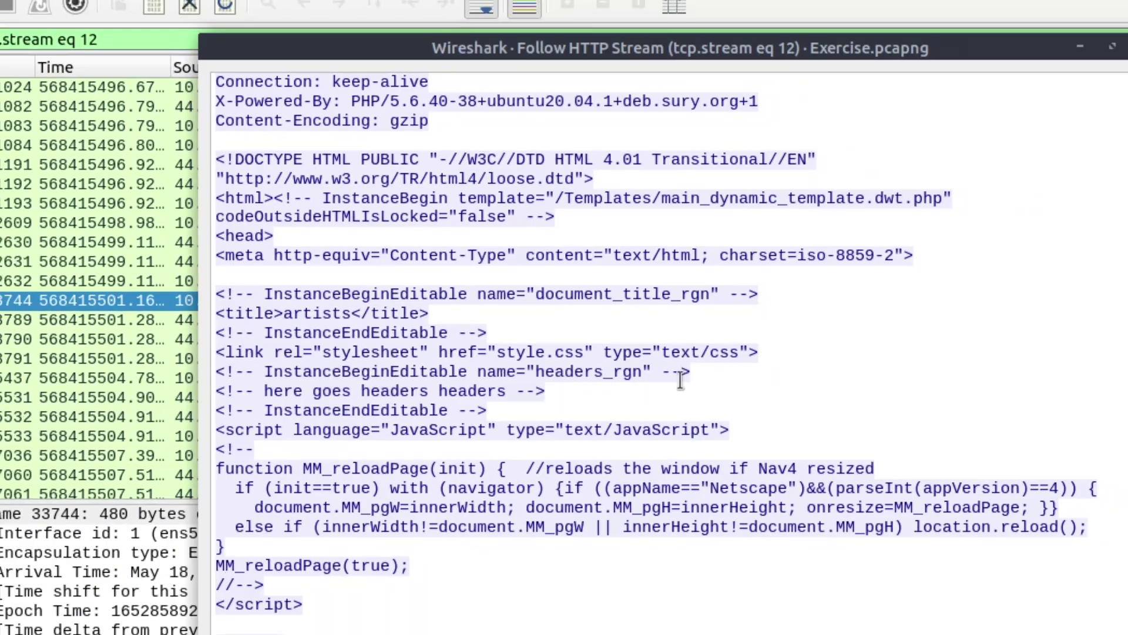
scroll(710, 367, down, 6)
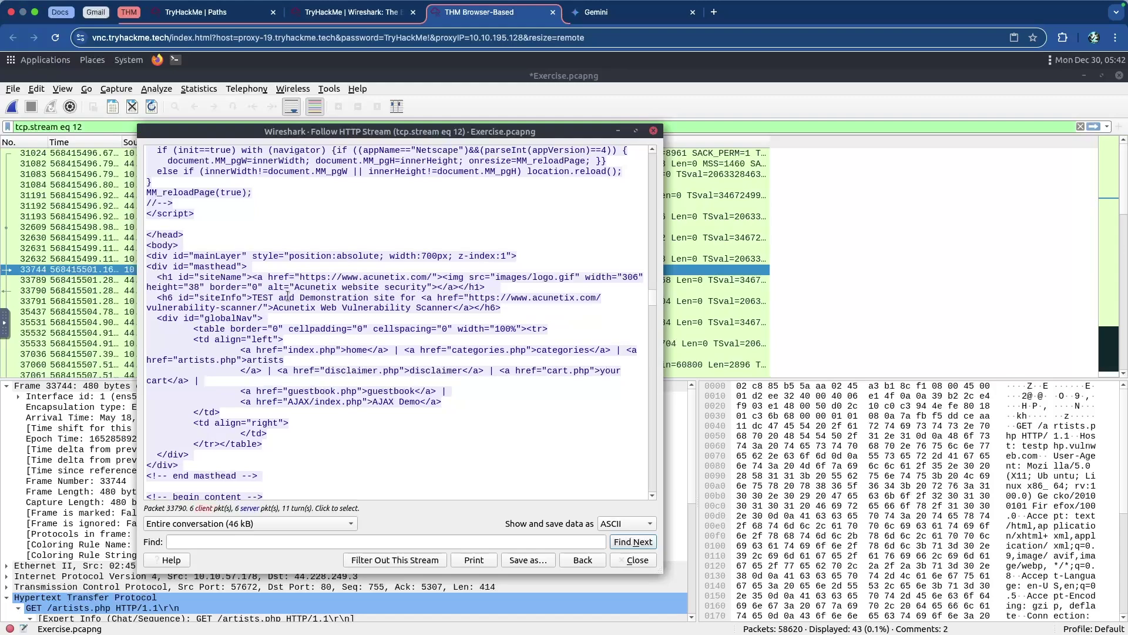
Search the HTTP stream for "artist" and advance through the matches to the artists.php?artist=1 link.
click(364, 546)
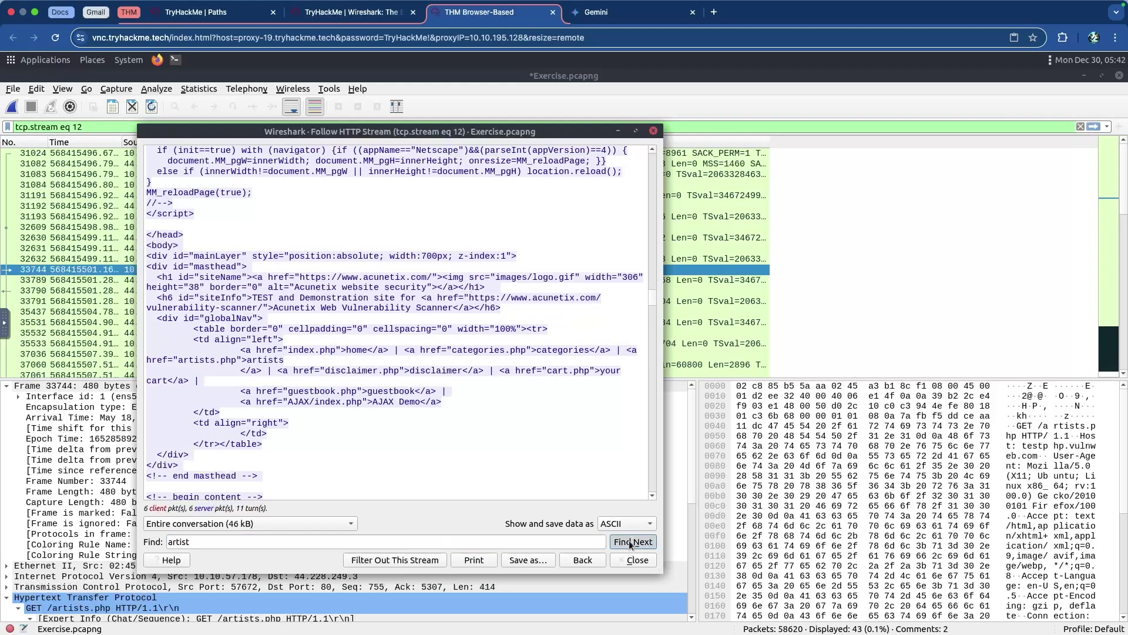
click(630, 542)
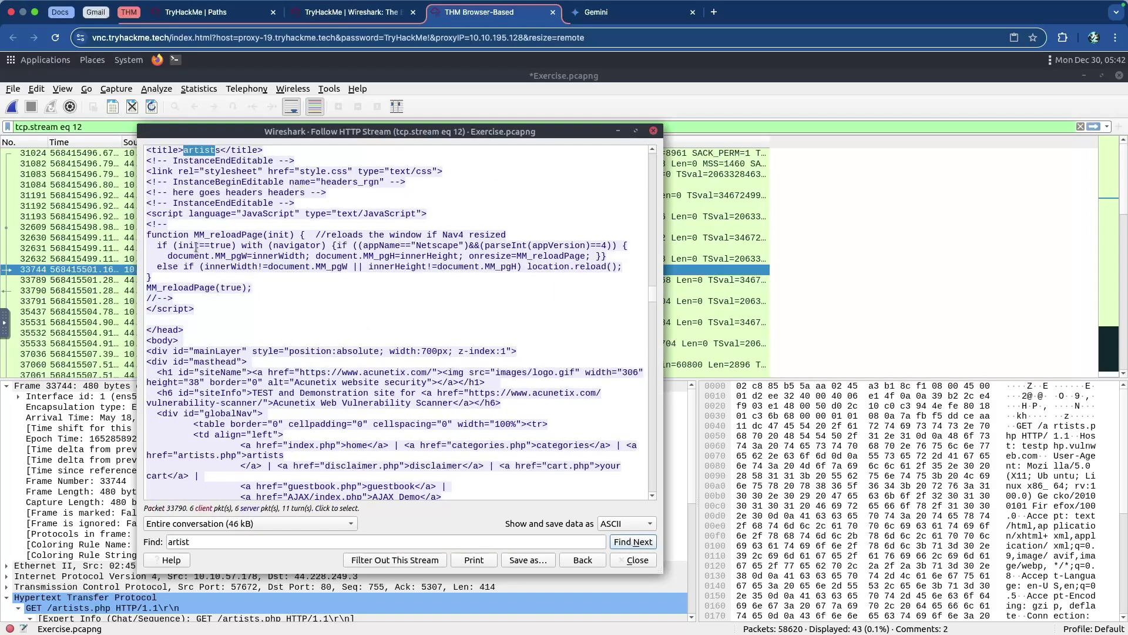
click(630, 542)
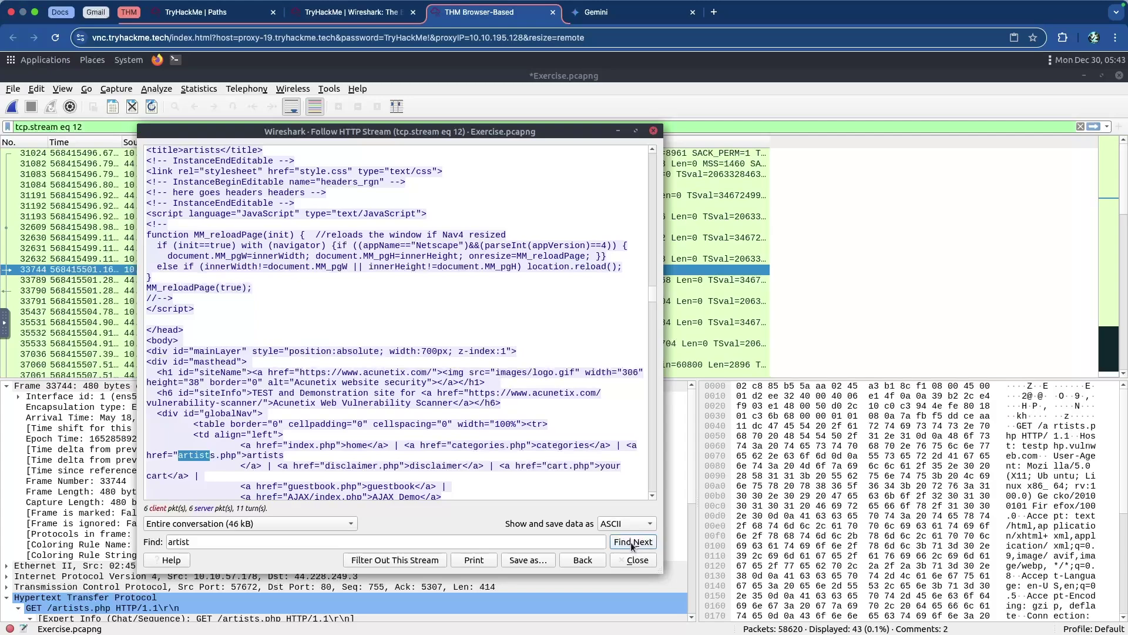
click(630, 542)
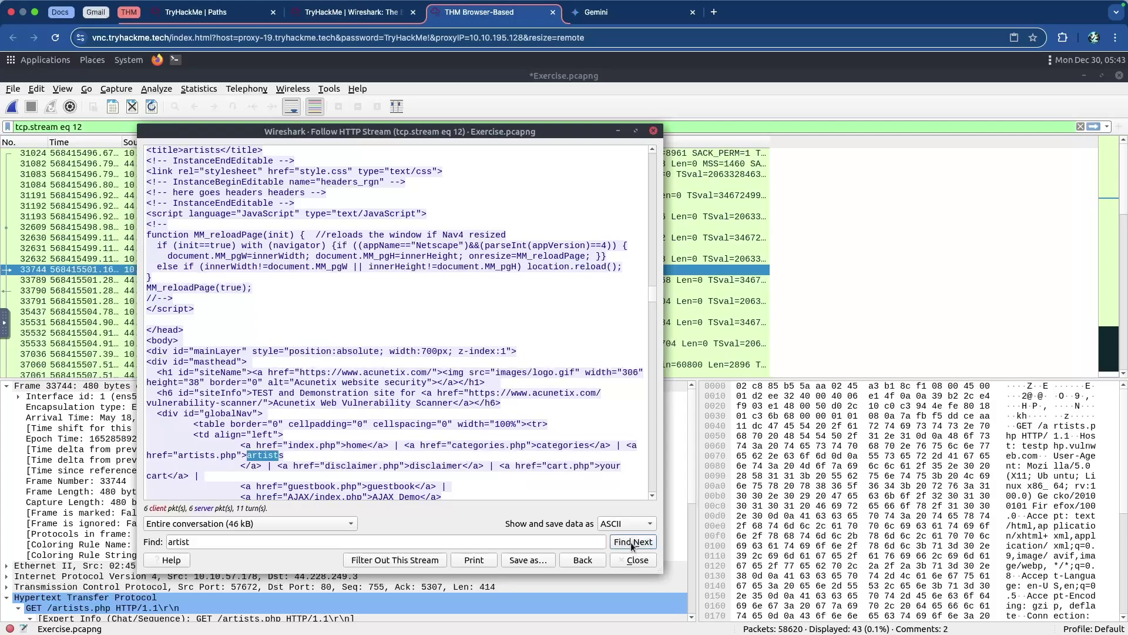
click(630, 541)
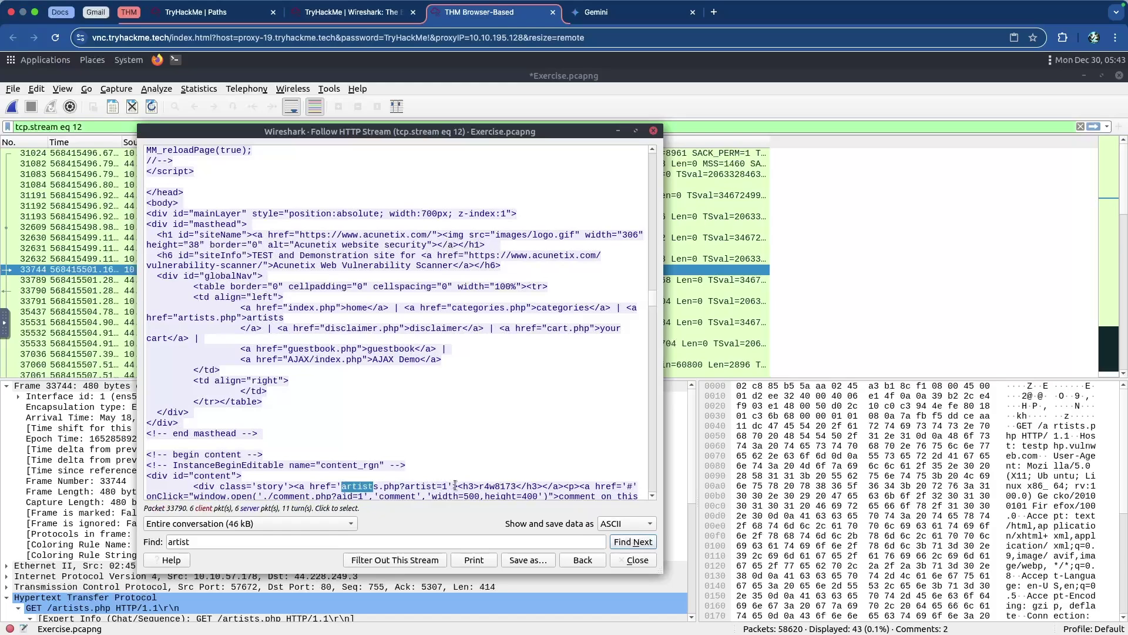
Advance through the "artist" matches in the HTTP stream, from the artist=1 entry through the end of the artist=3 entry.
drag(457, 486, 426, 486)
click(632, 542)
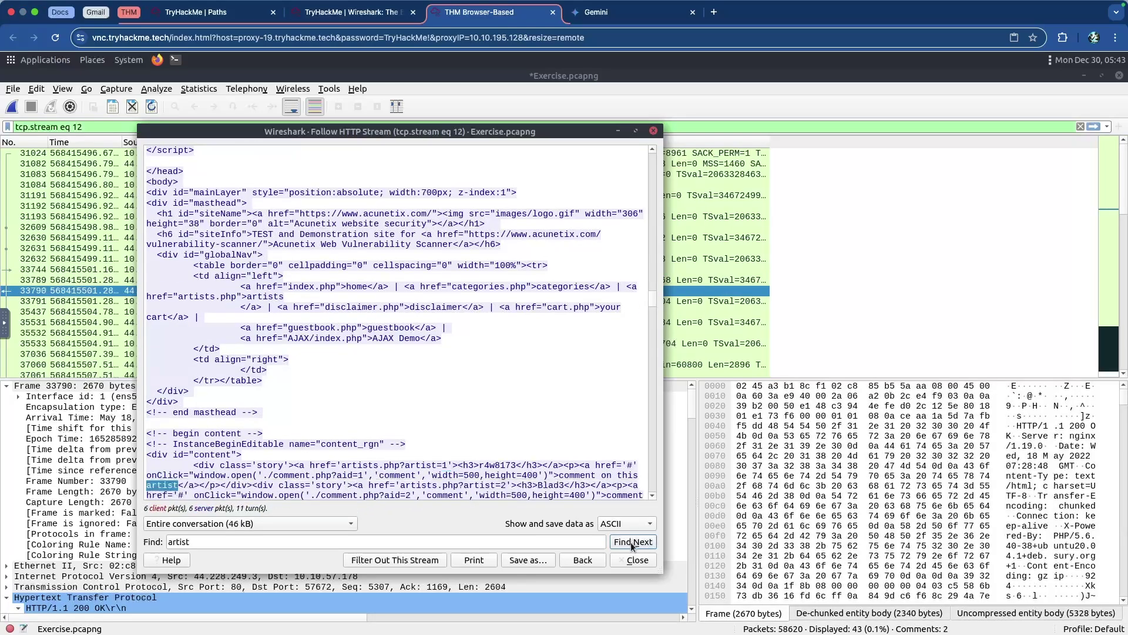
click(644, 542)
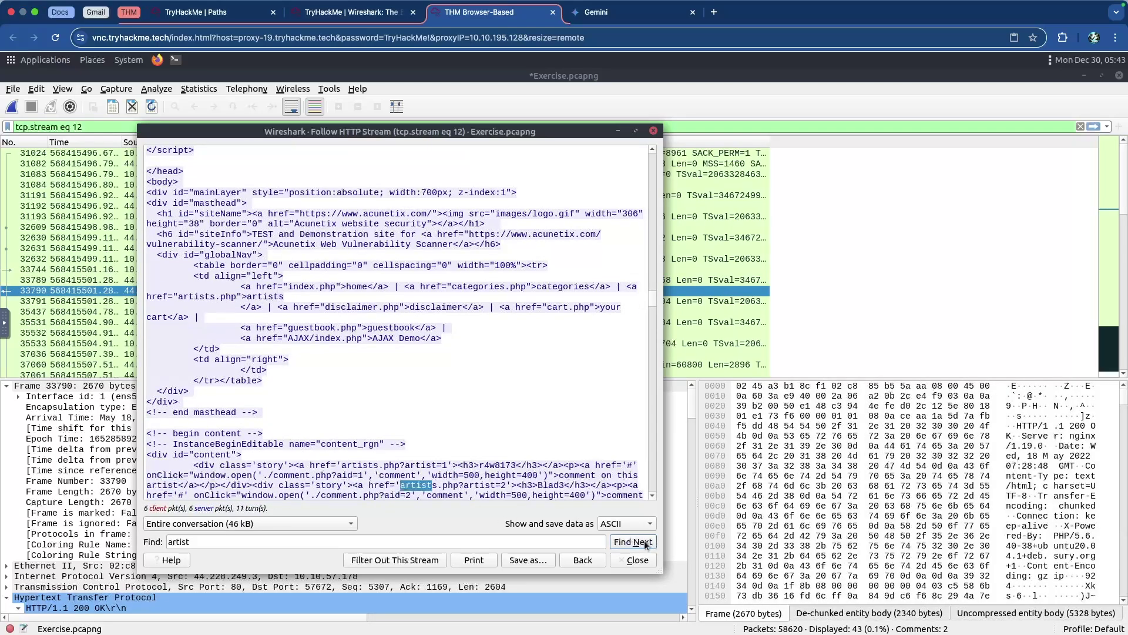
click(645, 542)
click(645, 542)
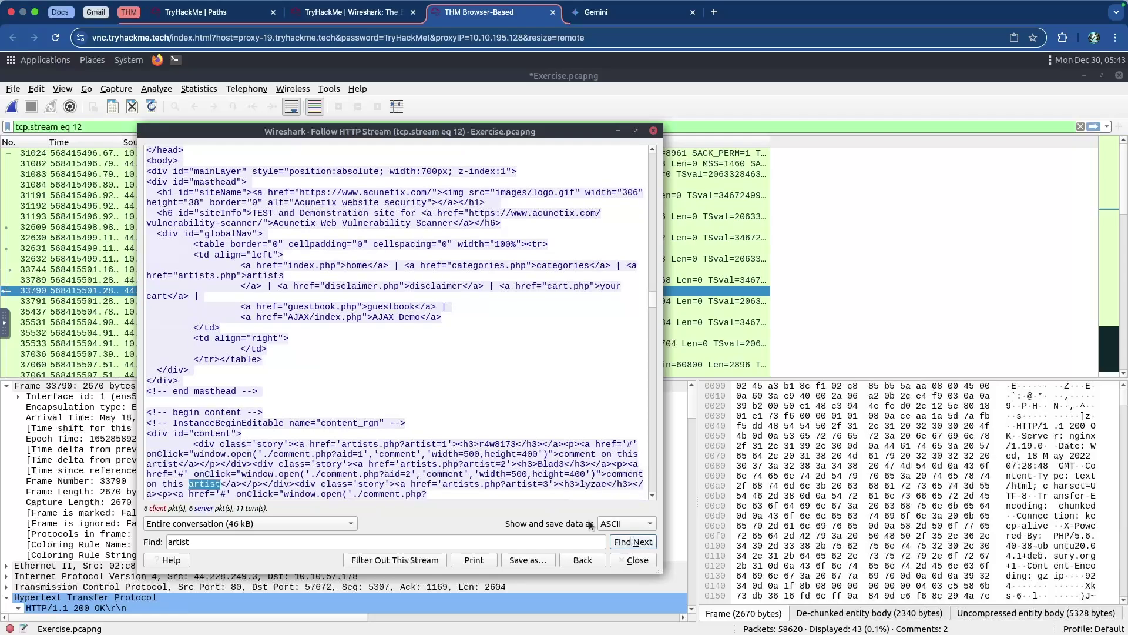
click(633, 547)
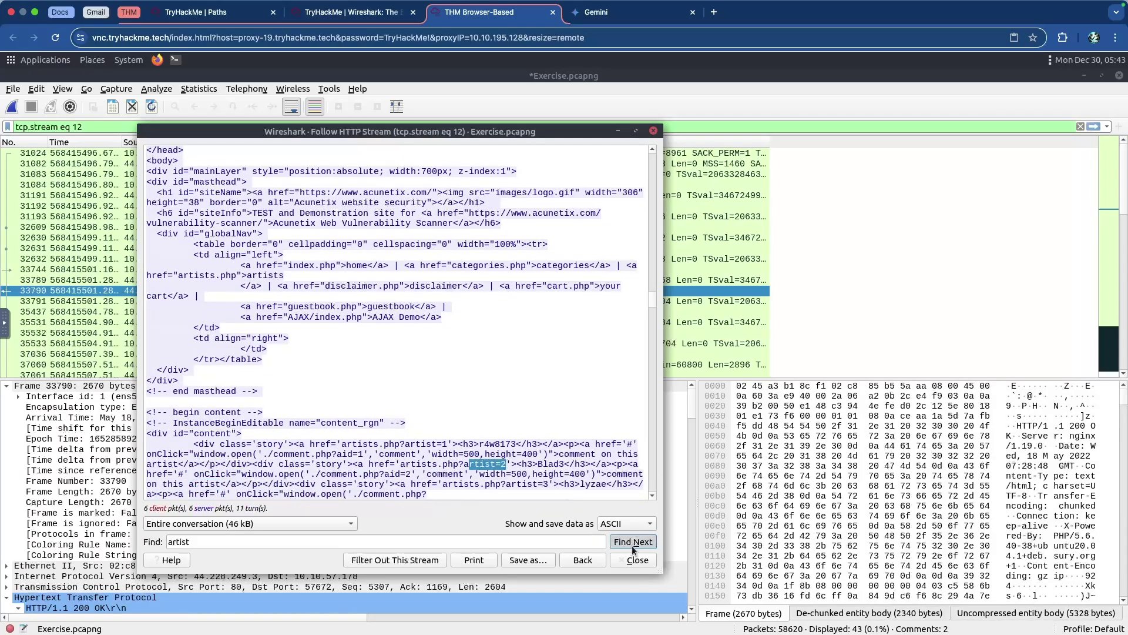
click(633, 548)
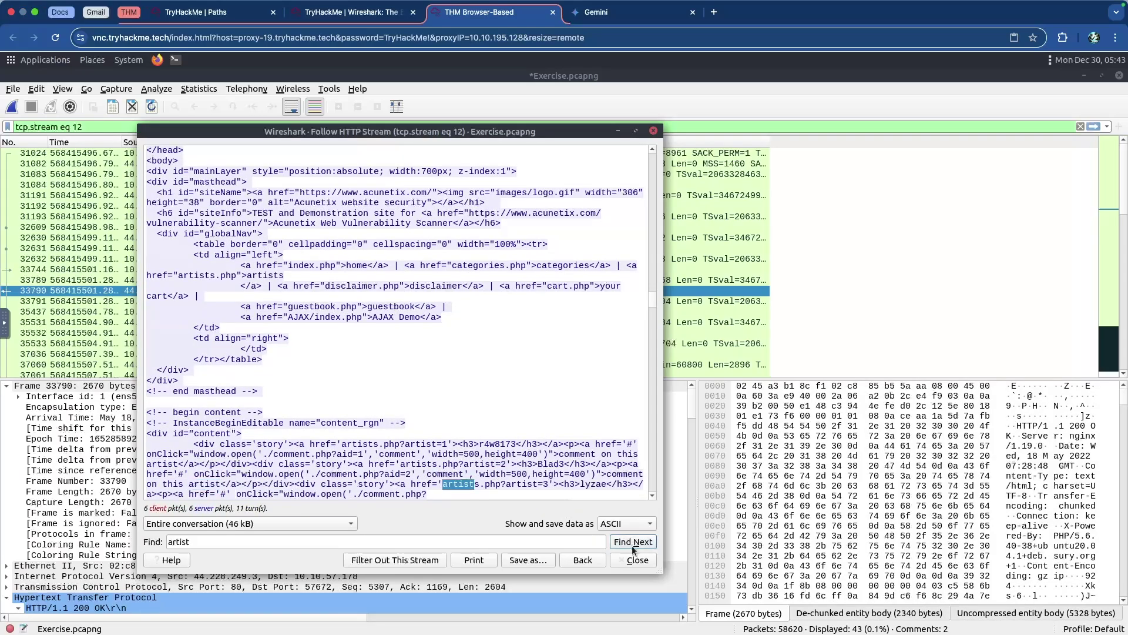
click(633, 546)
scroll(612, 470, down, 1)
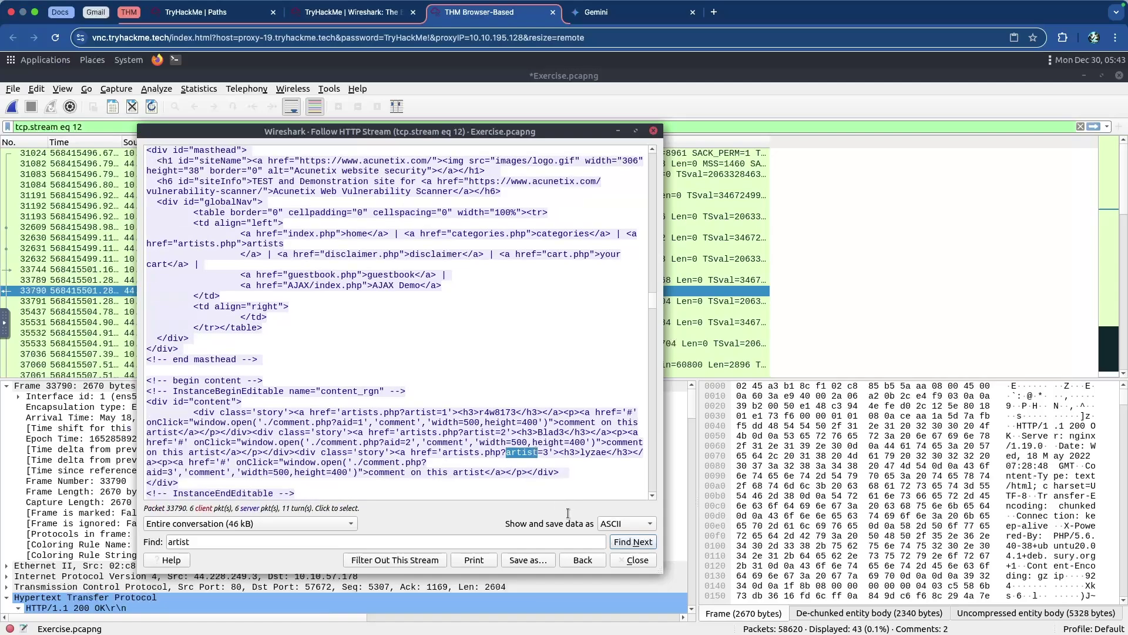
click(633, 542)
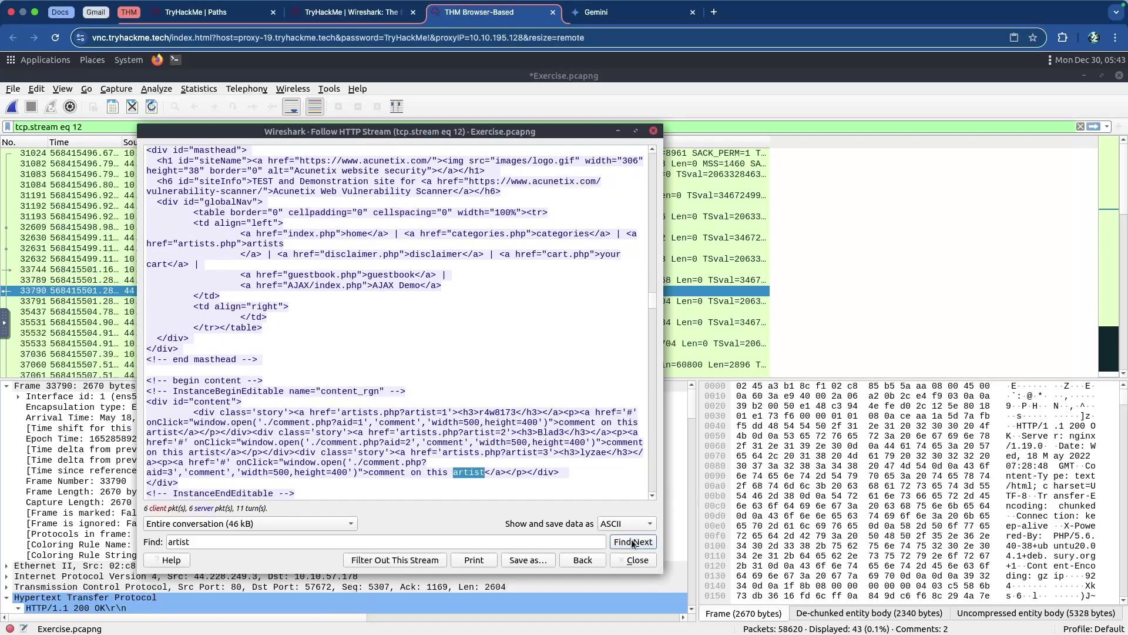
Continue through the remaining "artist" matches as far as the GET /categories.php response and close the HTTP stream window.
click(633, 542)
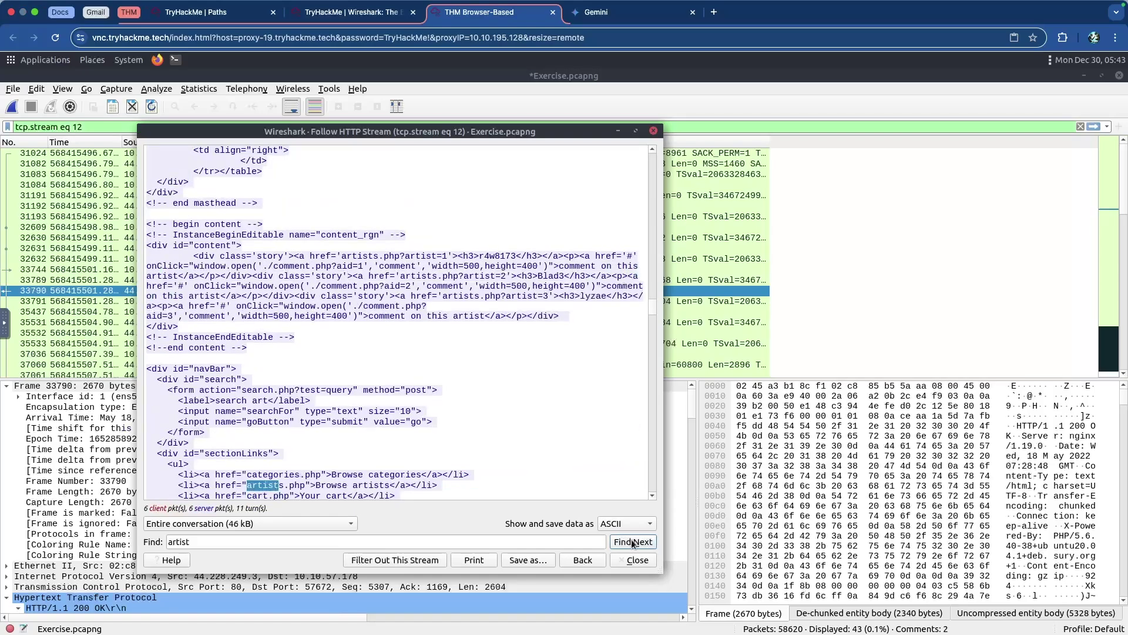
click(633, 542)
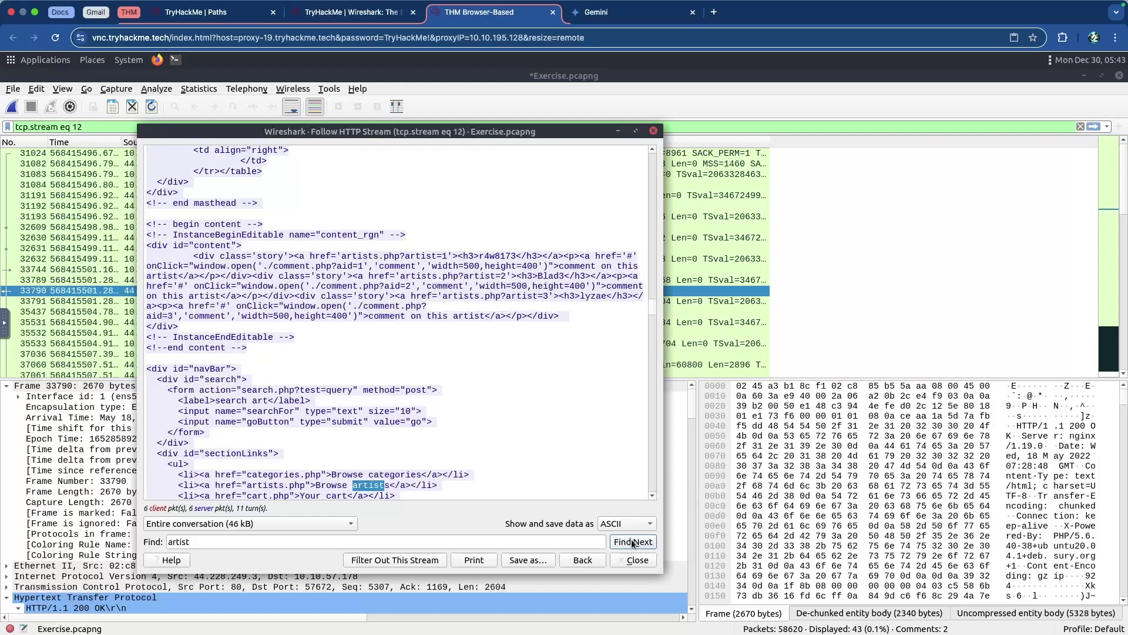
click(633, 542)
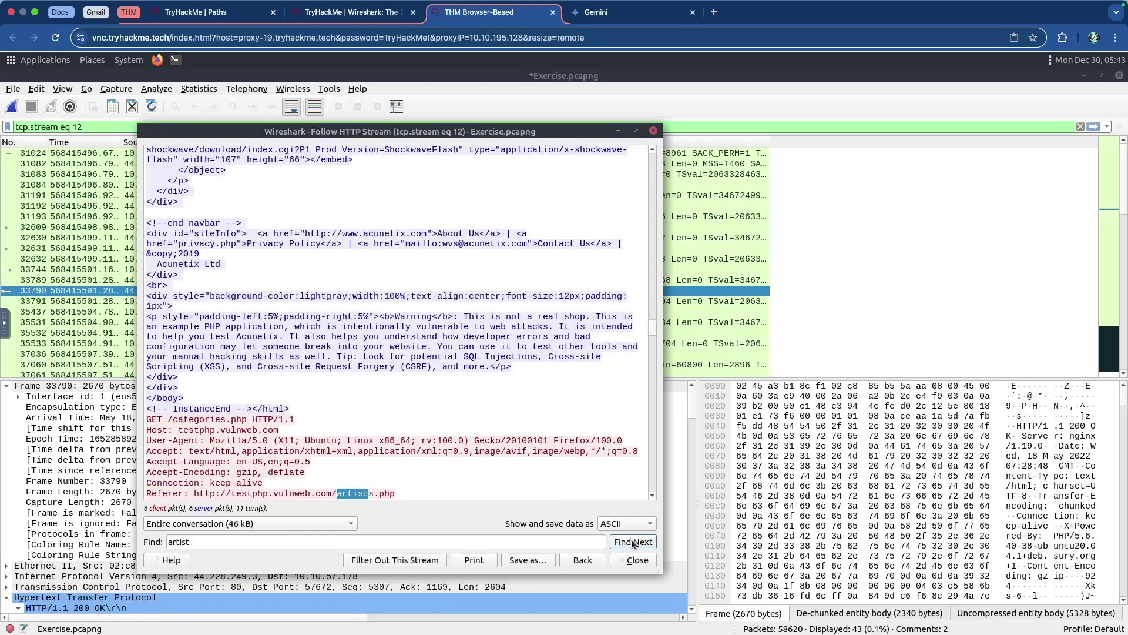
click(633, 542)
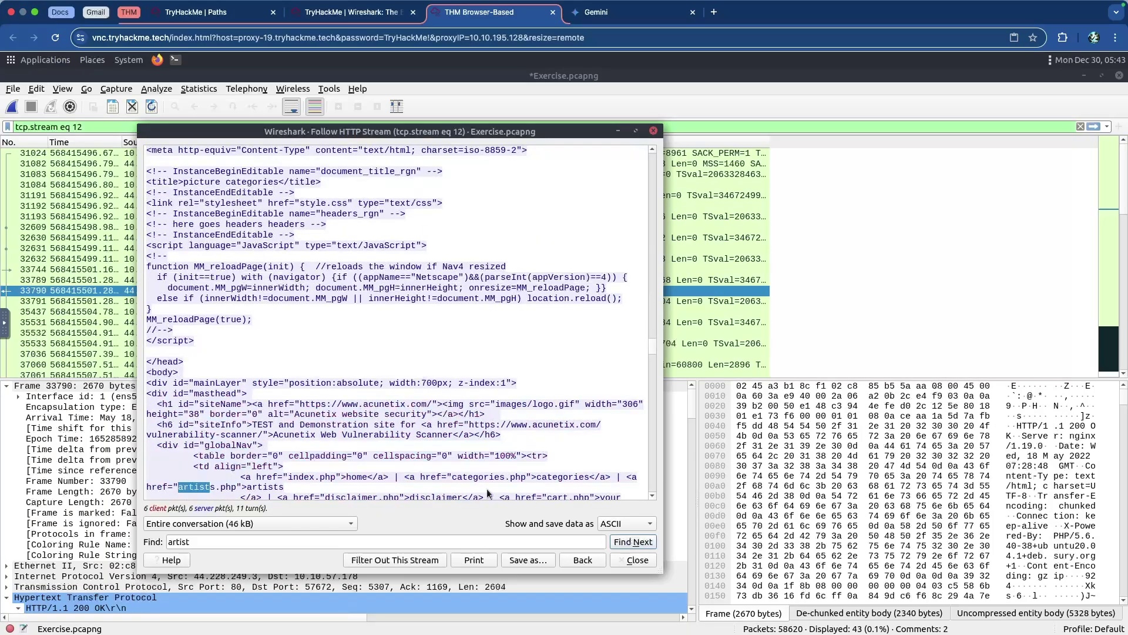
click(632, 560)
Switch to the TryHackMe room and review the questions about the total number of artists and the second artist's name.
click(318, 15)
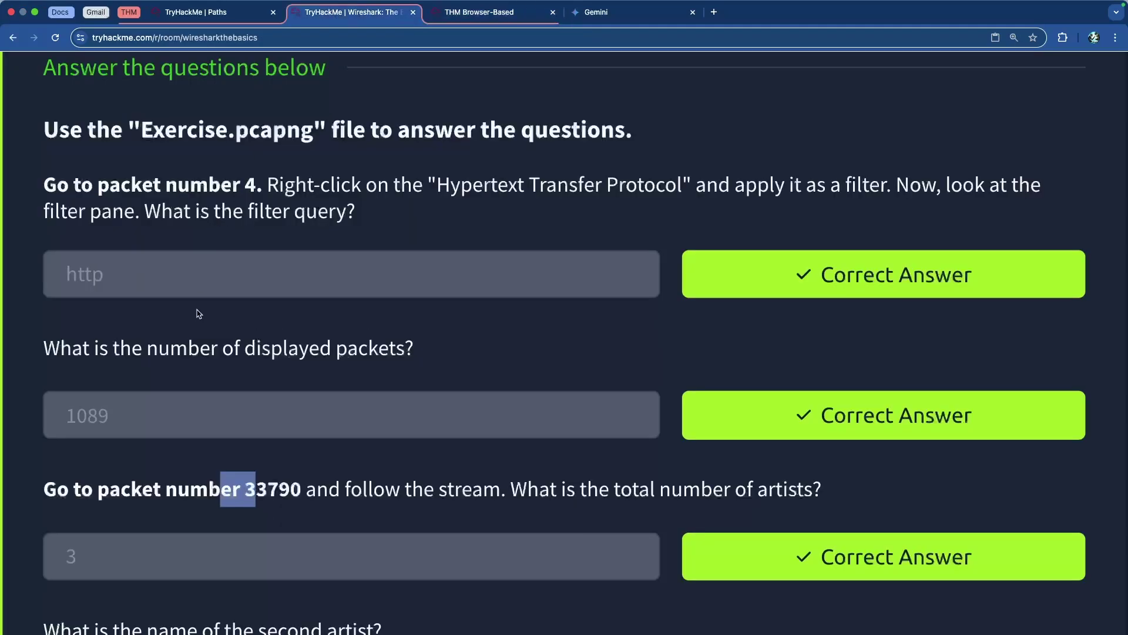
scroll(200, 320, down, 3)
click(234, 305)
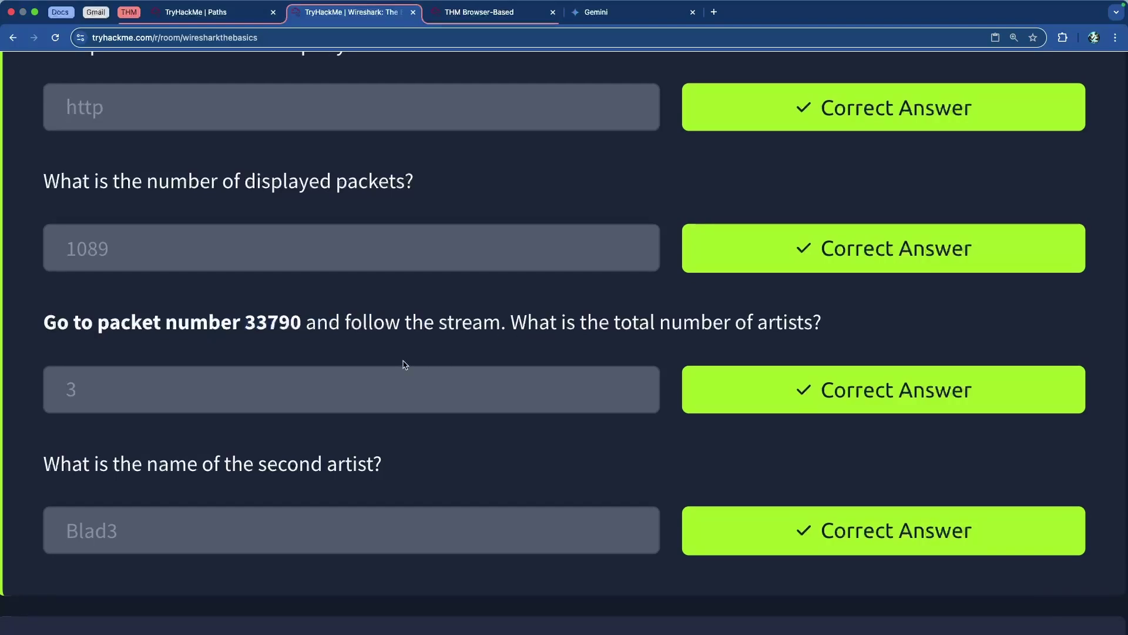
scroll(405, 365, up, 1)
drag(170, 494, 383, 499)
click(379, 461)
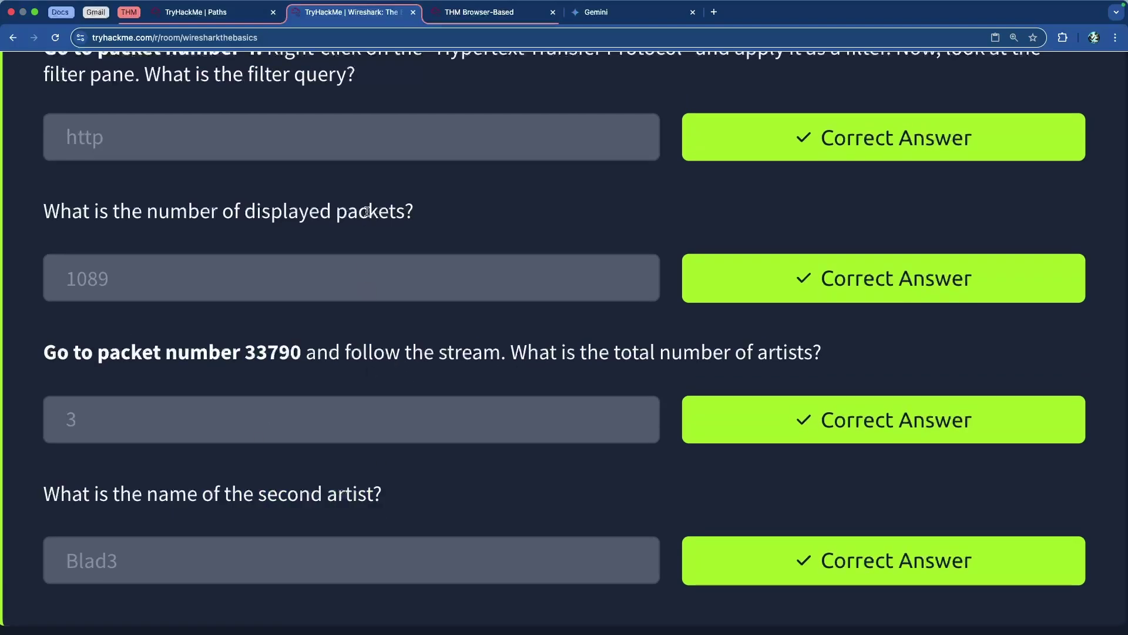
Return to the Wireshark machine, follow packet 33790's HTTP stream again and search it for "artist=2".
click(460, 14)
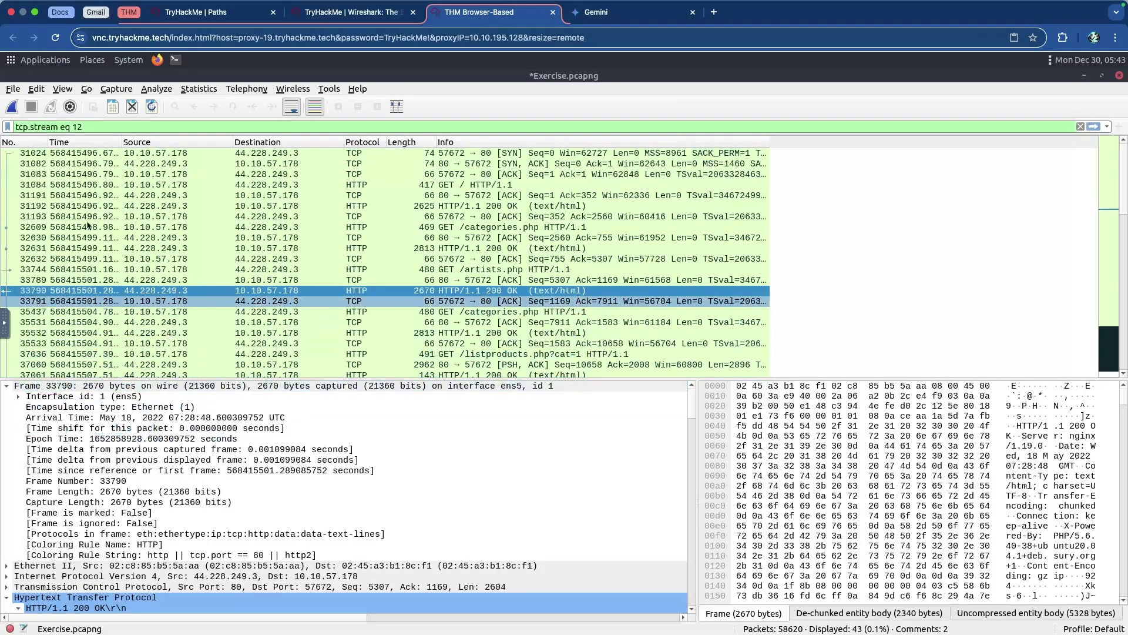
right_click(72, 291)
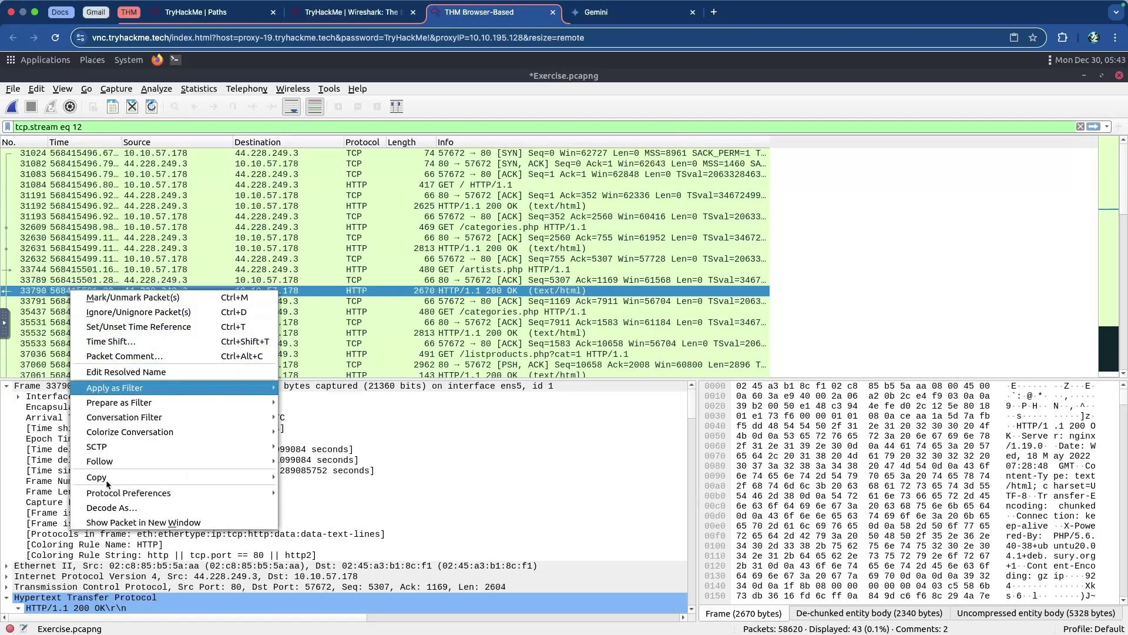
mouse_move(117, 461)
click(363, 504)
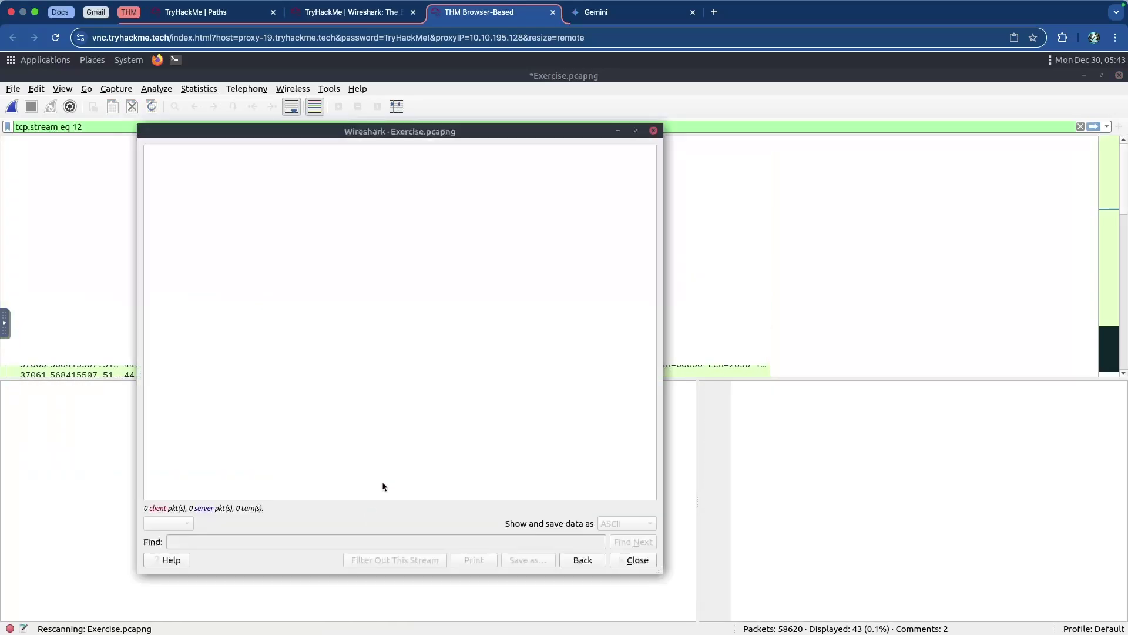
click(302, 542)
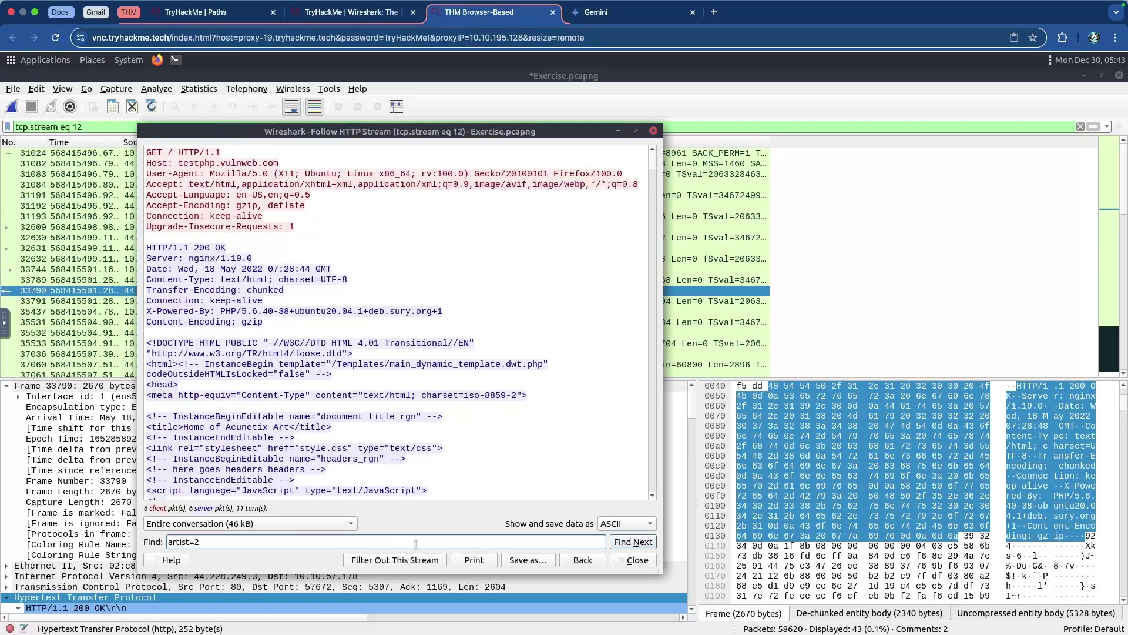
text(artist=2)
click(615, 542)
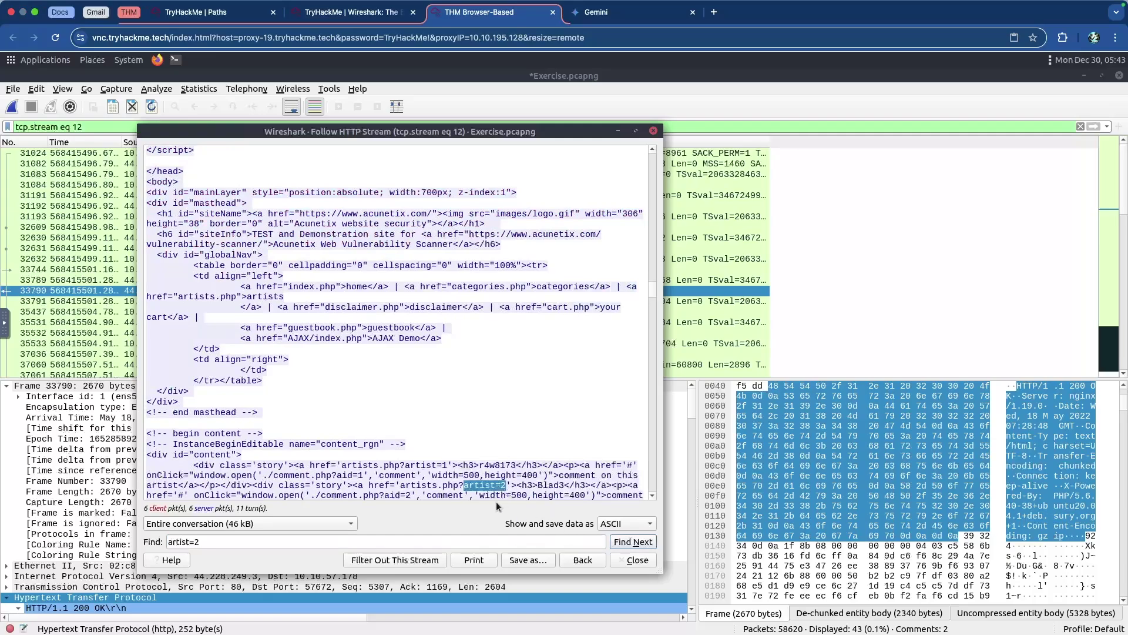
Highlight the artist name in the artist=2 entry's heading and compare it with the second-artist answer in the TryHackMe room.
drag(459, 486, 511, 486)
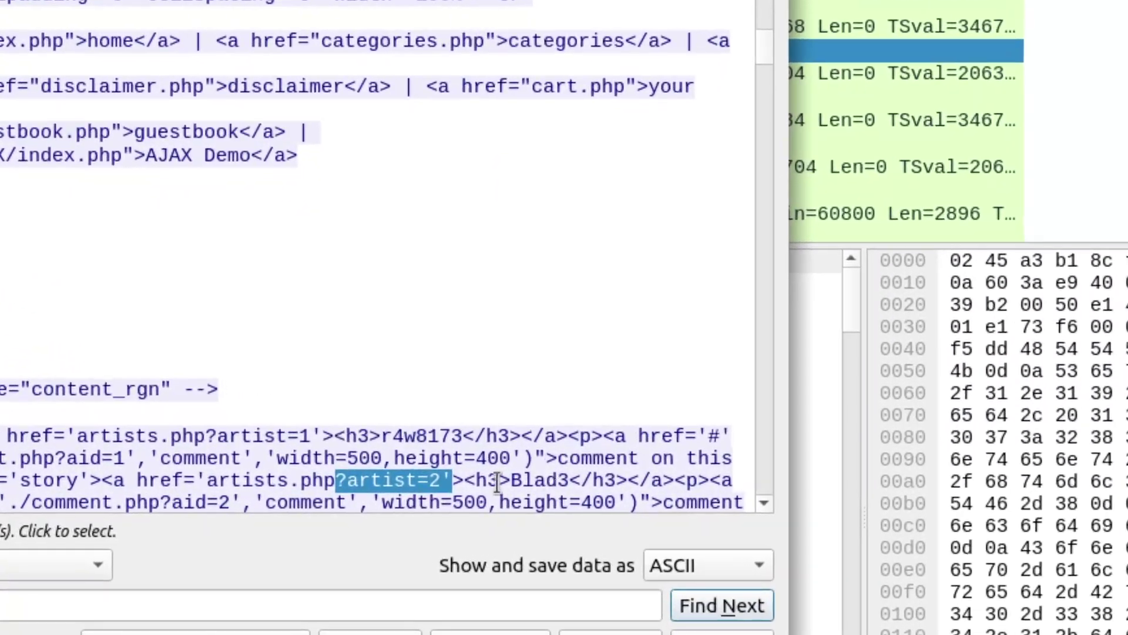
click(546, 484)
drag(571, 482, 511, 482)
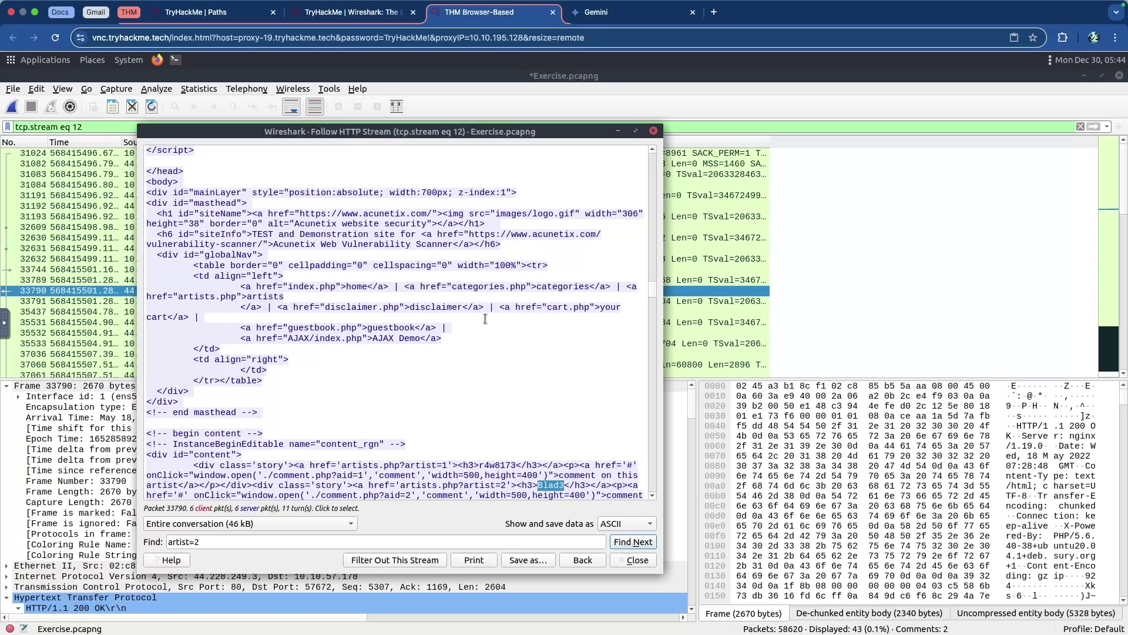
click(351, 12)
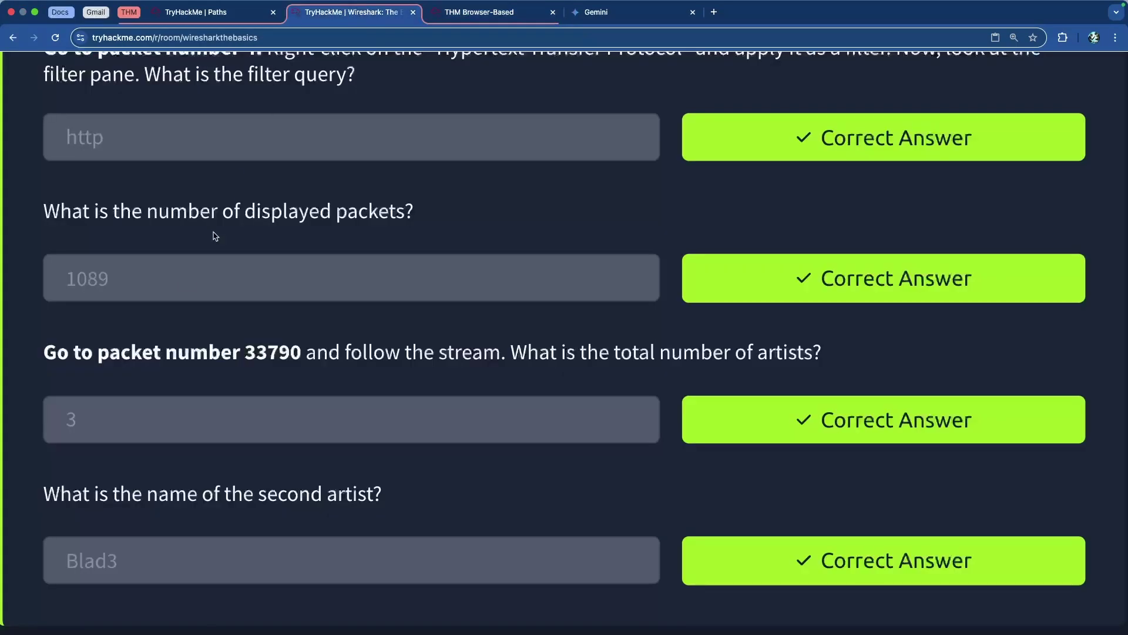
scroll(155, 483, down, 2)
double_click(75, 488)
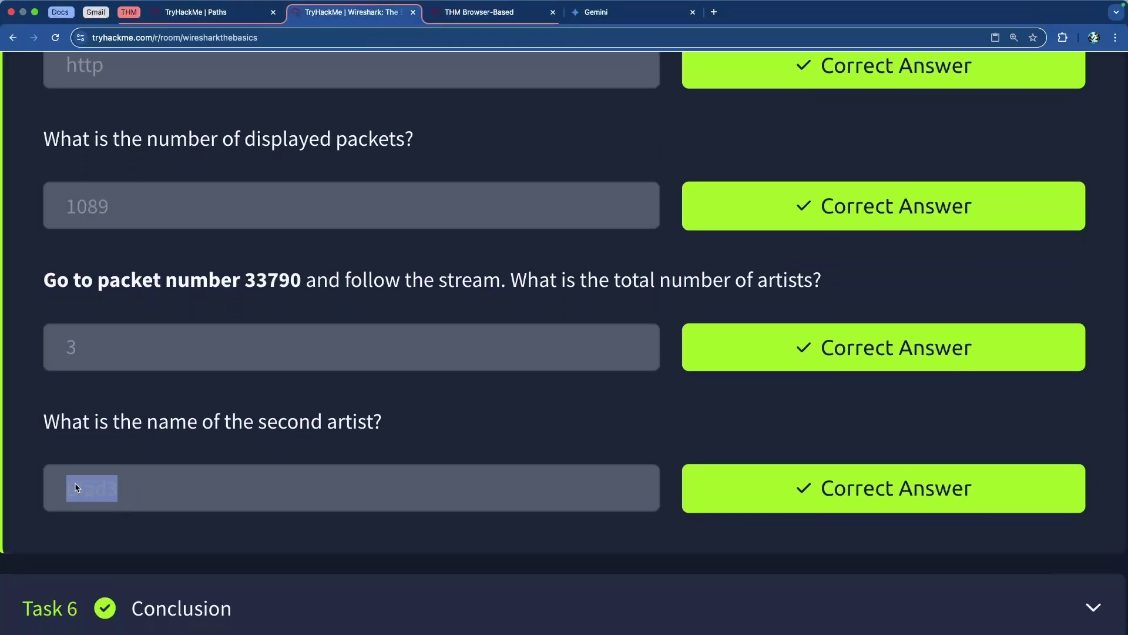
Expand Task 6 Conclusion in the room and read its closing text.
scroll(169, 493, down, 2)
scroll(168, 492, up, 15)
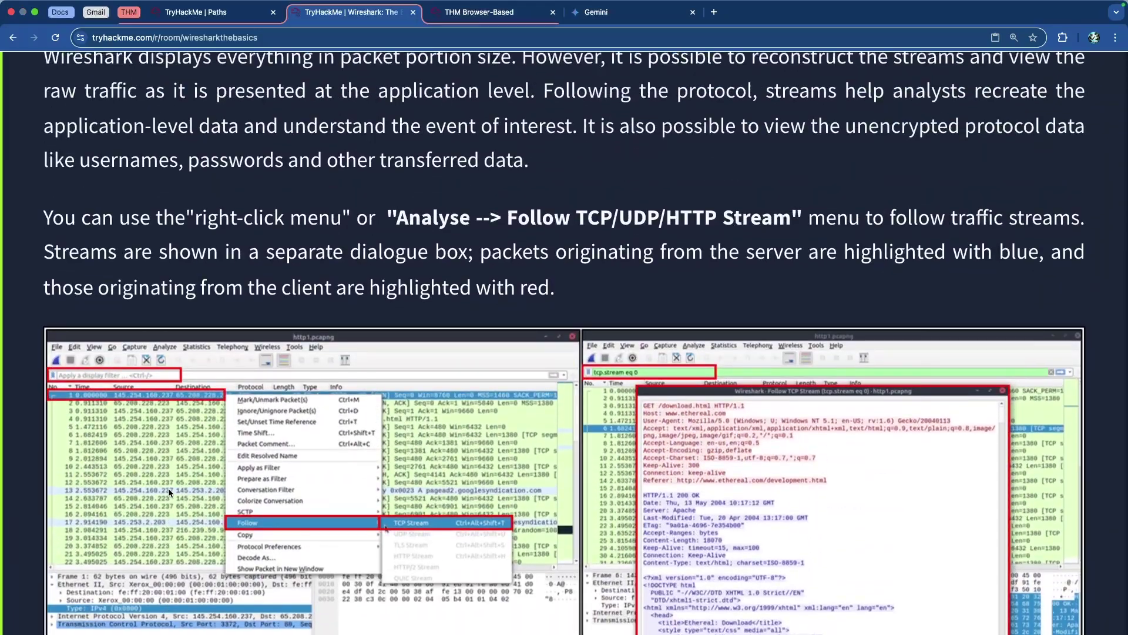
scroll(169, 492, down, 15)
click(216, 486)
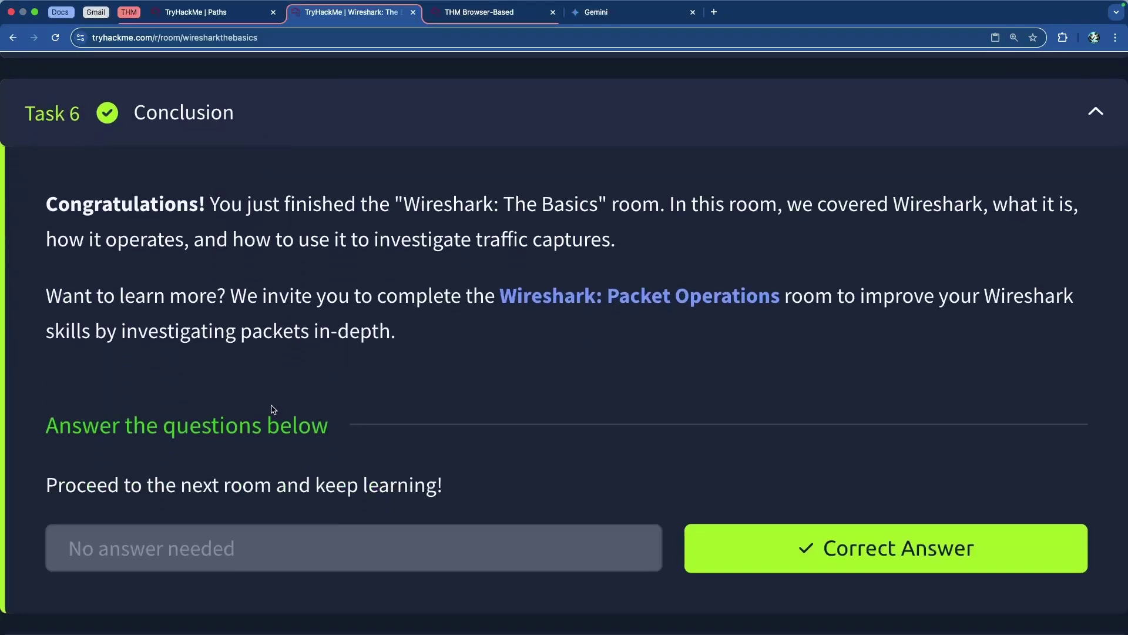
scroll(275, 404, up, 8)
scroll(275, 404, down, 3)
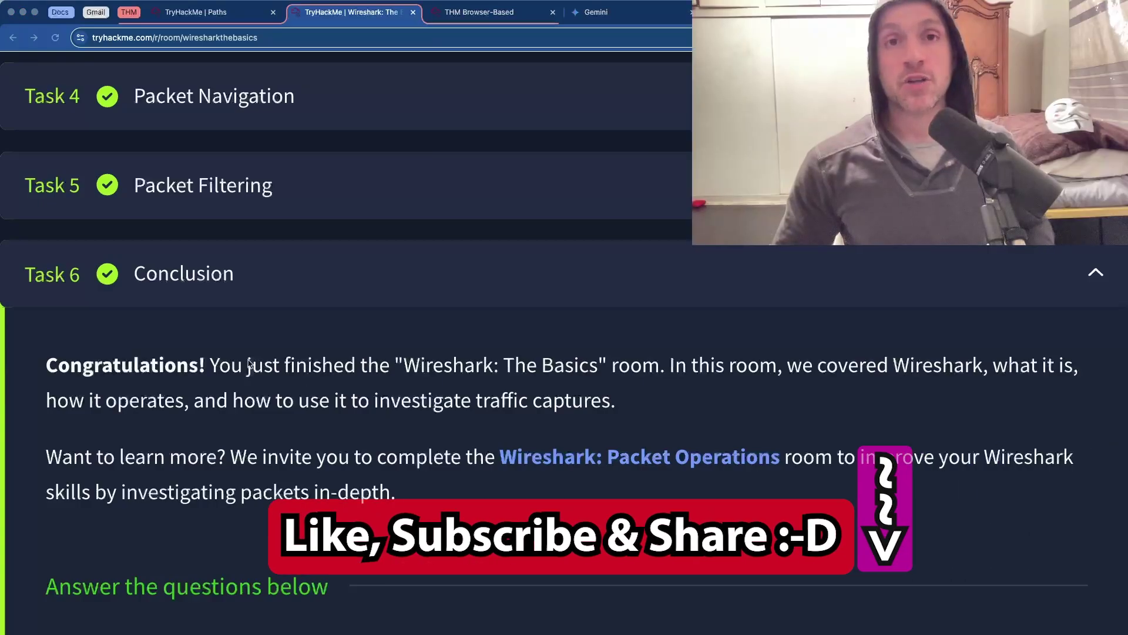
Terminate the Wireshark-TheBasics_PROD_v0.6 target machine from the room's machine information.
scroll(259, 370, up, 15)
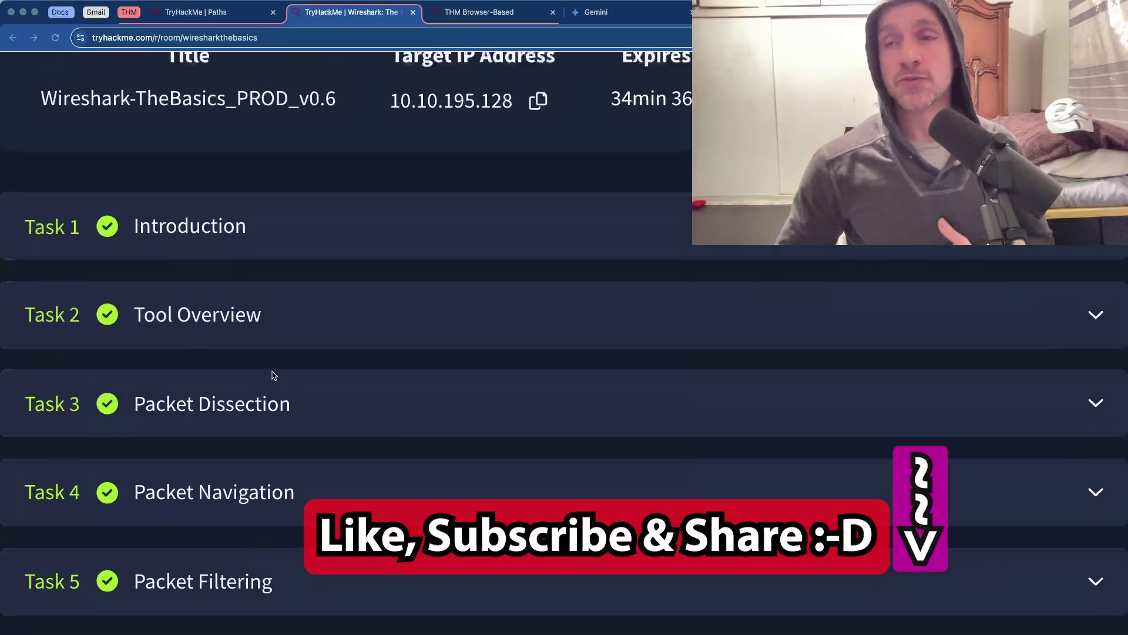
scroll(372, 380, down, 4)
scroll(372, 381, down, 1)
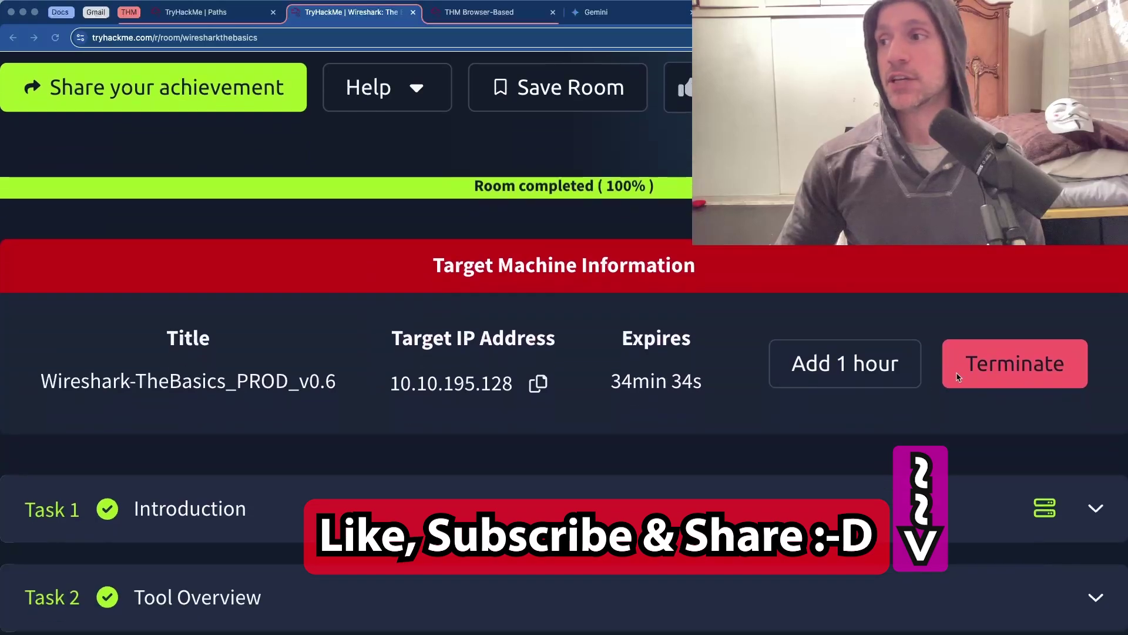
click(985, 365)
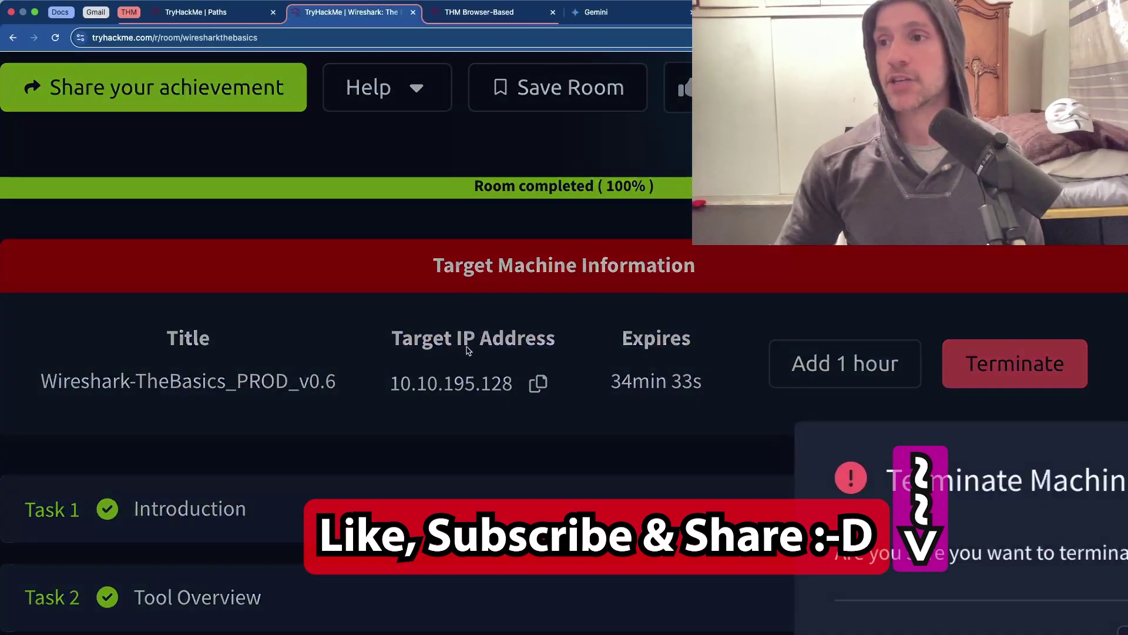
click(417, 357)
scroll(416, 357, down, 5)
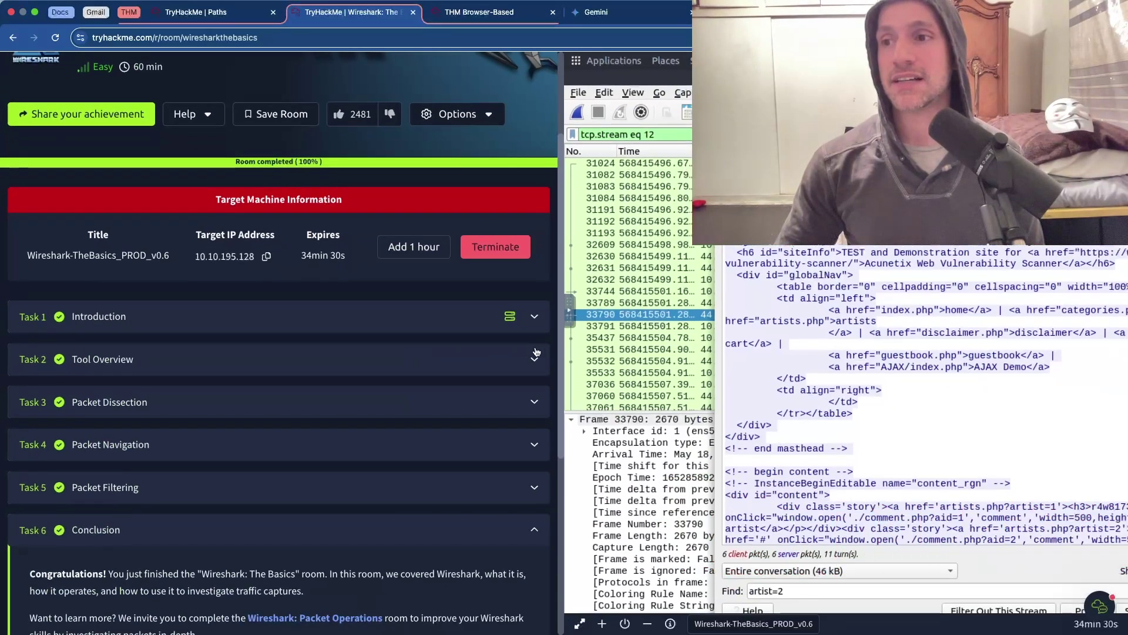
click(507, 257)
click(661, 385)
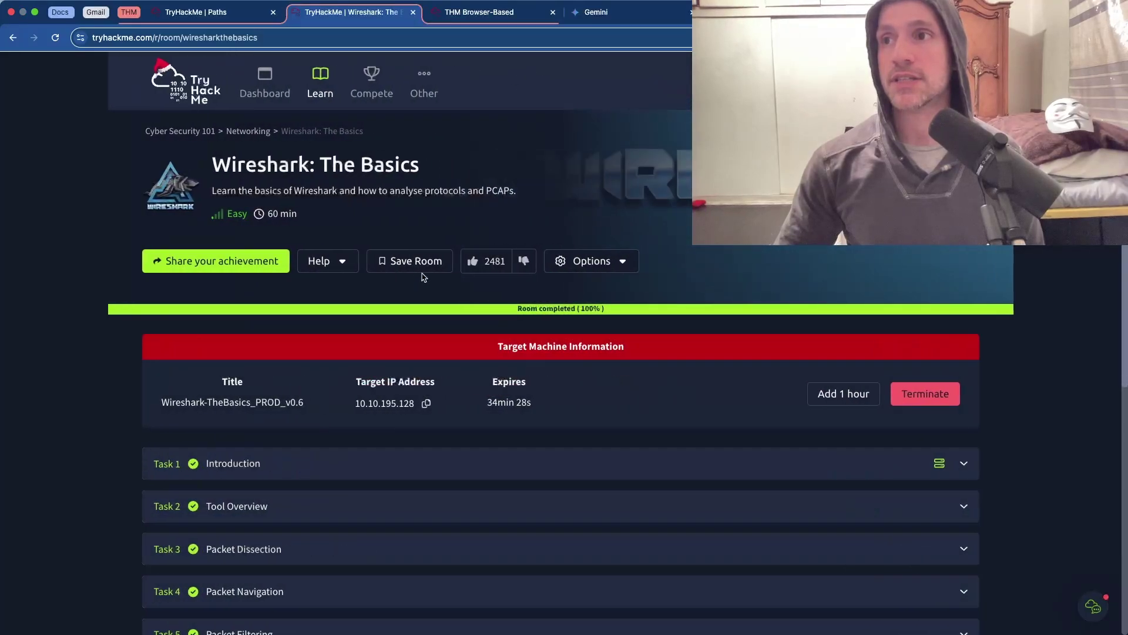
Switch to the YouTube channel page and search the channel's videos for "wireshark".
key(ctrl+Left)
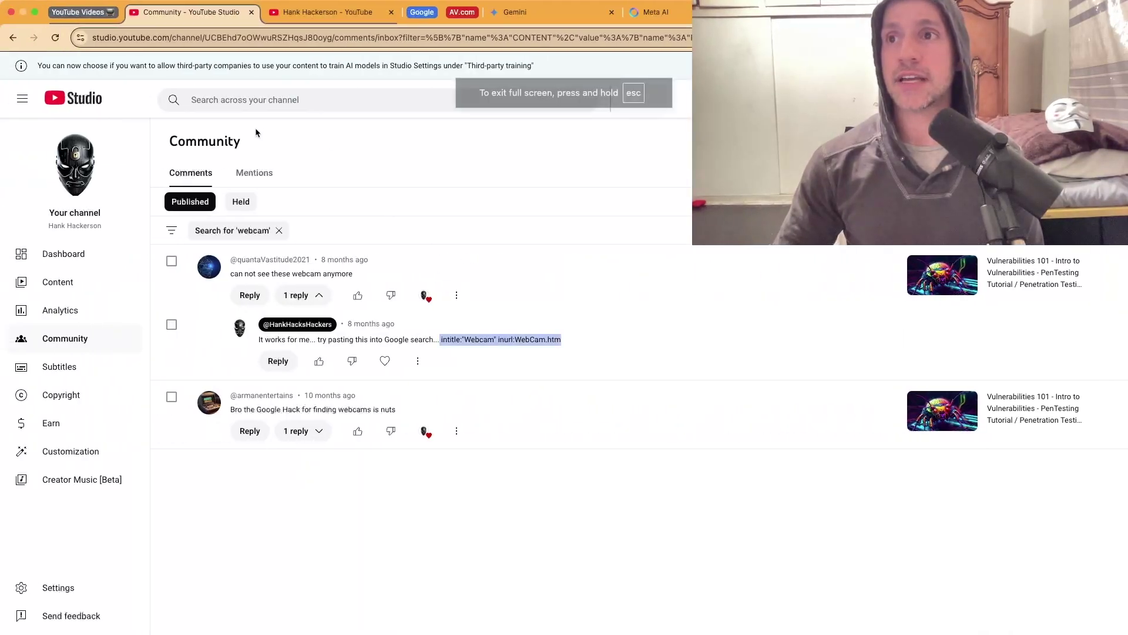
click(321, 12)
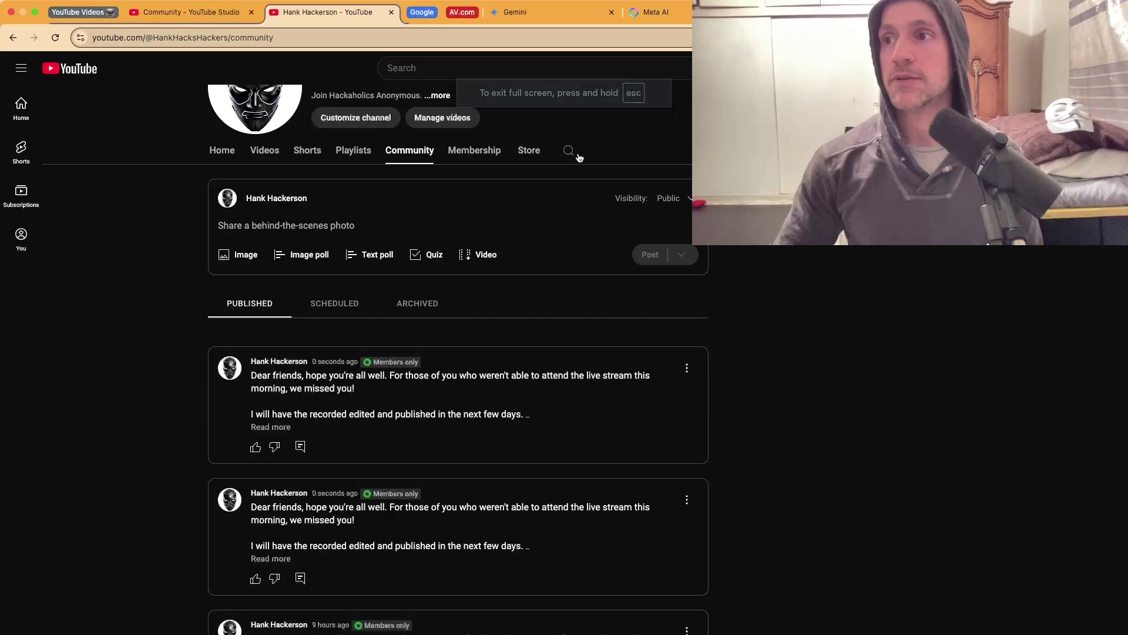
scroll(569, 161, up, 5)
click(562, 345)
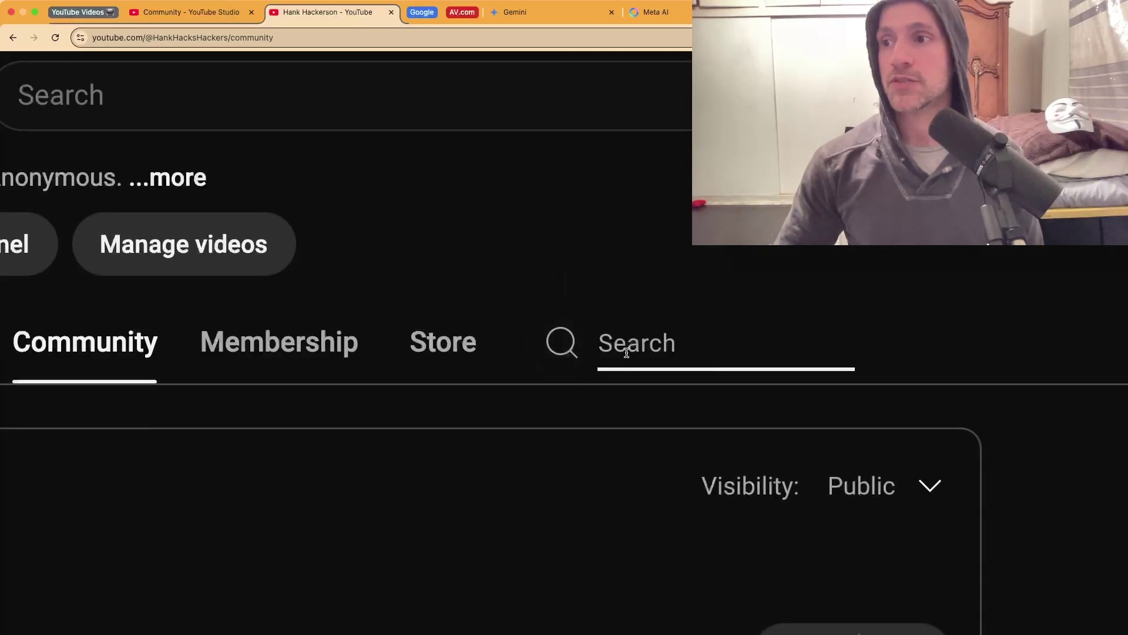
text(wireshark)
key(Return)
scroll(523, 312, down, 2)
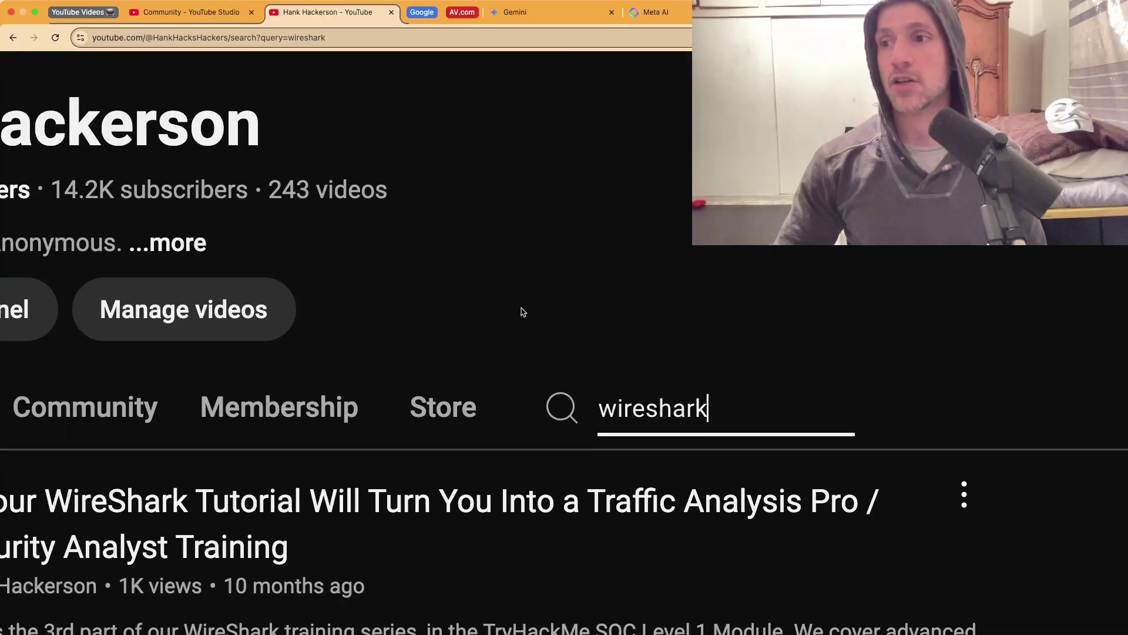
Look through the channel's "wireshark" search results for further Wireshark, TShark and network traffic analysis tutorials and playlists.
key(super+minus)
key(super+minus)
key(super+minus)
key(super+minus)
key(super+minus)
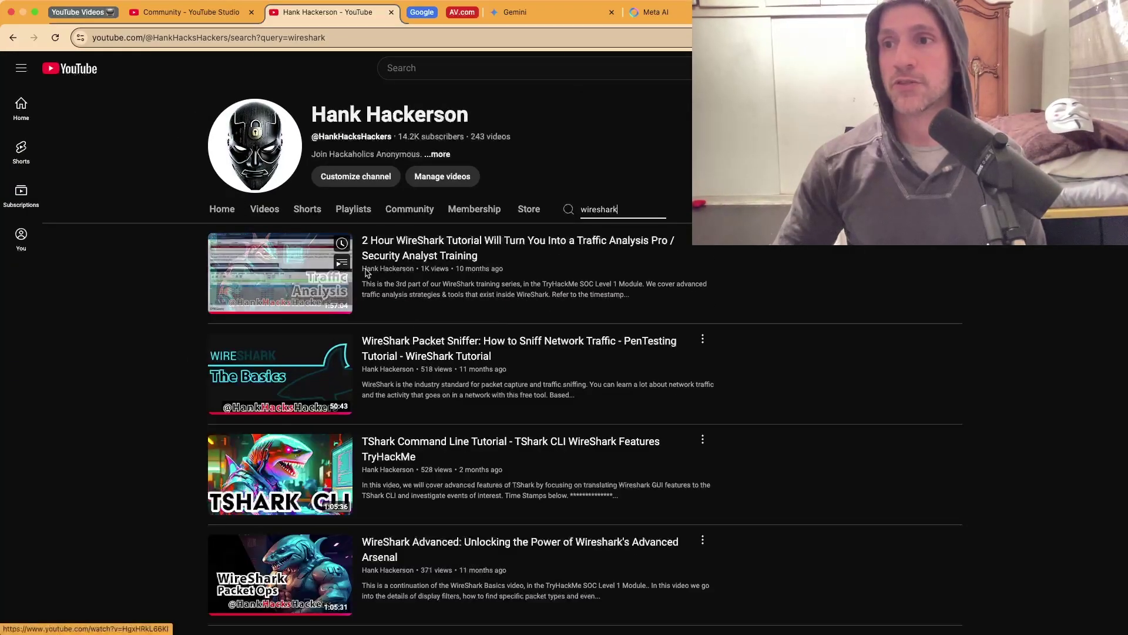
scroll(395, 275, down, 2)
scroll(395, 274, down, 8)
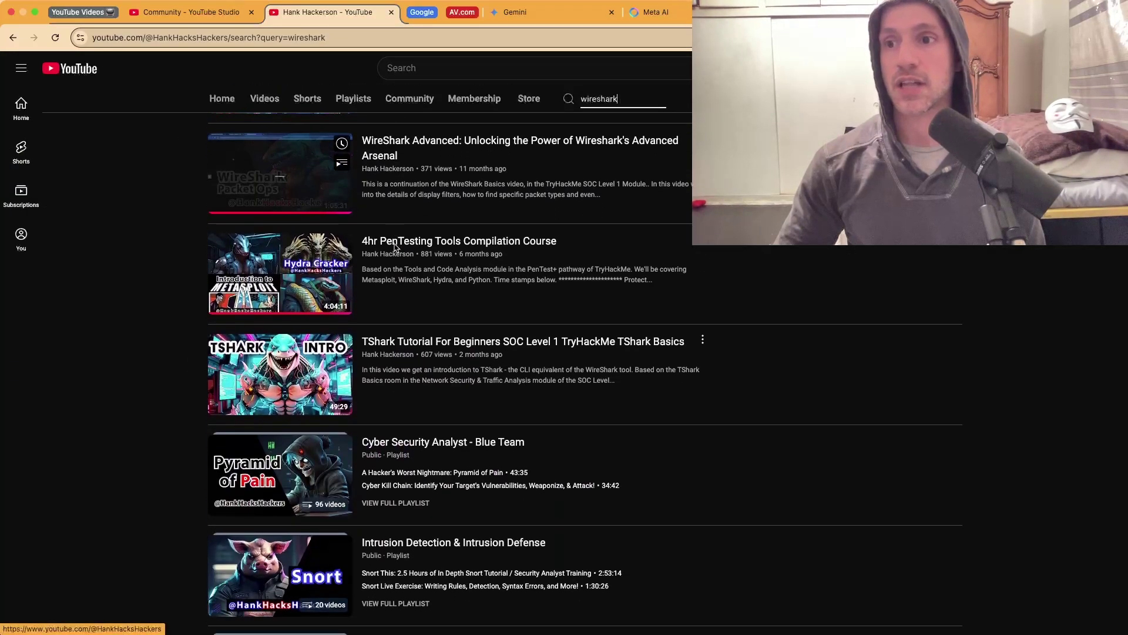
scroll(395, 247, down, 10)
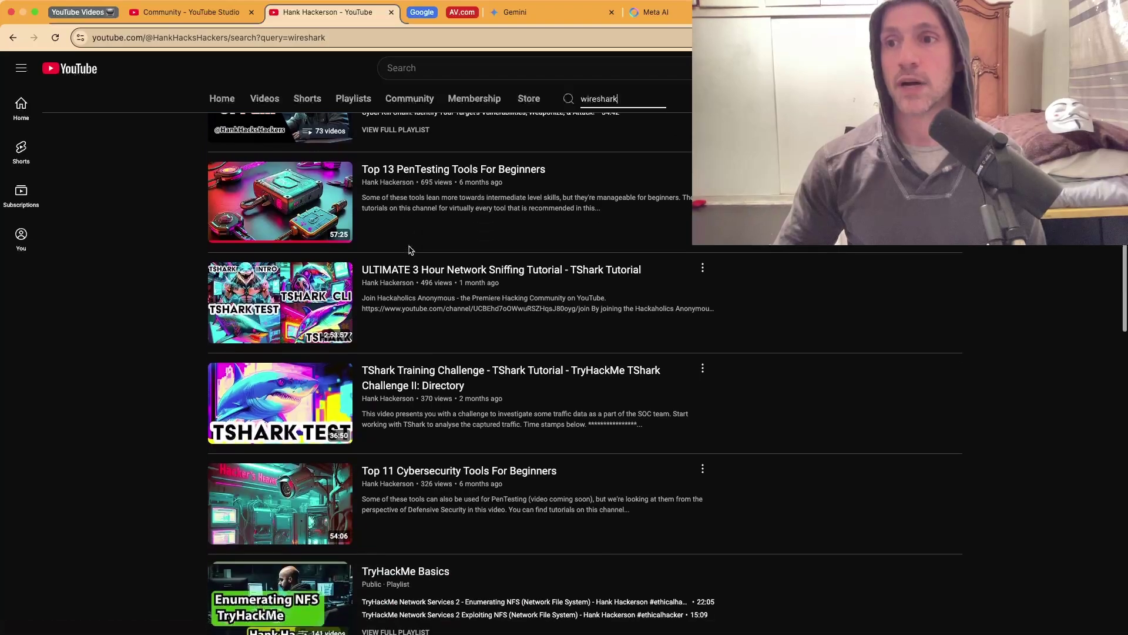
scroll(410, 251, down, 3)
scroll(282, 198, up, 4)
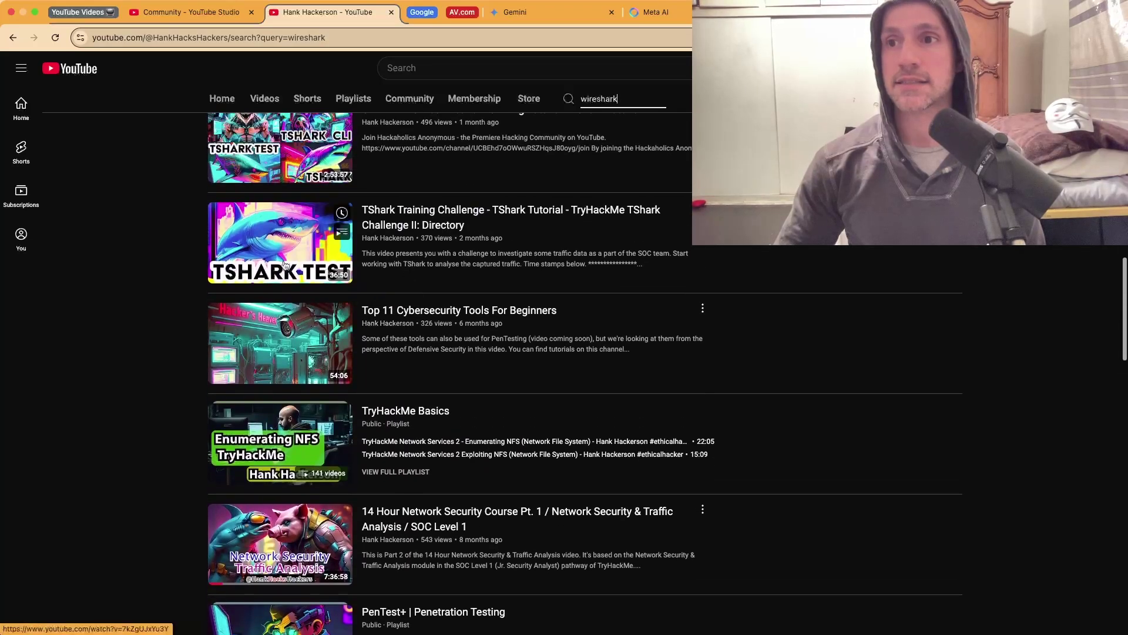
scroll(282, 197, up, 3)
scroll(337, 218, down, 10)
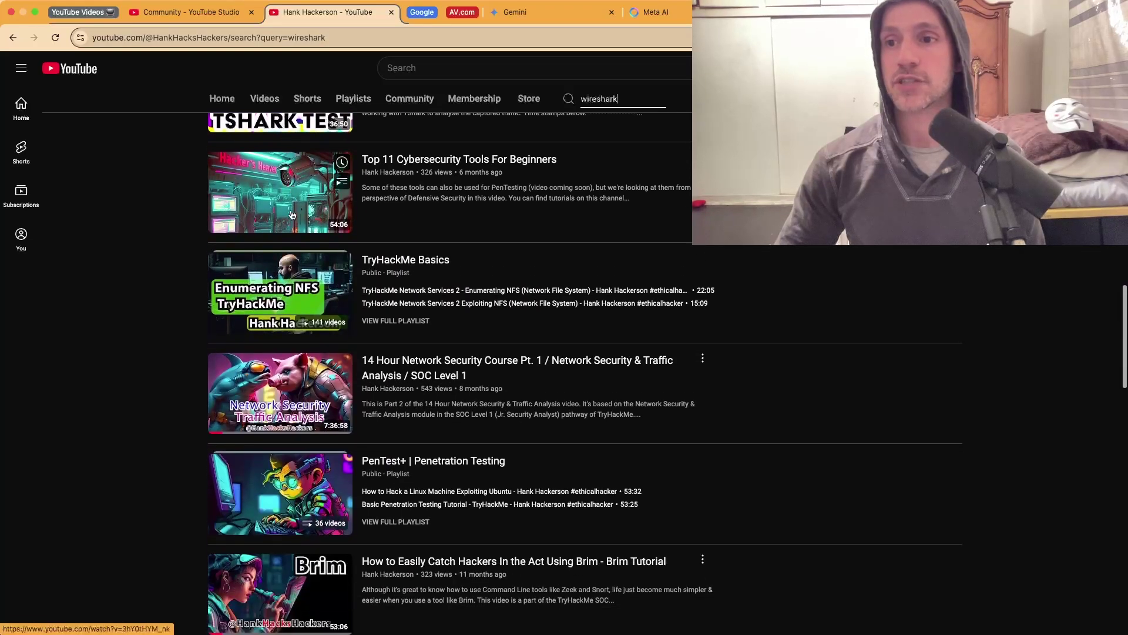
scroll(337, 219, down, 3)
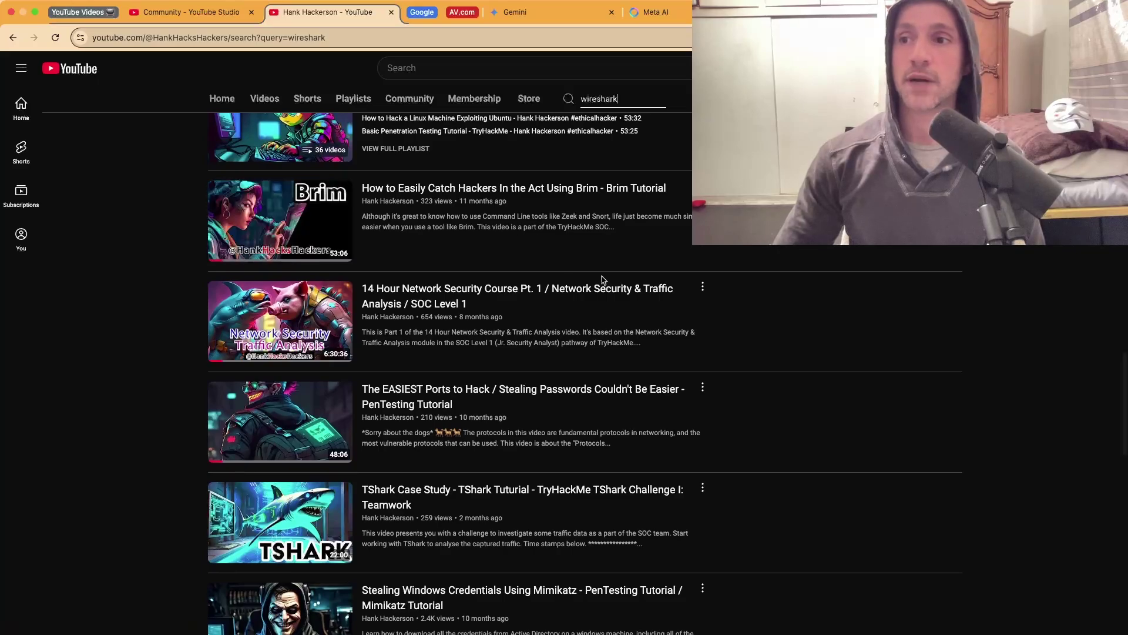
scroll(601, 282, down, 3)
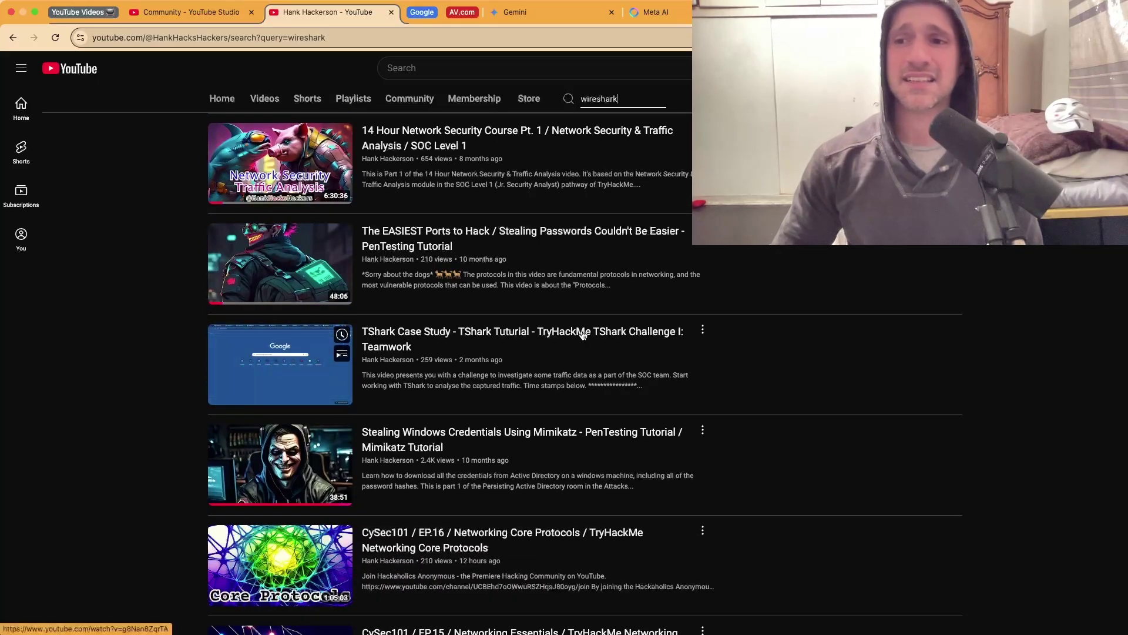
scroll(594, 336, down, 8)
scroll(591, 336, up, 15)
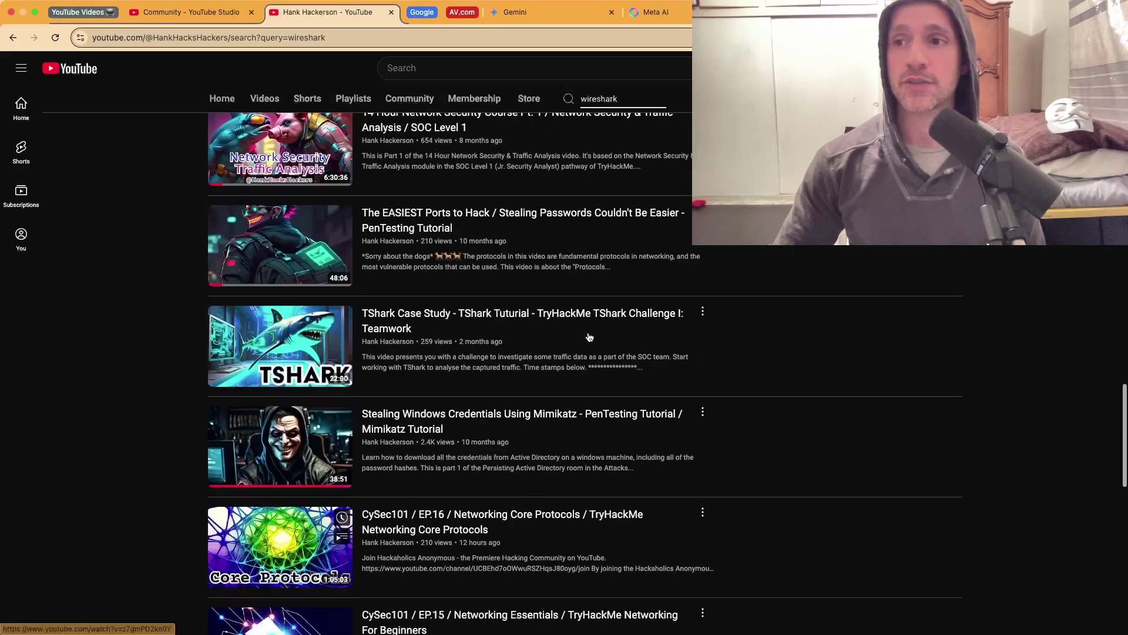
scroll(590, 337, up, 15)
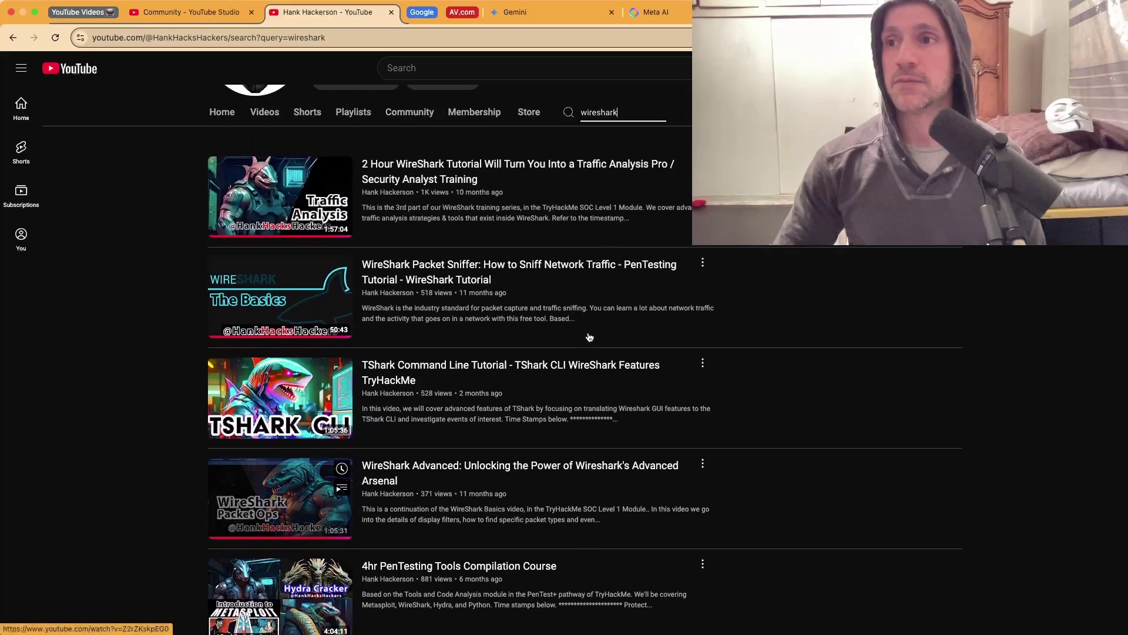
scroll(589, 336, down, 20)
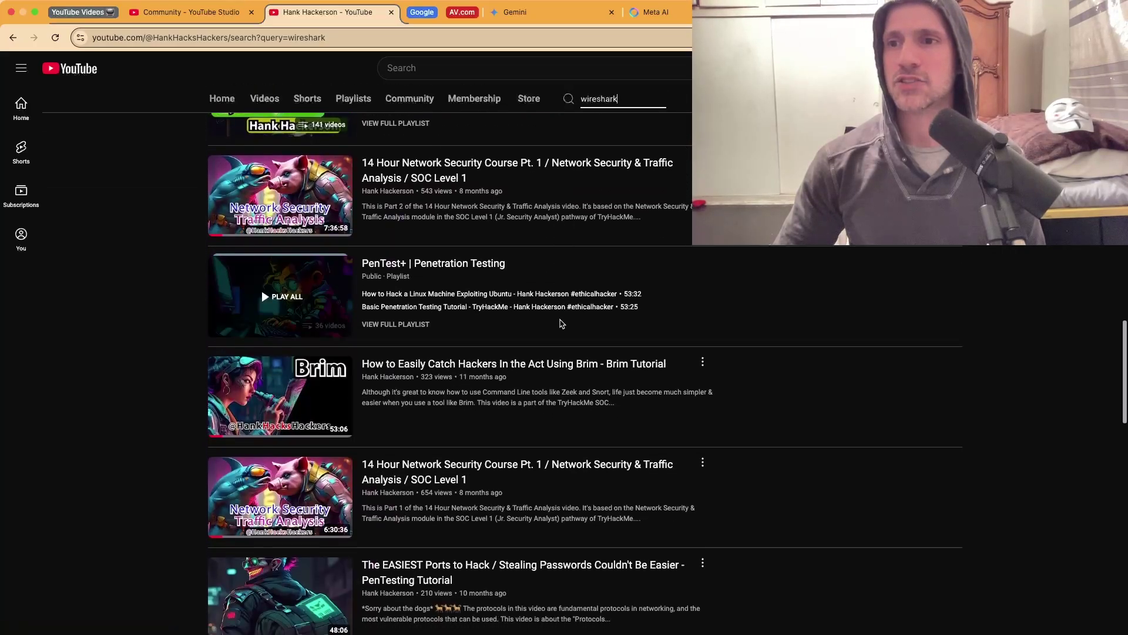
scroll(405, 206, down, 6)
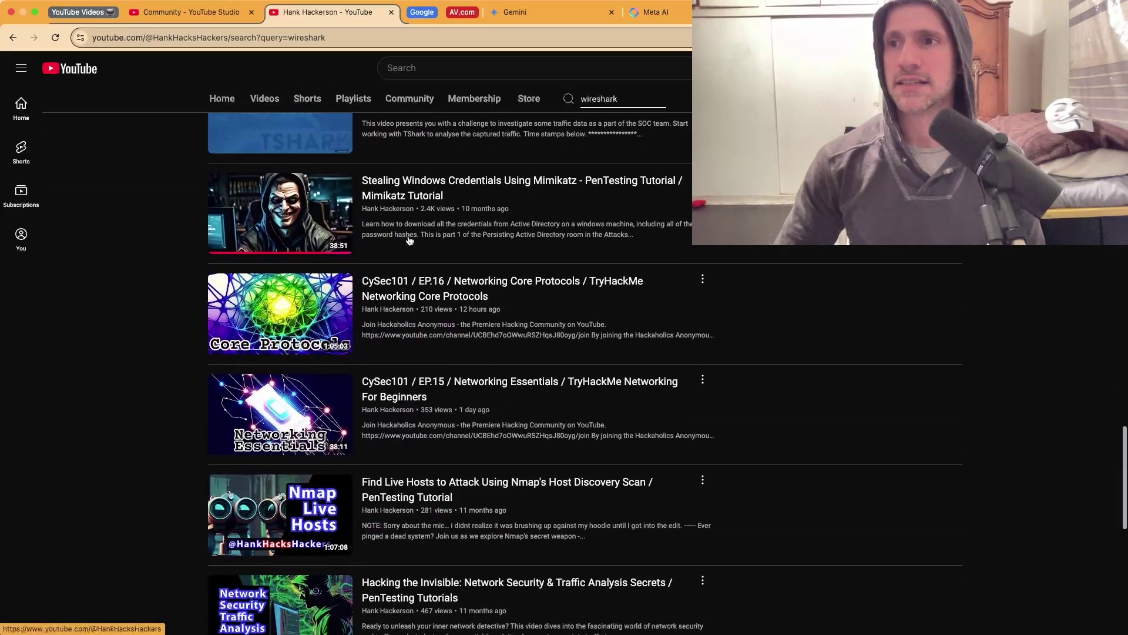
scroll(393, 235, down, 1)
scroll(393, 176, up, 1)
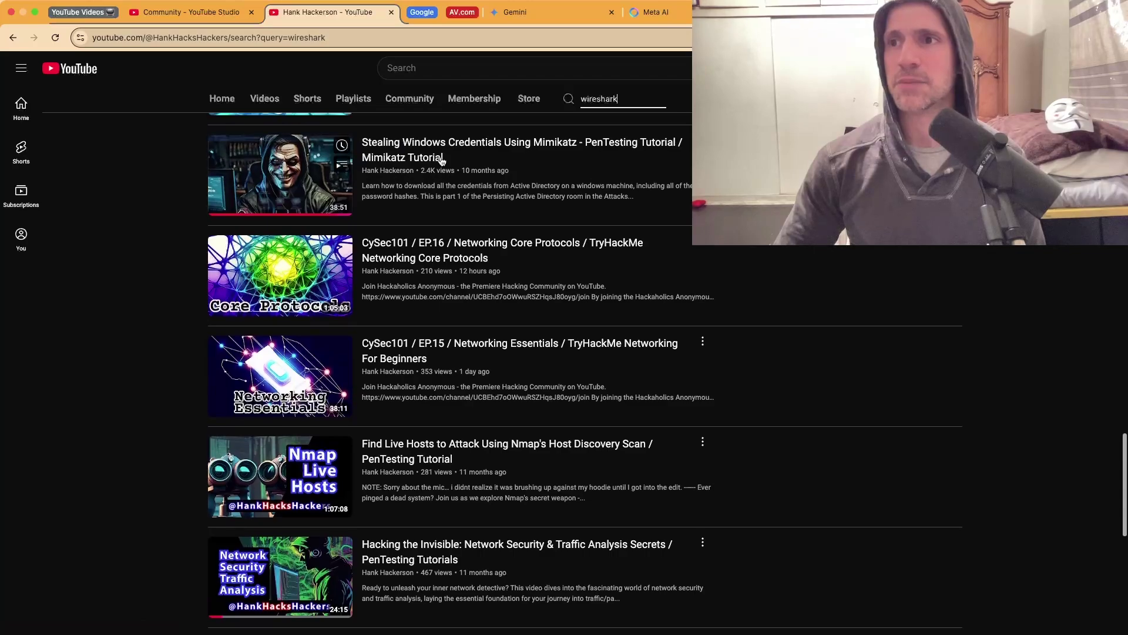
scroll(473, 217, down, 7)
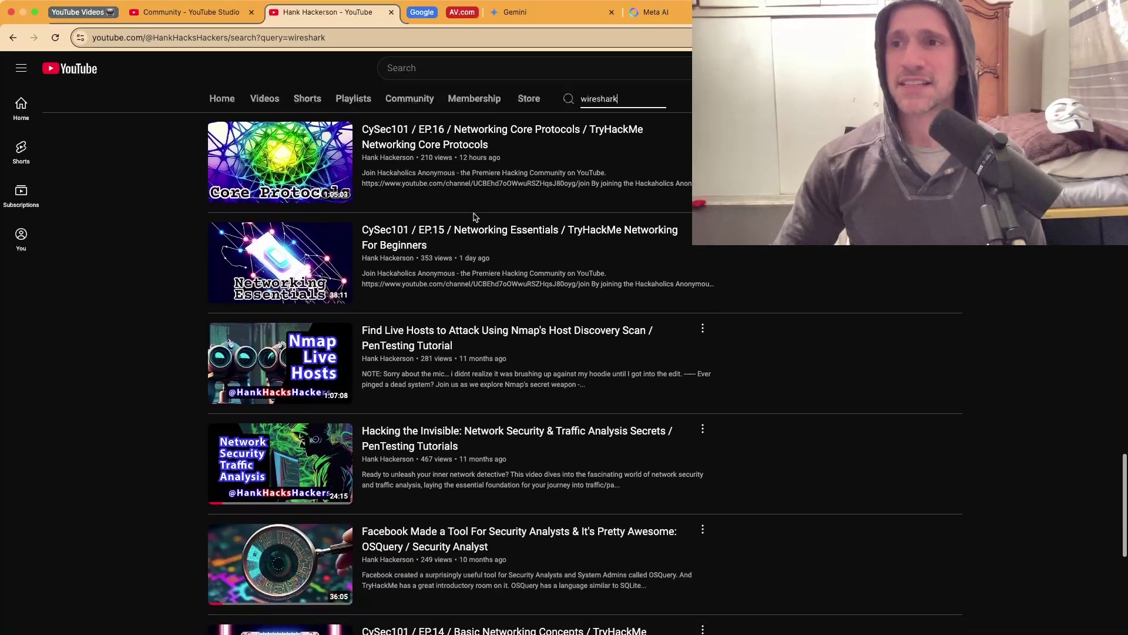
scroll(475, 218, down, 4)
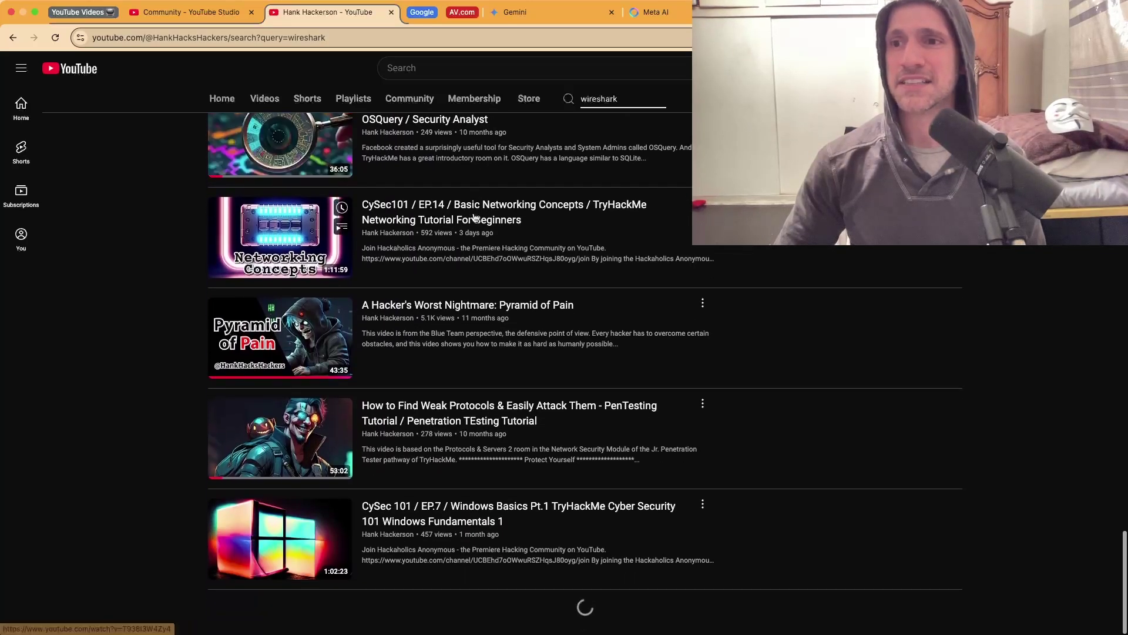
scroll(475, 222, down, 6)
scroll(476, 222, up, 20)
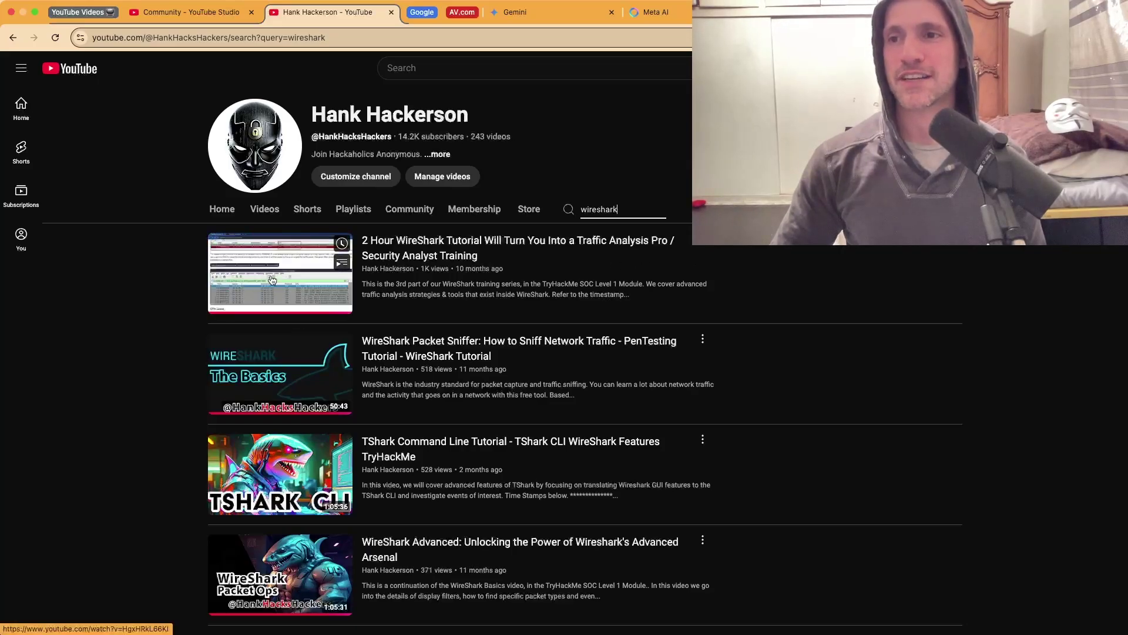
Examine the WireShark and TShark tutorial thumbnails up close in the channel's search results.
scroll(289, 296, up, 5)
scroll(231, 329, down, 8)
scroll(332, 318, down, 10)
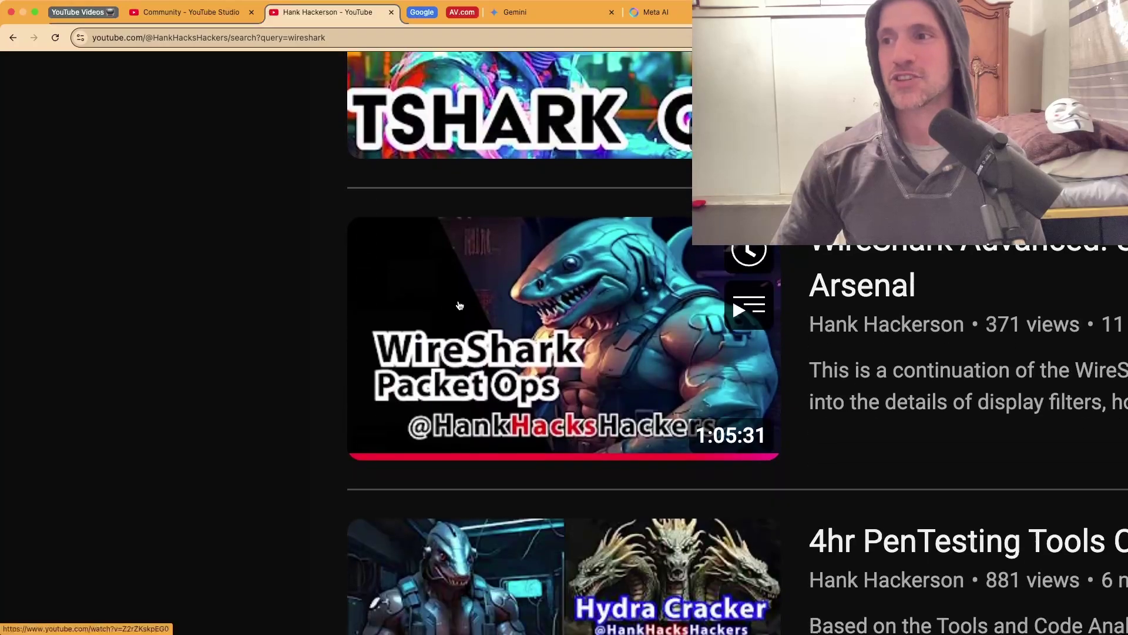
scroll(235, 312, down, 6)
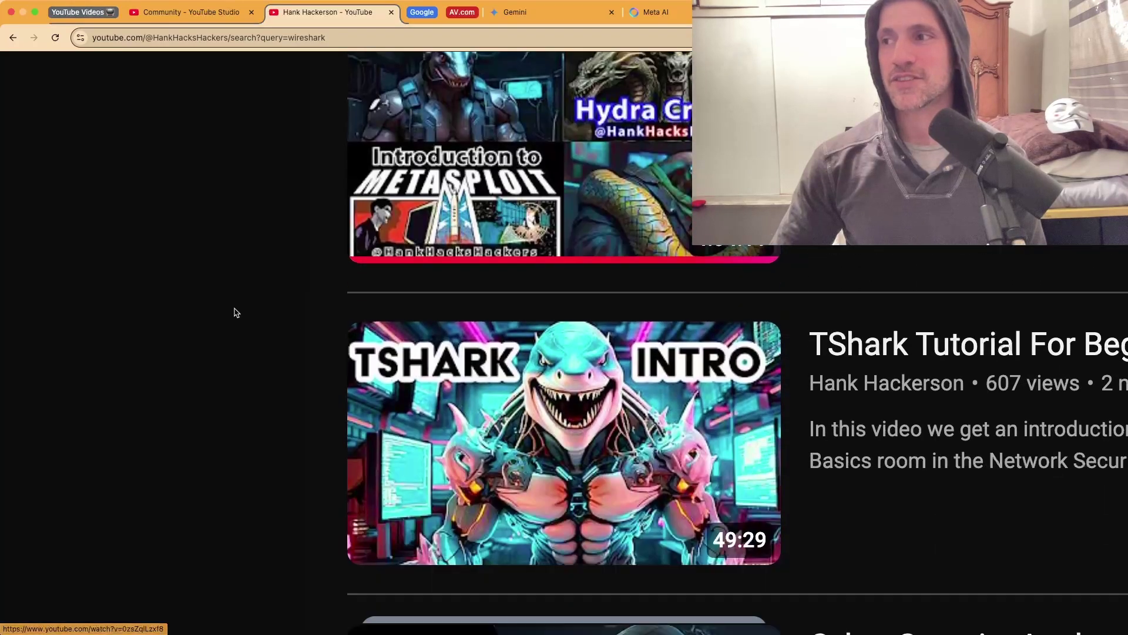
scroll(321, 295, down, 4)
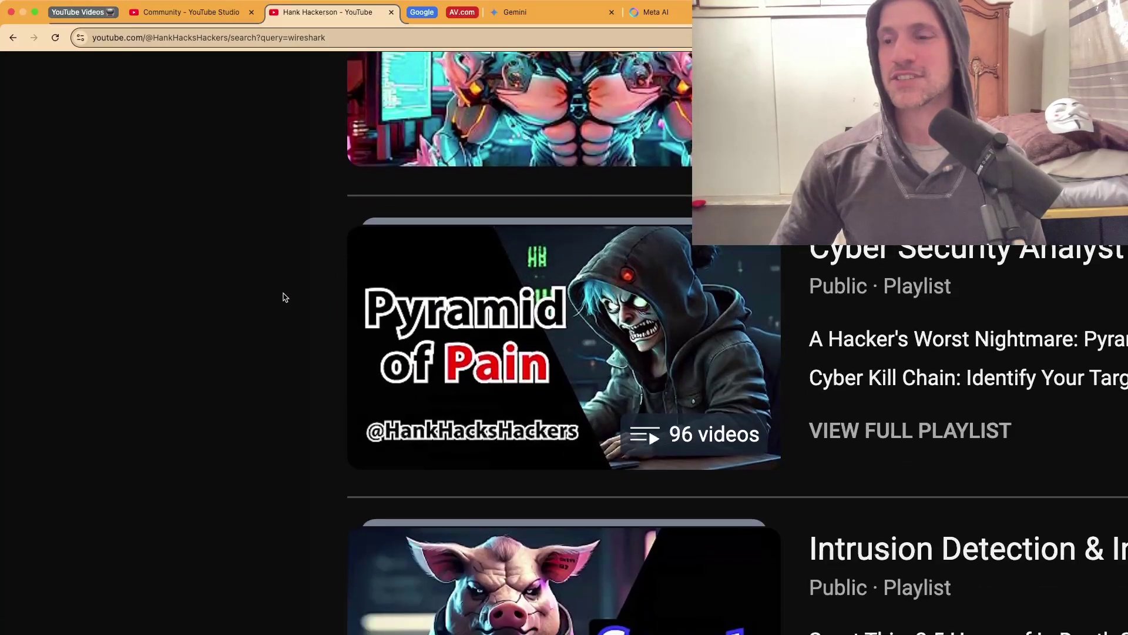
Clear the "wireshark" search text and return to the channel's Home page.
key(super+0)
scroll(466, 303, up, 10)
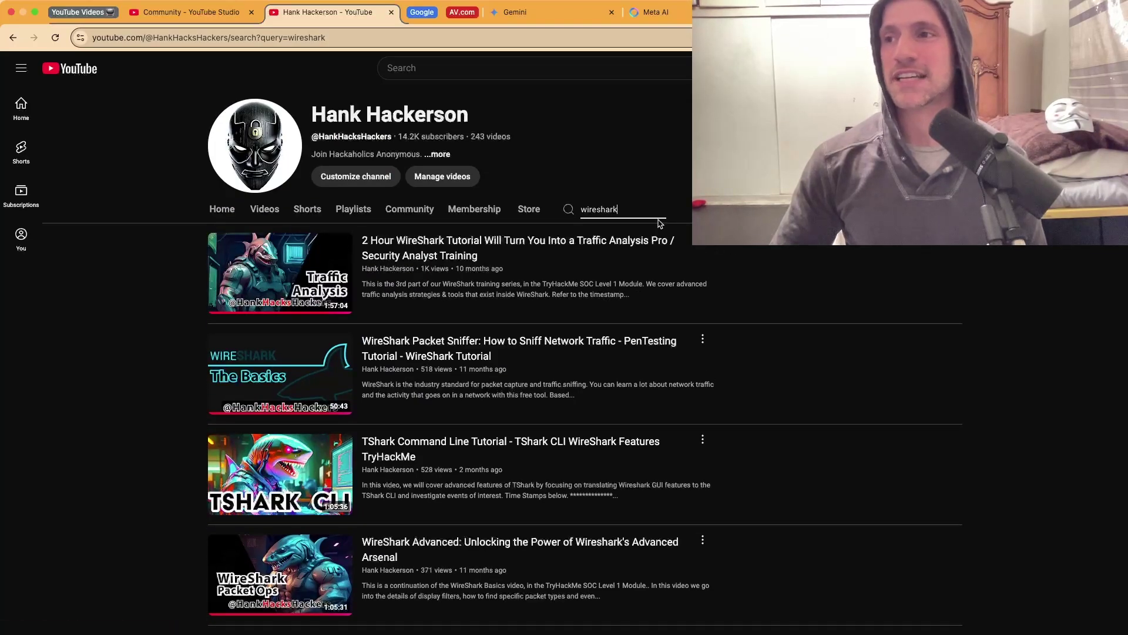
key(BackSpace)
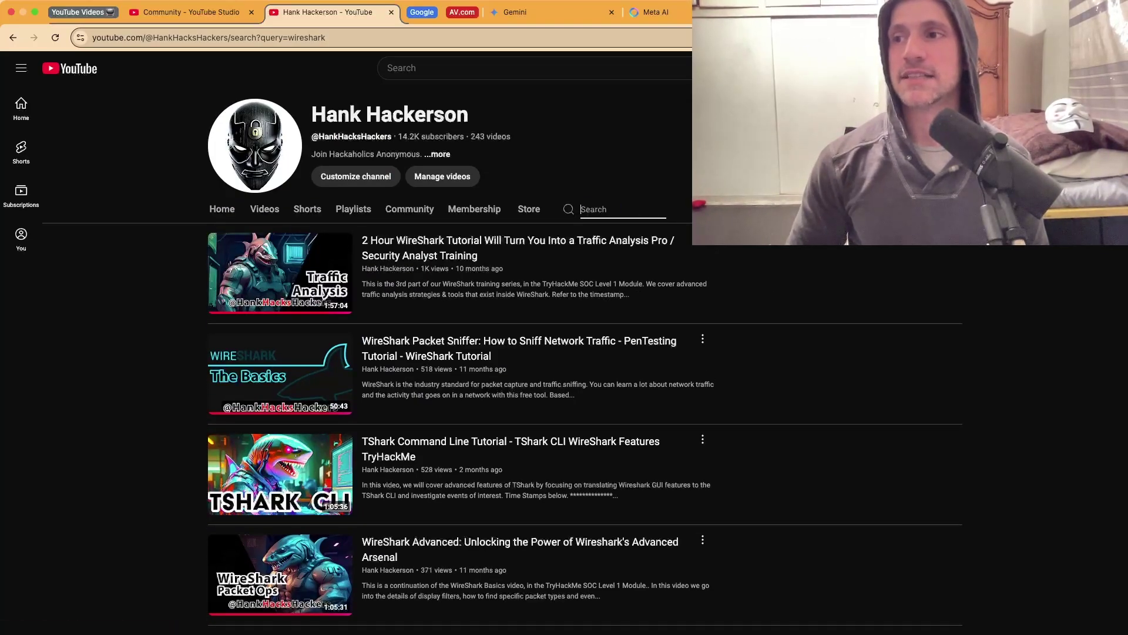
click(759, 261)
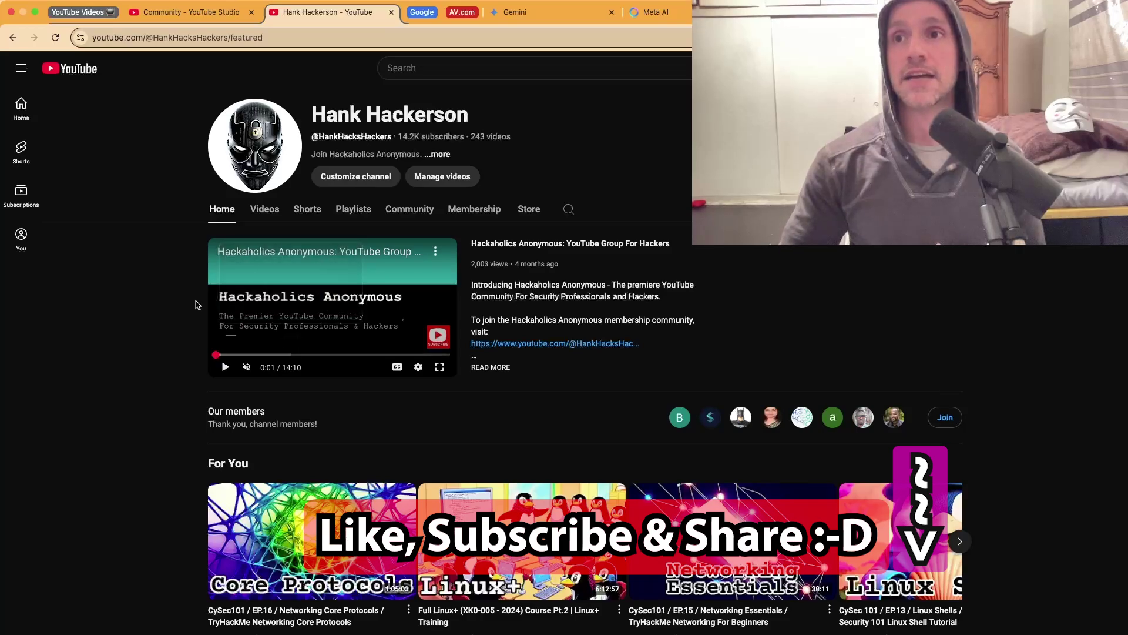
Switch to YouTube Studio's Community page, remove the 'webcam' comment filter and read through the published comments.
click(182, 12)
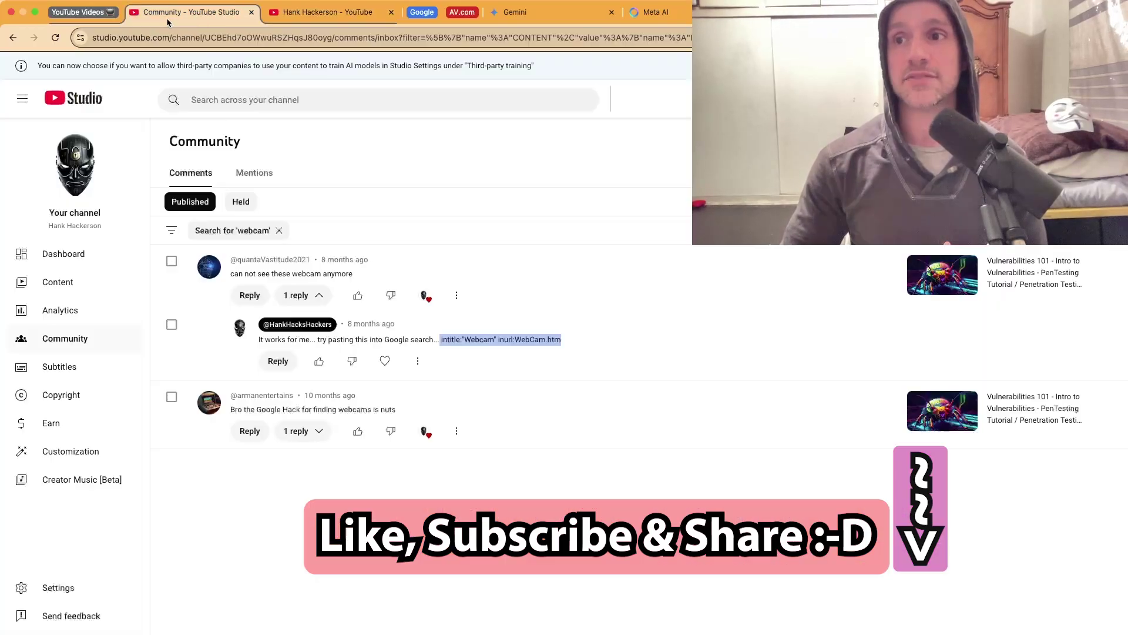
click(279, 230)
scroll(387, 320, down, 10)
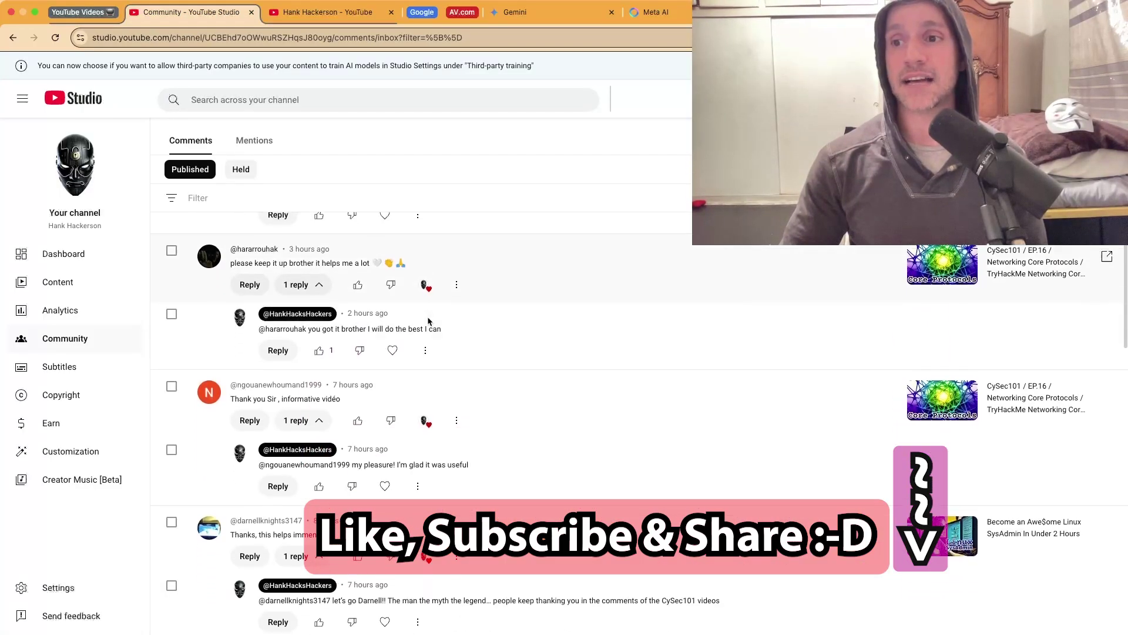
scroll(462, 320, down, 5)
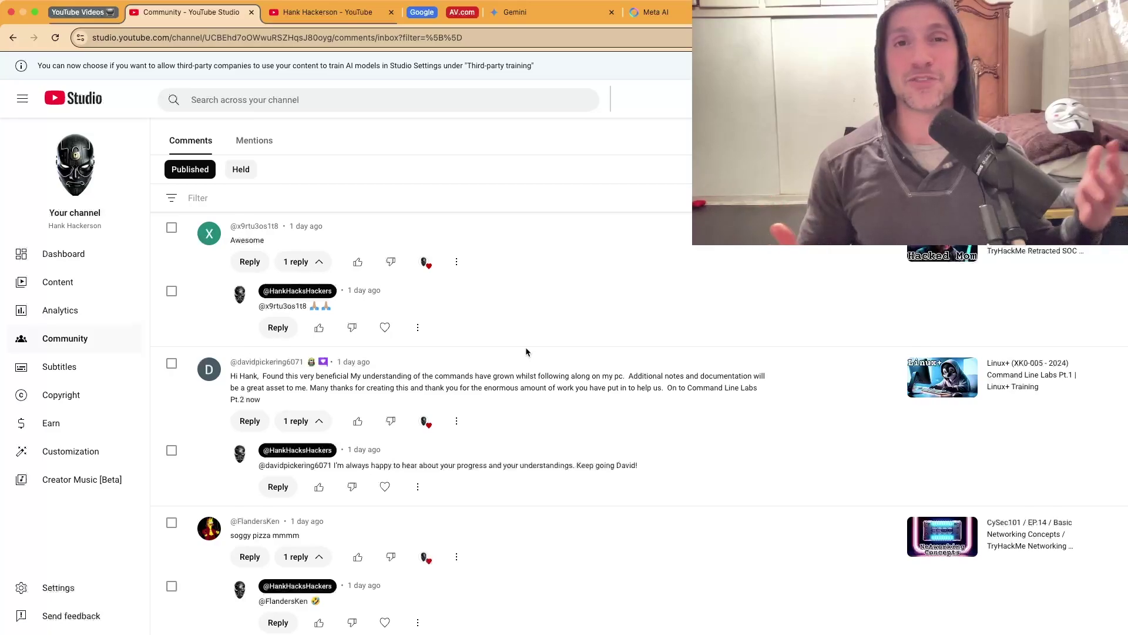
Show the Cyber Agent level in the channel's Membership dialog and expand its additional perk details.
key(ctrl+Tab)
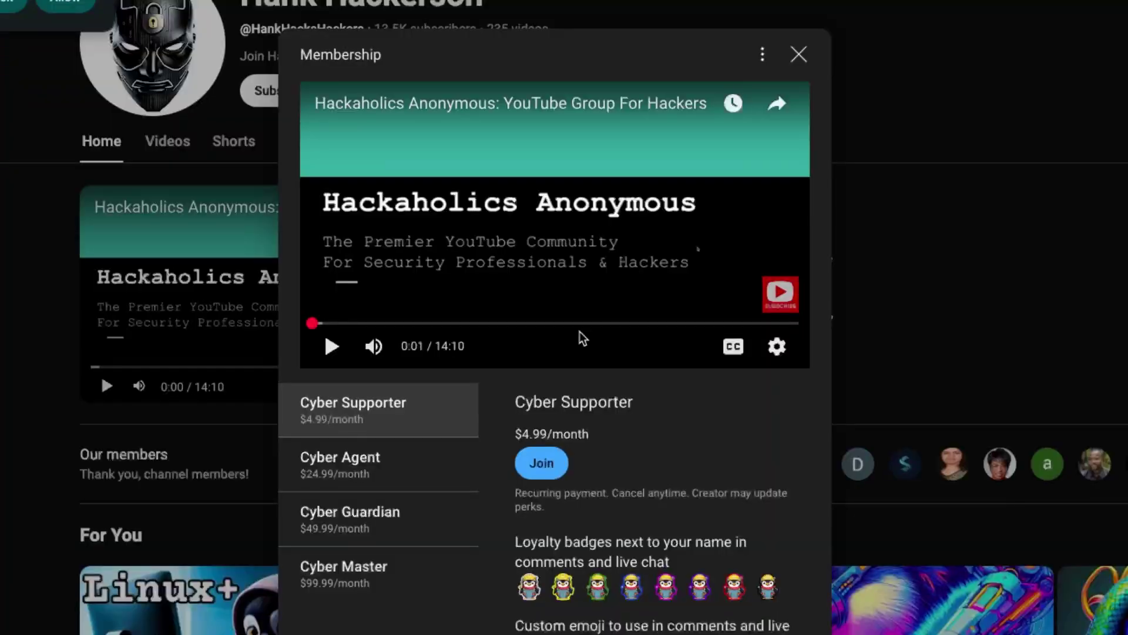
scroll(580, 332, down, 2)
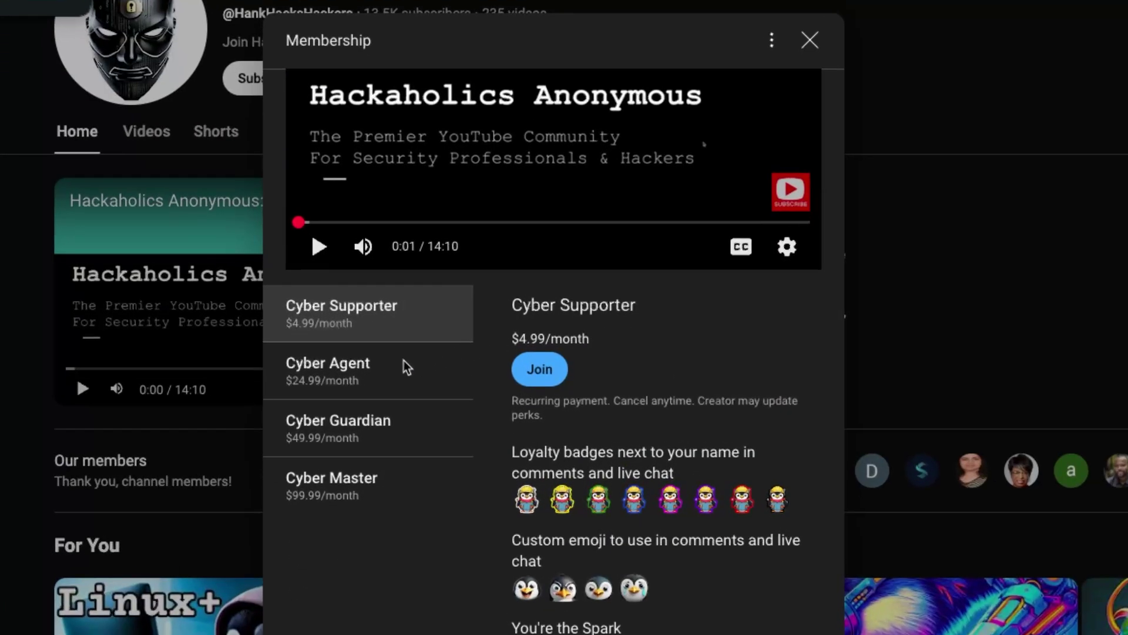
click(319, 369)
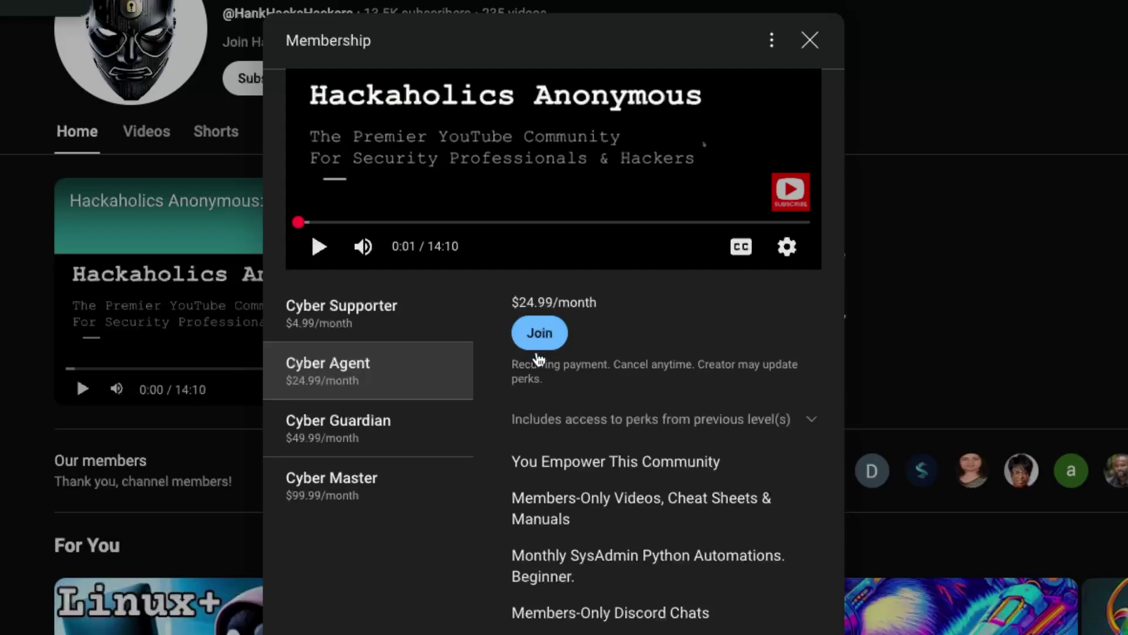
scroll(631, 404, down, 2)
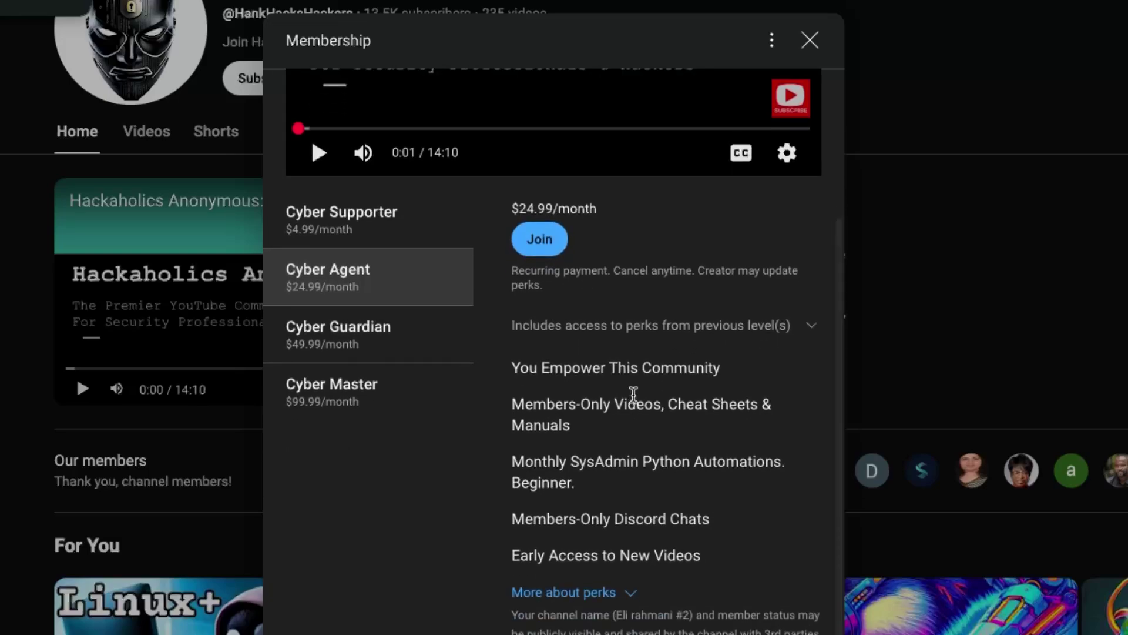
click(586, 592)
scroll(615, 542, down, 3)
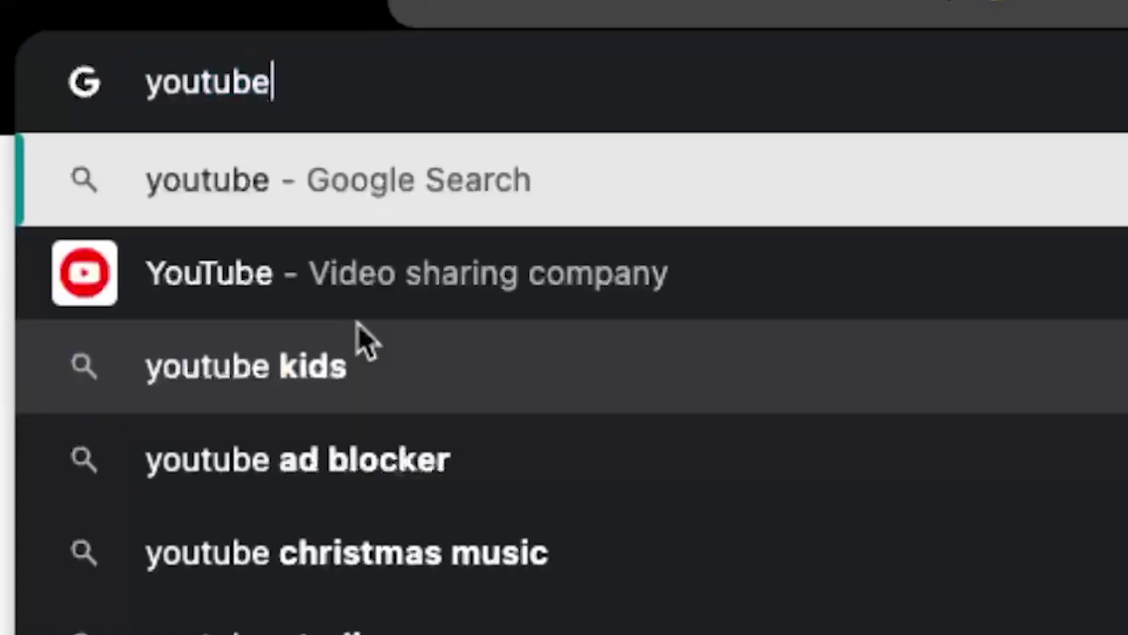
text(.com/)
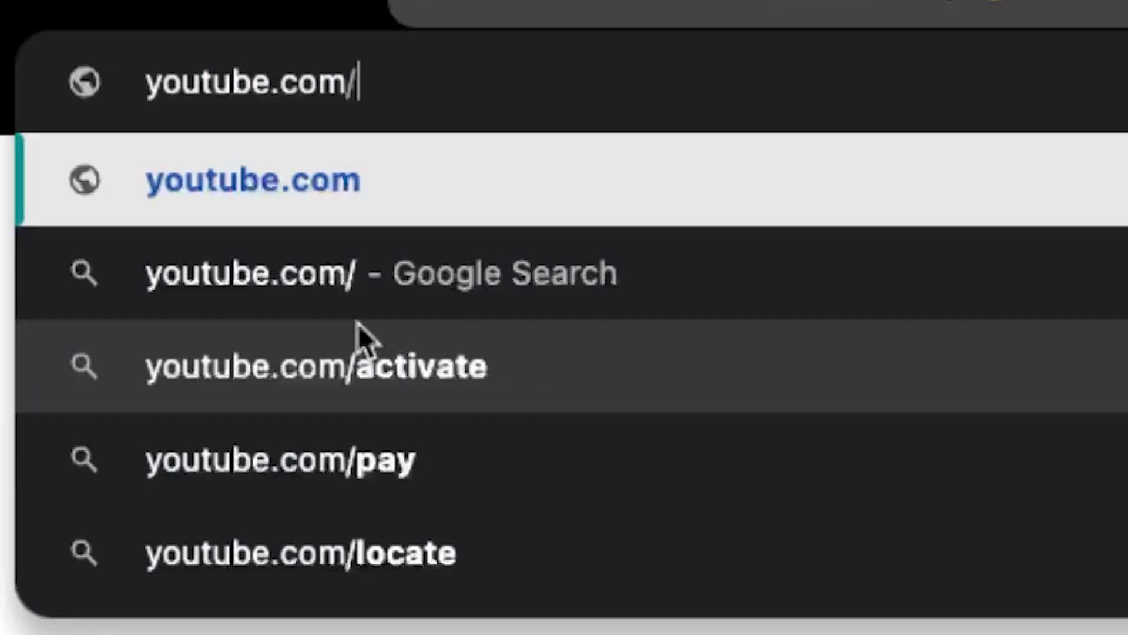
text(@HankHacksHackers/join)
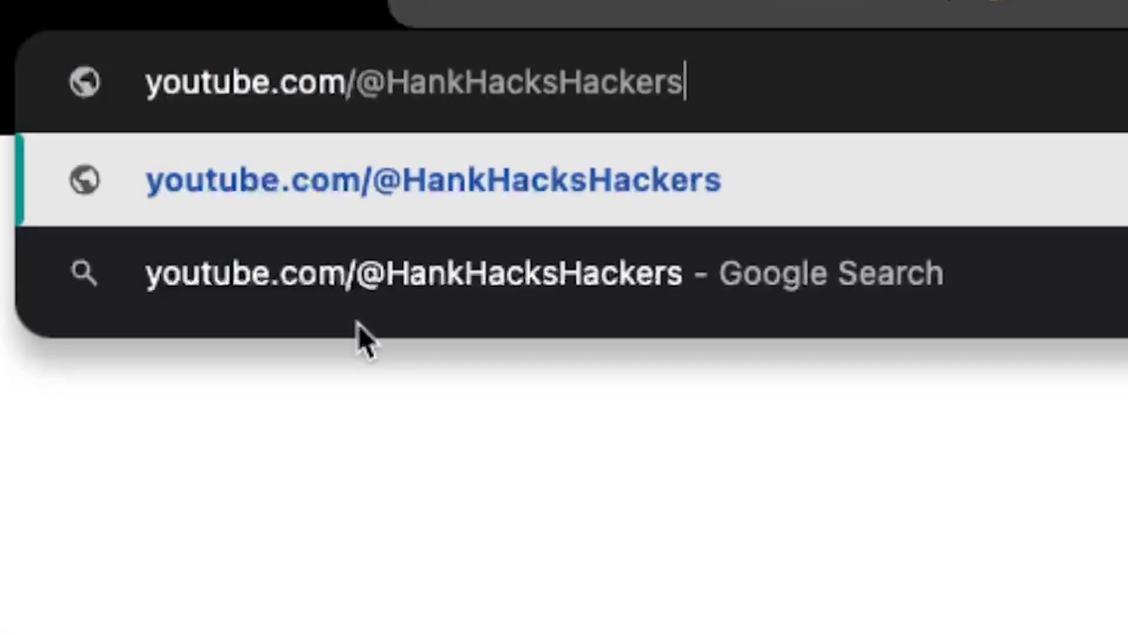
key(Return)
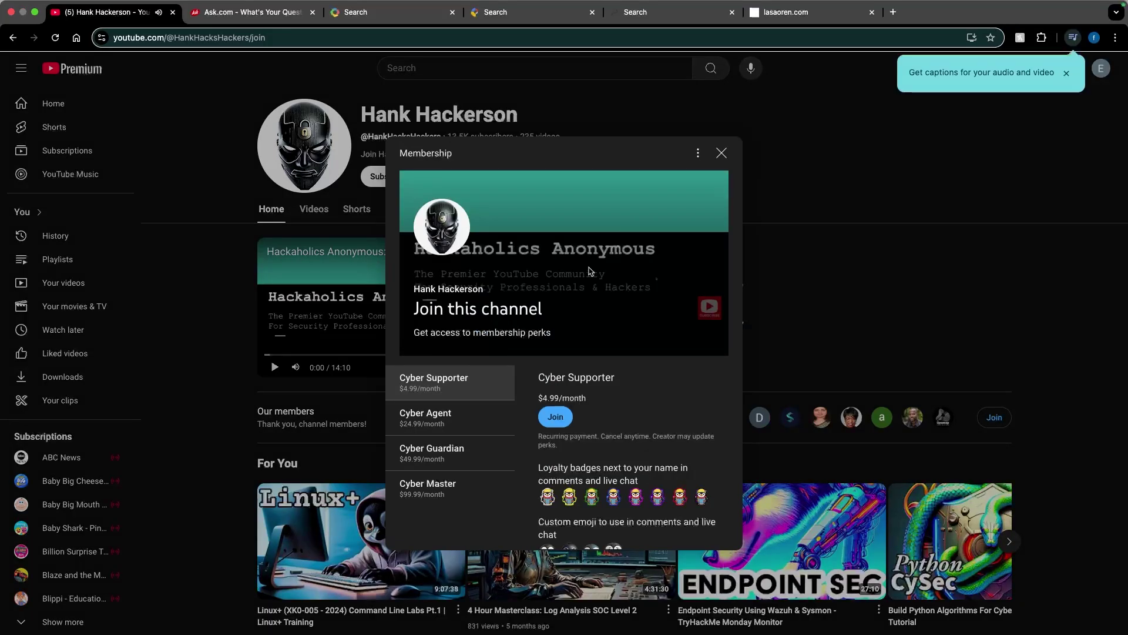
scroll(582, 338, down, 2)
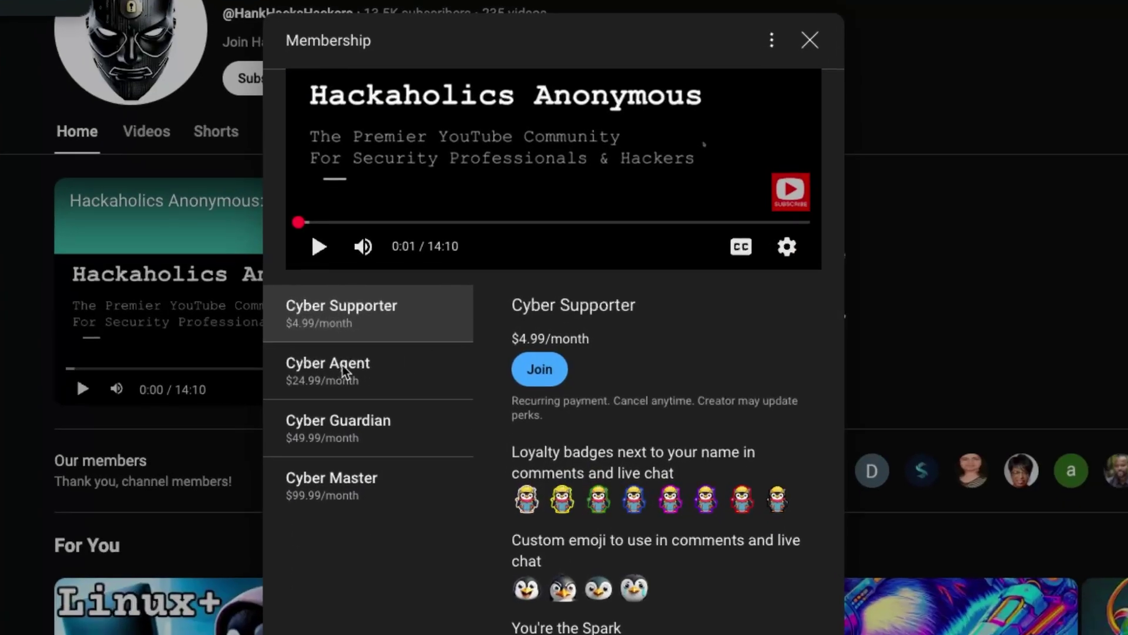
click(329, 367)
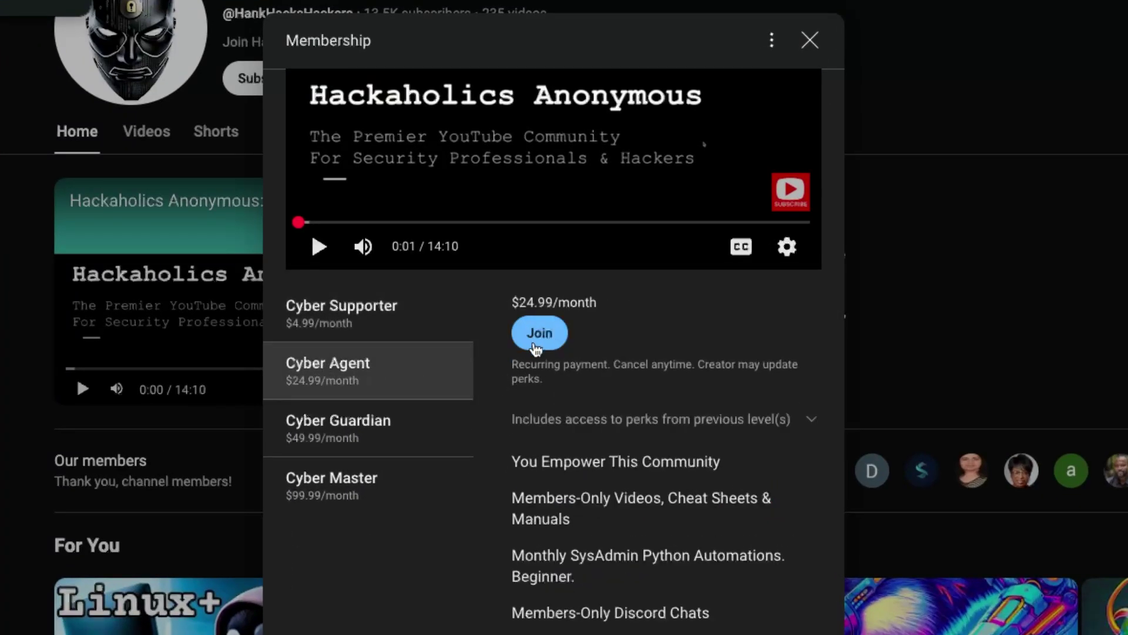